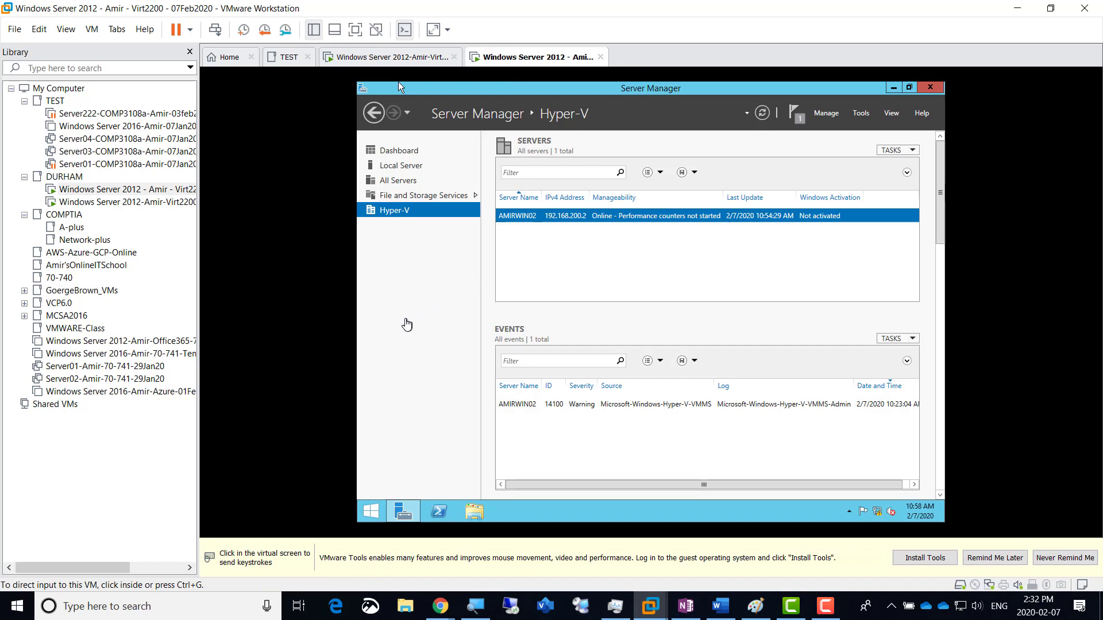
Step: Magnify the screen to 150% and launch Hyper-V Manager from Server Manager's Tools inside the VM
left_click(404, 318)
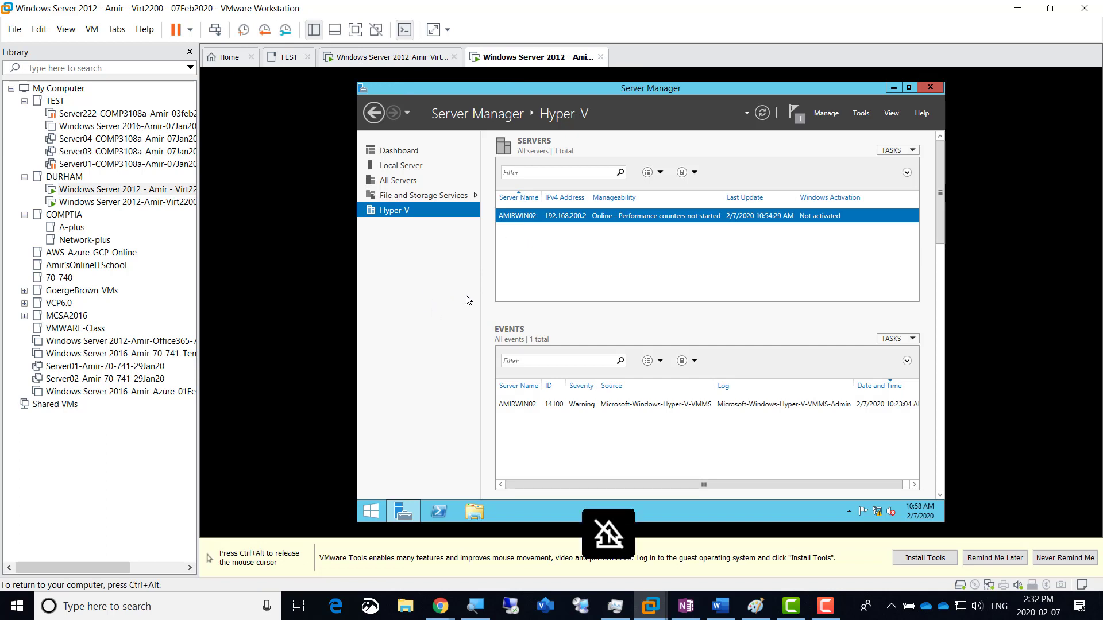
key("ctrl+alt")
left_click(475, 612)
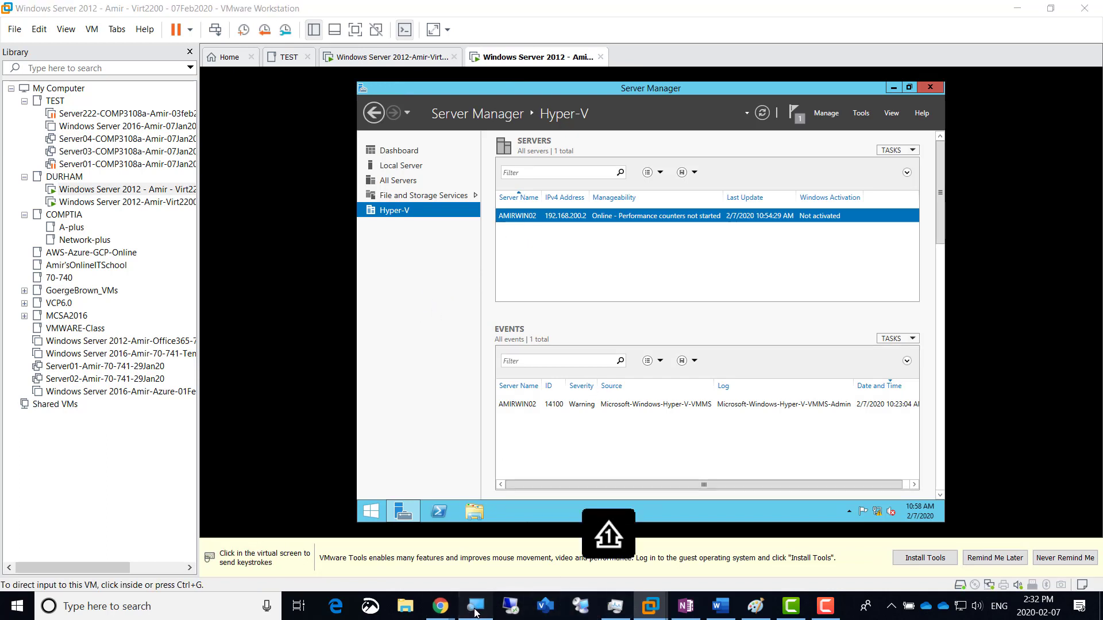
left_click(757, 257)
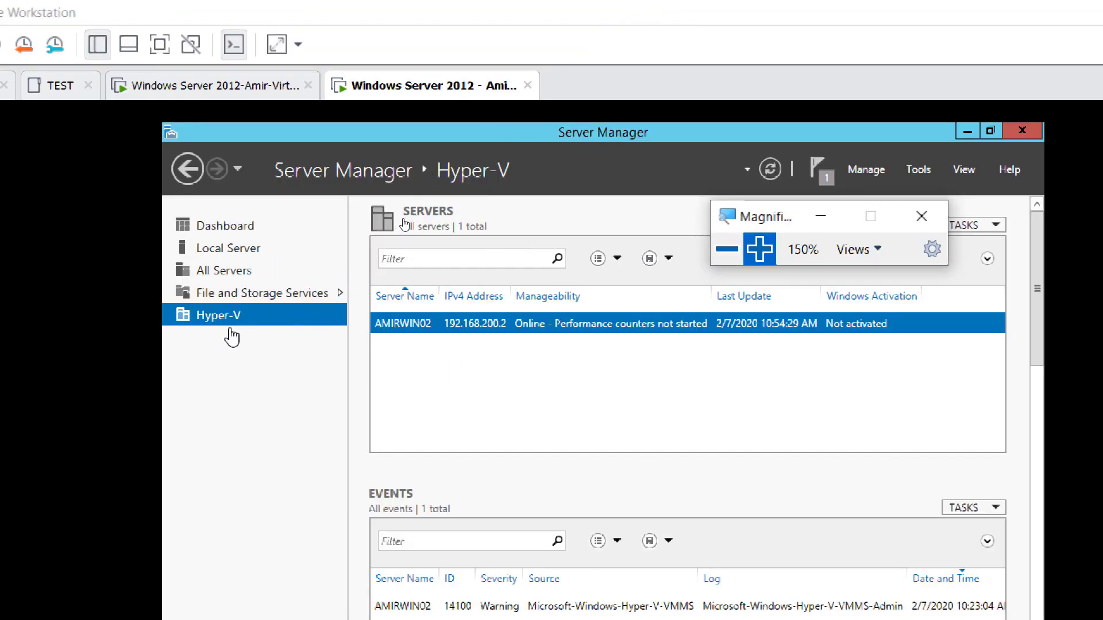
left_click(921, 167)
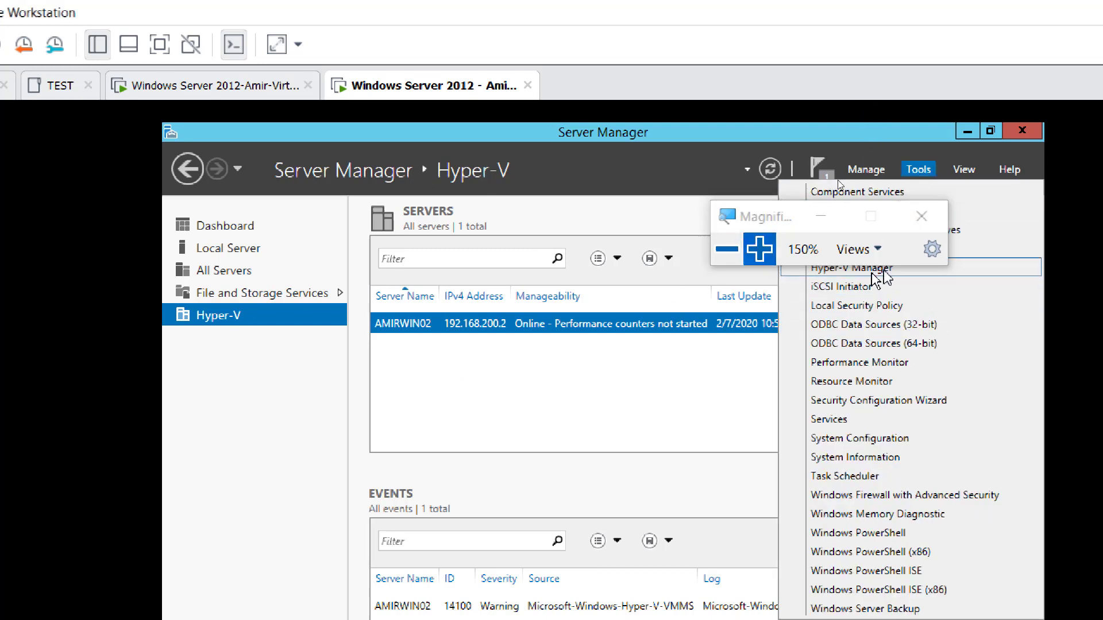
left_click_drag(782, 228, 673, 127)
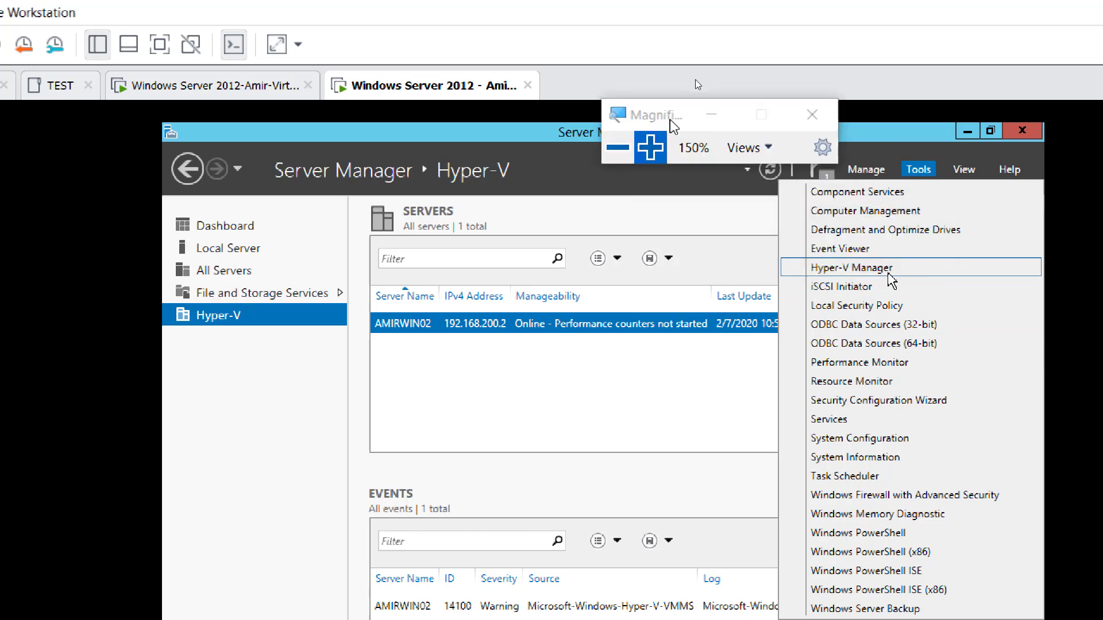
left_click(890, 274)
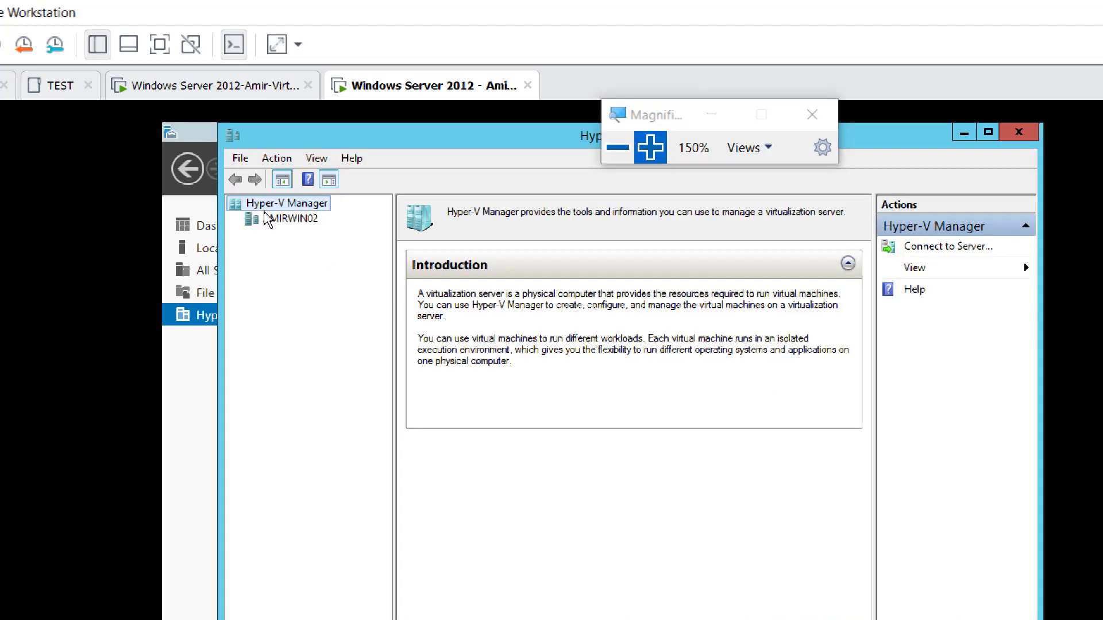
Step: Show AMIRWIN02's empty VM list, reset magnification to 100%, and bring up the Paint diagram
left_click(294, 224)
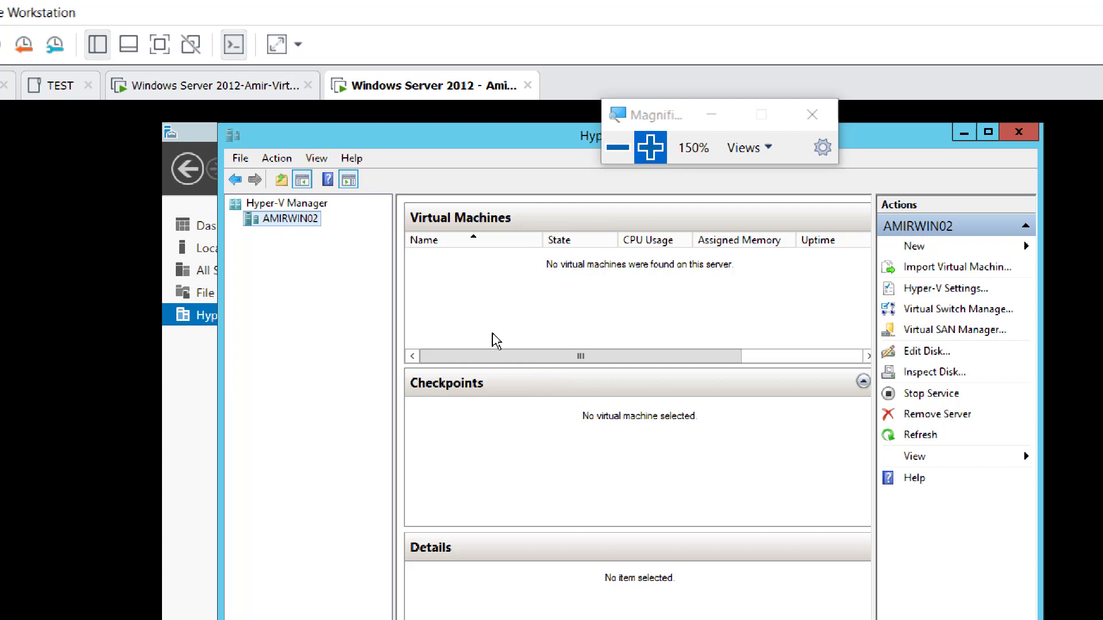
left_click(618, 147)
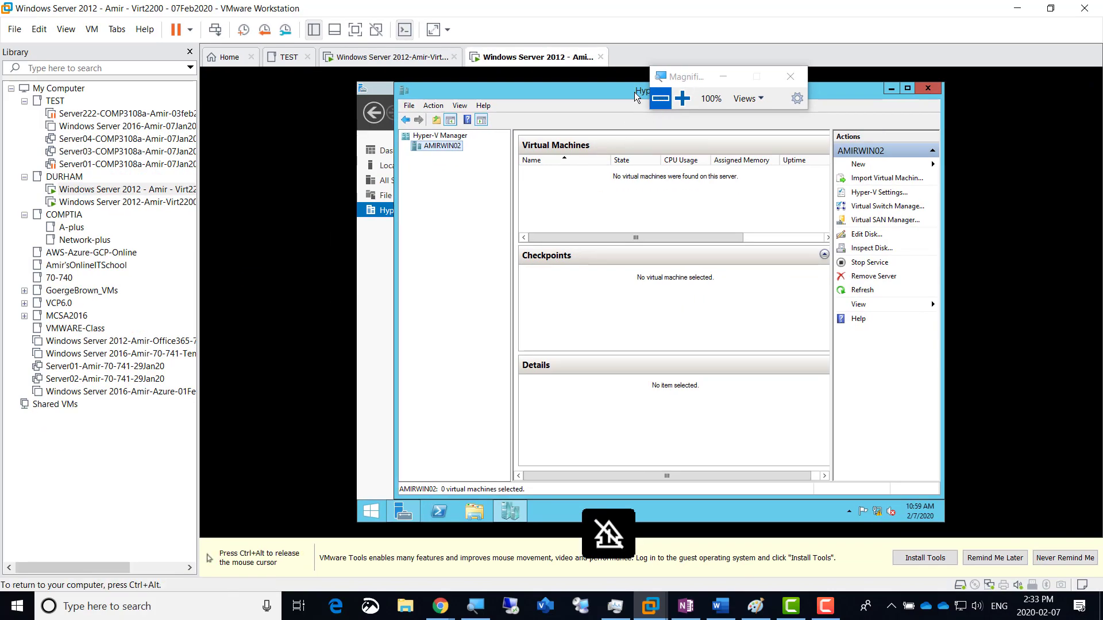
left_click(756, 607)
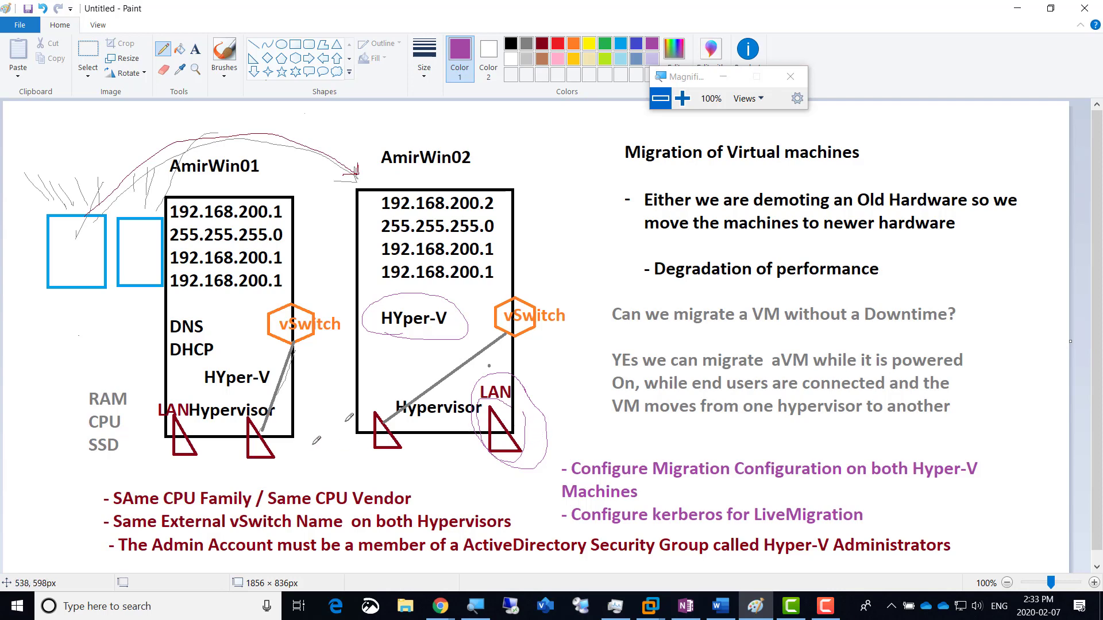
Step: Switch from the Paint diagram back to the Windows Server 2012 VMware Workstation window
key("alt+Tab")
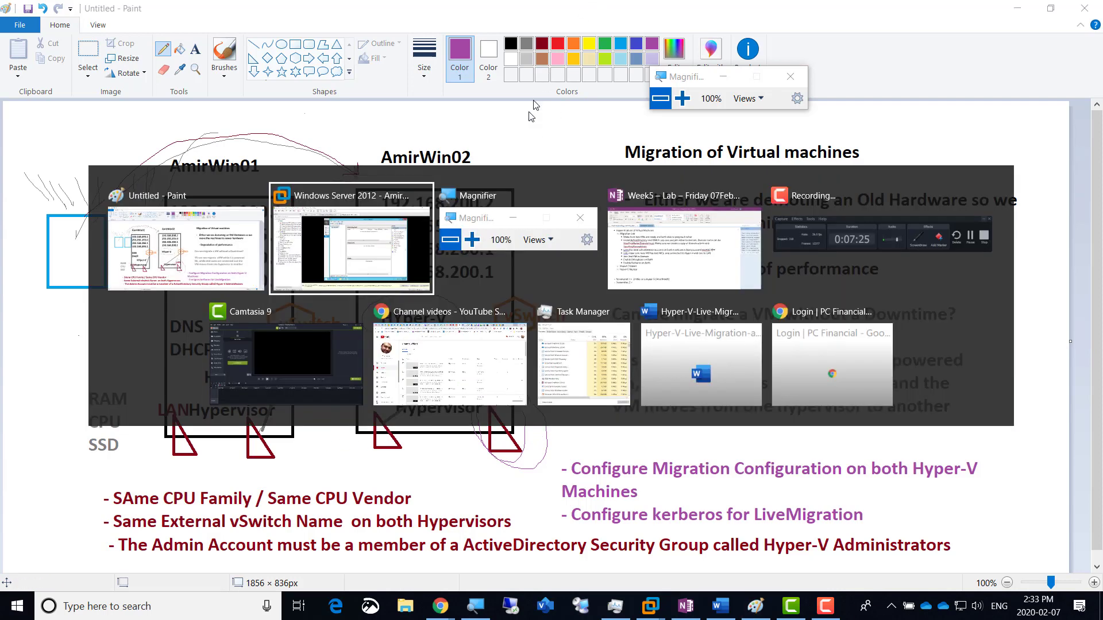
left_click(387, 255)
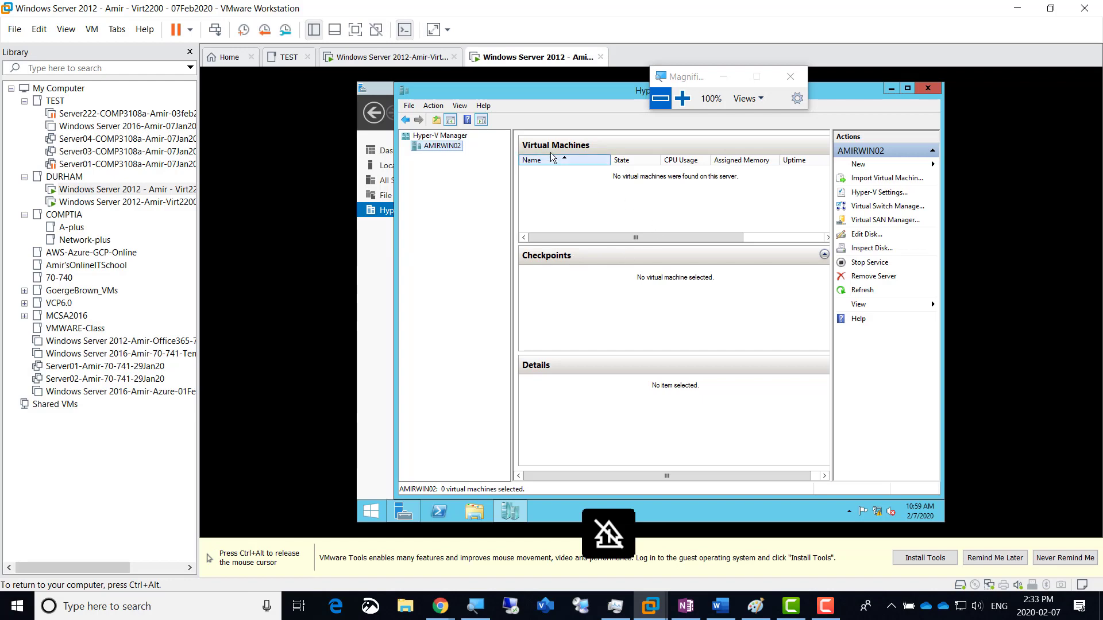
Step: Magnify the screen to 200% and open the Windows Server 2012 VM's Settings dialog
left_click(687, 103)
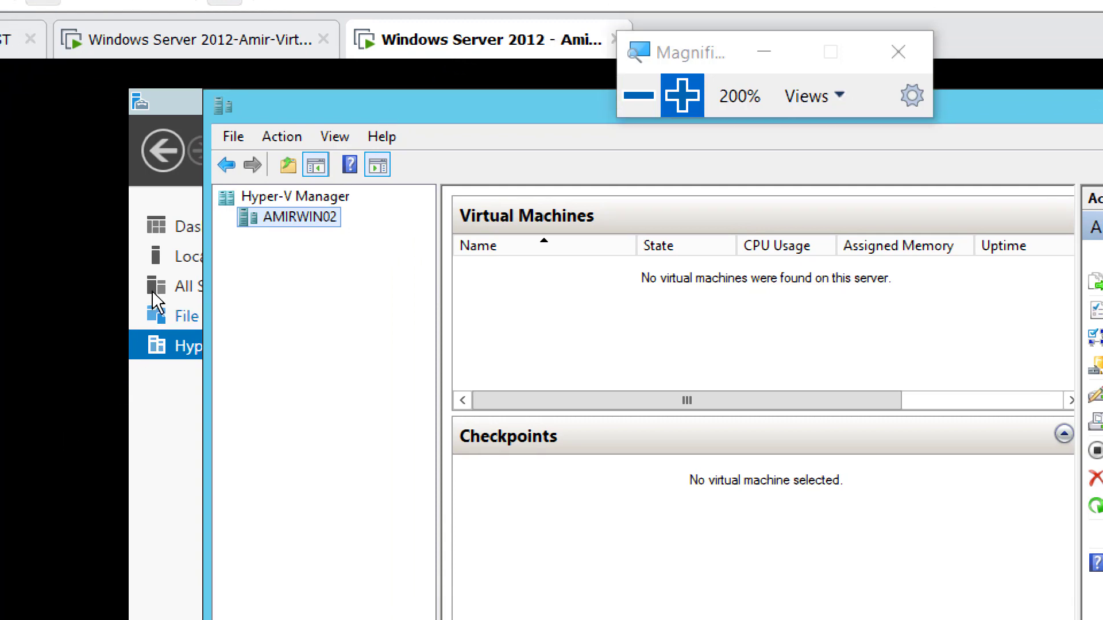
right_click(467, 41)
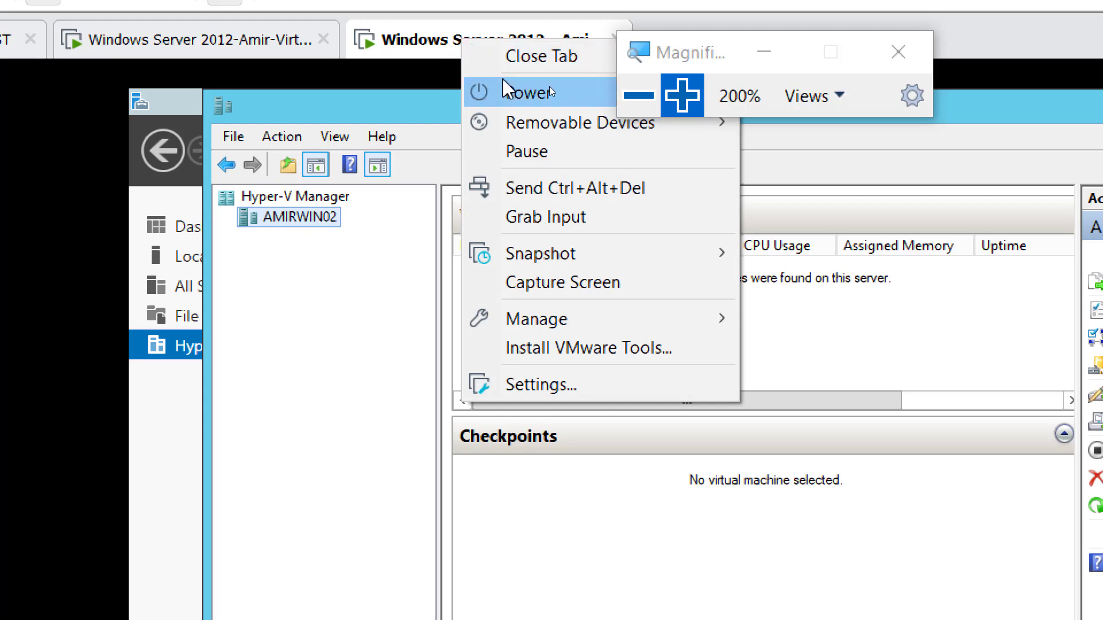
left_click(602, 388)
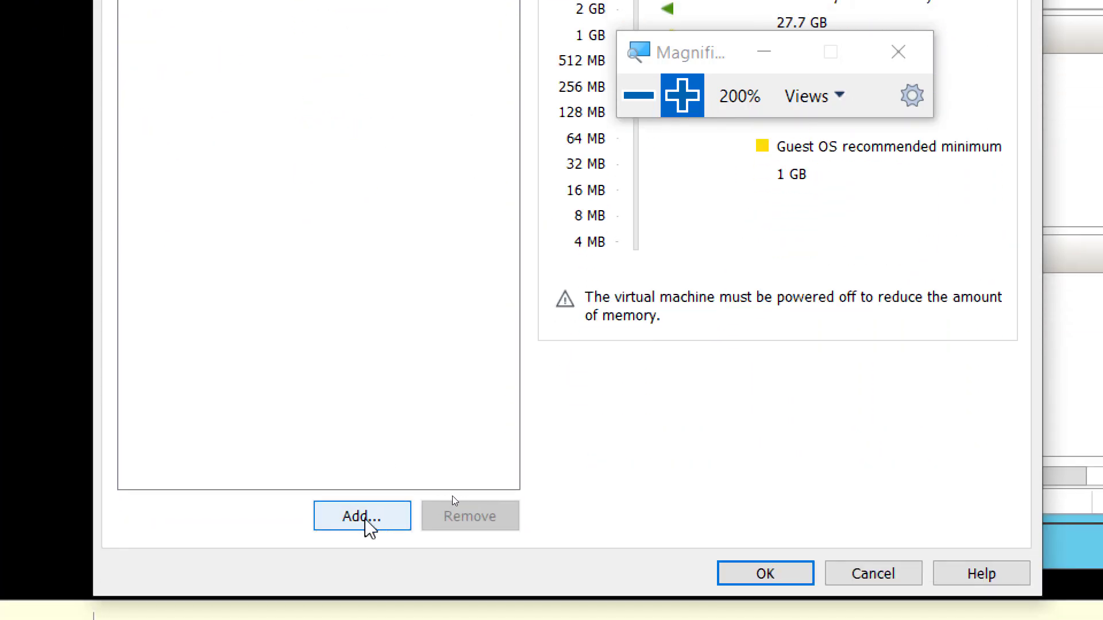
Step: Add a Network Adapter via the Add Hardware Wizard, creating Network Adapter 2 on NAT
left_click(355, 519)
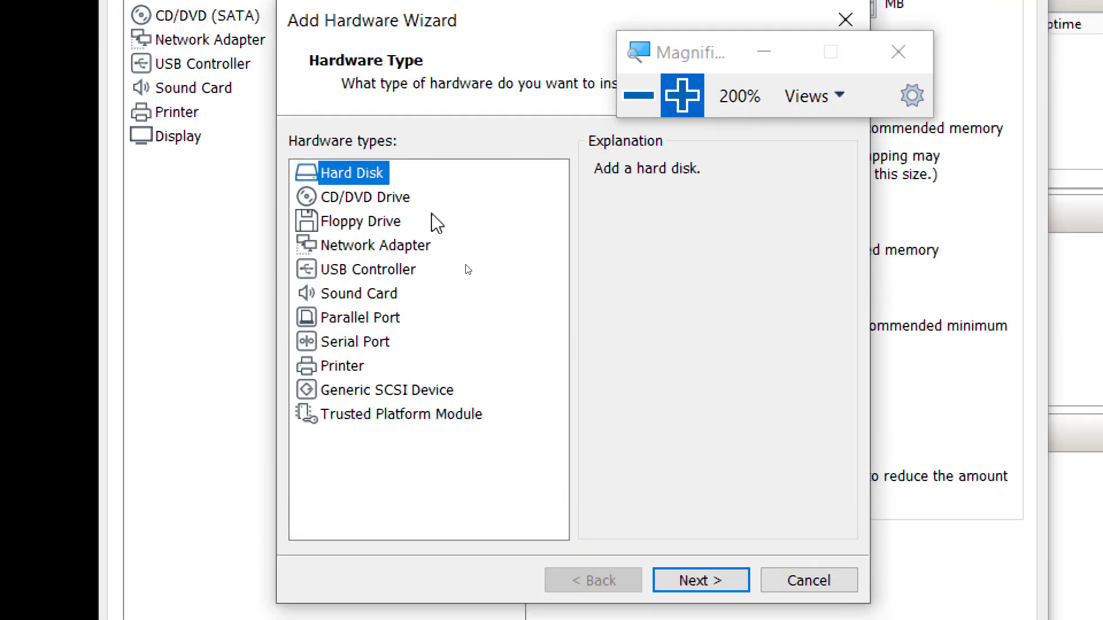
left_click(388, 246)
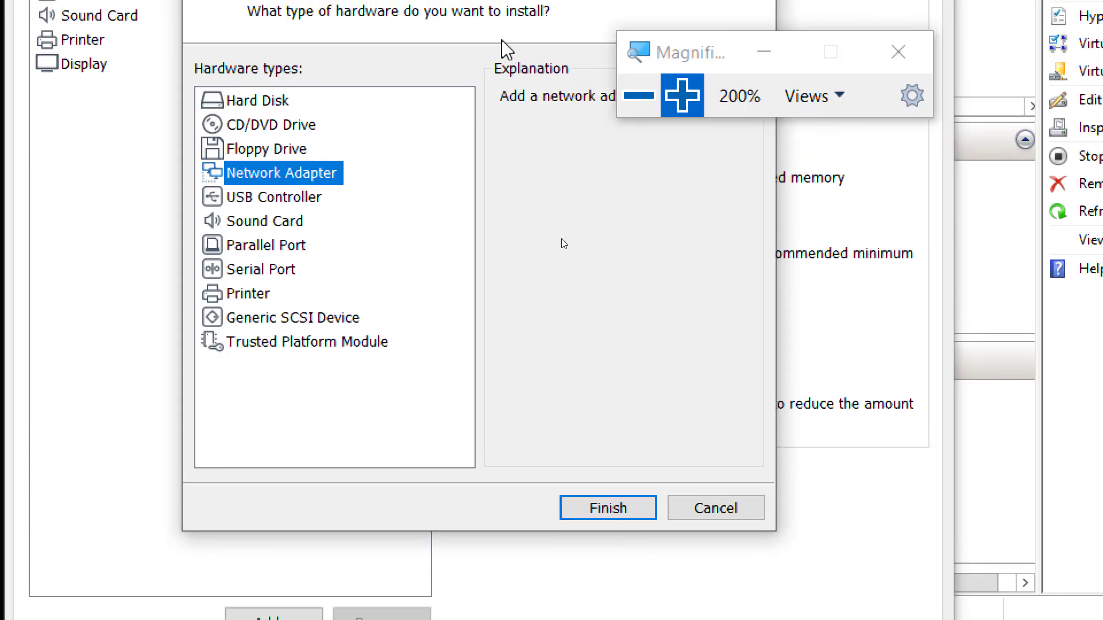
left_click(611, 511)
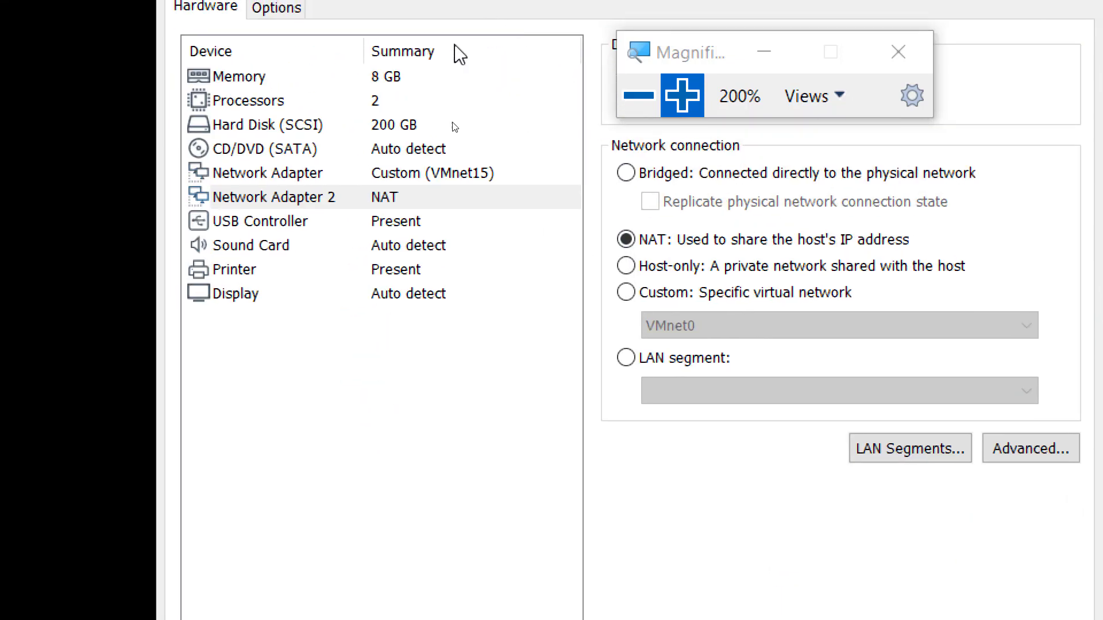
Step: Switch Network Adapter 2 from NAT to the custom VMnet15 virtual network
left_click(464, 180)
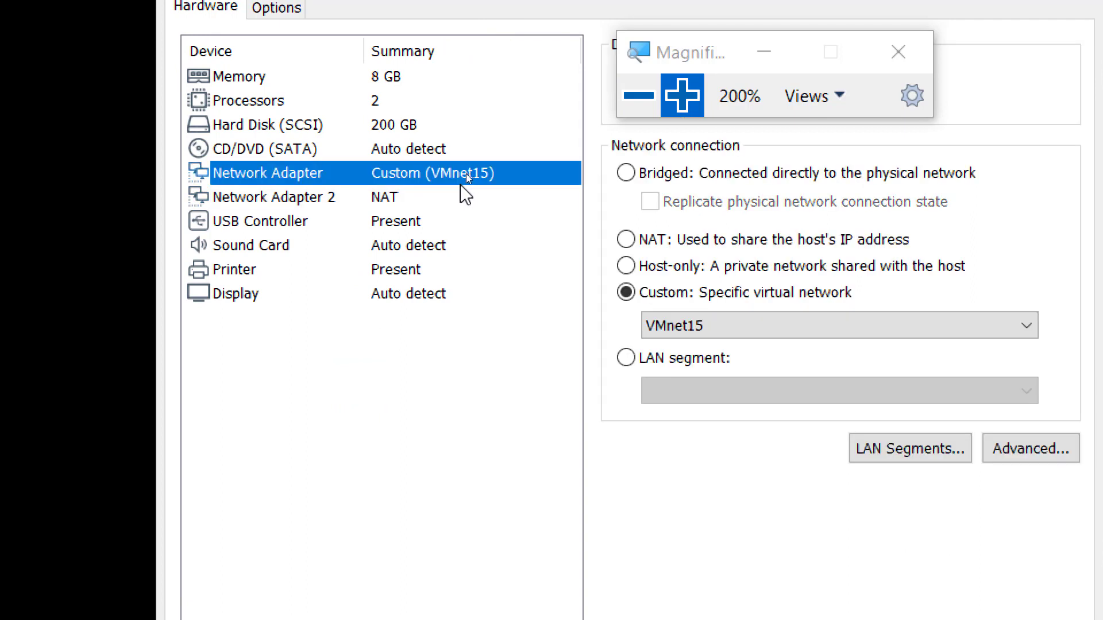
left_click(395, 202)
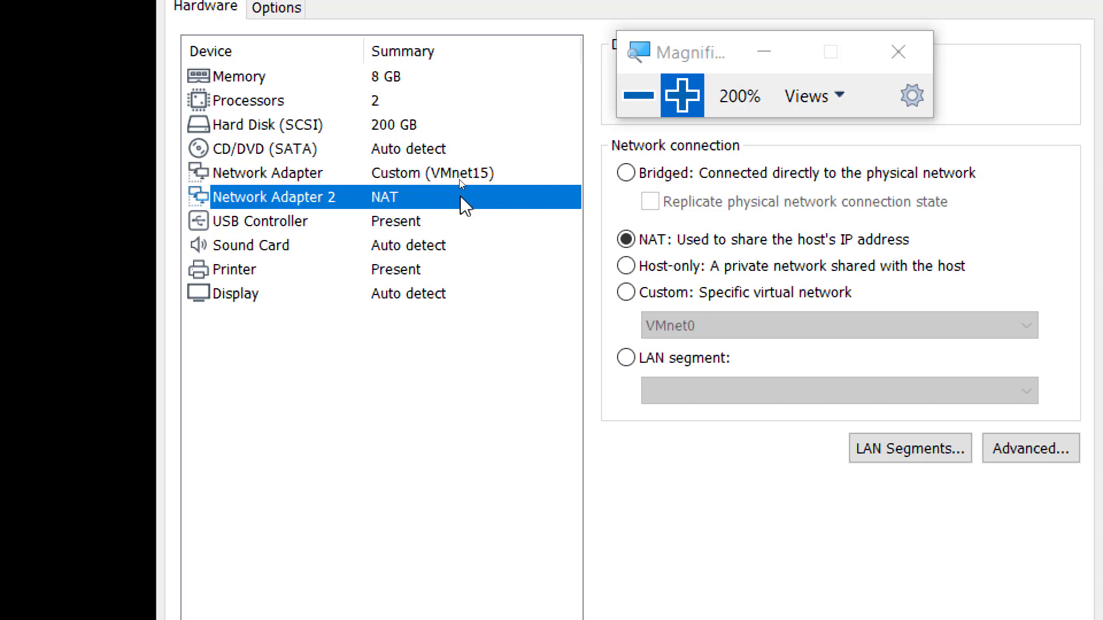
left_click(691, 302)
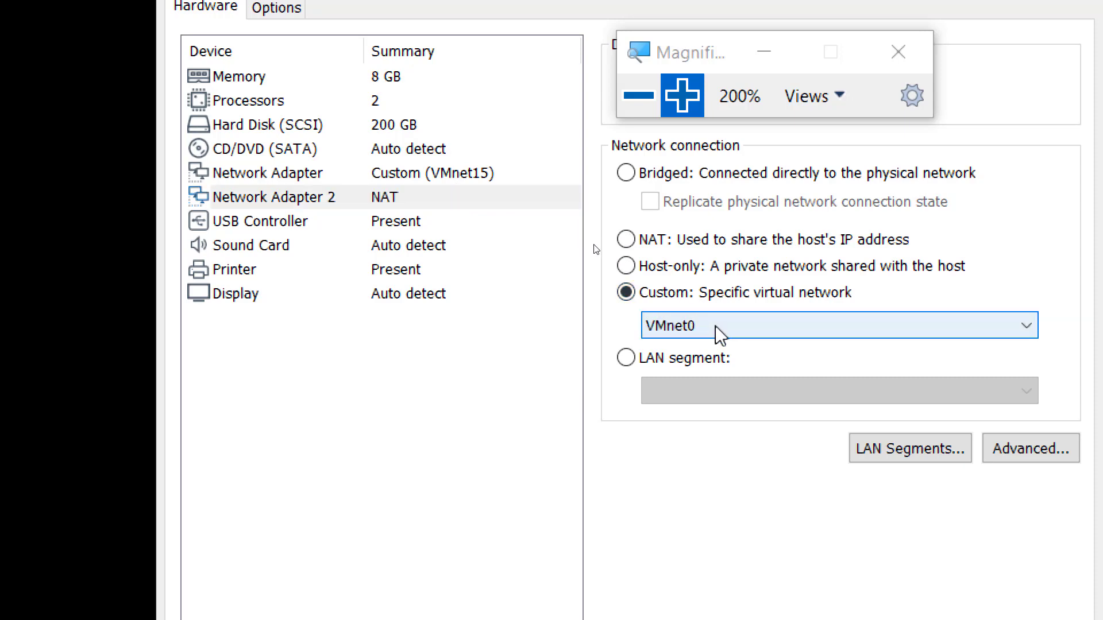
left_click(719, 332)
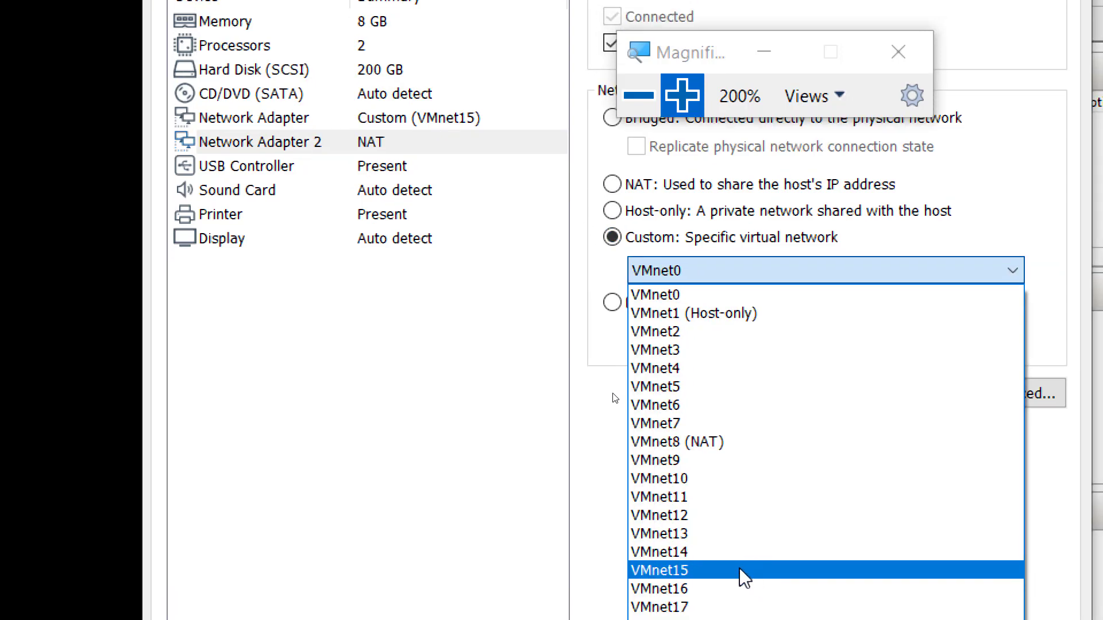
left_click(753, 568)
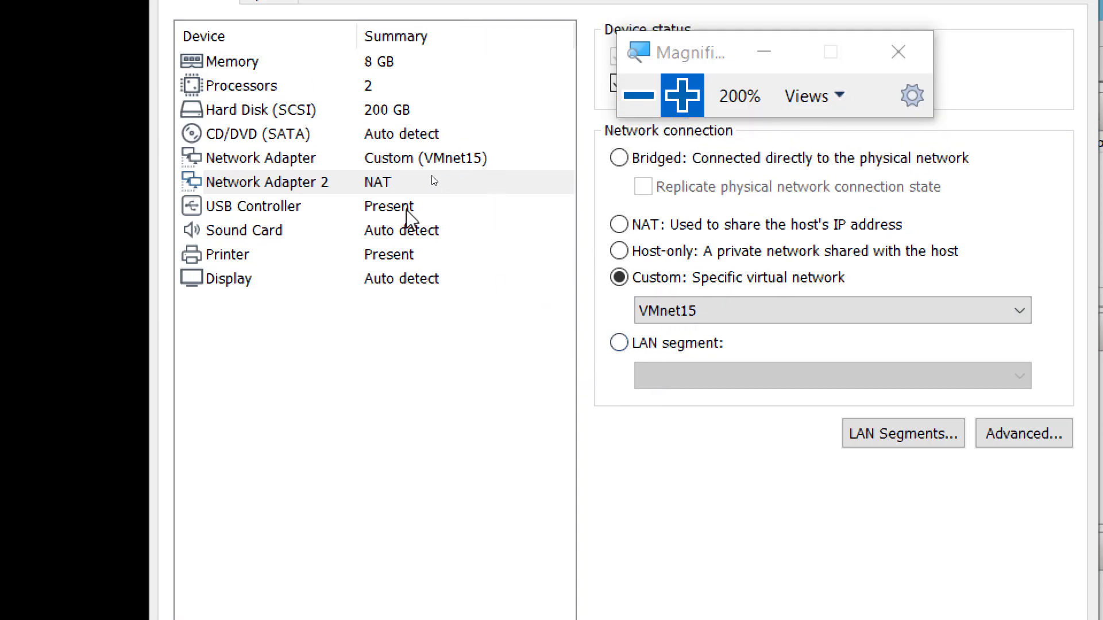
Step: Compare the first adapter's connection to confirm both adapters use VMnet15
left_click(394, 180)
left_click(404, 160)
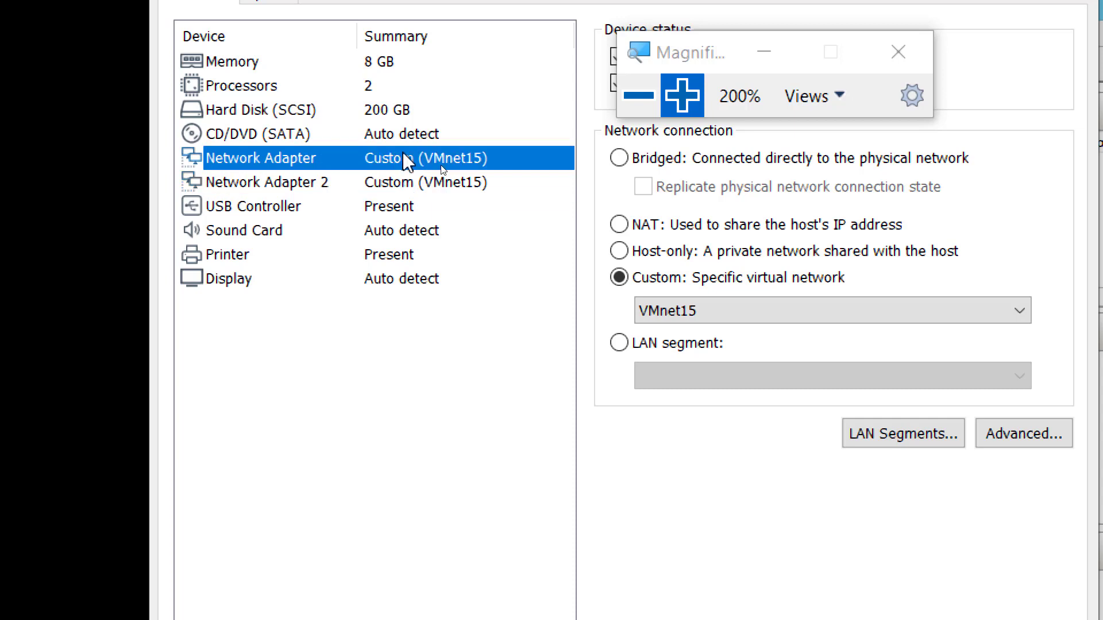
left_click(414, 112)
left_click(414, 183)
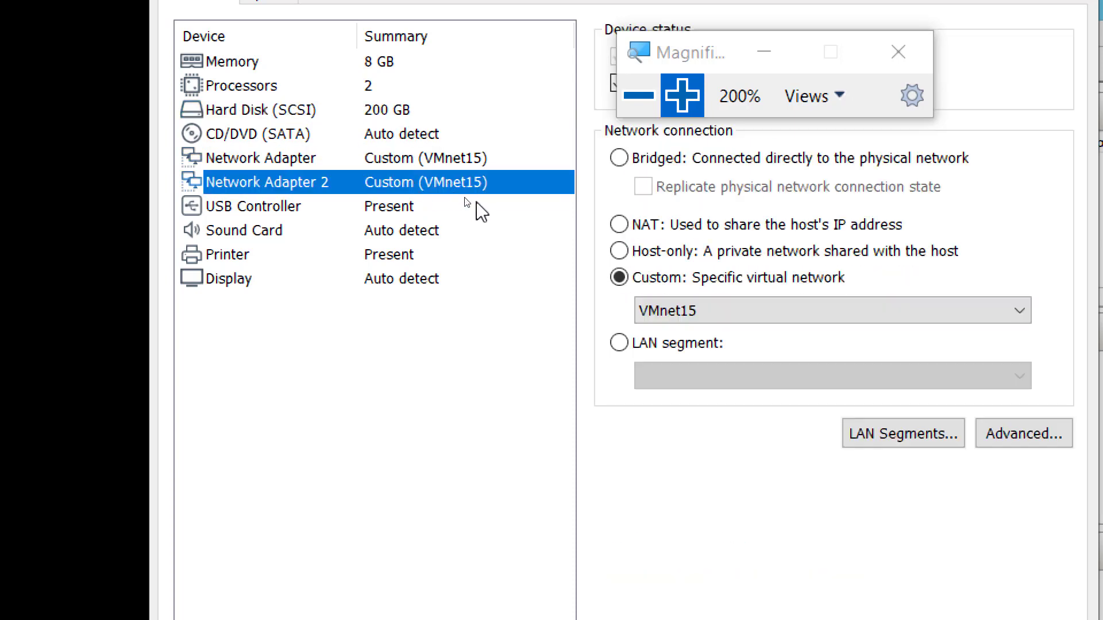
left_click(631, 106)
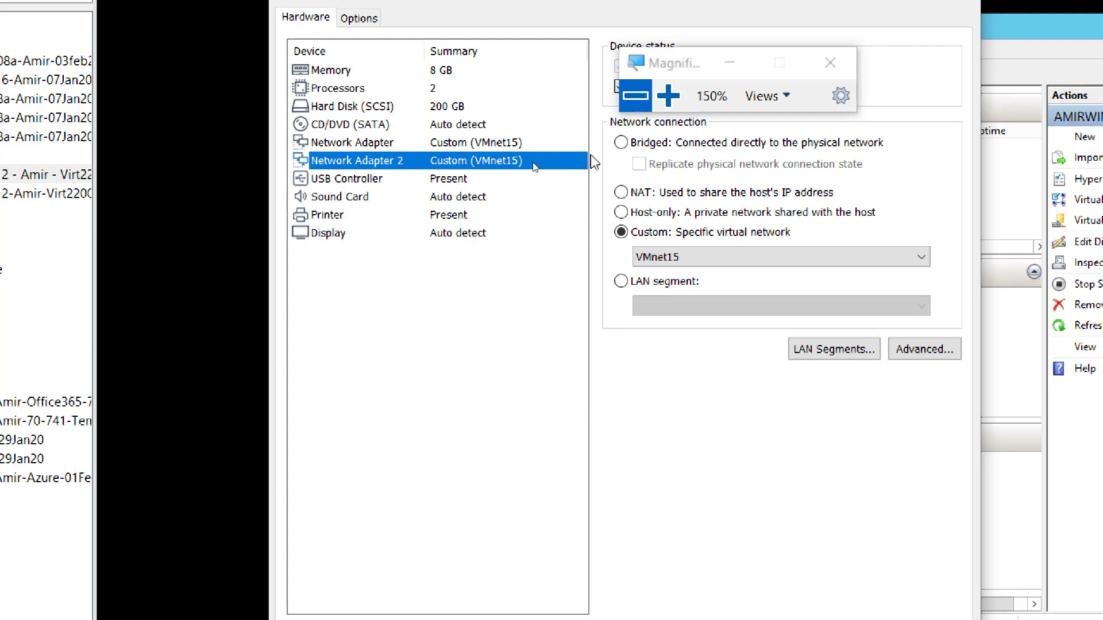
left_click(636, 96)
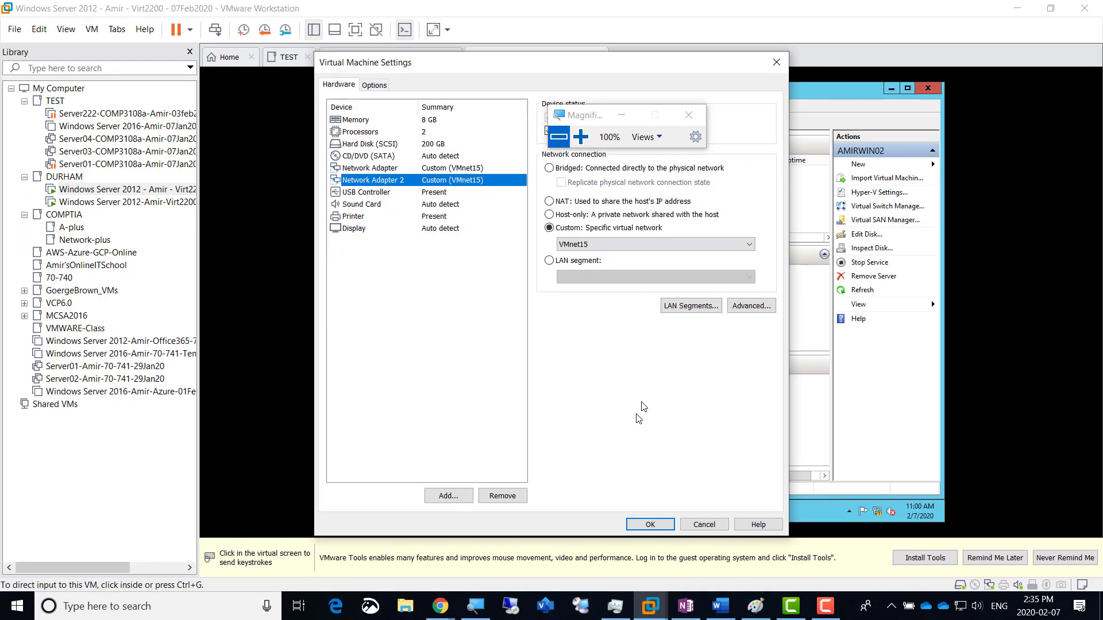
Step: Apply the settings and view Local Server, showing Ethernet1 on DHCP and vEthernet at 192.168.200.2
left_click(650, 525)
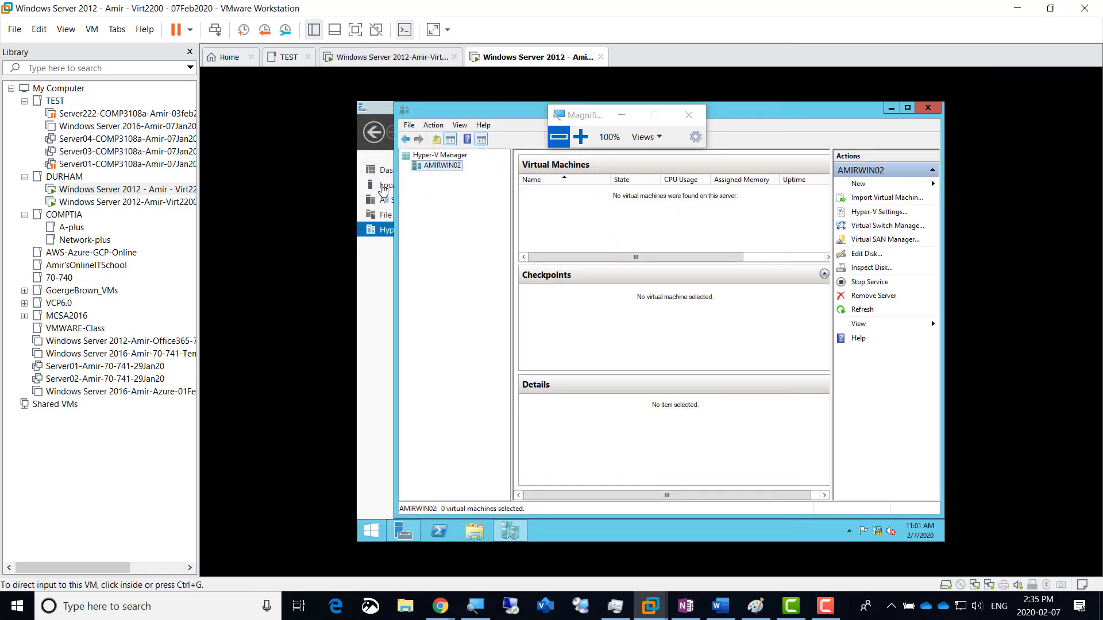
left_click(383, 189)
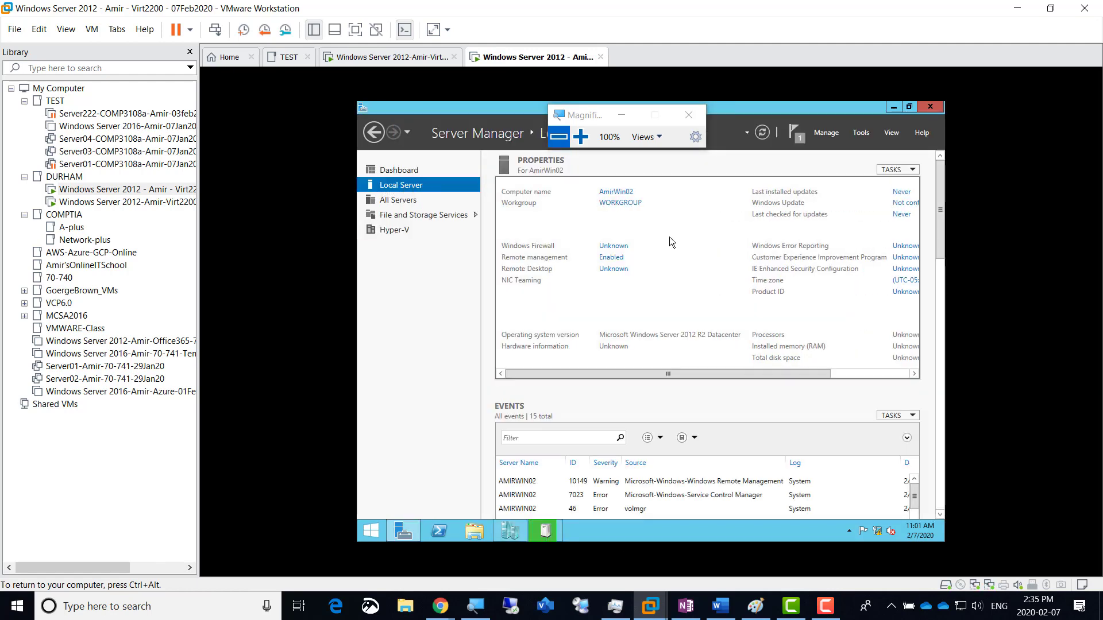
left_click(580, 136)
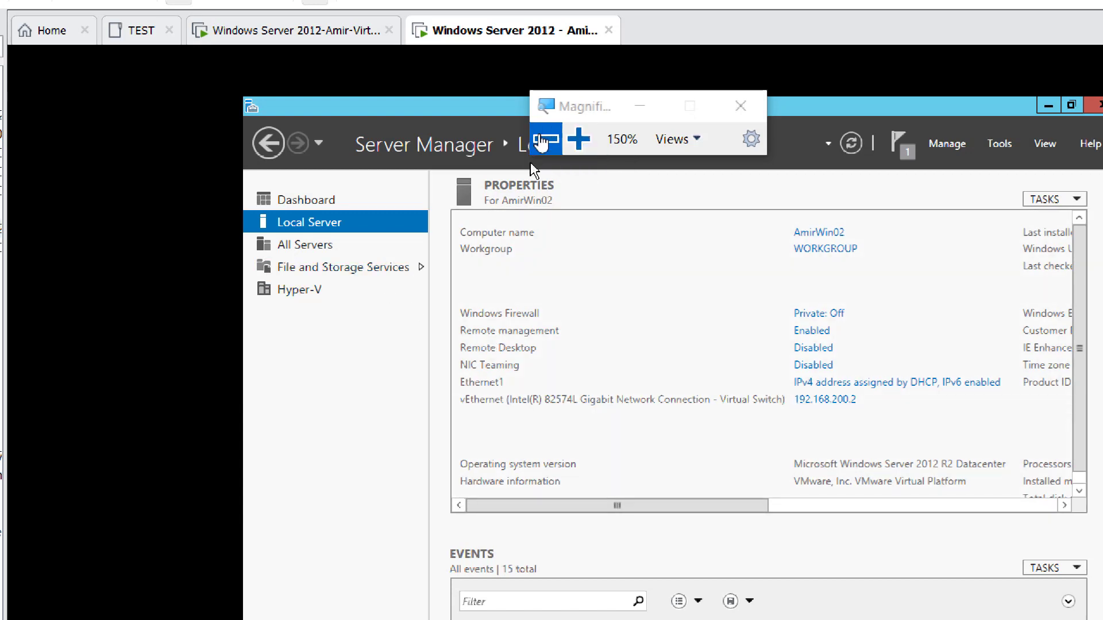
left_click(545, 139)
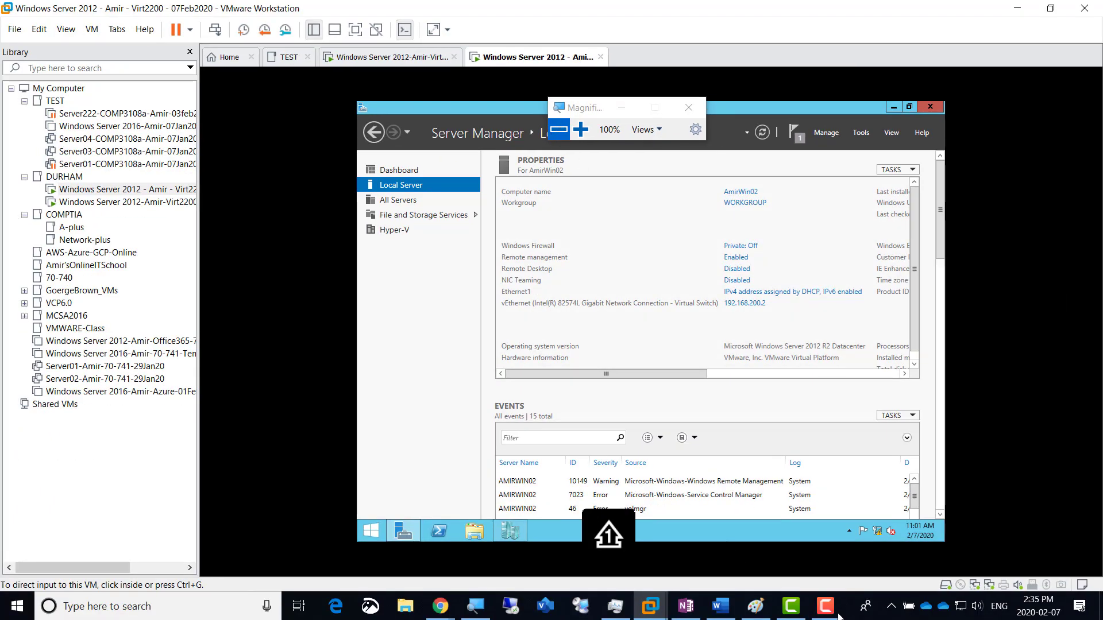
Step: Bring up OneNote and finish typing 'Hyper-V' on the Screenshot 2 line
mouse_move(835, 616)
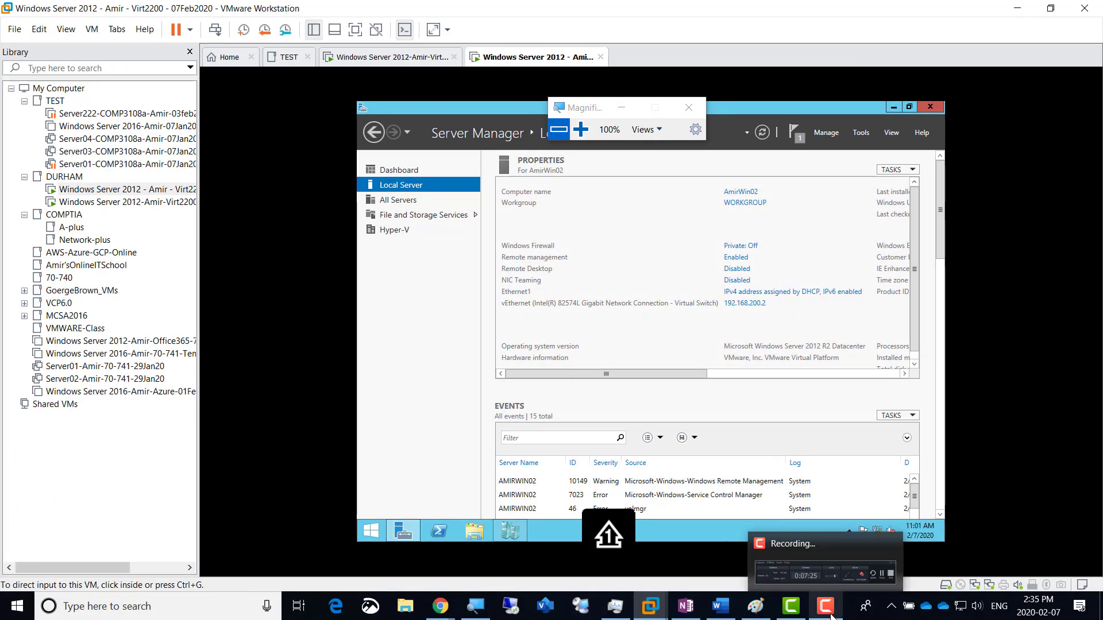
mouse_move(757, 610)
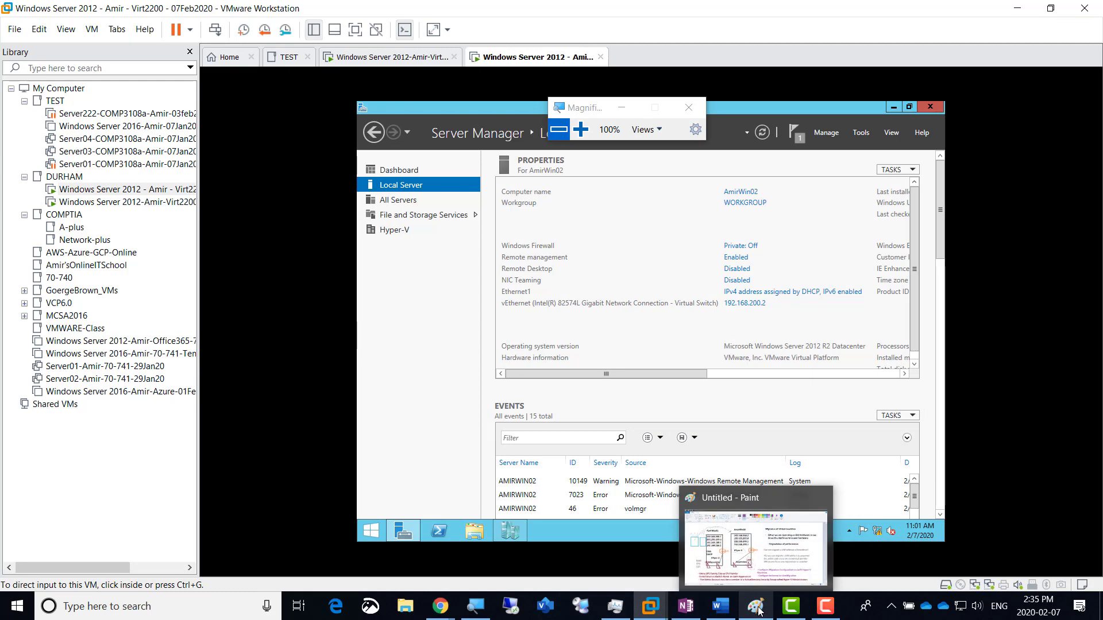
left_click(685, 606)
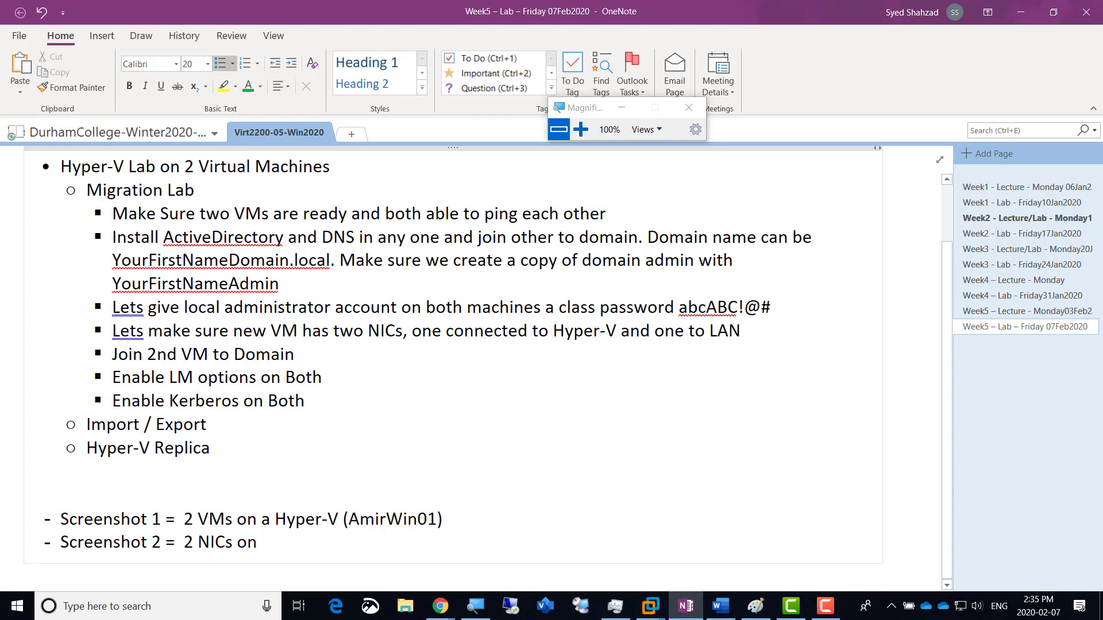
type("r-V")
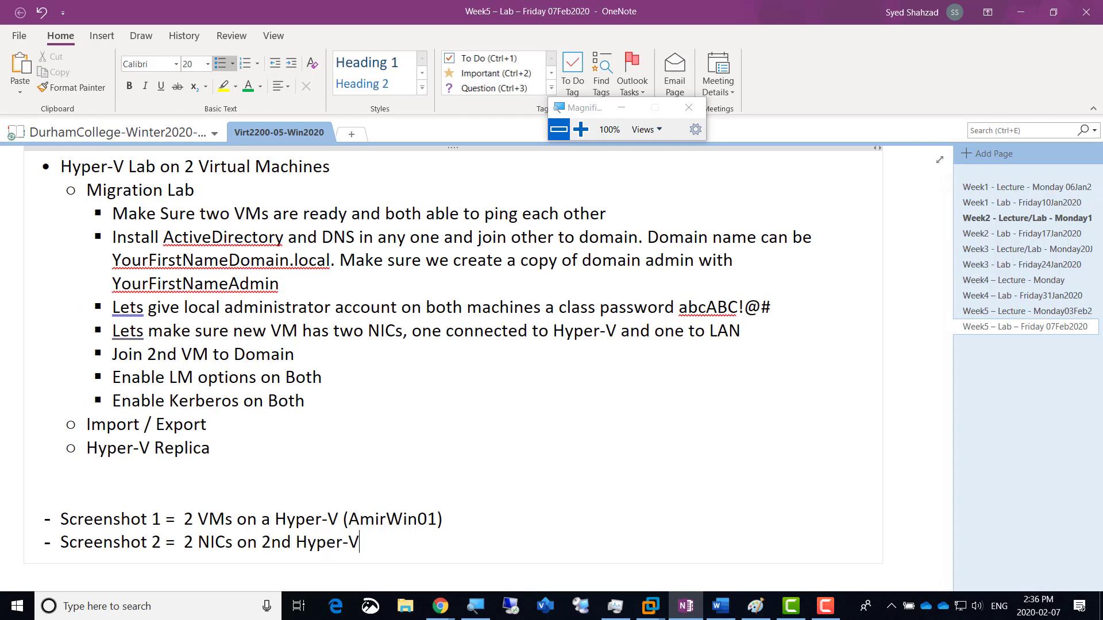
Step: Copy the (AmirWin01) label after Hyper-V and change it to (AmirWin02)
left_click(428, 520)
key("Left")
key("Left")
key("Left")
key("Left")
key("Left")
key("Left")
key("Left")
key("Left")
key("Left")
key("shift+Right")
key("shift+Right")
key("shift+Right")
key("shift+Right")
key("shift+Right")
key("shift+Right")
key("shift+Right")
key("shift+Right")
key("shift+Right")
key("shift+Right")
key("shift+Right")
key("ctrl+c")
key("Down")
key("ctrl+v")
key("Left")
key("BackSpace")
type("2")
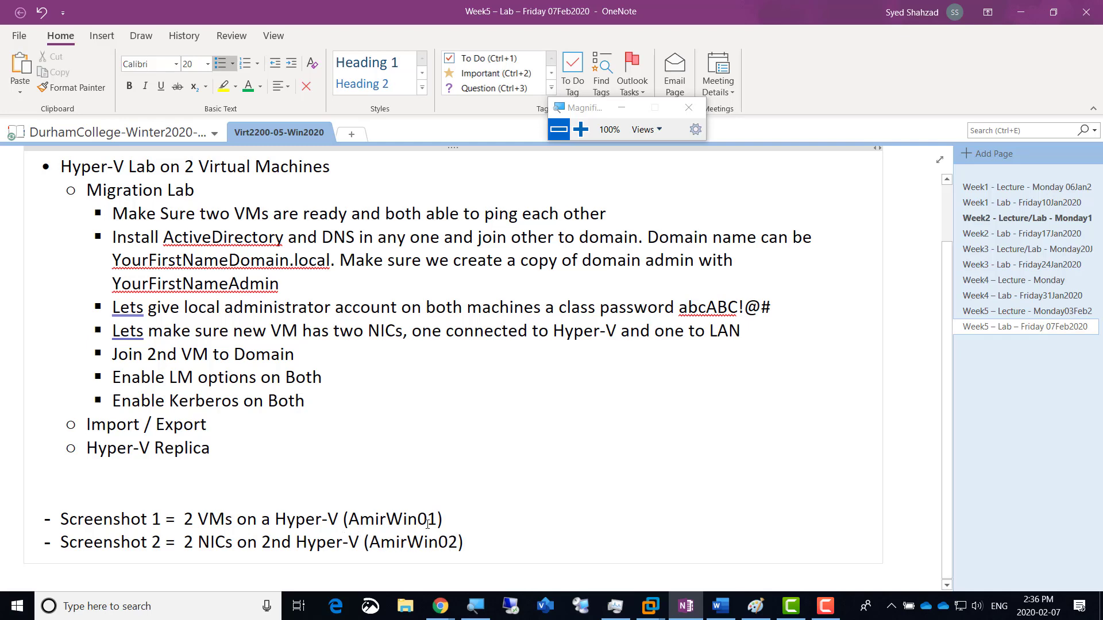
Step: Start a new dash line below Screenshot 2, then return to the Paint migration diagram
left_click(467, 547)
key("Return")
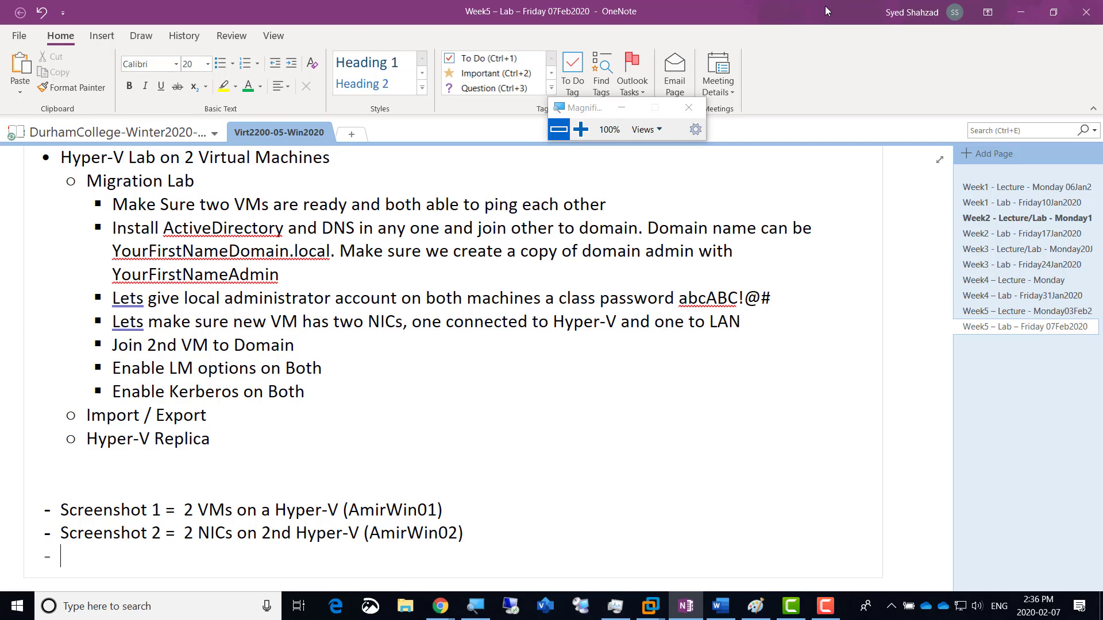
key("alt+Tab")
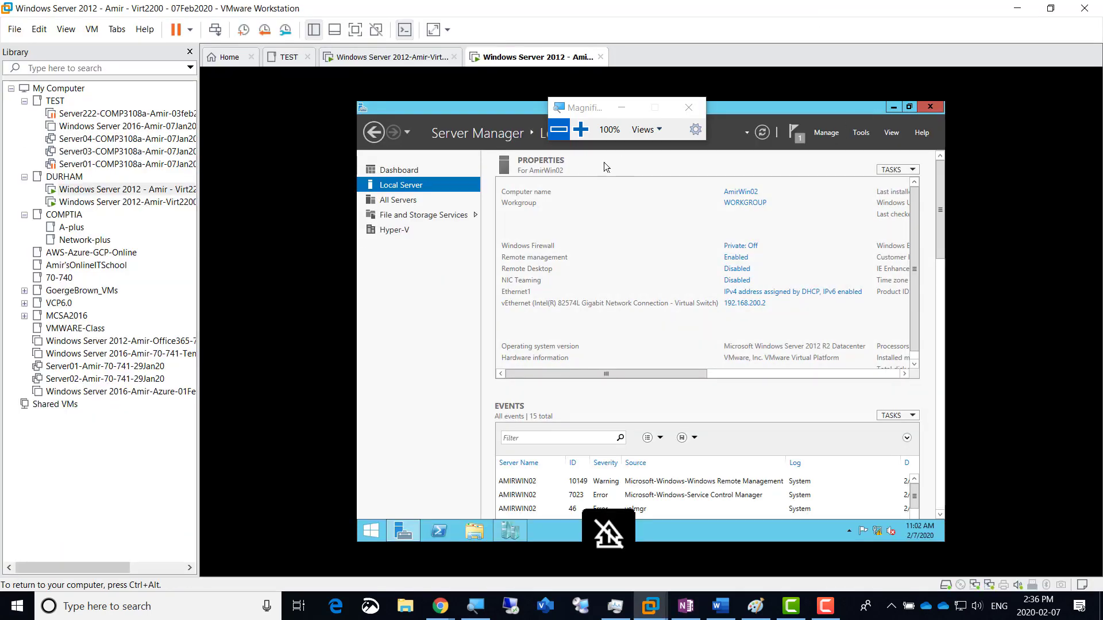
left_click(757, 614)
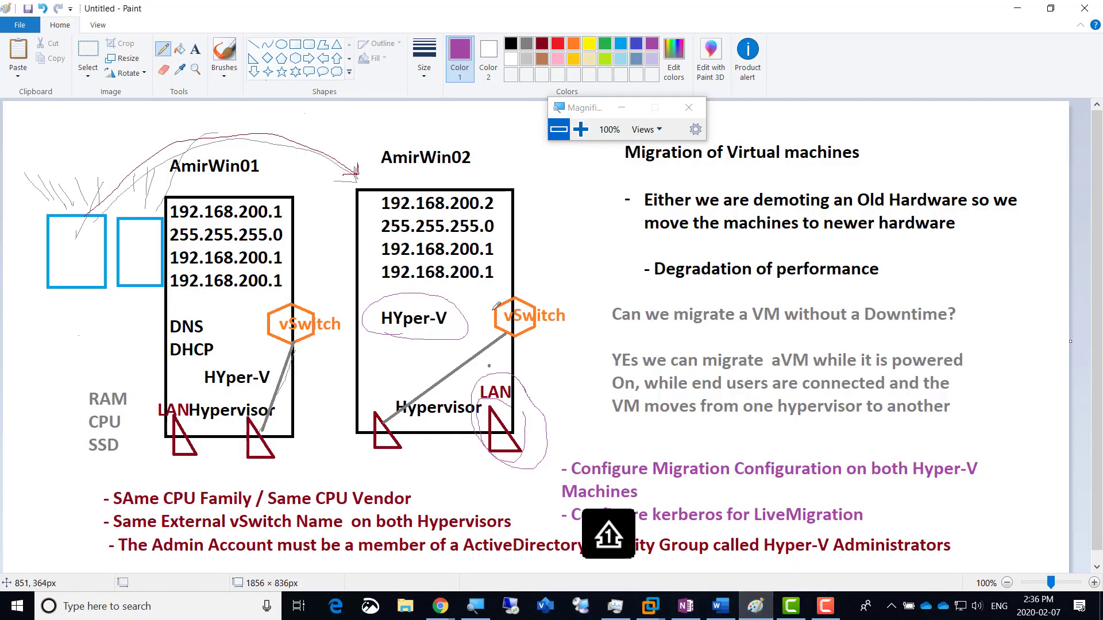
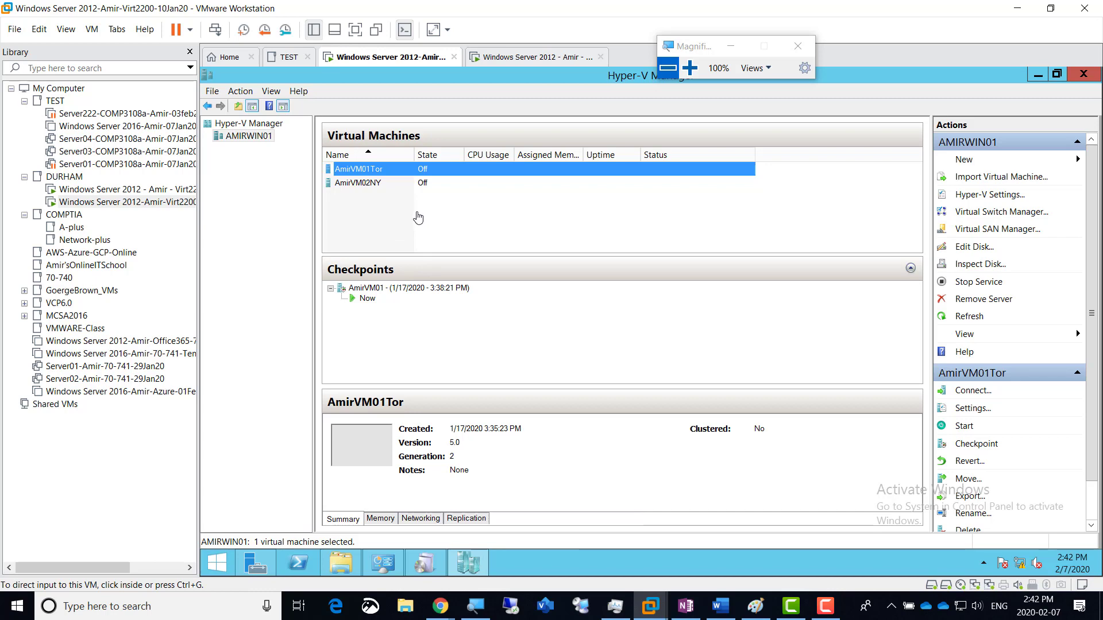
Step: Magnify the guest screen to 150%, select AMIRWIN01, and minimize Hyper-V Manager to reveal Server Manager
left_click(405, 214)
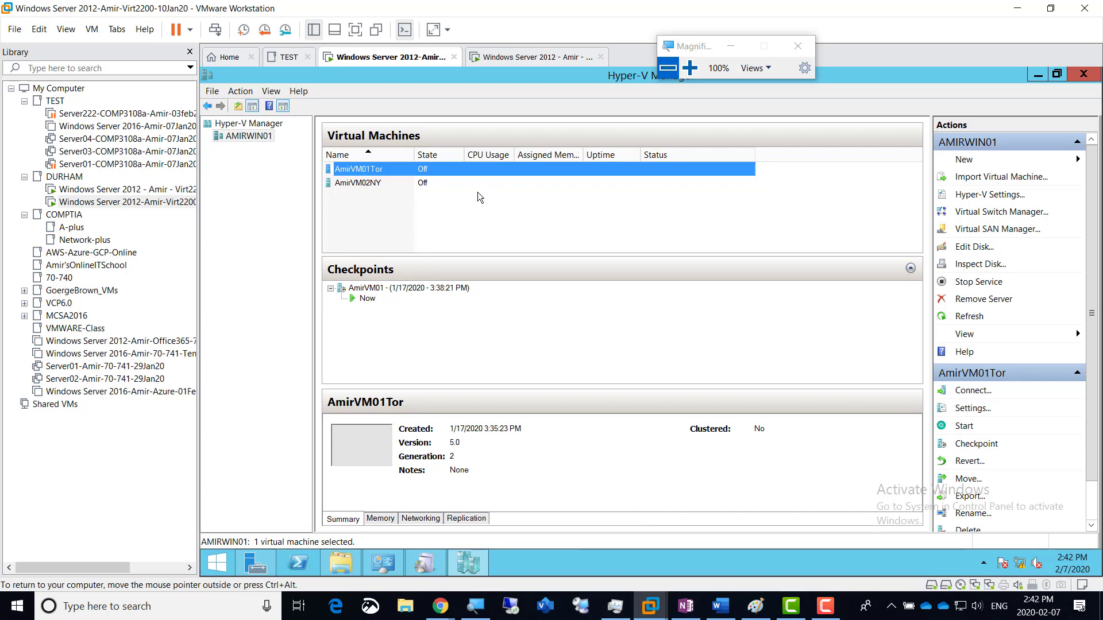
left_click(690, 68)
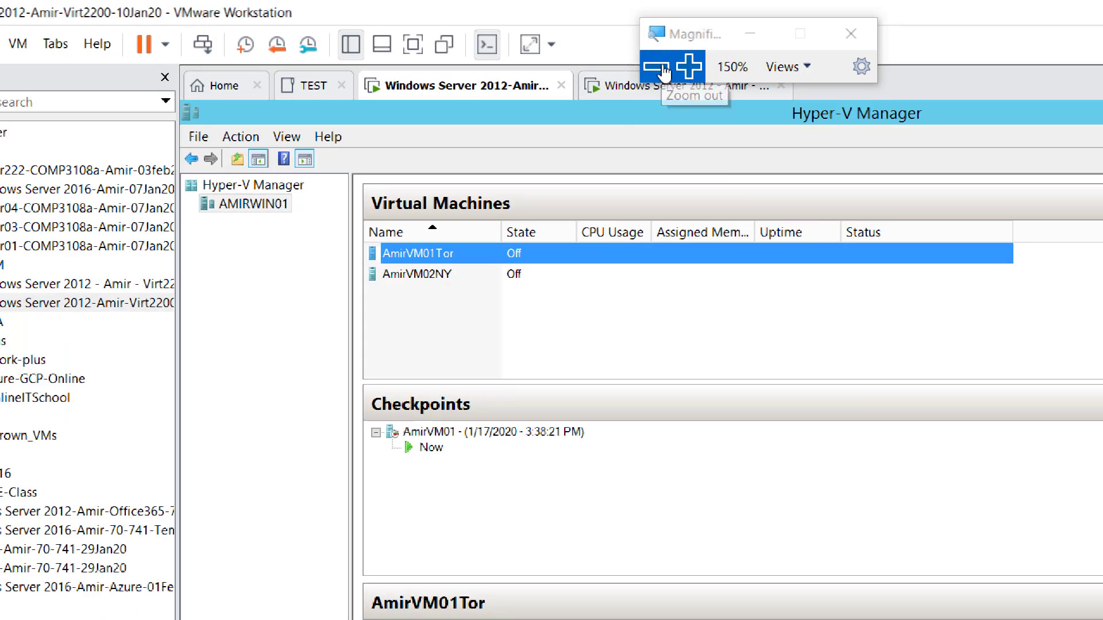
left_click_drag(707, 39, 813, 24)
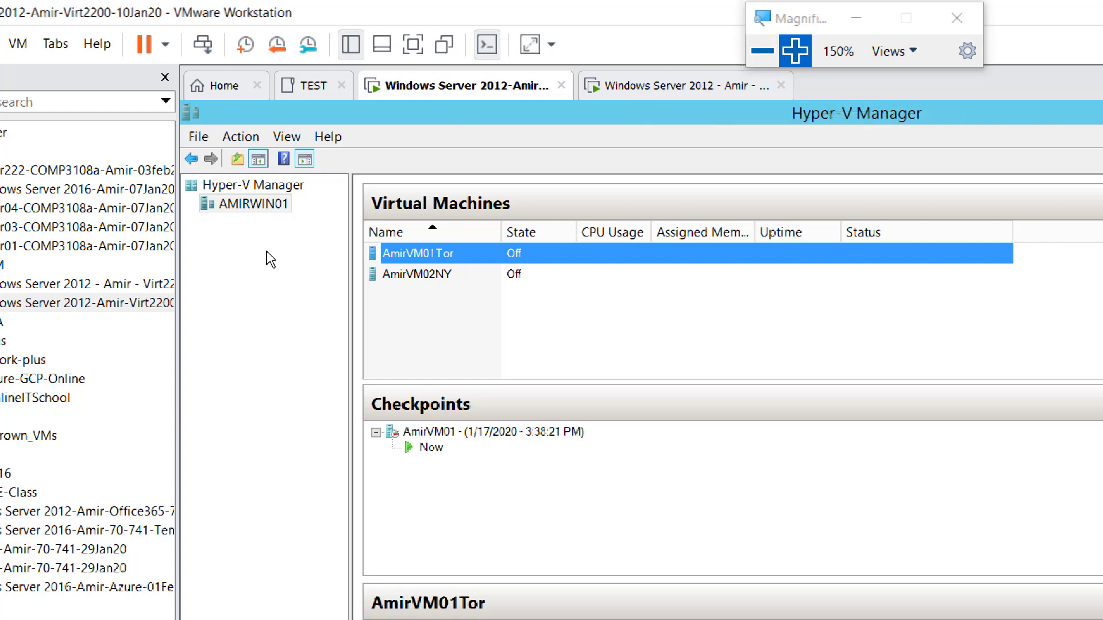
left_click(258, 300)
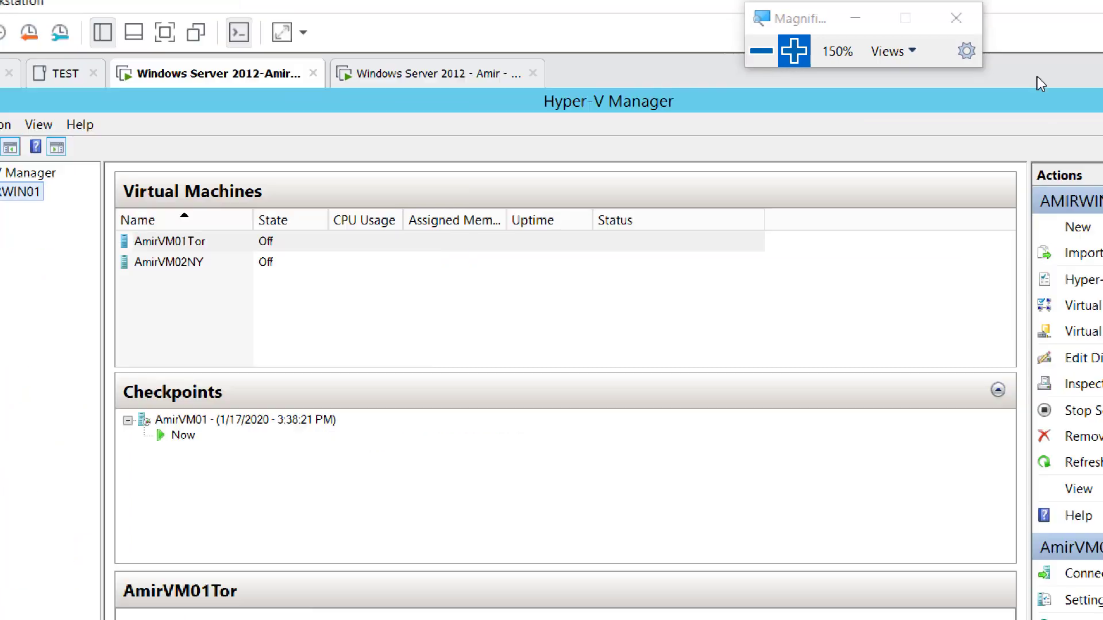
left_click(1005, 98)
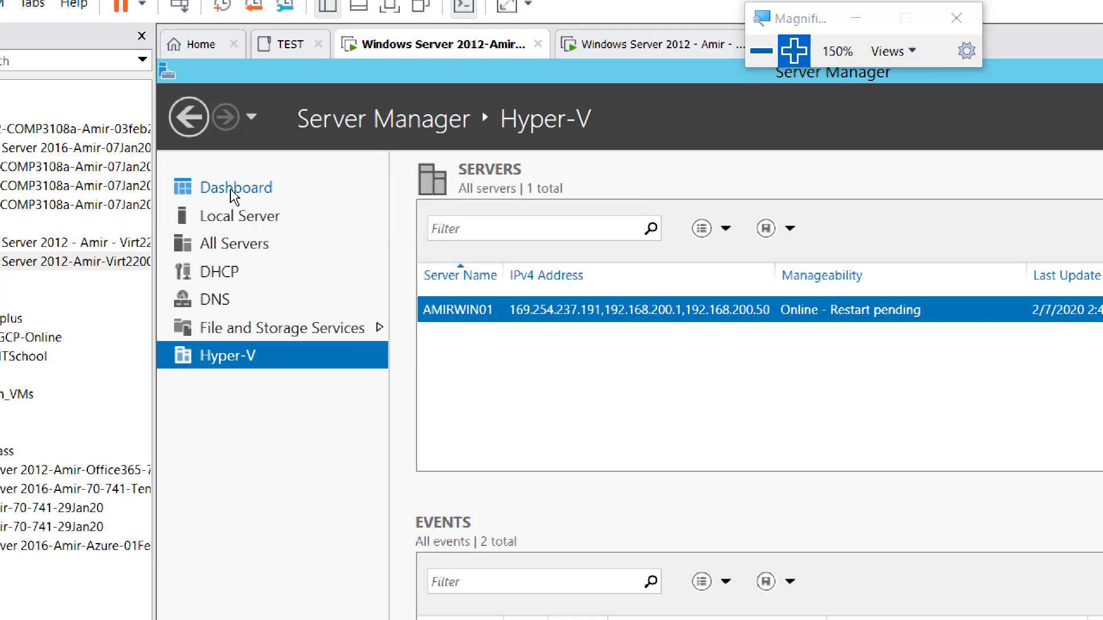
Step: From the Dashboard at 100% zoom, run Add Roles and Features with role-based install on AmirWin01 to the roles list
left_click(232, 189)
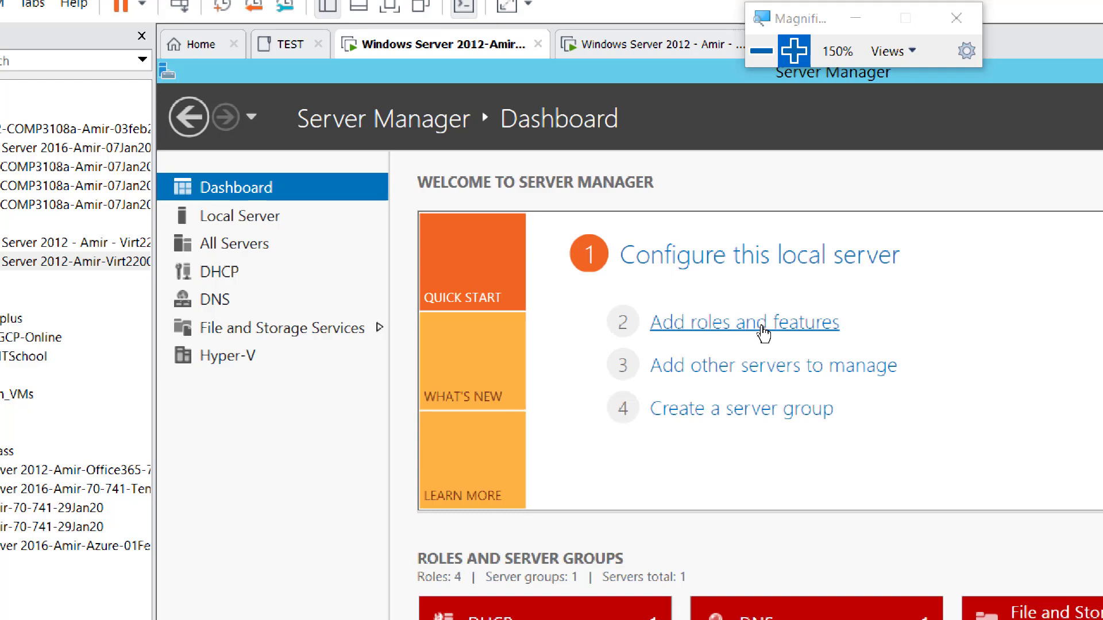
left_click(761, 50)
left_click(646, 57)
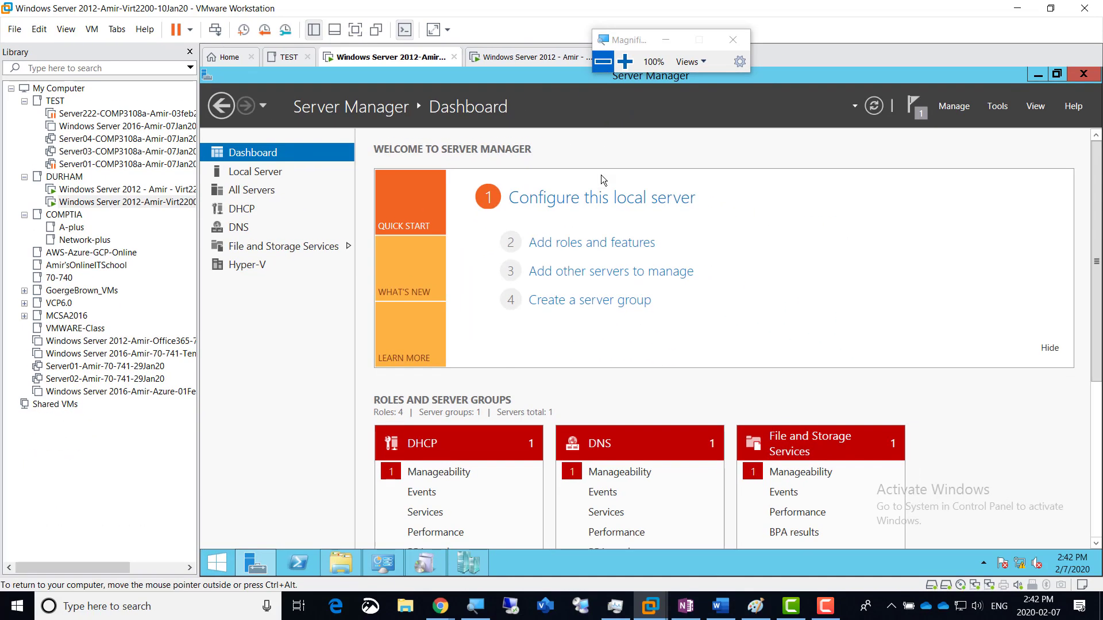
left_click(581, 247)
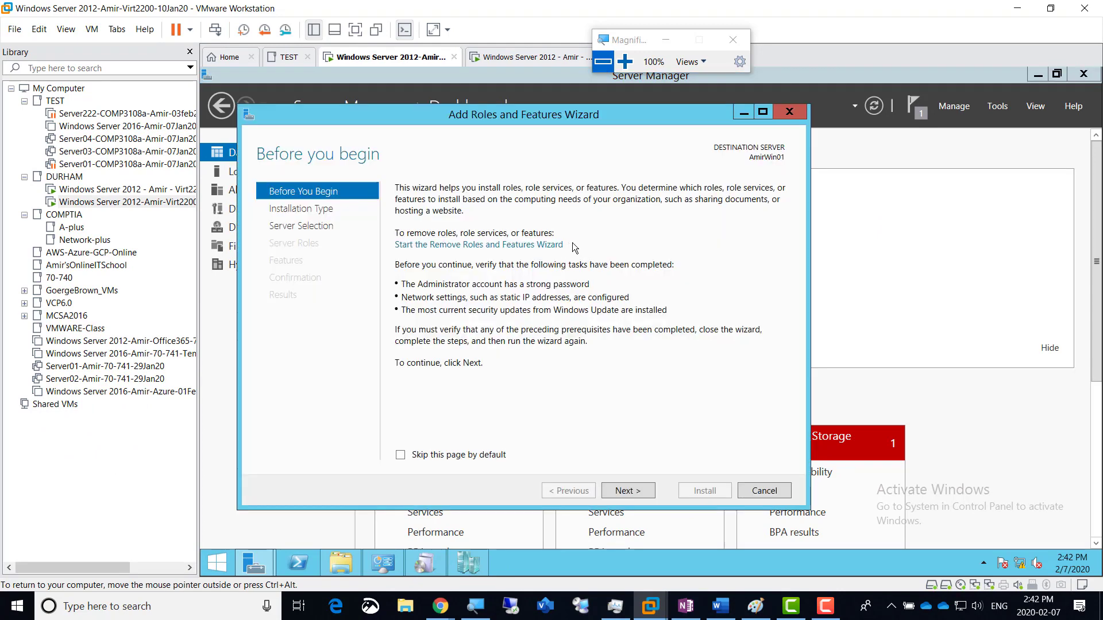
left_click(636, 491)
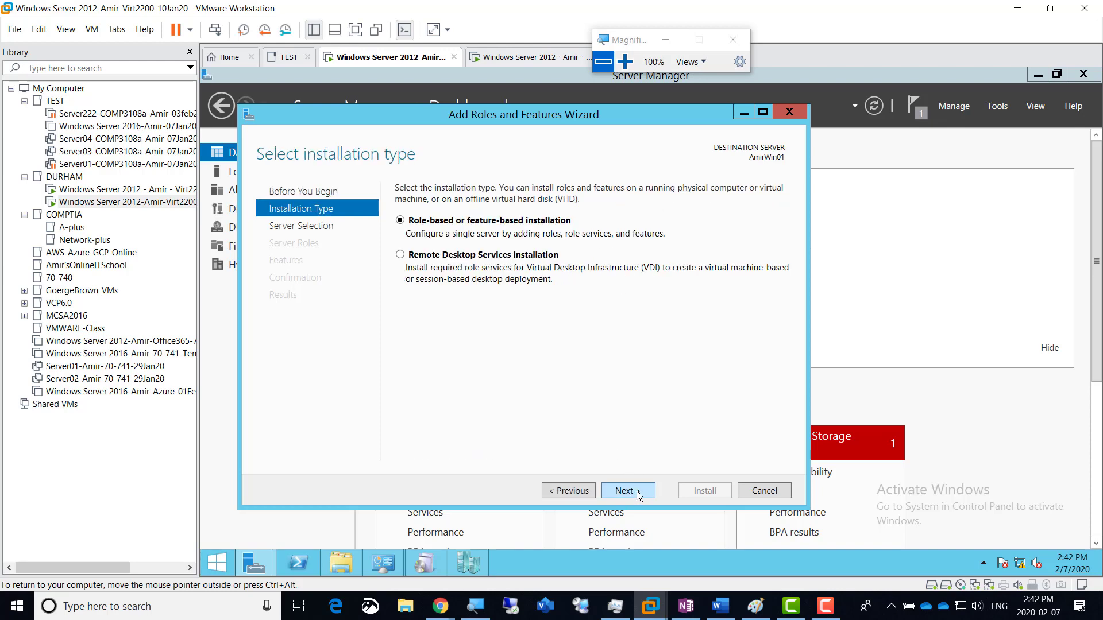
left_click(637, 491)
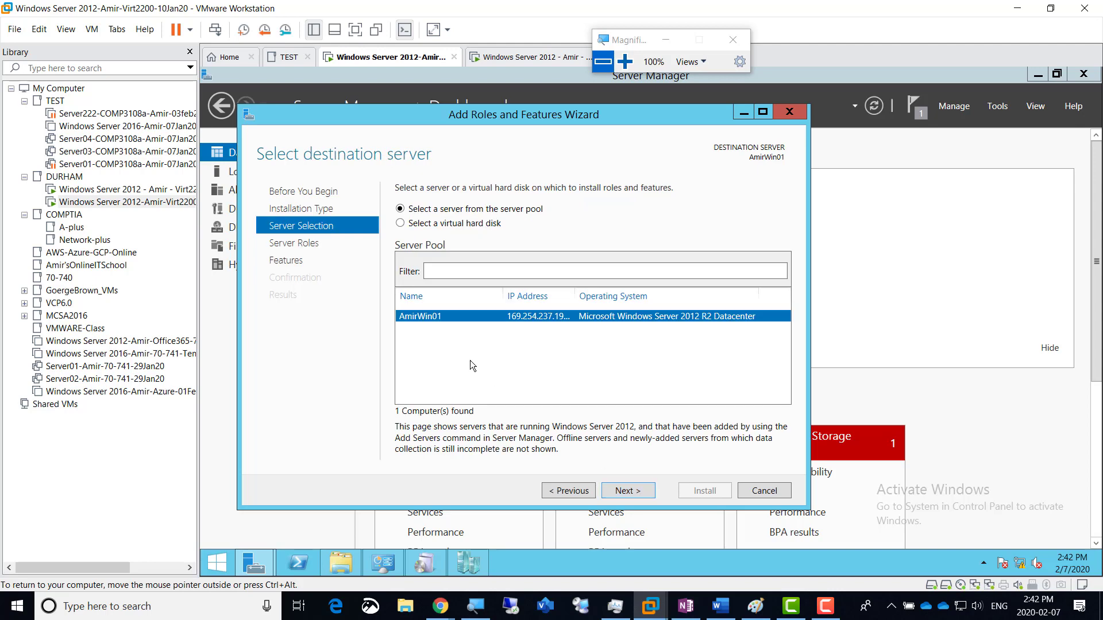
left_click(628, 492)
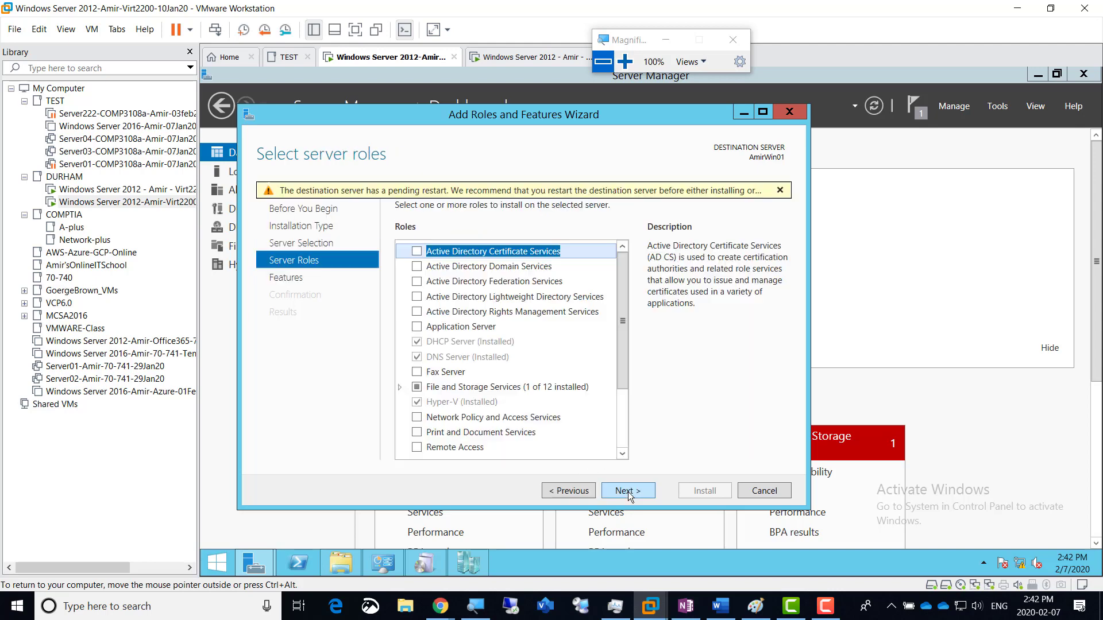
left_click(443, 268)
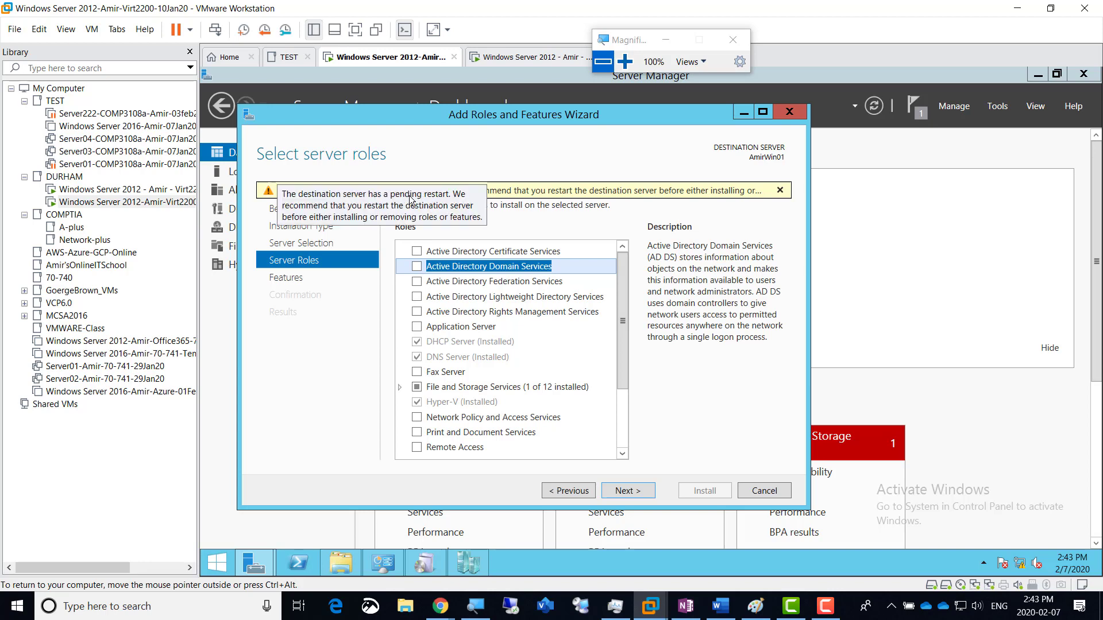
Step: Add Active Directory Domain Services with its management tools and allow automatic restart on the Confirmation page
left_click(417, 269)
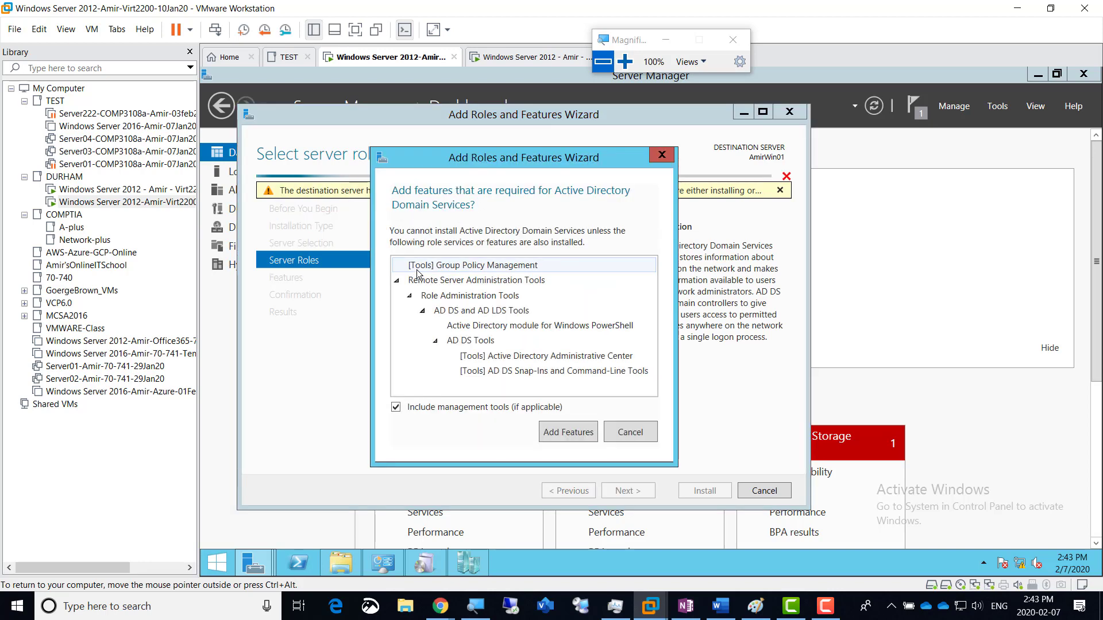
left_click(560, 434)
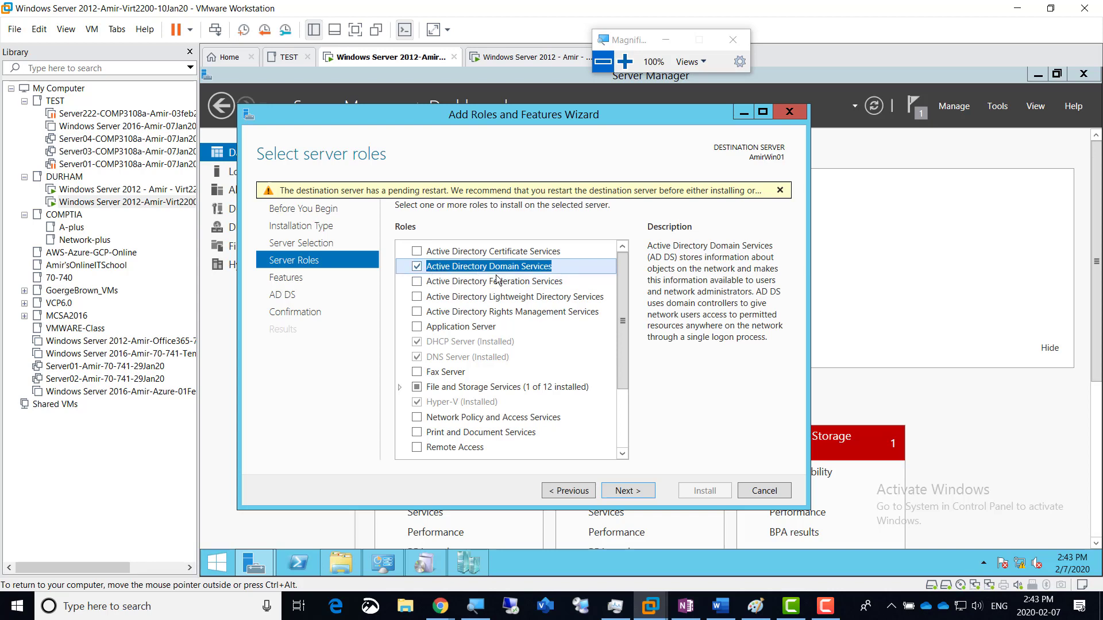
left_click(628, 491)
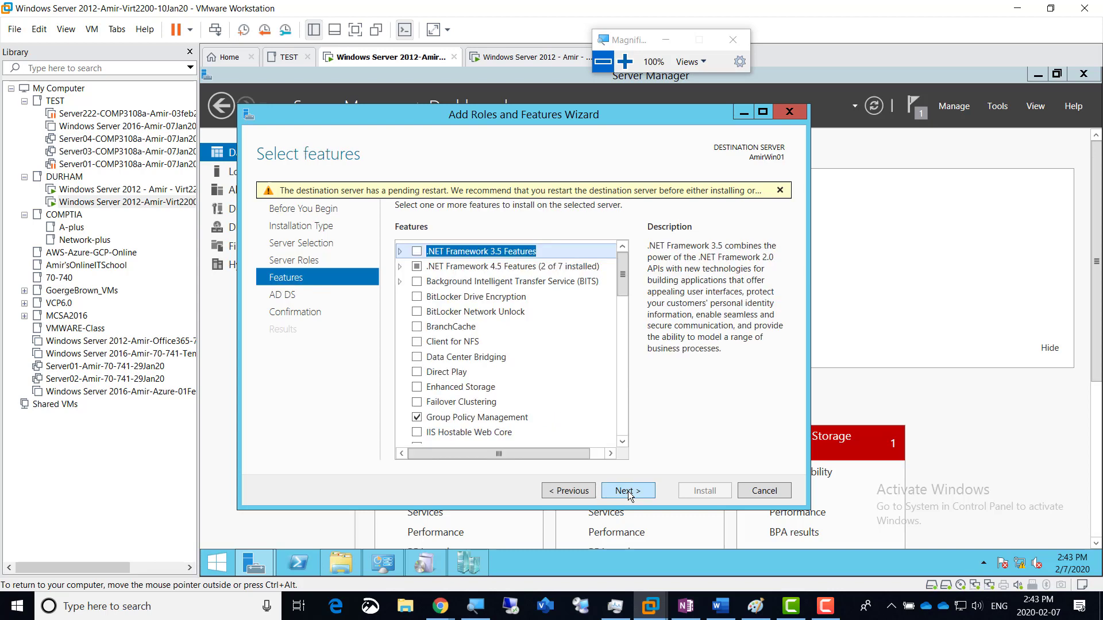
left_click(629, 491)
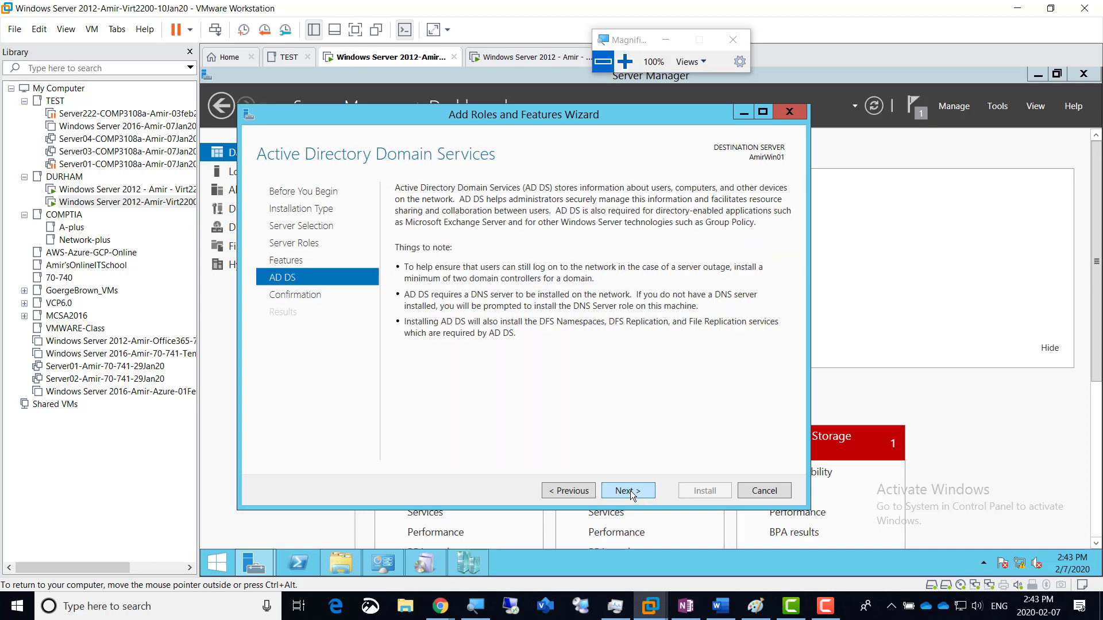
left_click(630, 490)
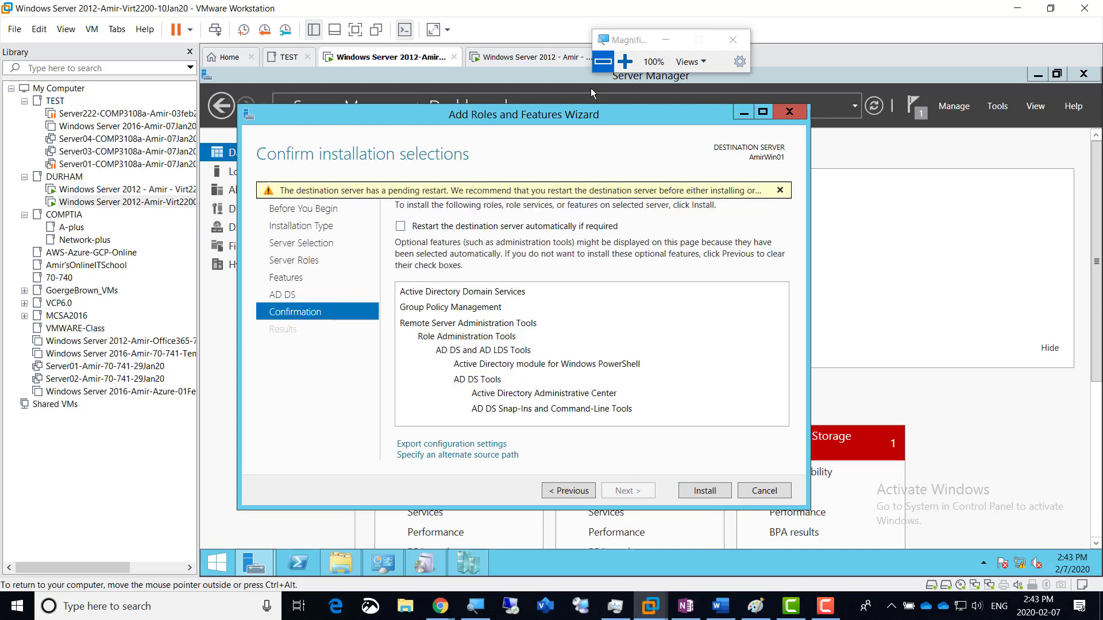
left_click(625, 62)
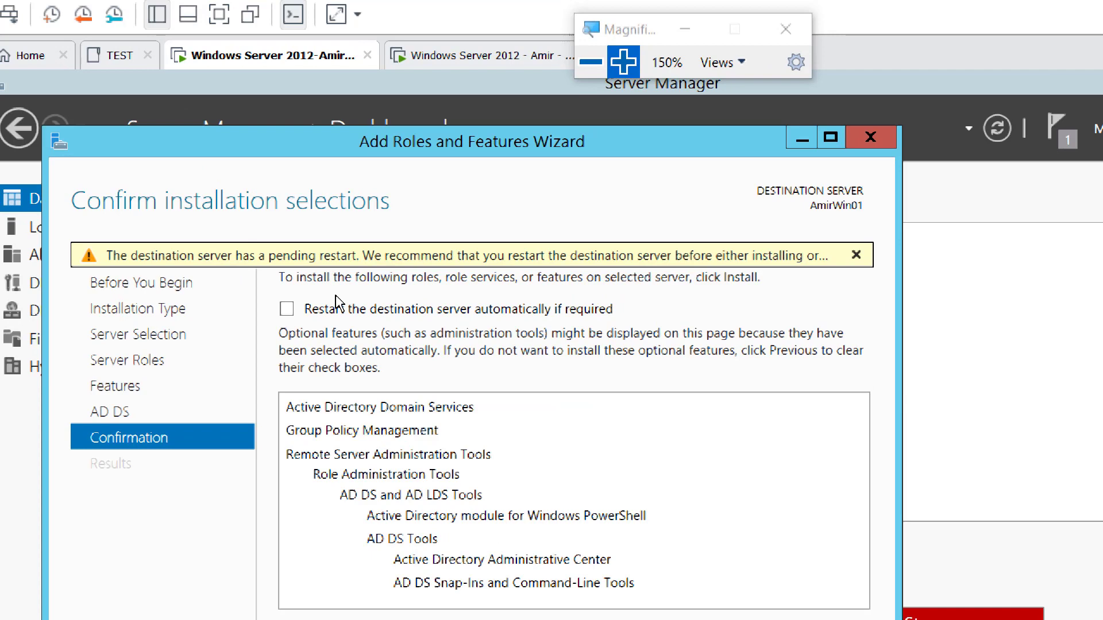
left_click(287, 309)
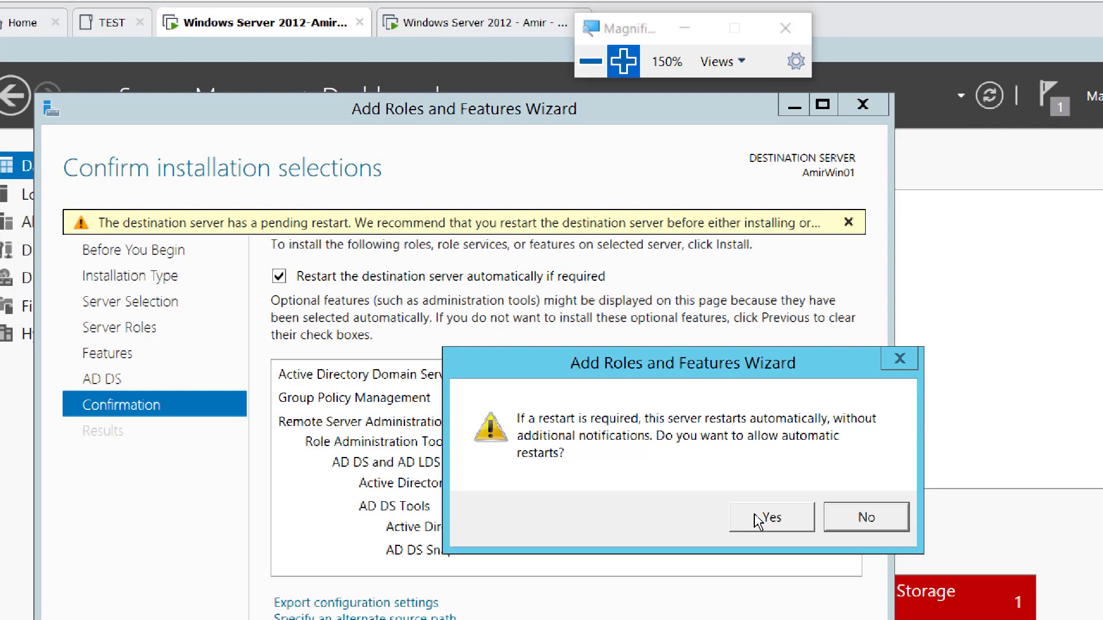
left_click(795, 524)
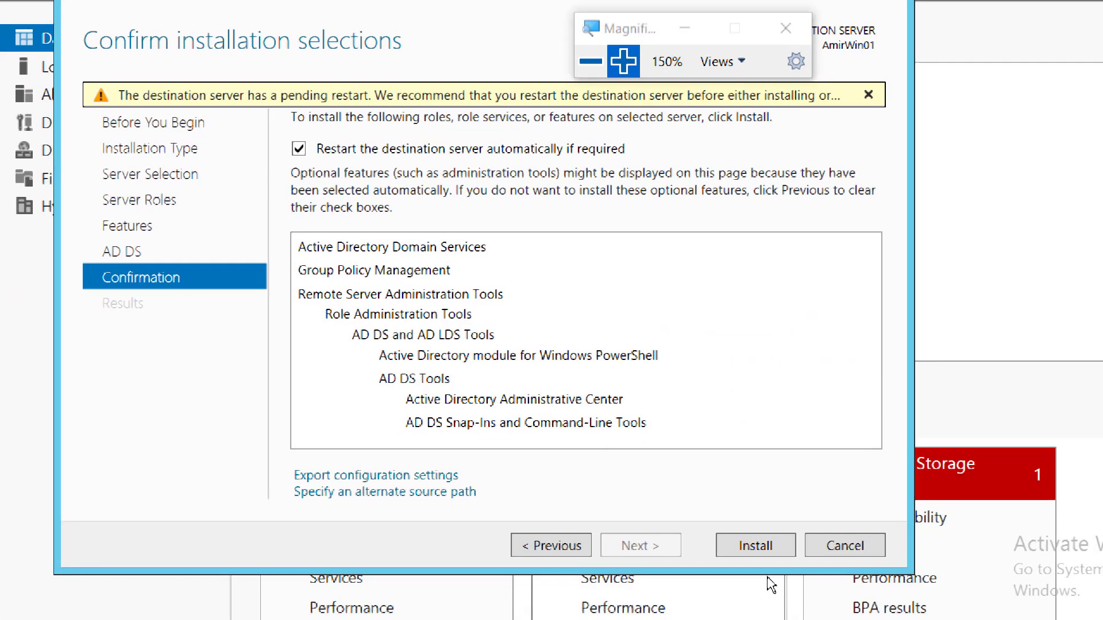
Step: Install AD DS on AmirWin01, return magnification to 100%, and open Server Manager's Tools menu
left_click(750, 548)
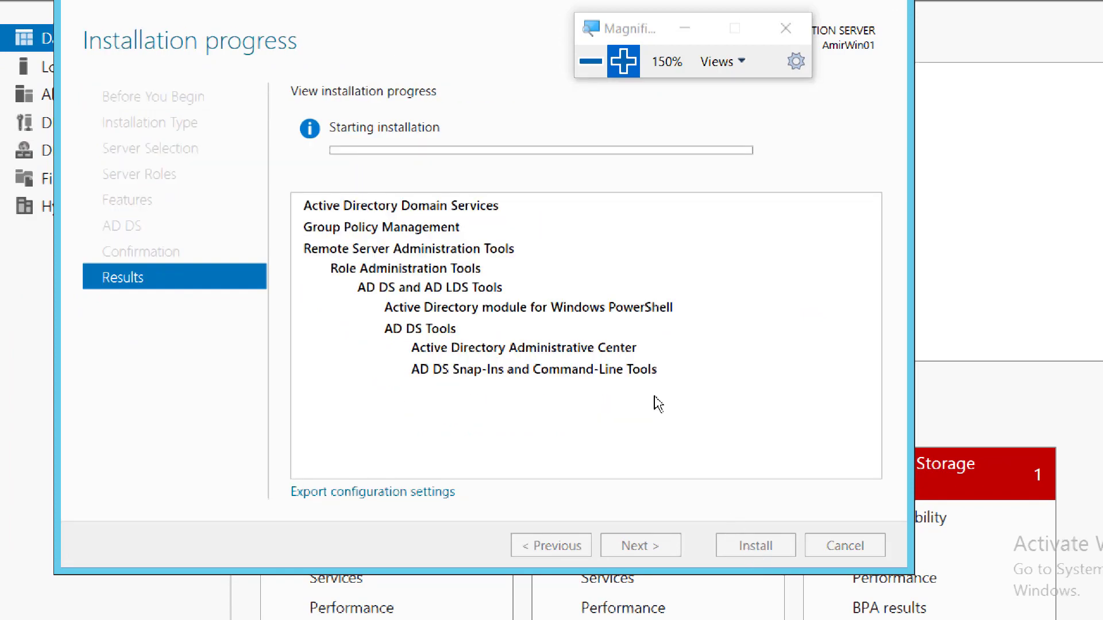
left_click(591, 61)
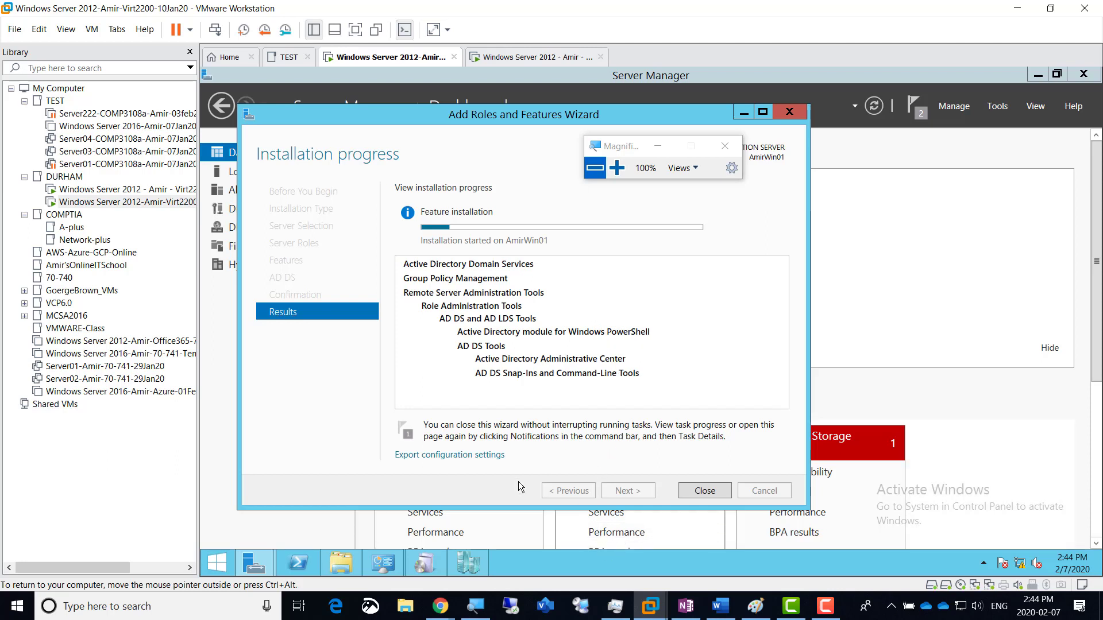
left_click(997, 106)
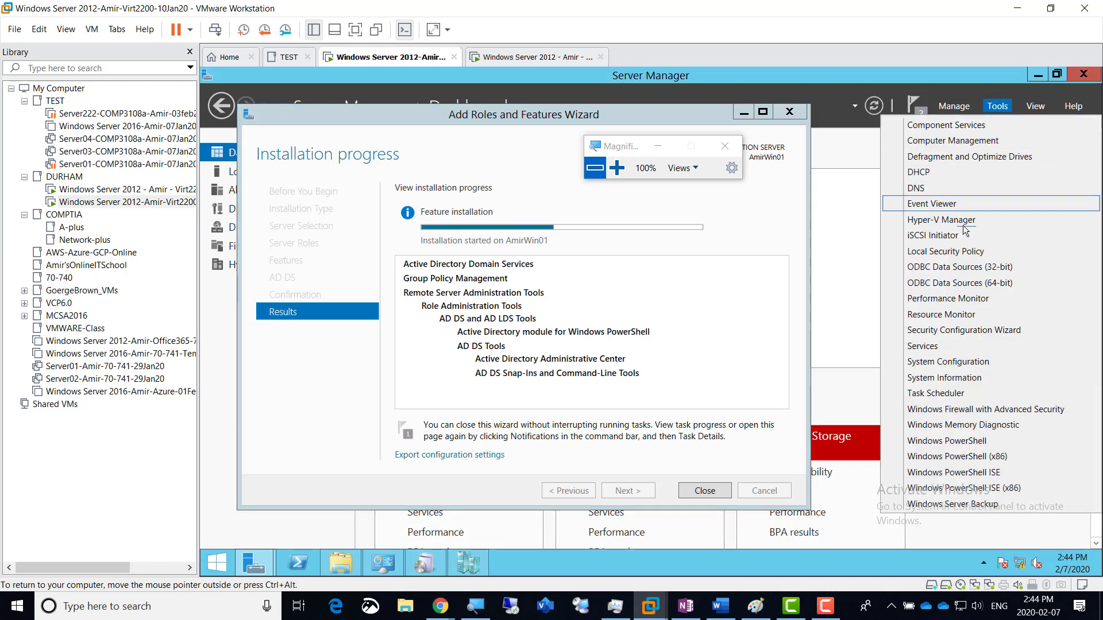
Step: In DNS Manager, browse the AmirZone.local forward lookup zone to the amirwin01 host record
left_click(936, 188)
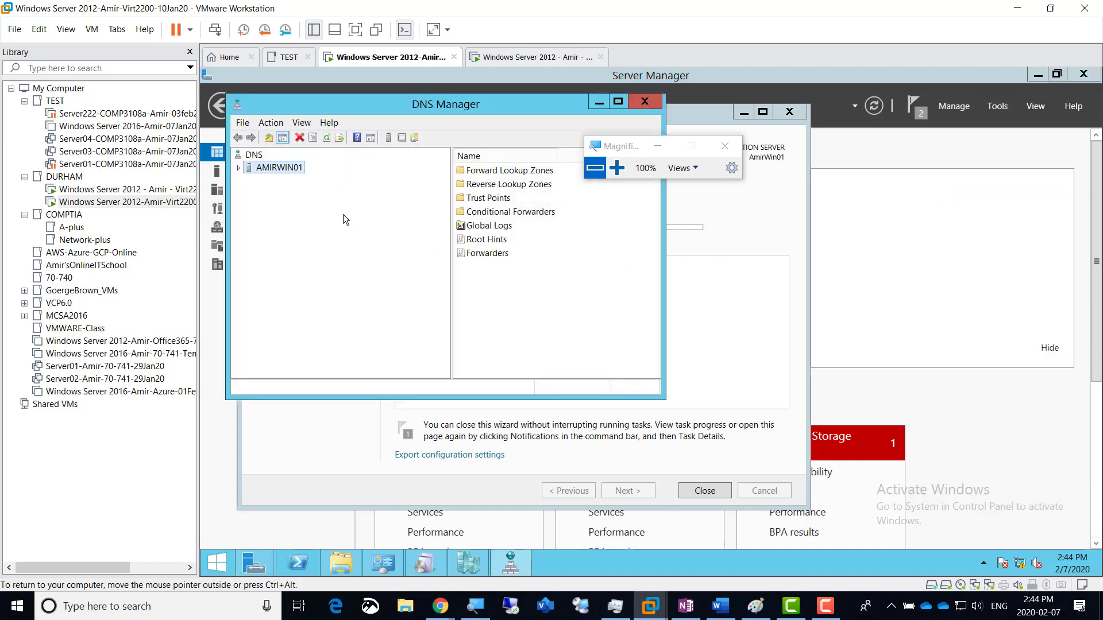
double_click(266, 169)
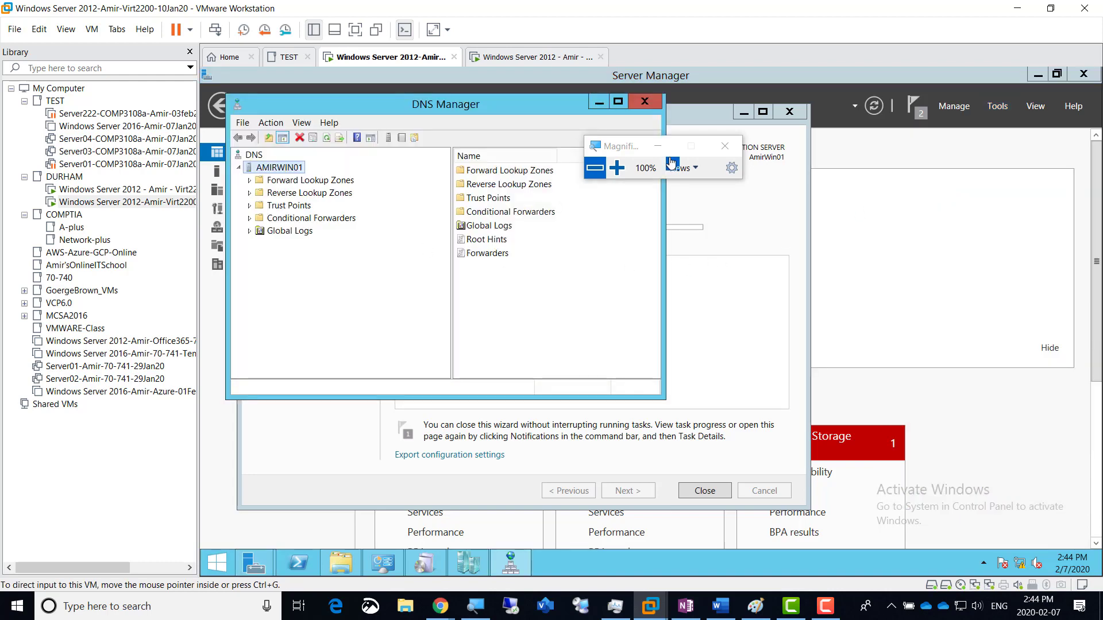
left_click(618, 167)
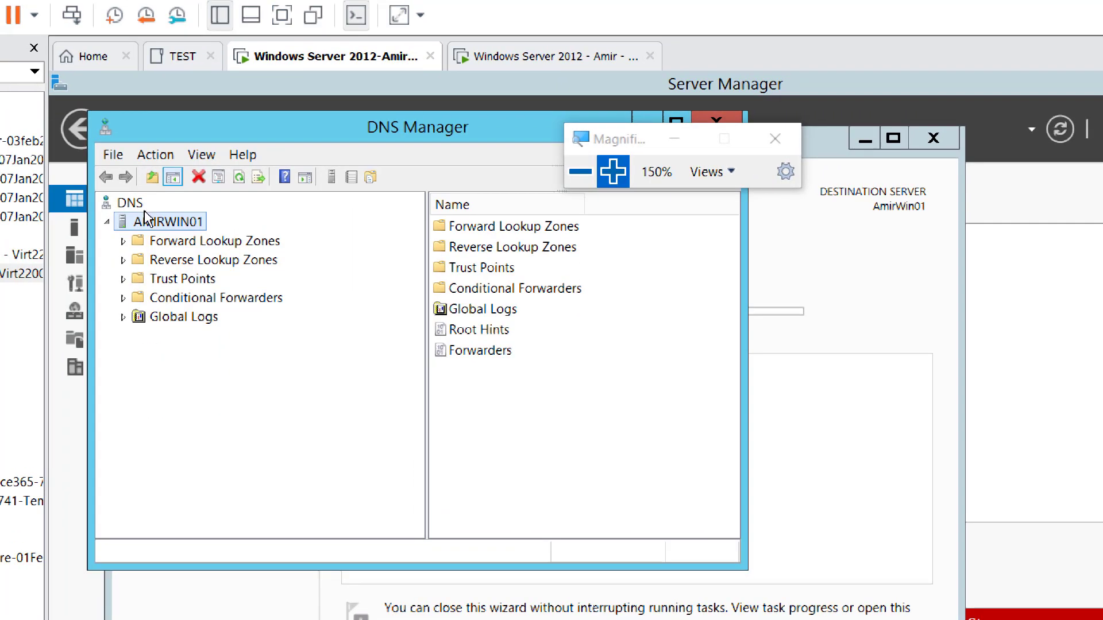
double_click(190, 241)
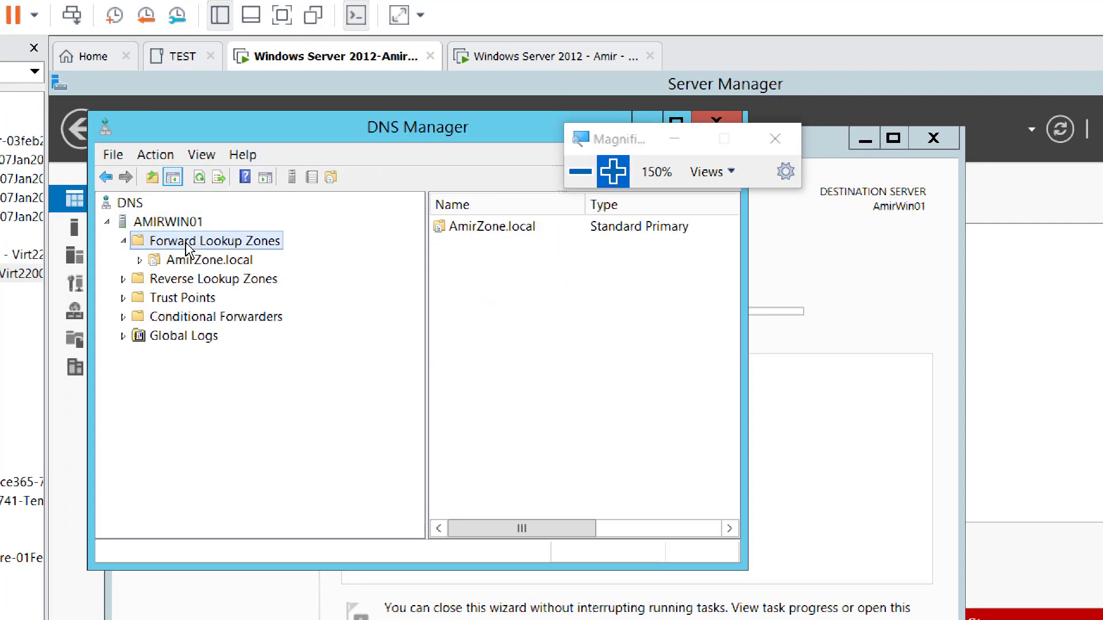
left_click(225, 264)
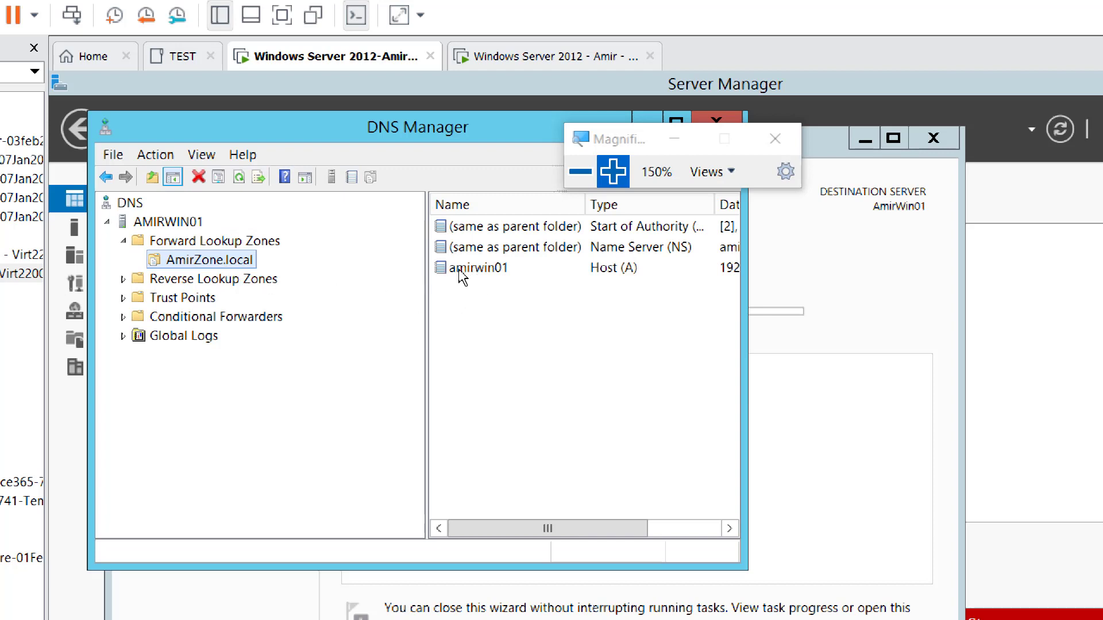
left_click(478, 278)
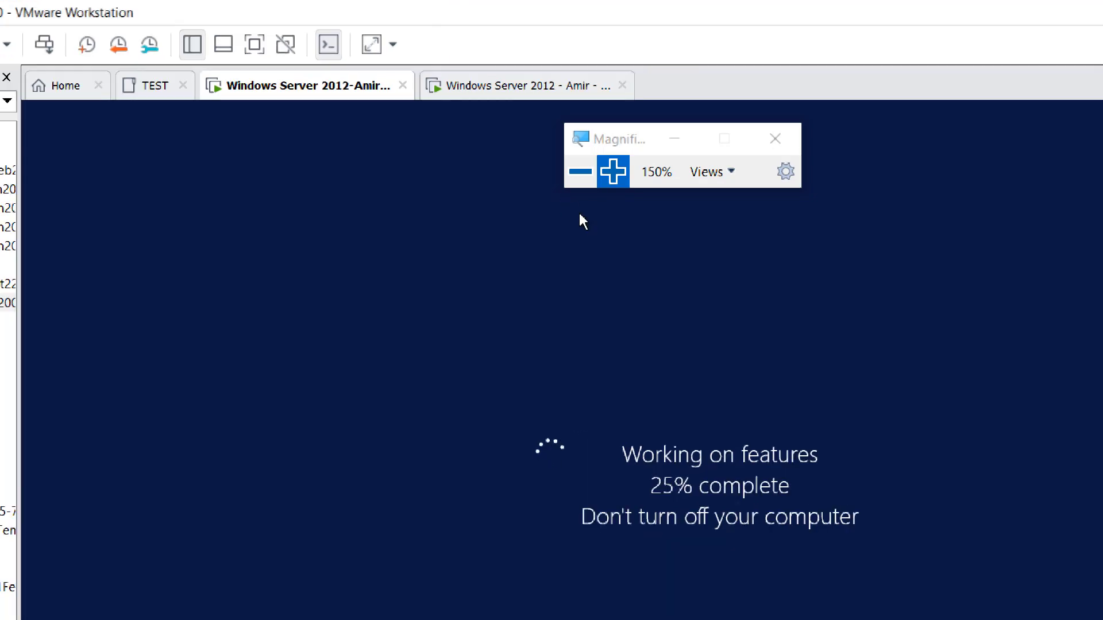
Step: Reset magnification to 100%, release the VM with Ctrl+Alt, and bring up the OneNote lab notes
left_click(574, 175)
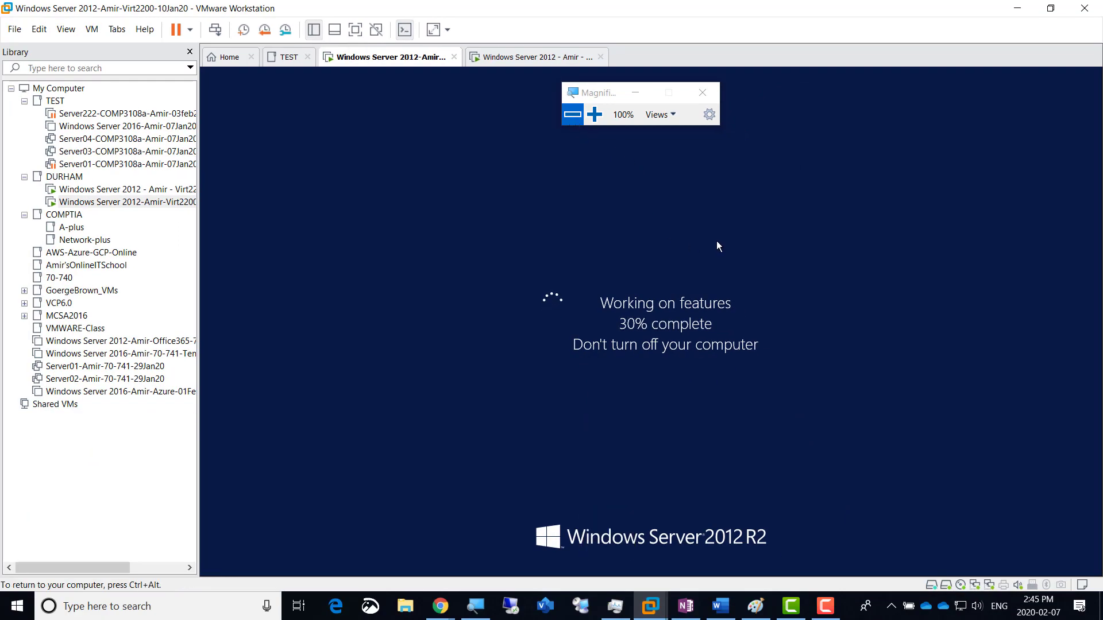
key("ctrl+alt")
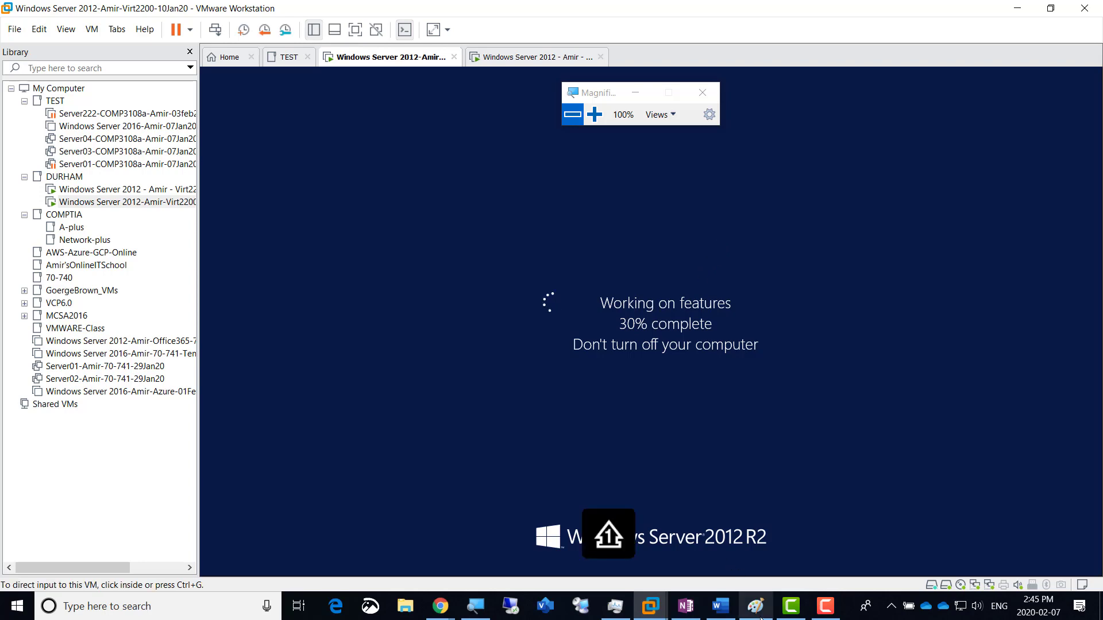
left_click(684, 608)
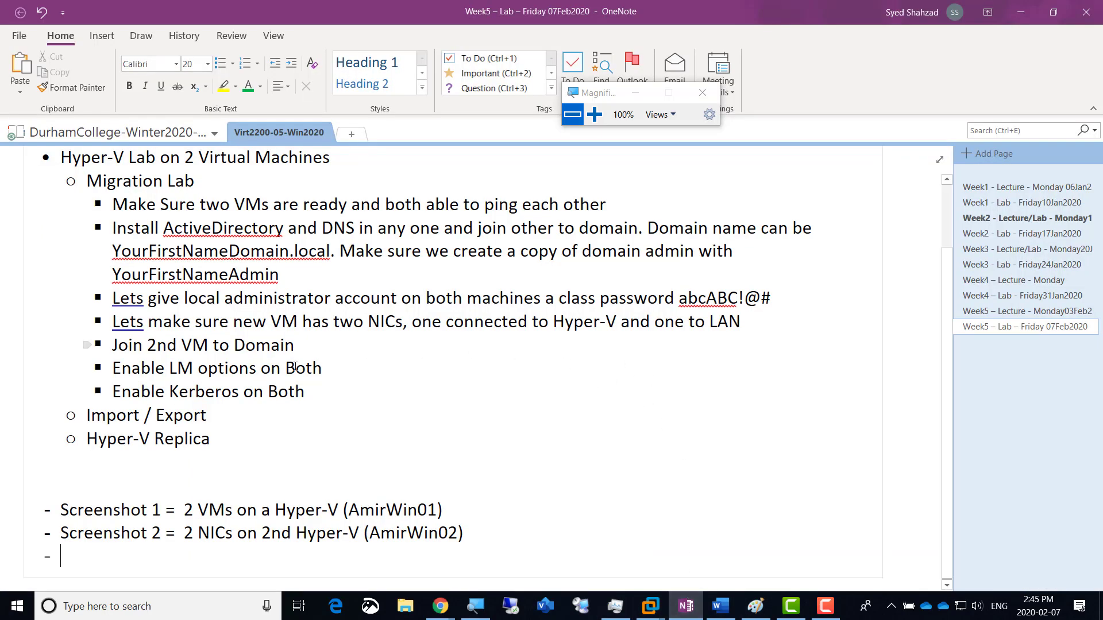
scroll(300, 440, "up", 2)
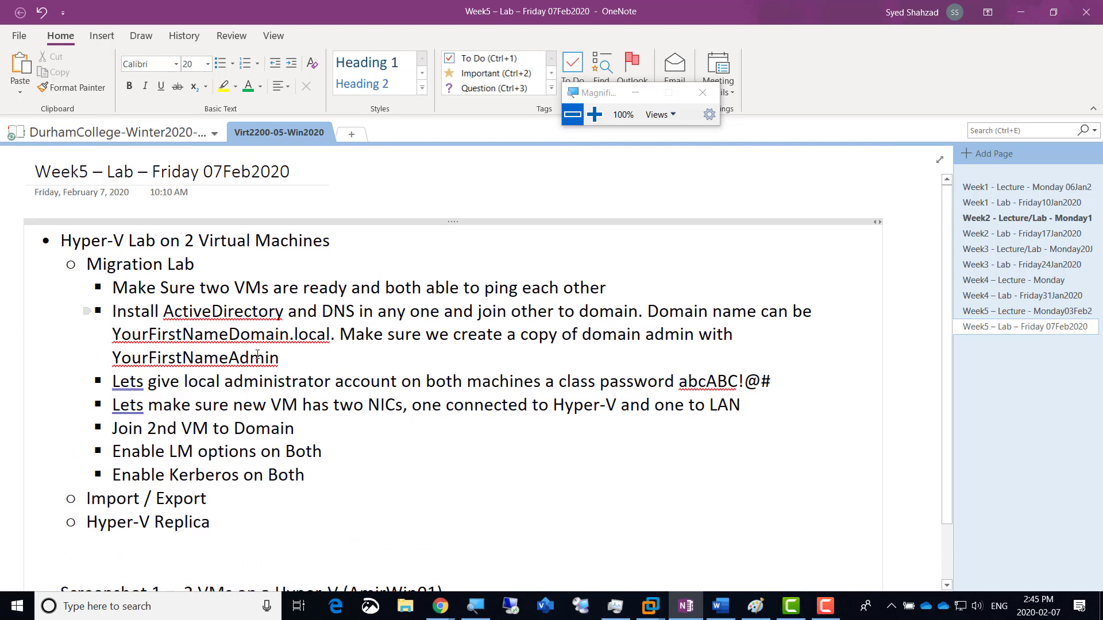
scroll(257, 355, "down", 1)
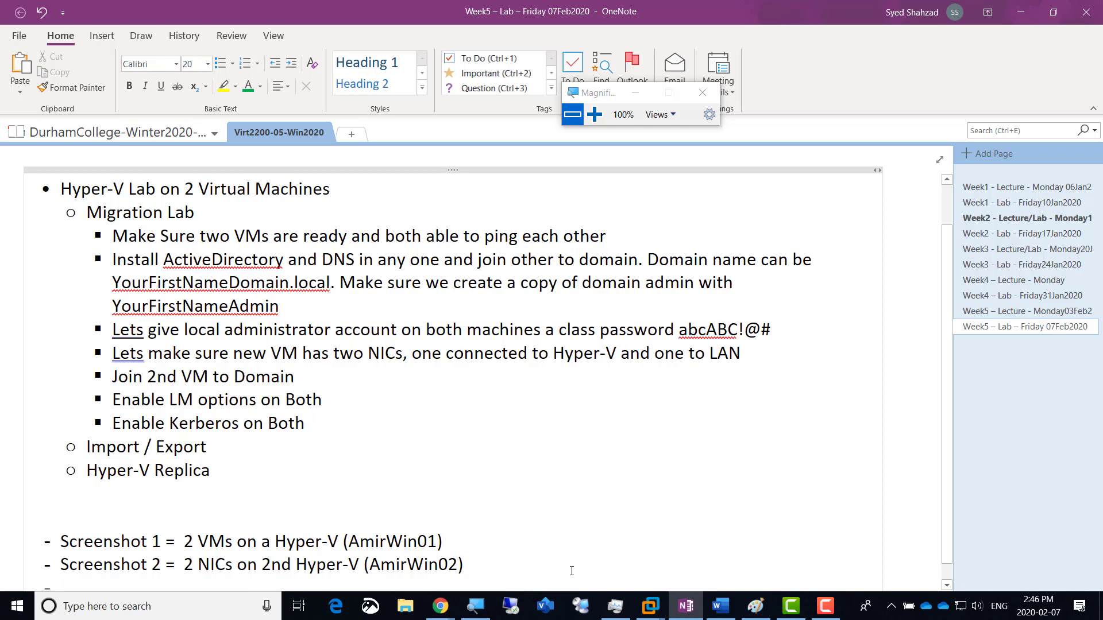
Step: Return to the Windows Server 2012 VM and wait for it to restart into Server Manager
left_click(654, 612)
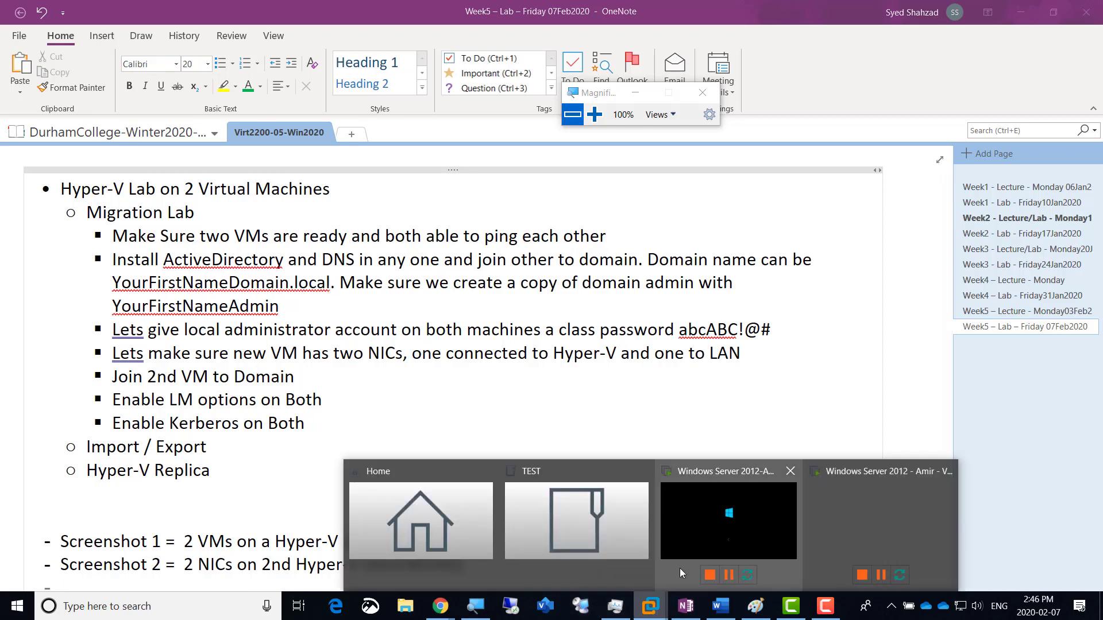
left_click(739, 515)
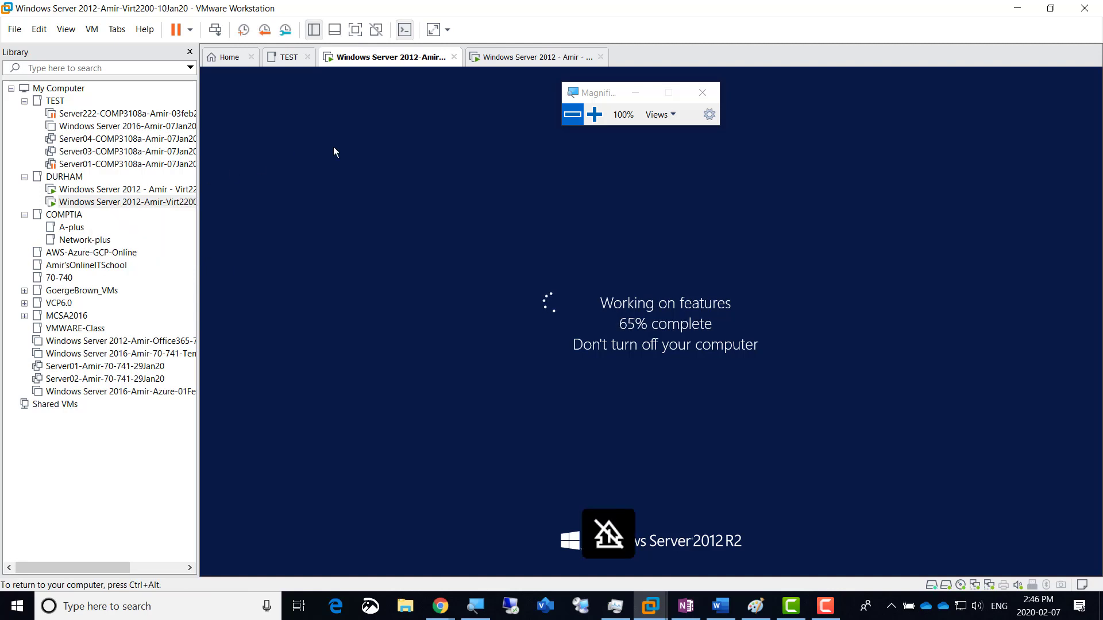
left_click(824, 608)
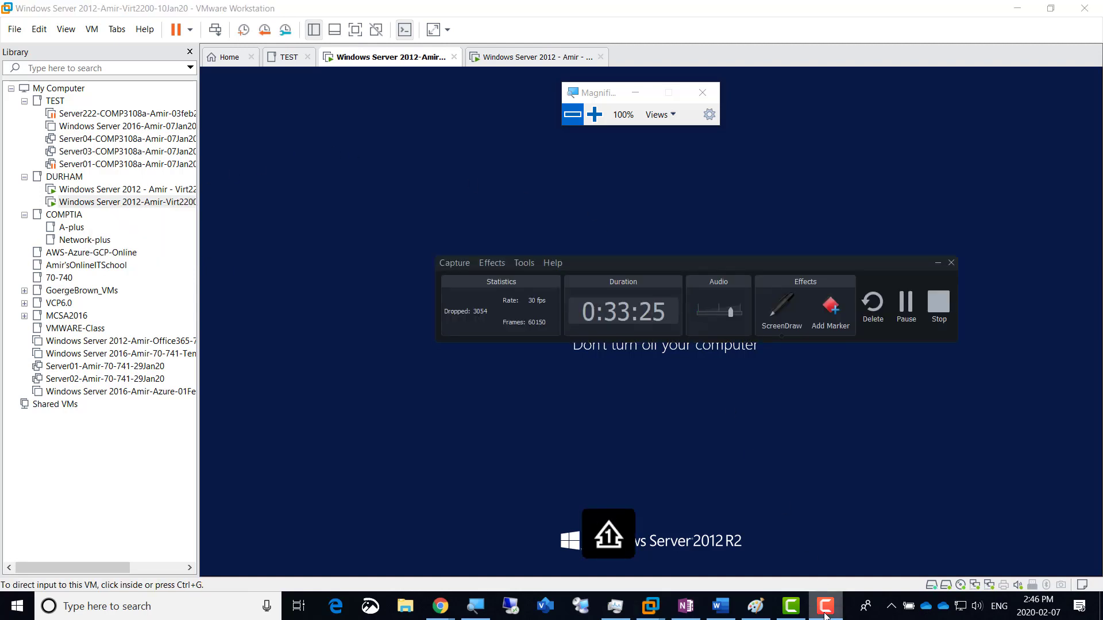
left_click(824, 616)
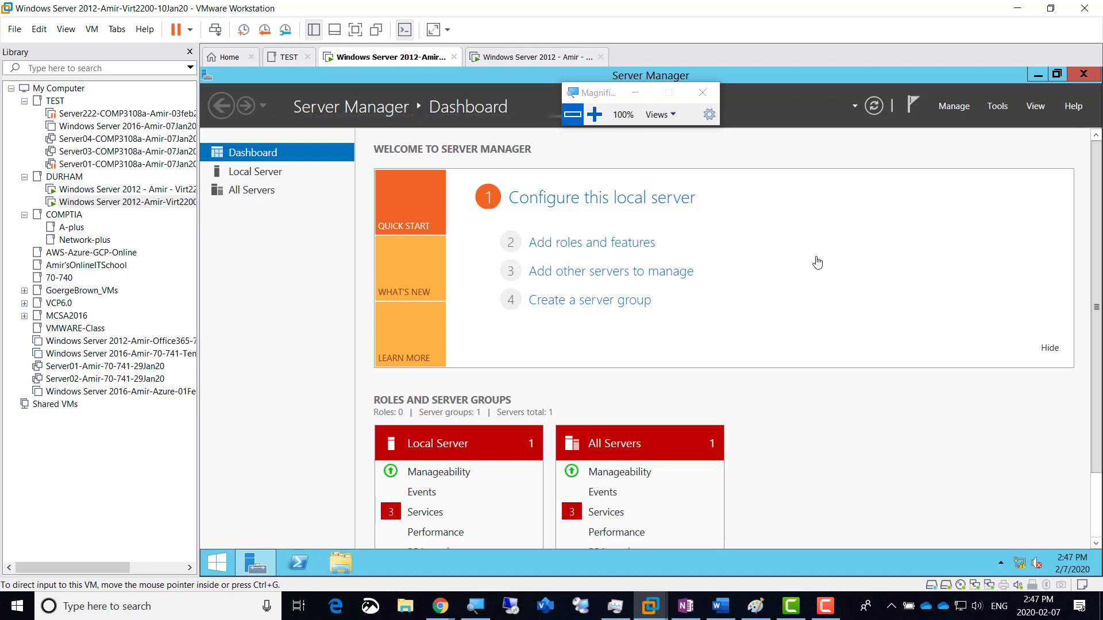
Step: In DNS Manager, expand AMIRWIN01's Forward Lookup Zones and choose Delete on AmirZone.local
left_click(998, 107)
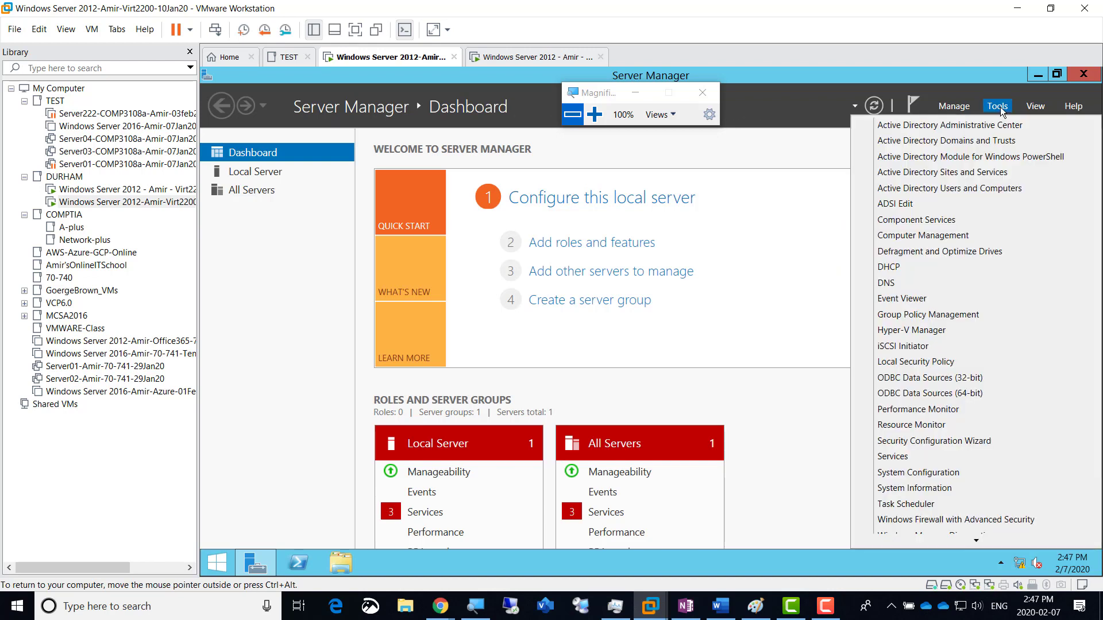
left_click(940, 284)
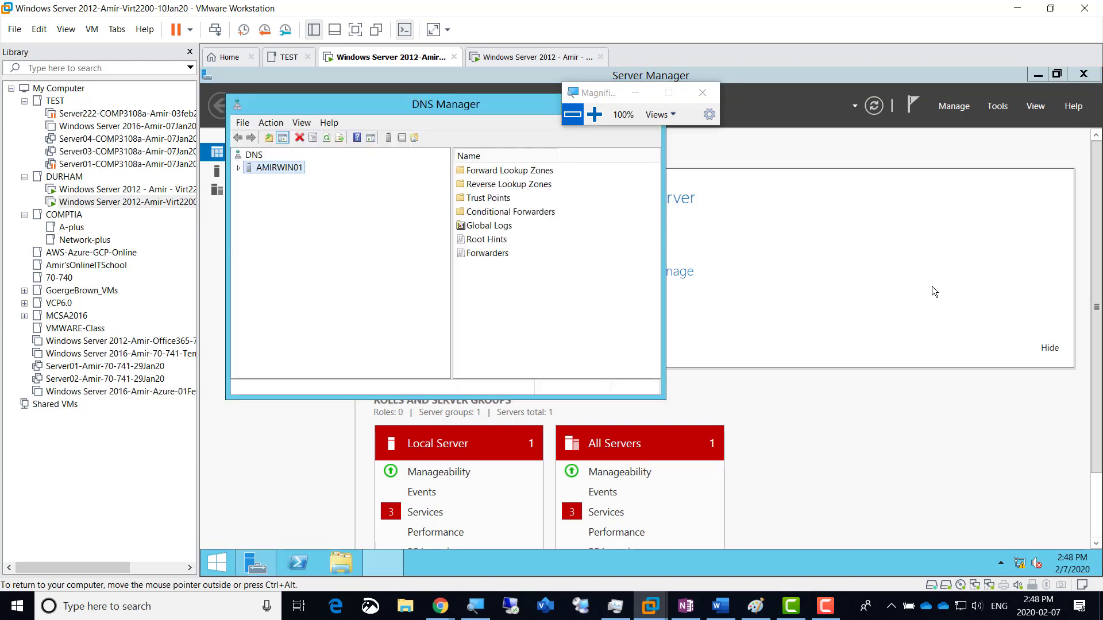
left_click(239, 168)
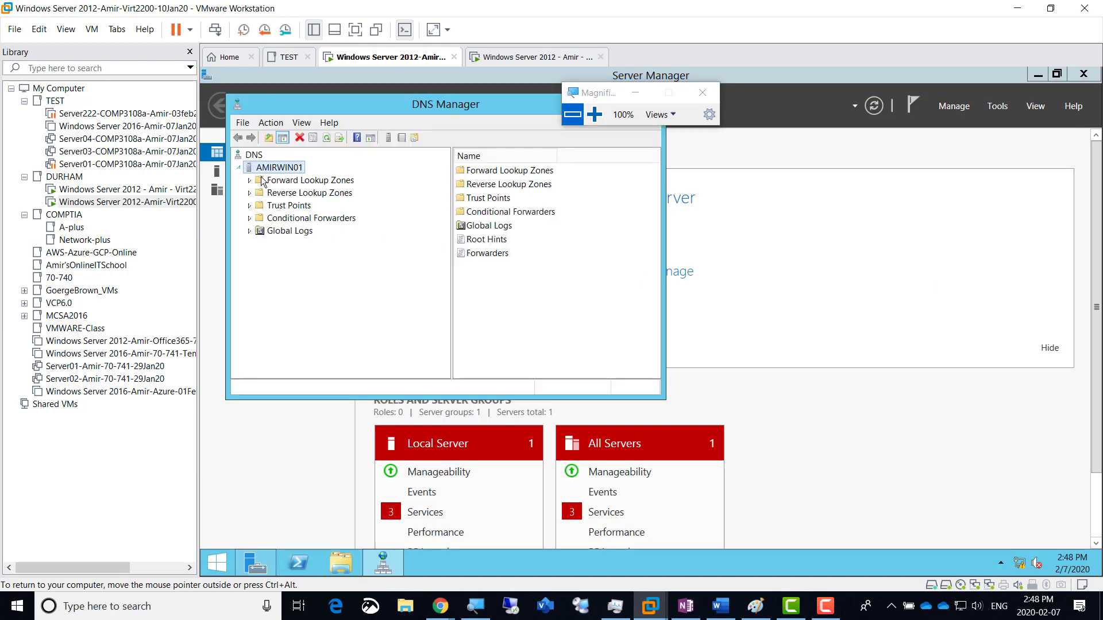
double_click(288, 180)
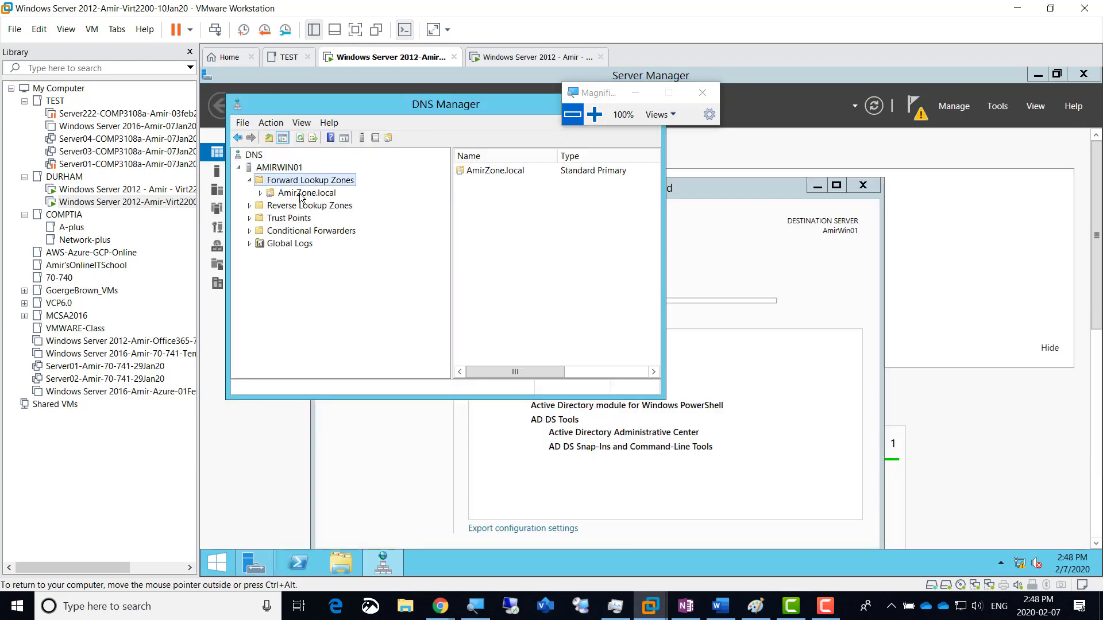
left_click(594, 114)
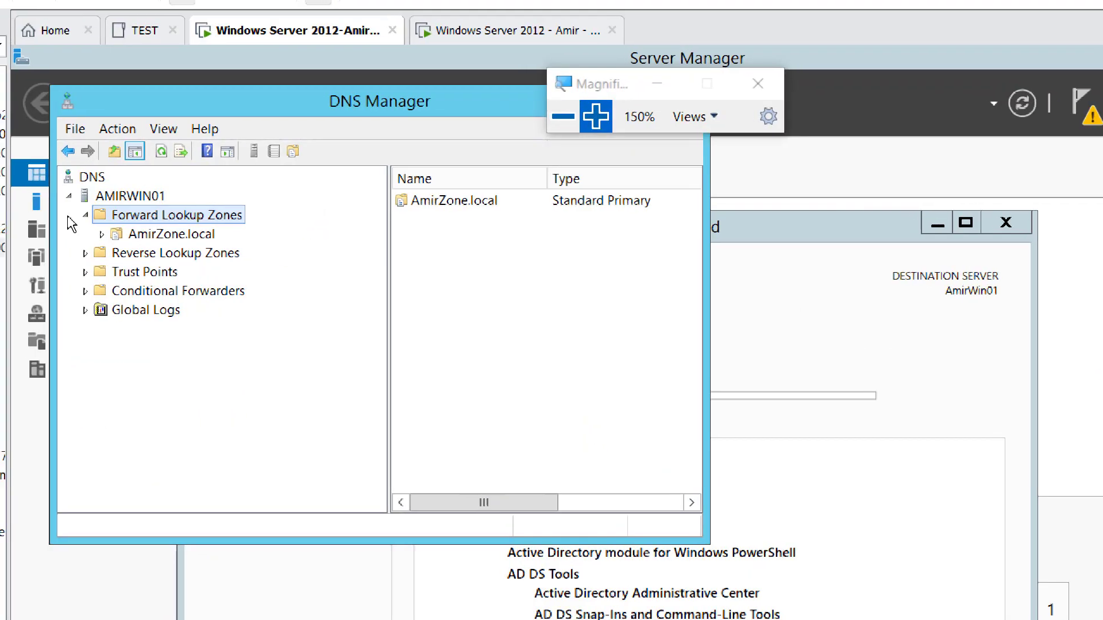
right_click(171, 238)
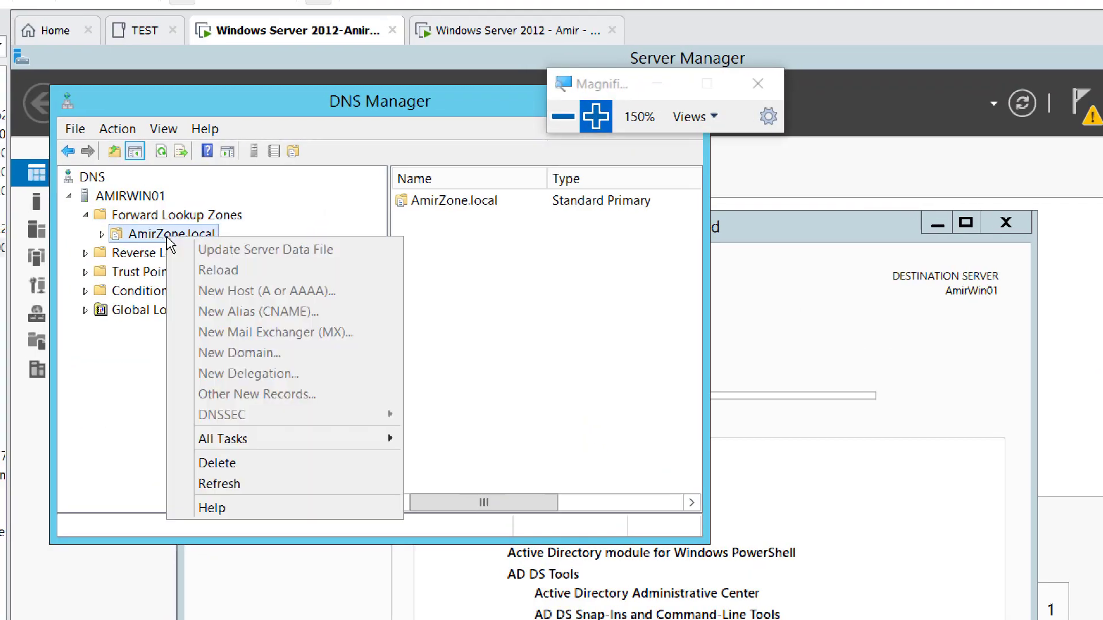
left_click(160, 237)
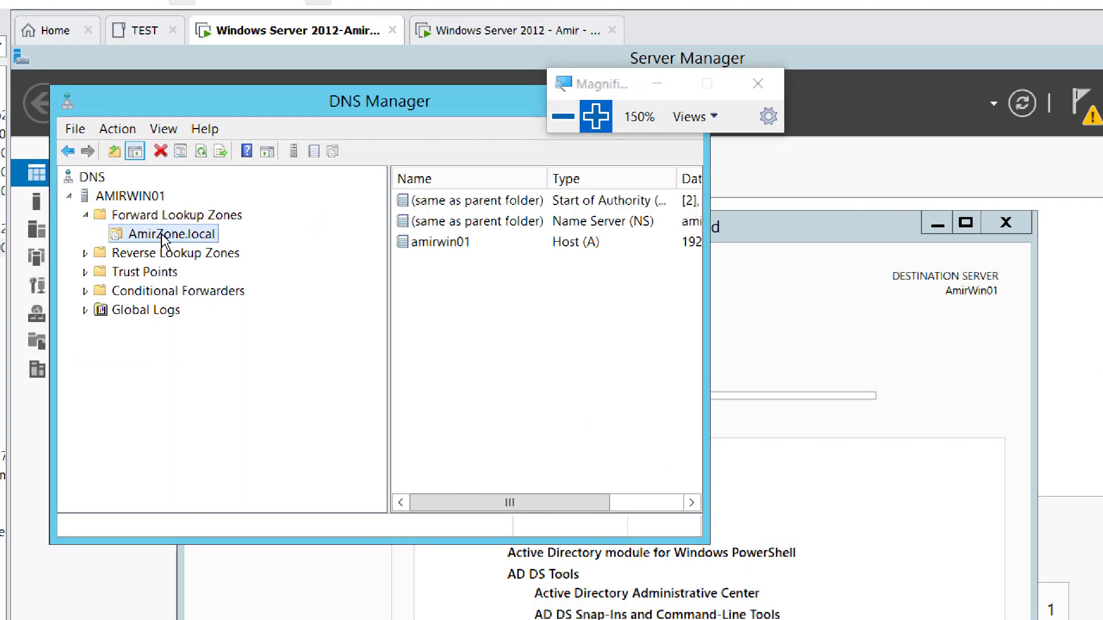
right_click(163, 233)
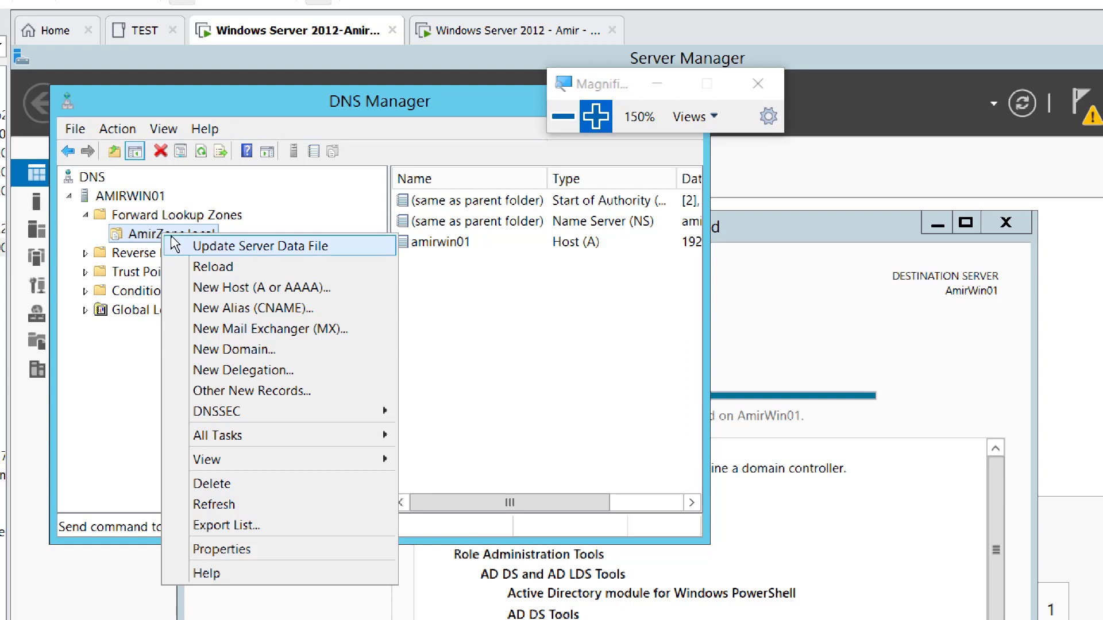
left_click(238, 488)
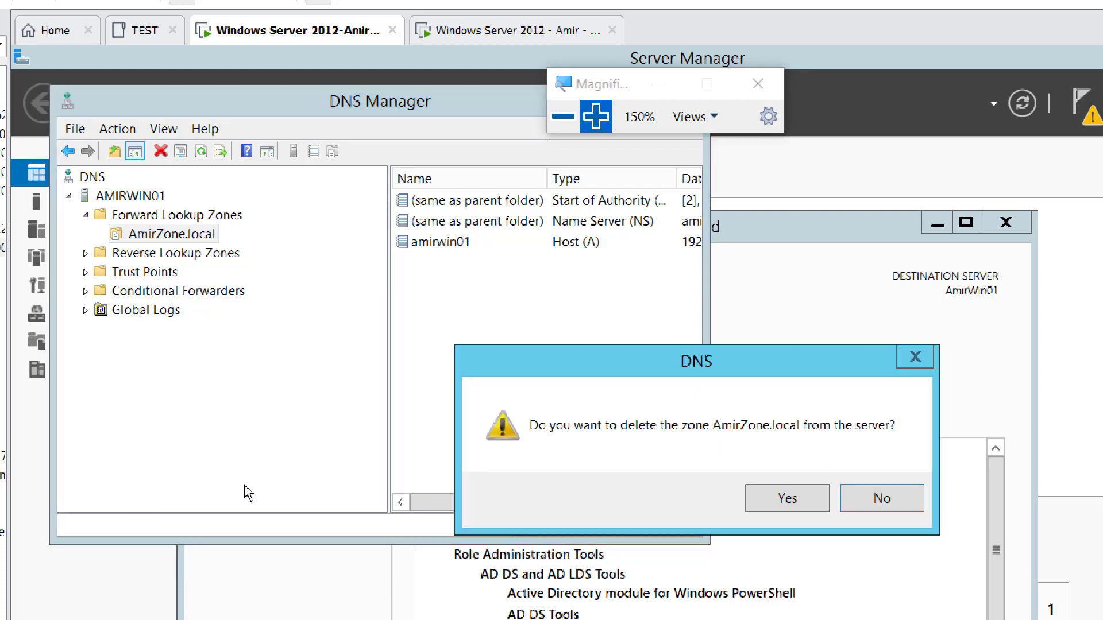
Step: Confirm deleting the AmirZone.local zone and refresh the AMIRWIN01 DNS server view
left_click(781, 505)
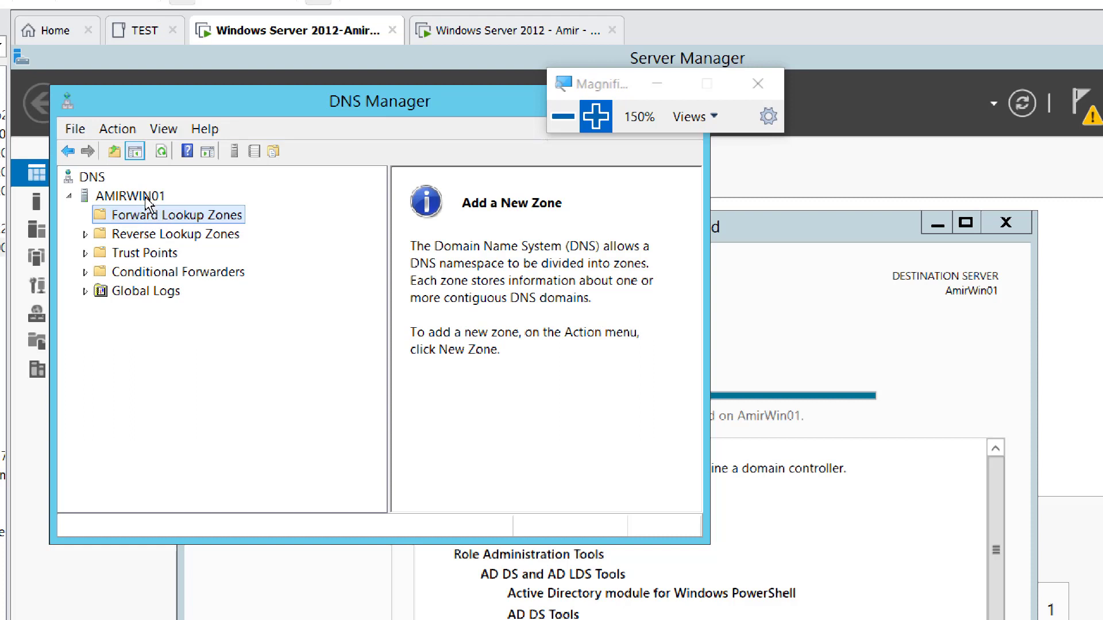
left_click(146, 198)
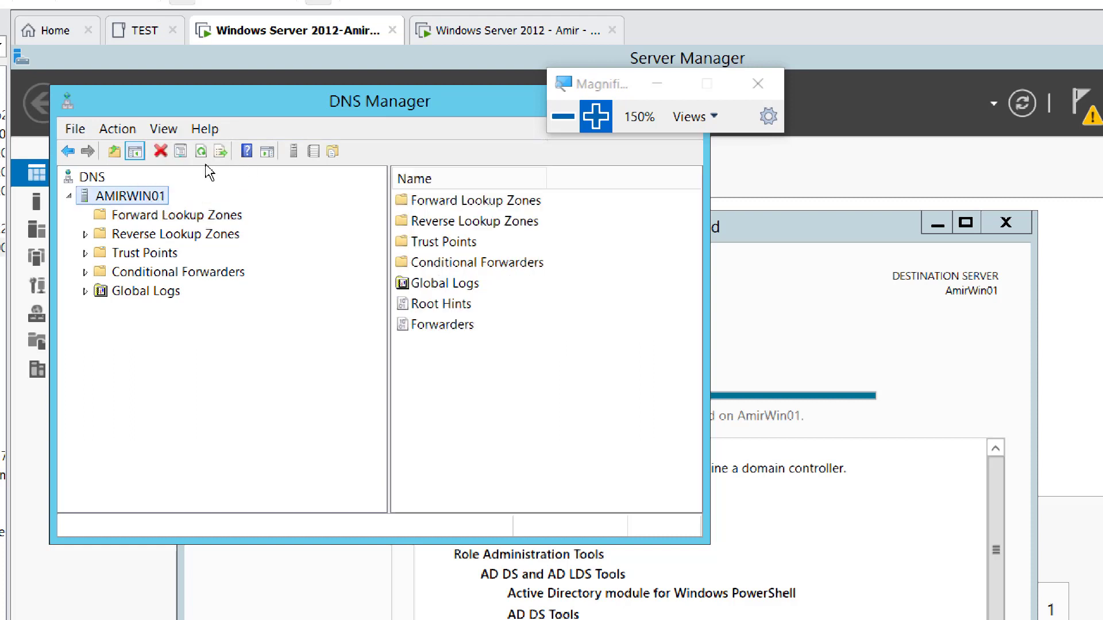
left_click(201, 157)
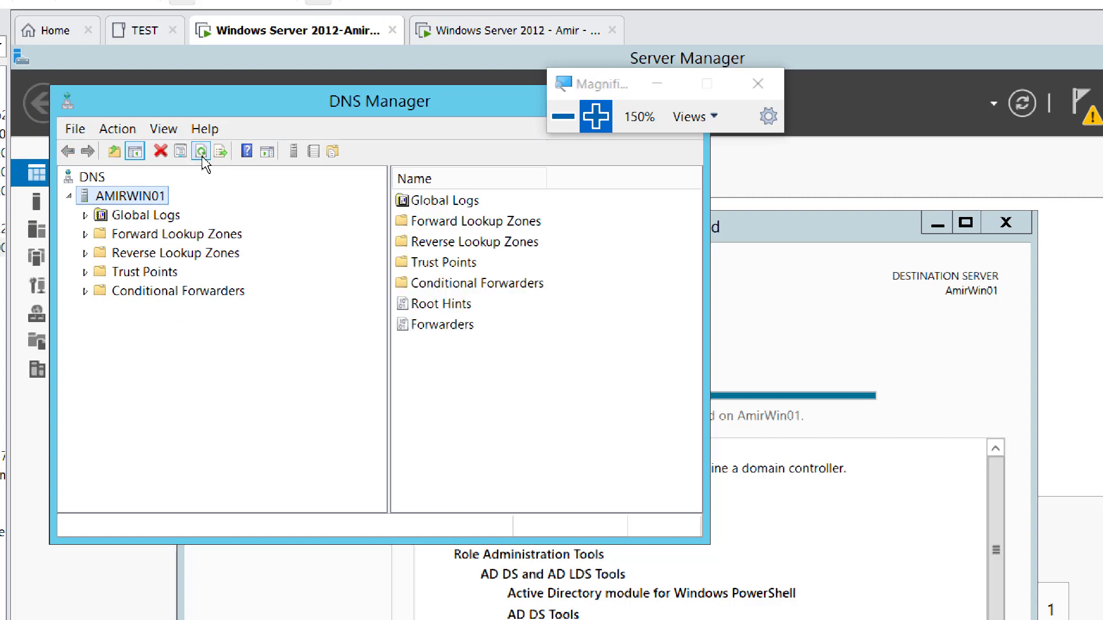
left_click(201, 156)
Step: Move the magnifier and DNS window aside, then minimize DNS Manager to show the wizard's results
left_click_drag(603, 88, 806, 112)
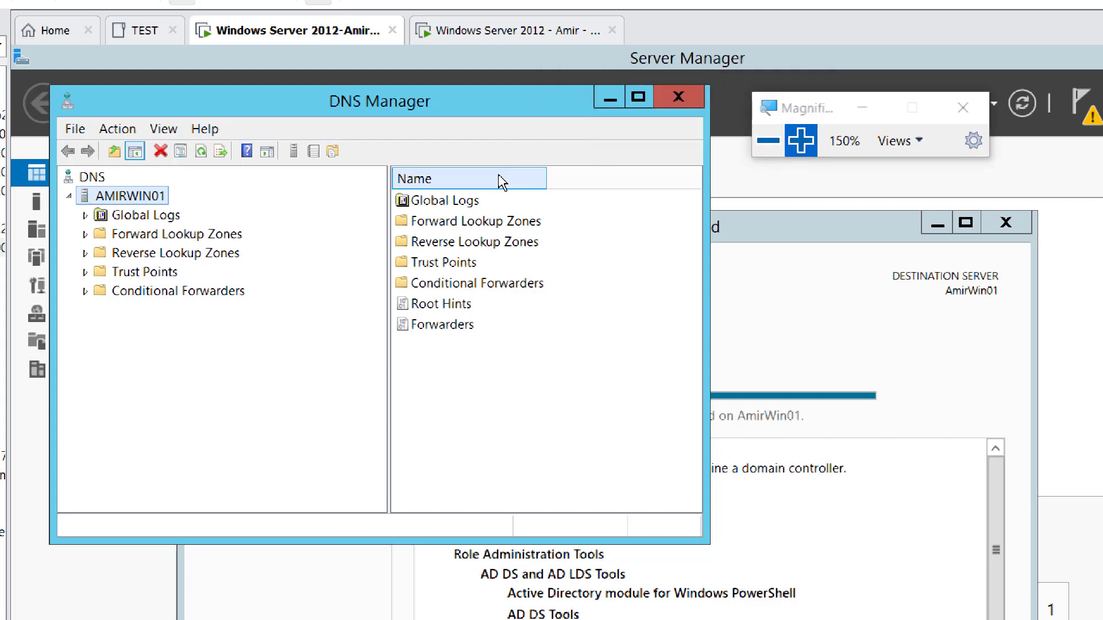
left_click_drag(377, 100, 533, 166)
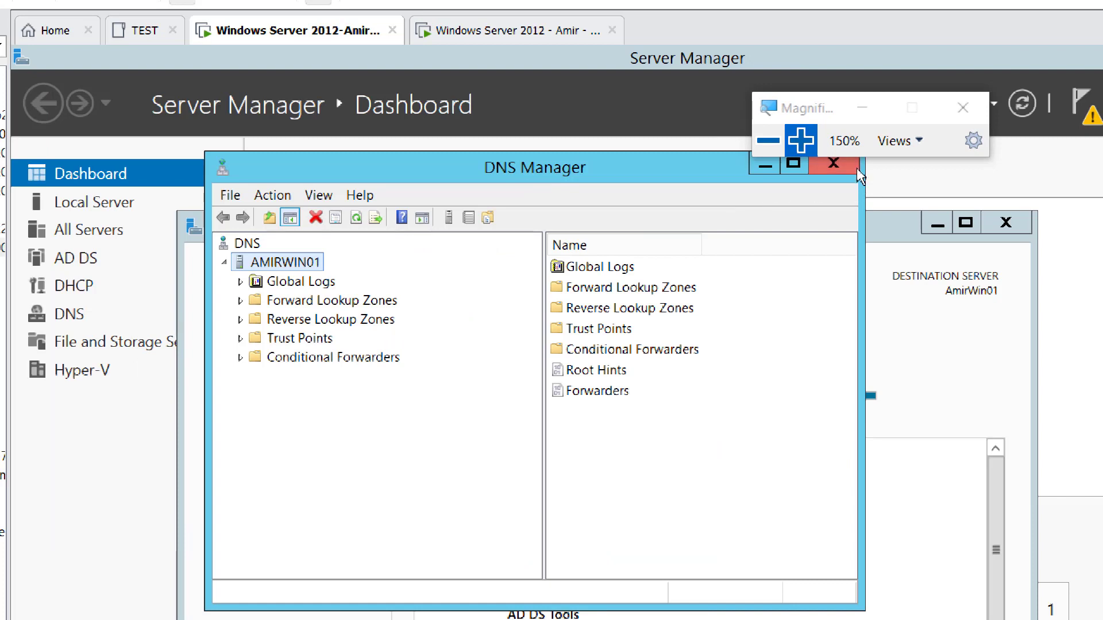
left_click(766, 166)
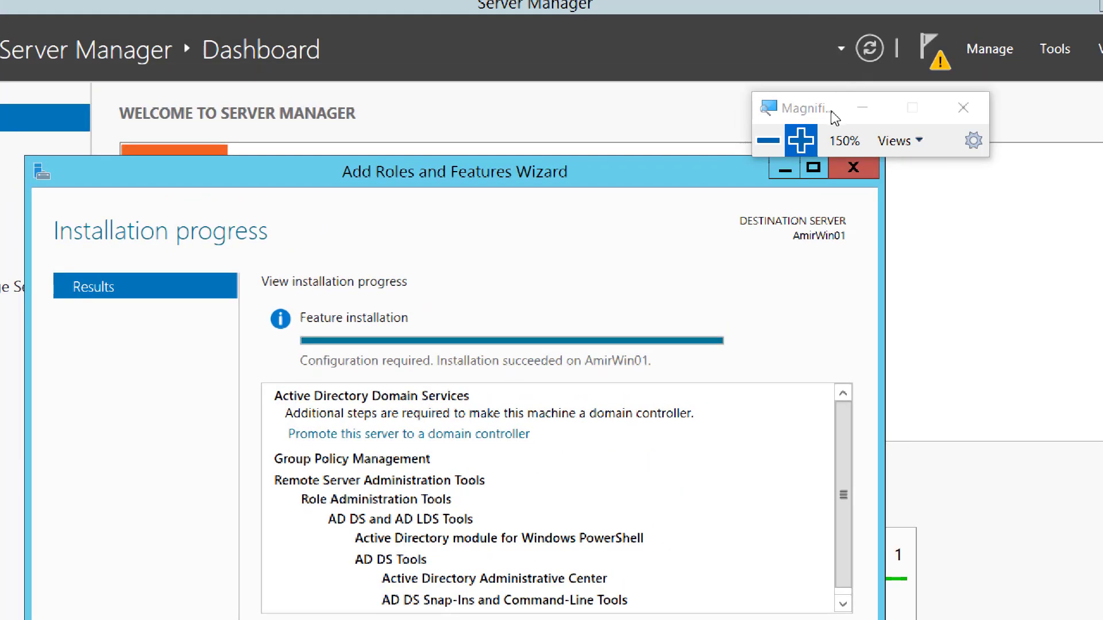
Step: Promote the server to a domain controller in a new forest with root domain AmirDomain.local
left_click_drag(834, 115, 983, 232)
left_click(932, 51)
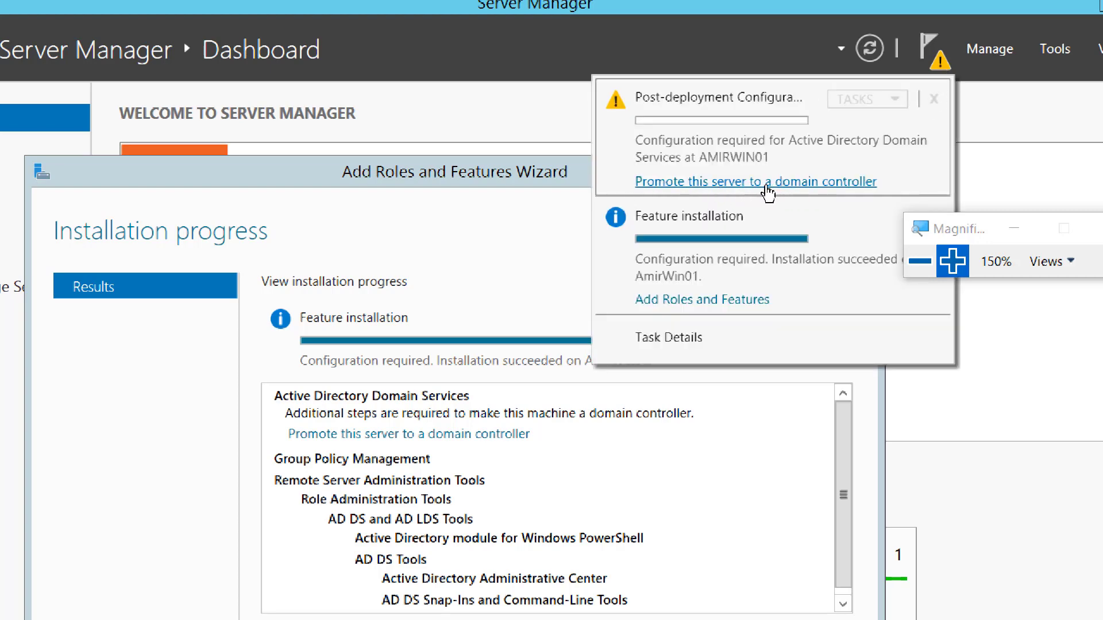
left_click(468, 217)
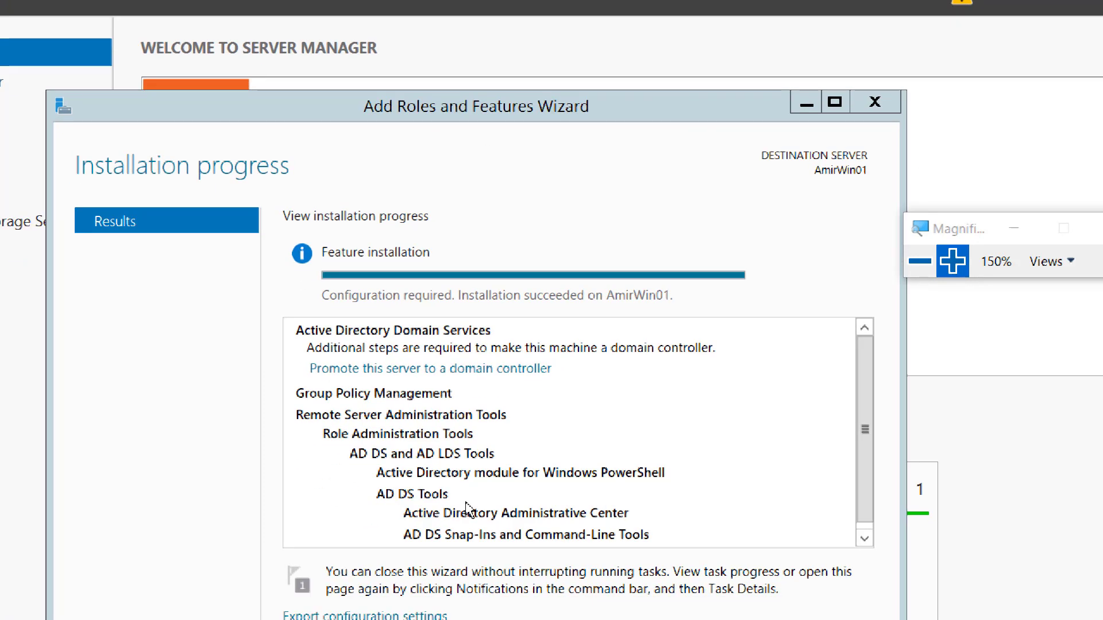
left_click(456, 371)
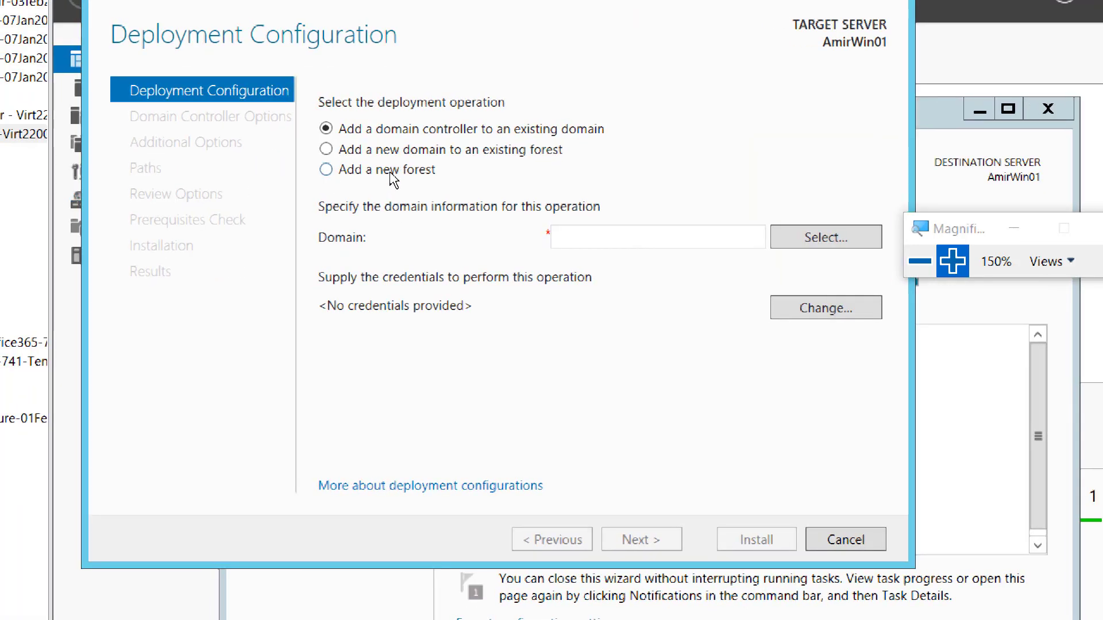
left_click(395, 172)
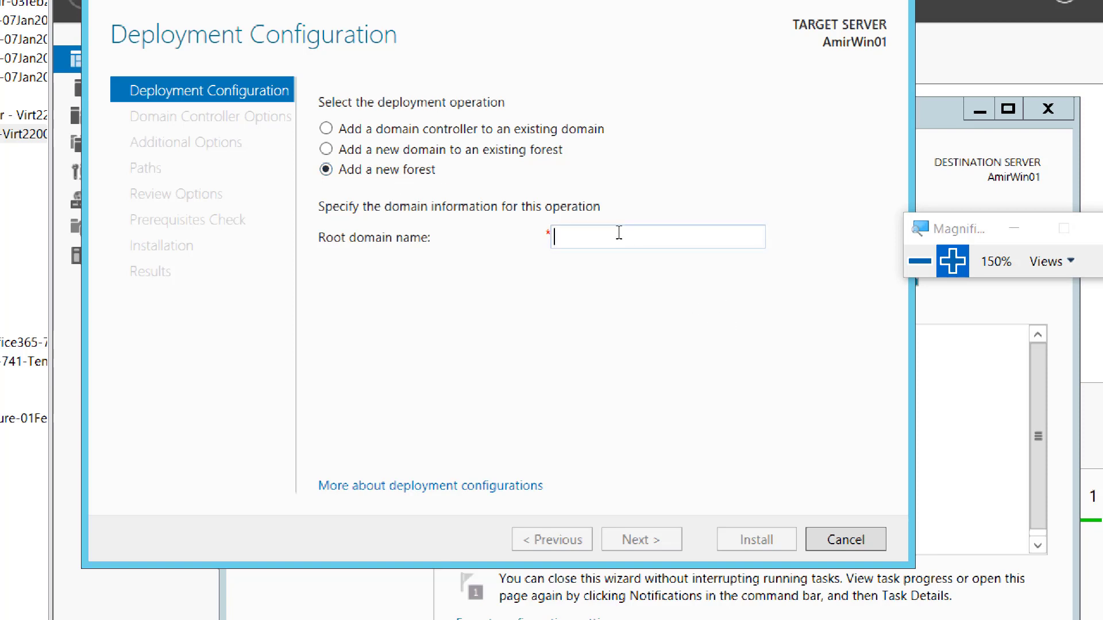
type("Amir")
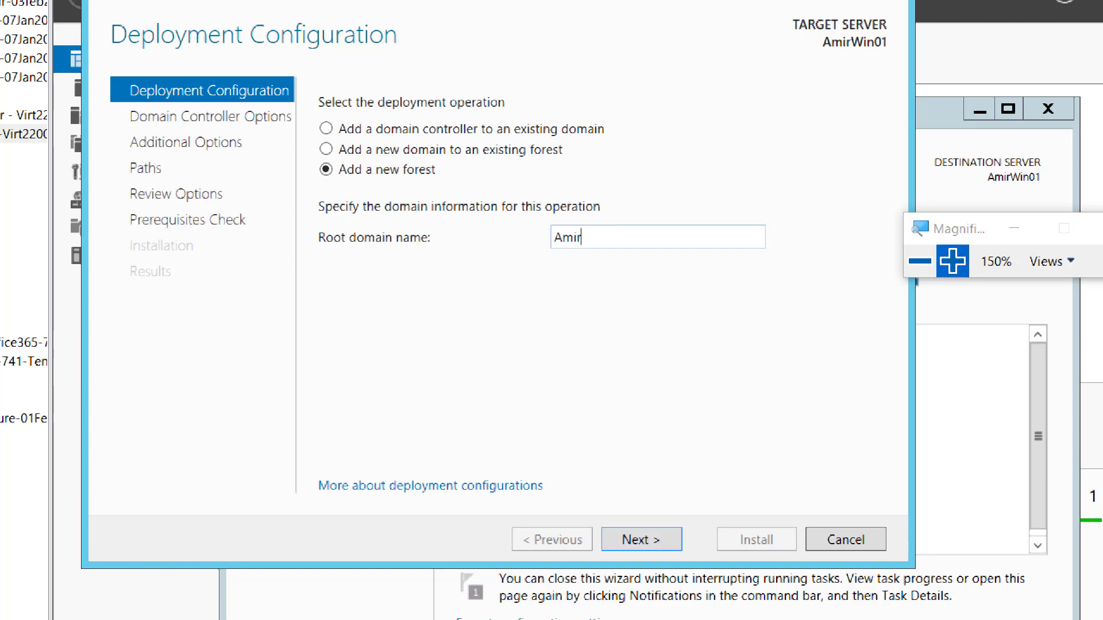
type("Domain.local")
left_click(647, 545)
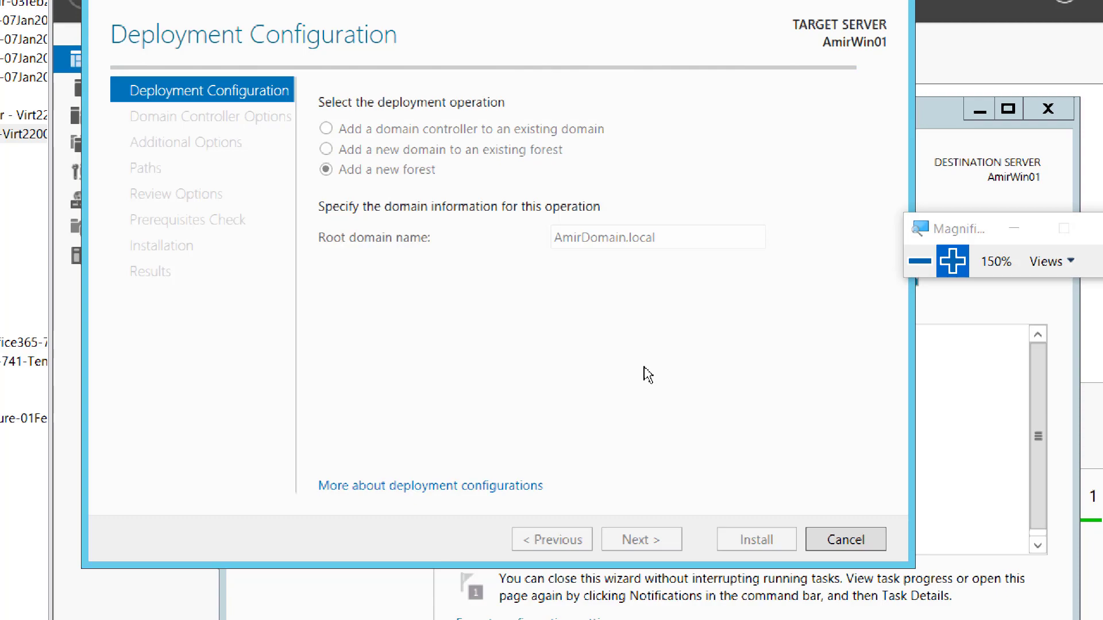
Step: Enter and confirm the DSRM password on Domain Controller Options, then advance to DNS Options
left_click(908, 265)
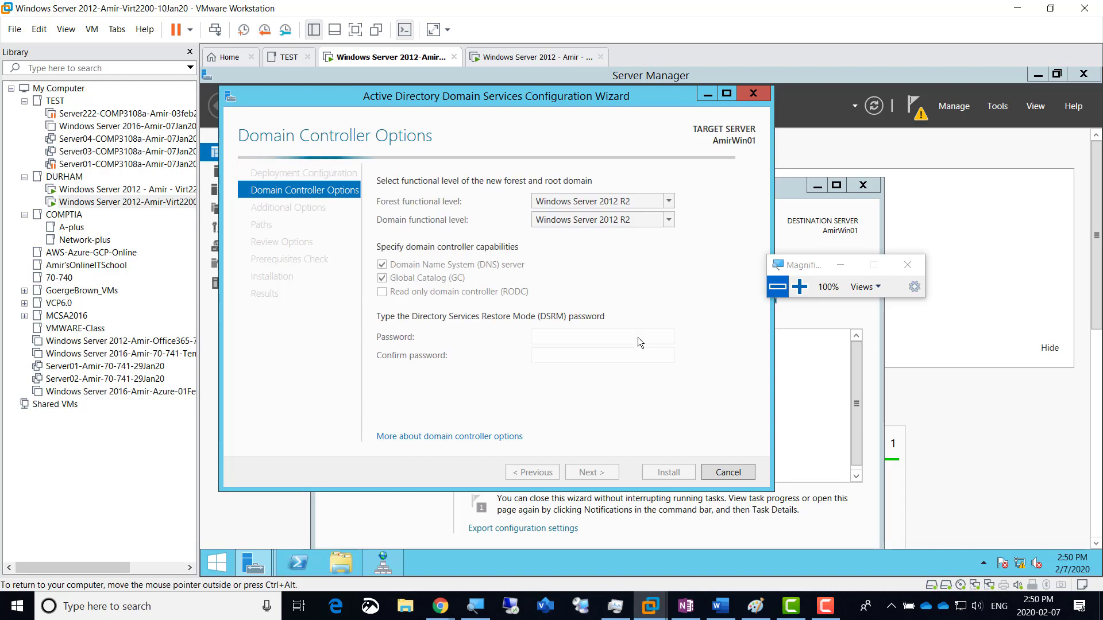
left_click(799, 286)
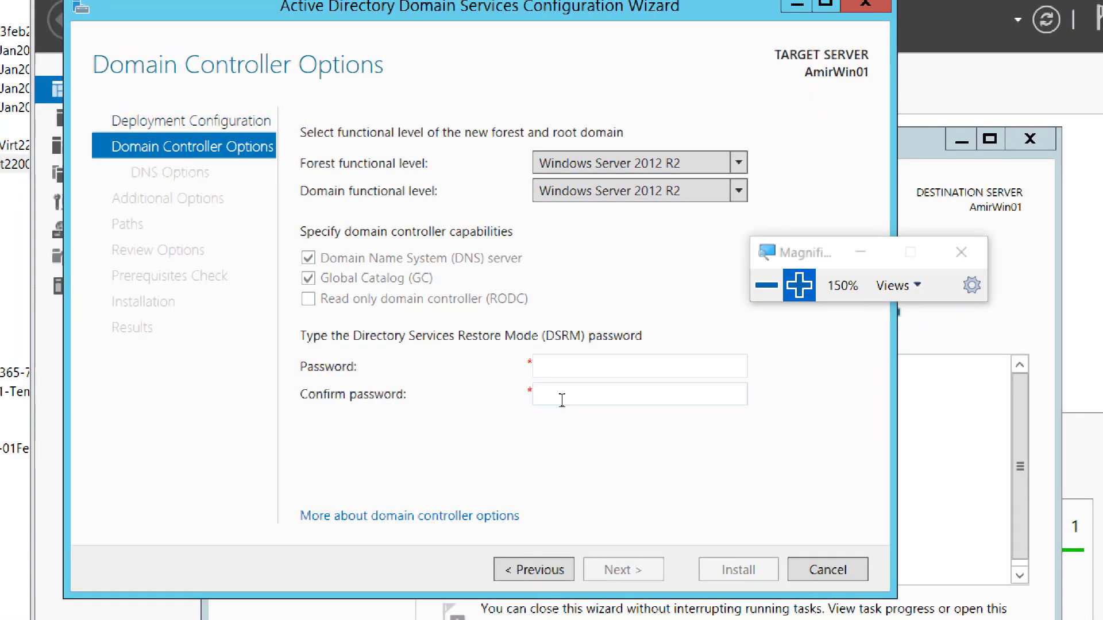
left_click(575, 371)
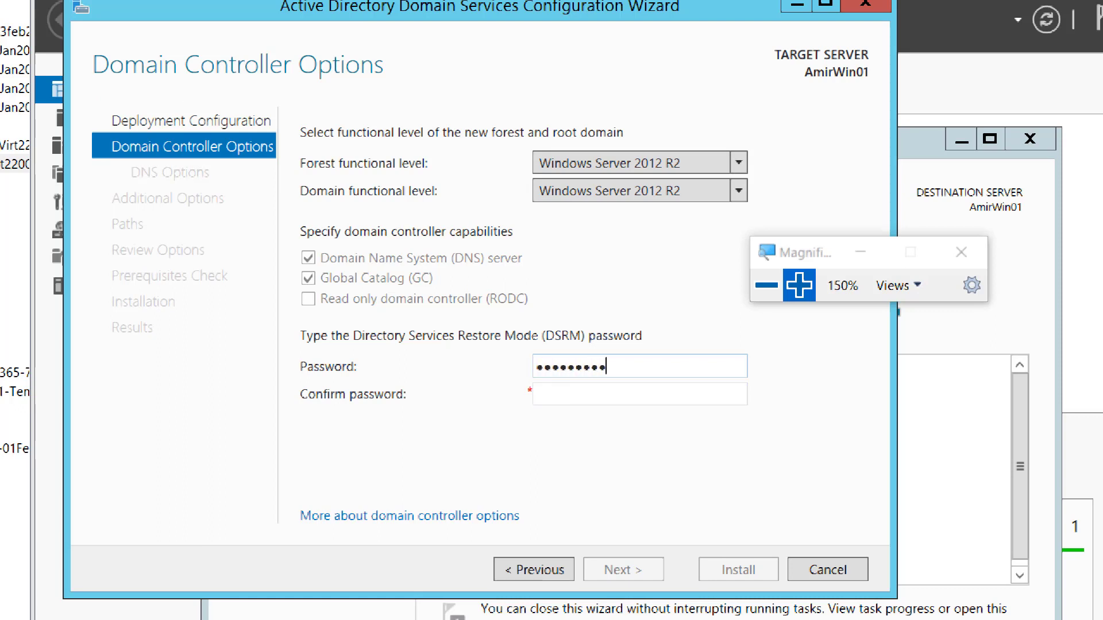
key("Tab")
type("•••••••")
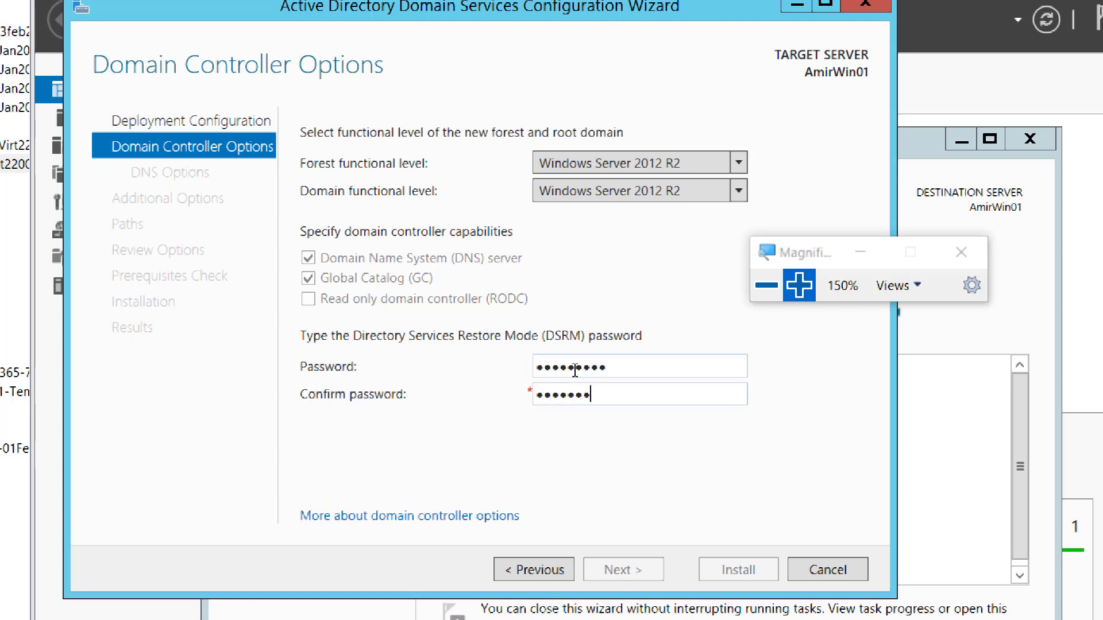
type("••")
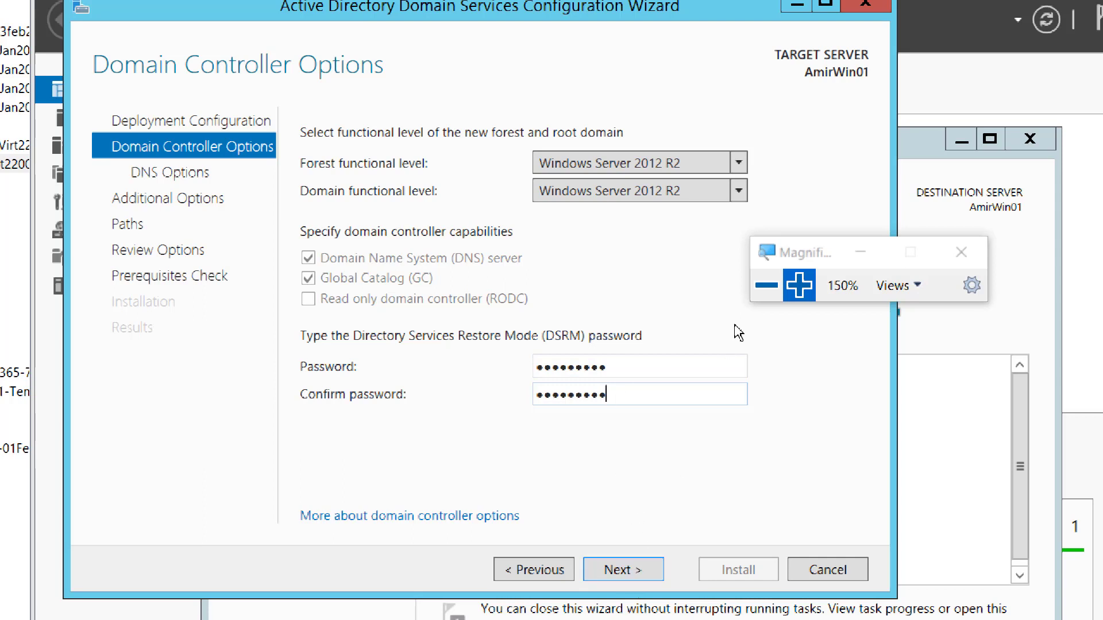
left_click(766, 287)
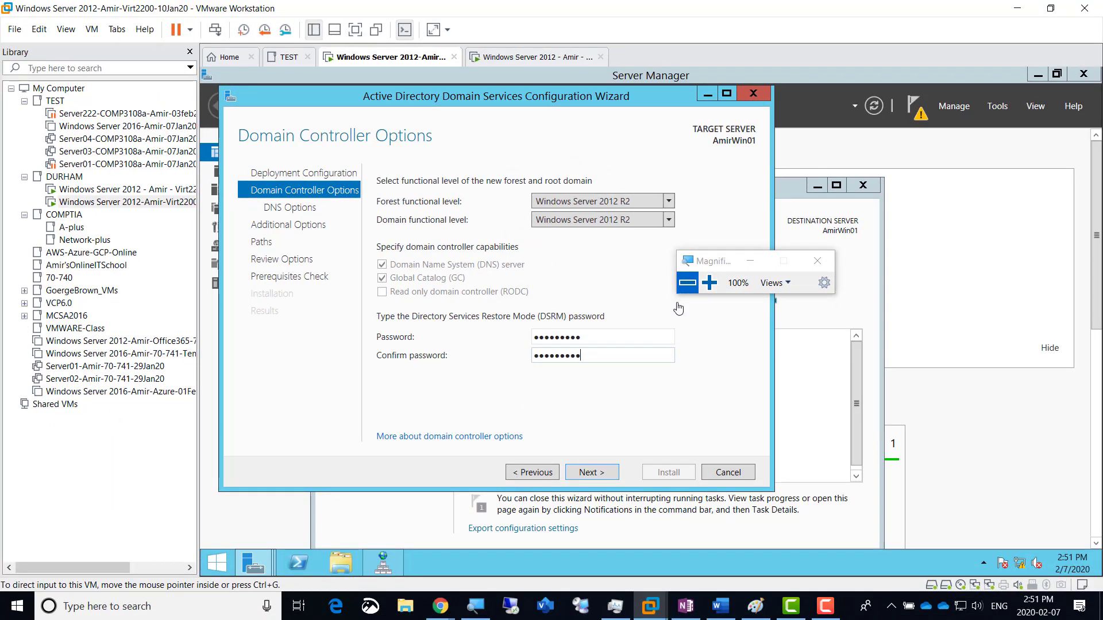
left_click(709, 282)
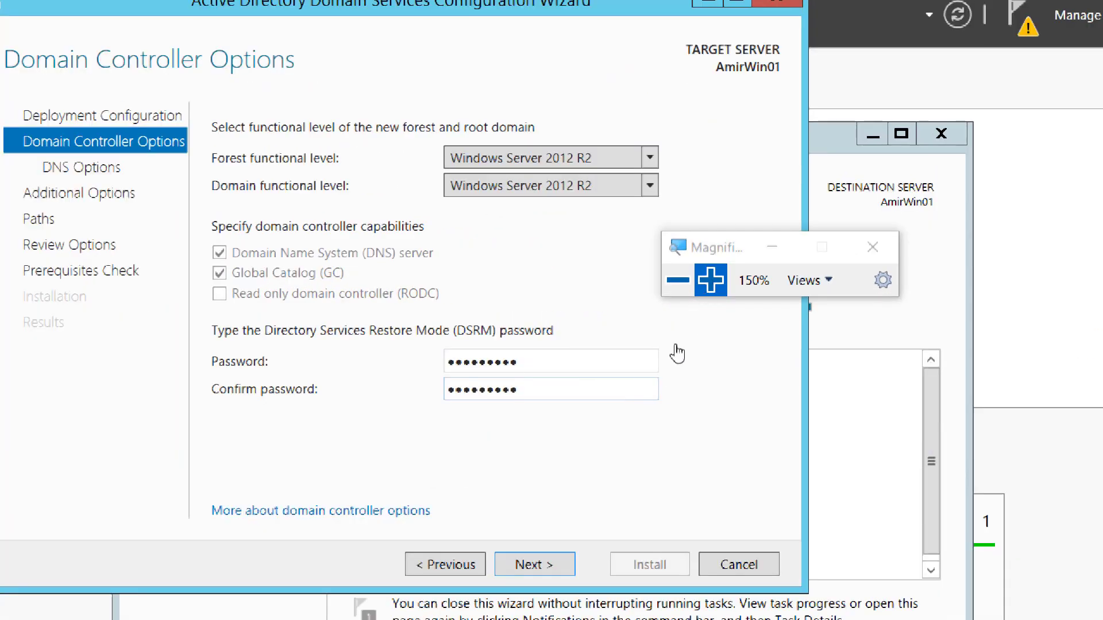
left_click(524, 361)
left_click(541, 567)
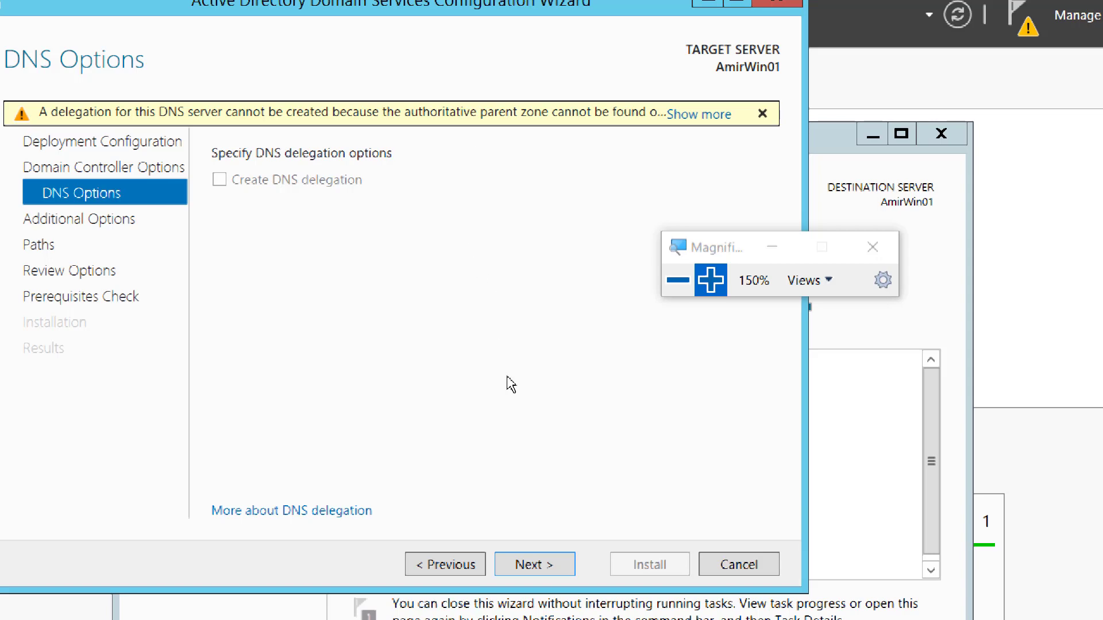
Step: Pass DNS Options, keep the NetBIOS name AMIRDOMAIN, and advance to the Paths page
left_click(547, 566)
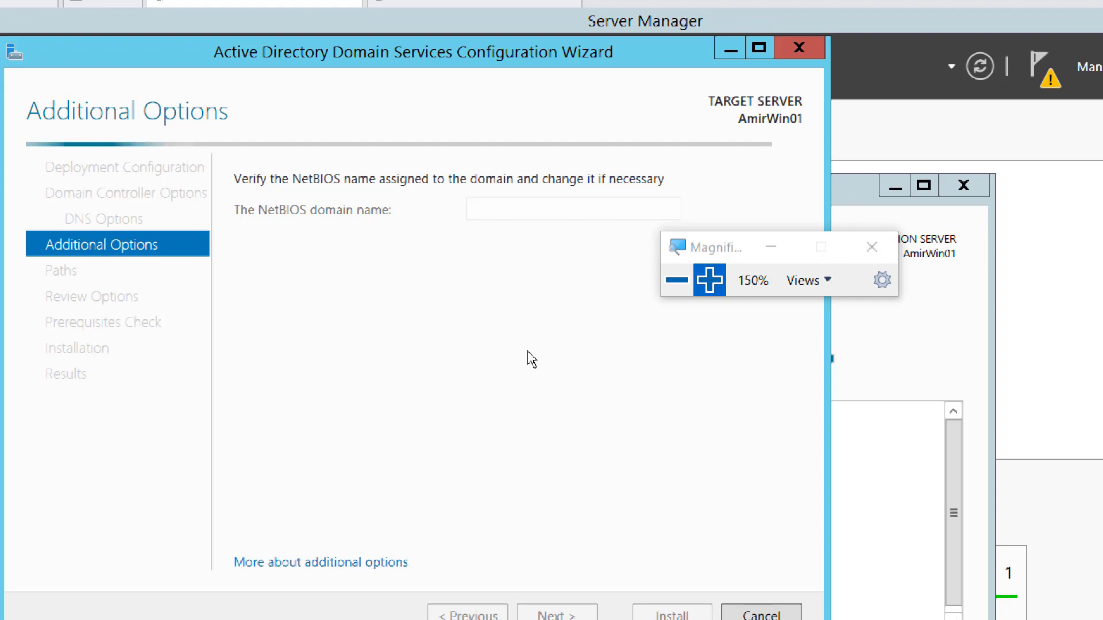
left_click(676, 282)
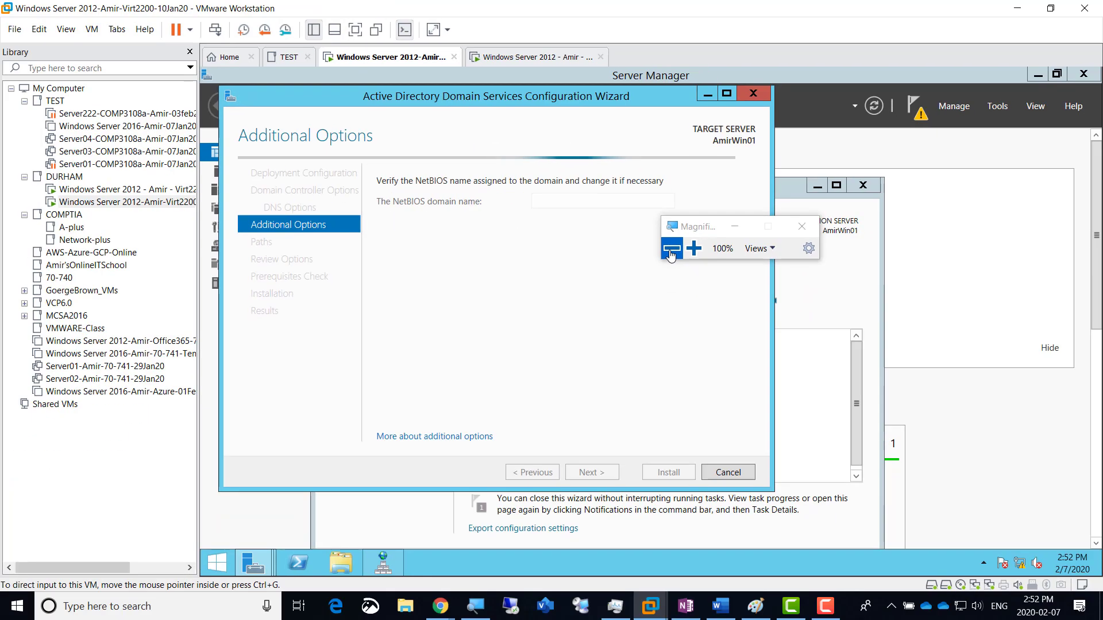
left_click(717, 247)
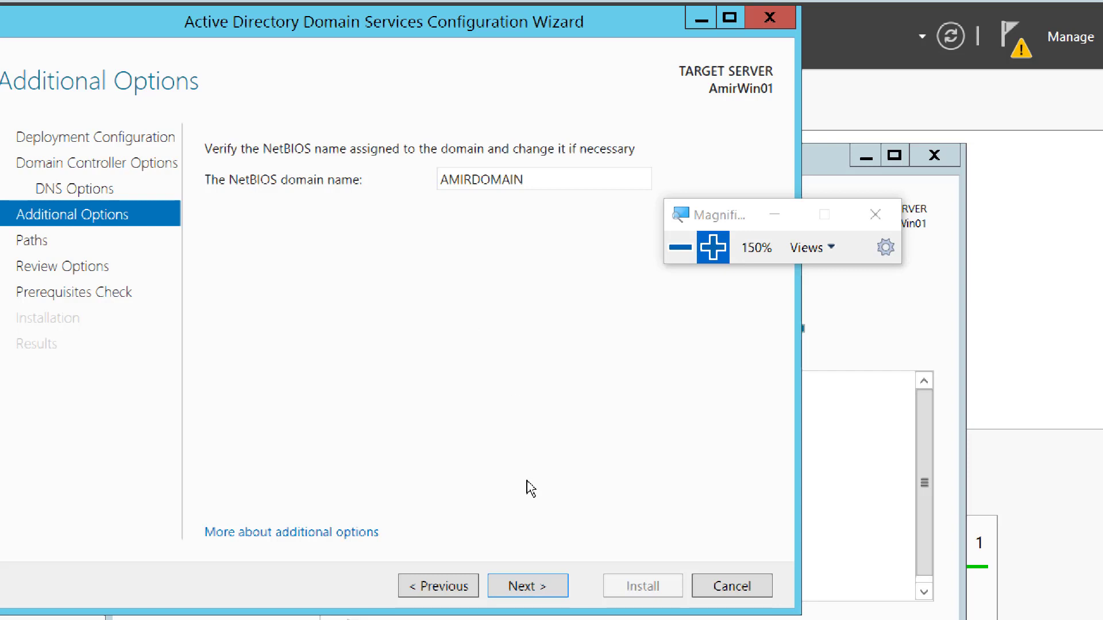
left_click(545, 595)
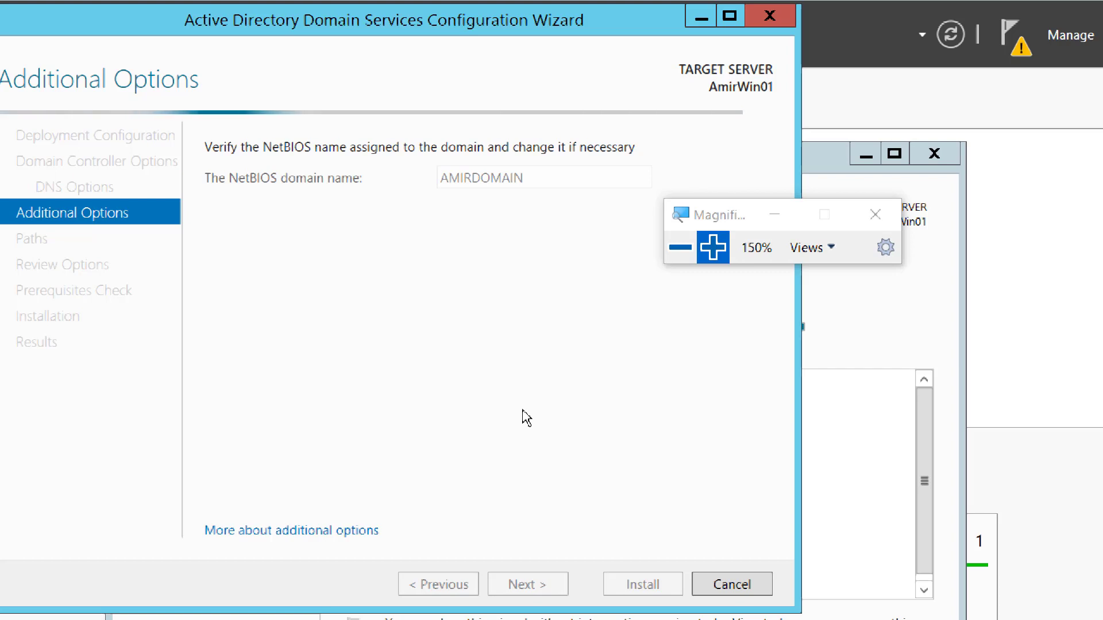
left_click_drag(734, 214, 724, 299)
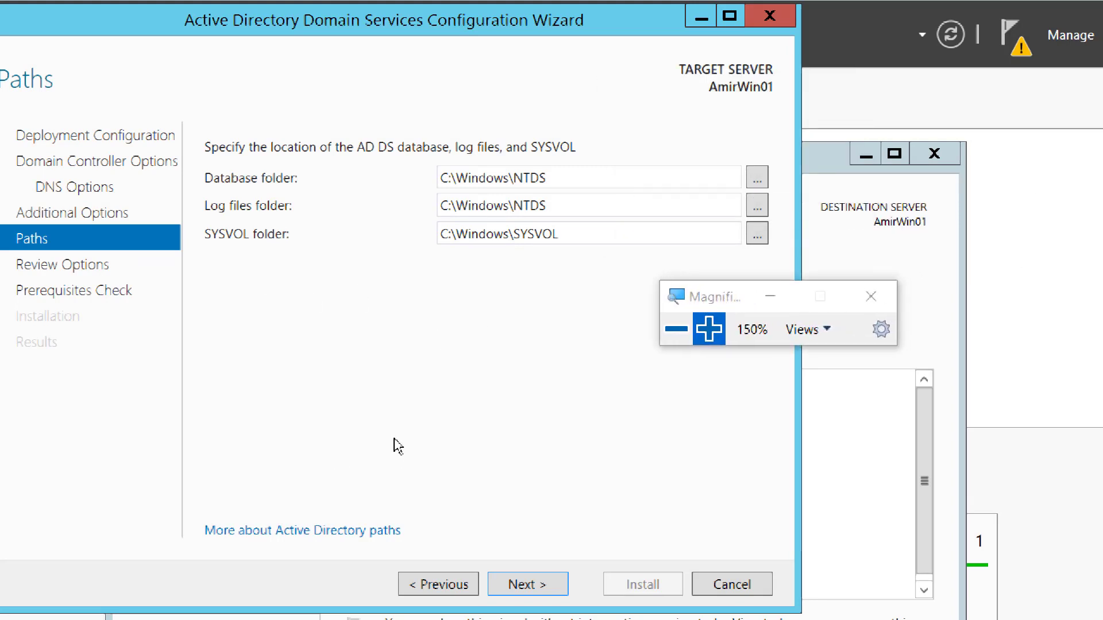
Step: Advance past Paths and Review Options to run the prerequisites check, which fails on the Administrator password
left_click(529, 584)
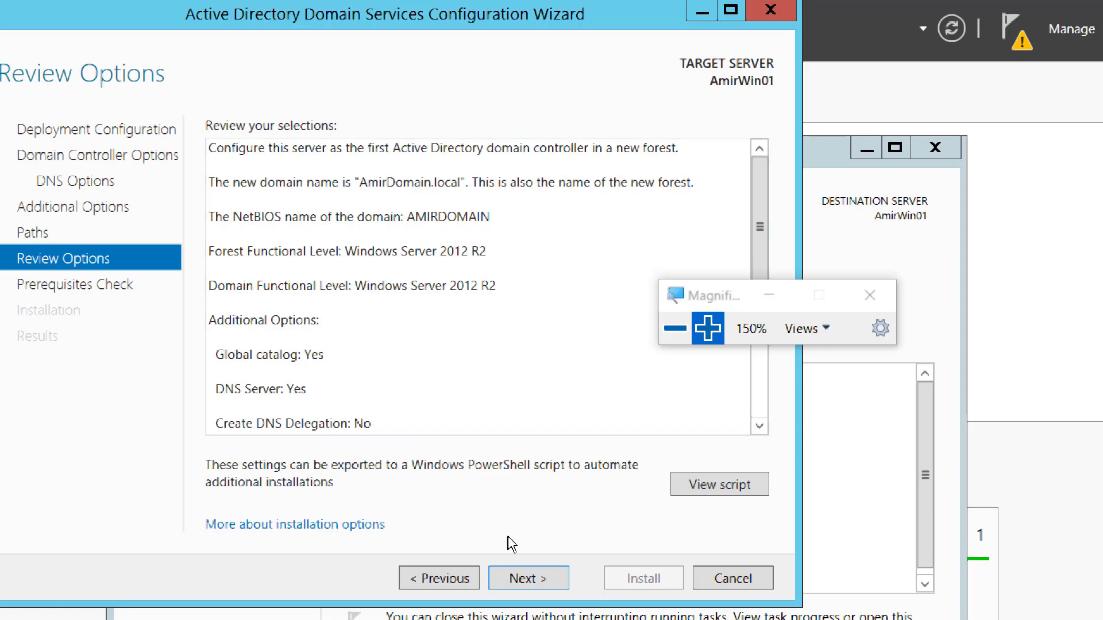
left_click(534, 582)
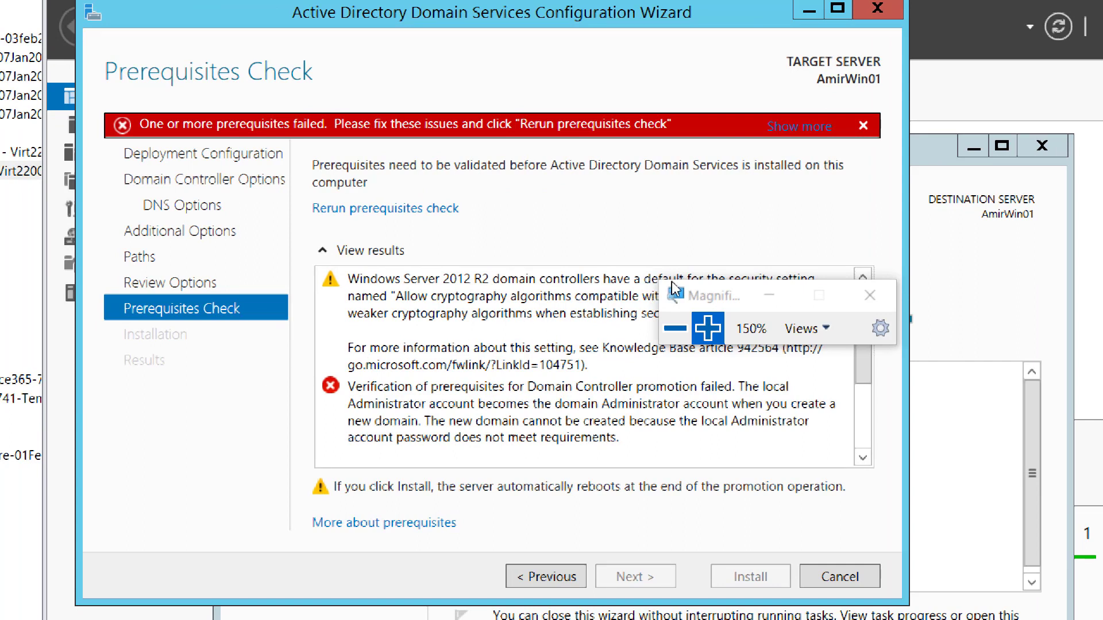
left_click_drag(722, 303, 761, 191)
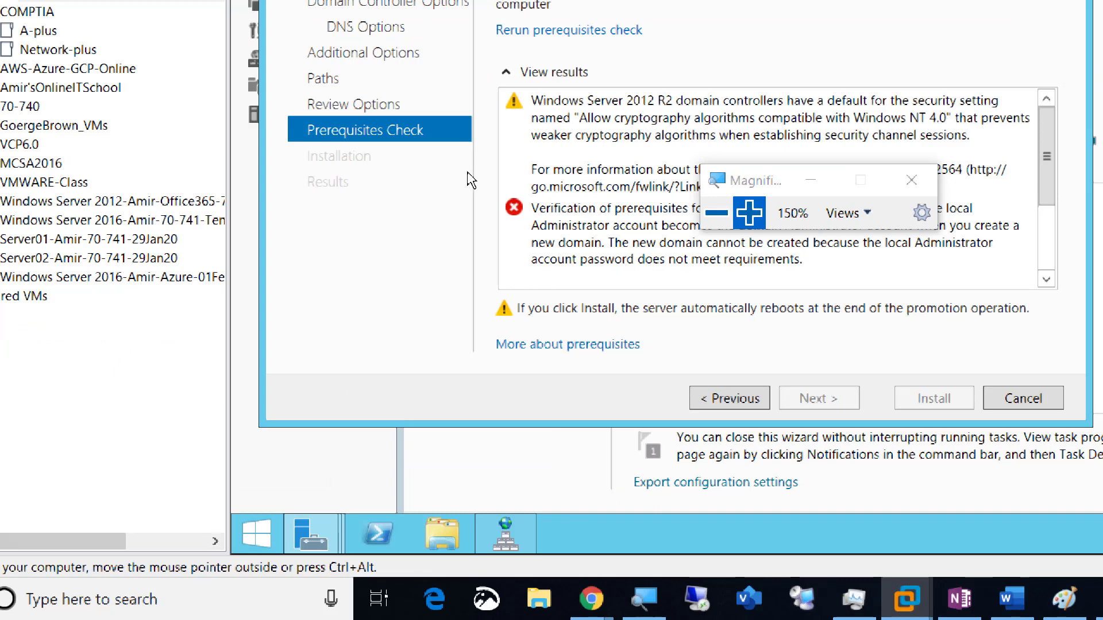
Step: Launch an elevated Command Prompt from the server's quick administration menu
right_click(256, 540)
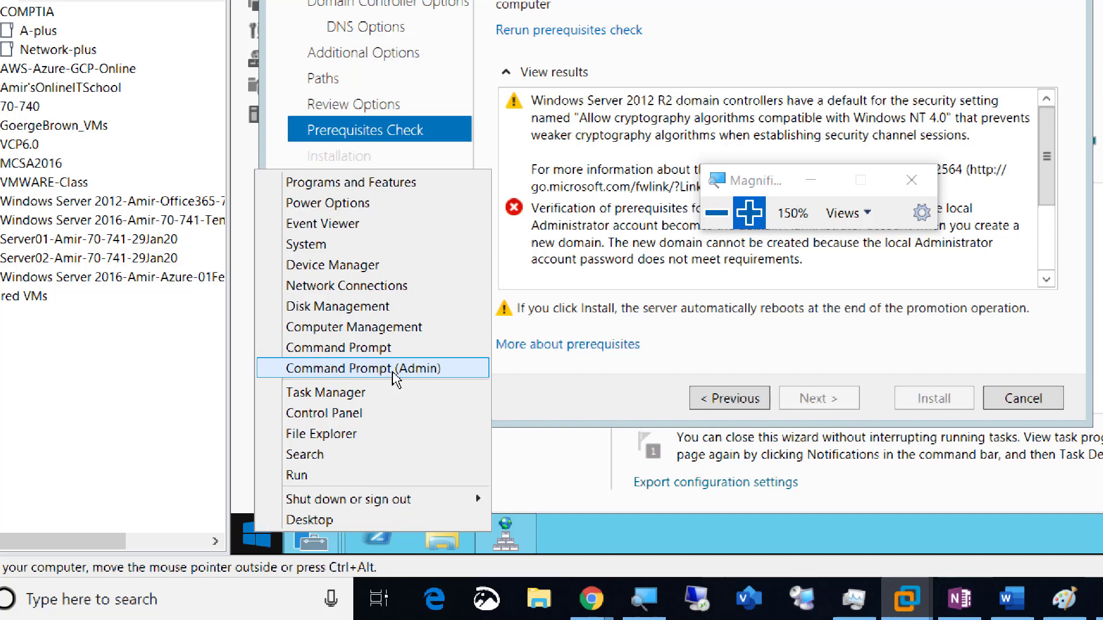
left_click(393, 372)
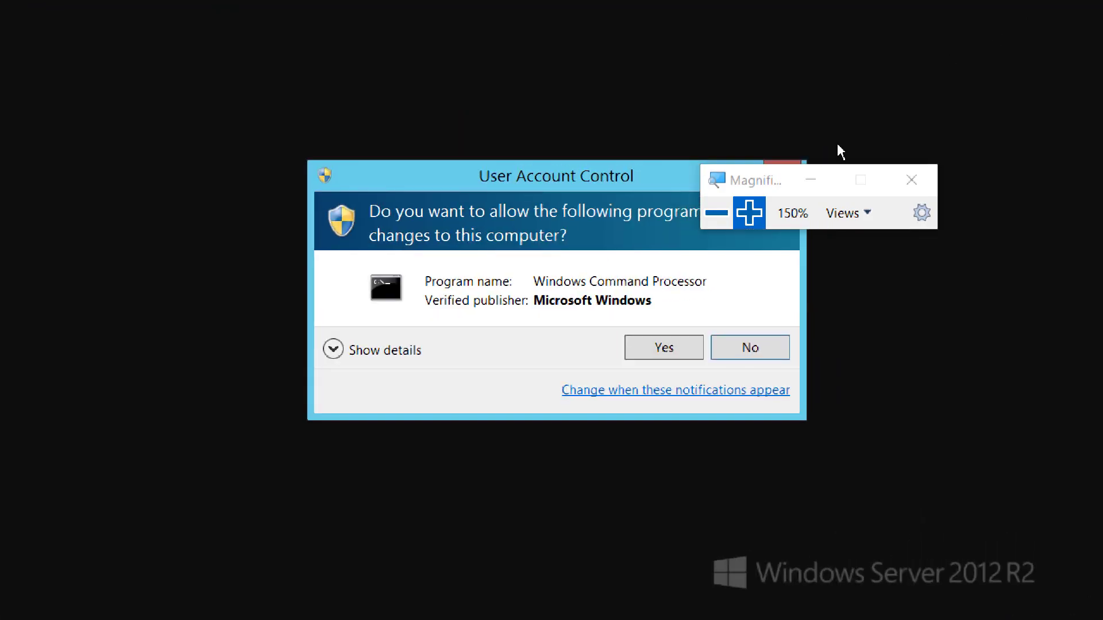
left_click(663, 347)
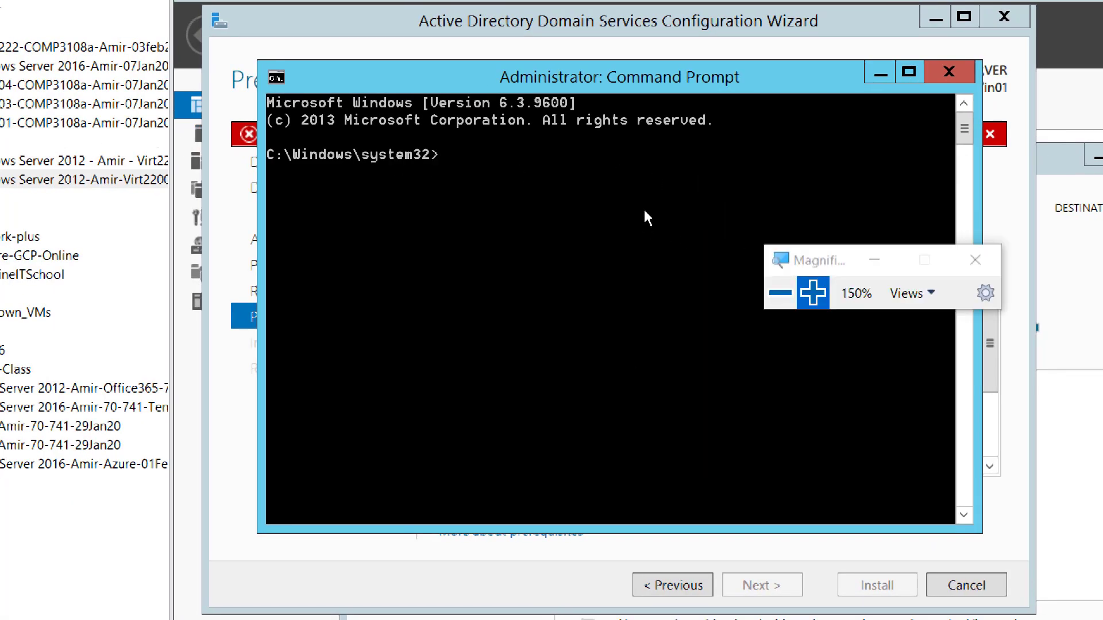
Step: Reset the local Administrator password with 'net user administrator' and a new complex password
type("net user administrator")
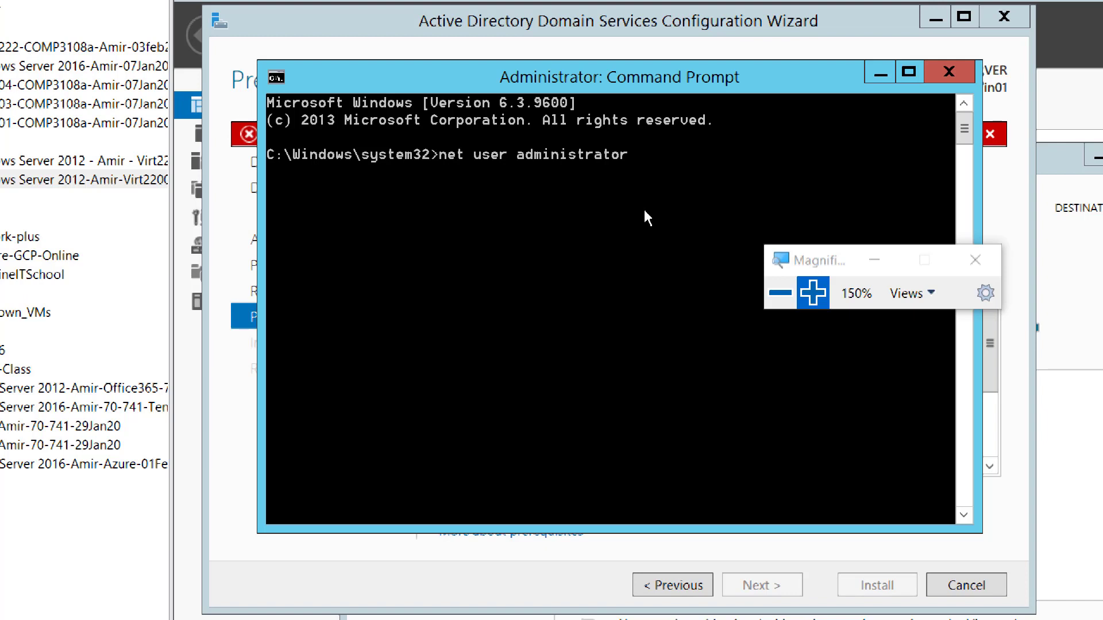
type("abcABC!@#")
key("Return")
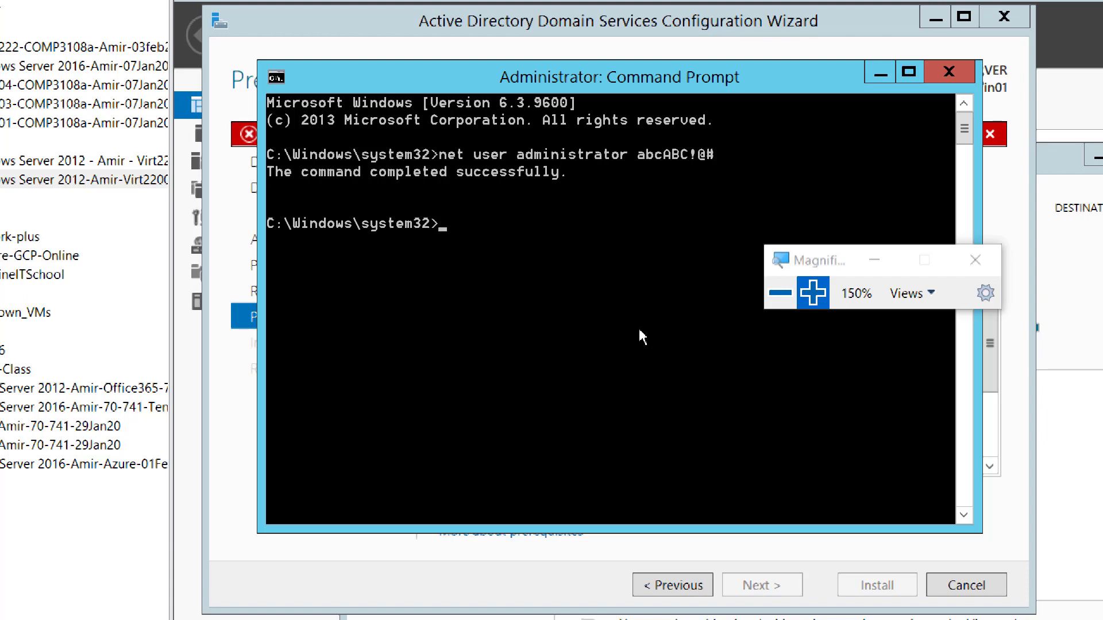
left_click_drag(629, 73, 678, 75)
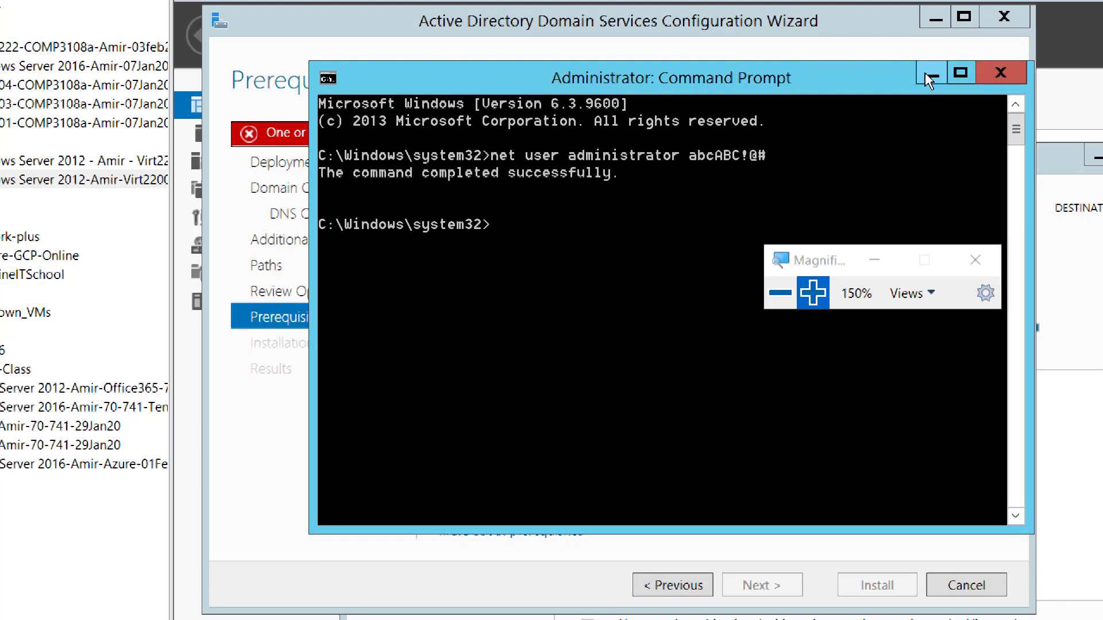
Step: Hide the Command Prompt and step the AD DS wizard back to Domain Controller Options
left_click(930, 75)
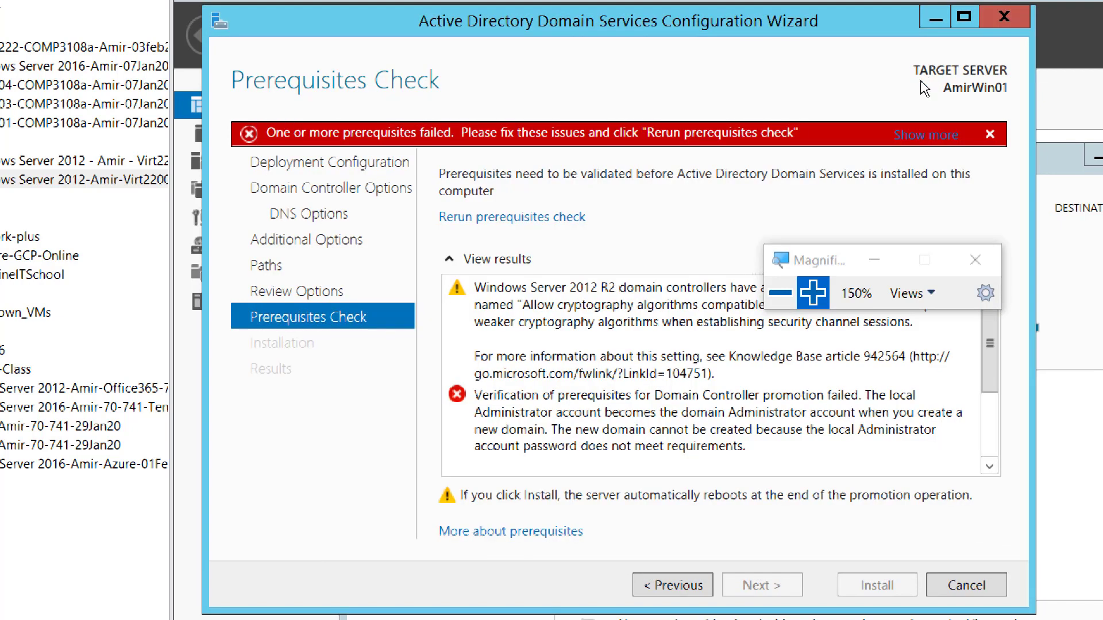
left_click(676, 592)
left_click(676, 592)
left_click(676, 592)
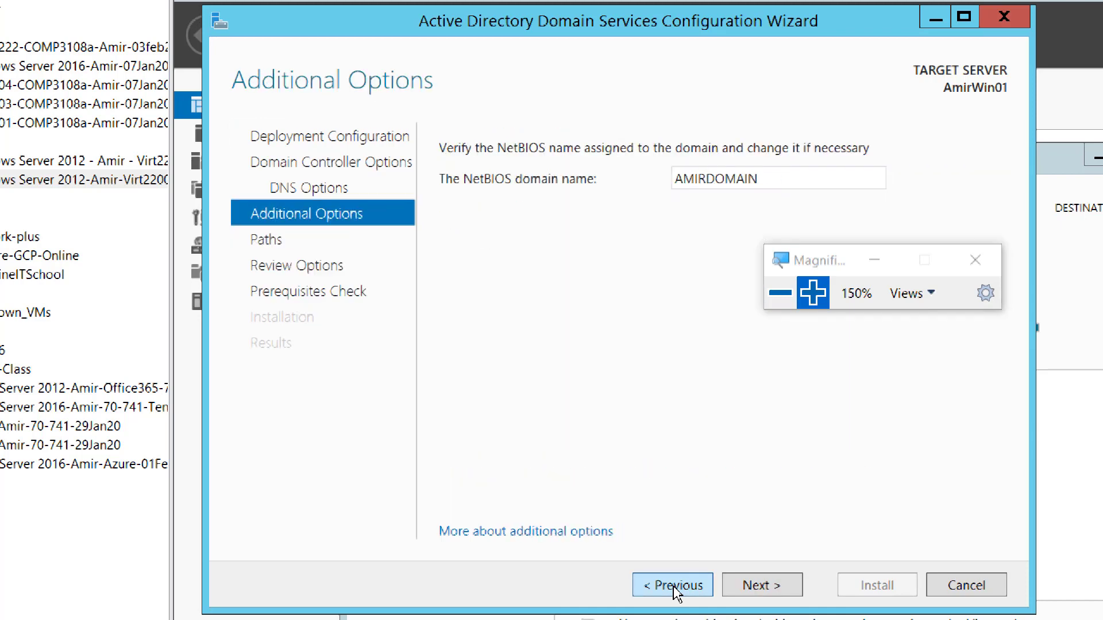
left_click(676, 592)
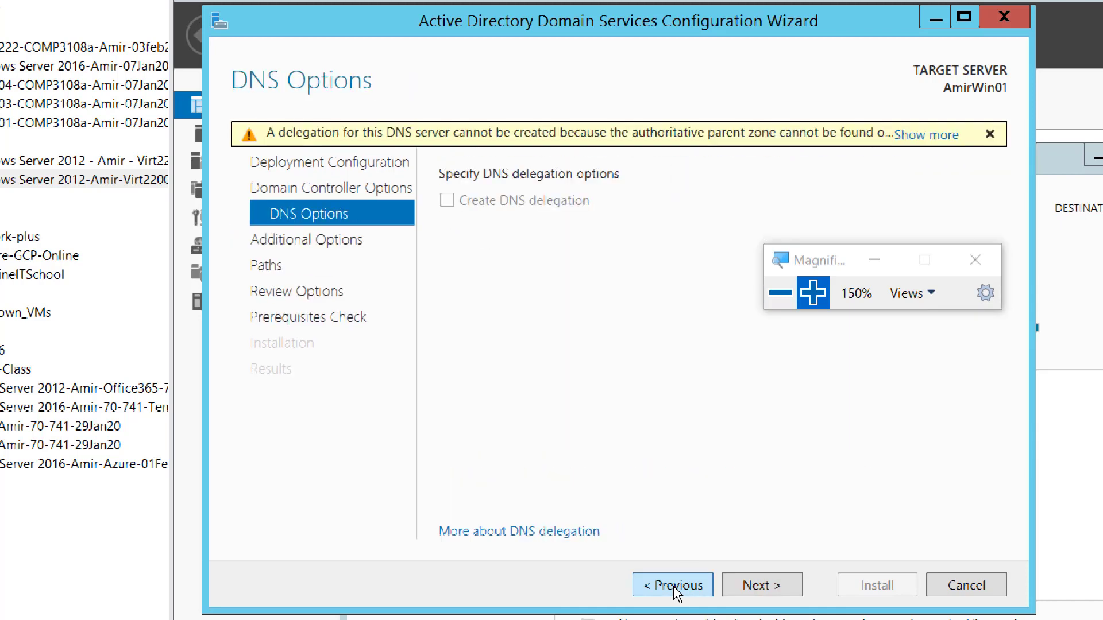
left_click(676, 590)
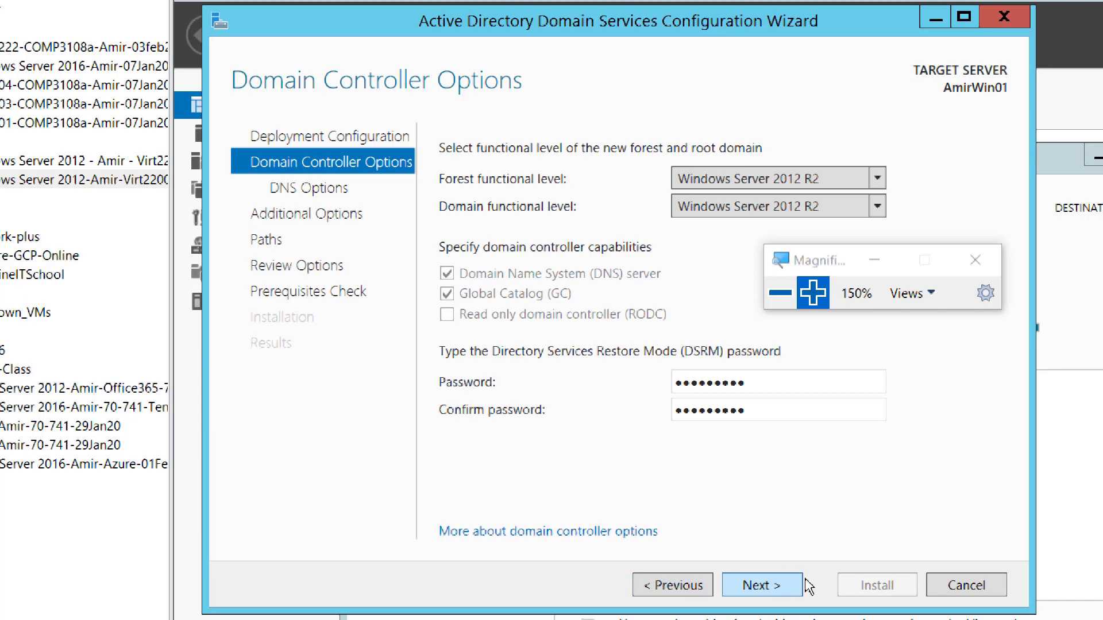
Step: Advance through DNS Options, Additional Options, Paths and Review Options to rerun the prerequisites check
left_click(775, 588)
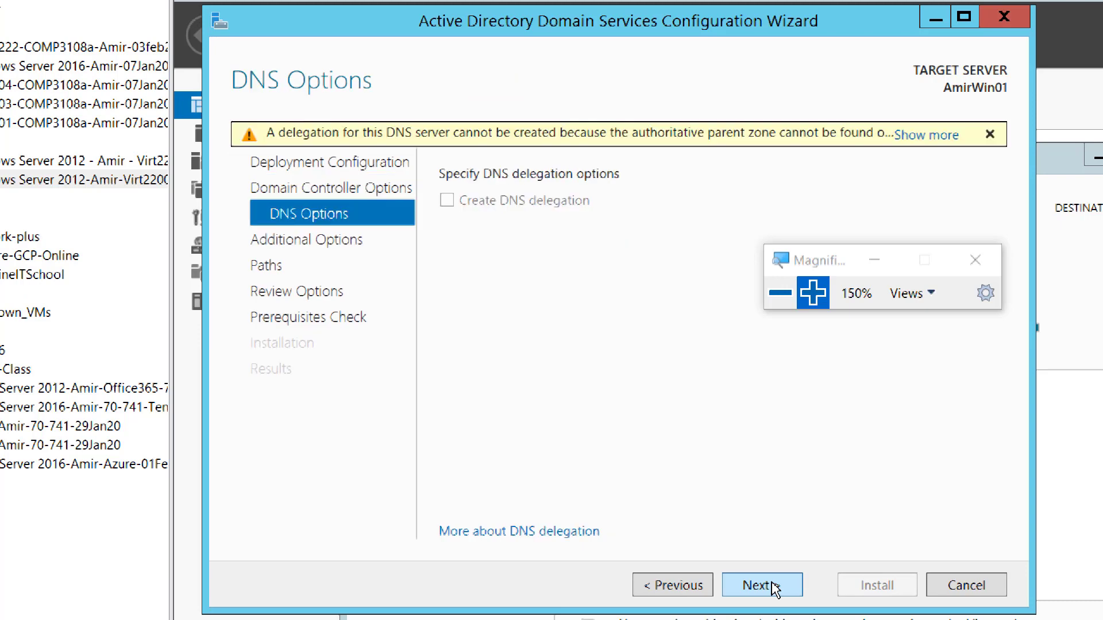
left_click(775, 588)
left_click(775, 589)
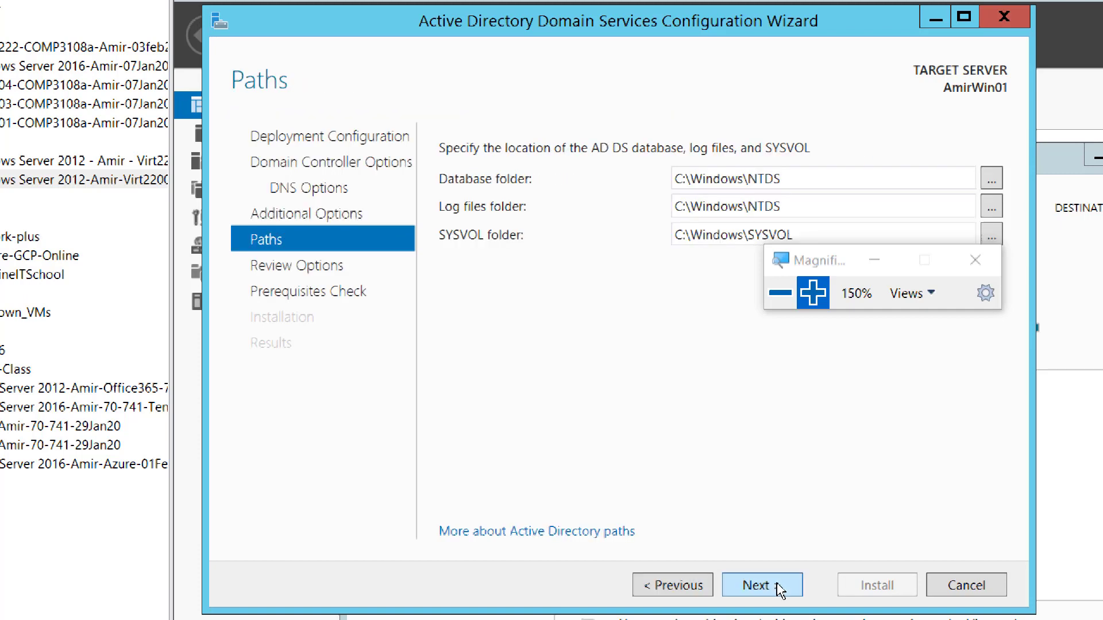
left_click(780, 590)
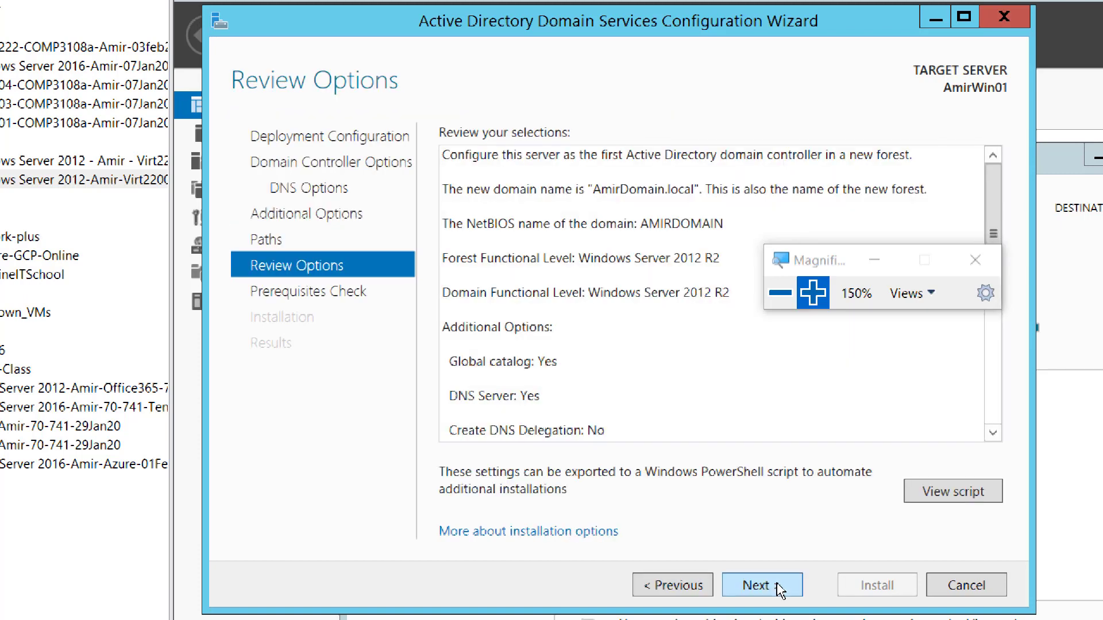
left_click(779, 589)
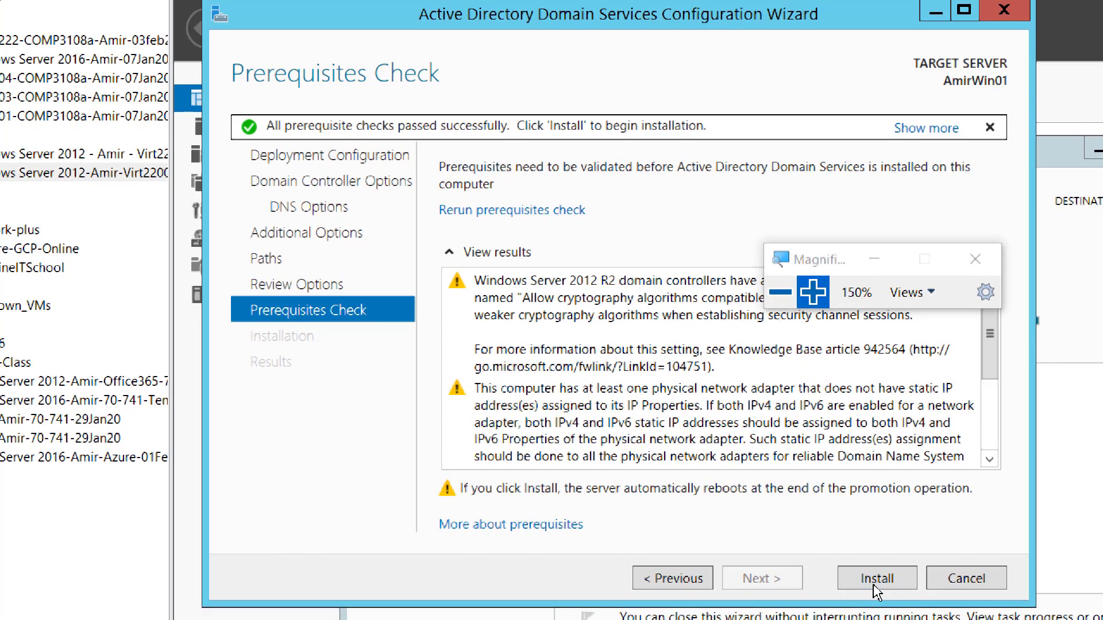
Step: Start the AD DS installation on AmirWin01, set Magnifier to 100%, and switch to the AmirWin02 tab
left_click(875, 586)
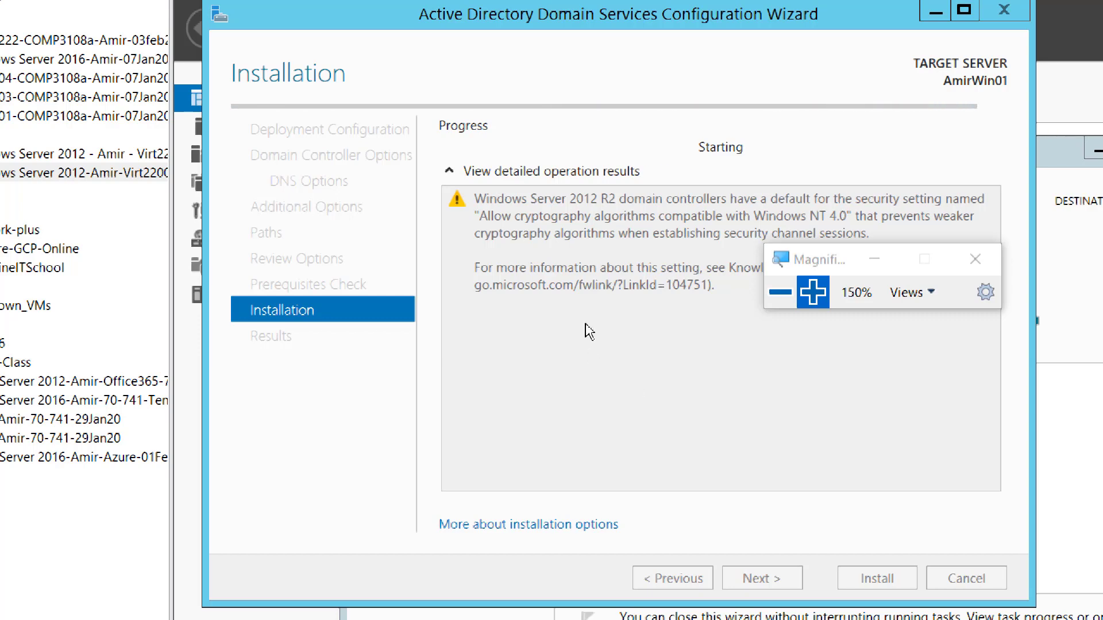
left_click(780, 293)
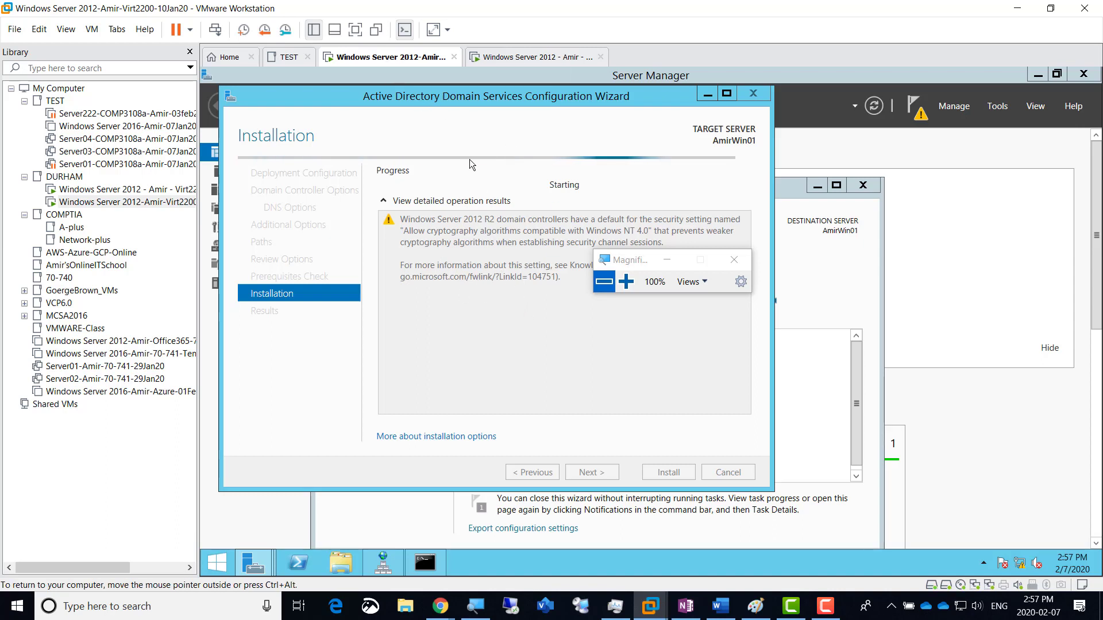
left_click(524, 58)
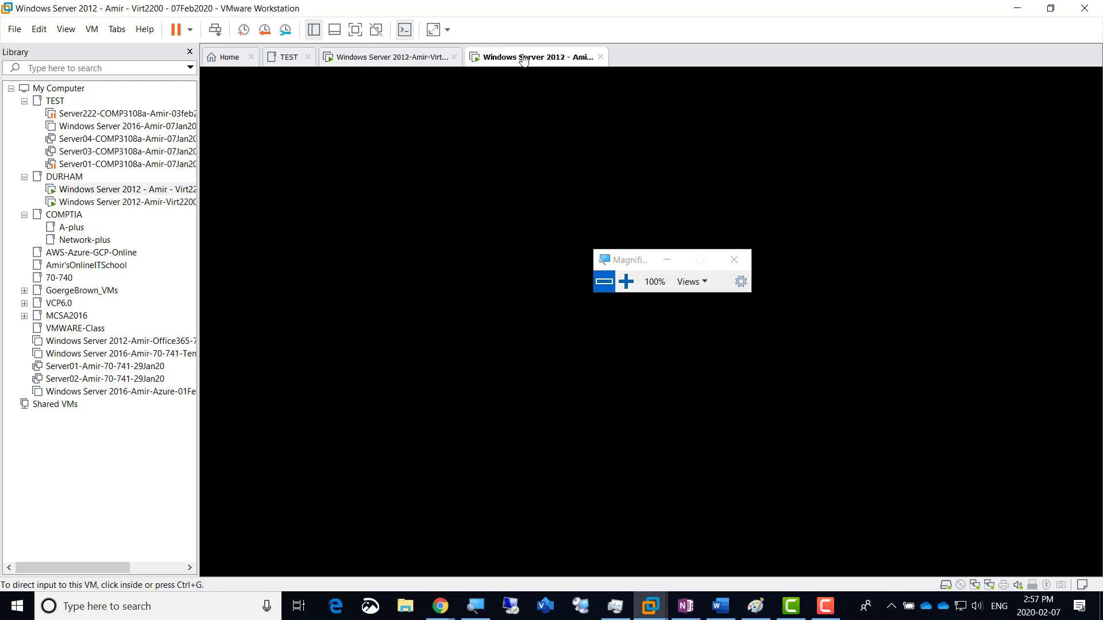
left_click(372, 58)
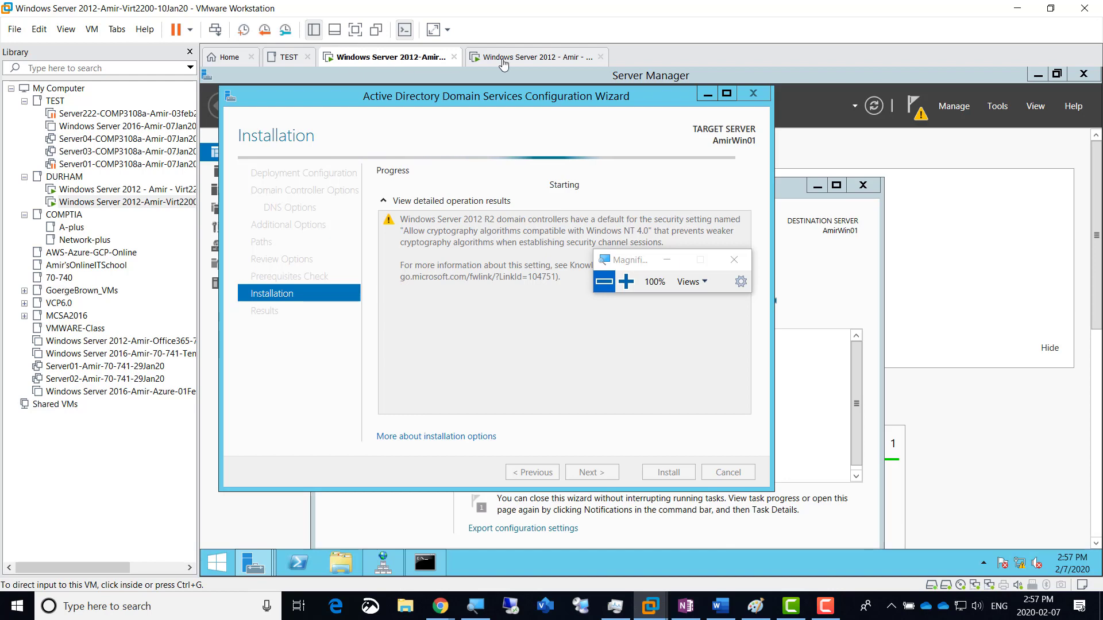
left_click(523, 59)
Step: Wake the AmirWin02 VM and zoom Magnifier to 200% on its Local Server page
left_click(503, 171)
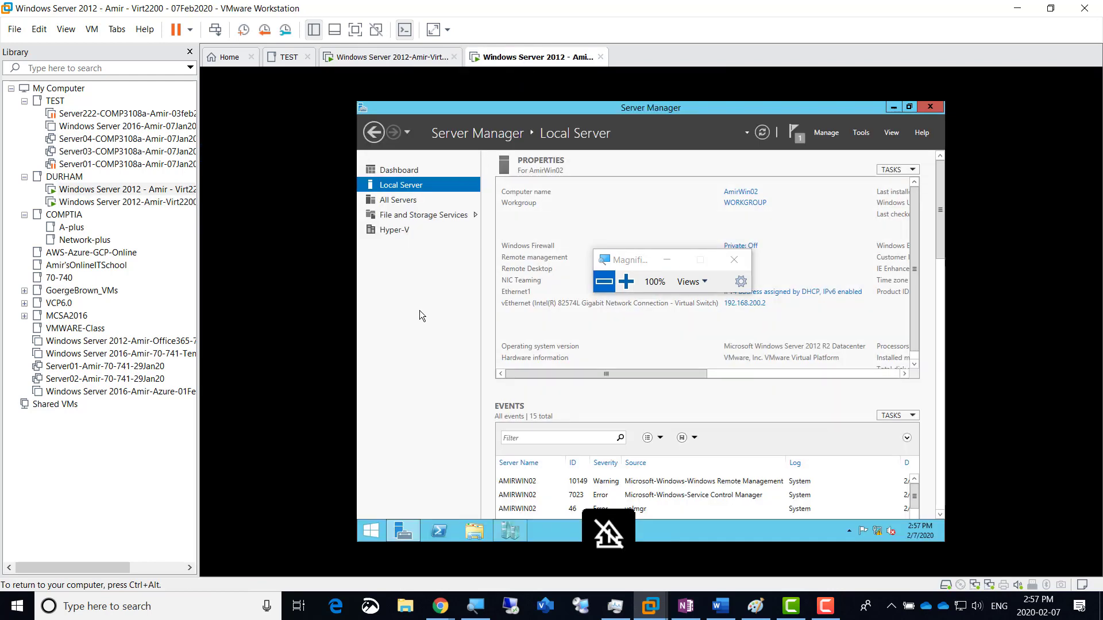
key("ctrl+alt")
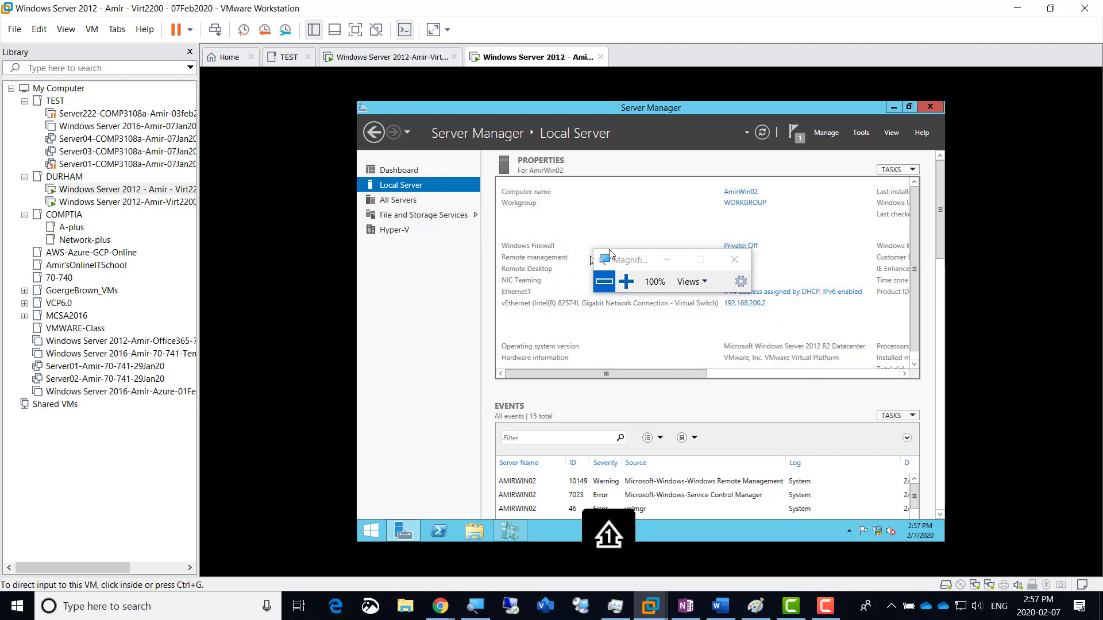
left_click_drag(639, 264, 873, 113)
left_click(862, 138)
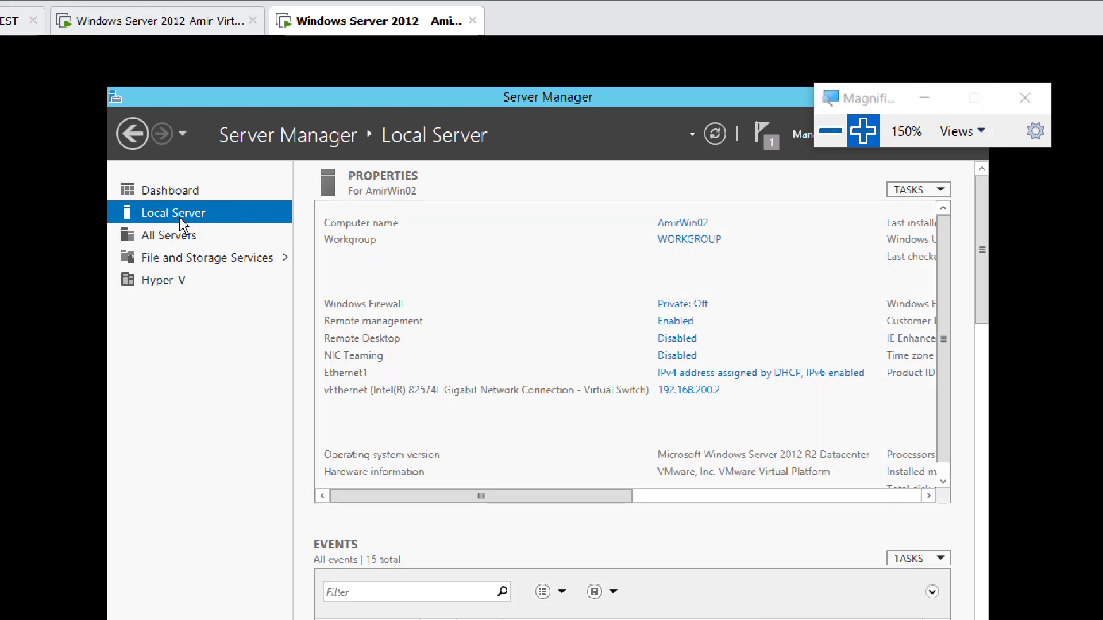
left_click(862, 141)
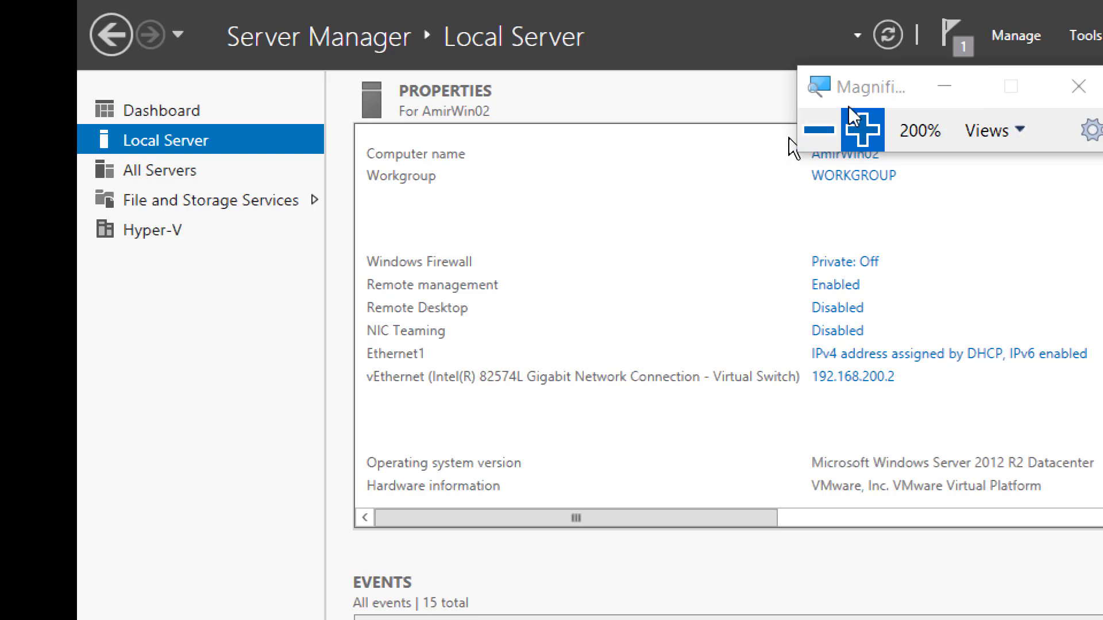
left_click_drag(853, 88, 1045, 92)
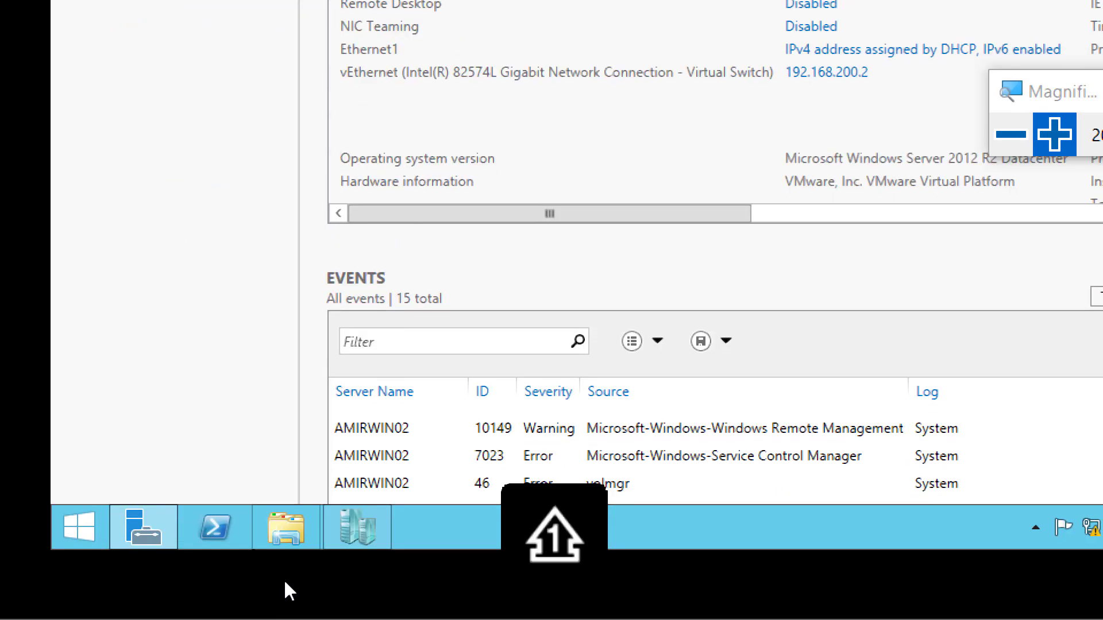
Step: Show Hyper-V Manager on AMIRWIN02, reset Magnifier to 100%, then switch to the Paint diagram
left_click(349, 526)
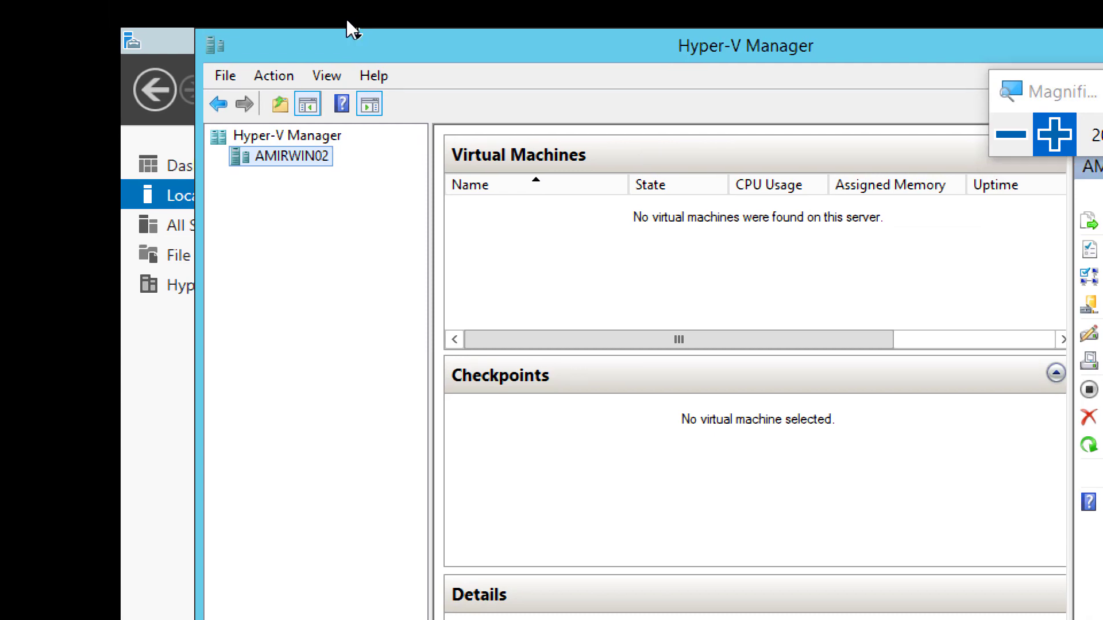
left_click(1013, 147)
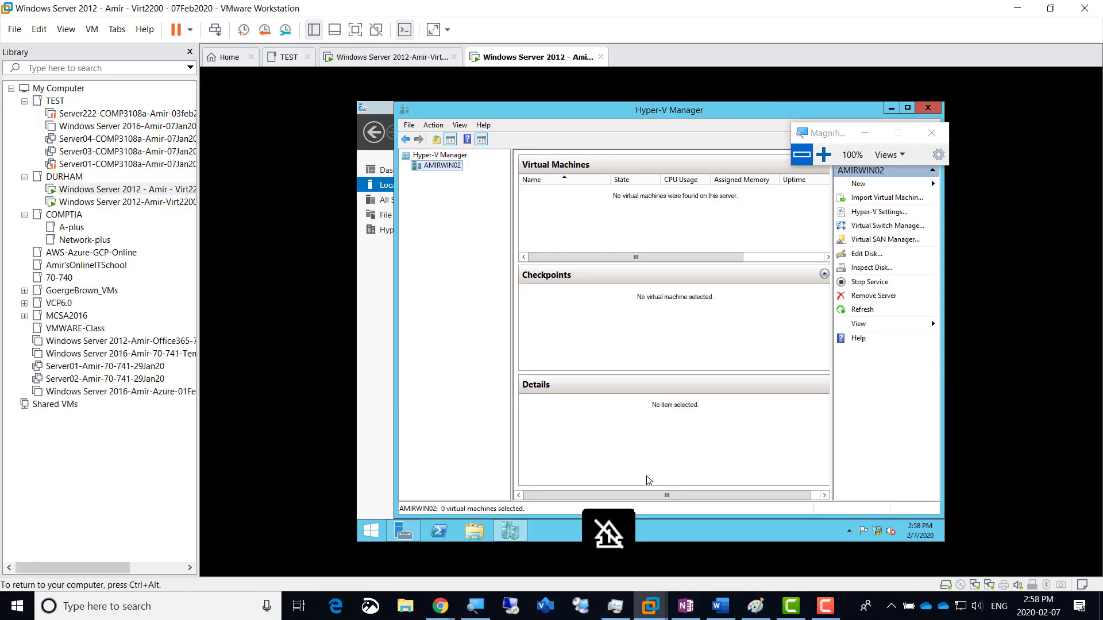
left_click(756, 612)
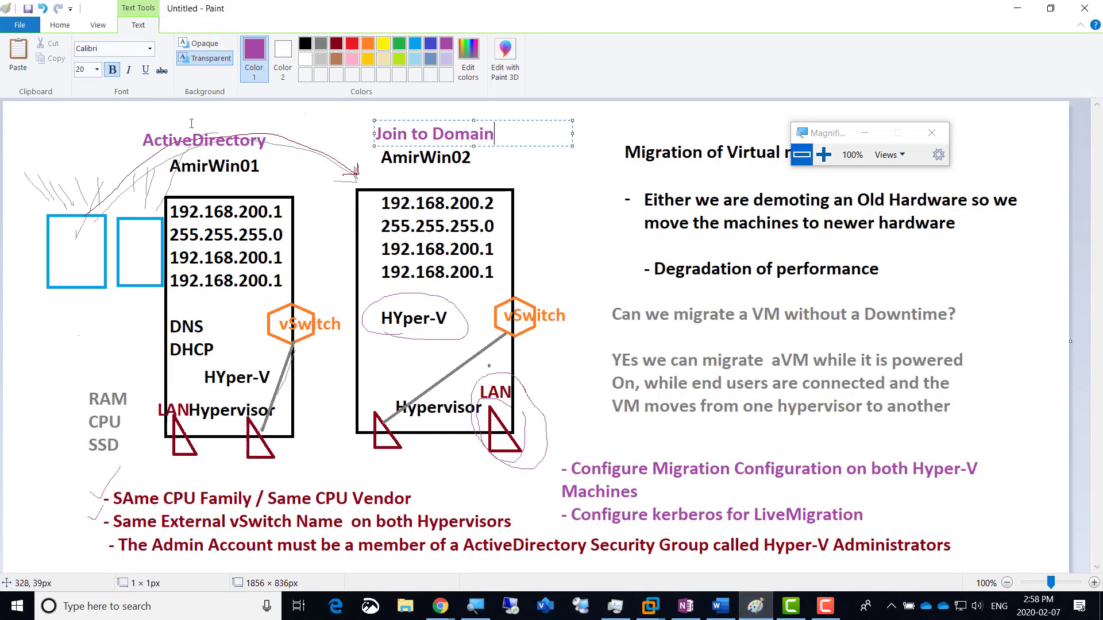
Step: With the pencil, underline 'ActiveDirectory Security' and tick off the Configure Migration Configuration item
left_click(62, 27)
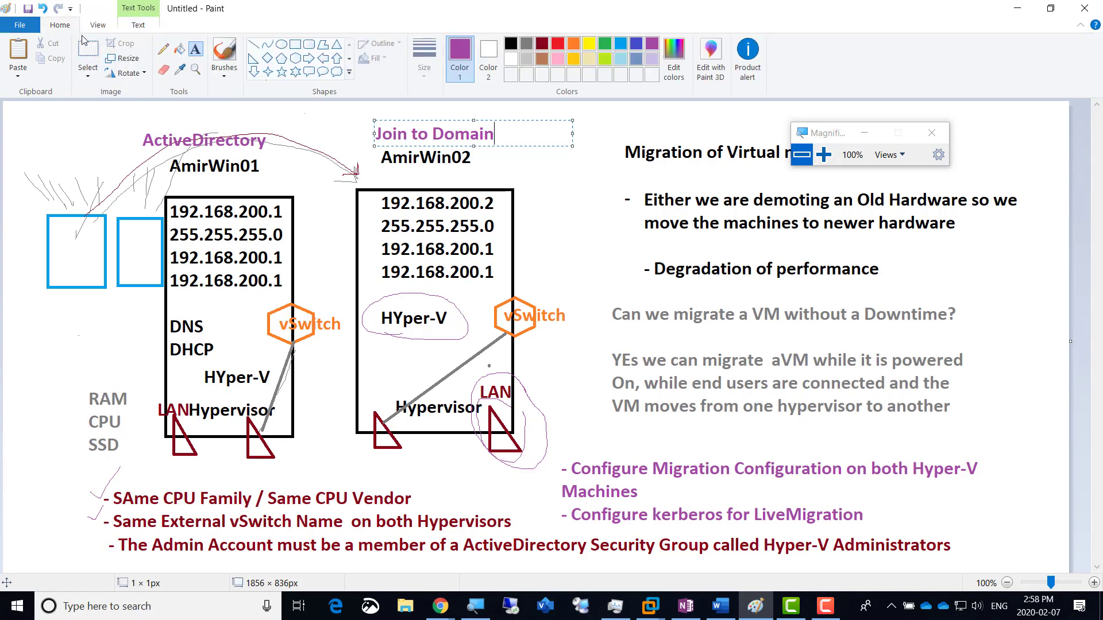
left_click(162, 50)
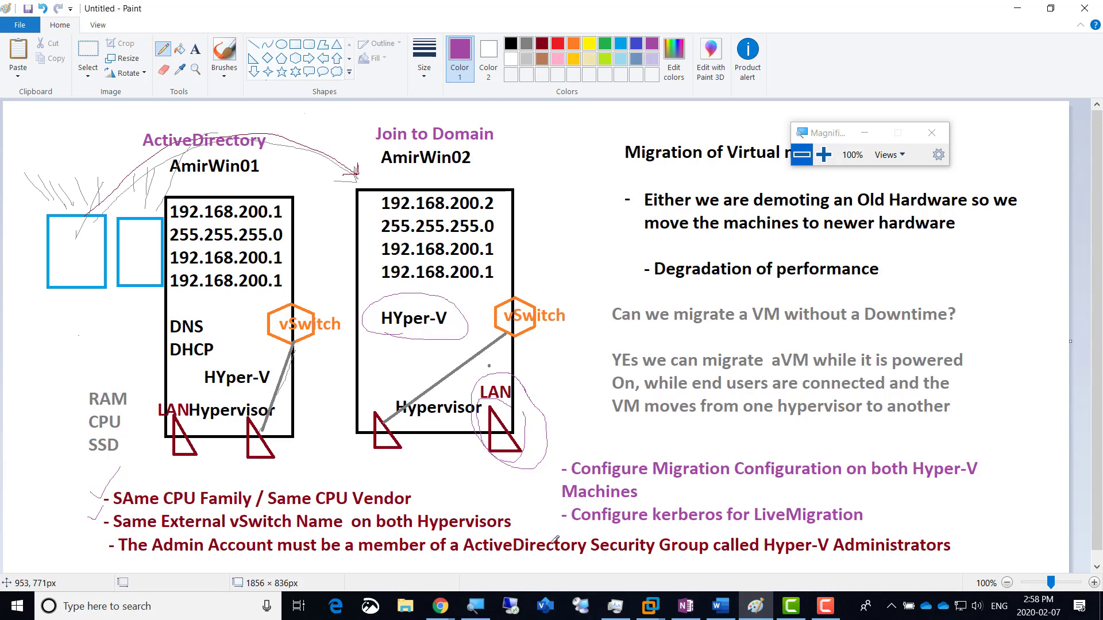
left_click_drag(472, 552, 635, 546)
left_click_drag(568, 453, 597, 421)
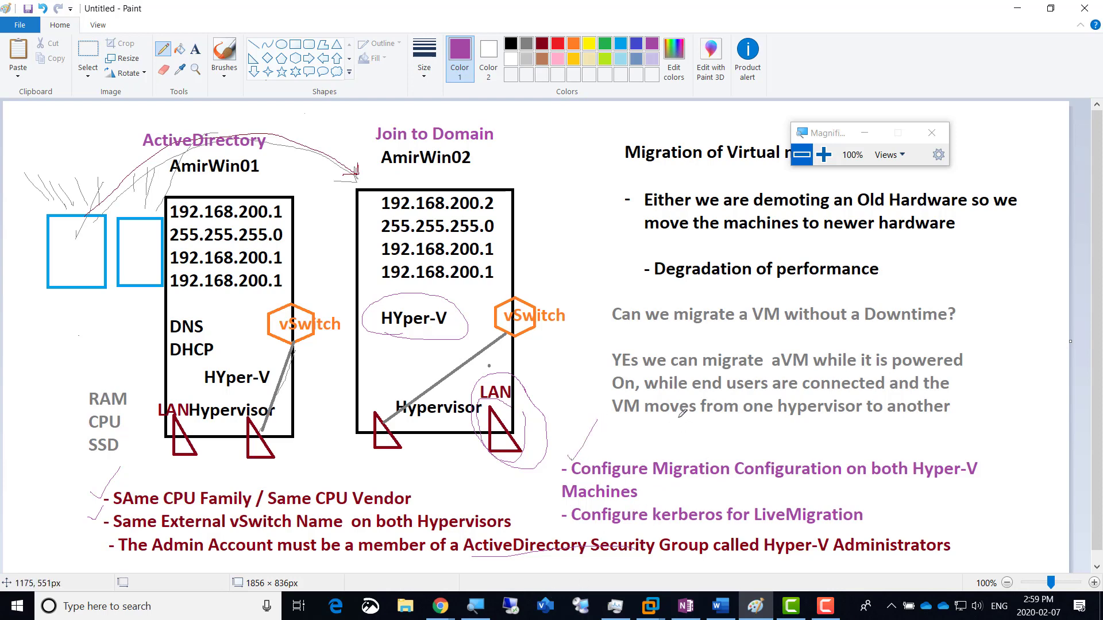
left_click(655, 608)
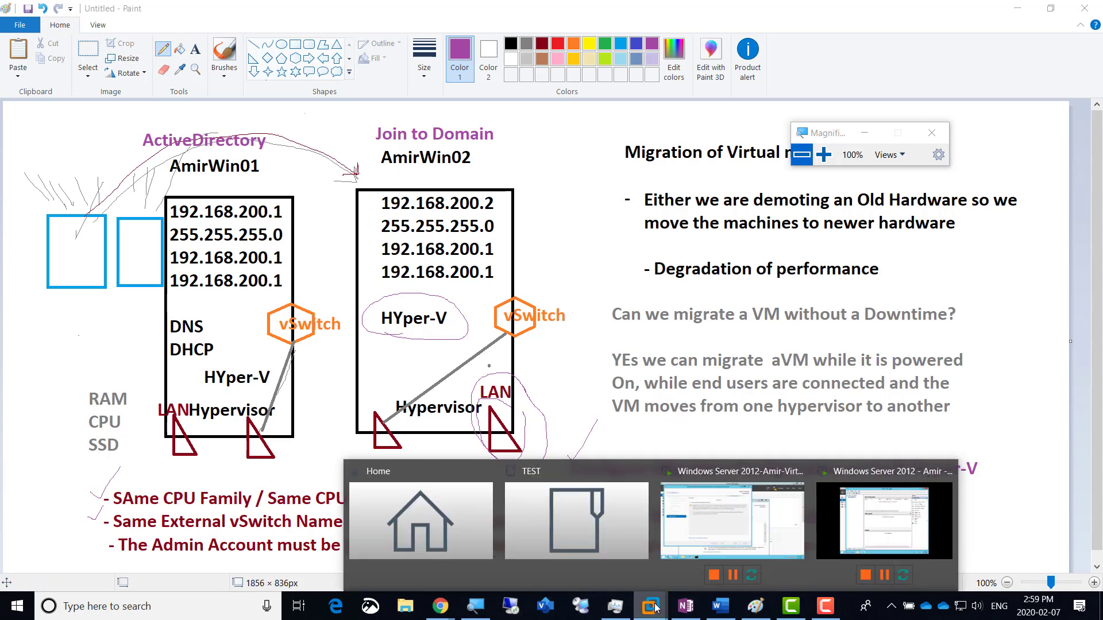
Step: Return to the Windows Server 2012 VM and bring up AMIRWIN02's actions in Hyper-V Manager
left_click(885, 520)
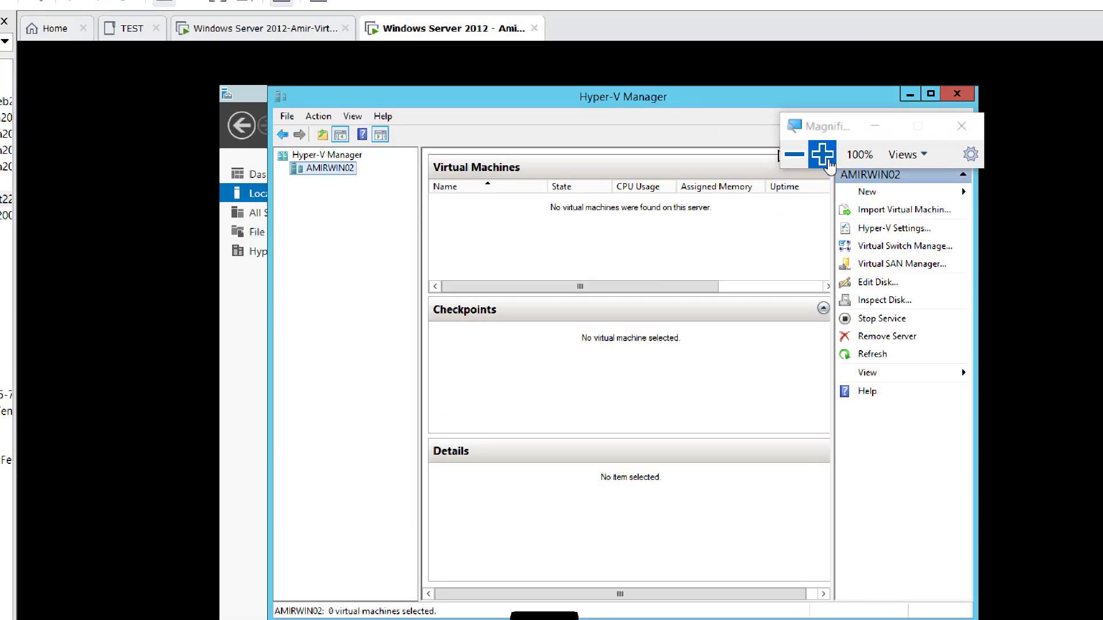
left_click(823, 155)
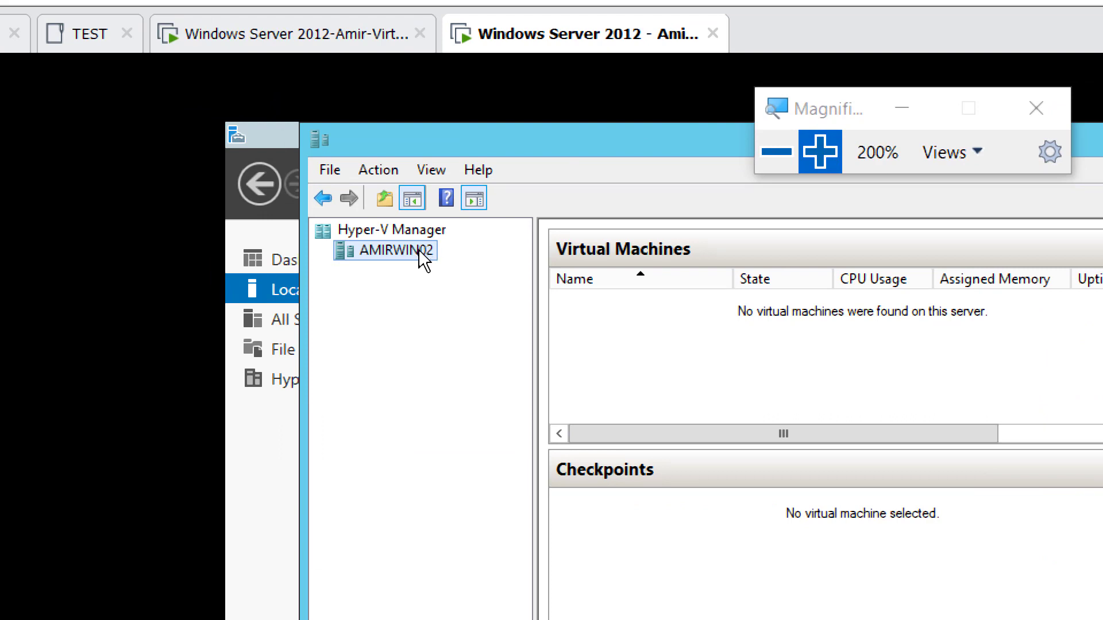
right_click(419, 251)
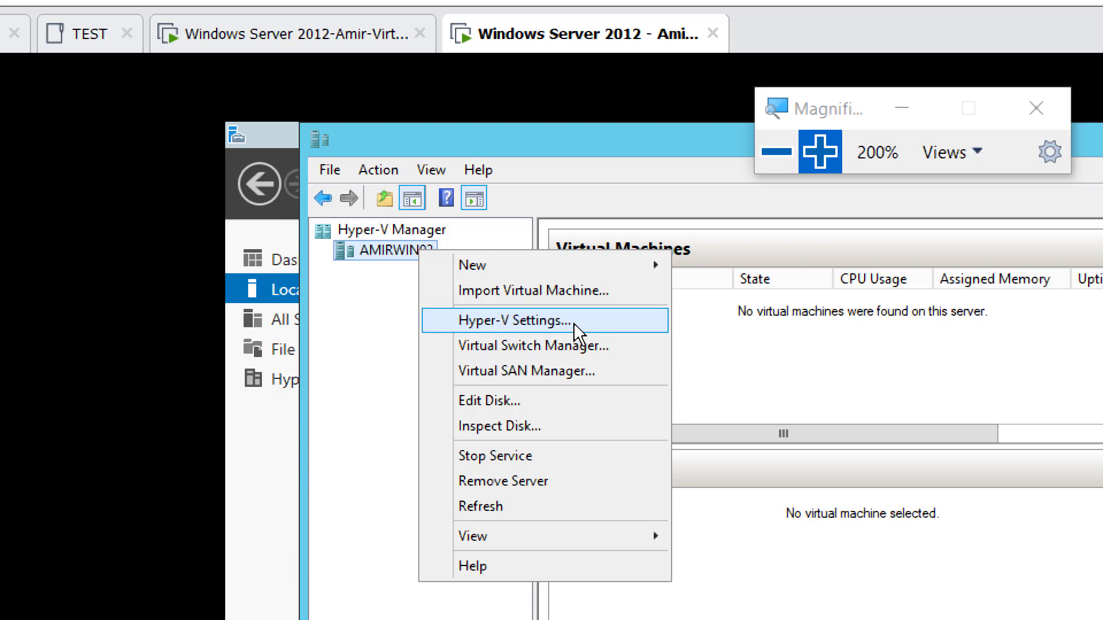
Step: Turn on incoming and outgoing live migrations on AMIRWIN02, with 2 simultaneous migrations on any network
left_click(593, 325)
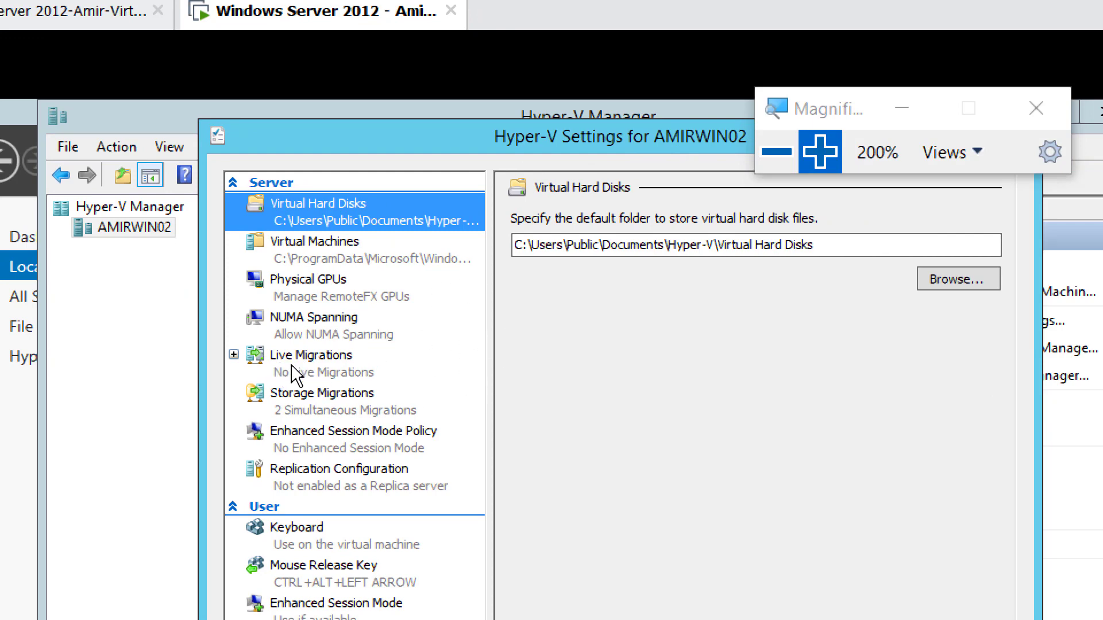
left_click(336, 363)
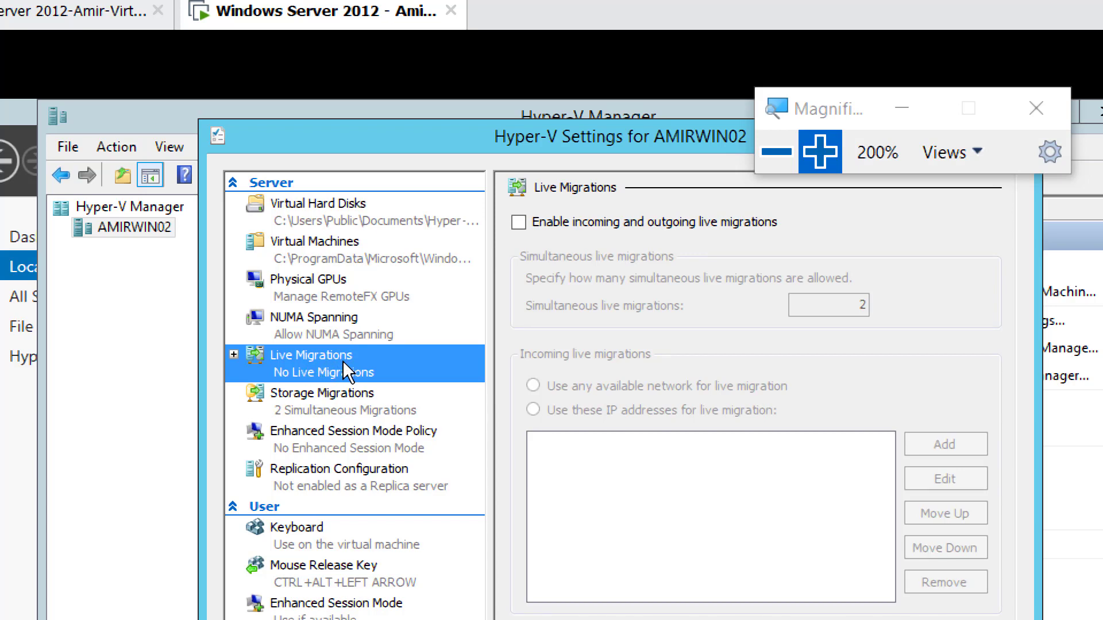
left_click(518, 223)
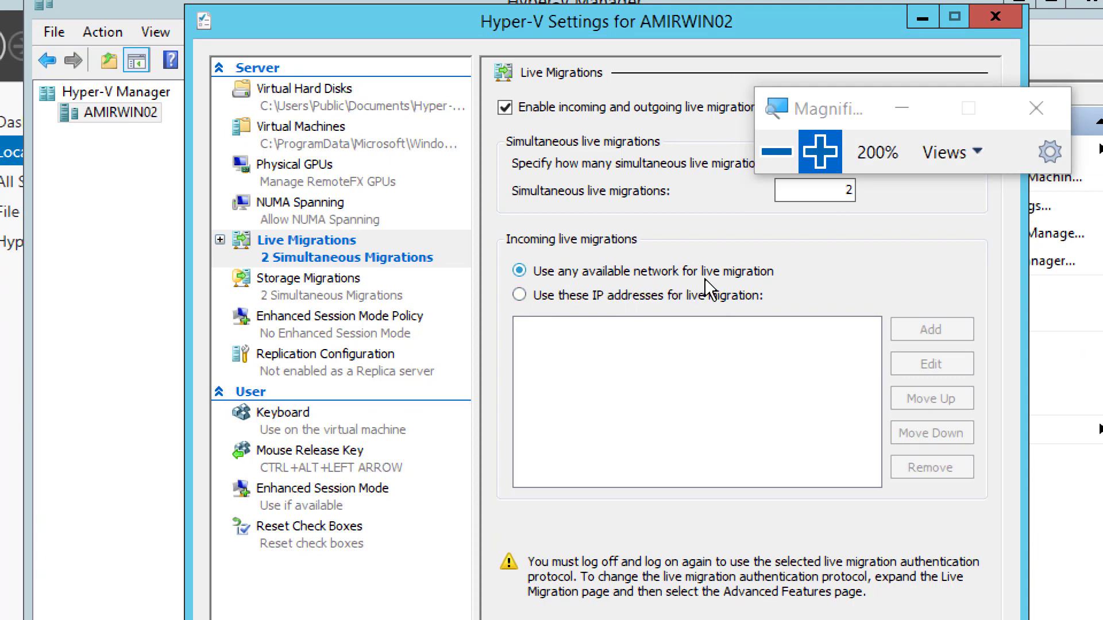
Step: Select 'Use these IP addresses for live migration' instead of any available network
left_click(612, 295)
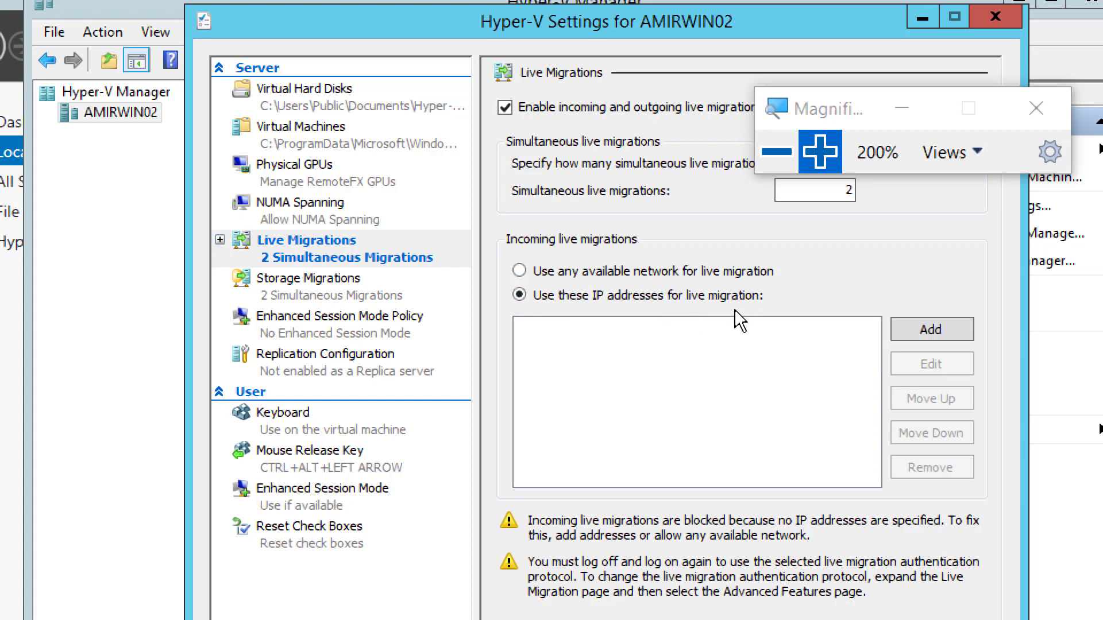
Step: Add 192.168.200.0/24 to the allowed incoming live migration networks
left_click(925, 330)
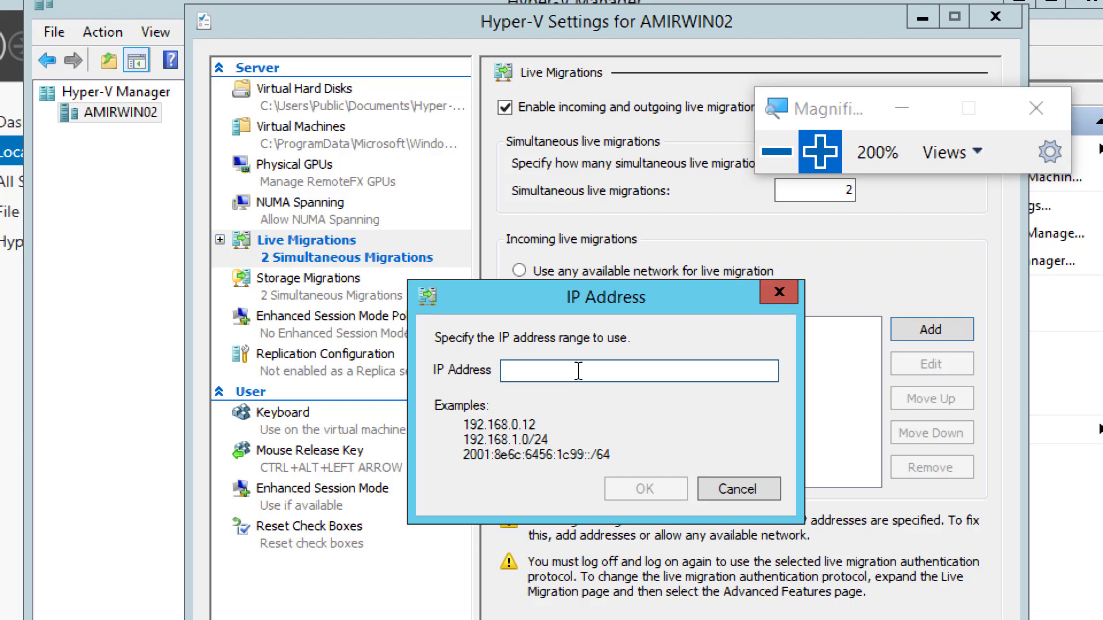
type("192.")
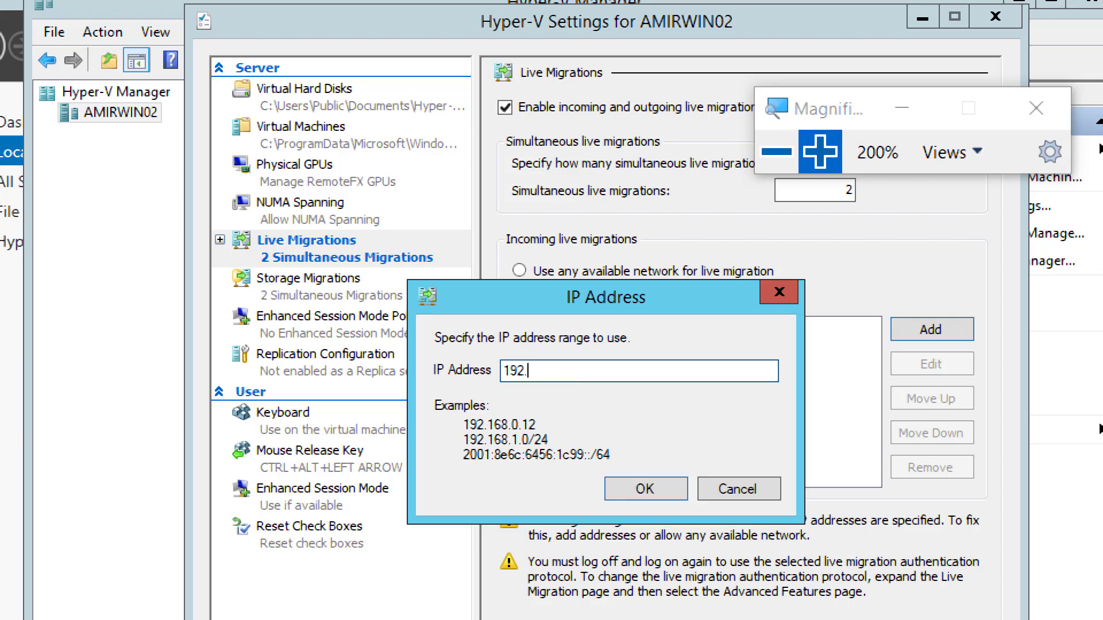
type("168.200.0/24")
left_click(633, 498)
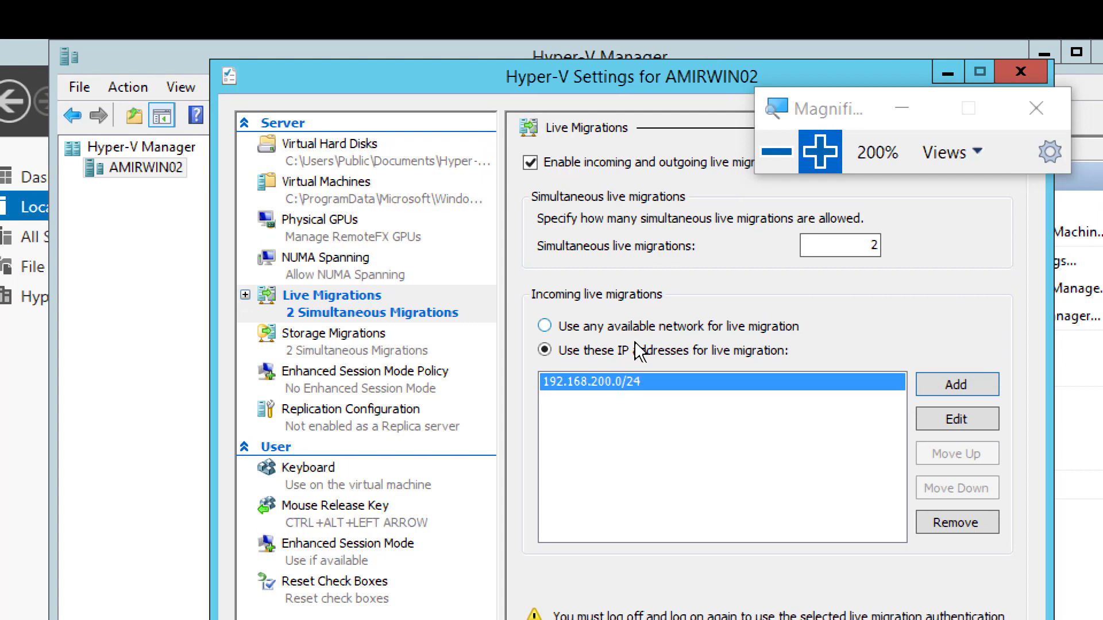
Step: Move the Magnifier window aside and set screen magnification back to 100%
left_click_drag(820, 112, 977, 171)
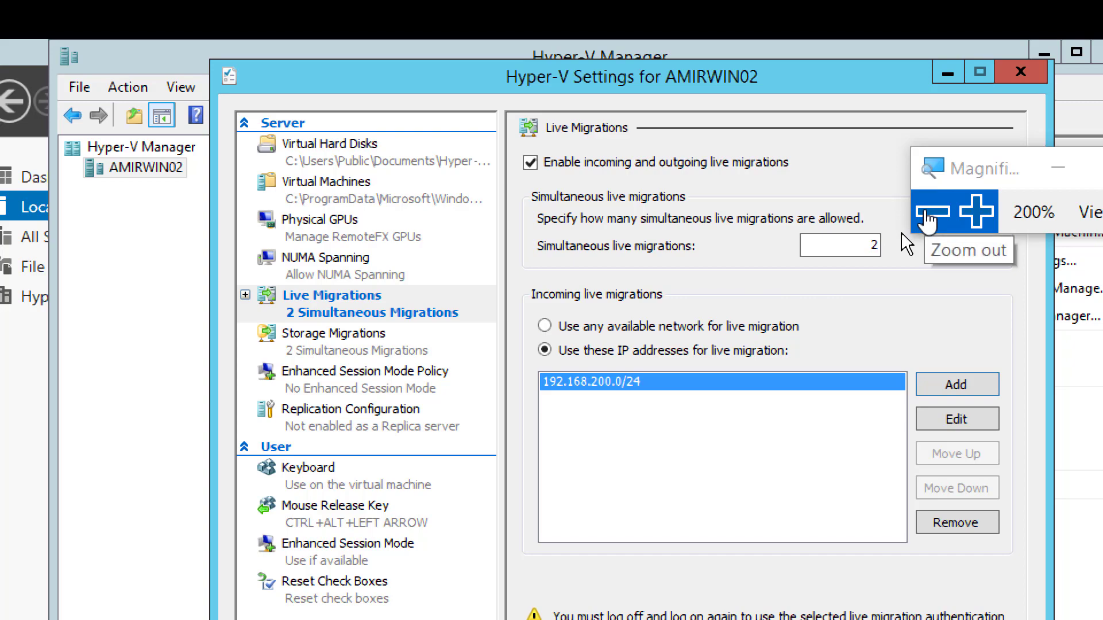
left_click(926, 215)
left_click(976, 212)
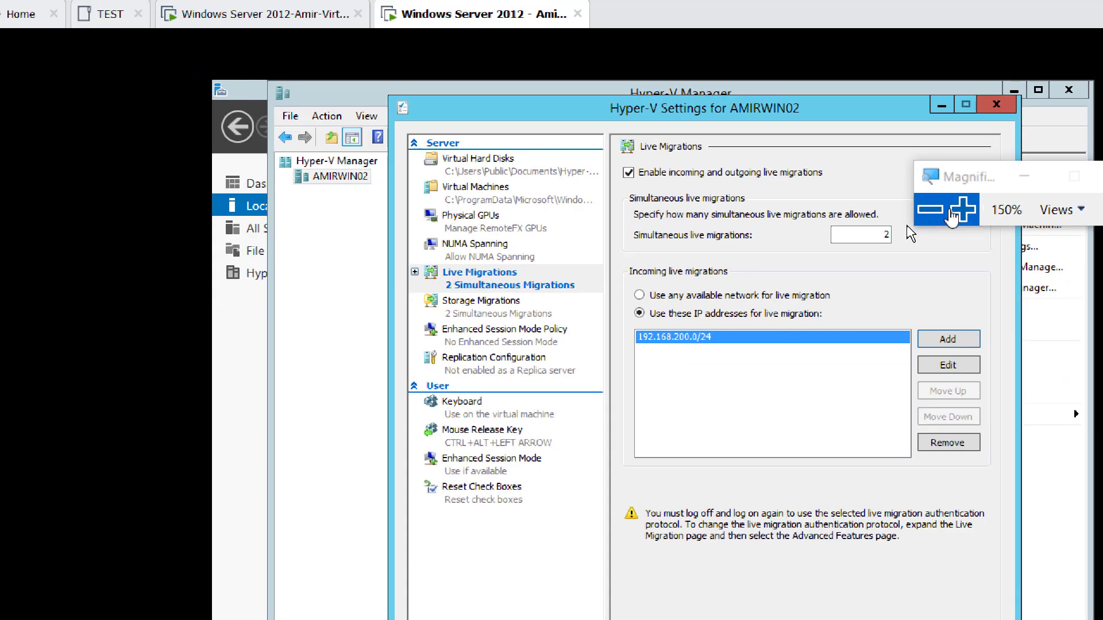
left_click(977, 213)
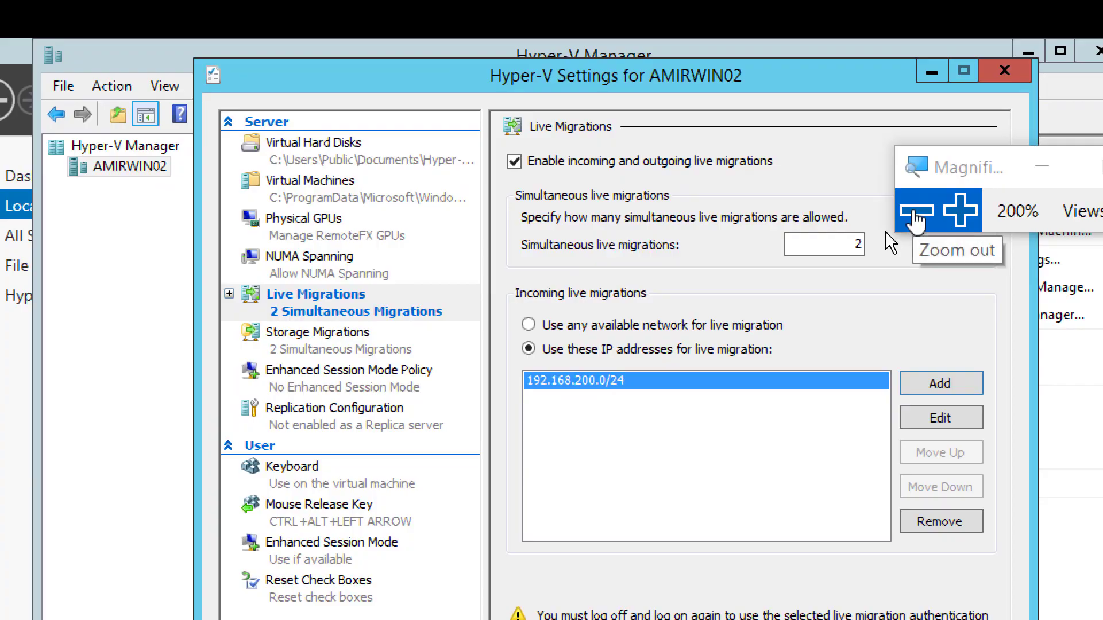
left_click(915, 214)
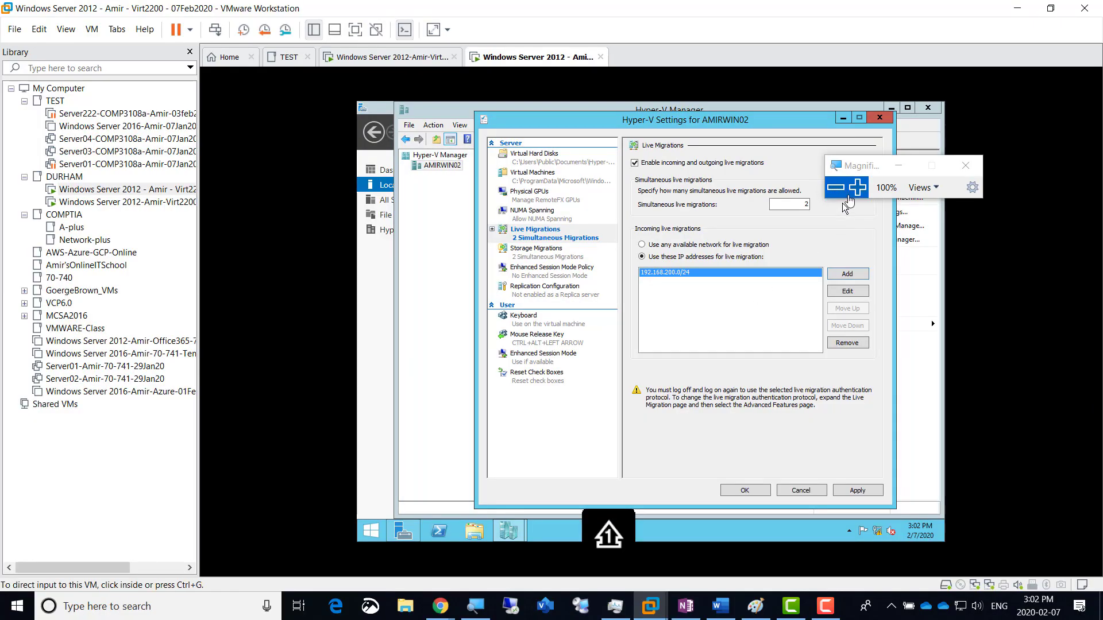
left_click(858, 187)
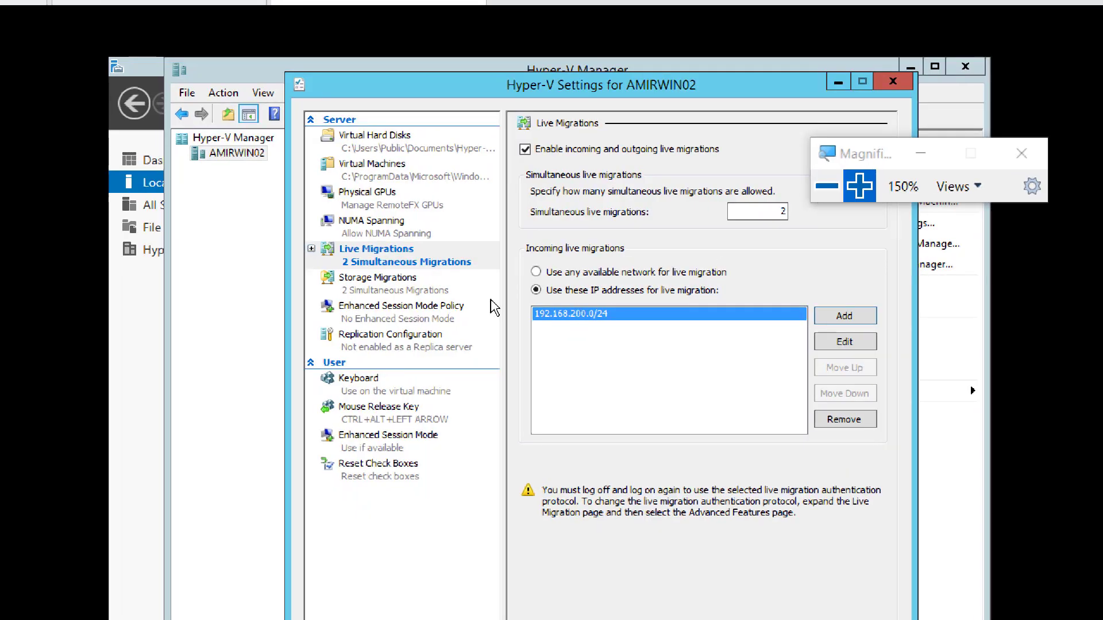
left_click(826, 187)
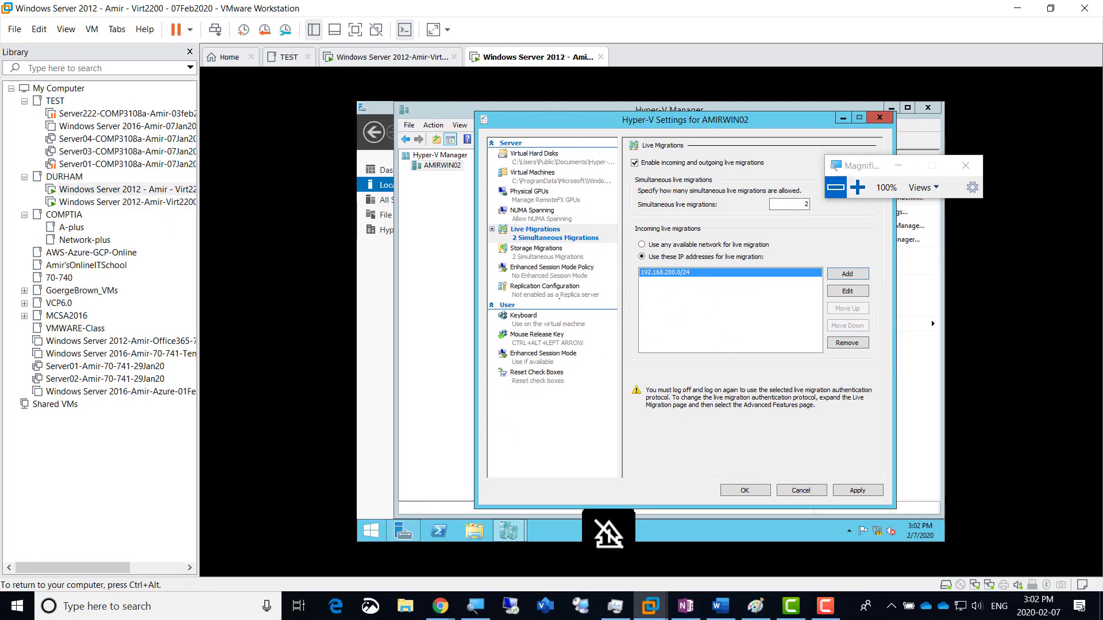
Step: In the OneNote lab notes, duplicate the Screenshot 2 line and renumber the copy to Screenshot 3
left_click(685, 608)
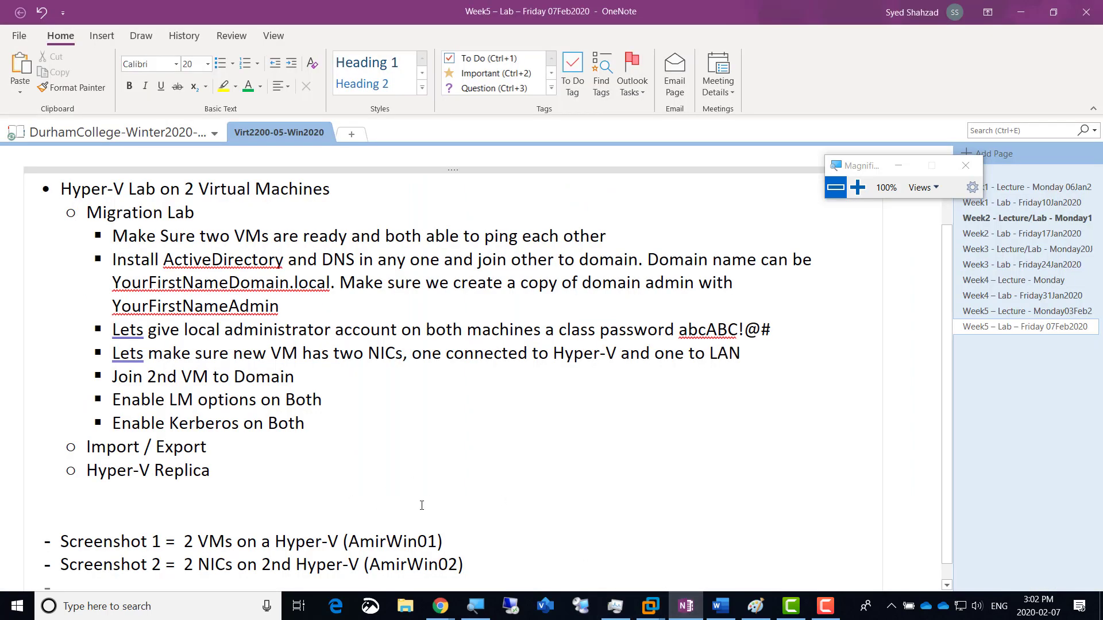
scroll(421, 506, "down", 1)
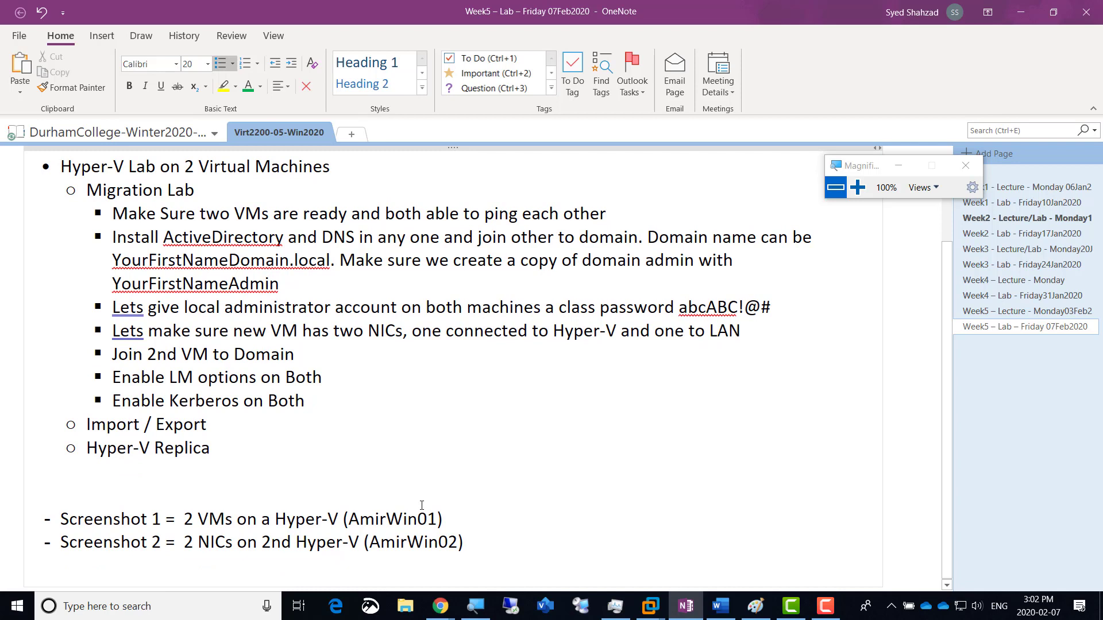
key("shift+Home")
key("ctrl+c")
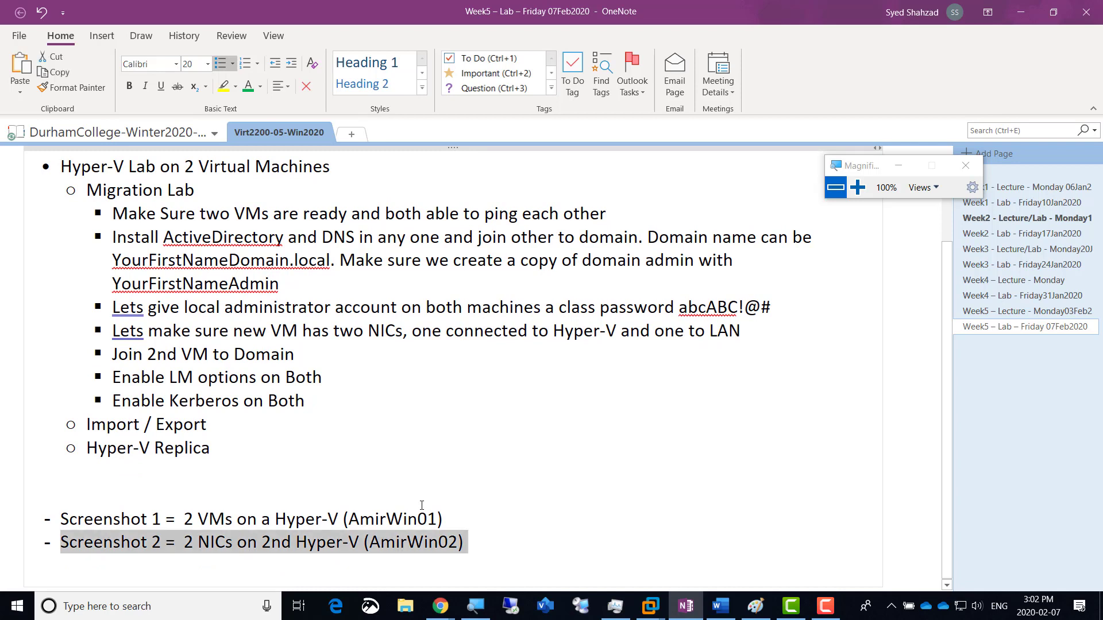
key("End")
key("Return")
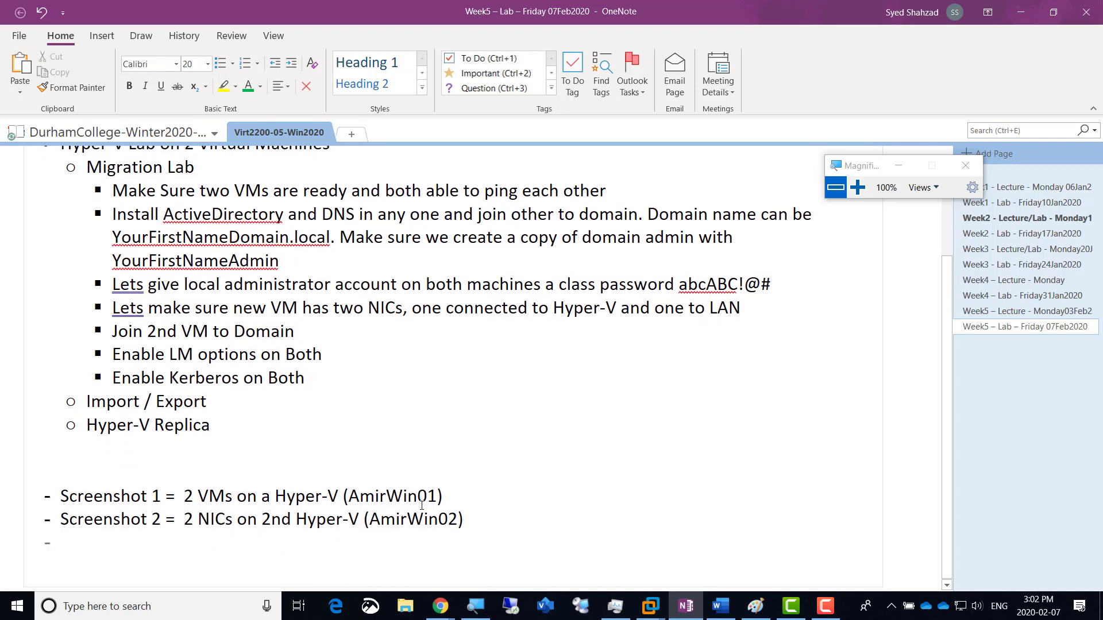
key("ctrl+v")
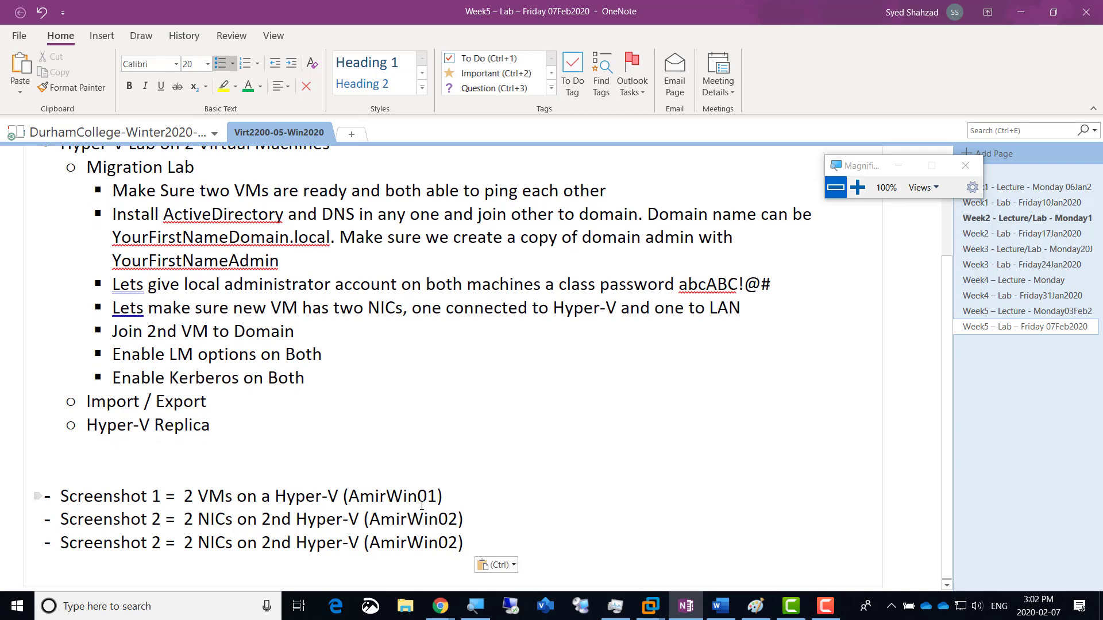
key("Home")
key("Right")
key("Right")
key("Right")
key("Right")
key("Right")
key("Right")
key("Right")
key("Right")
key("Right")
key("Right")
key("shift+Right")
type("3")
Step: Change its description to 'Live Migration Activated on Machine2', add a new dash line, then return to the server VM
key("Right")
key("Right")
key("shift+Right")
key("shift+Right")
key("shift+Right")
key("shift+Right")
key("shift+Right")
key("shift+Right")
key("shift+Right")
key("shift+Right")
key("shift+Right")
key("shift+Right")
key("shift+Right")
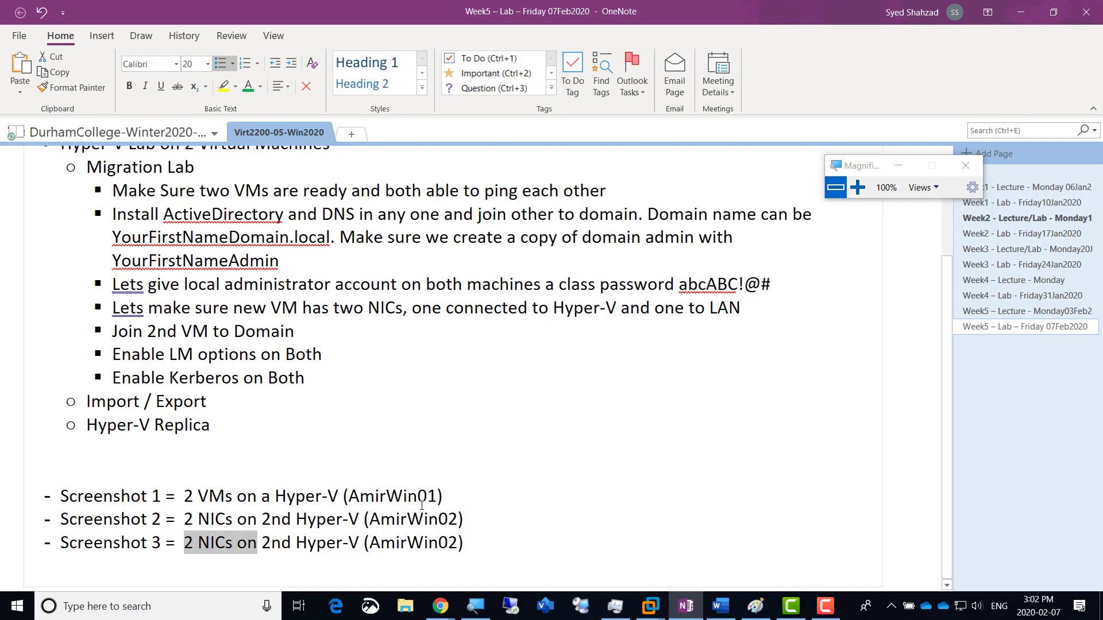
key("shift+Right")
key("shift+Right")
key("shift+Right")
key("shift+Right")
key("shift+Right")
key("shift+Right")
key("shift+Right")
key("shift+Right")
key("shift+Right")
key("shift+Right")
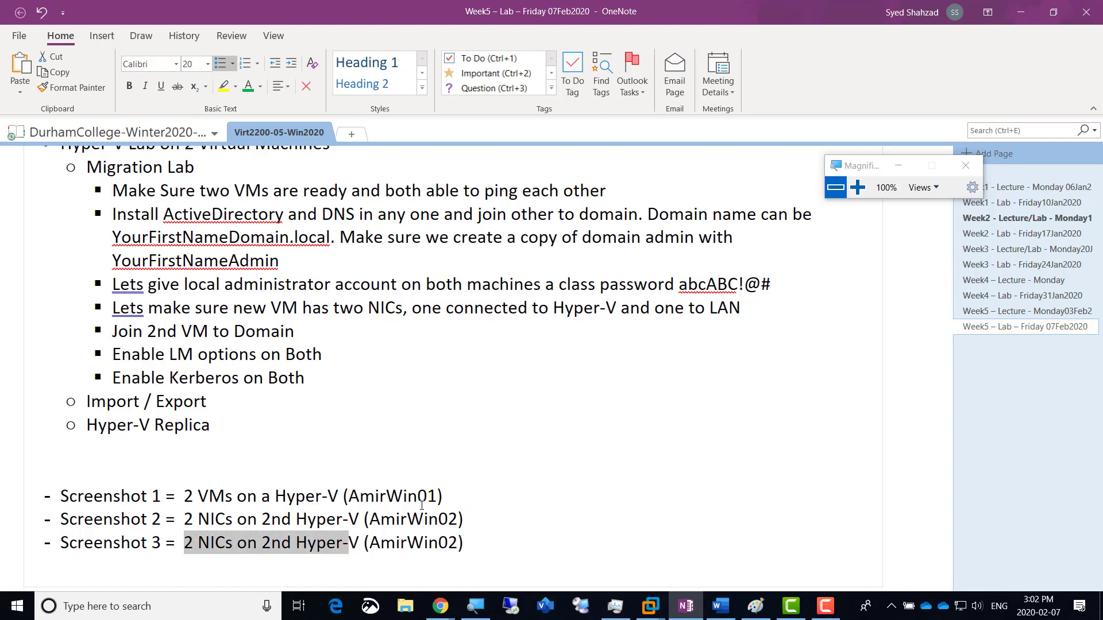
type("Live Migr")
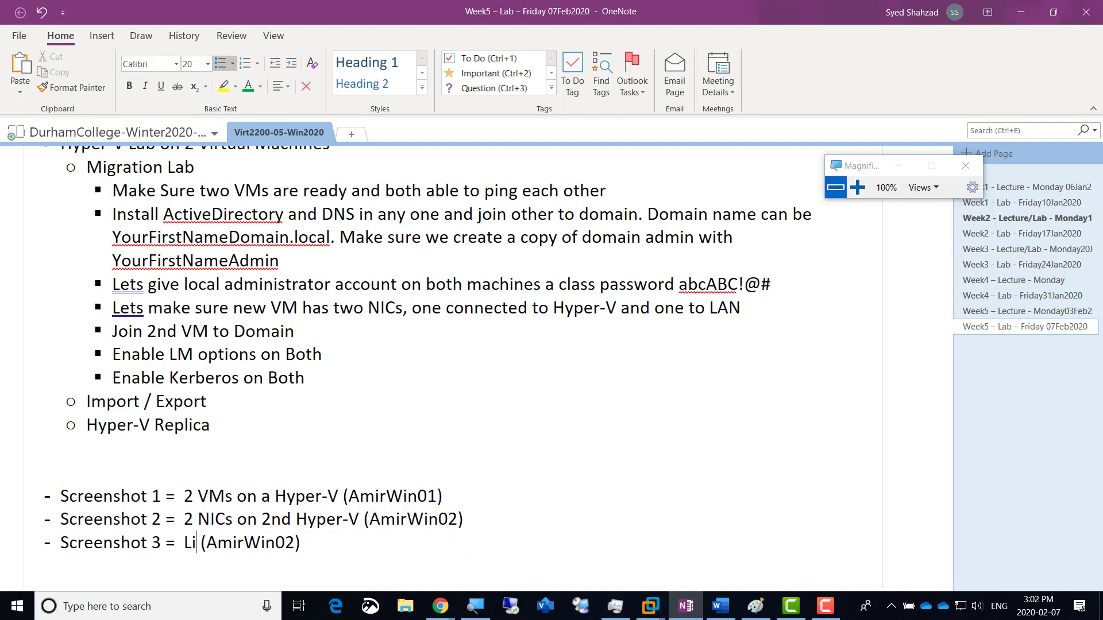
type("ation Activat")
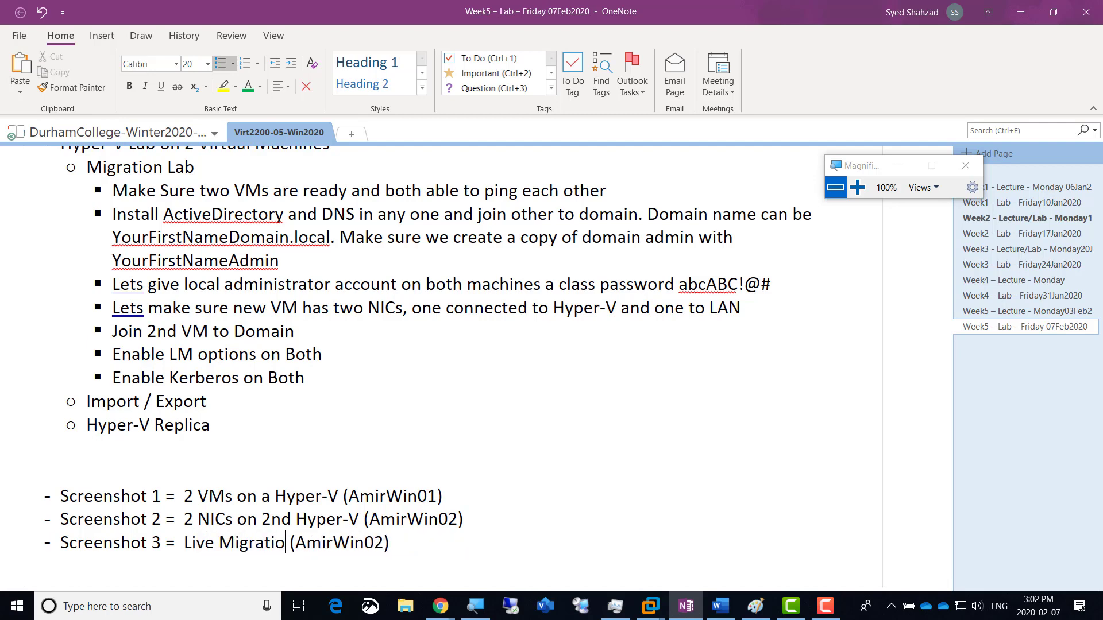
type("ed on ")
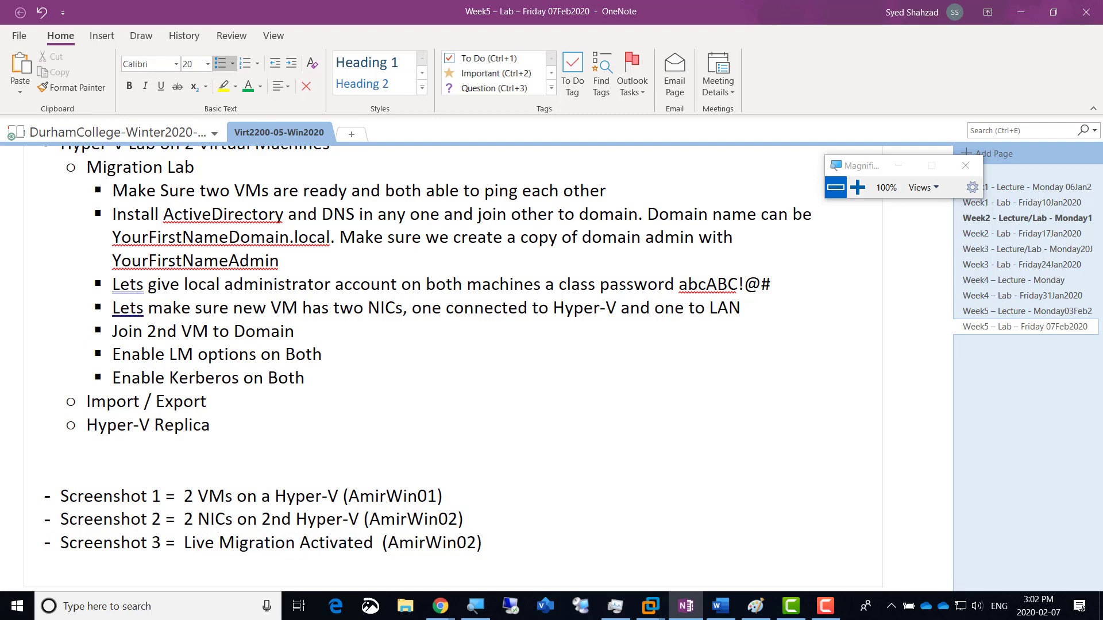
type("Machine")
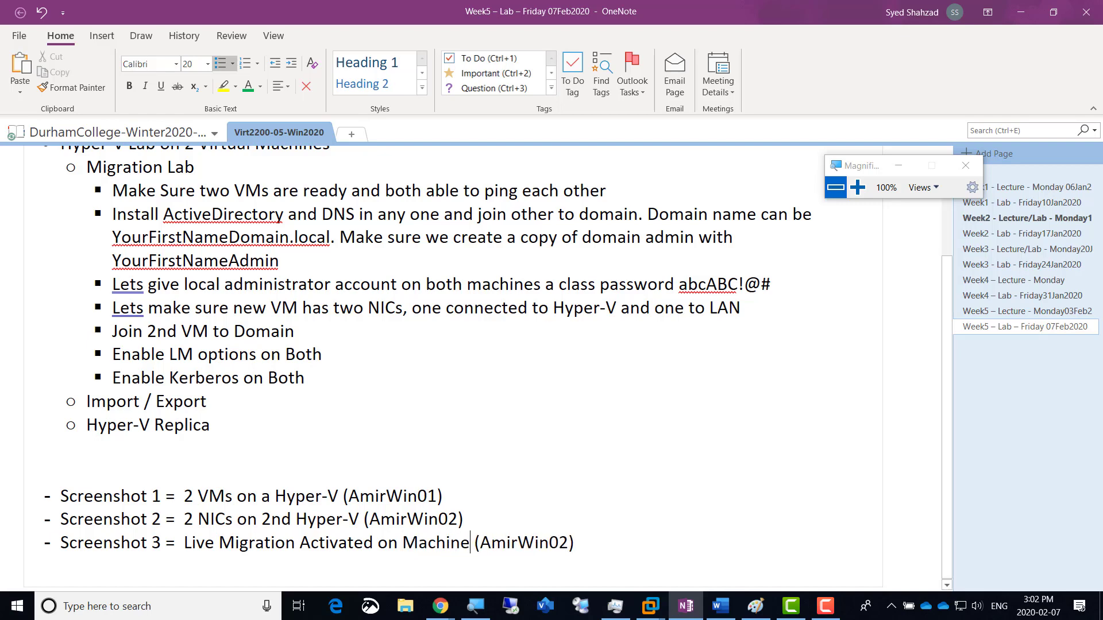
type("2")
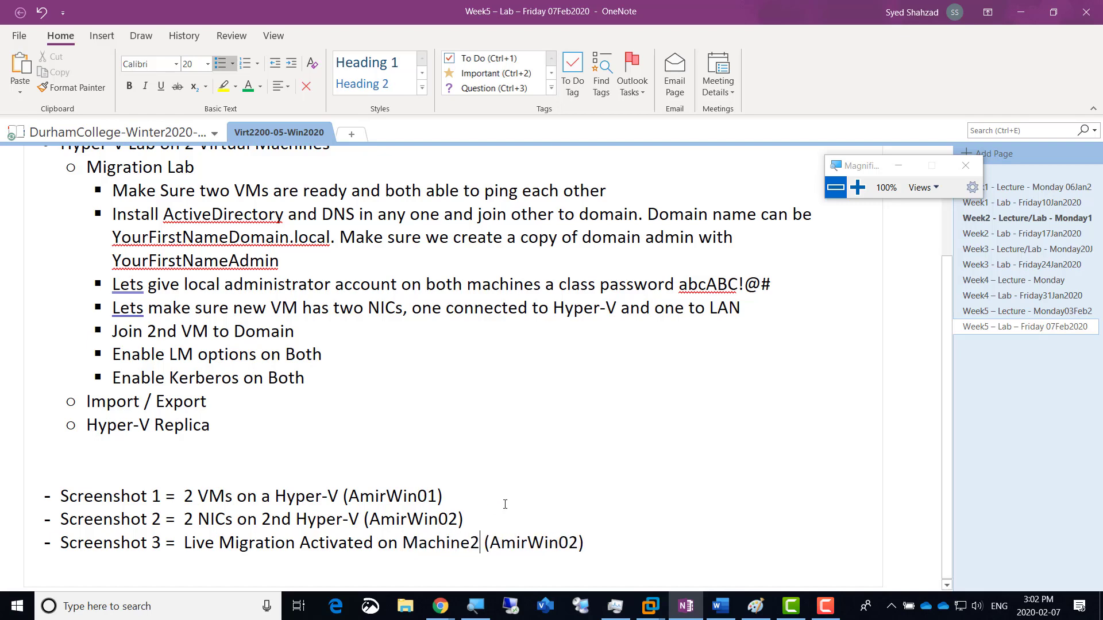
left_click(589, 544)
key("Return")
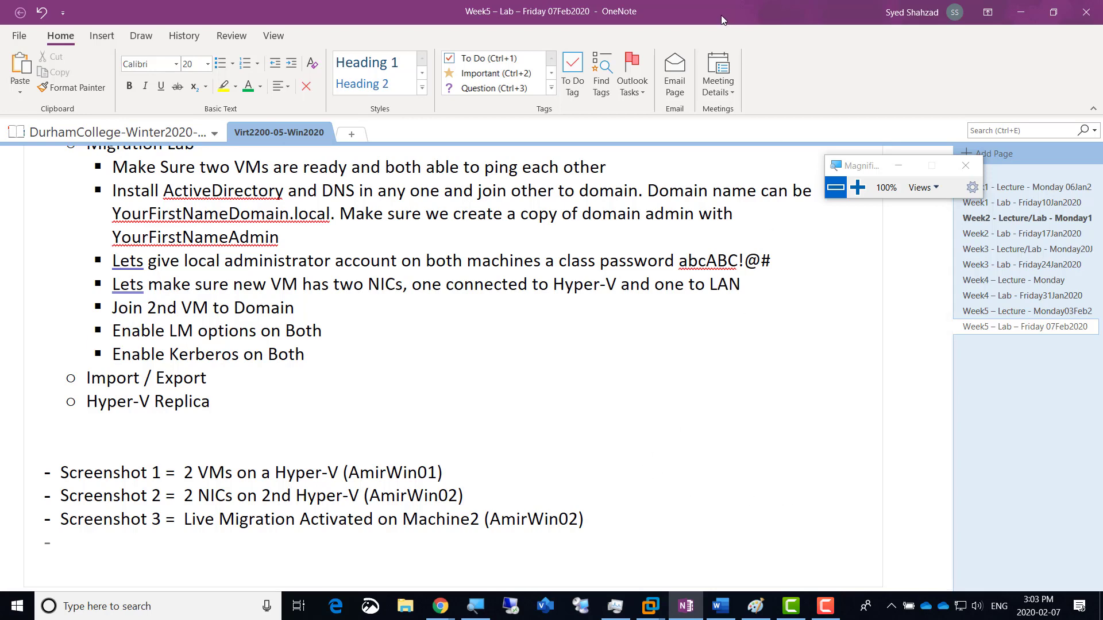
key("alt")
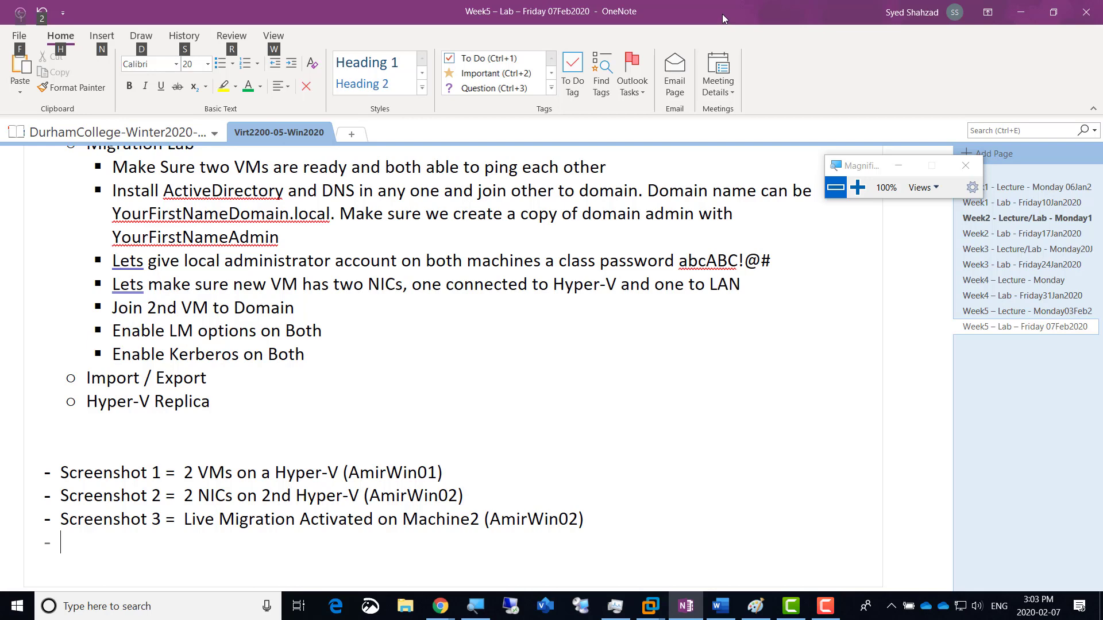
key("alt+Tab")
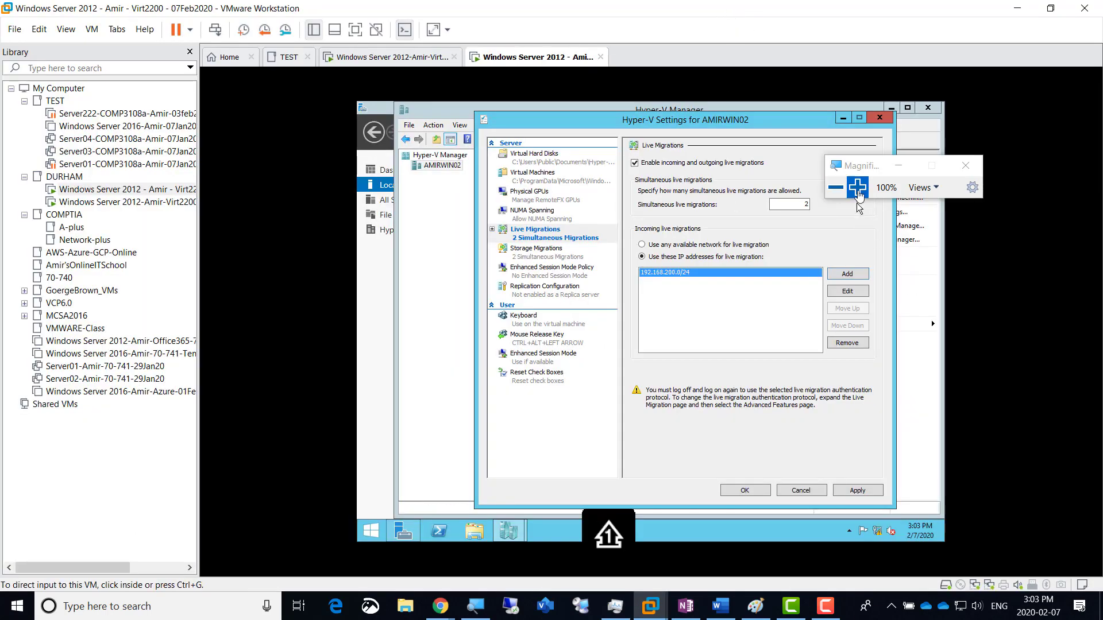
Step: Expand Live Migrations and show Advanced Features, currently CredSSP authentication with Compression
left_click(857, 187)
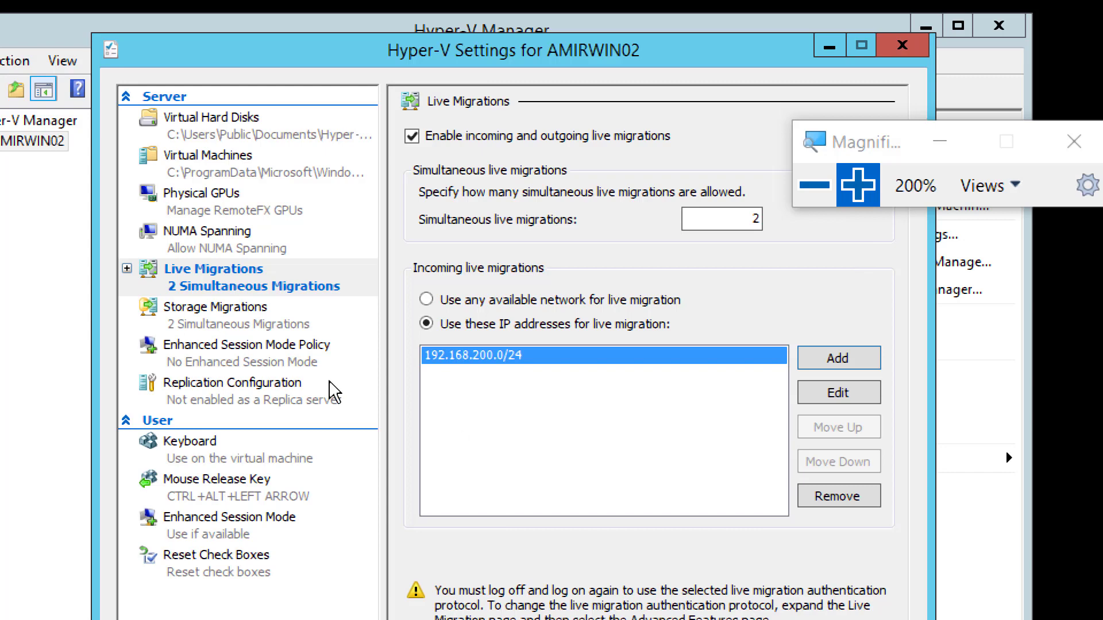
left_click(128, 269)
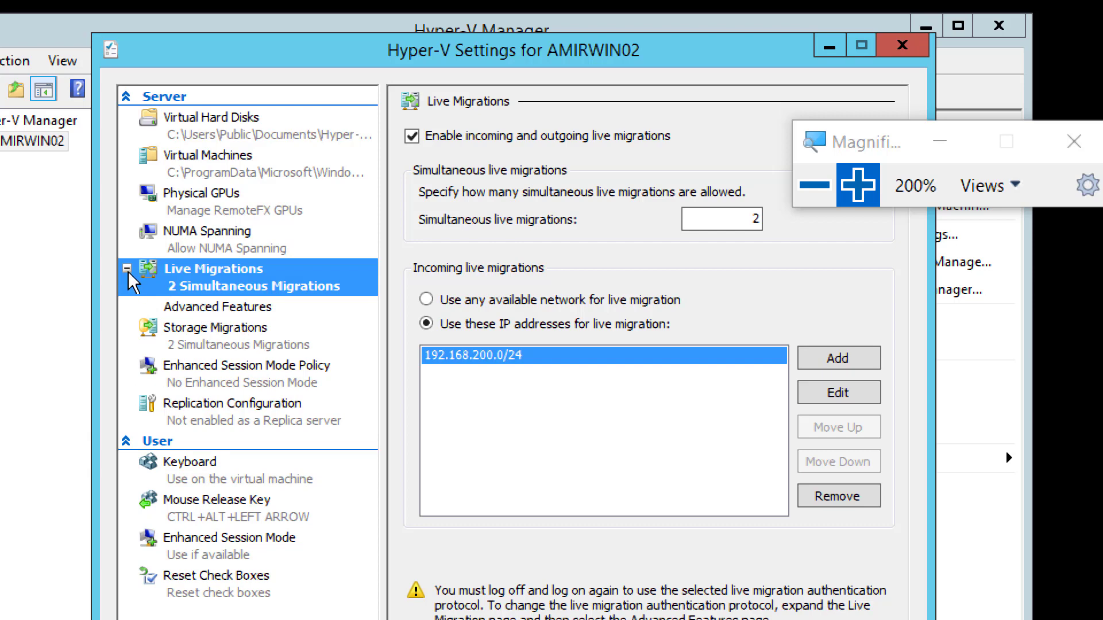
left_click(210, 312)
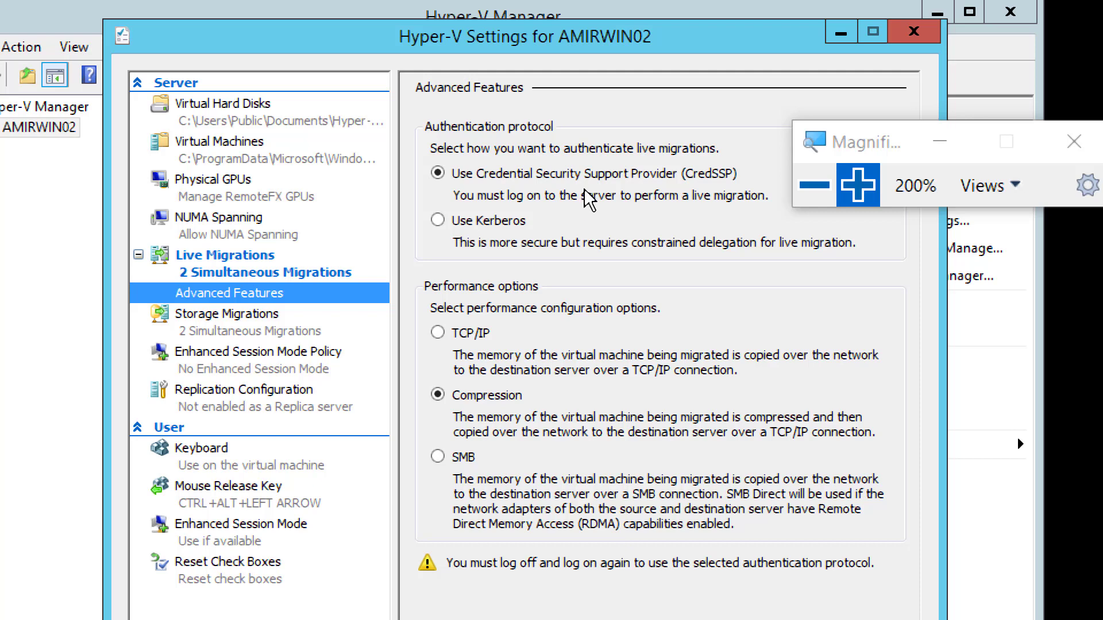
Step: Choose Kerberos as the live migration authentication protocol, keeping Compression
left_click(478, 224)
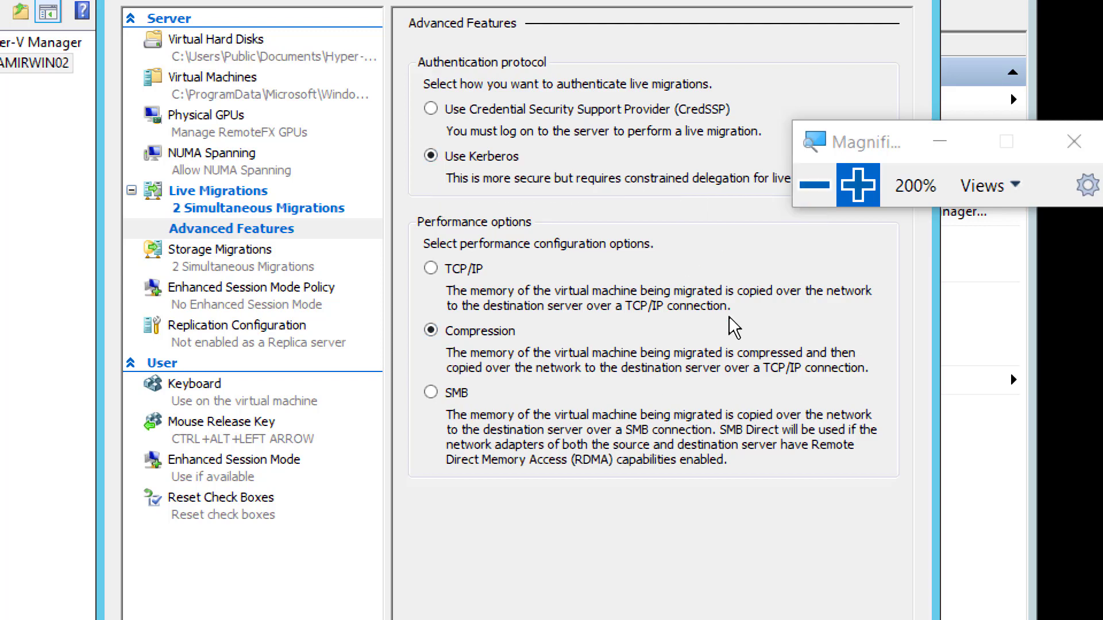
Step: Apply the Kerberos setting and see it fail because AMIRWIN02 is not domain-joined
left_click(830, 187)
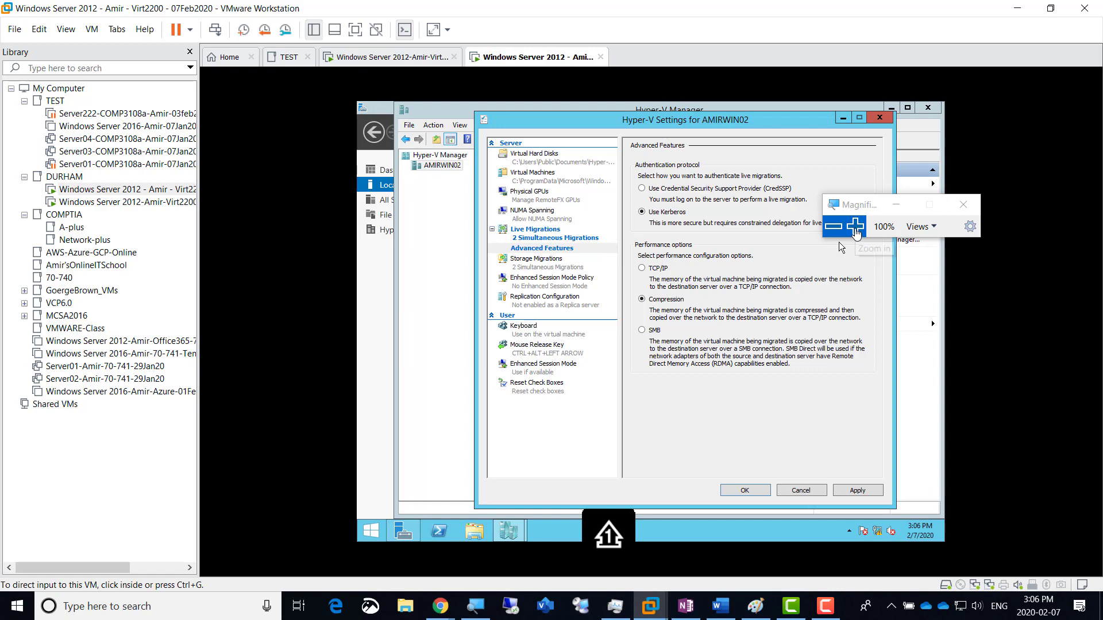
left_click(854, 229)
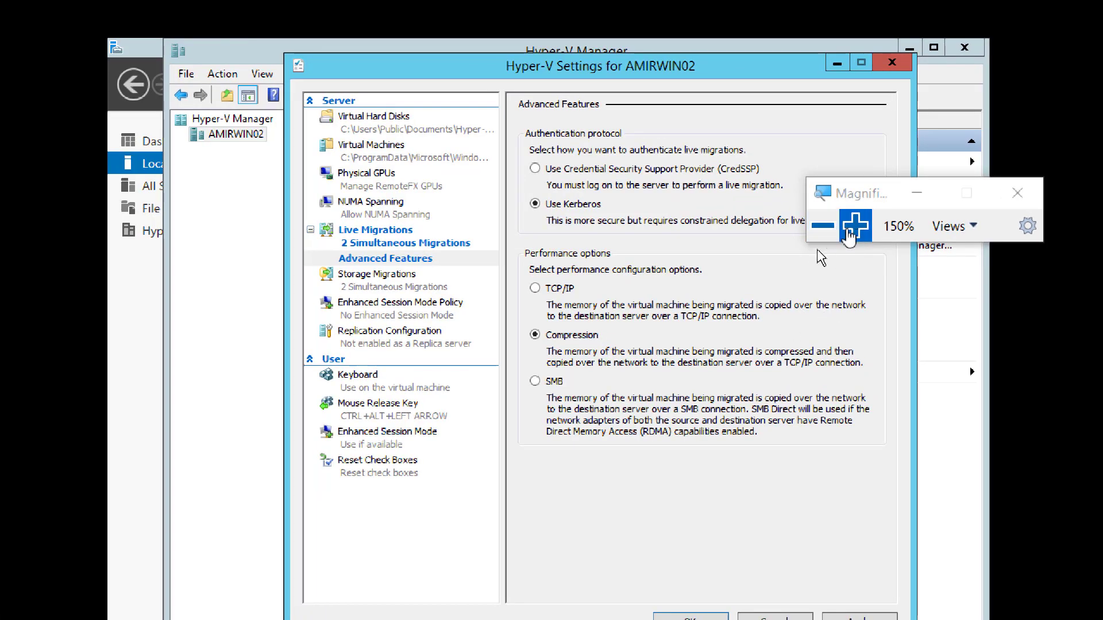
left_click(849, 230)
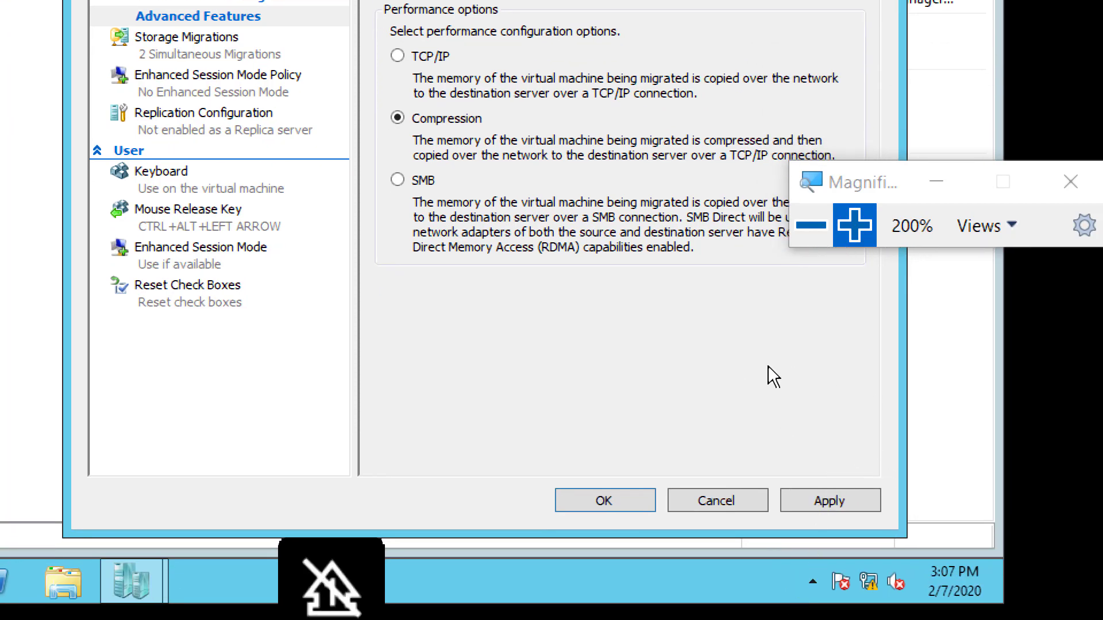
left_click(830, 502)
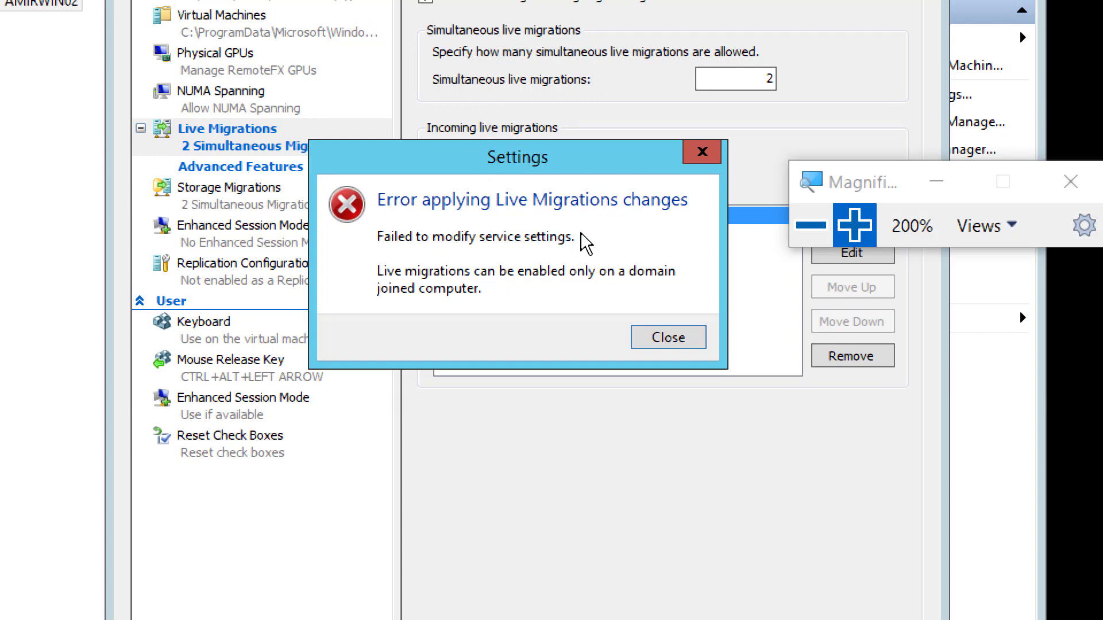
left_click(805, 232)
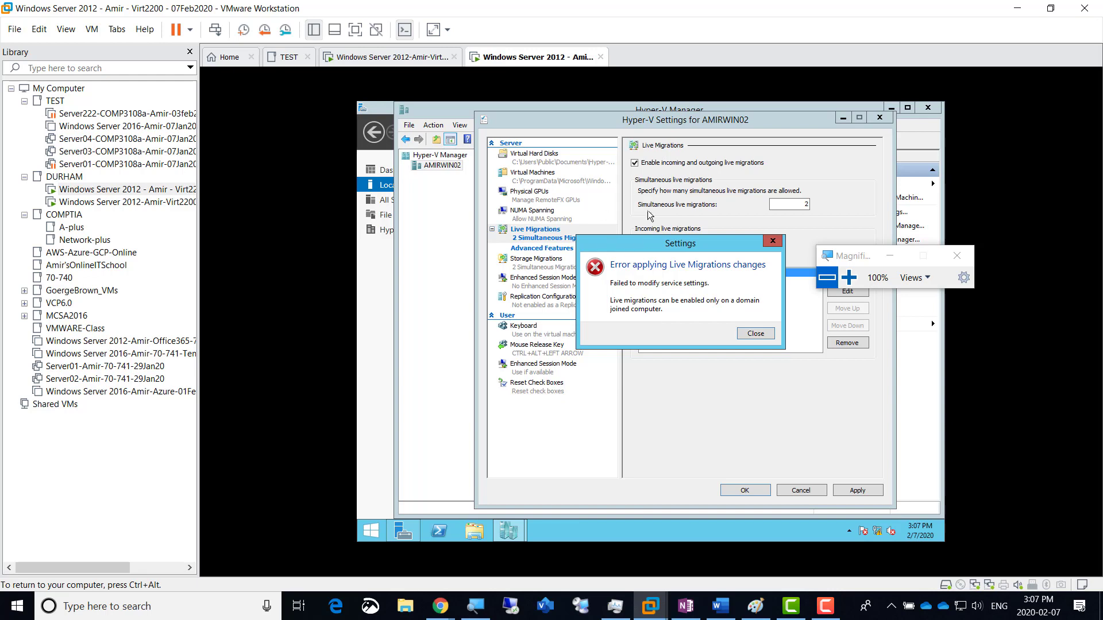
Step: Go to the Windows Server 2012-Amir-Virt2200-10Jan20 VM tab and capture input in its Server Manager
left_click(381, 60)
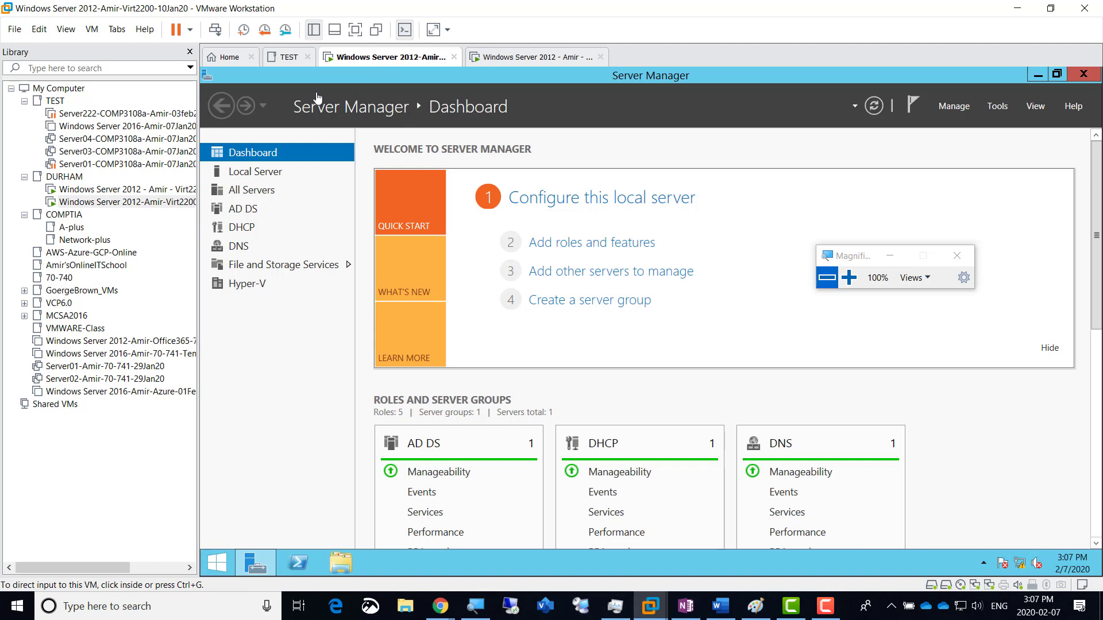
left_click(276, 342)
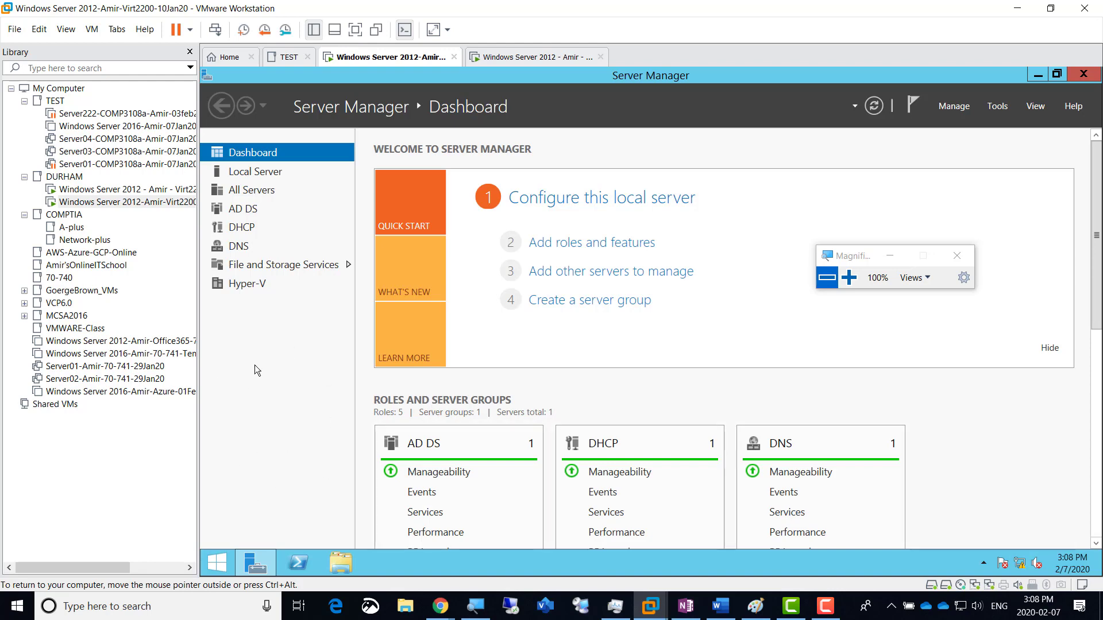
Step: Launch Active Directory Users and Computers and show the AmirDomain.local Users container
left_click(999, 107)
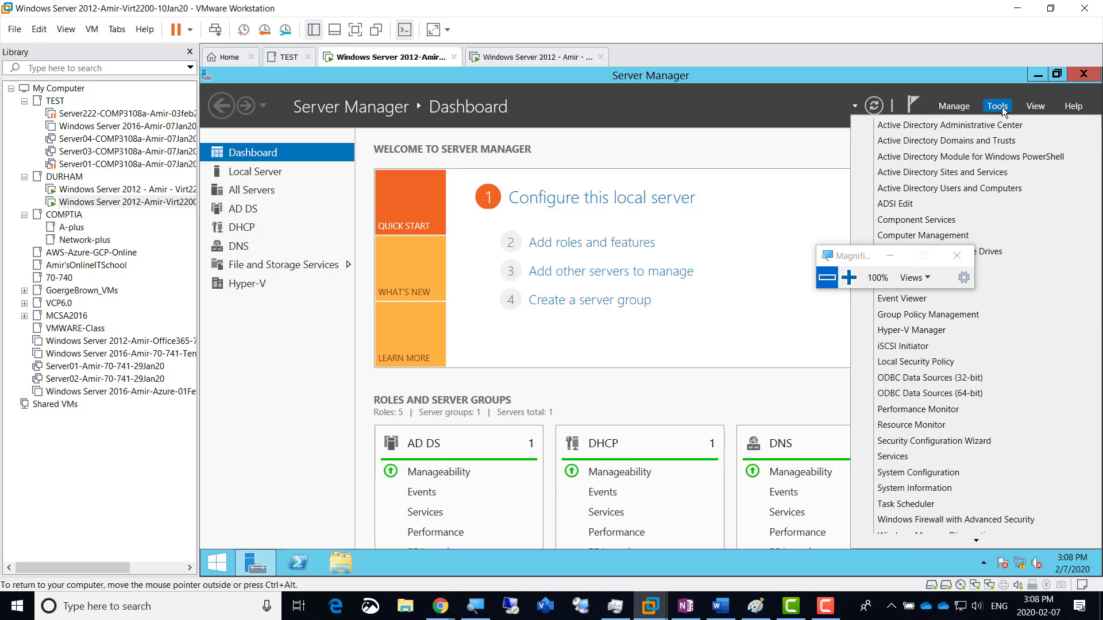
left_click(976, 189)
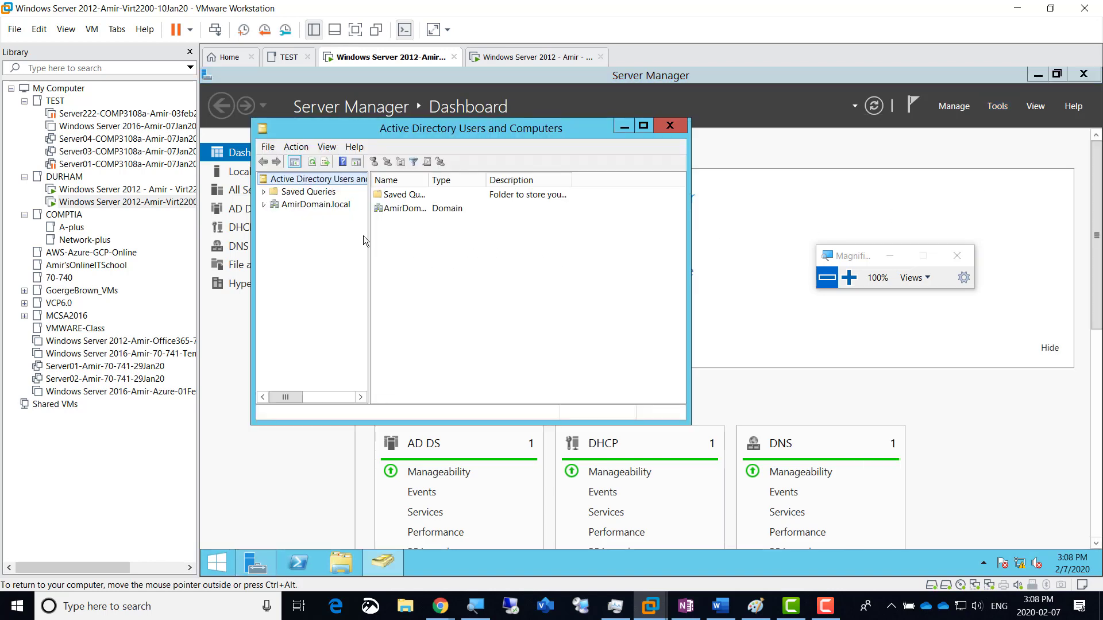
left_click(264, 205)
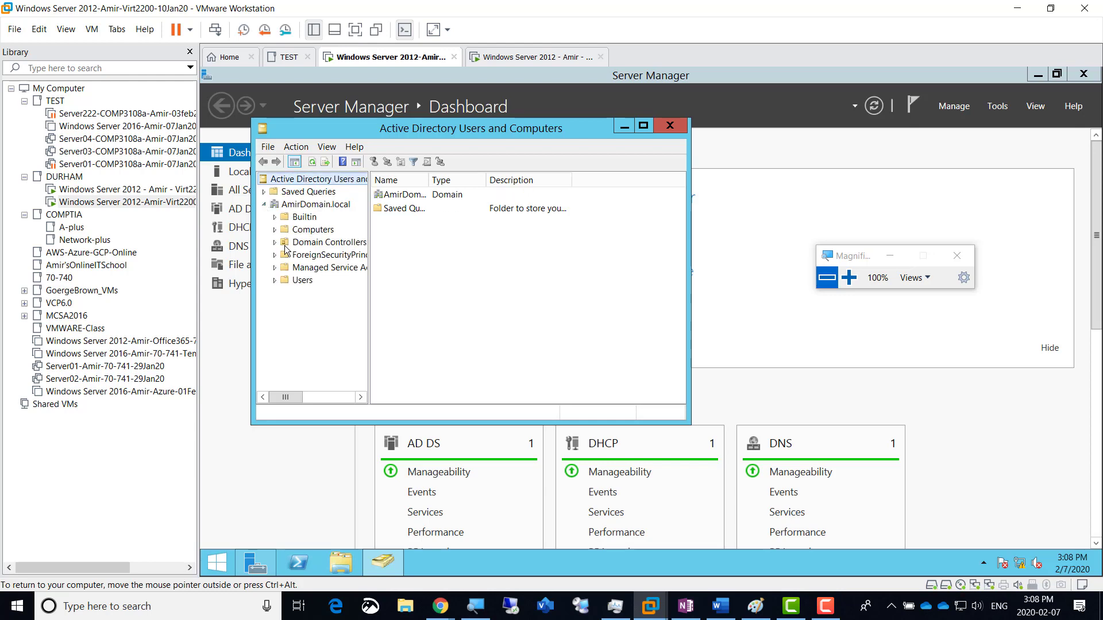
left_click(301, 282)
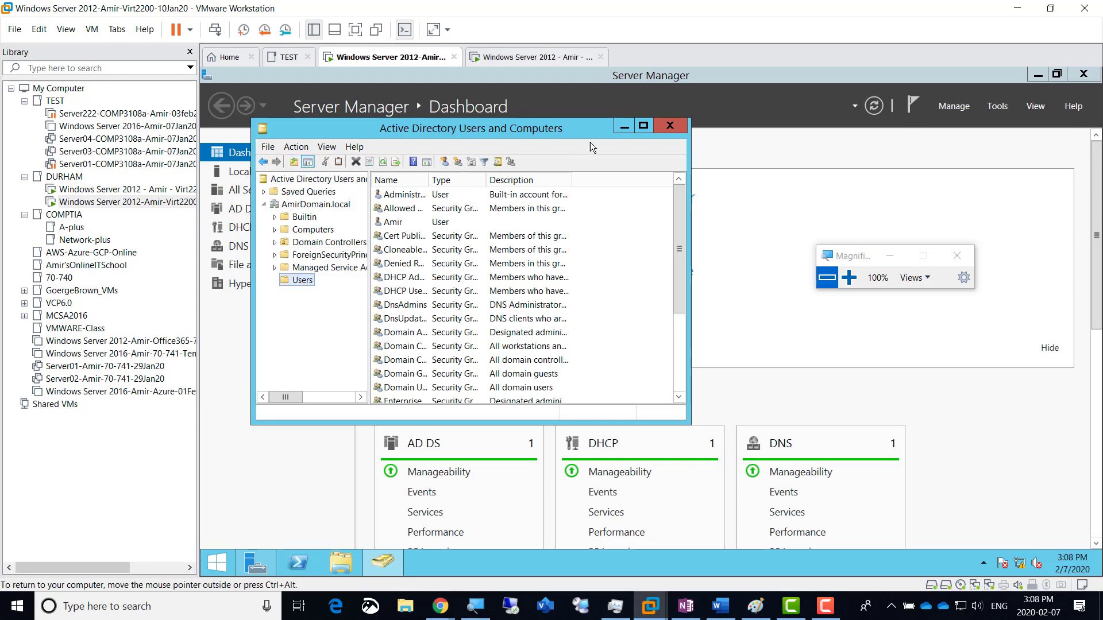
Step: Maximize the window, widen the Name column and tree pane, and bring up the Administrator account's actions
left_click(645, 126)
left_click(849, 278)
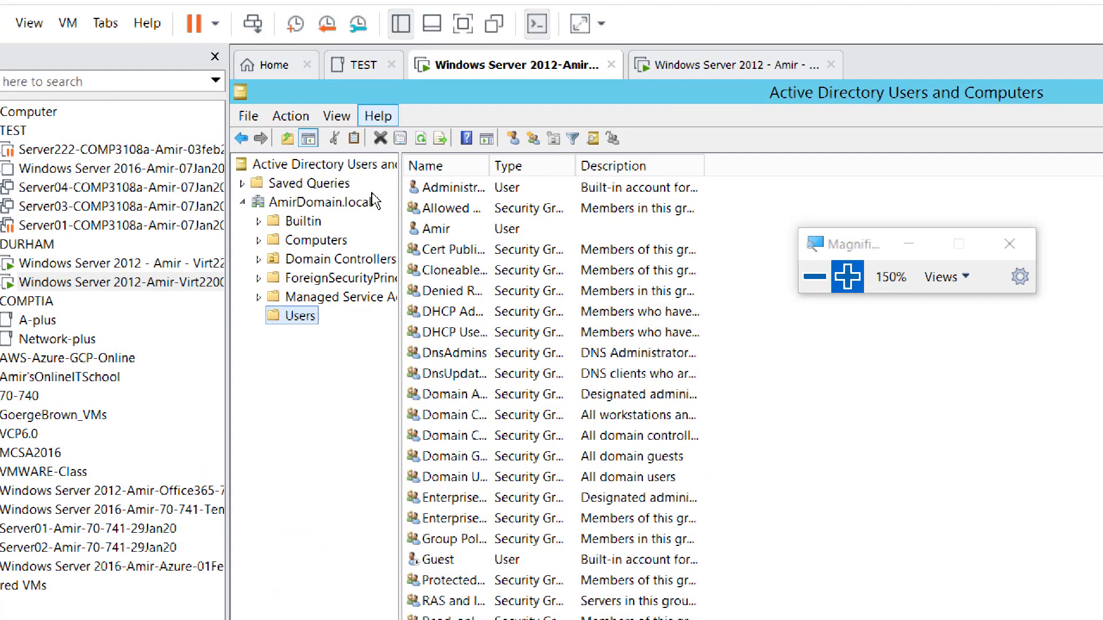
double_click(489, 165)
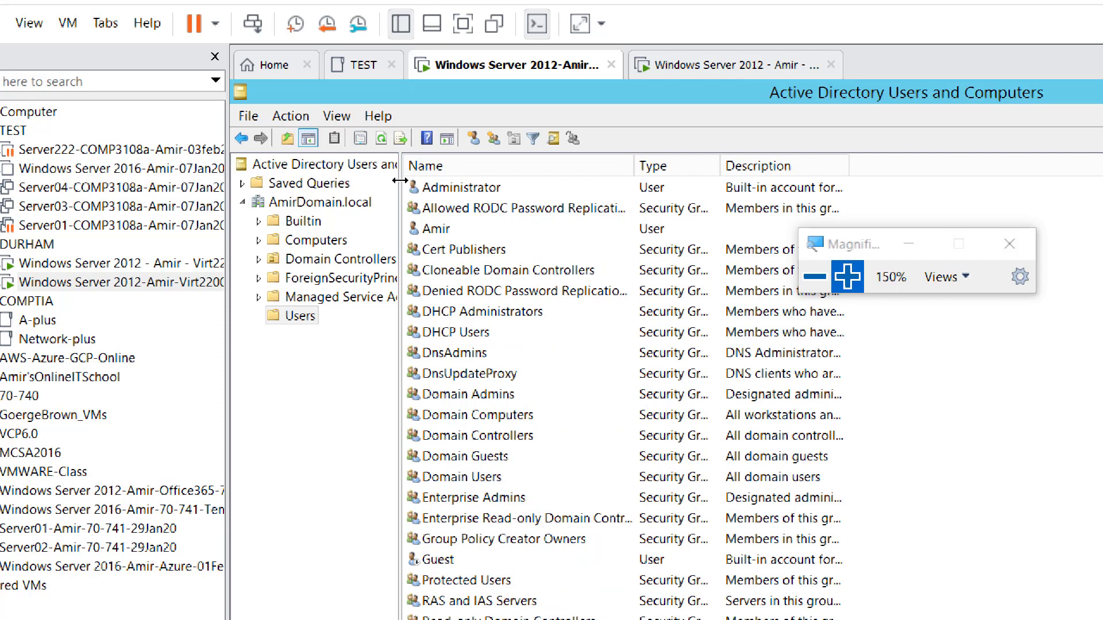
left_click_drag(400, 181, 458, 180)
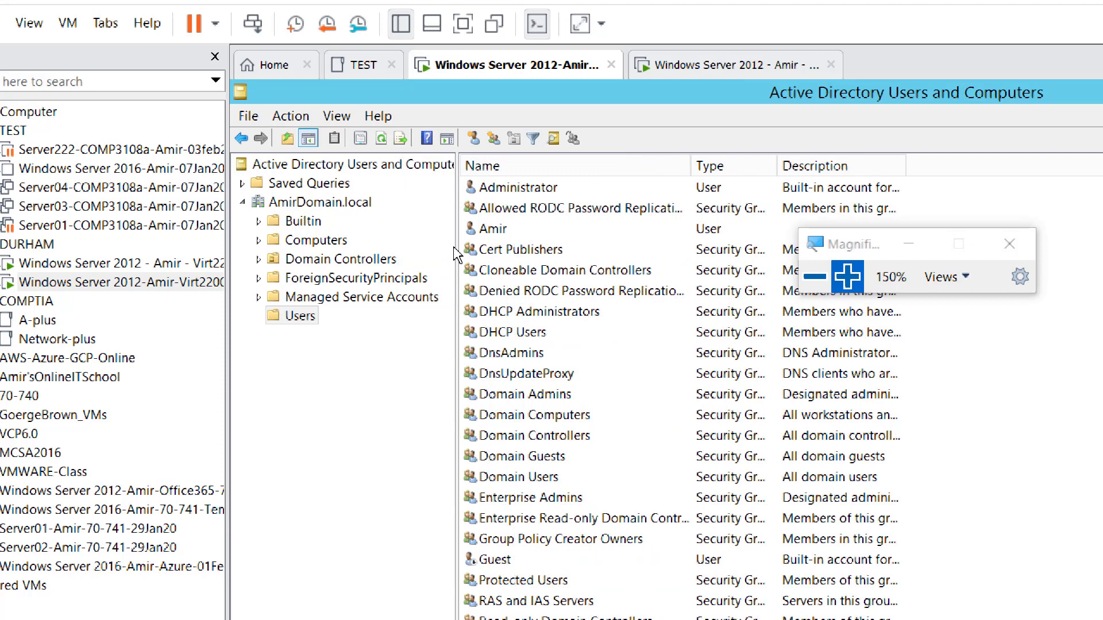
left_click(551, 192)
right_click(551, 196)
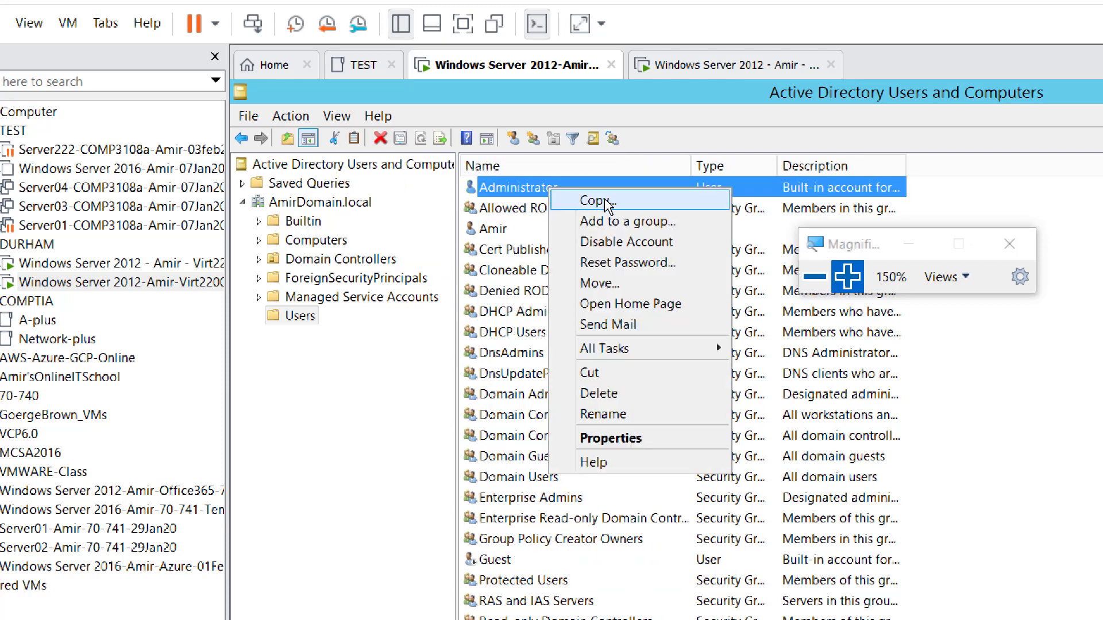
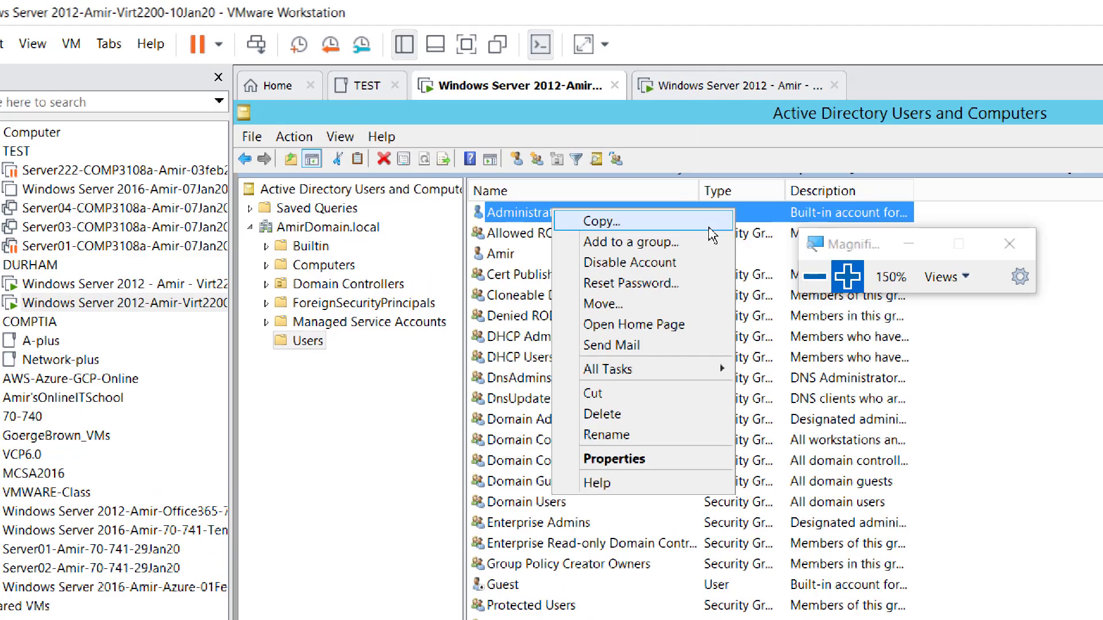
Step: Start a new user copied from the Administrator account, keeping the domain tree visible
left_click(815, 277)
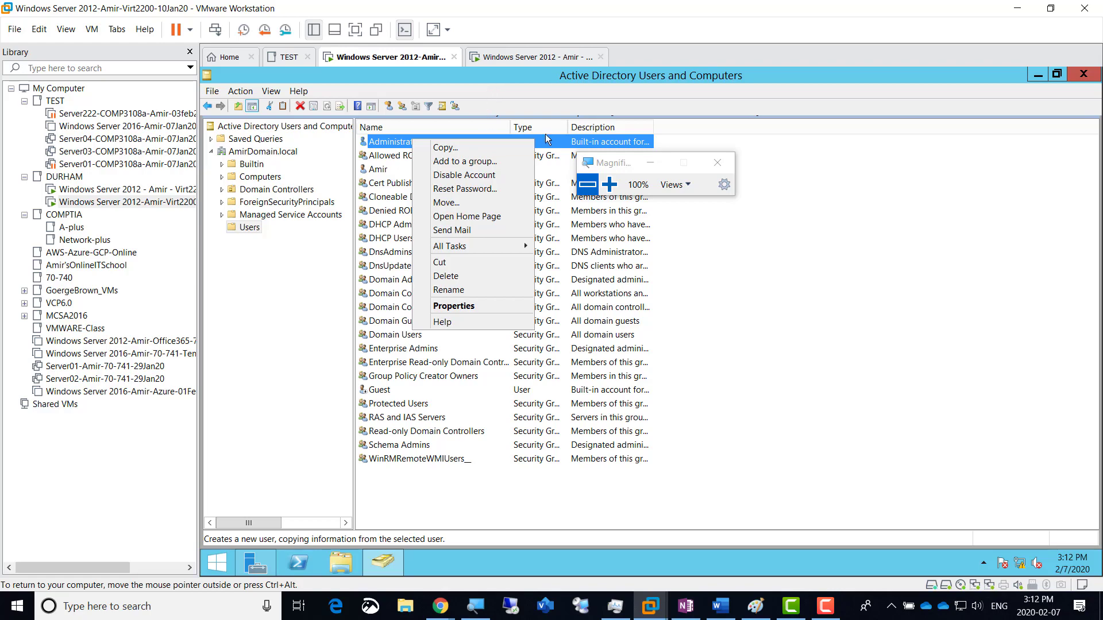
left_click(609, 184)
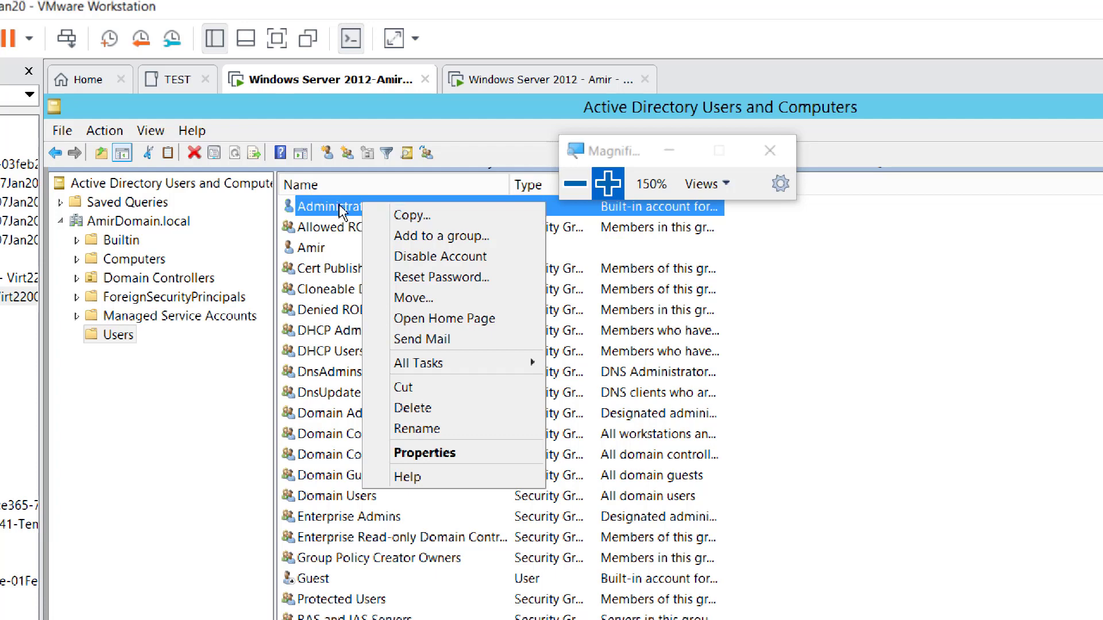
left_click(427, 220)
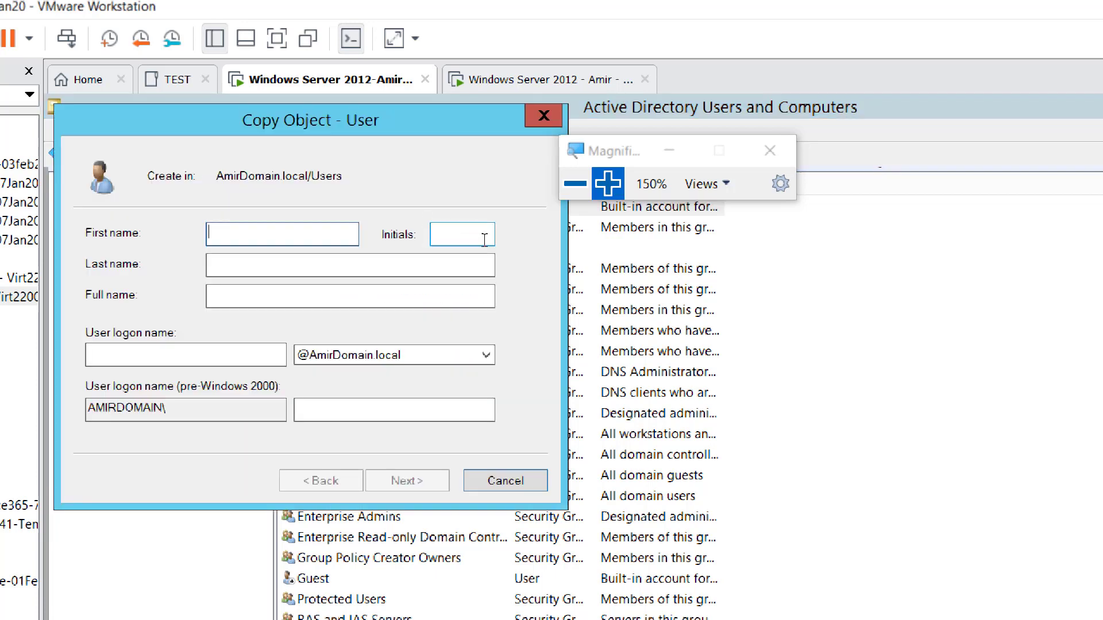
left_click_drag(343, 125, 677, 127)
left_click_drag(629, 157, 919, 117)
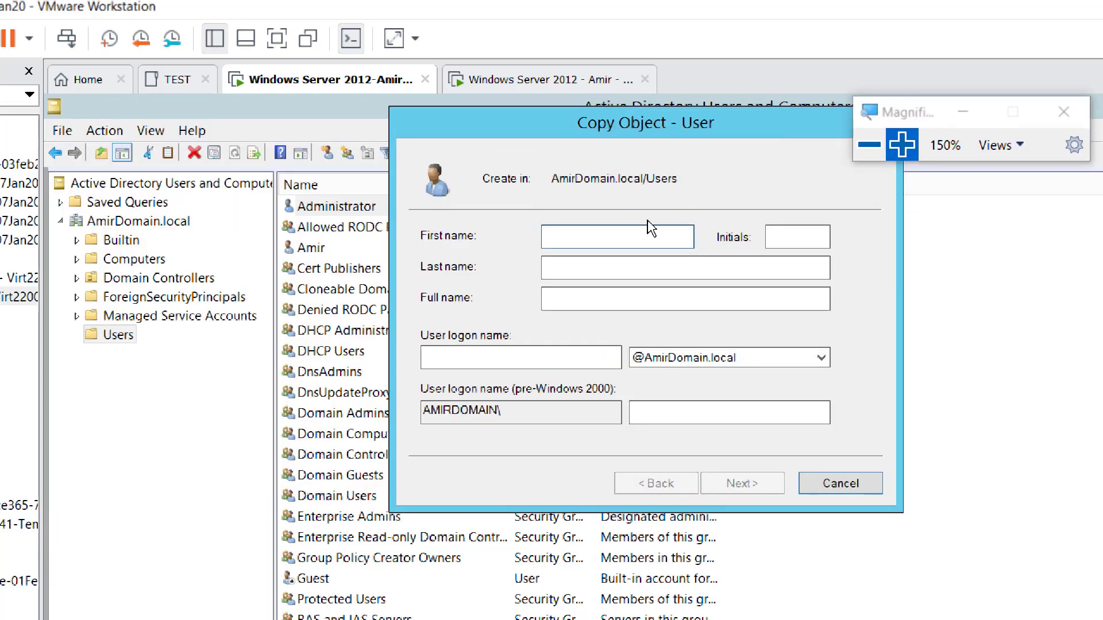
Step: Enter AmirAdmin as the first name and paste it as the user logon name
type("AmirAdmin")
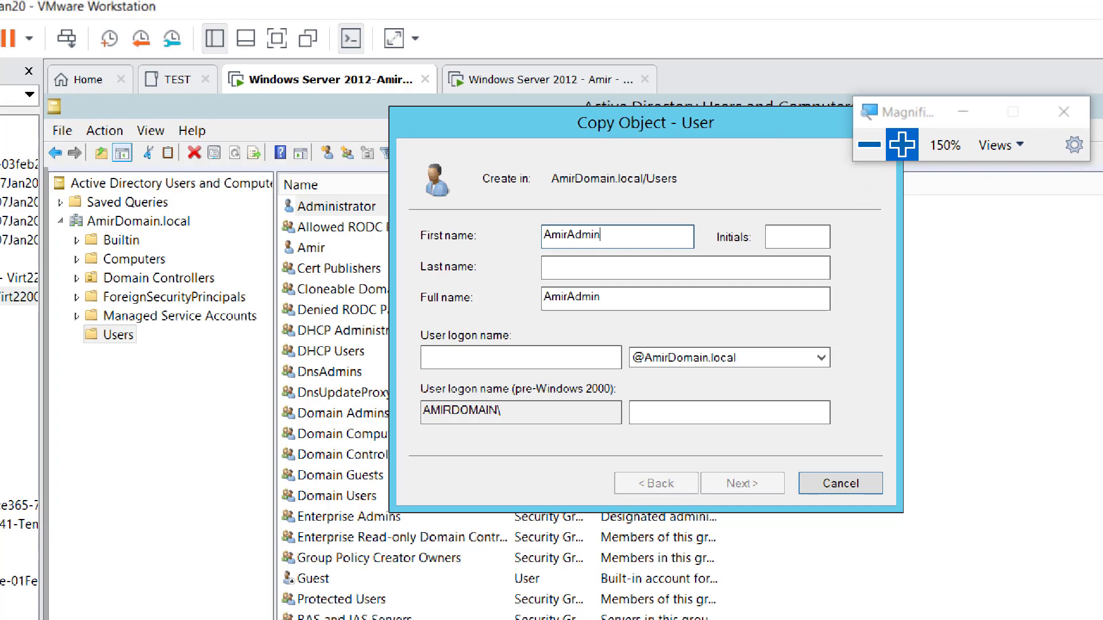
key("ctrl+a")
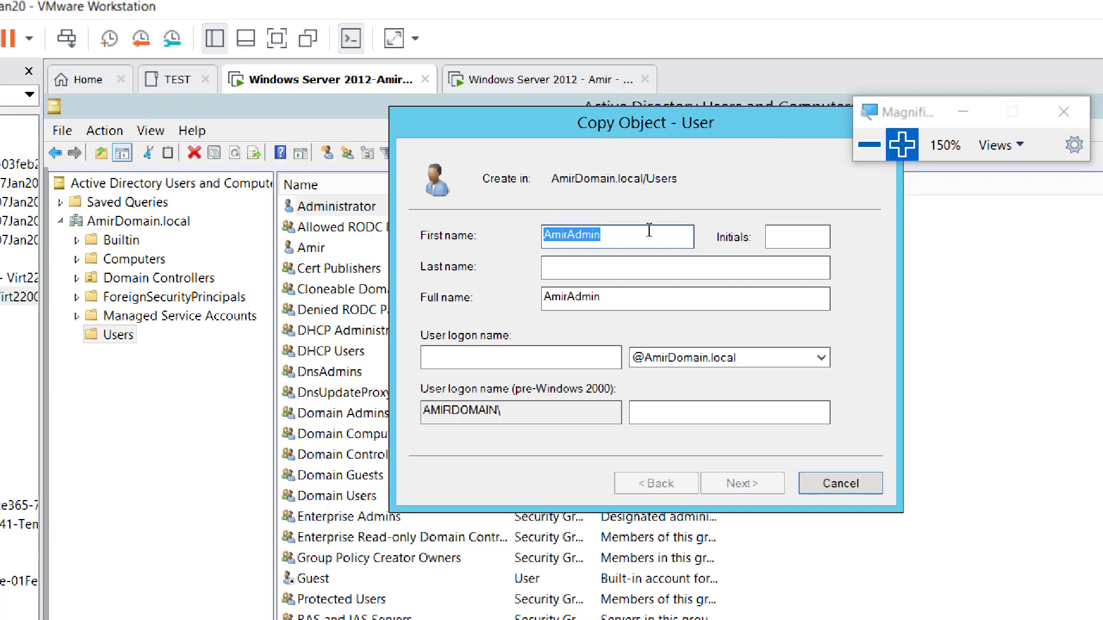
right_click(487, 358)
left_click(534, 434)
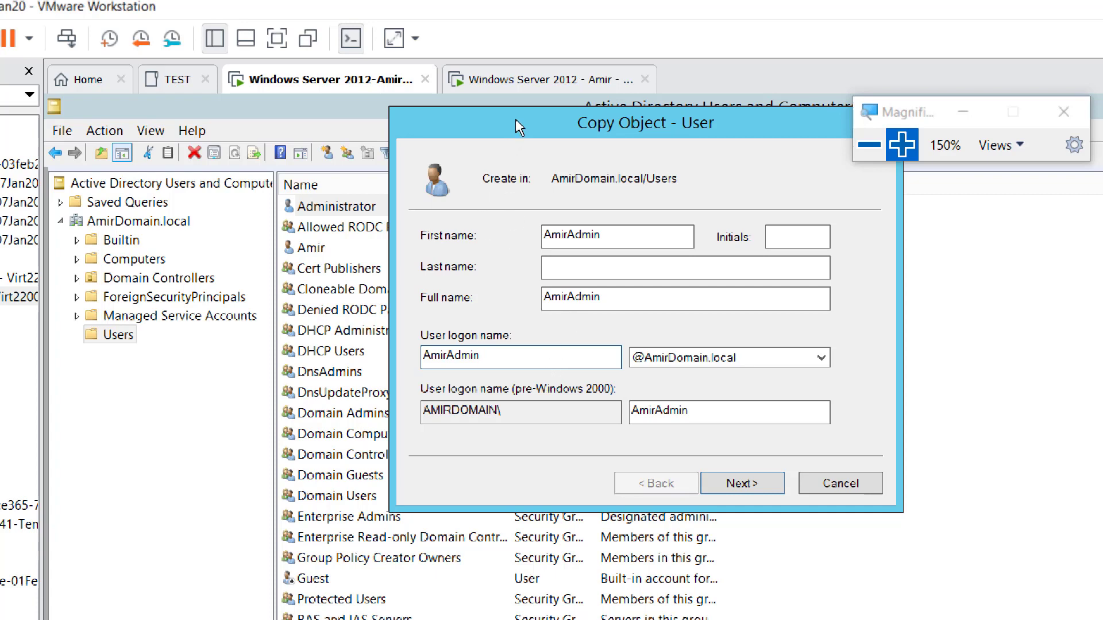
mouse_move(515, 119)
left_mouse_down()
mouse_move(558, 110)
mouse_move(520, 119)
left_mouse_up()
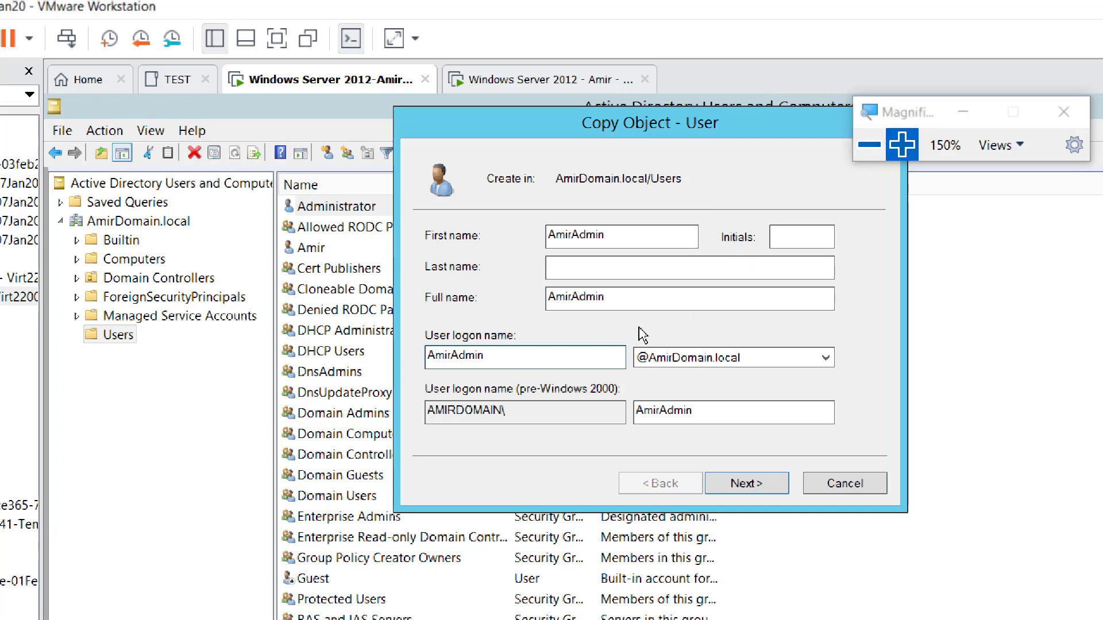
Step: Enter and confirm the account password, then finish creating AmirAdmin
left_click(756, 492)
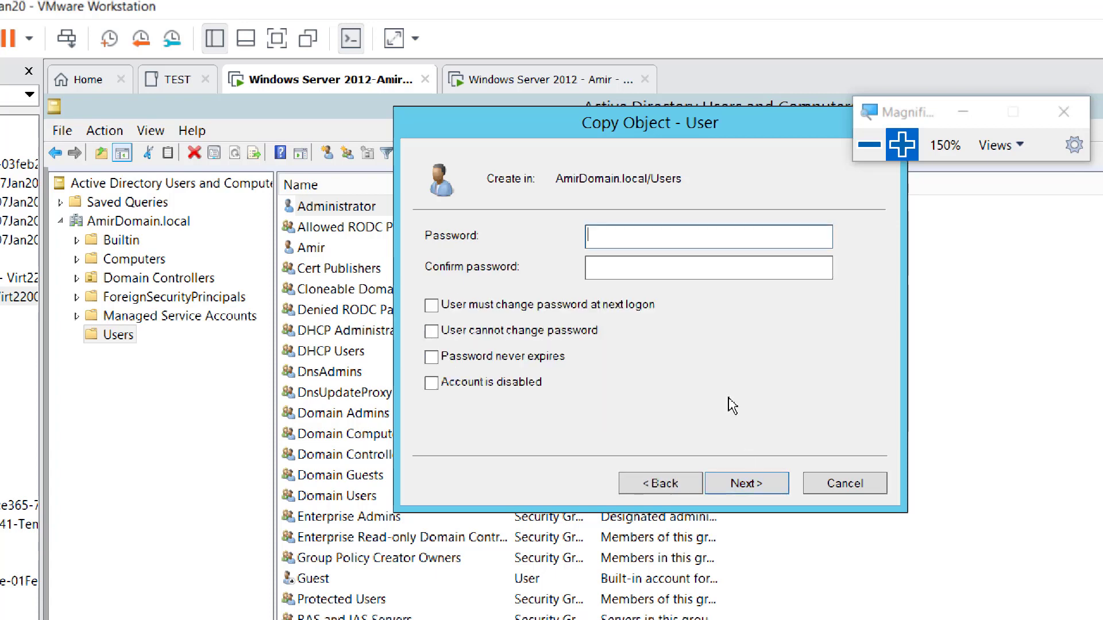
type("•")
key("Tab")
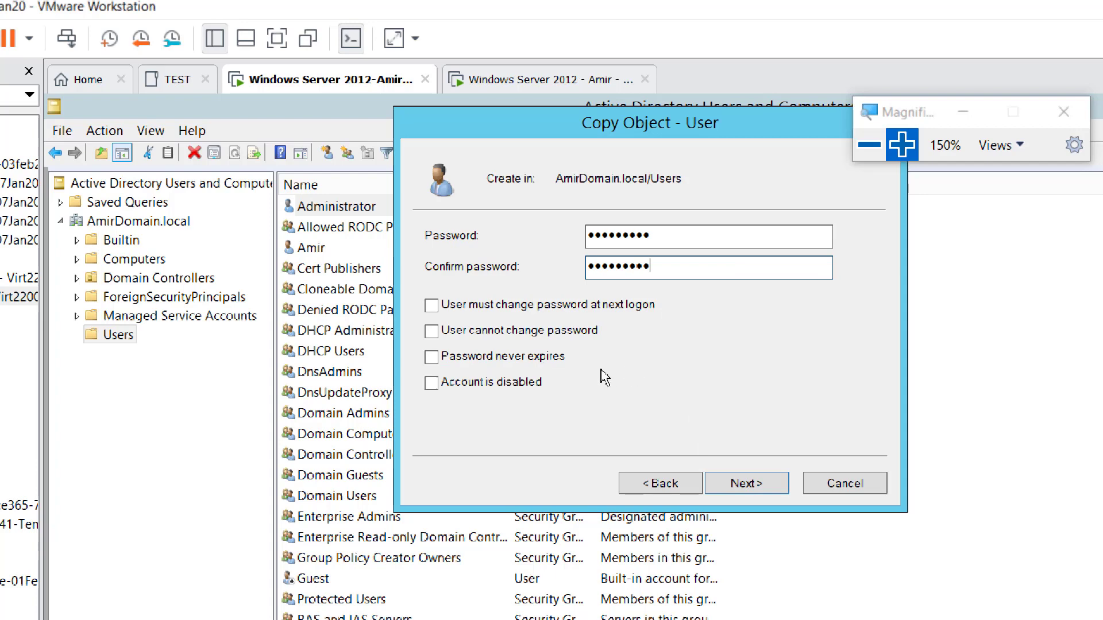
left_click(753, 492)
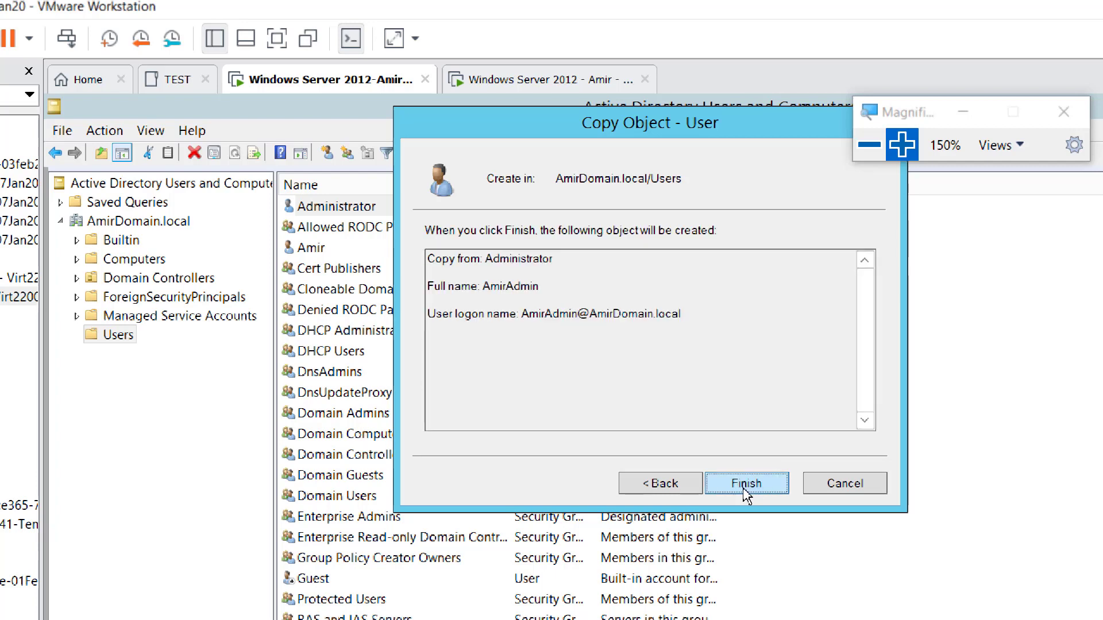
left_click(748, 485)
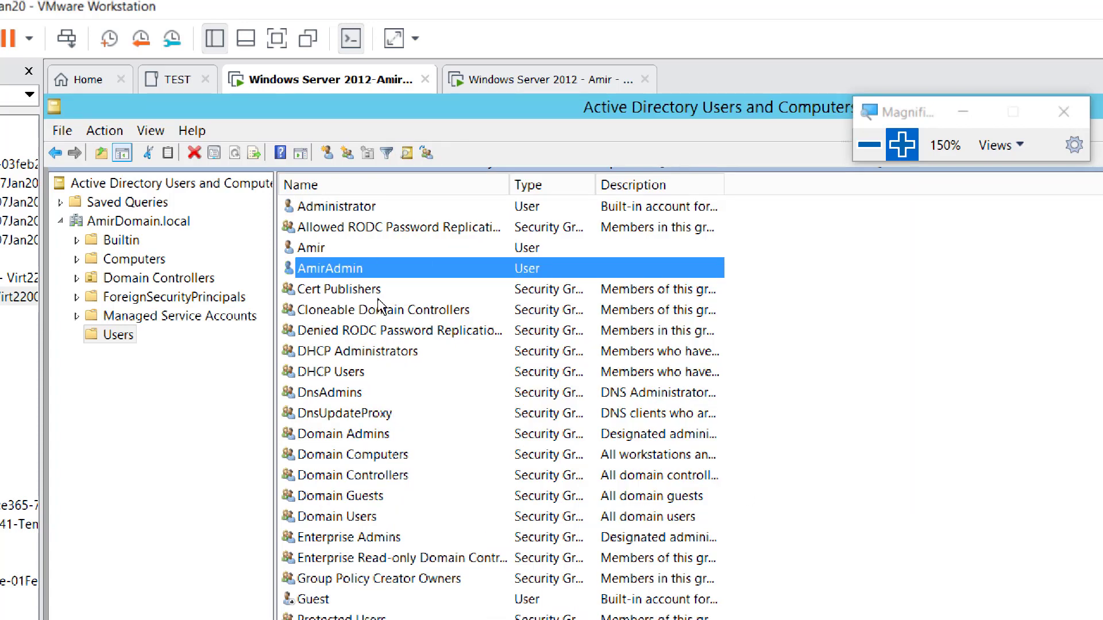
Step: Show AmirAdmin's Member Of groups with a widened Name column, magnifier back at 100%
double_click(324, 269)
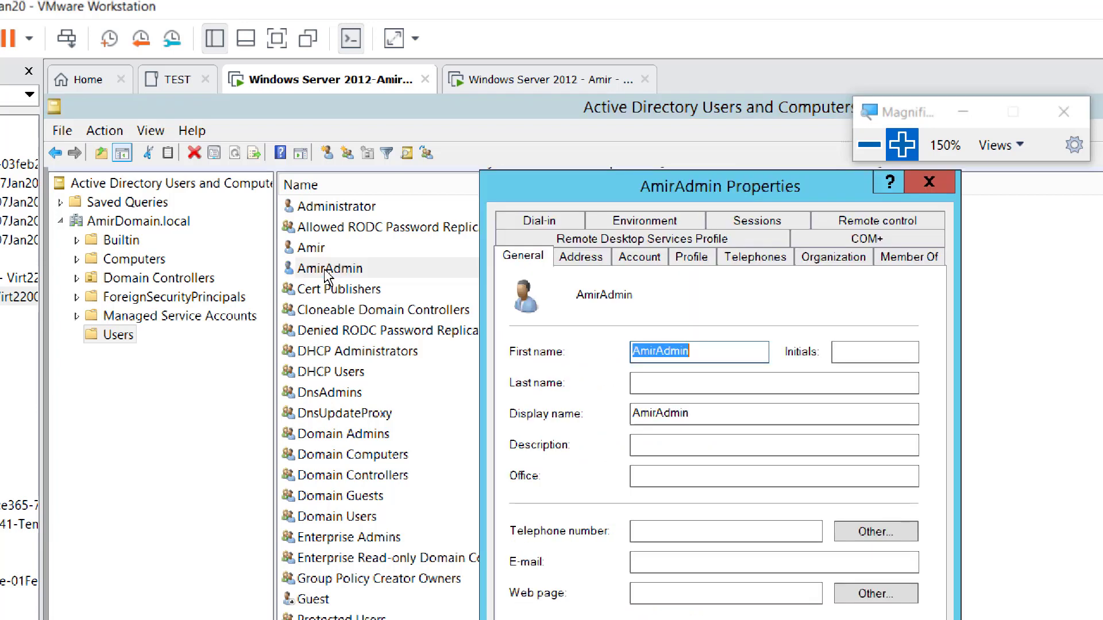
left_click(916, 262)
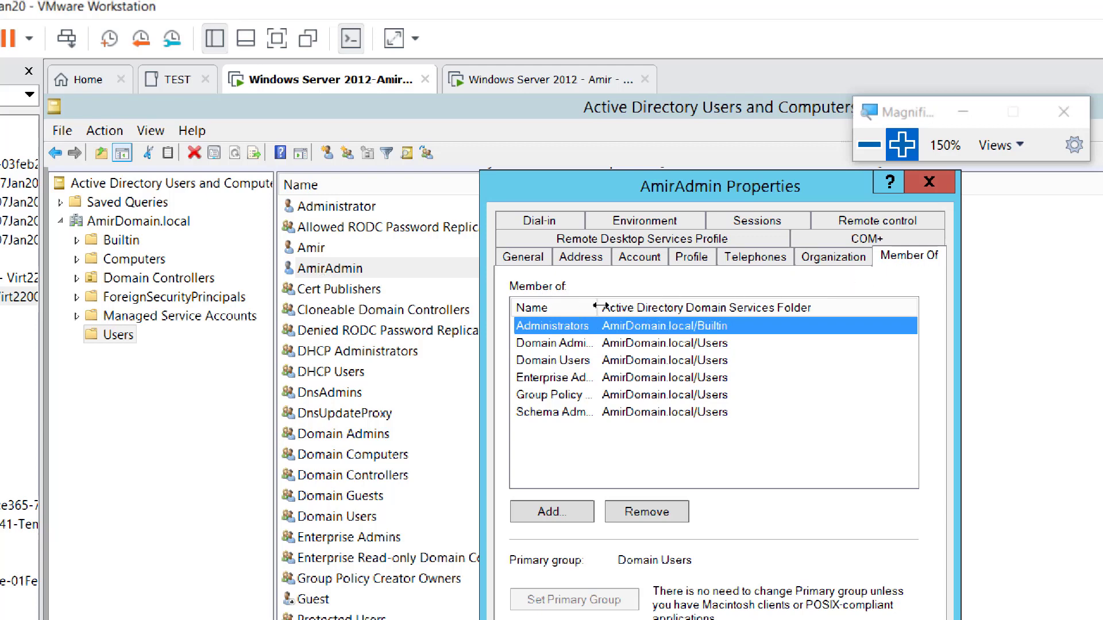
left_click_drag(598, 308, 655, 308)
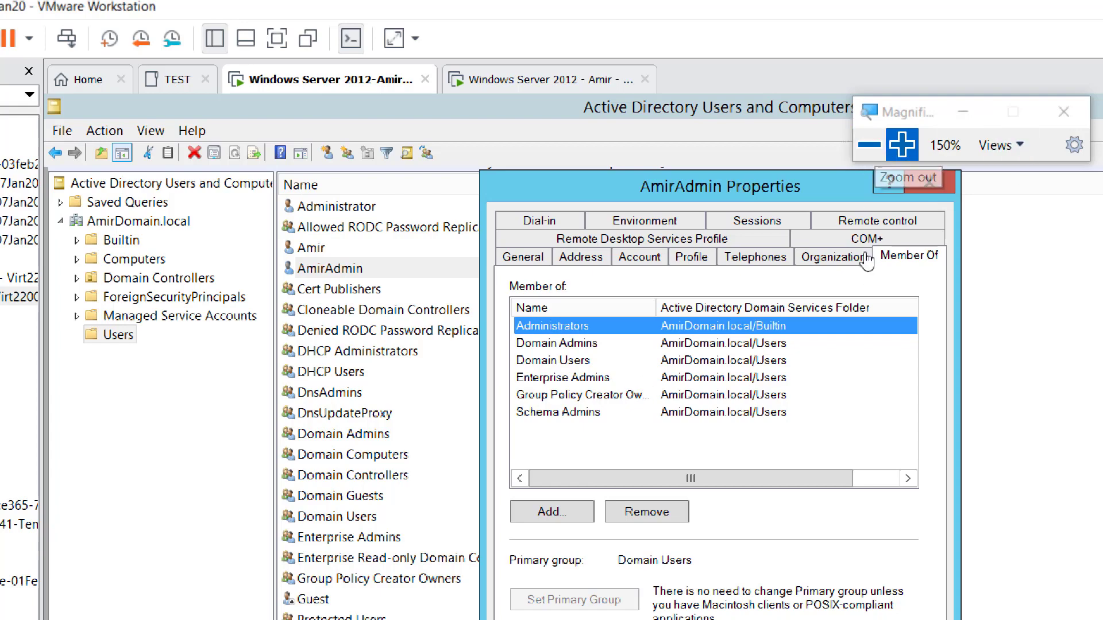
left_click(869, 145)
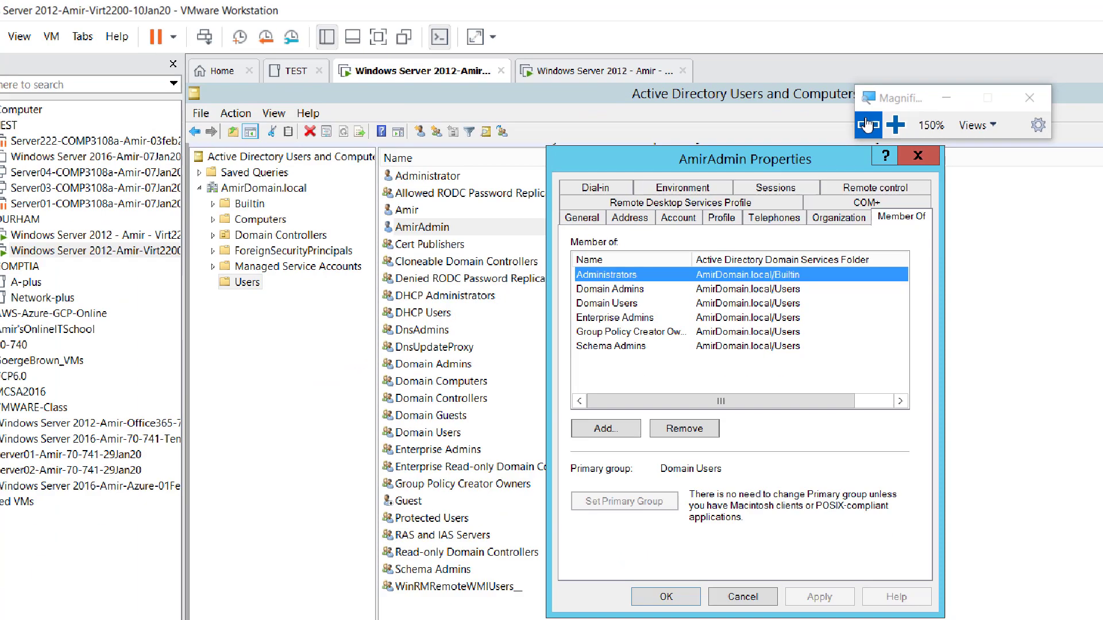
left_click(772, 101)
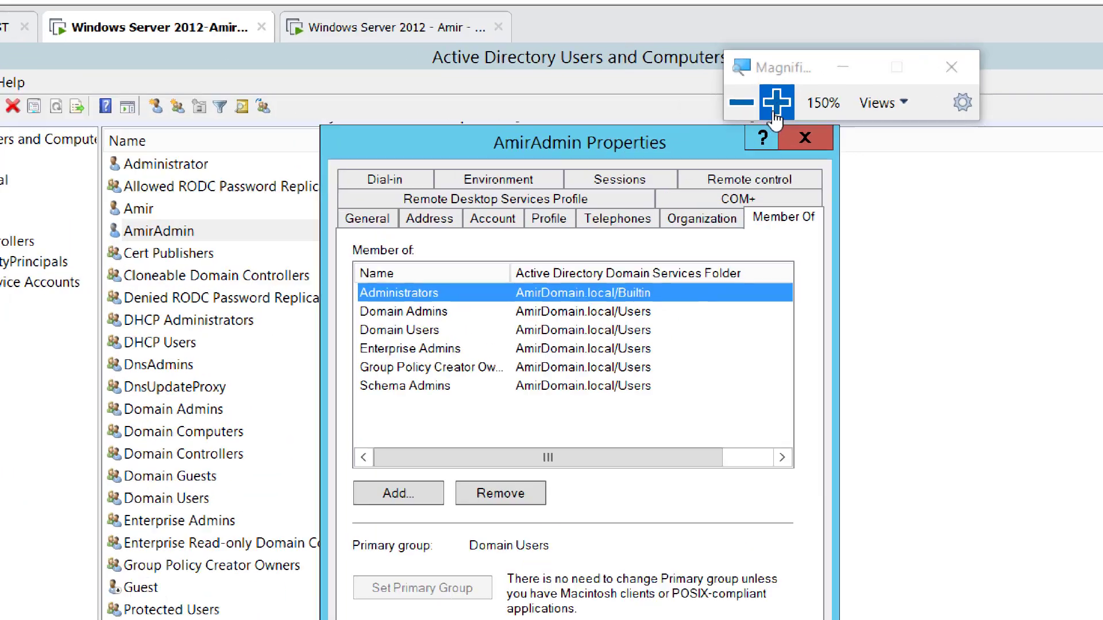
left_click(776, 103)
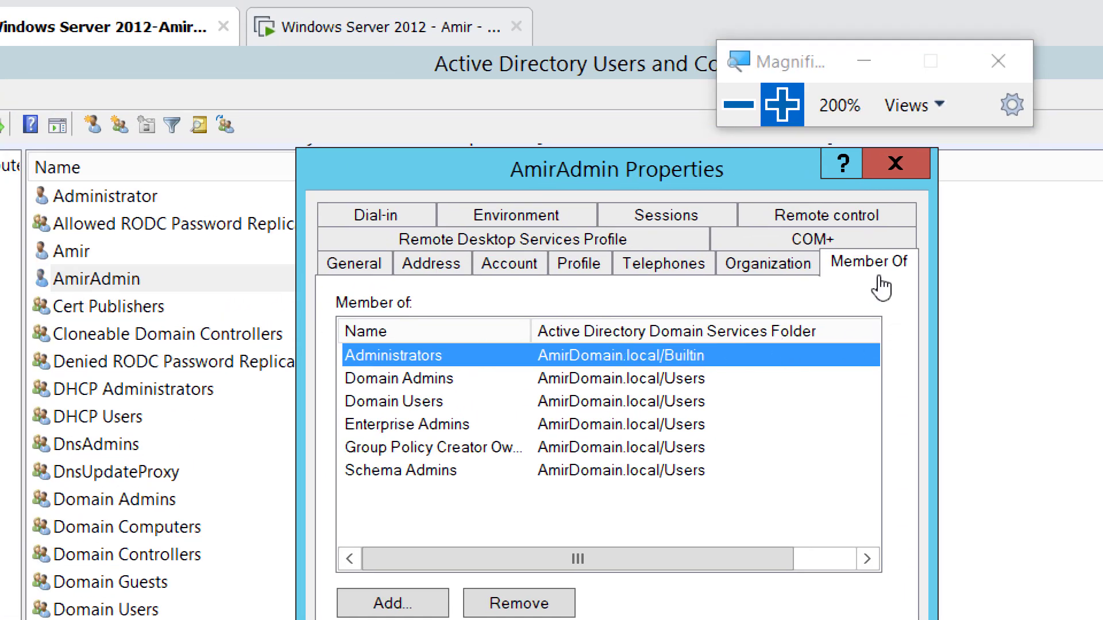
left_click(738, 115)
left_click(736, 109)
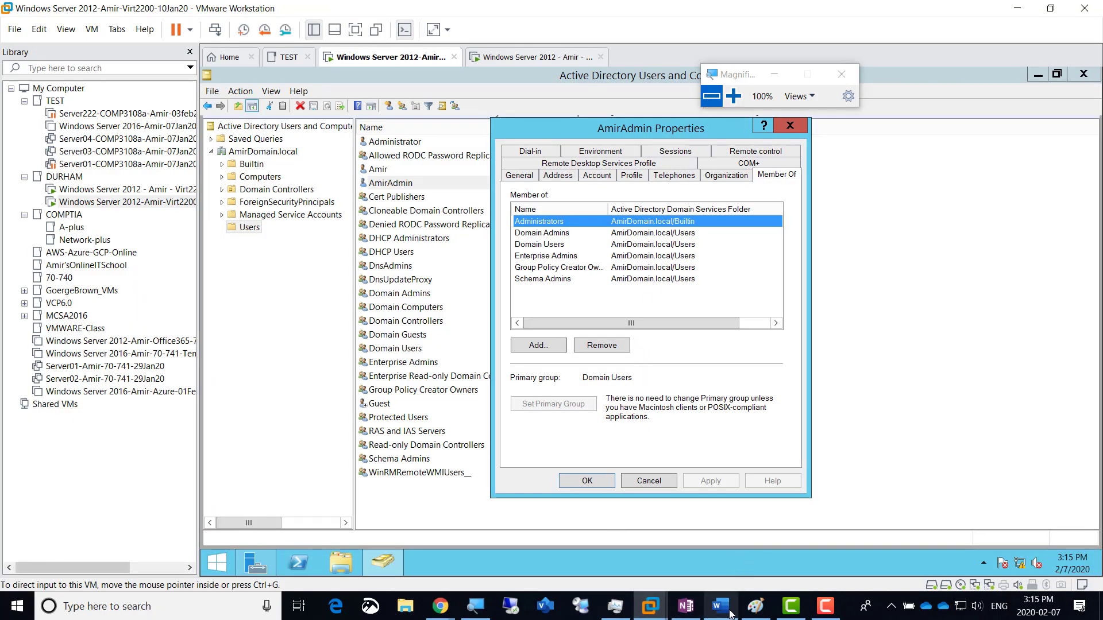
Step: In the OneNote lab notes, duplicate the Screenshot 3 line as Screenshot 4
left_click(685, 608)
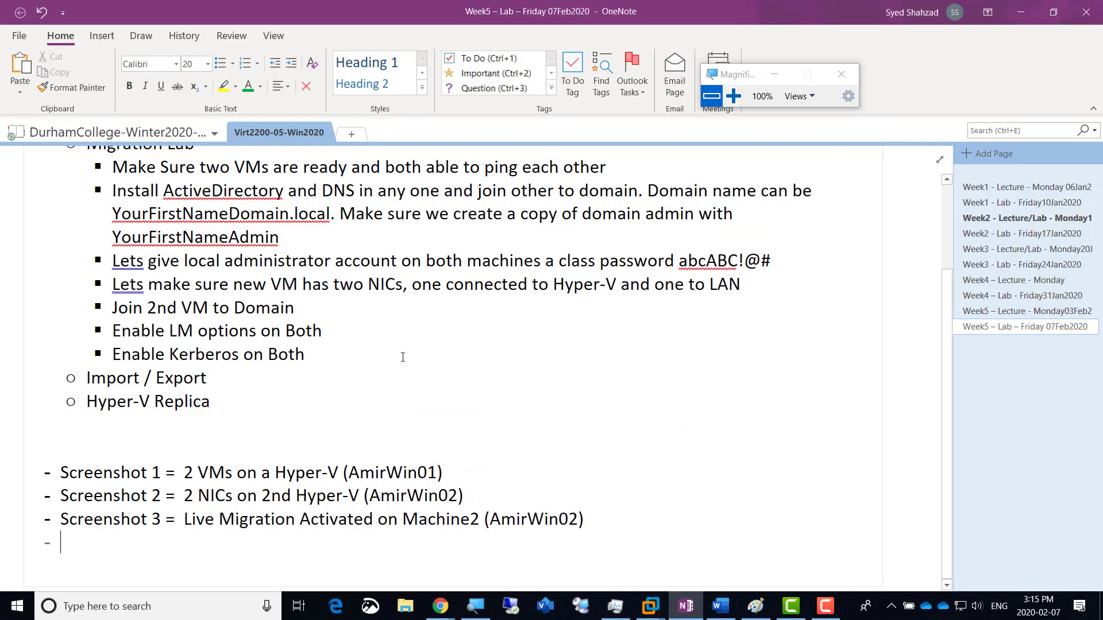
key("BackSpace")
key("shift+Home")
key("ctrl+c")
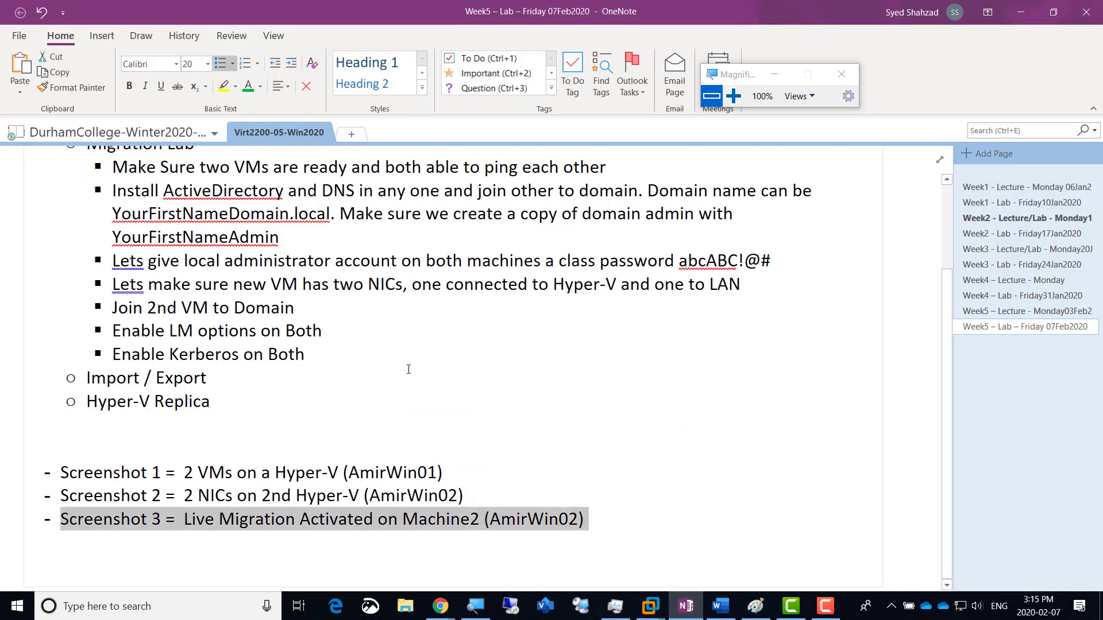
key("End")
key("Return")
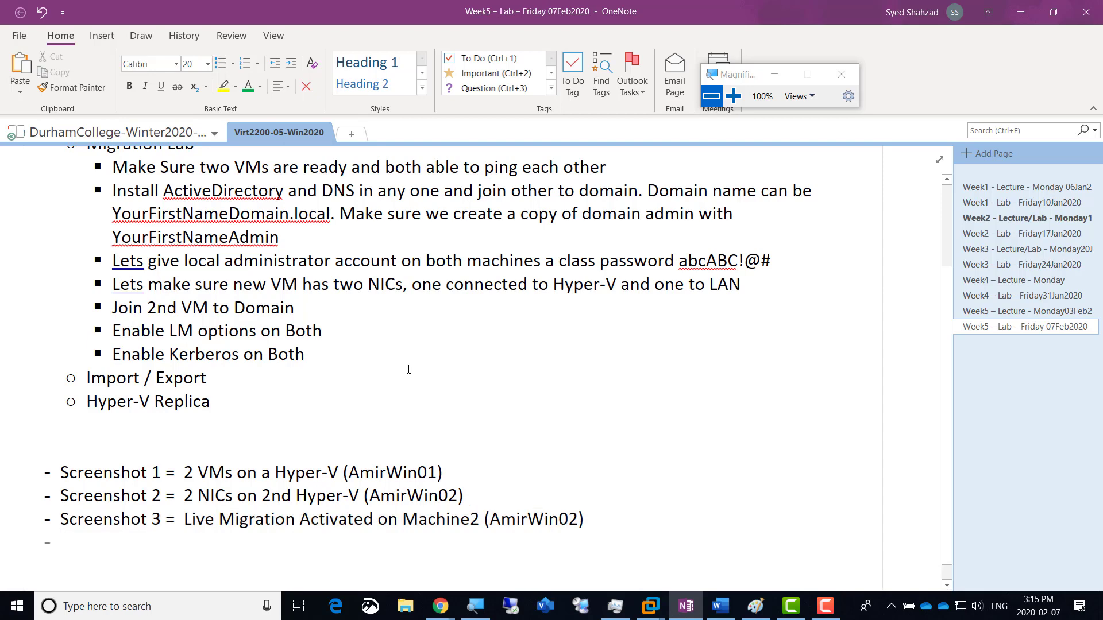
key("ctrl+v")
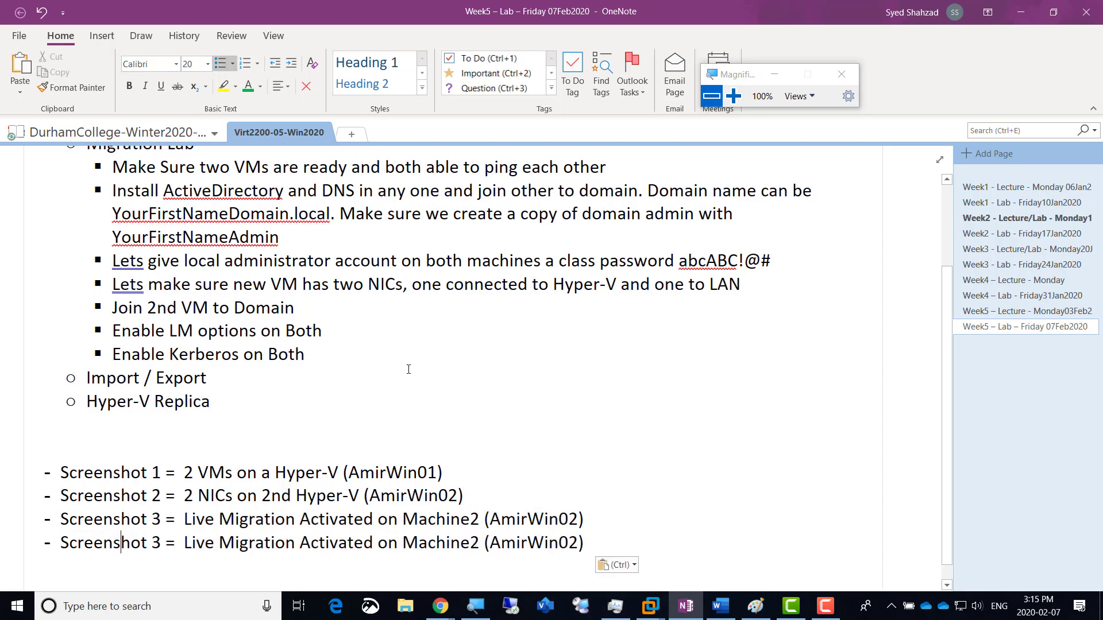
key("shift+Right")
type("4")
Step: Describe Screenshot 4 as 'Top Admin Account Created', changing the machine number to 1
key("ctrl+shift+Right")
key("ctrl+shift+Right")
key("ctrl+shift+Right")
key("ctrl+shift+Right")
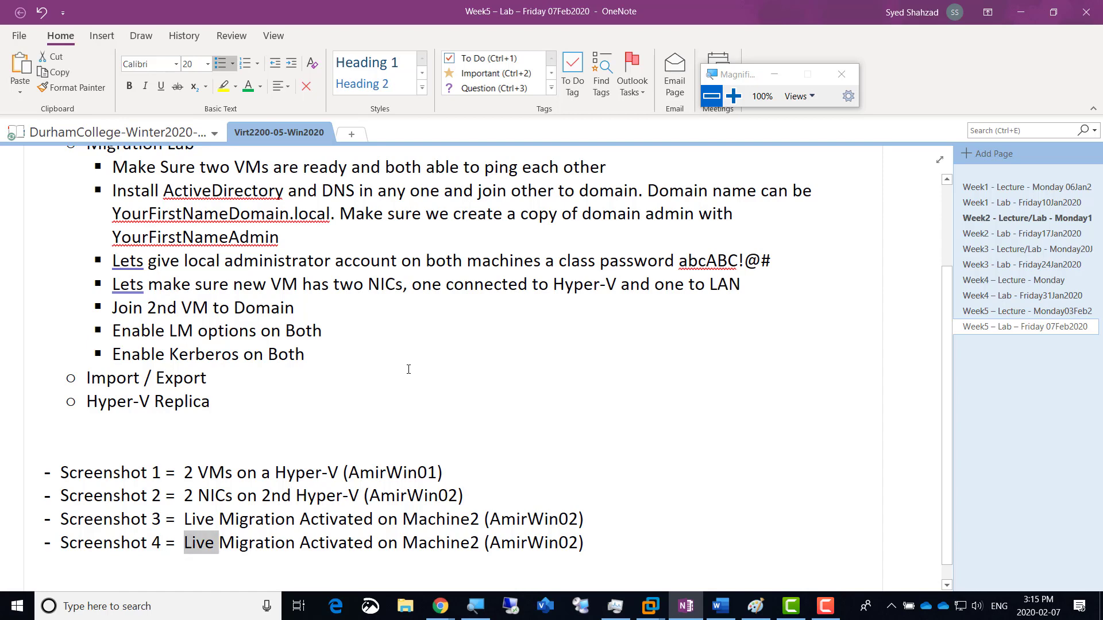
key("ctrl+shift+Right")
key("ctrl+shift+Right")
key("ctrl+shift+Right")
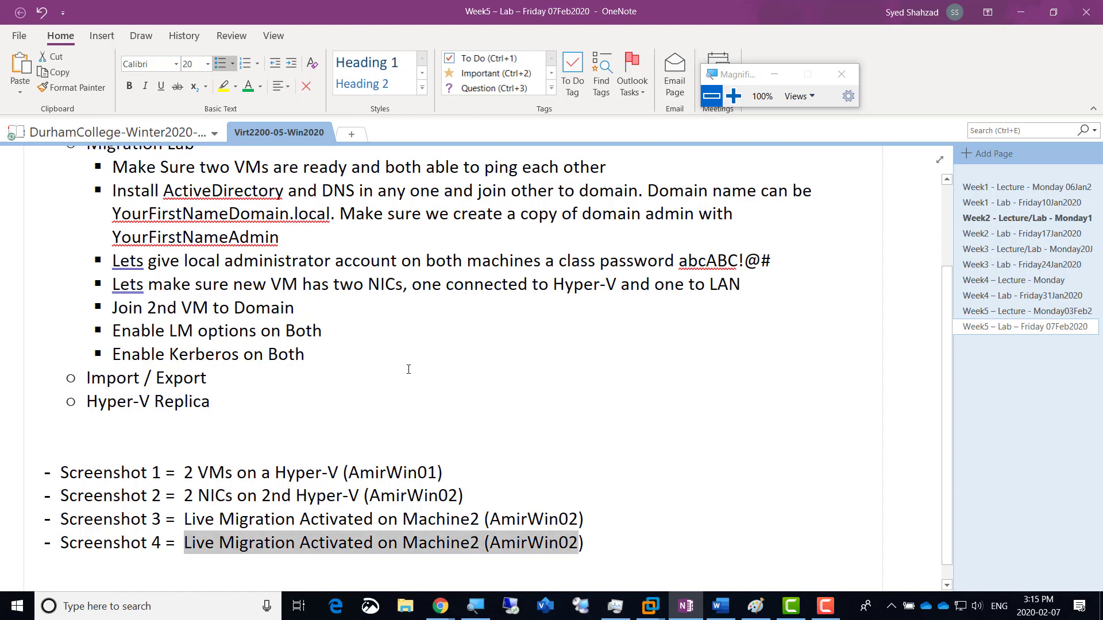
key("ctrl+shift+Left")
key("shift+Left")
key("shift+Left")
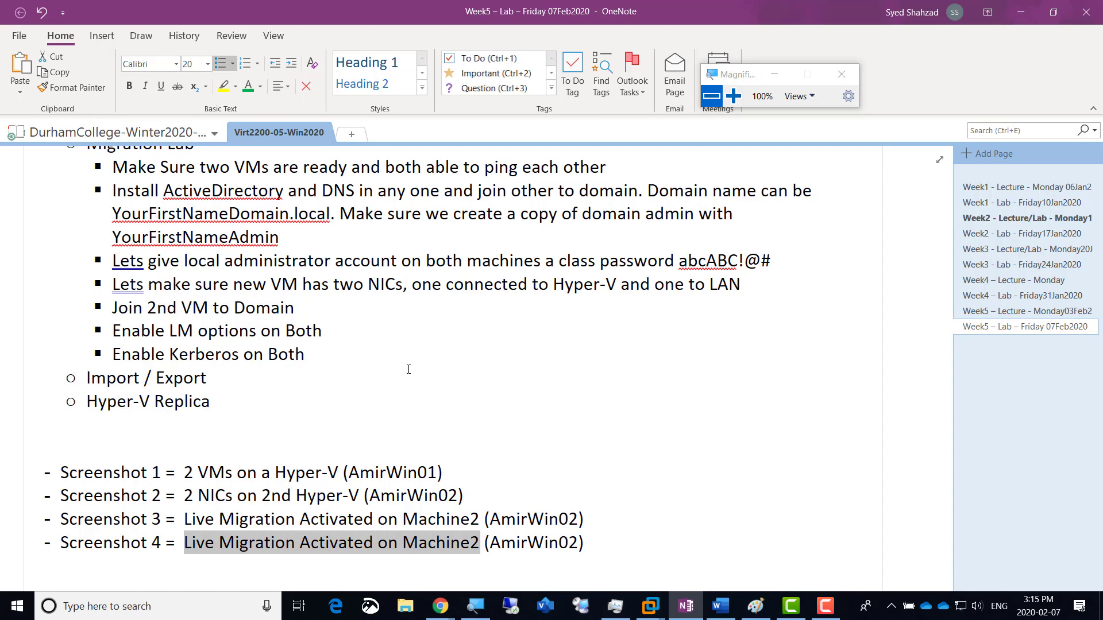
type("Top Admin")
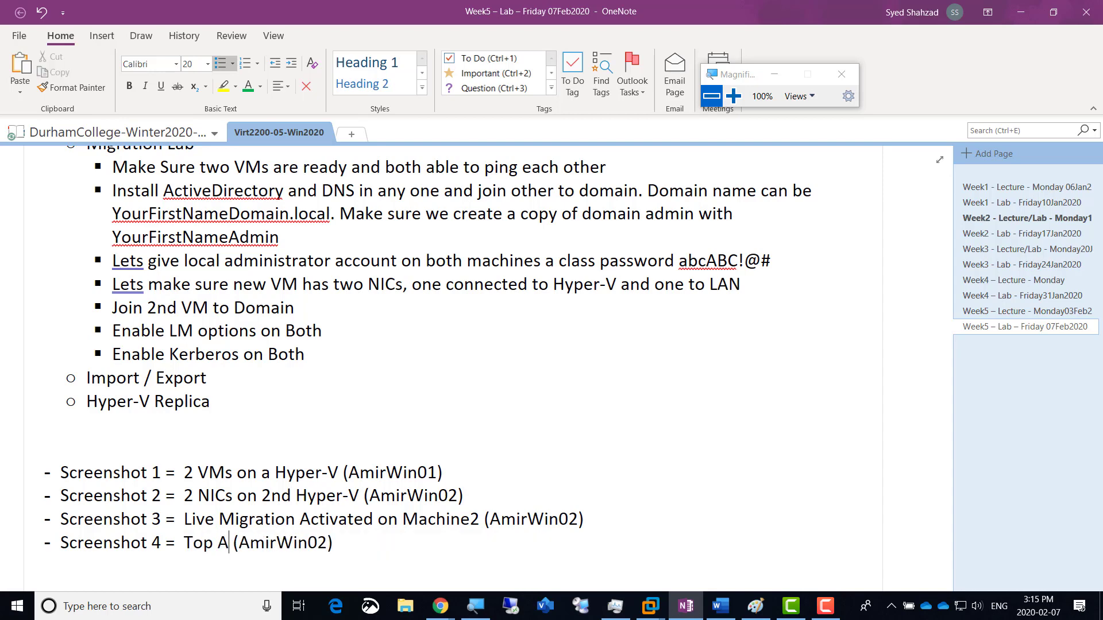
type(" Account ")
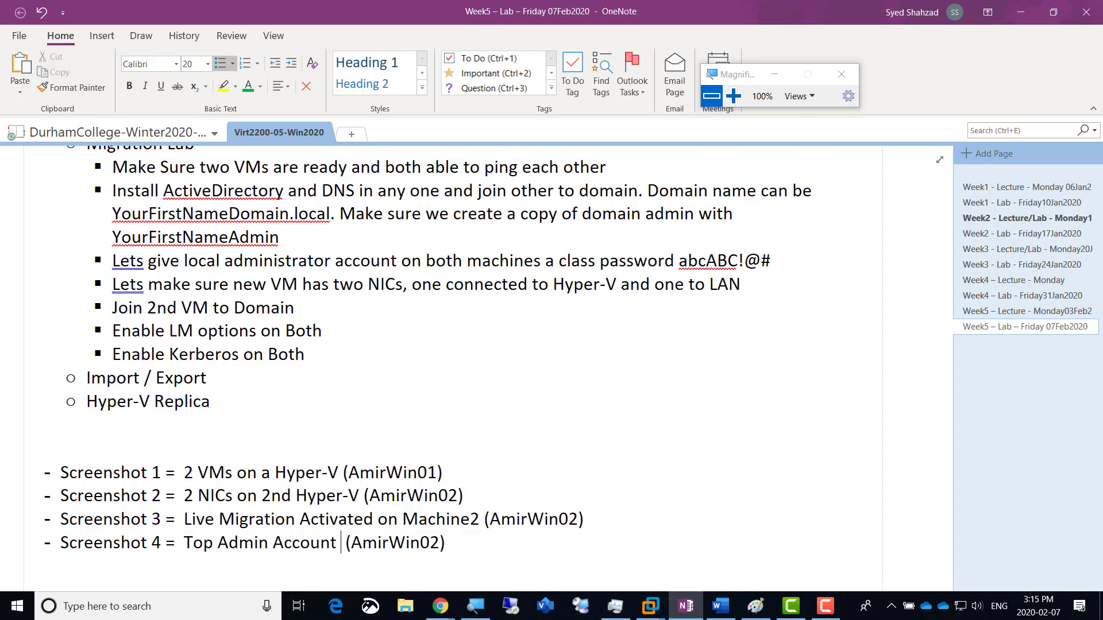
type("Created")
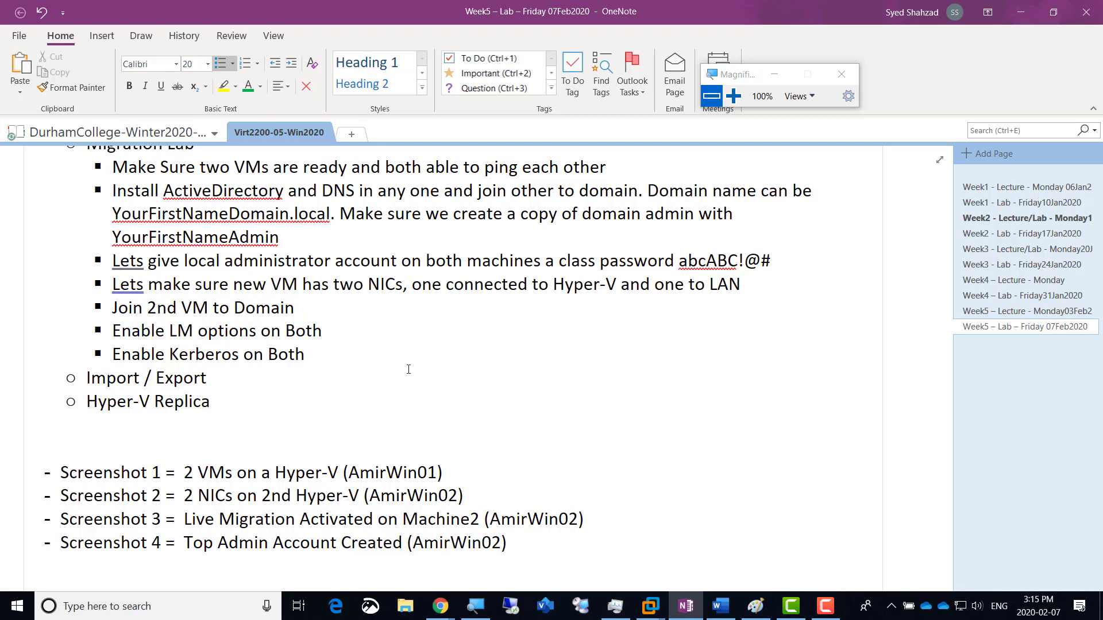
key("shift+Left")
type("1")
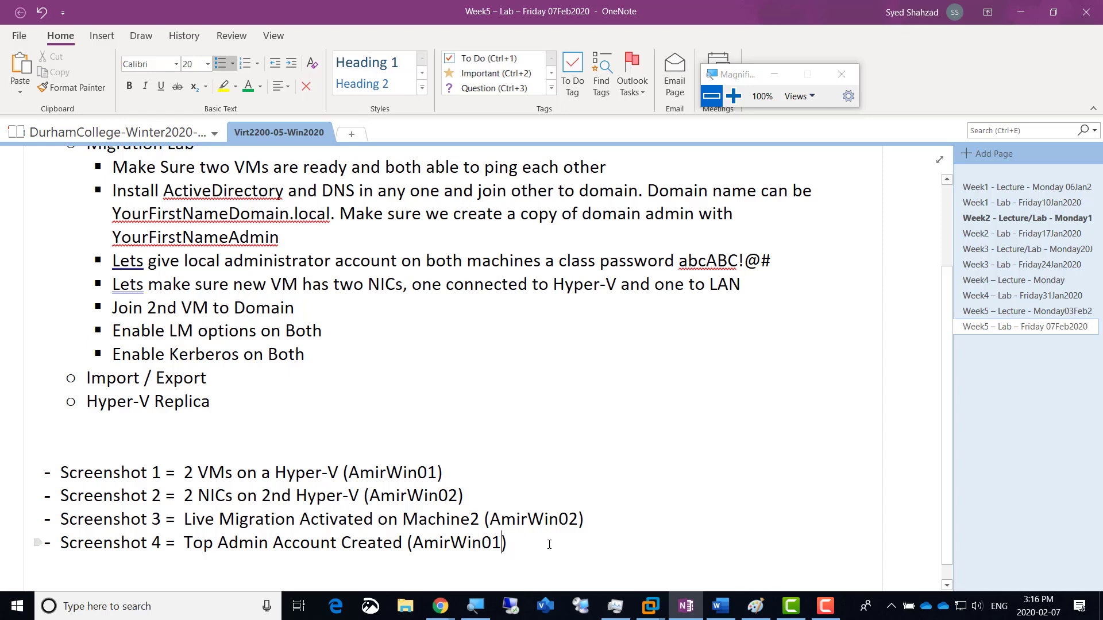
scroll(539, 561, "down", 1)
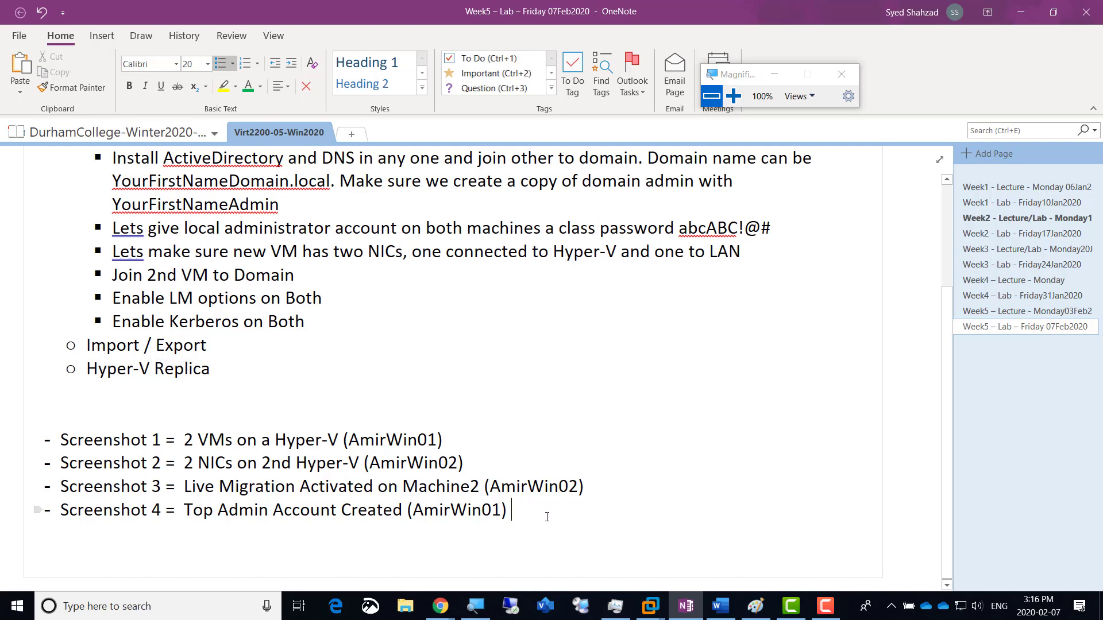
key("alt+Tab")
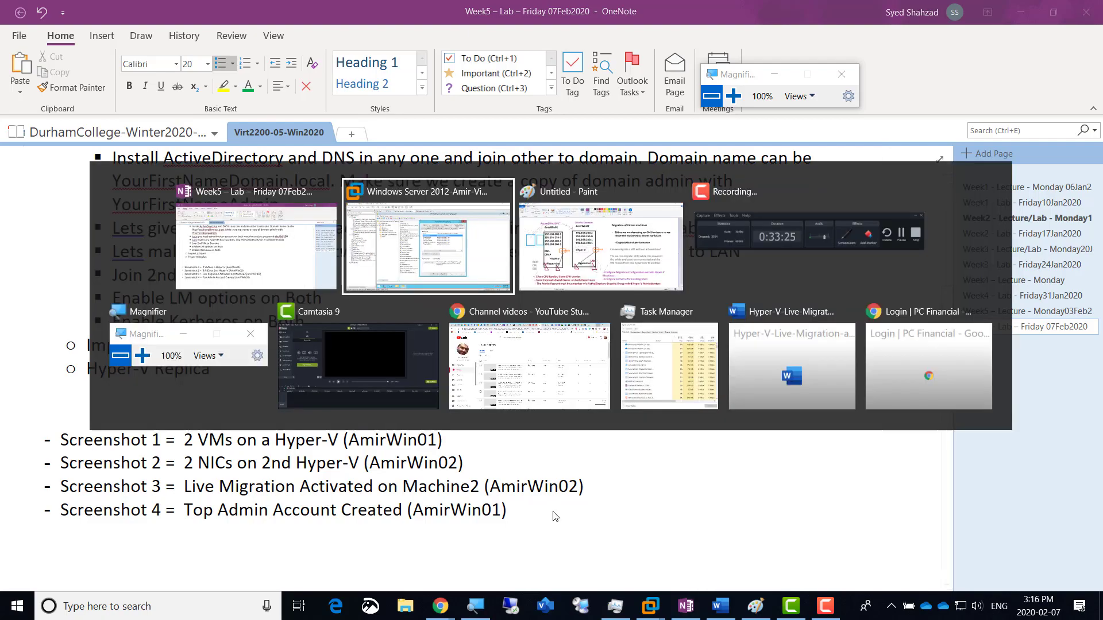
Step: Close AmirAdmin's properties and refresh the AmirDomain.local container listing
left_click(734, 96)
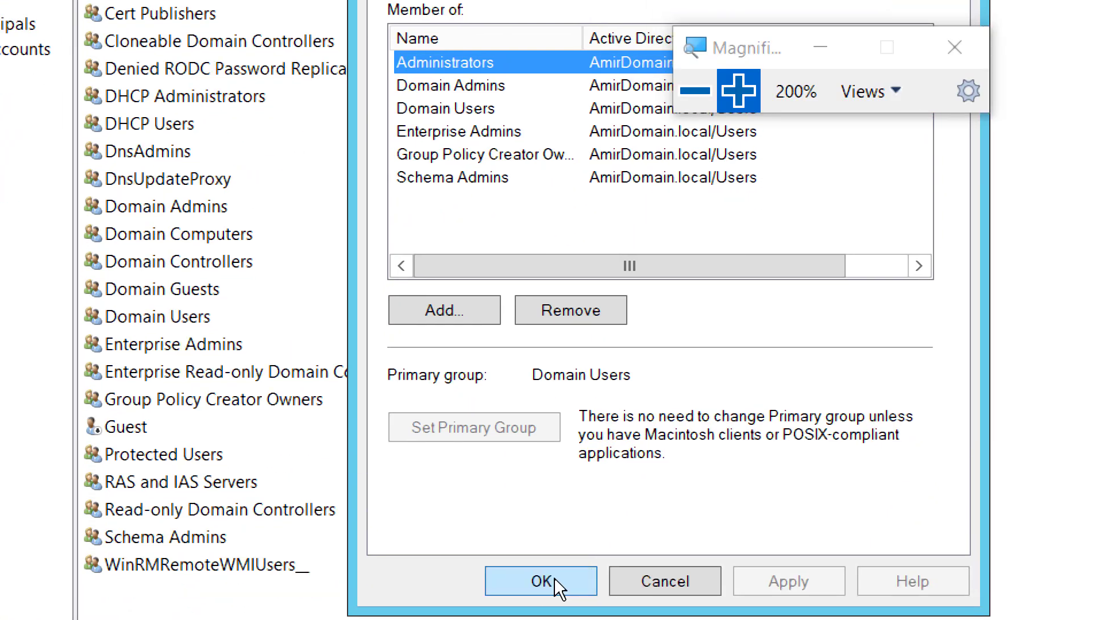
left_click(553, 579)
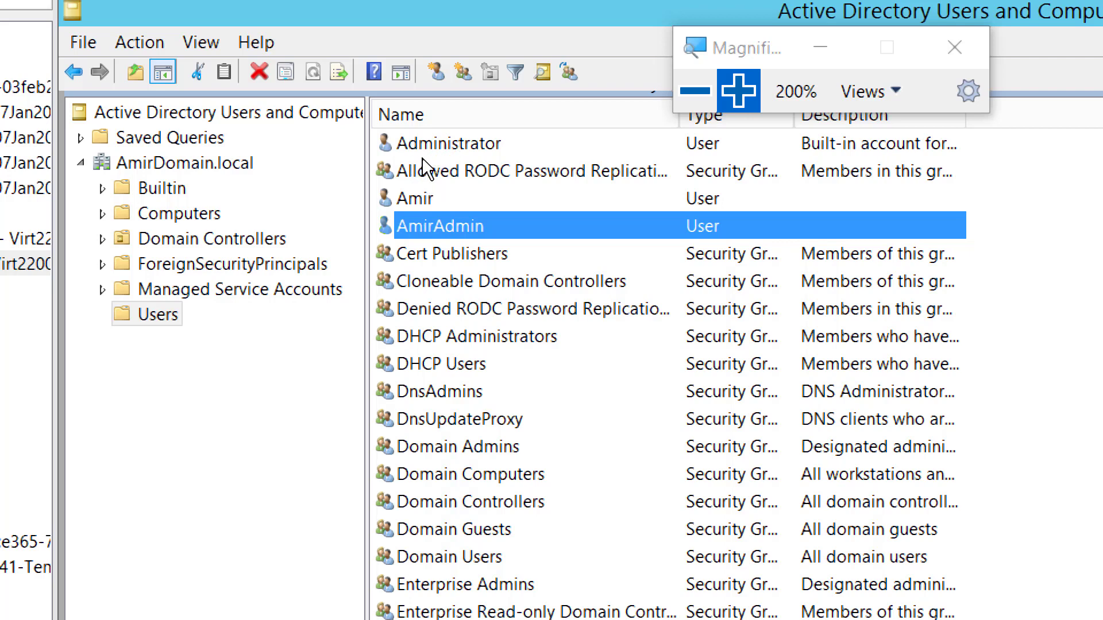
left_click(176, 167)
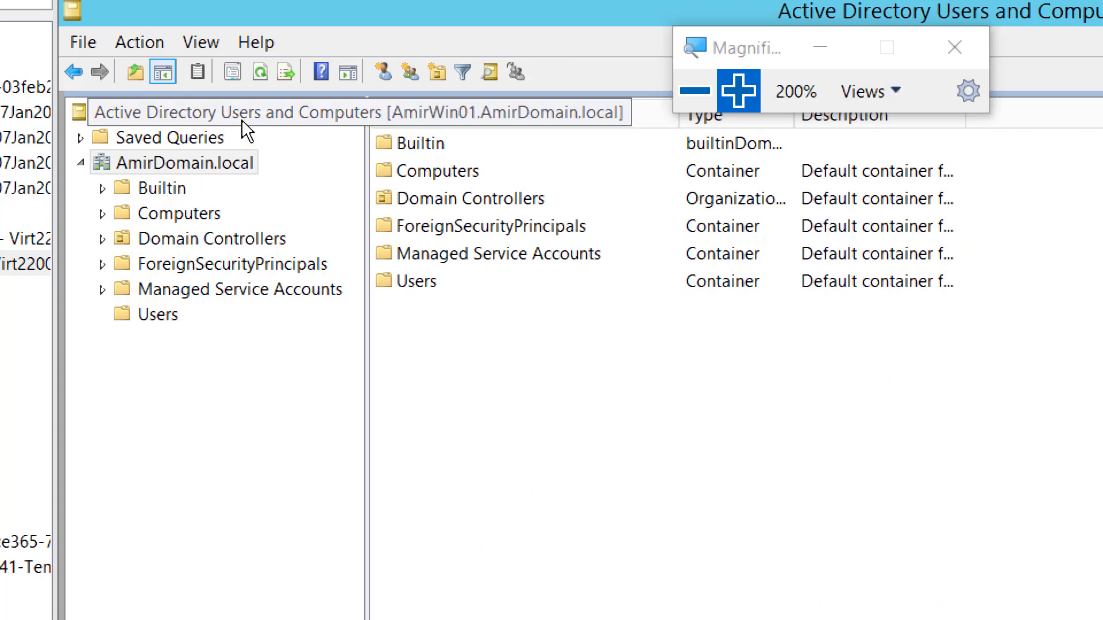
left_click(261, 72)
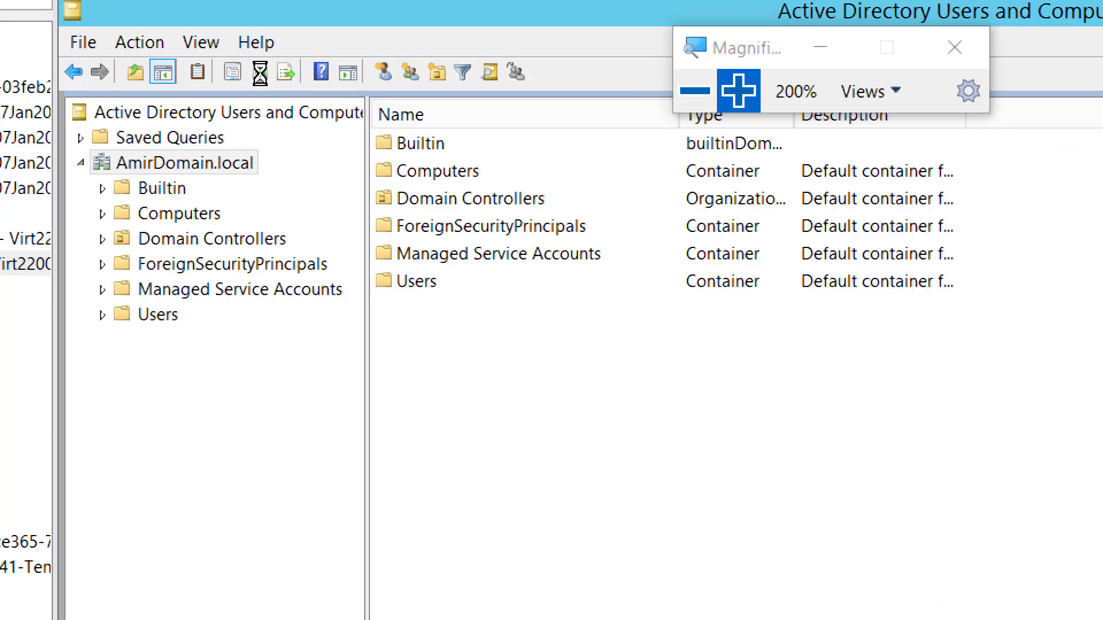
left_click(688, 94)
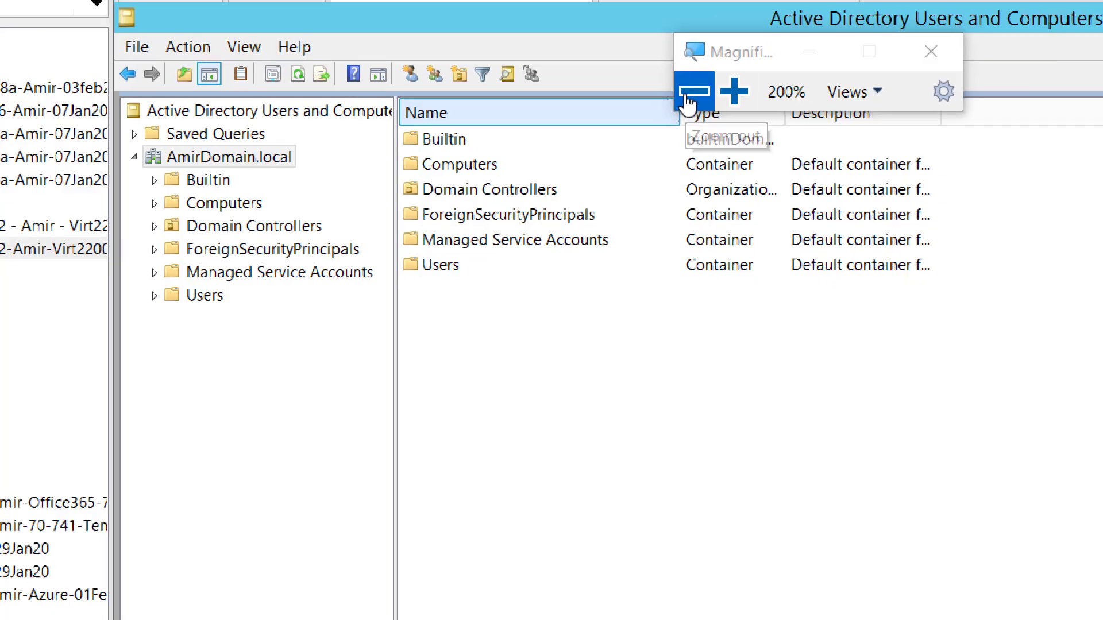
left_click(688, 97)
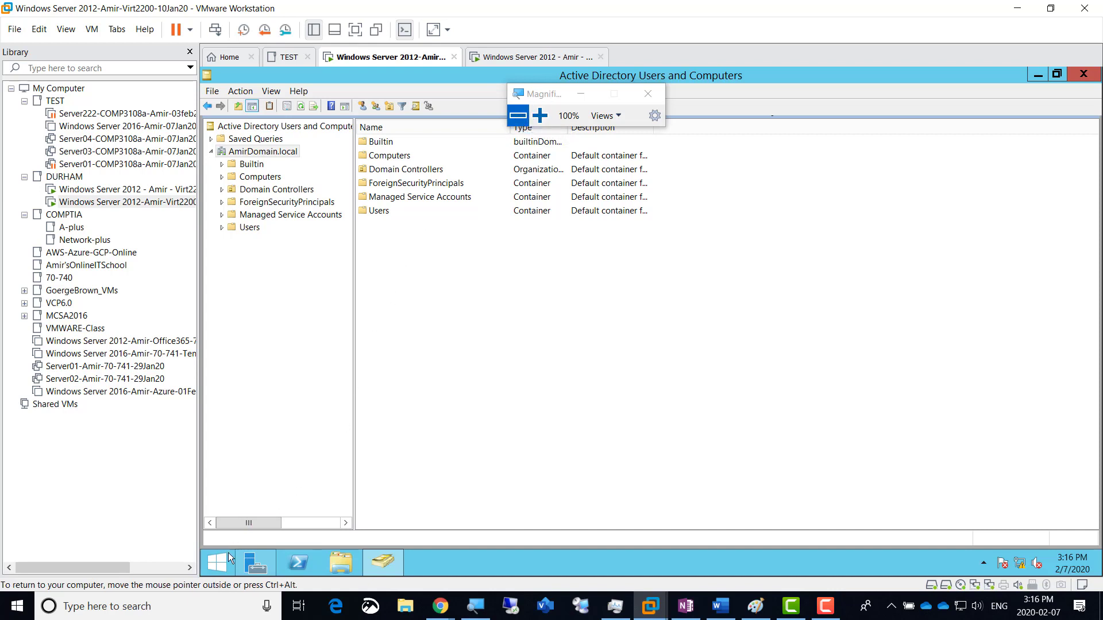
Step: Sign out of the server and choose Other user on the sign-in screen
right_click(216, 564)
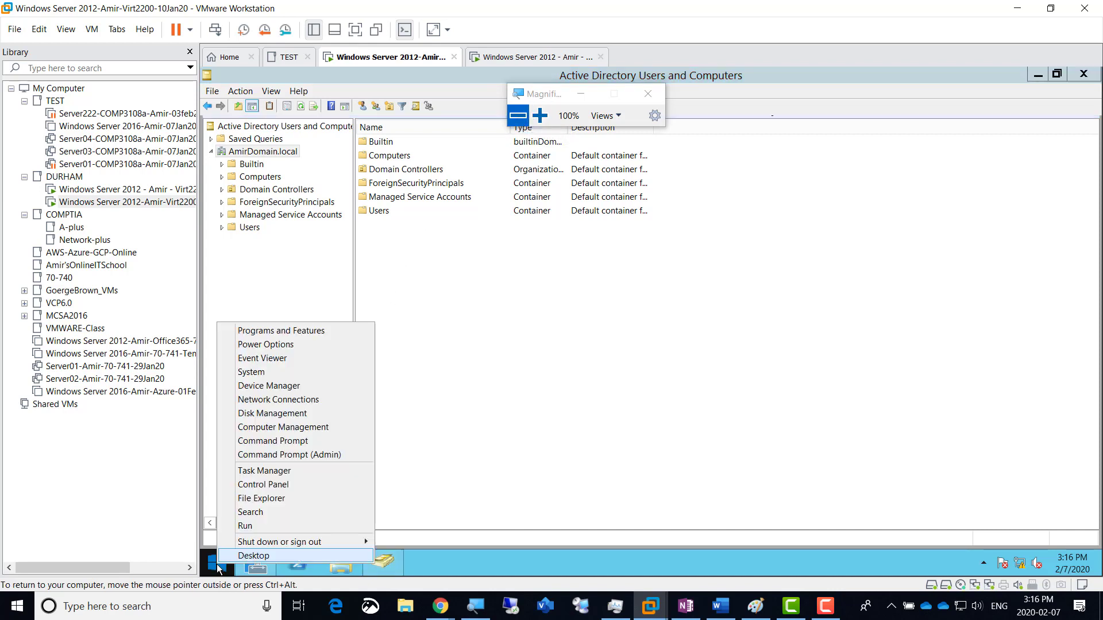
mouse_move(366, 542)
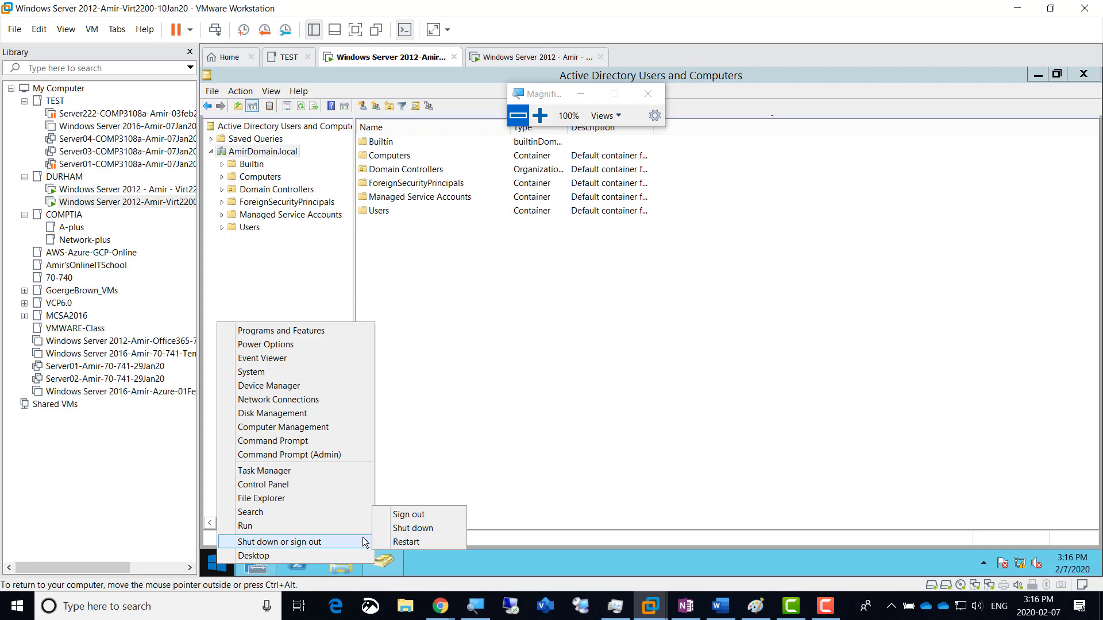
left_click(422, 516)
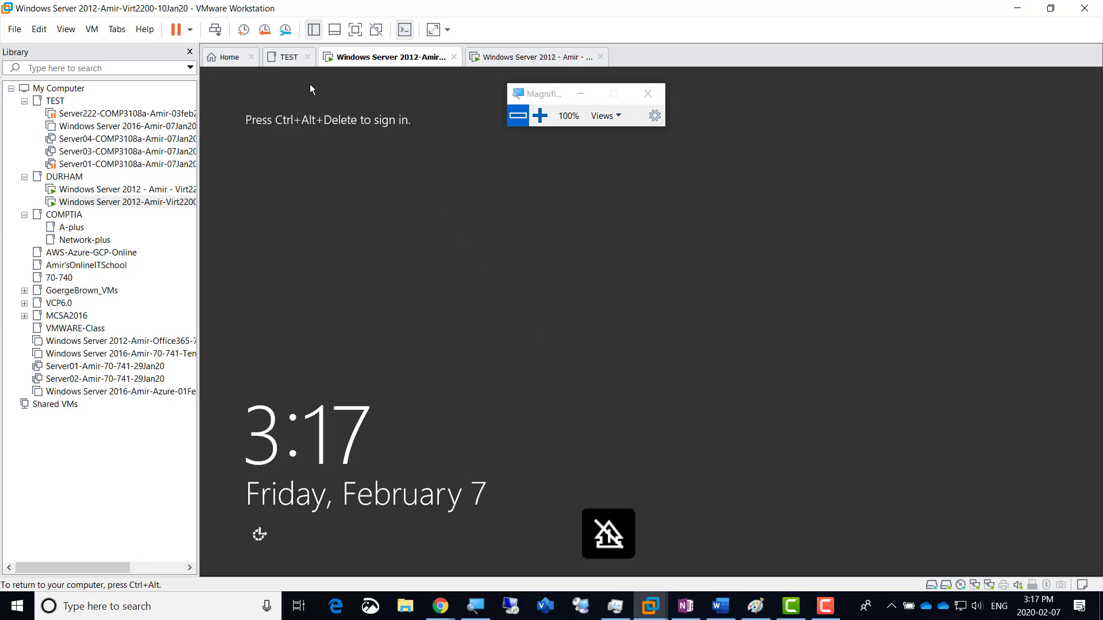
left_click(215, 30)
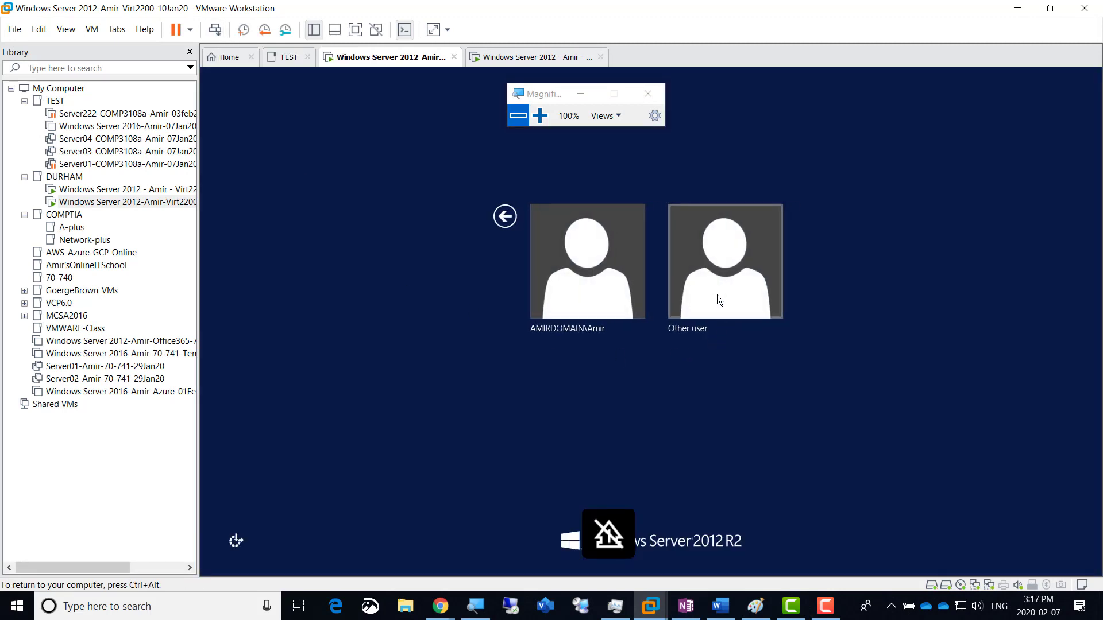
left_click(721, 273)
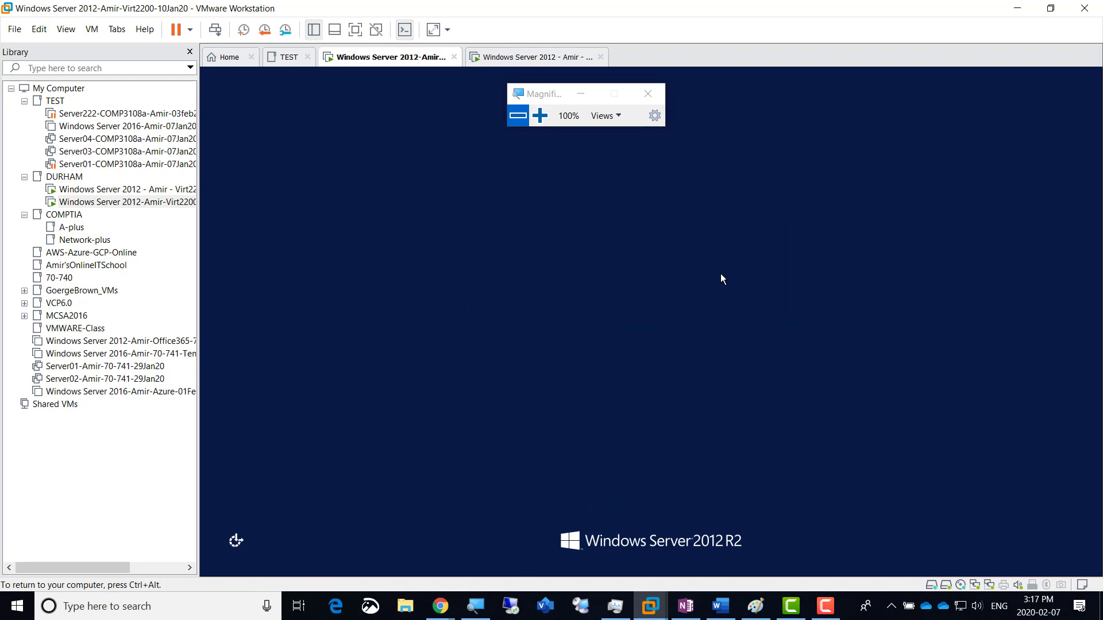
left_click(542, 119)
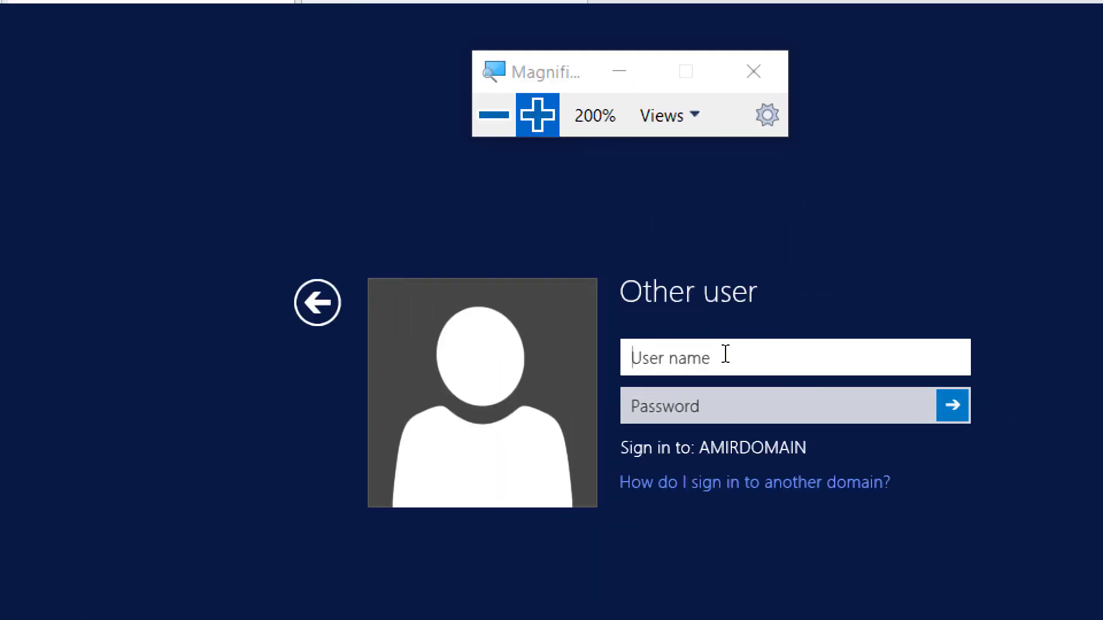
Step: Sign in as AmirAdmin with its password and reach the Server Manager dashboard
type("AmirAdmin")
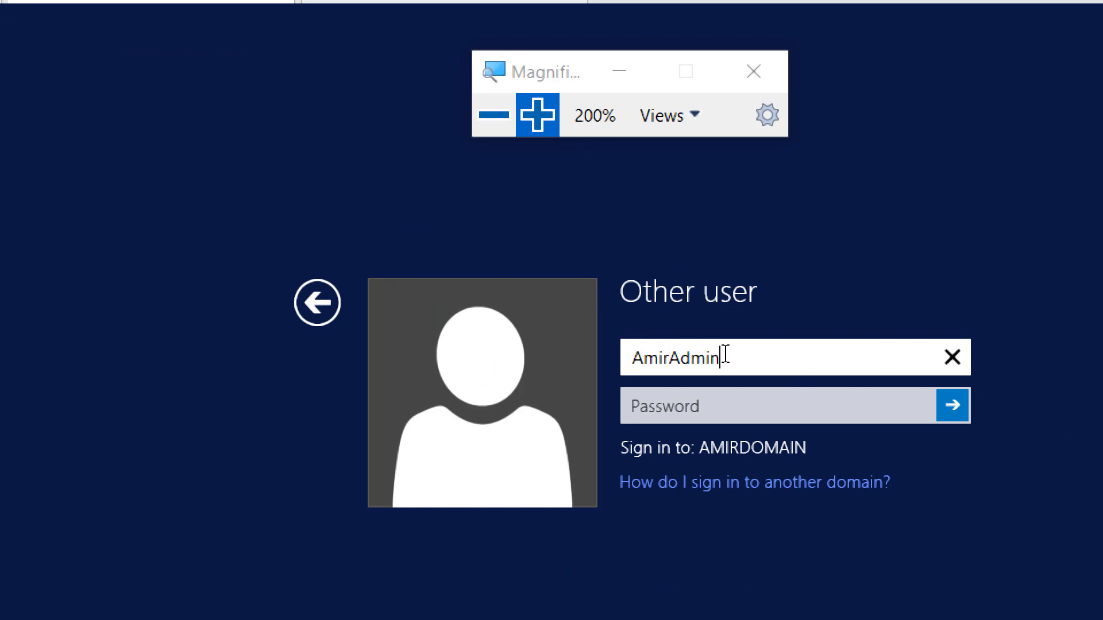
key("Tab")
type("•••••••••")
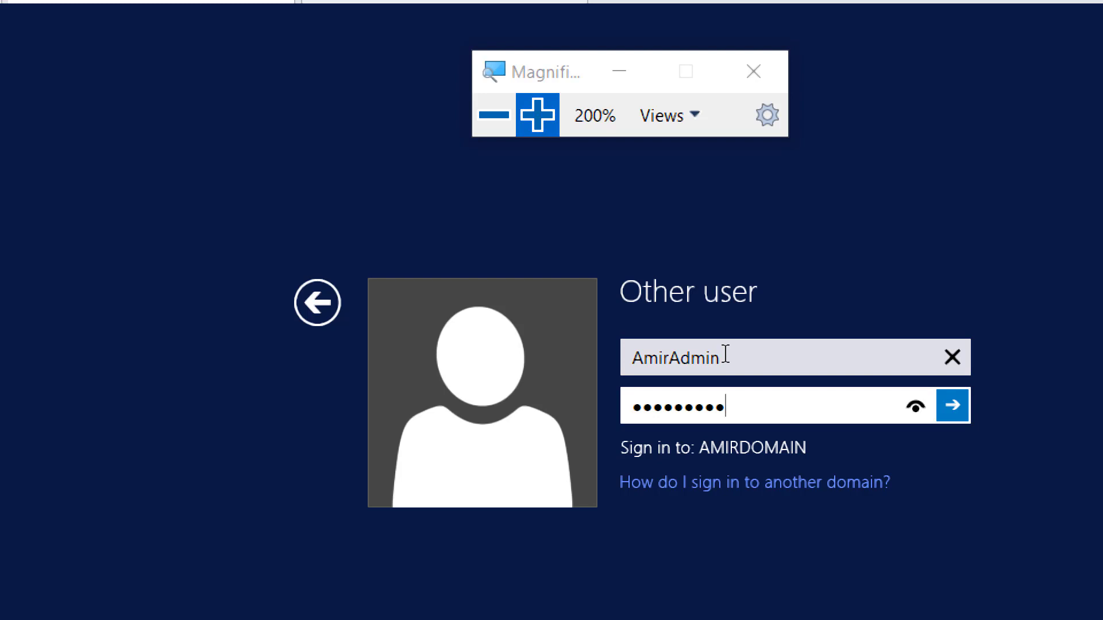
left_click(953, 405)
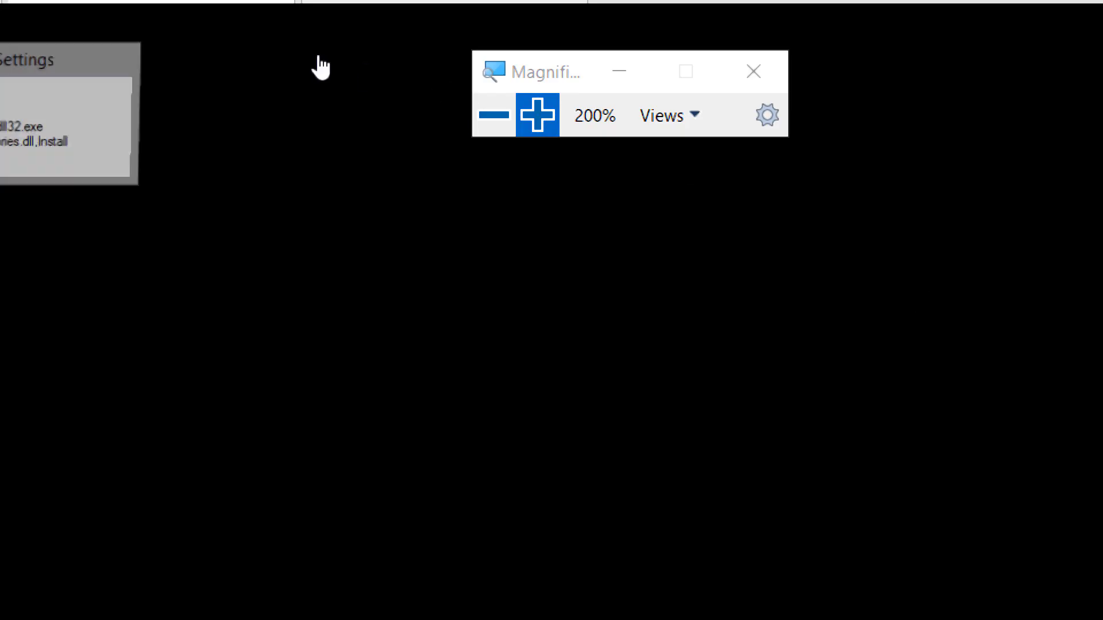
left_click(495, 121)
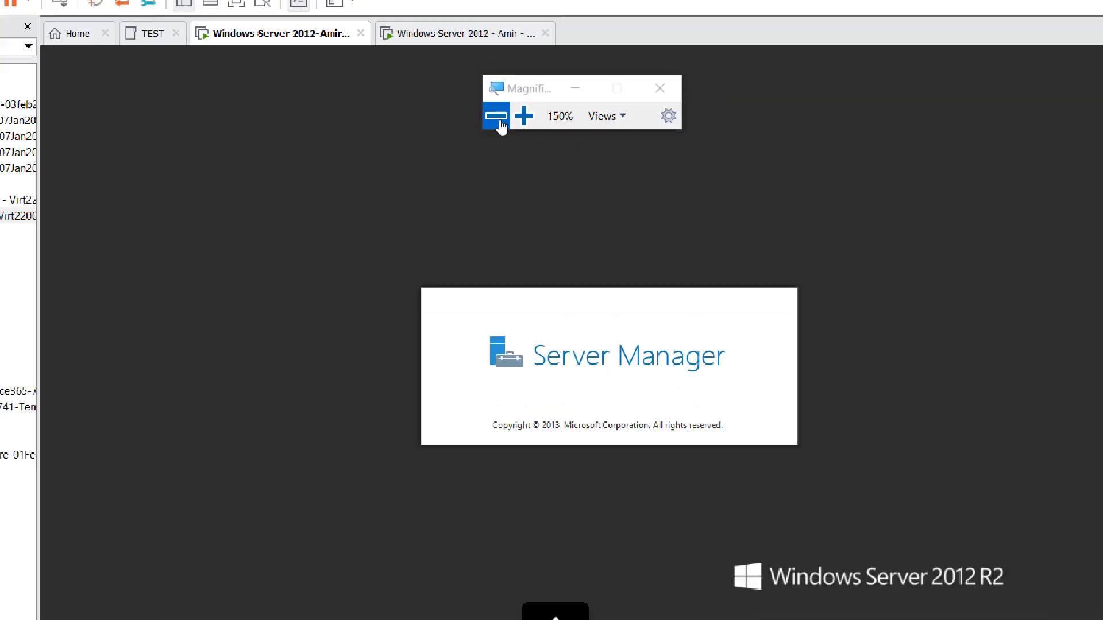
left_click(500, 126)
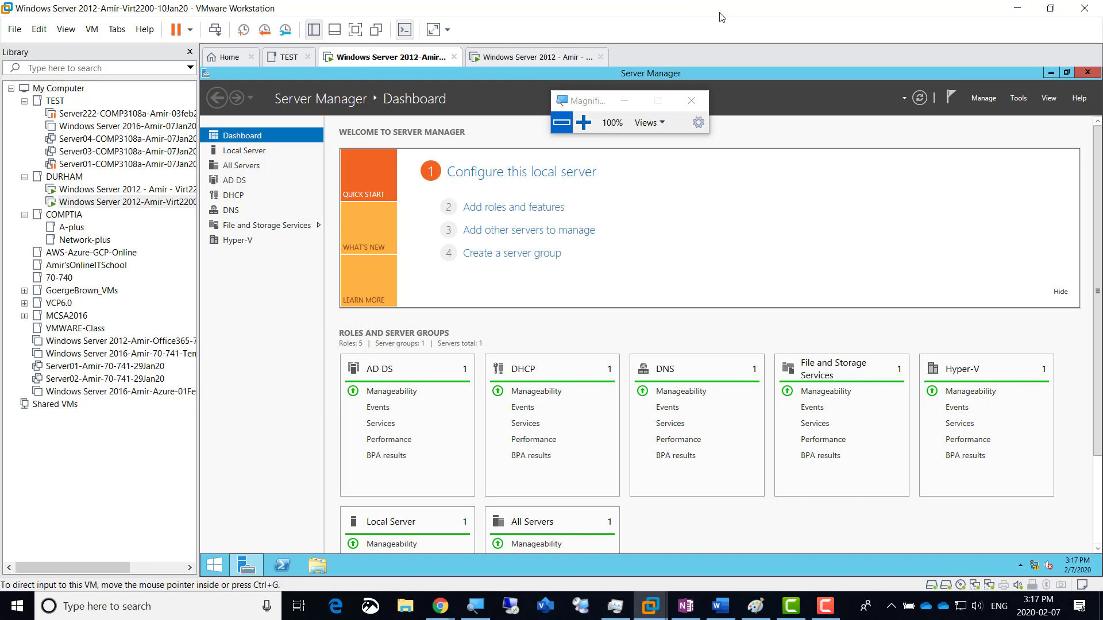
left_click_drag(584, 109, 740, 32)
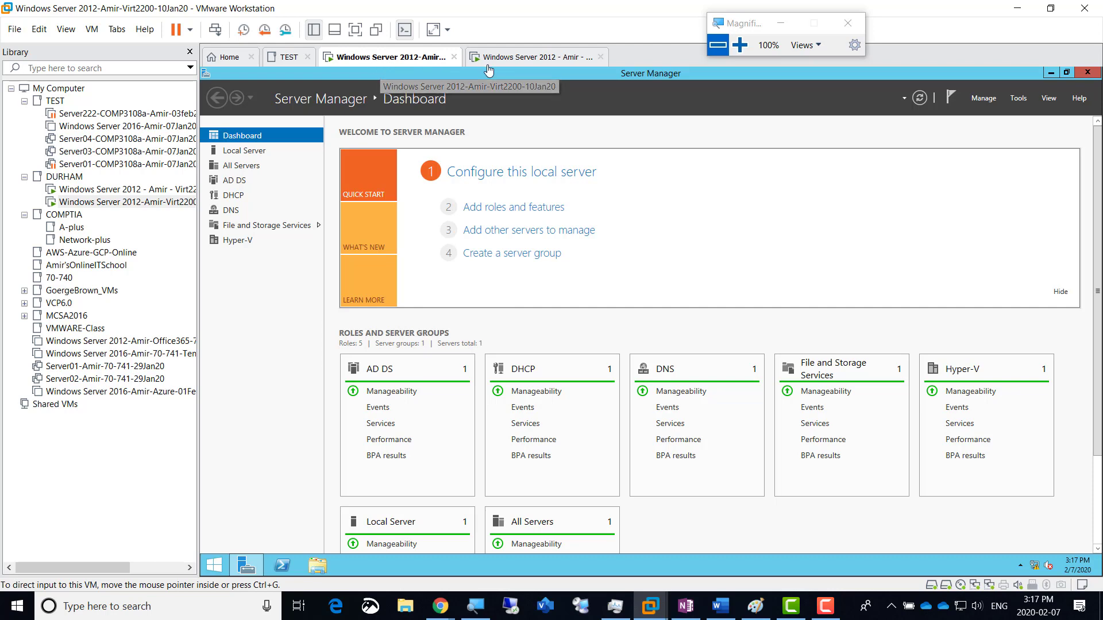
Step: On the AmirWin02 VM, dismiss the live migration error and Hyper-V Settings, showing Local Server
left_click(522, 57)
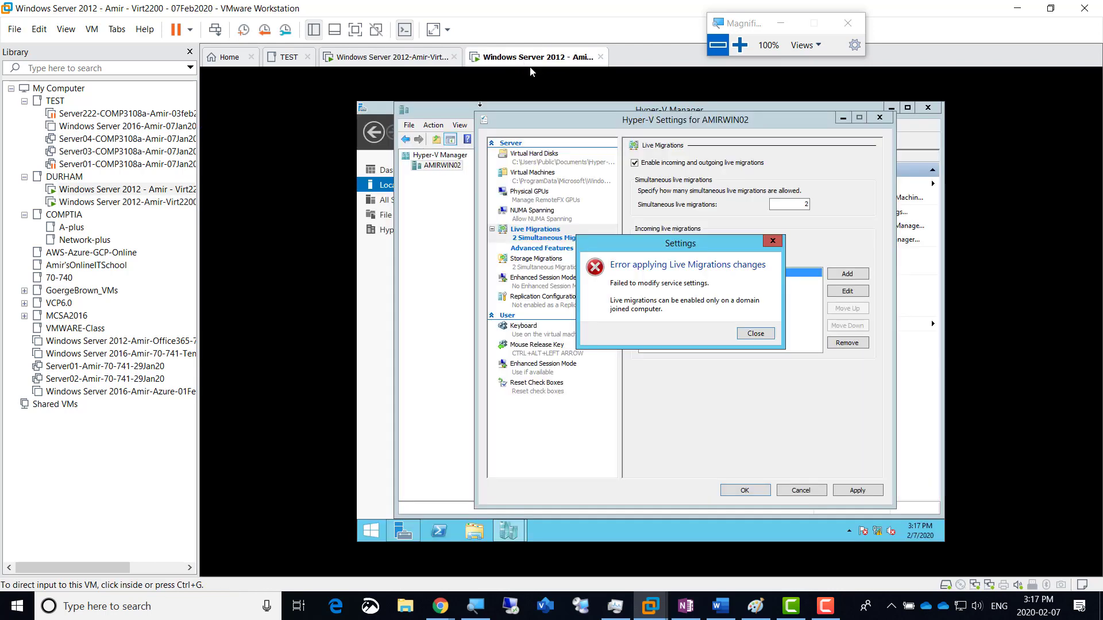
key("super+plus")
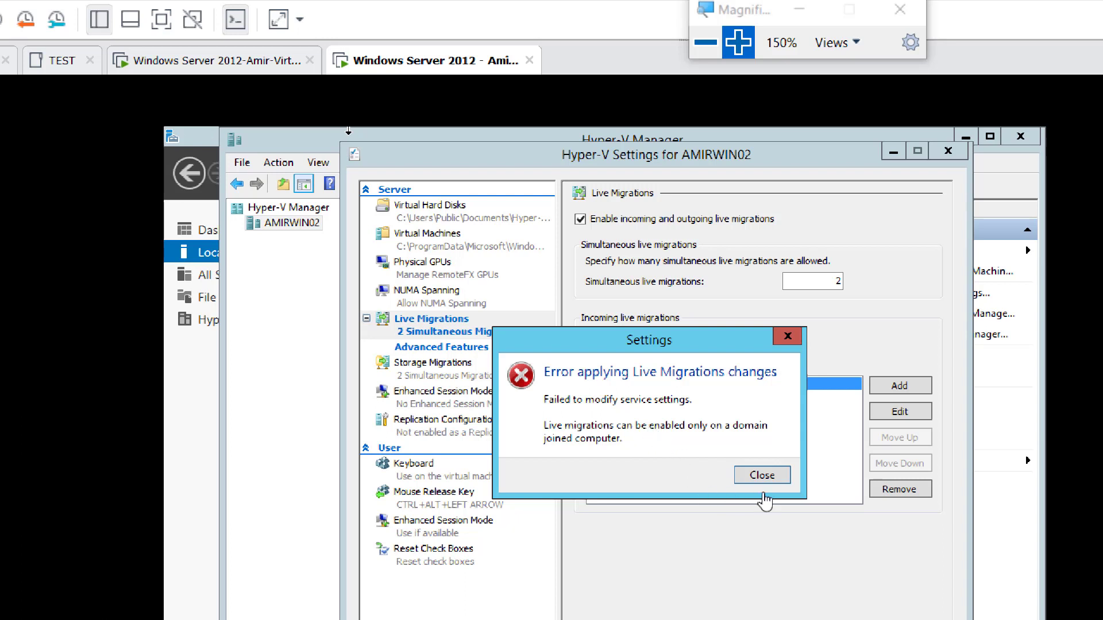
left_click(775, 480)
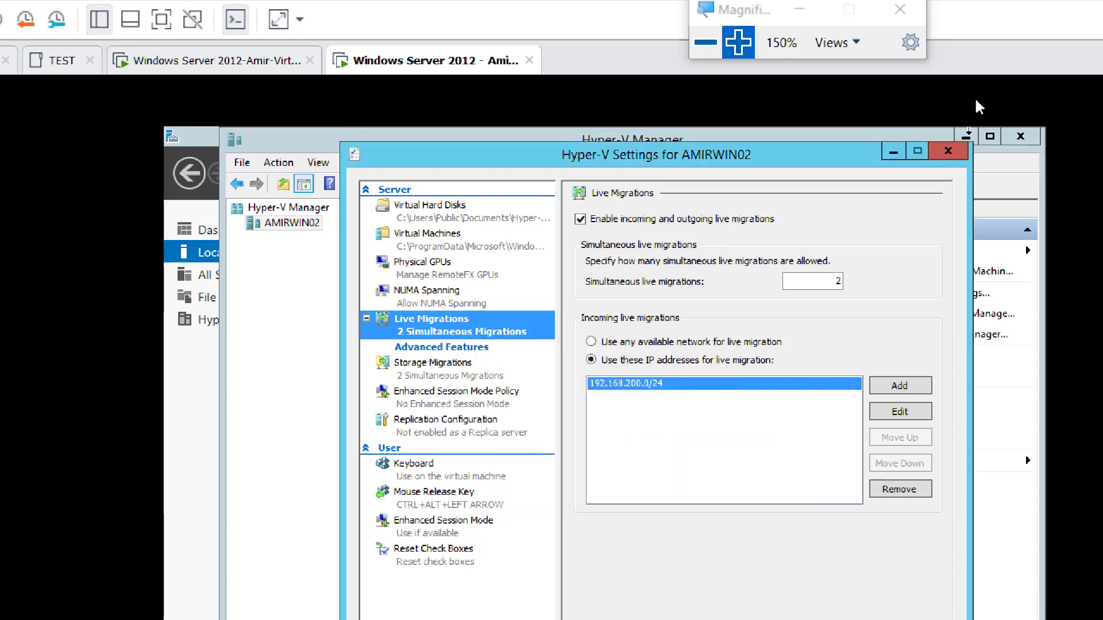
left_click(956, 153)
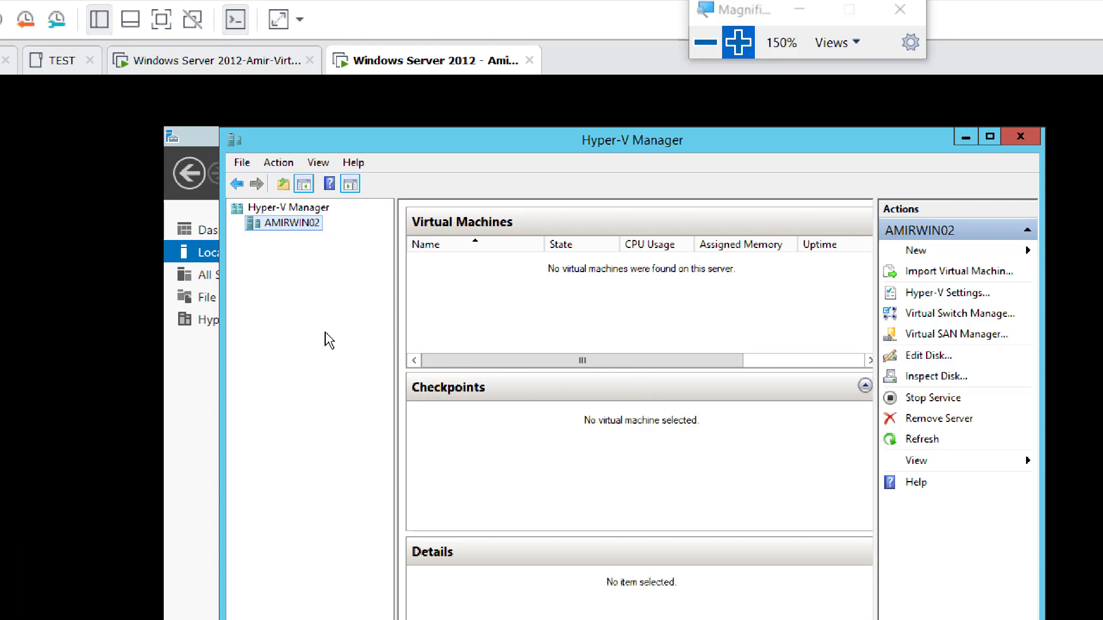
left_click(183, 255)
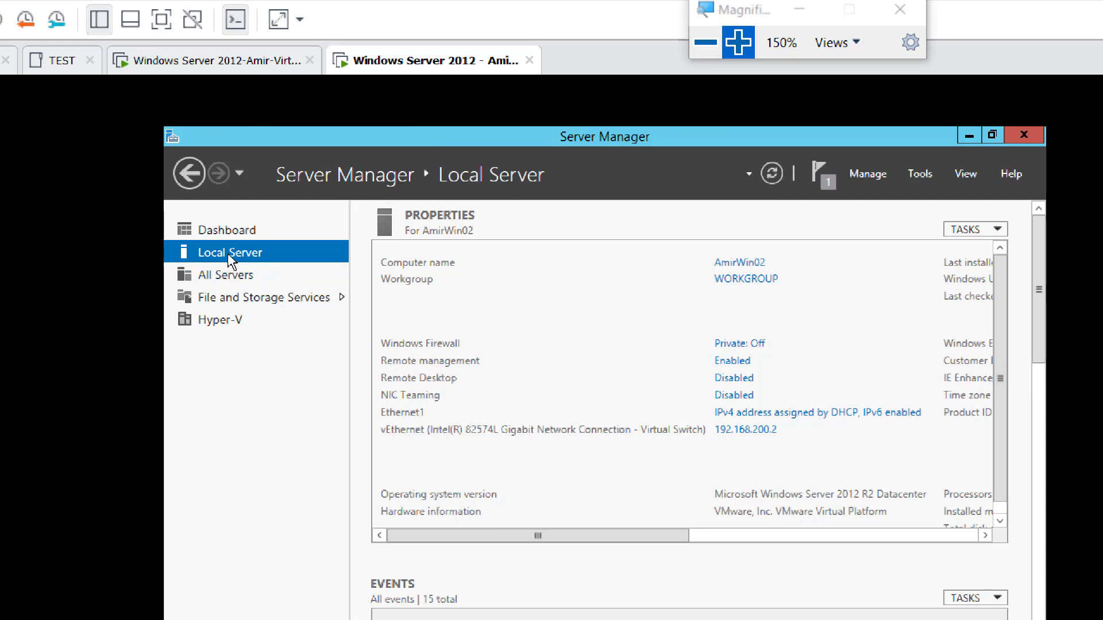
Step: Bring up AmirWin02's computer name and domain settings from System Properties
left_click(743, 283)
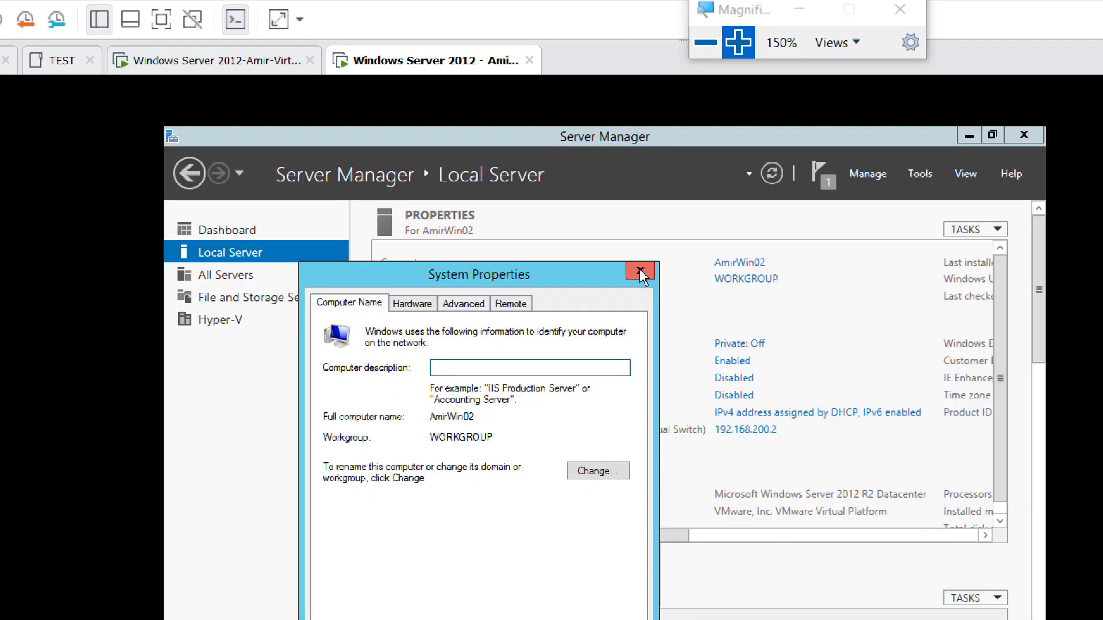
left_click(640, 271)
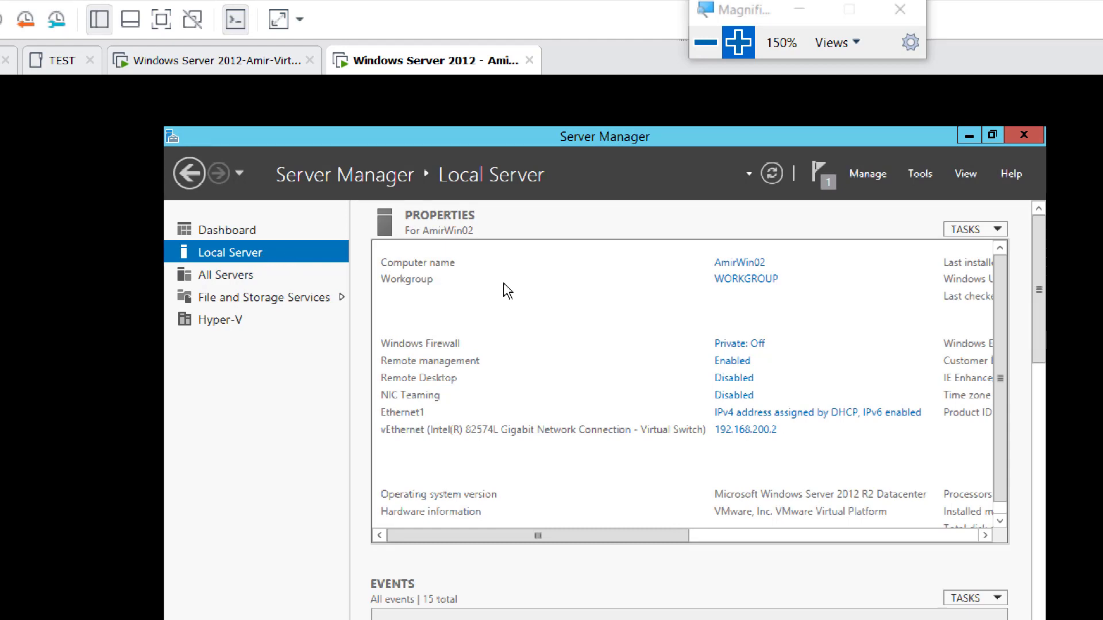
left_click(727, 281)
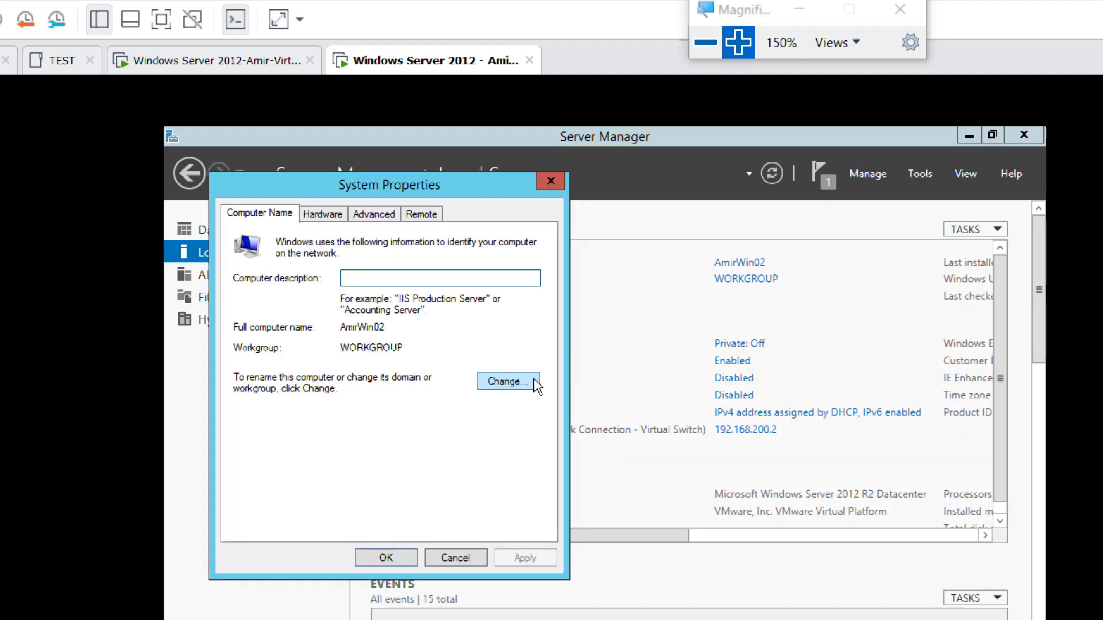
left_click(508, 382)
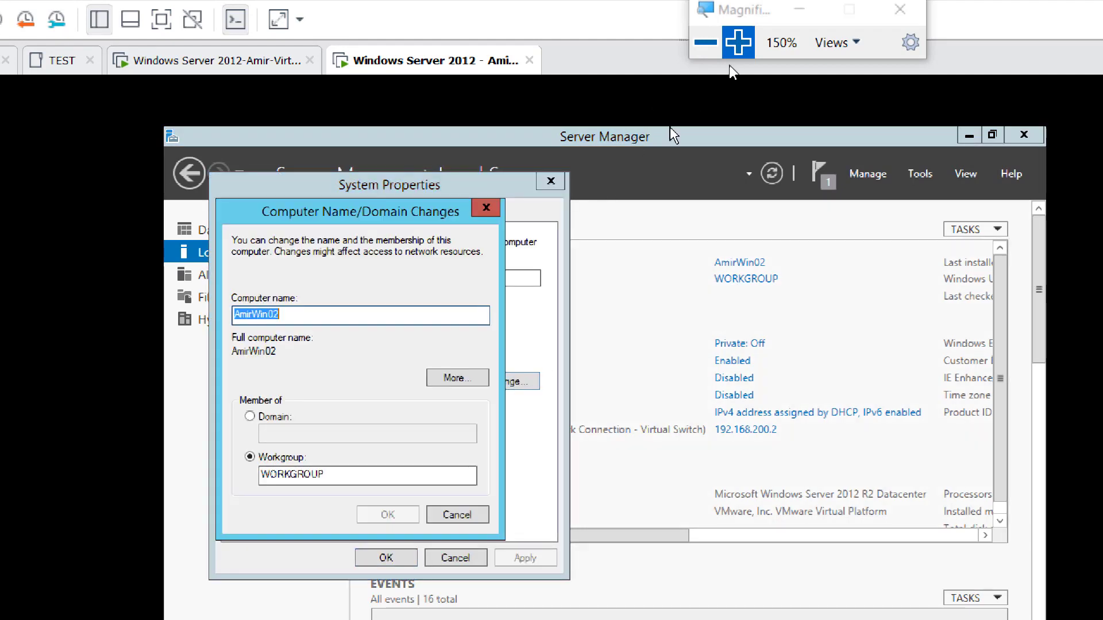
left_click(738, 42)
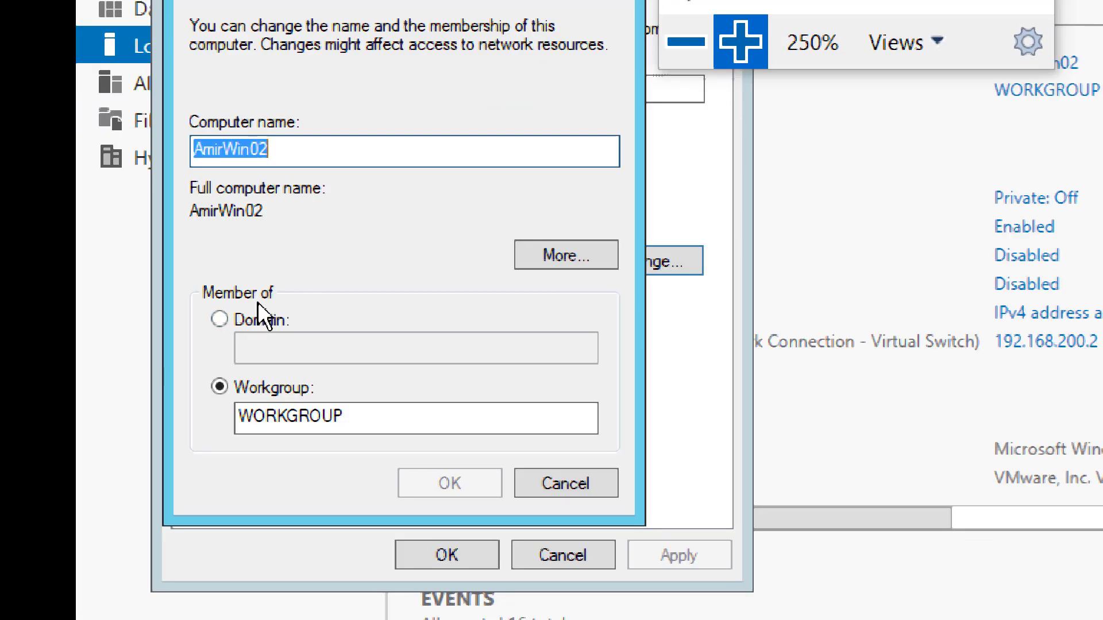
Step: Make AmirWin02 a member of the AmirDomain.local domain and submit
left_click(261, 320)
left_click(297, 343)
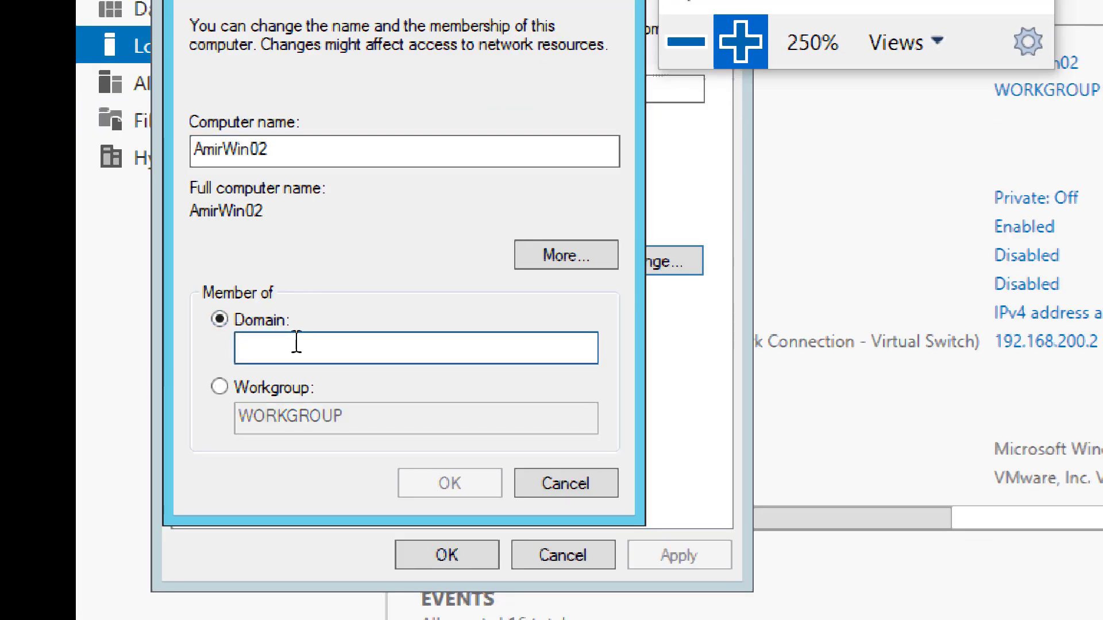
type("Amir")
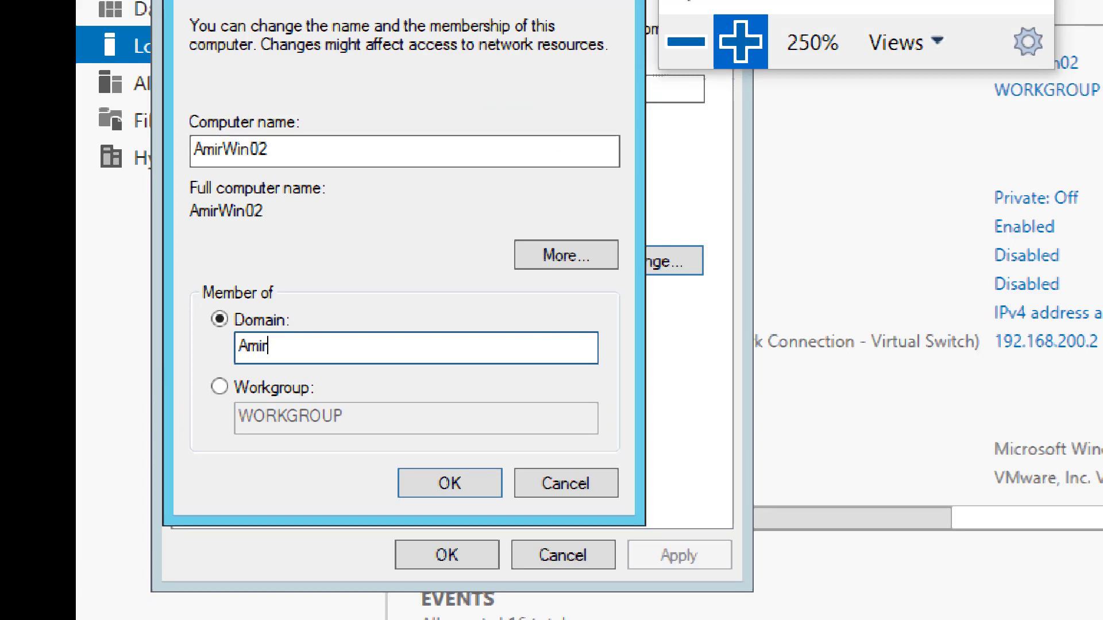
type("Domain.local")
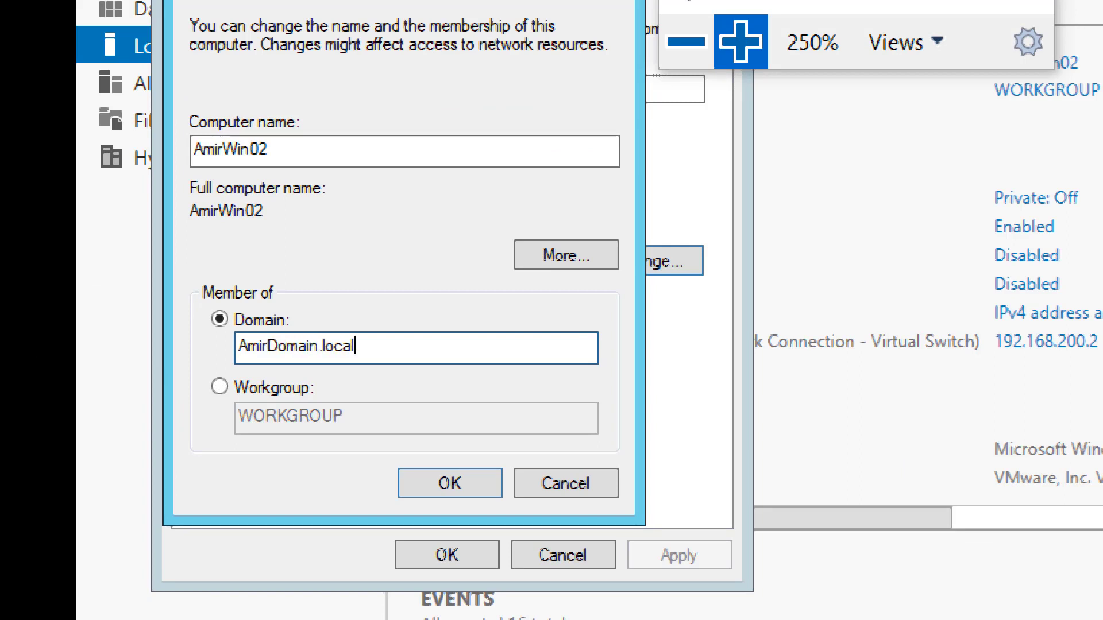
key("ctrl+alt+space")
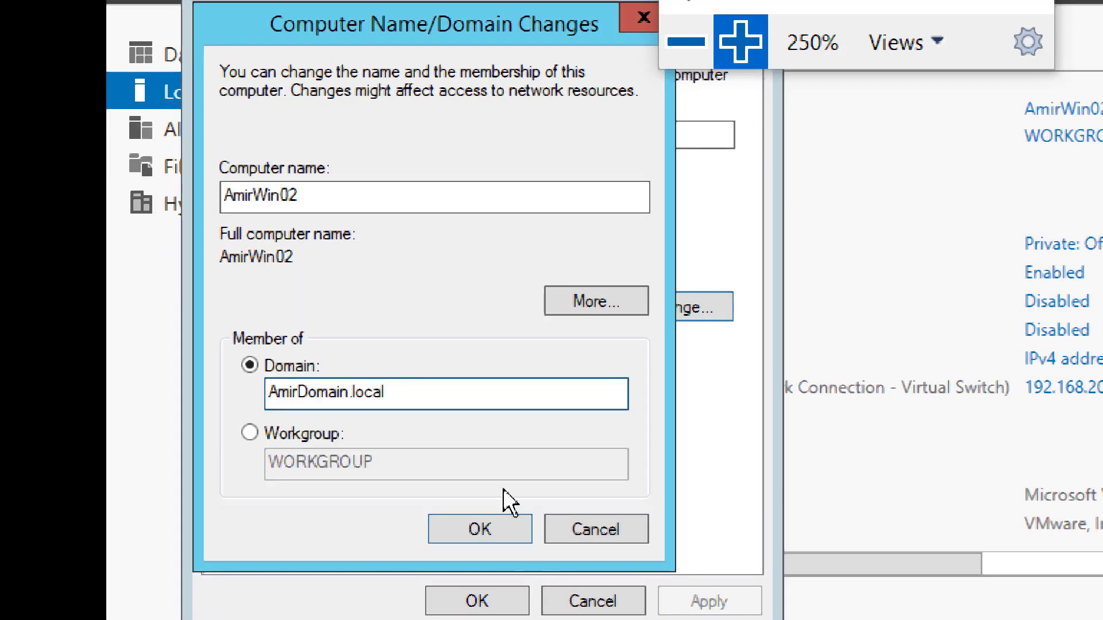
left_click(484, 532)
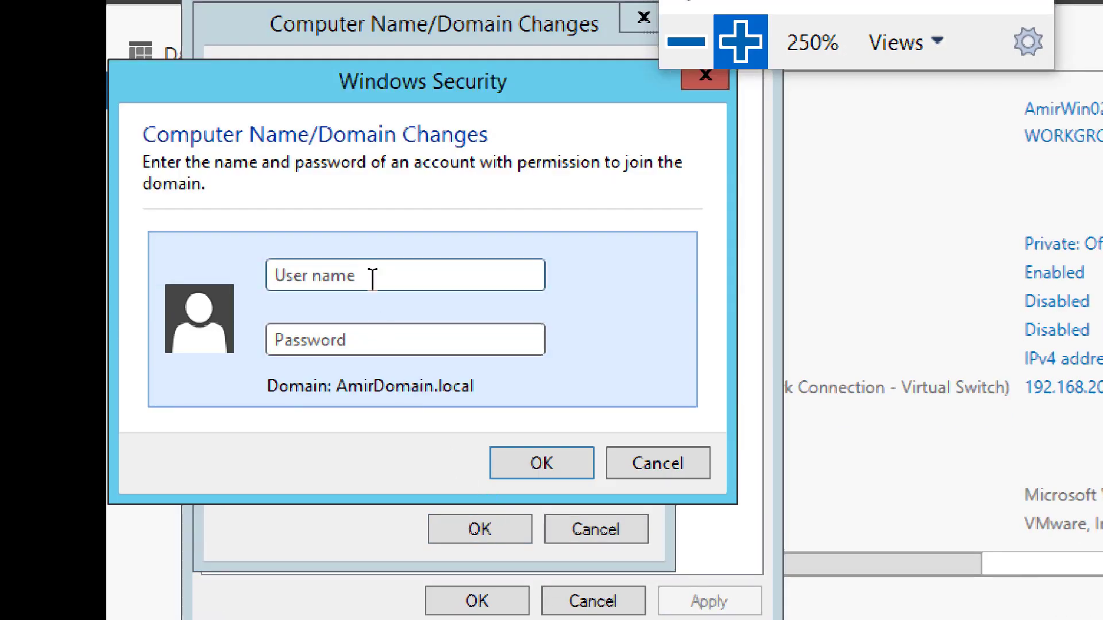
Step: Authorise the domain join with the AmirAdmin user name and password
left_click(372, 278)
type("AmirAdmin")
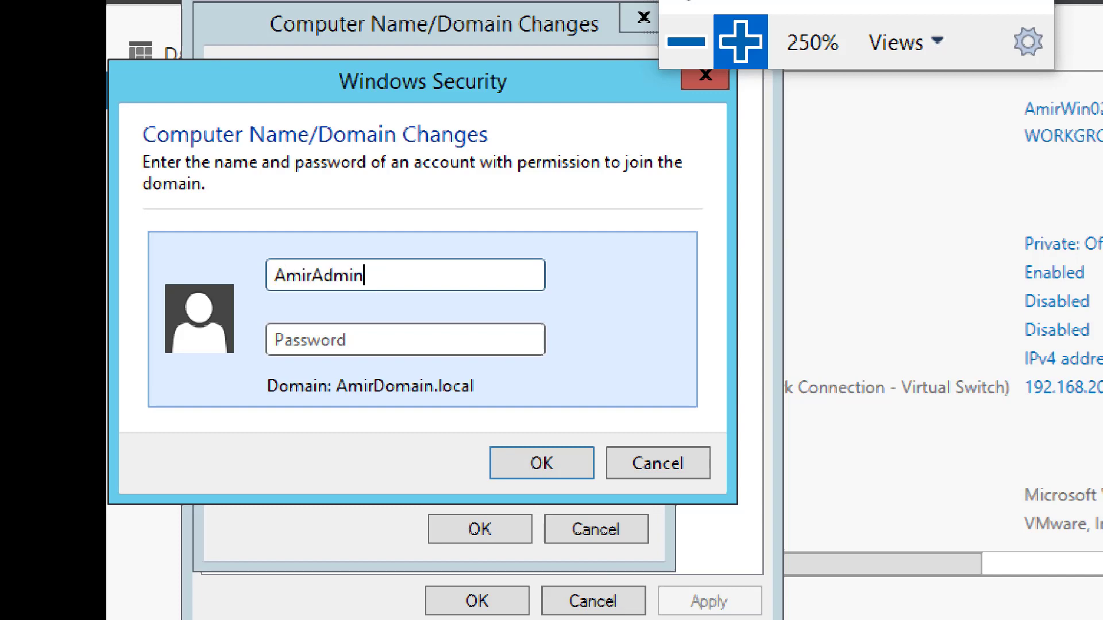
key("Tab")
type("*********")
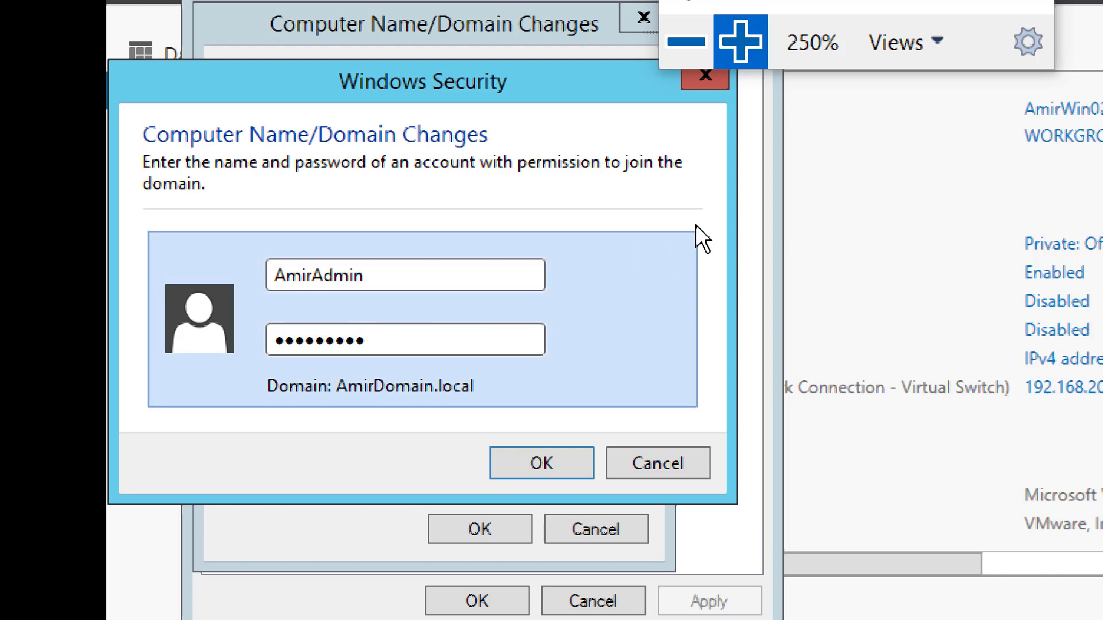
left_click(684, 42)
left_click(683, 41)
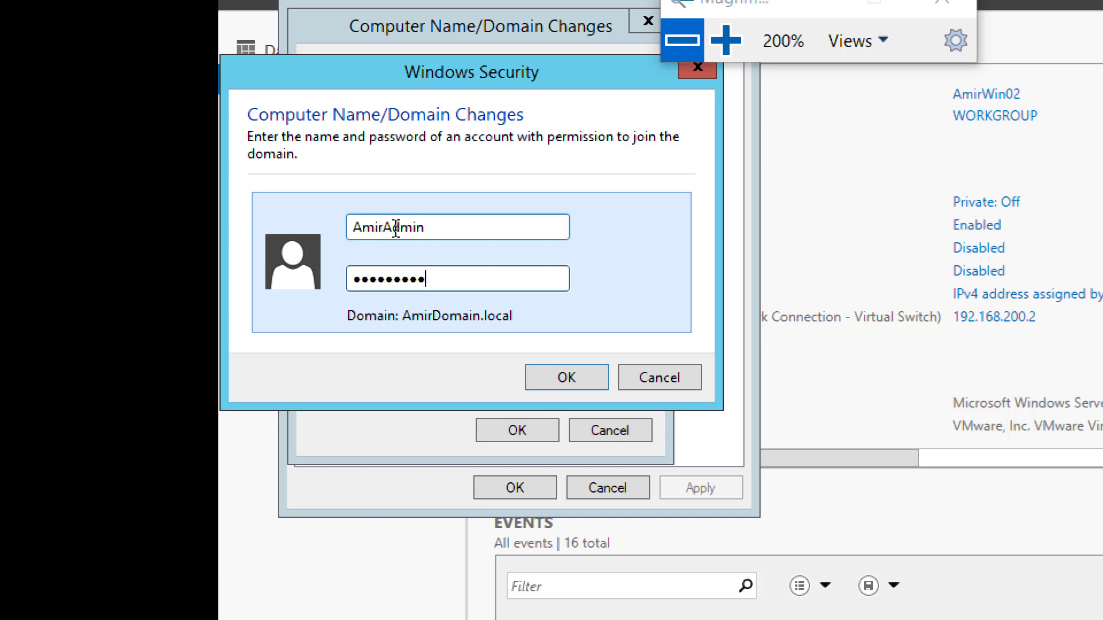
left_click(563, 381)
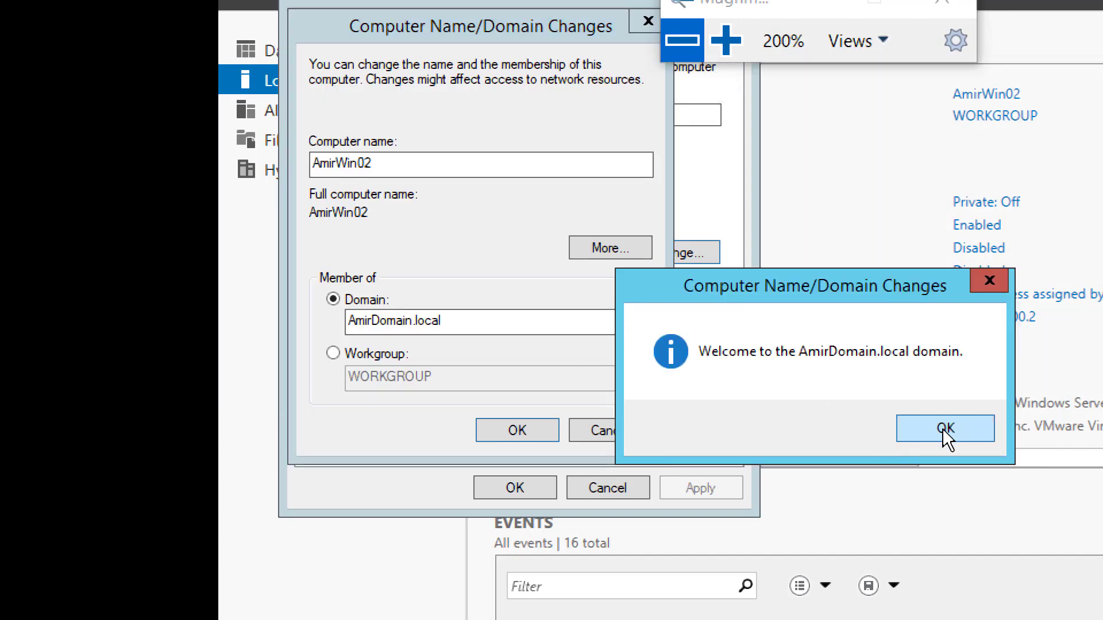
Step: Acknowledge the welcome and restart notices, close System Properties, and restart now
left_click(945, 431)
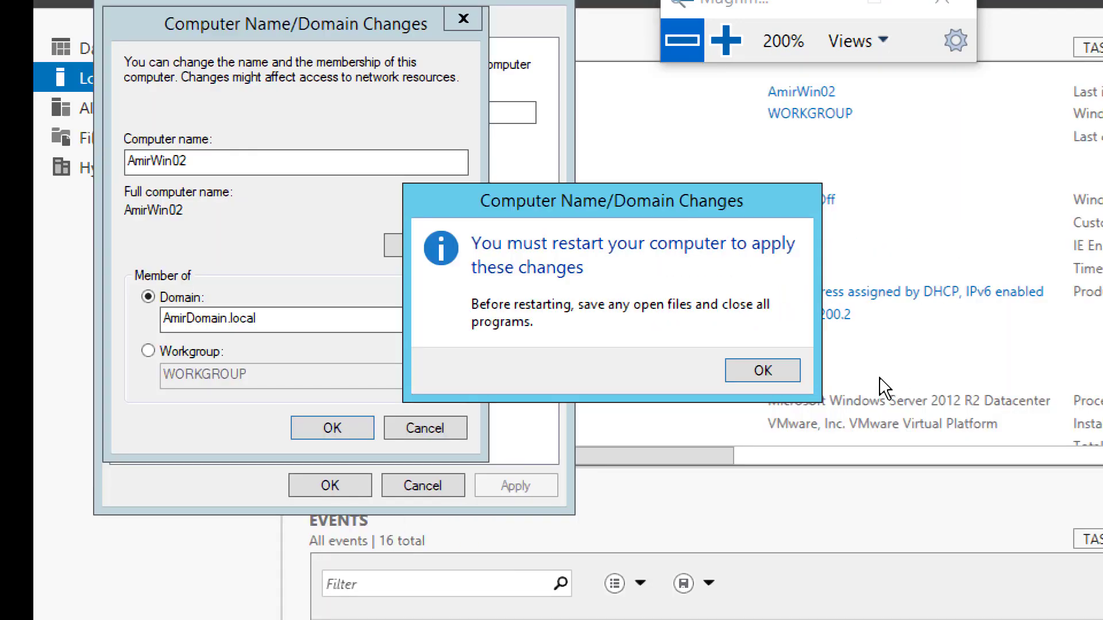
left_click(762, 374)
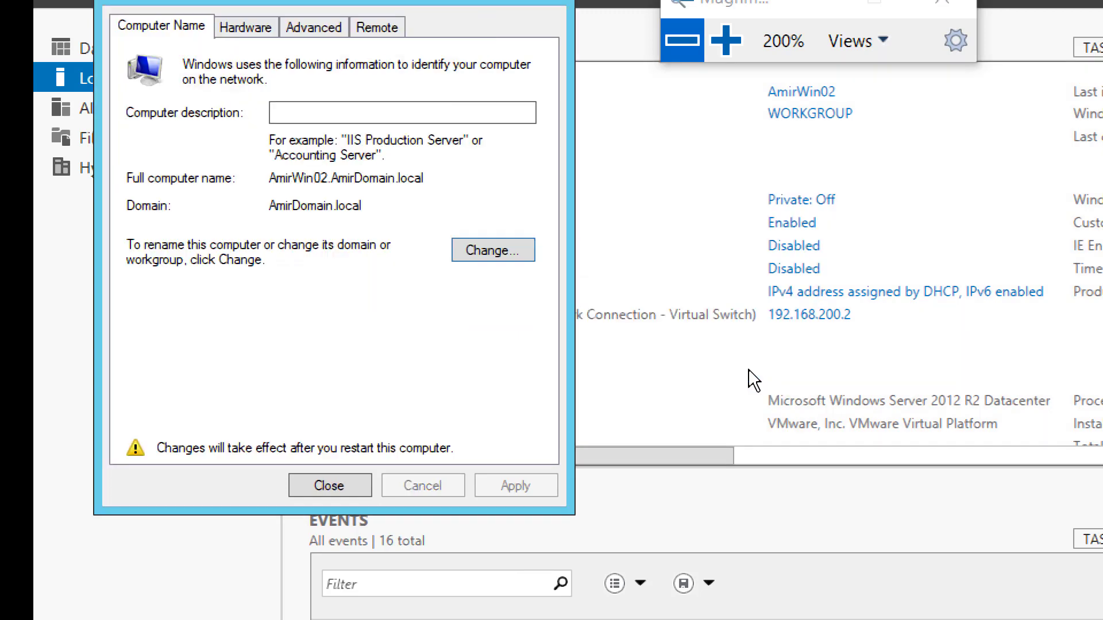
left_click(339, 485)
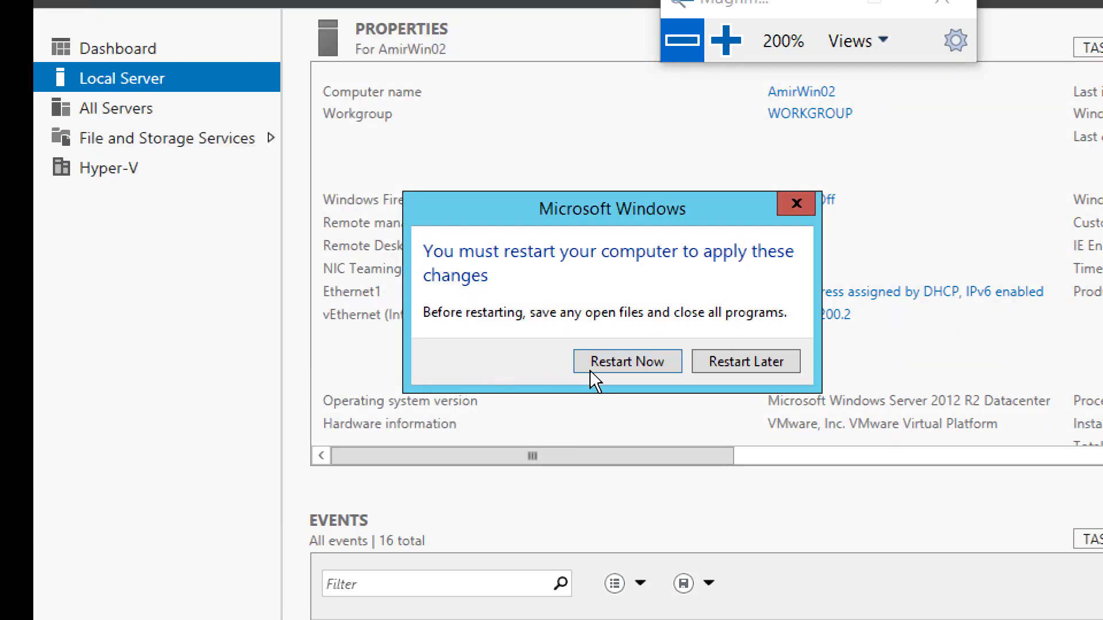
left_click(684, 45)
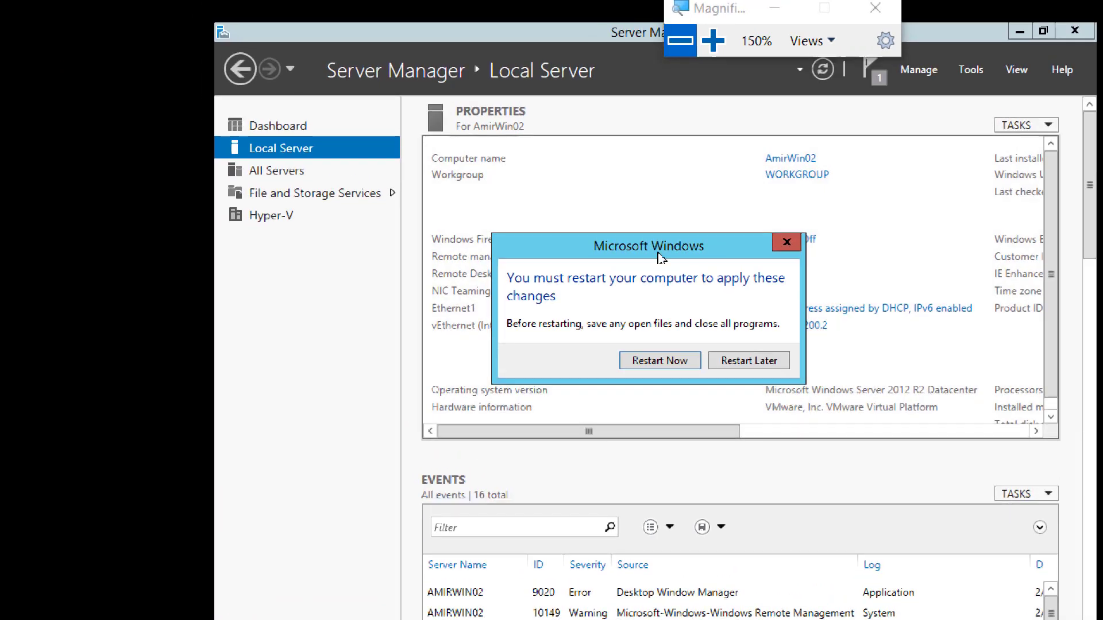
left_click(647, 363)
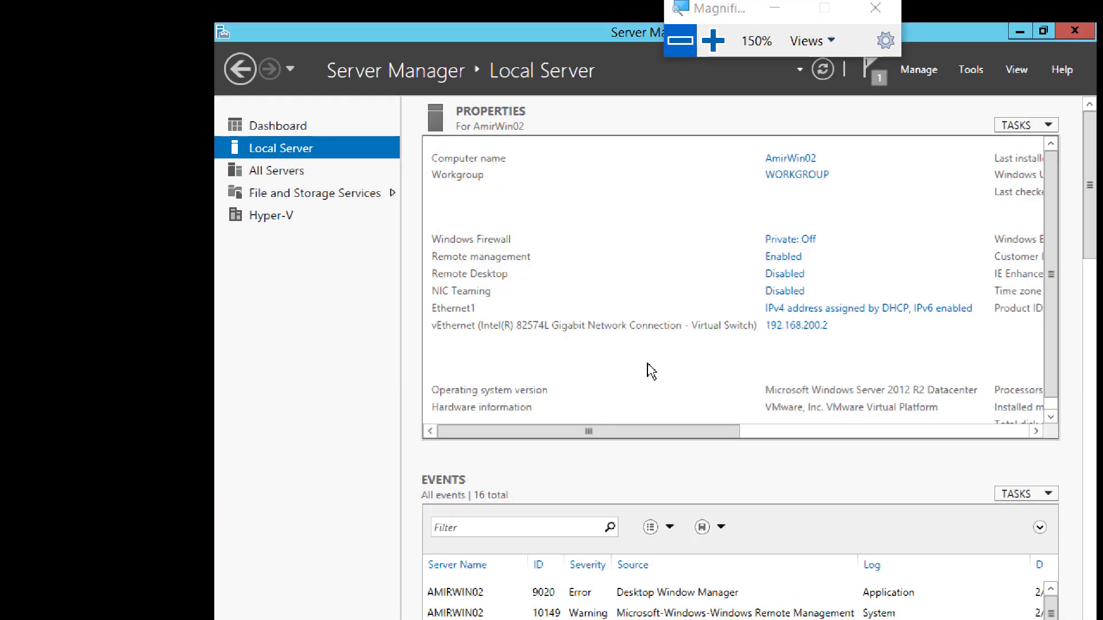
Step: Bring up the VM's sign-in screen and choose Other user
key("super+minus")
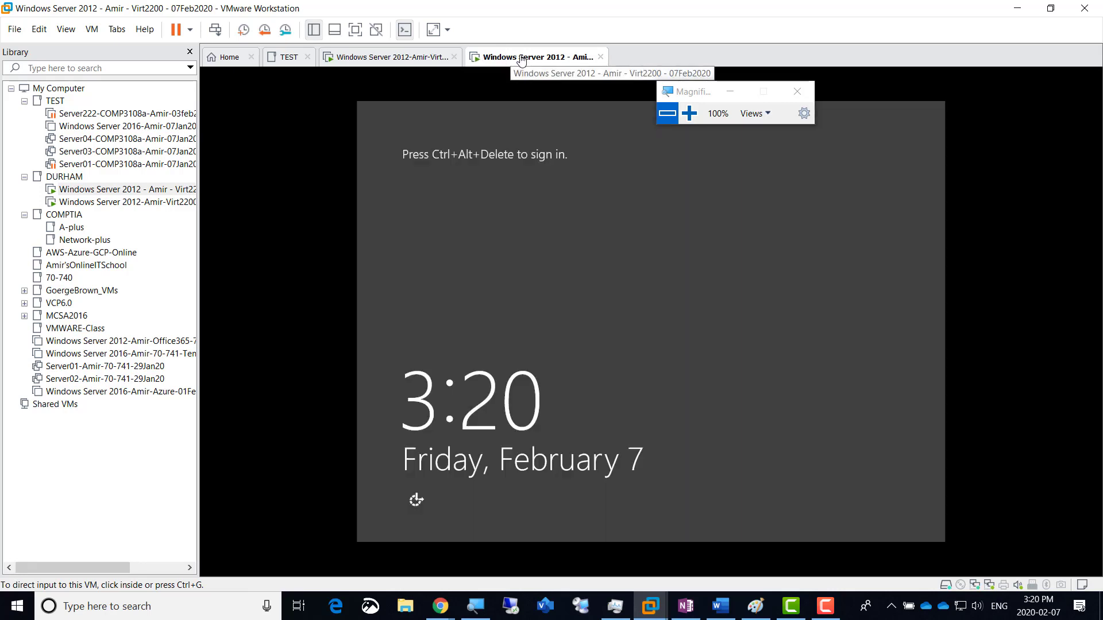
left_click(213, 31)
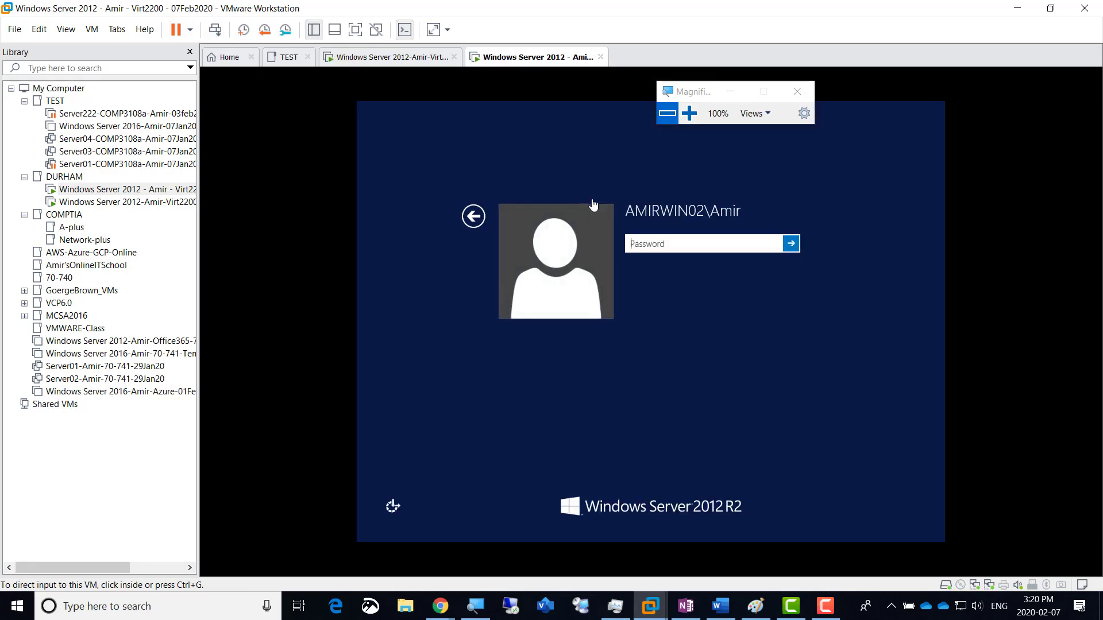
left_click(473, 219)
left_click(472, 218)
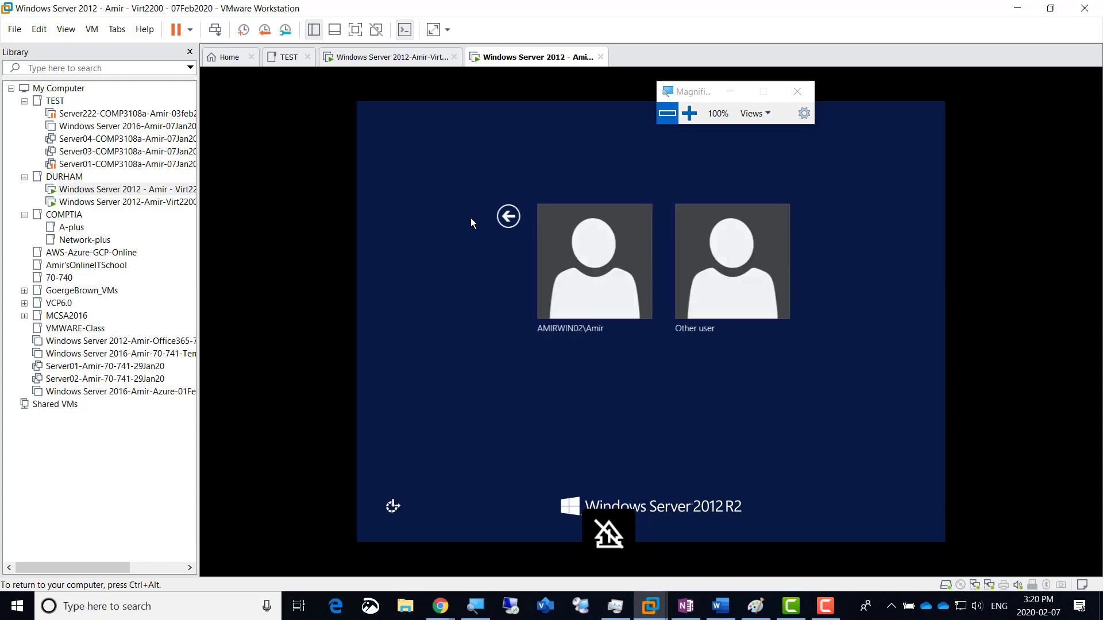
left_click(725, 257)
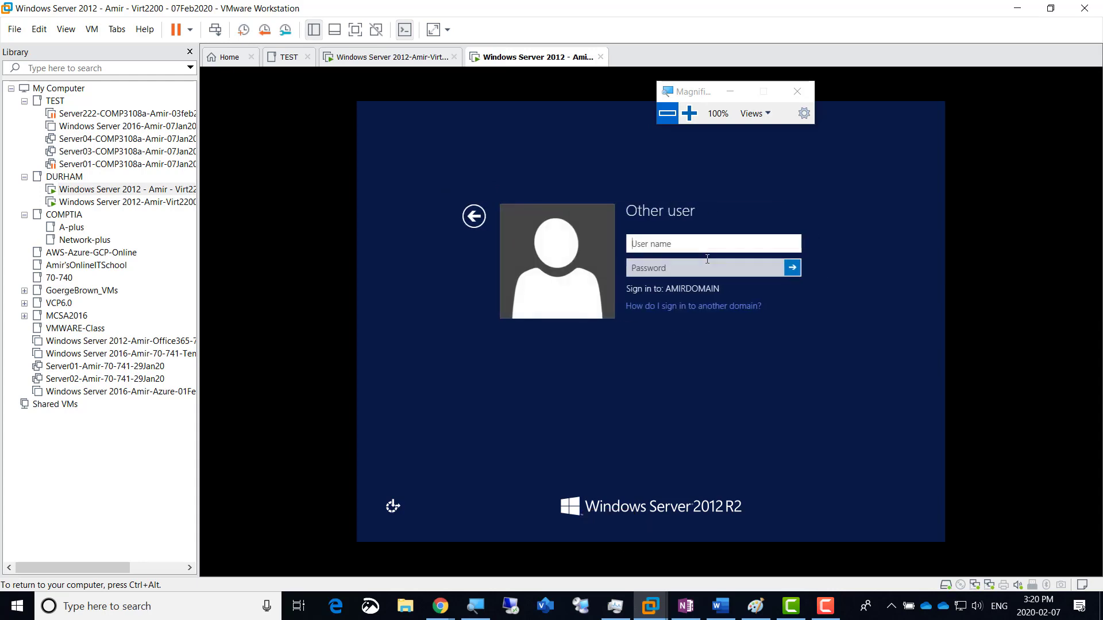
Step: Sign in with the domain administrator's username and password
left_click(691, 113)
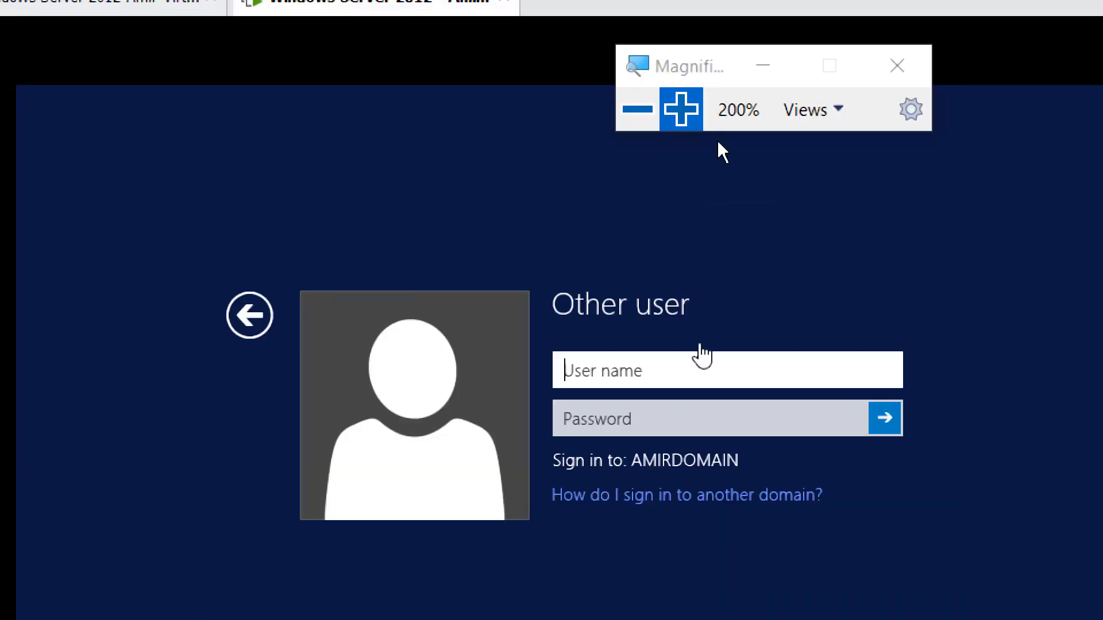
type("AmirAdmin")
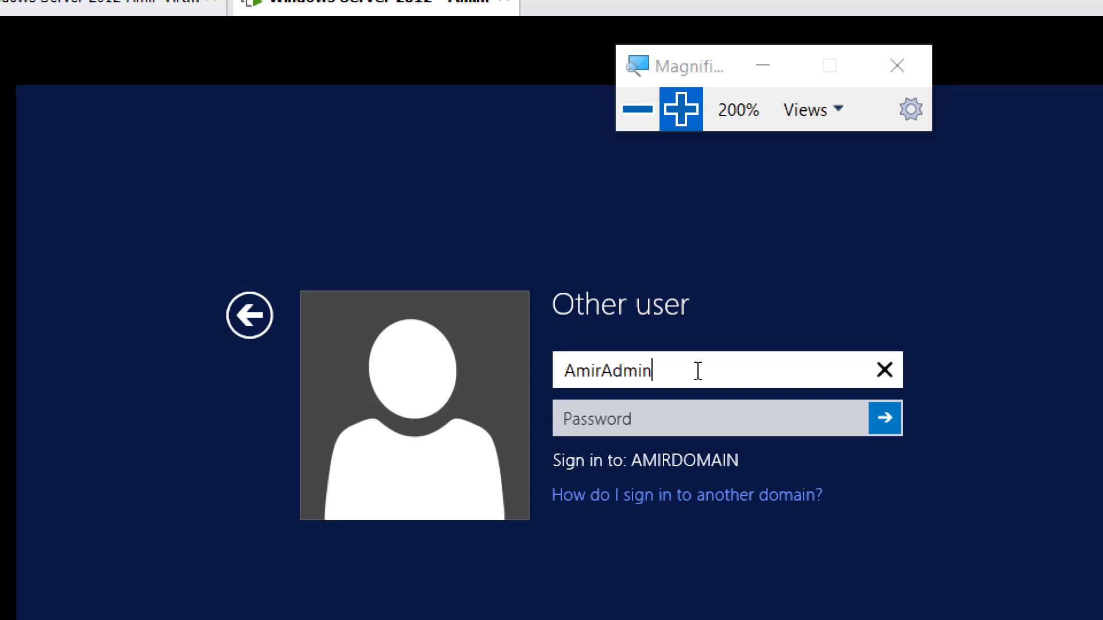
key("Tab")
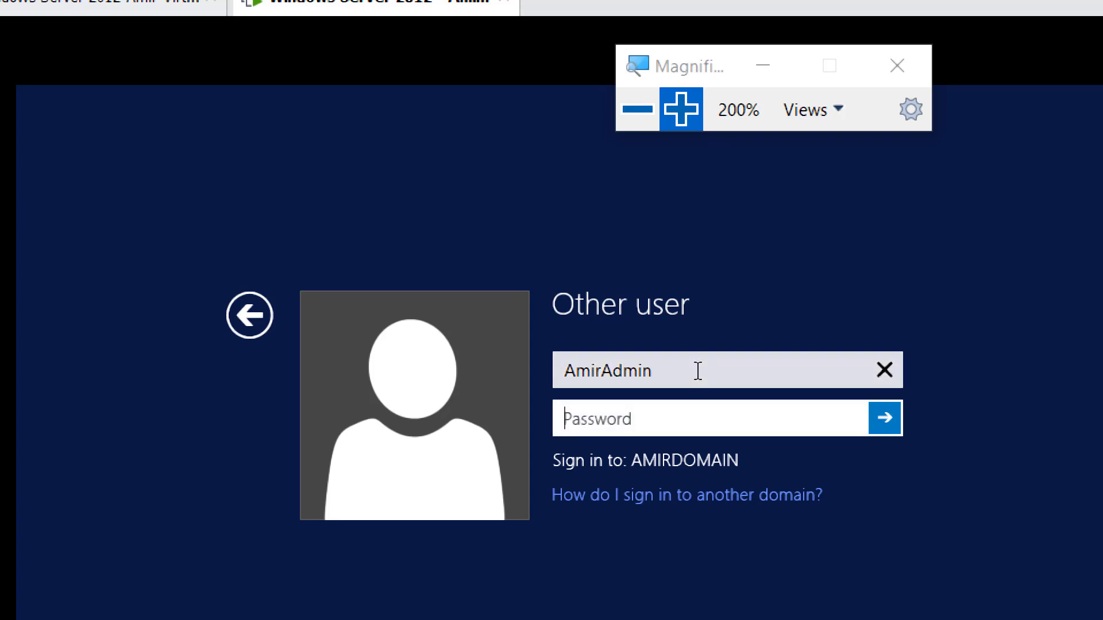
type("•••••••••")
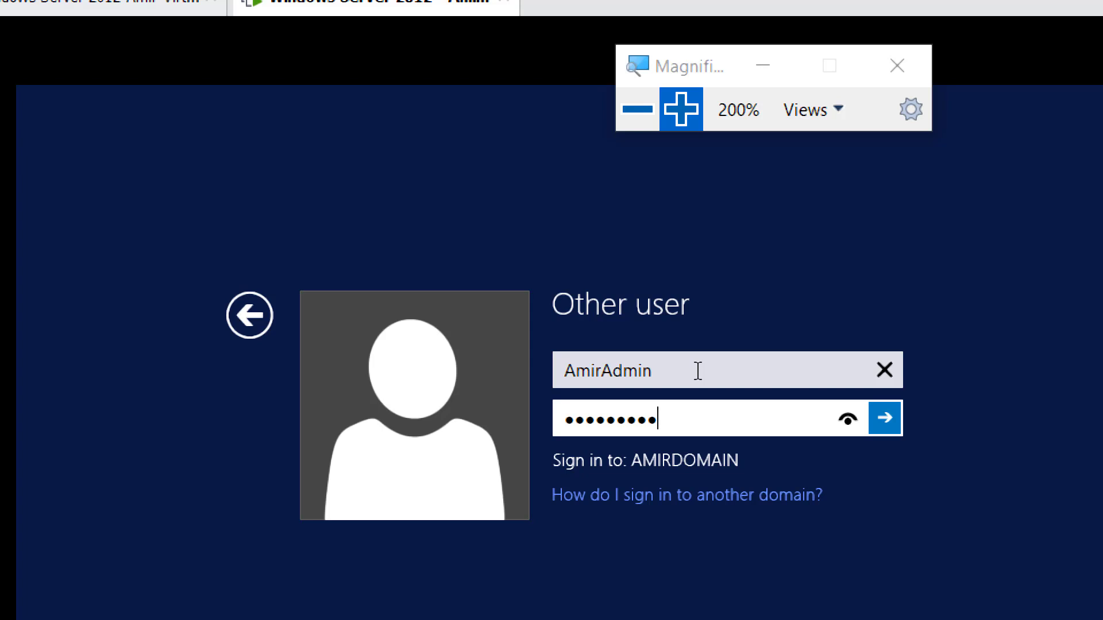
key("Return")
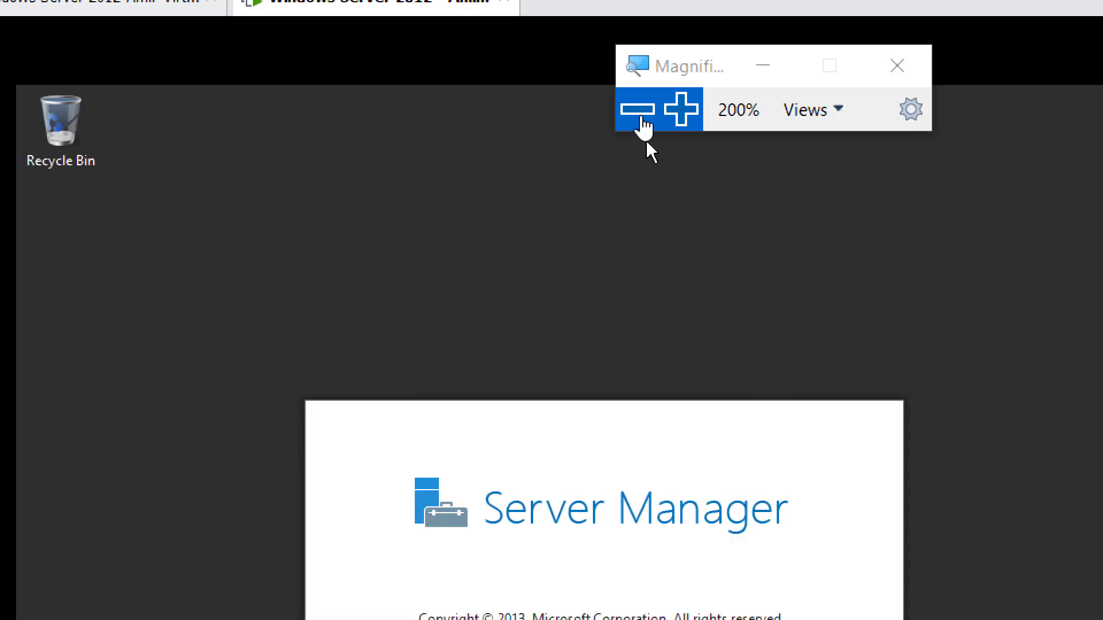
Step: Restore normal screen magnification and bring the Paint migration diagram forward
left_click(640, 118)
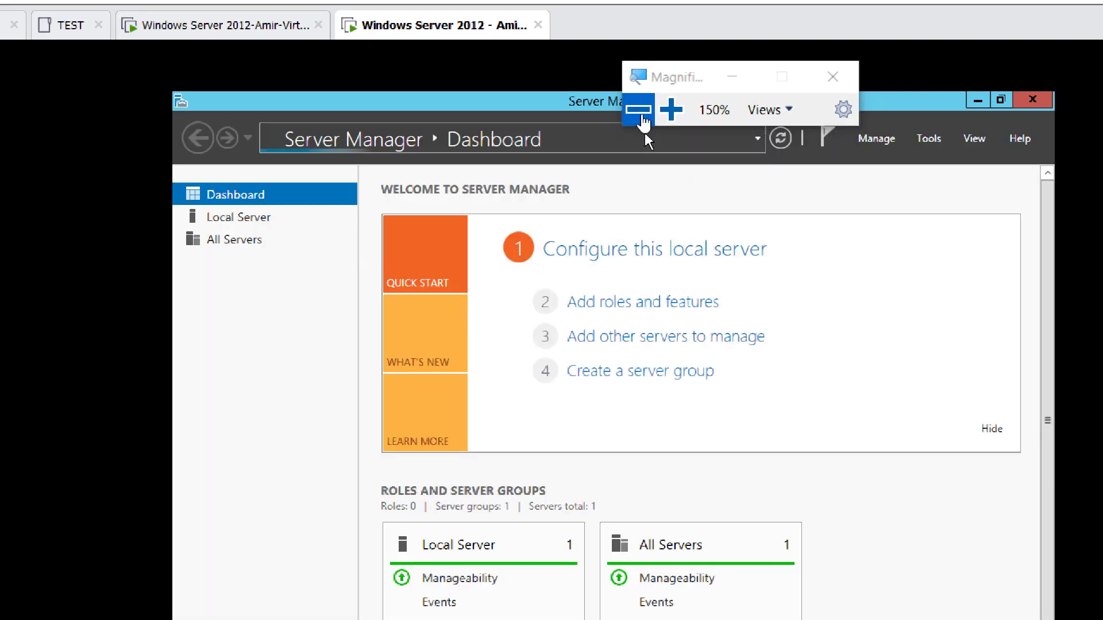
left_click(641, 117)
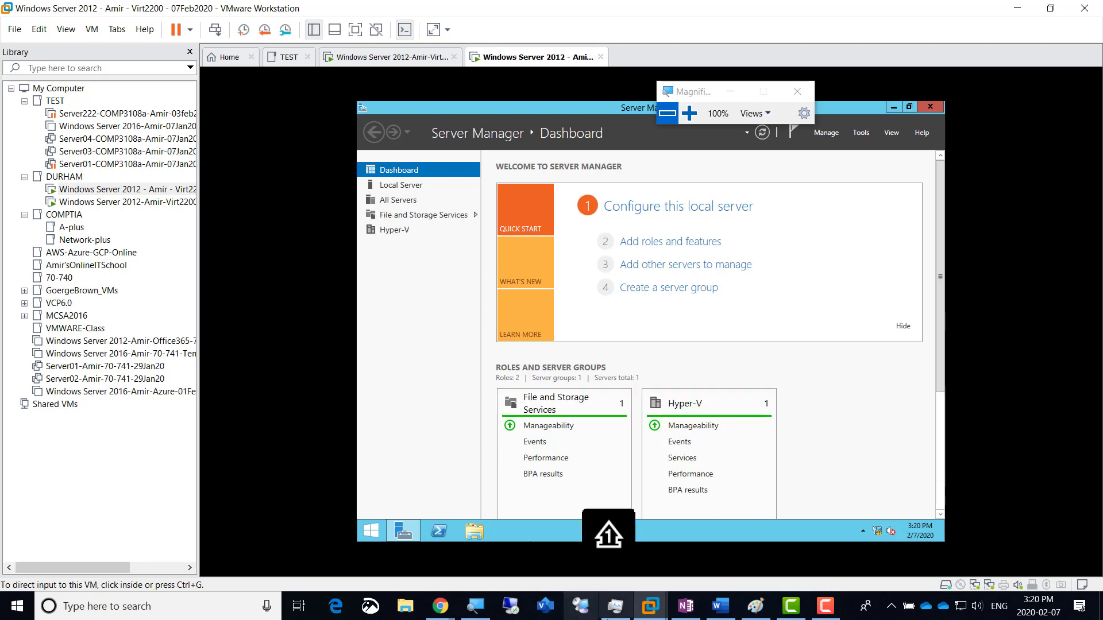
left_click(769, 605)
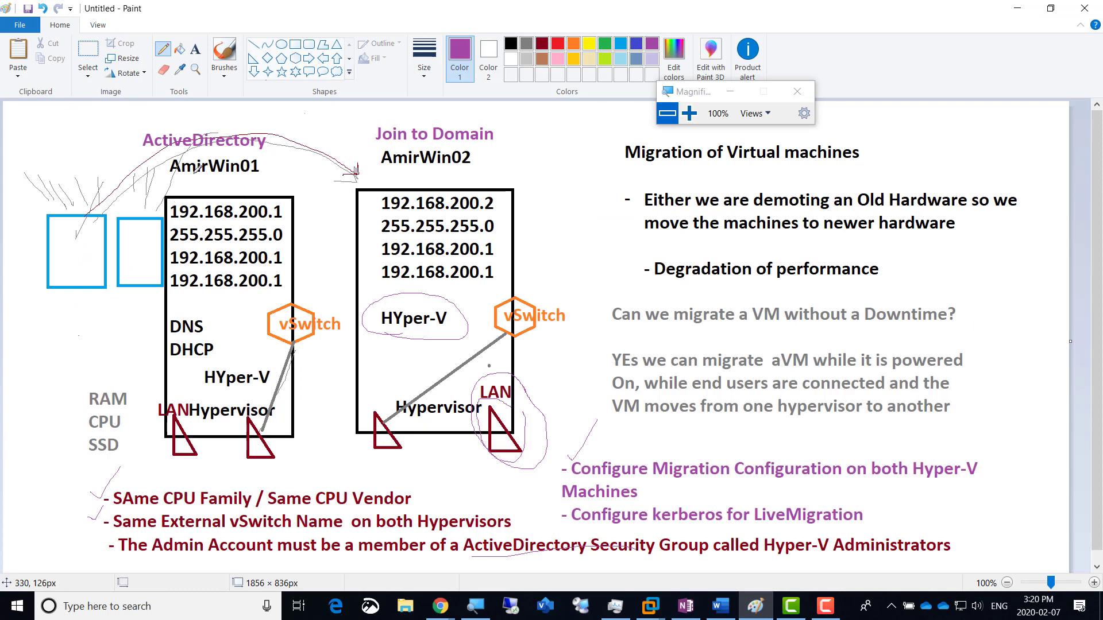
Step: Pencil ticks above ActiveDirectory and Join to Domain, plus a short stroke beside the circled LAN
left_click_drag(156, 122, 182, 113)
left_click_drag(420, 122, 445, 102)
left_click_drag(540, 389, 532, 405)
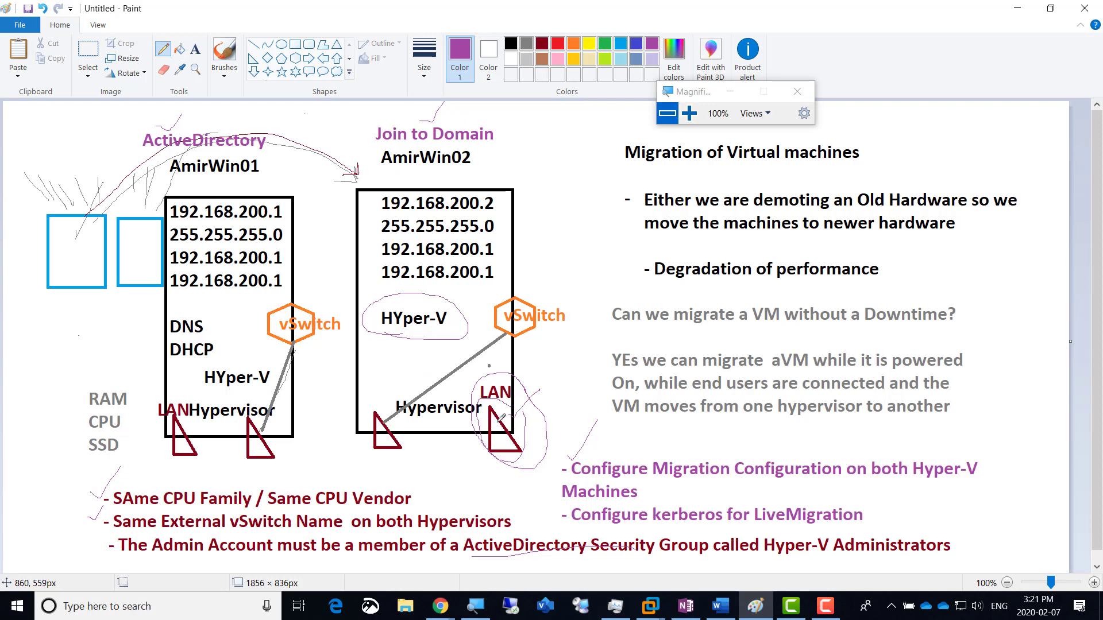
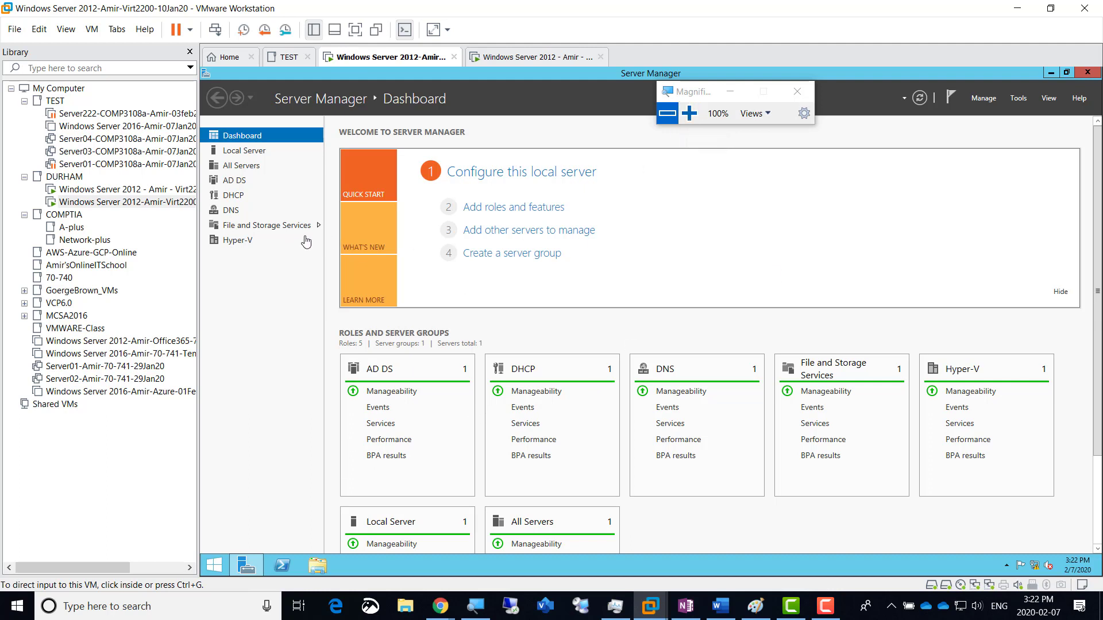
Step: Launch Hyper-V Manager from Server Manager's Tools and bring up AMIRWIN01's context menu
left_click(1018, 98)
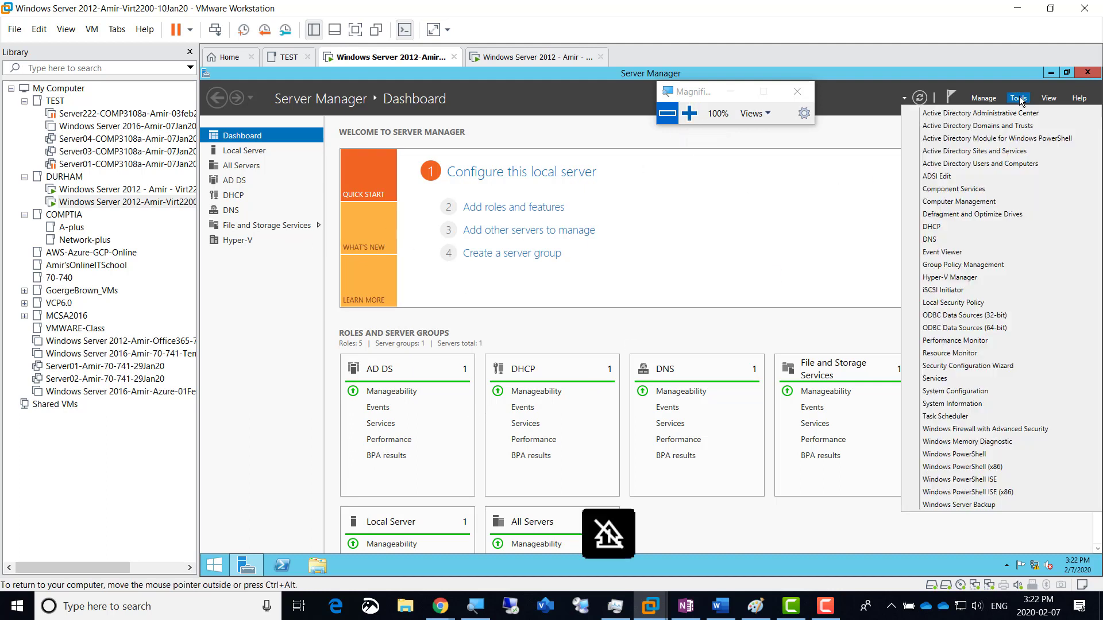
left_click(689, 113)
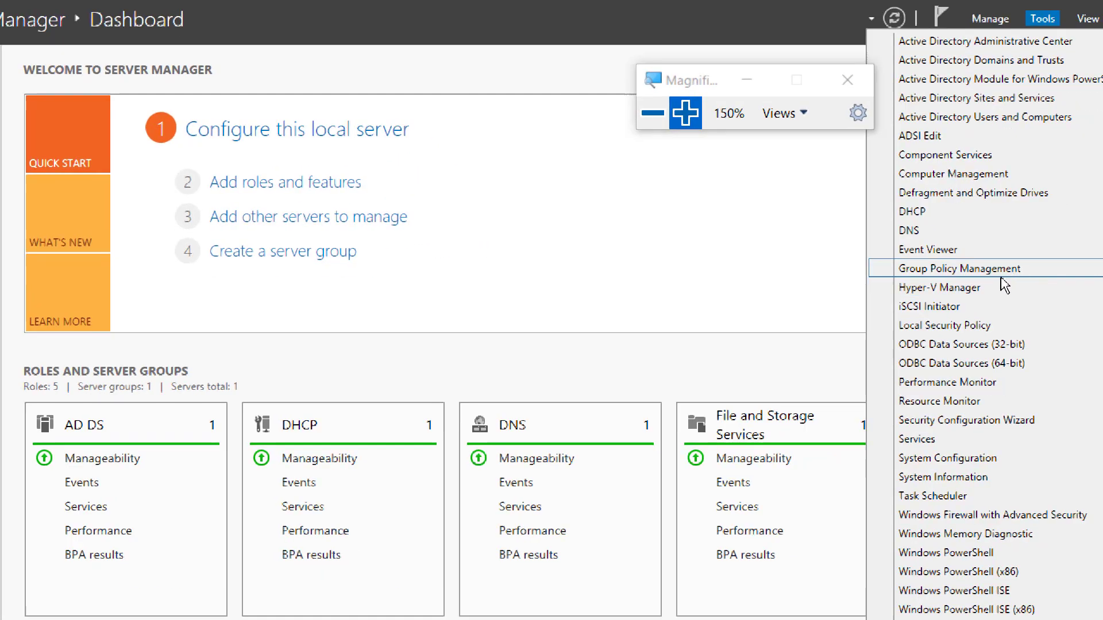
left_click(1001, 289)
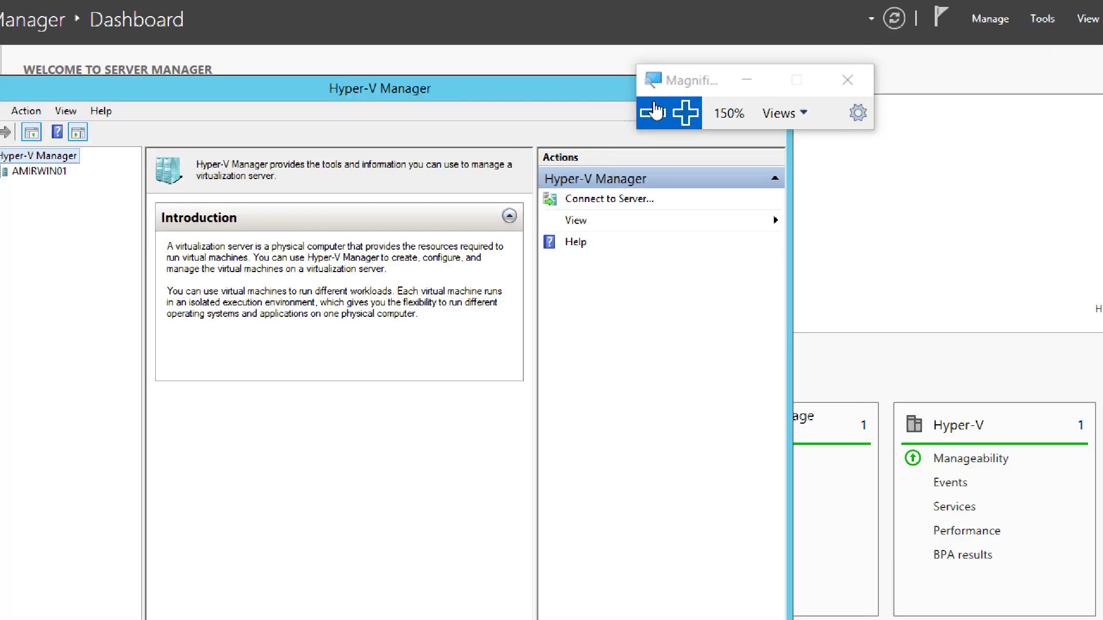
left_click(653, 113)
left_click(807, 160)
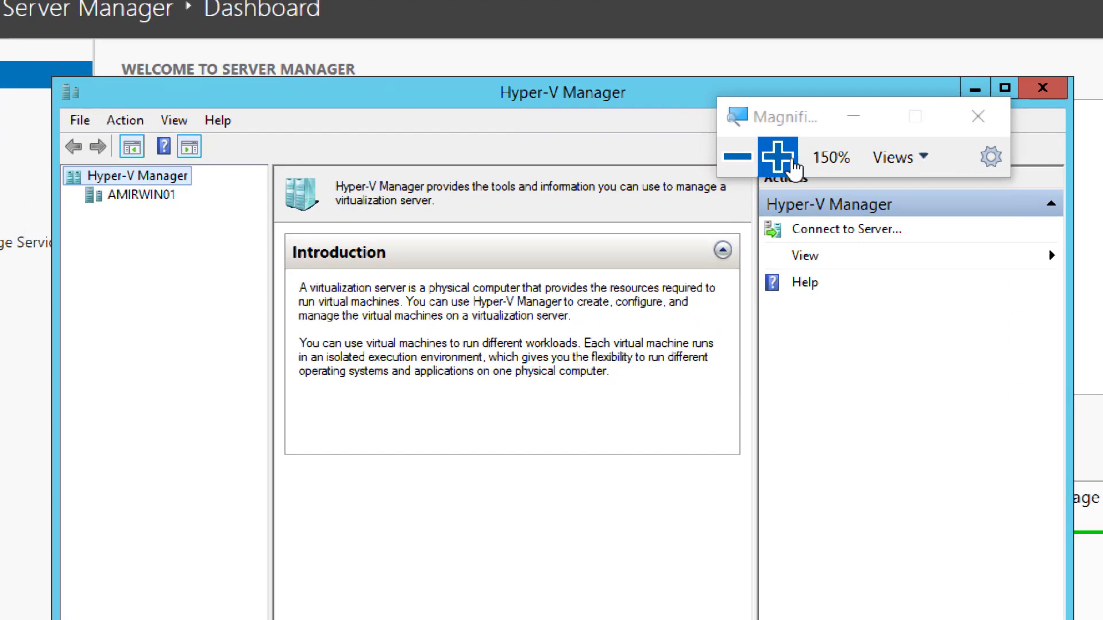
left_click(794, 166)
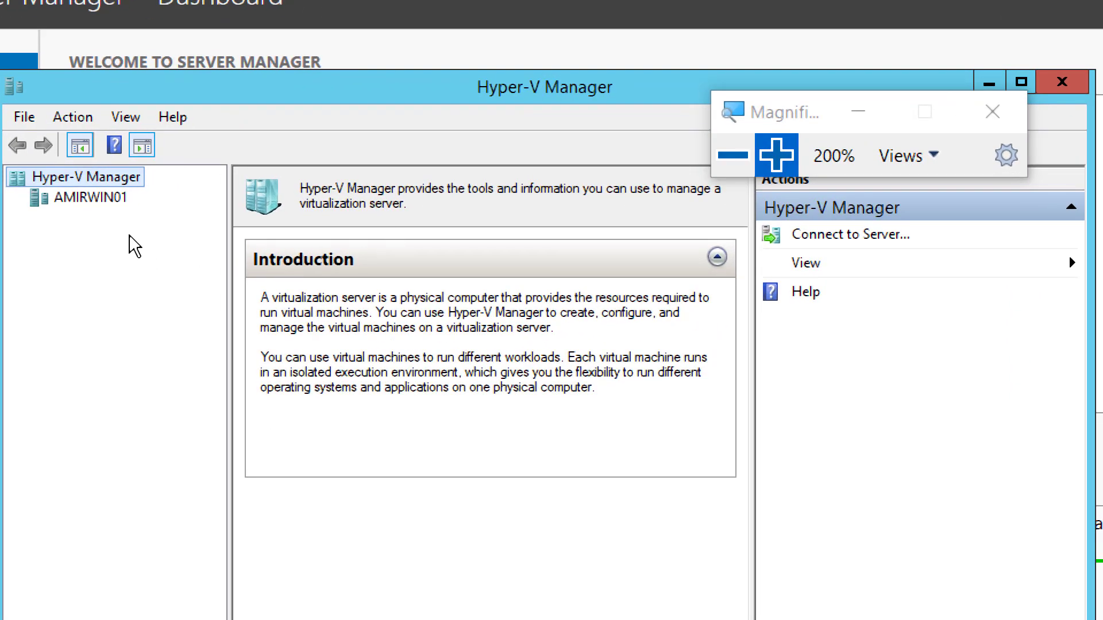
right_click(96, 201)
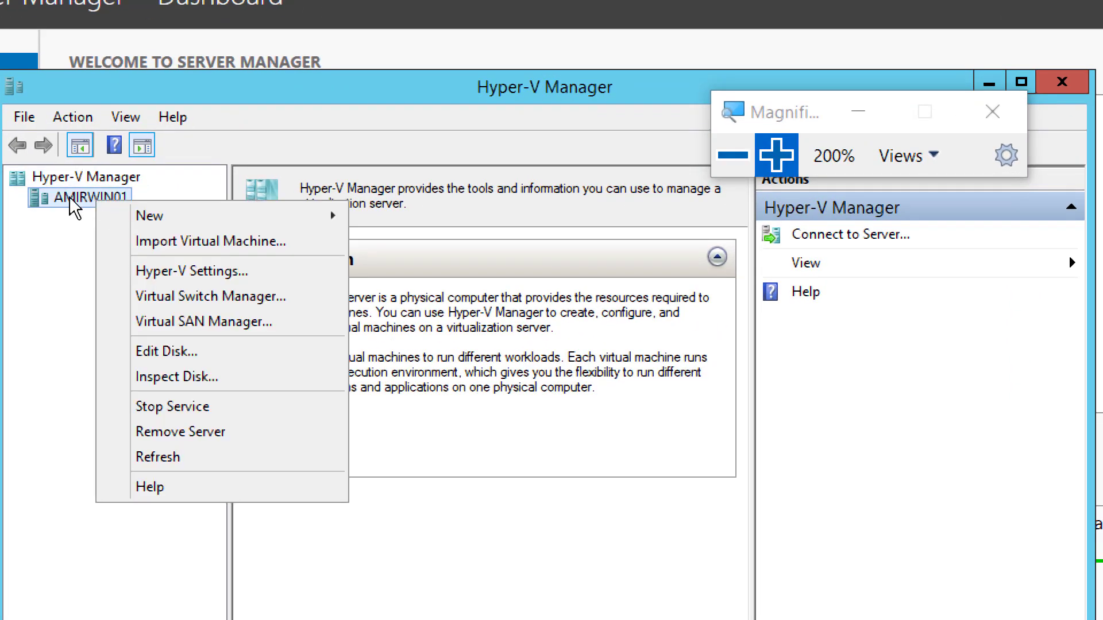
Step: In AMIRWIN01's Hyper-V Settings, enable live migrations and remove the 192.168.200.0/24 entry
left_click(237, 276)
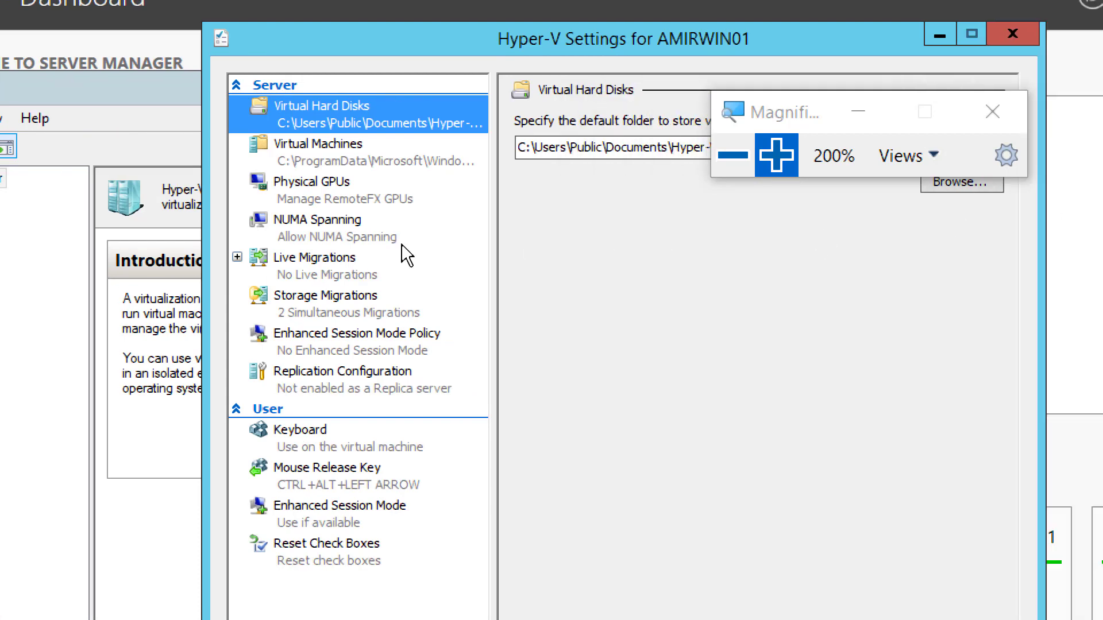
left_click_drag(784, 112, 849, 283)
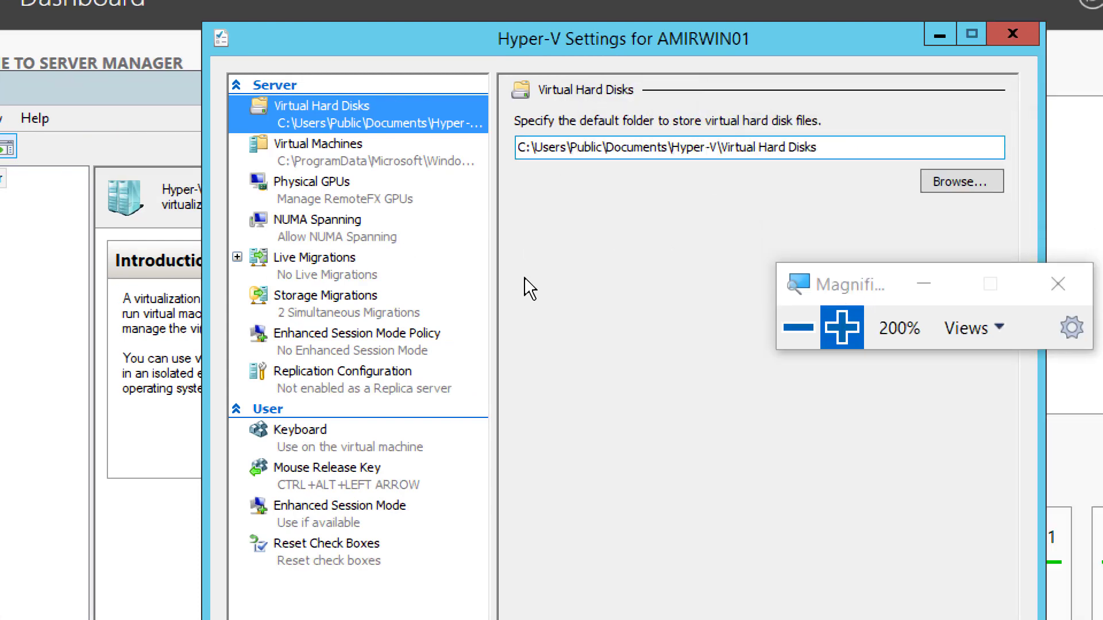
left_click(305, 257)
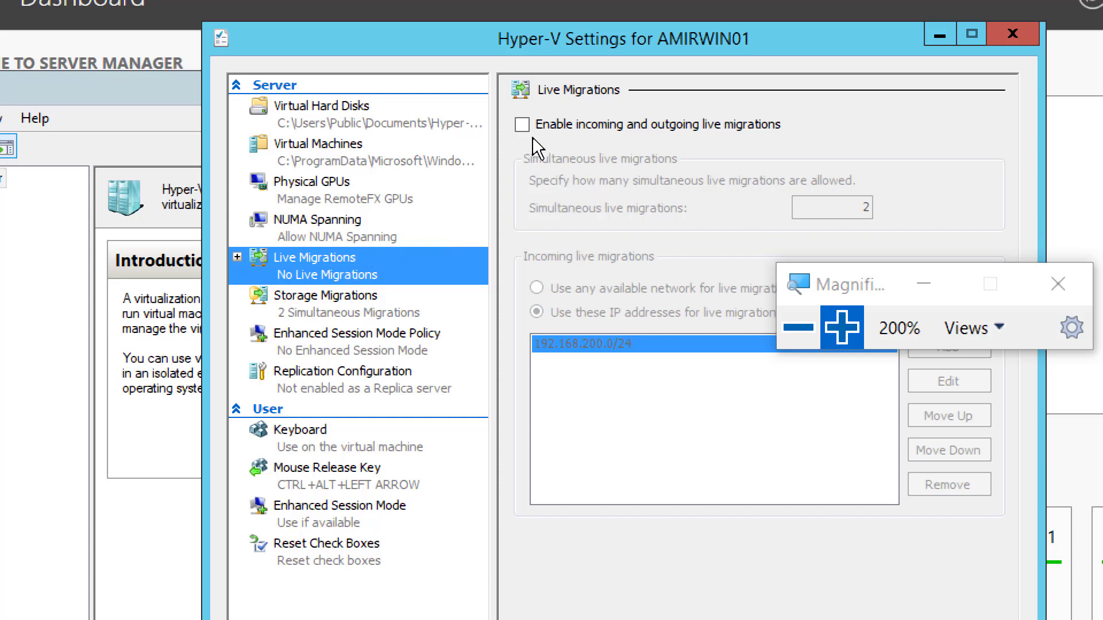
left_click_drag(850, 284, 946, 184)
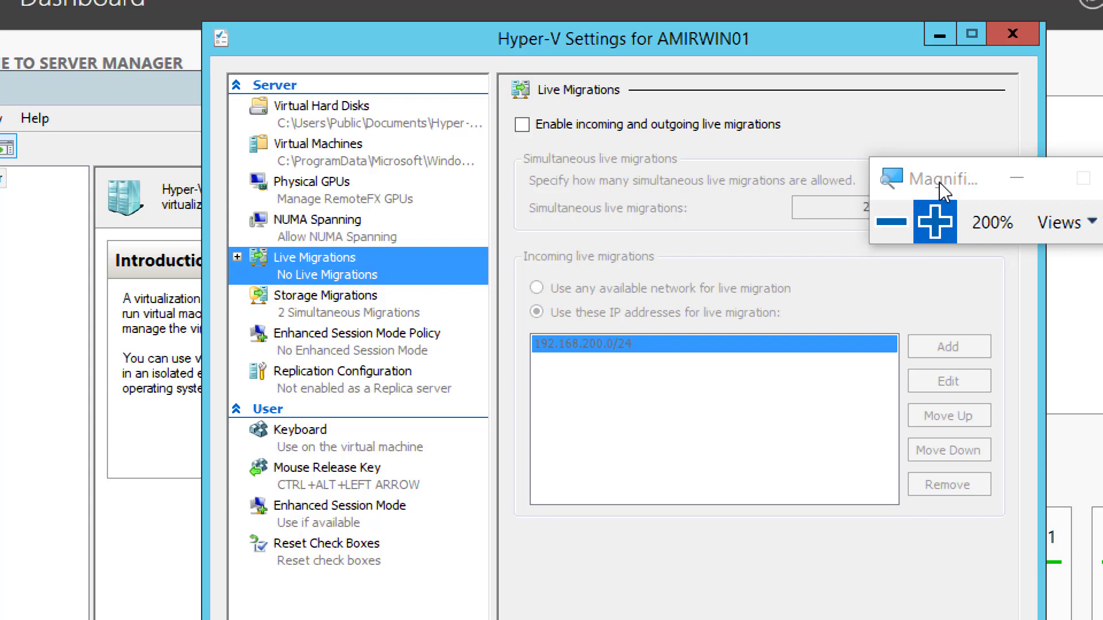
left_click_drag(939, 181, 887, 96)
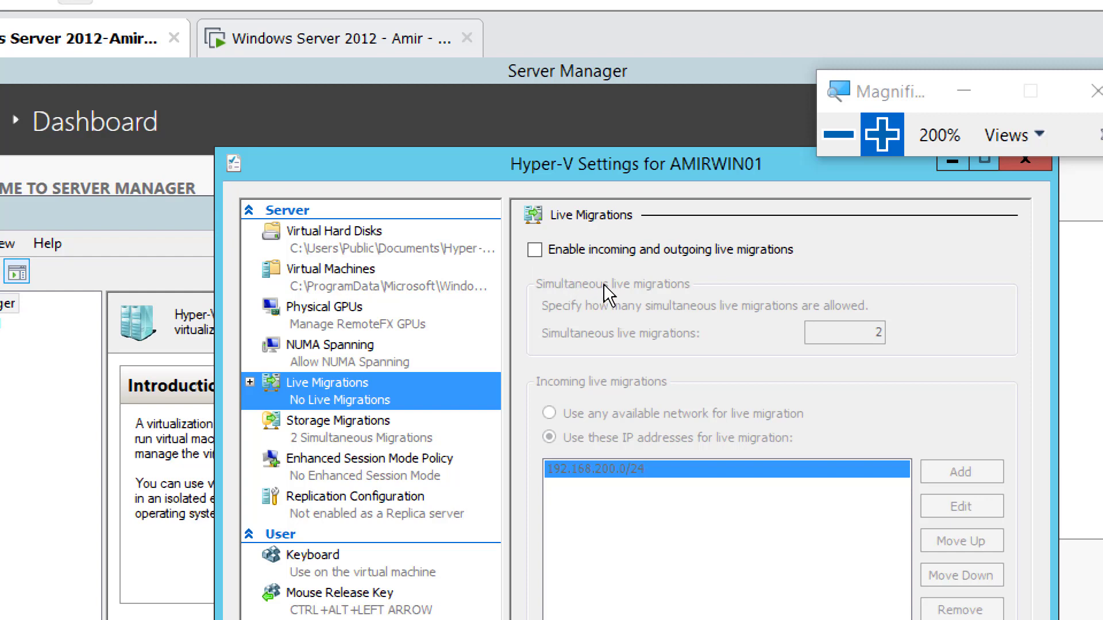
left_click(535, 250)
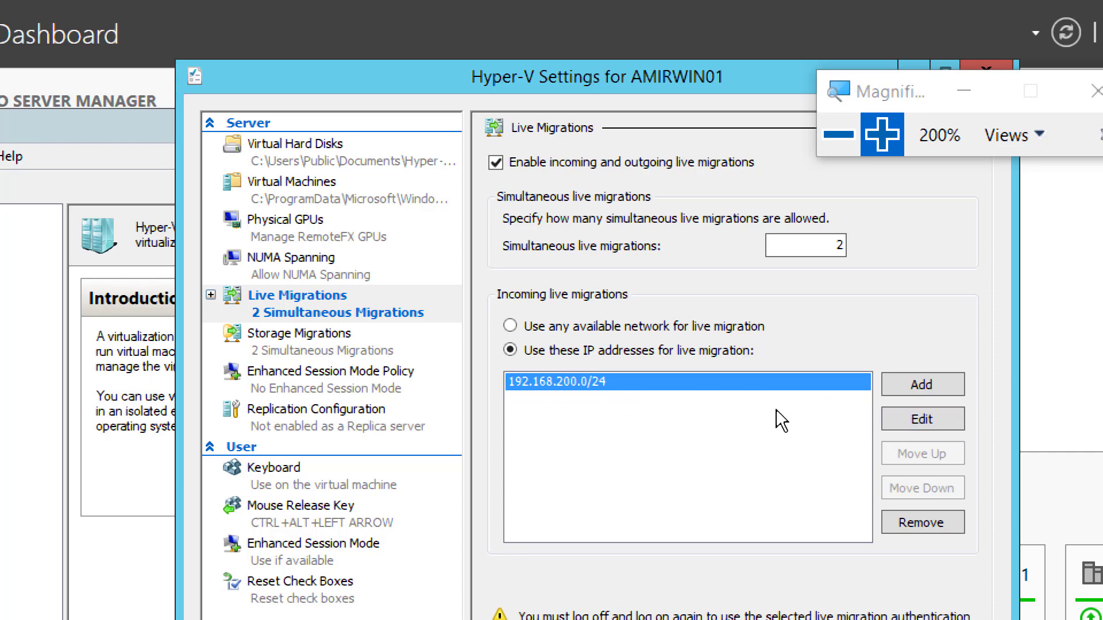
left_click(916, 523)
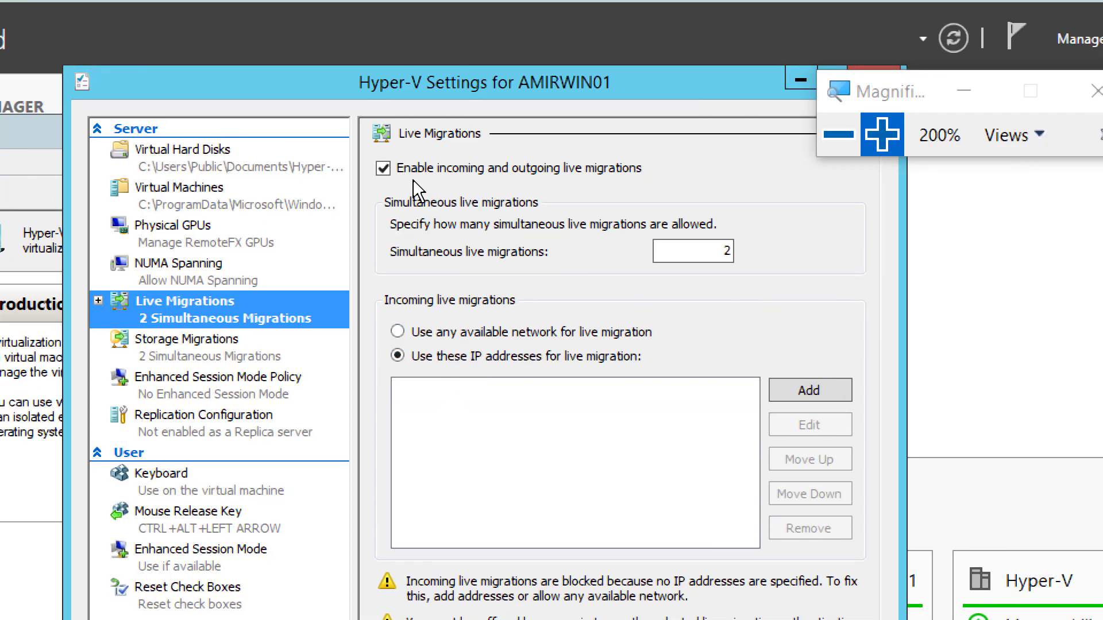
left_click(441, 356)
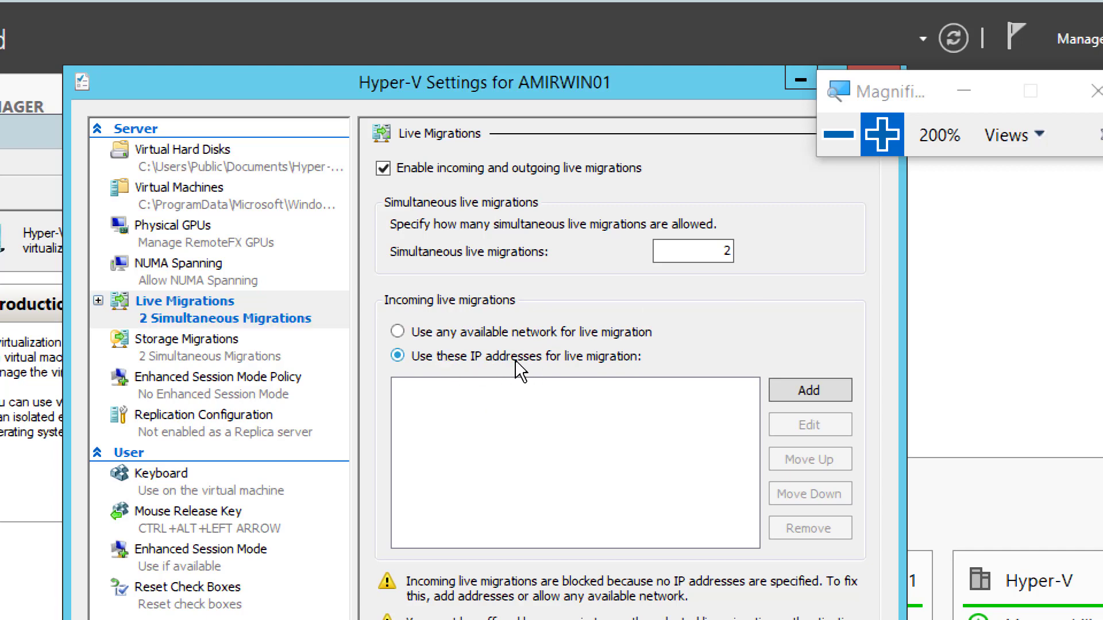
Step: Add 192.168.200.0/24 to AMIRWIN01's allowed incoming live migration addresses
left_click(800, 390)
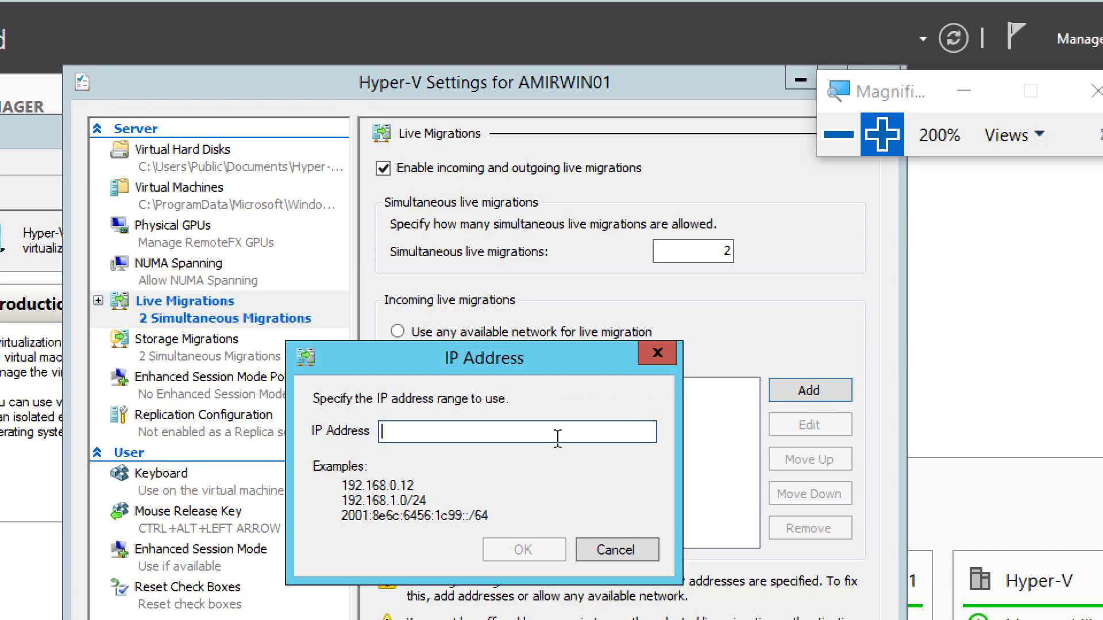
type("192.16")
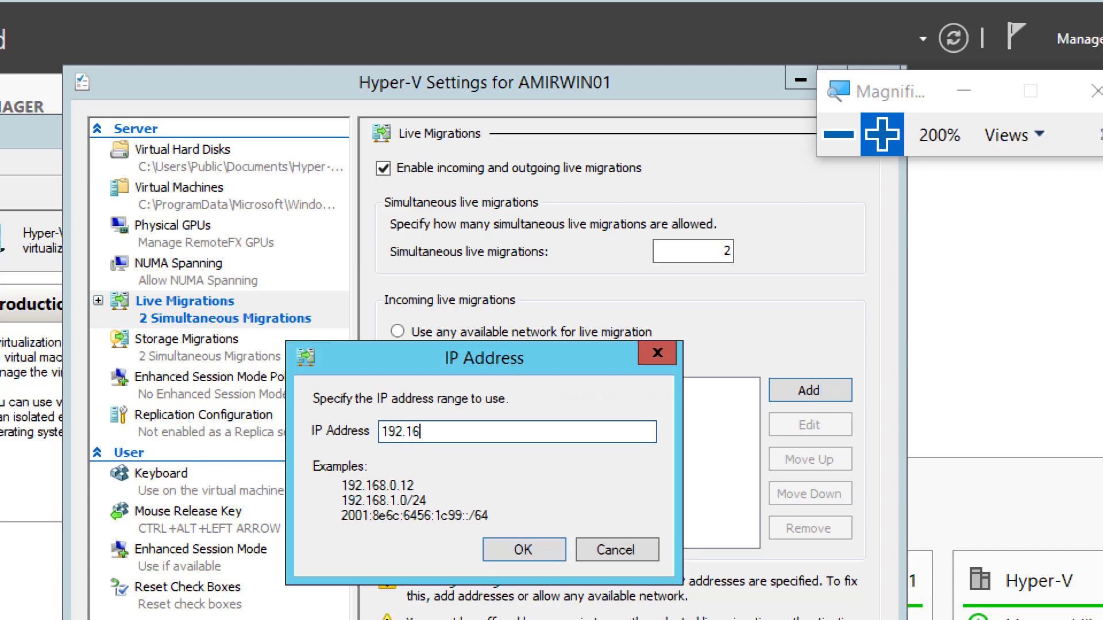
type("8.200.0/24")
left_click(517, 553)
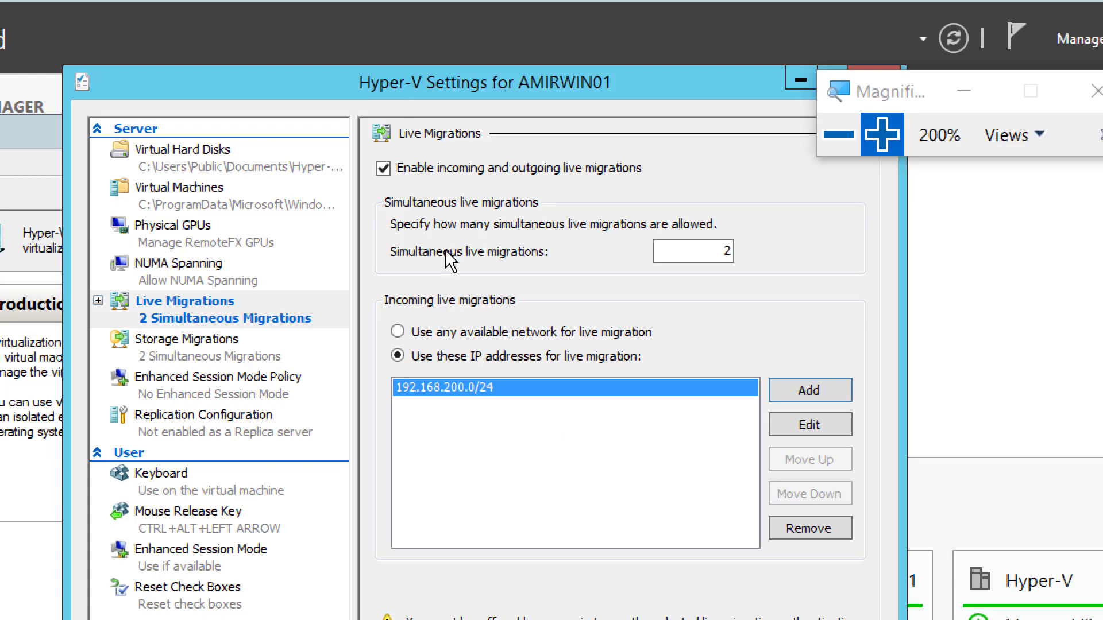
Step: Set AMIRWIN01's live migration authentication to Kerberos with Compression, then apply and close the settings
left_click(104, 305)
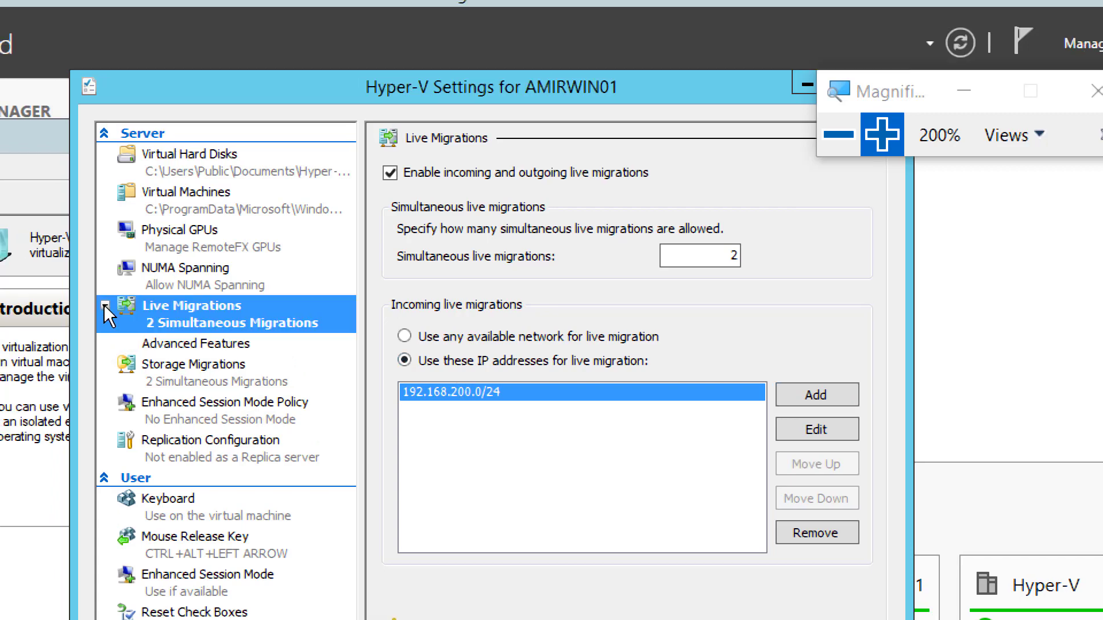
left_click(197, 343)
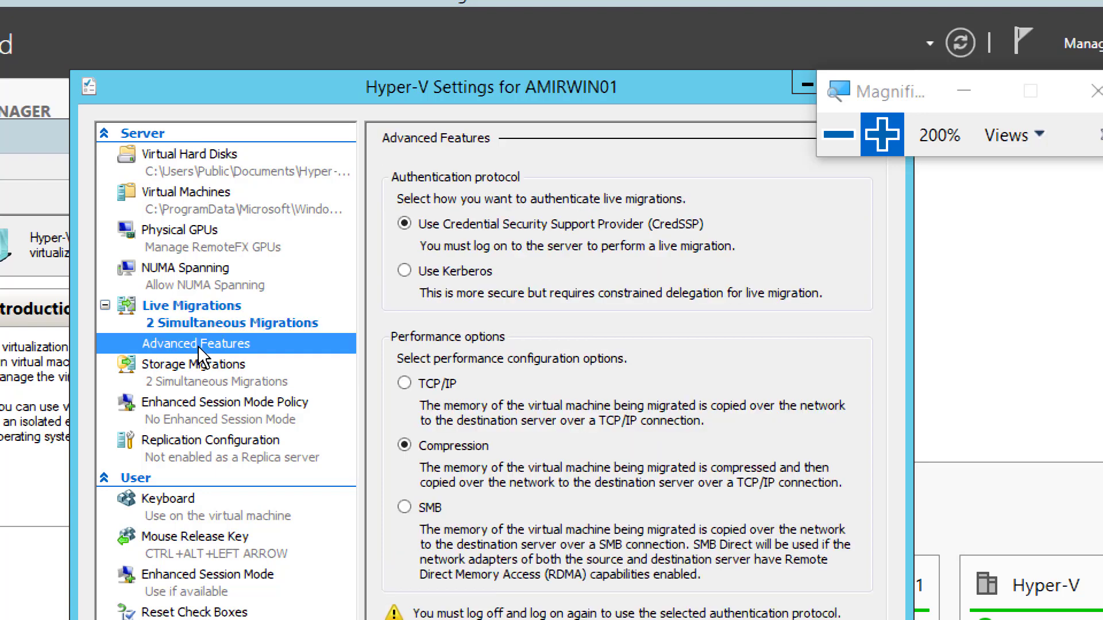
left_click(456, 271)
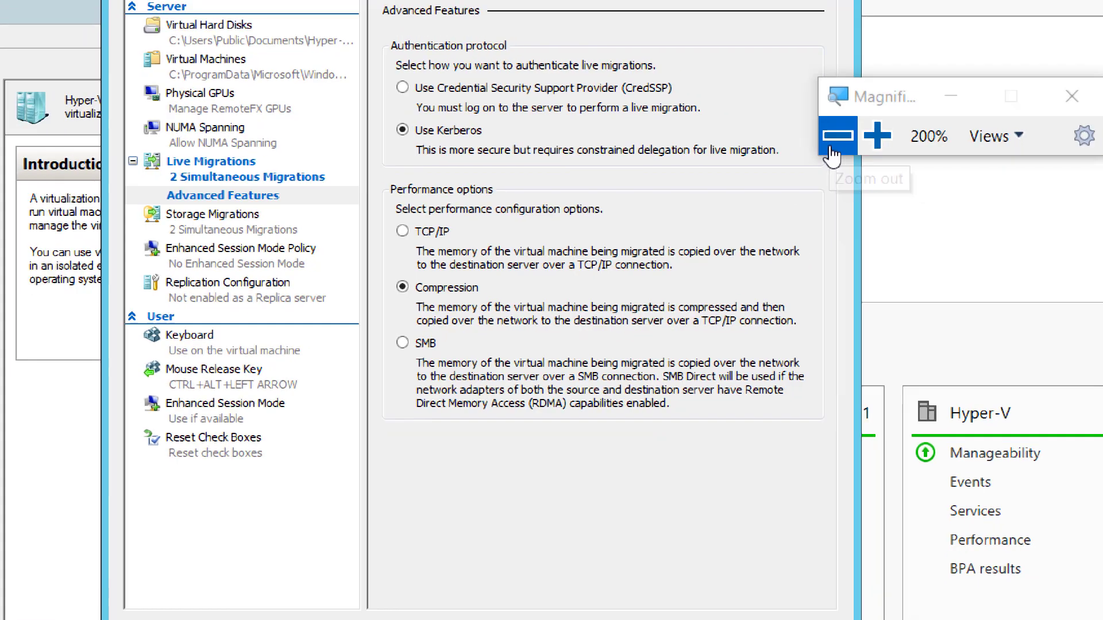
left_click(834, 137)
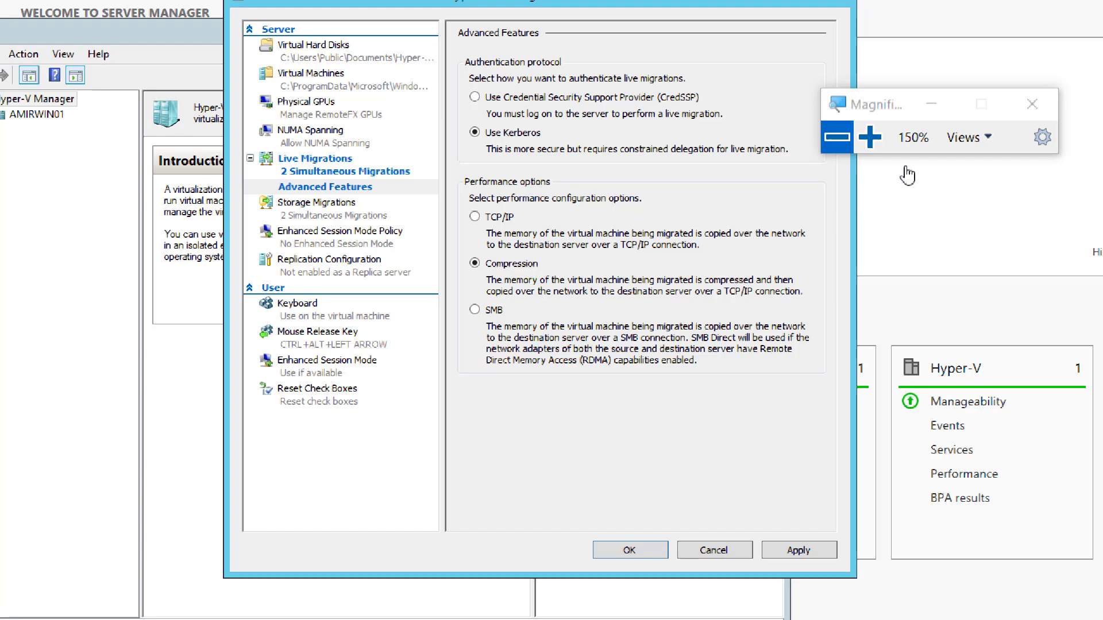
left_click(870, 138)
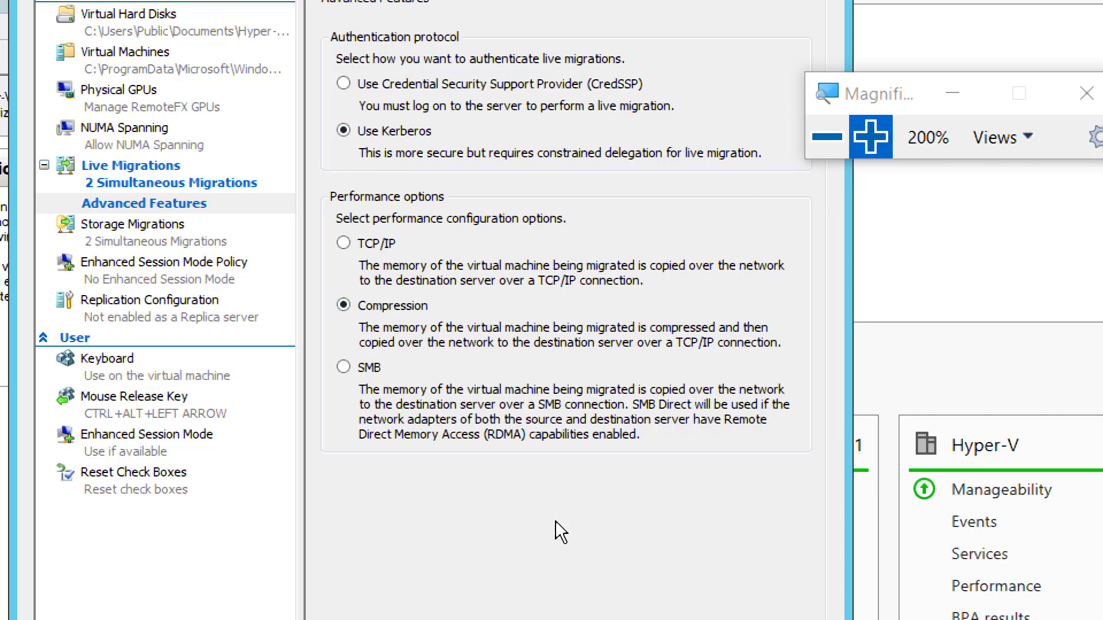
left_click(747, 555)
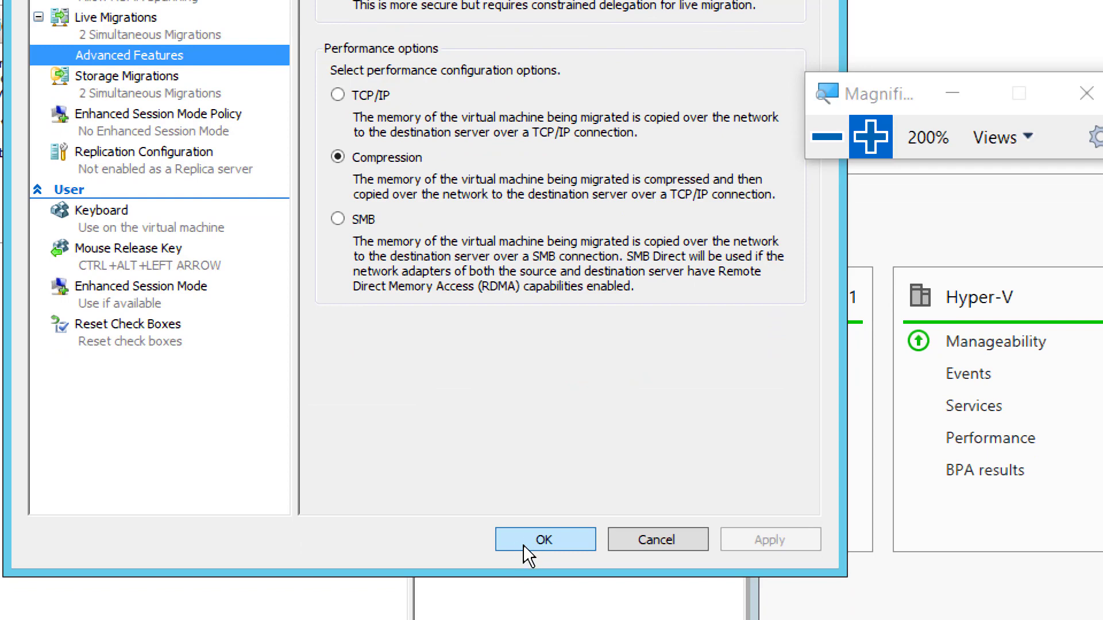
left_click(524, 543)
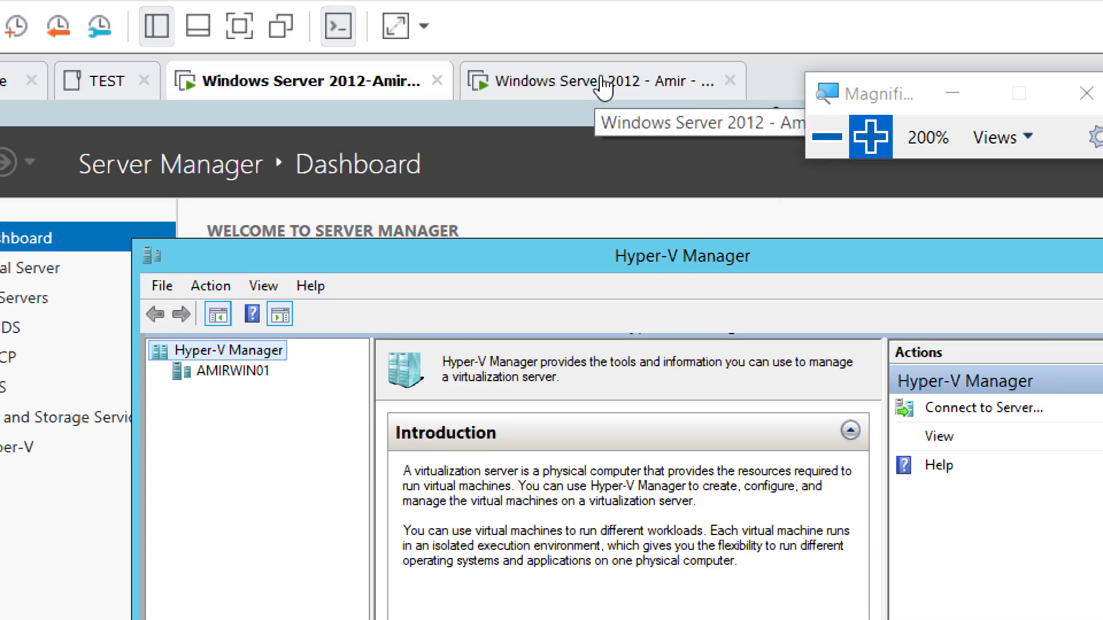
Step: On the second server VM, open Hyper-V Manager, select AMIRWIN02 and show its context menu
left_click(603, 87)
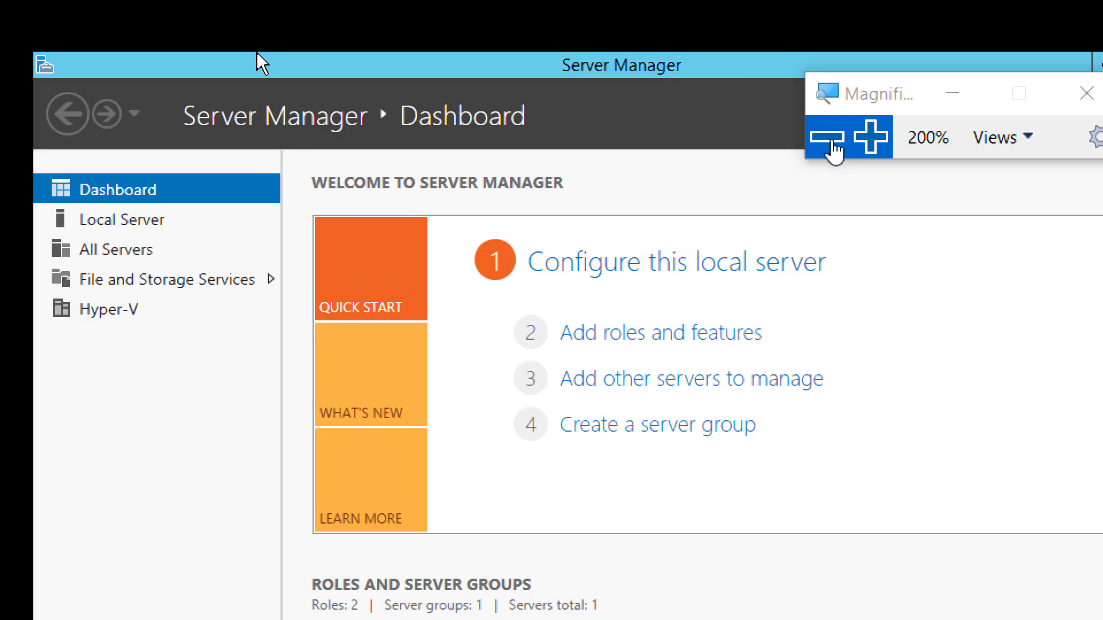
left_click(830, 141)
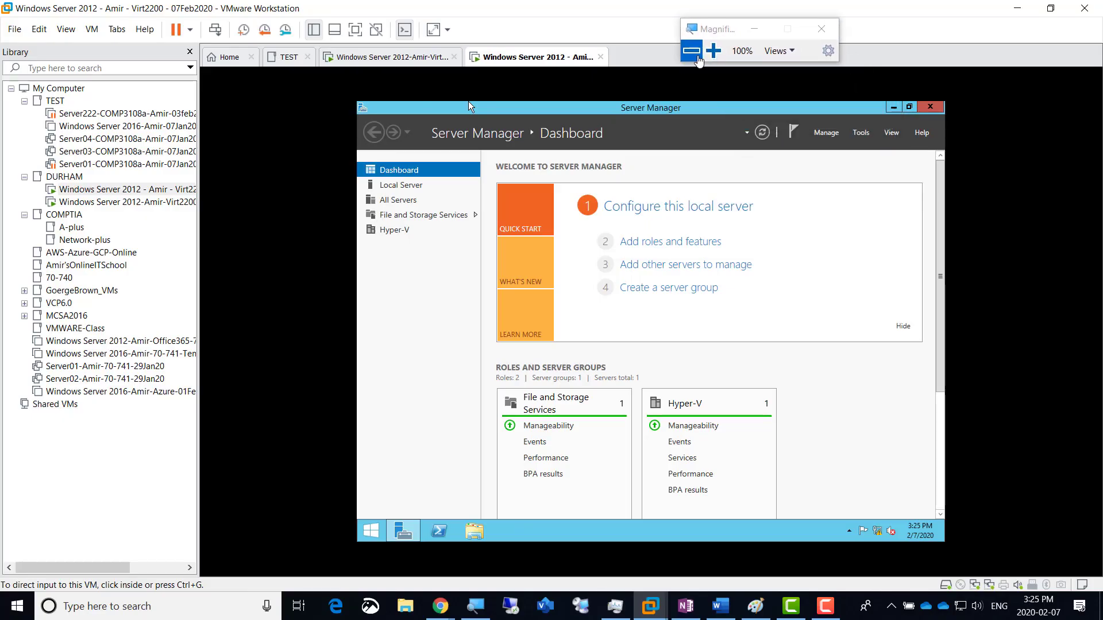
left_click(713, 52)
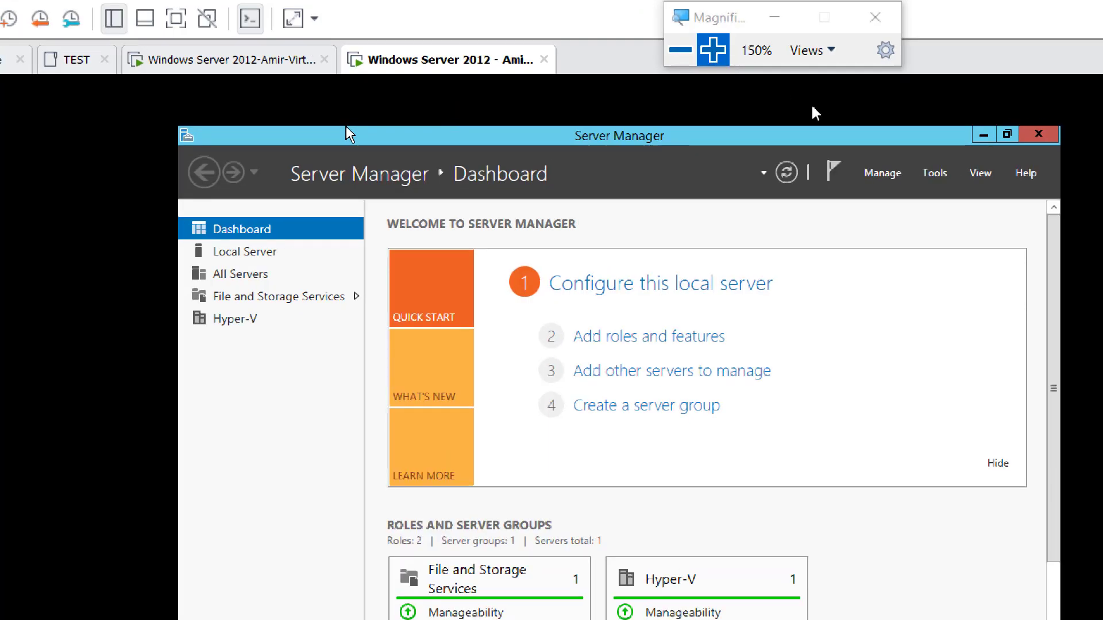
left_click(934, 173)
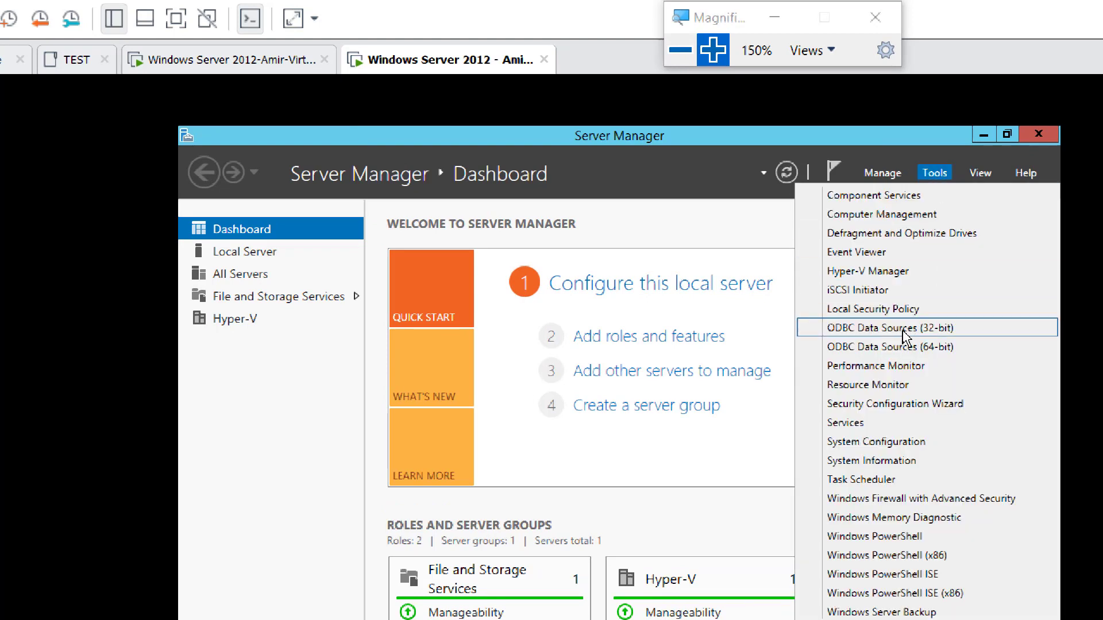
left_click(883, 278)
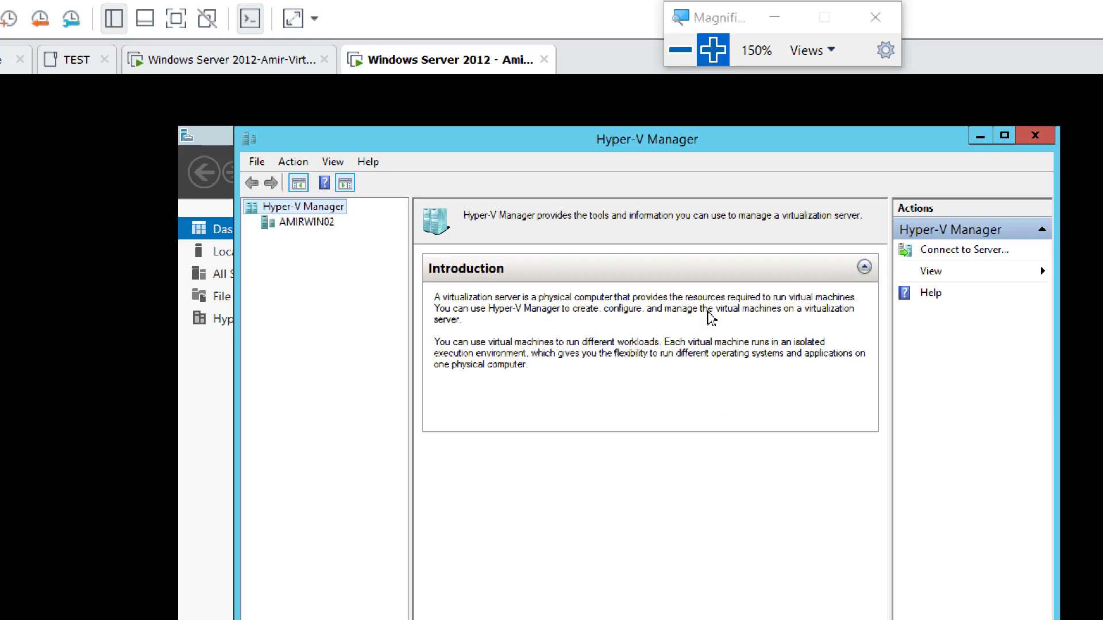
left_click(306, 222)
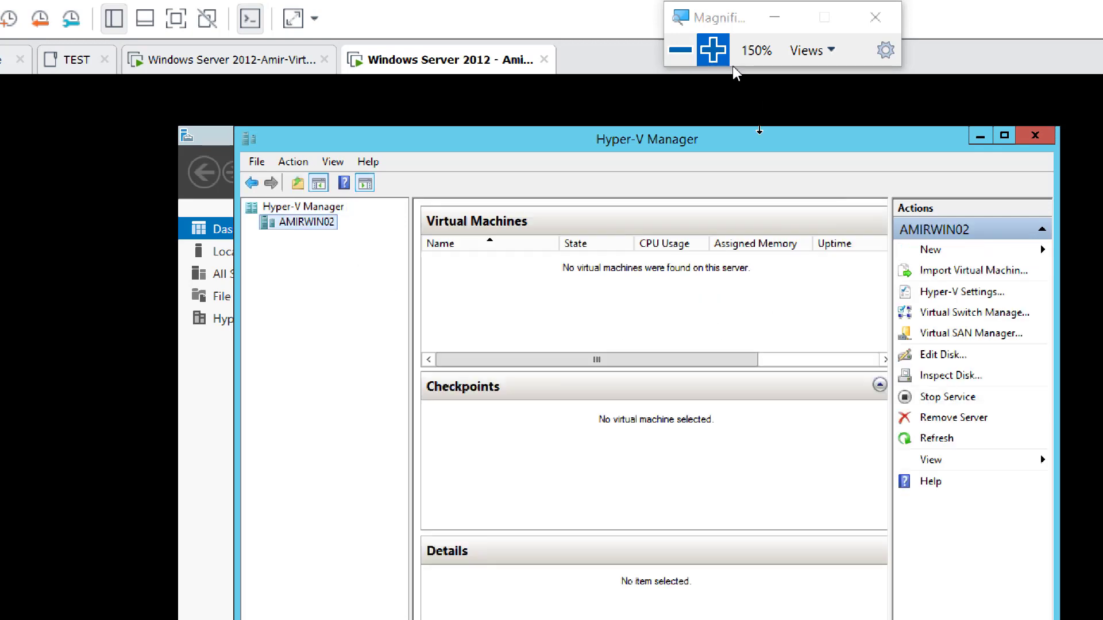
left_click(713, 50)
left_click(713, 51)
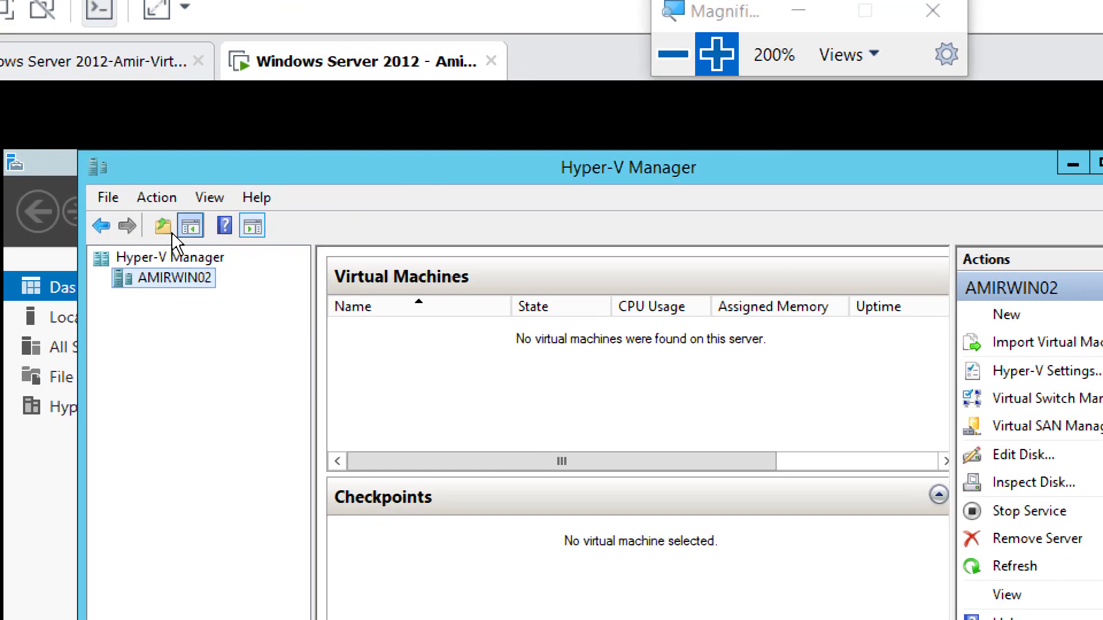
right_click(163, 272)
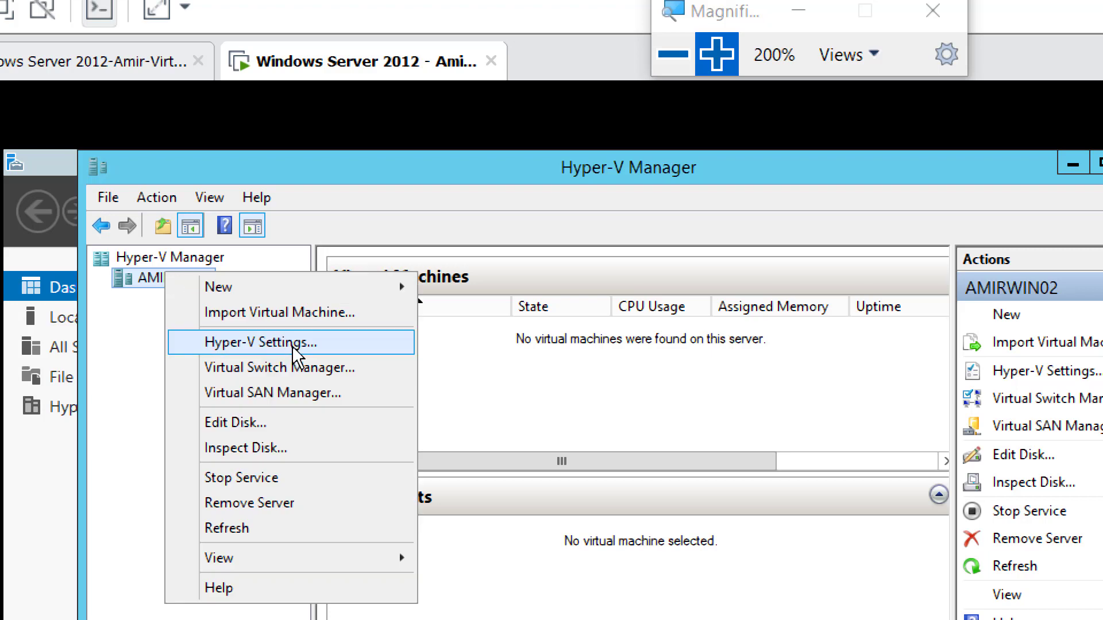
Step: Enable AMIRWIN02's live migrations, accepting incoming ones only from 192.168.200.0/24
left_click(307, 346)
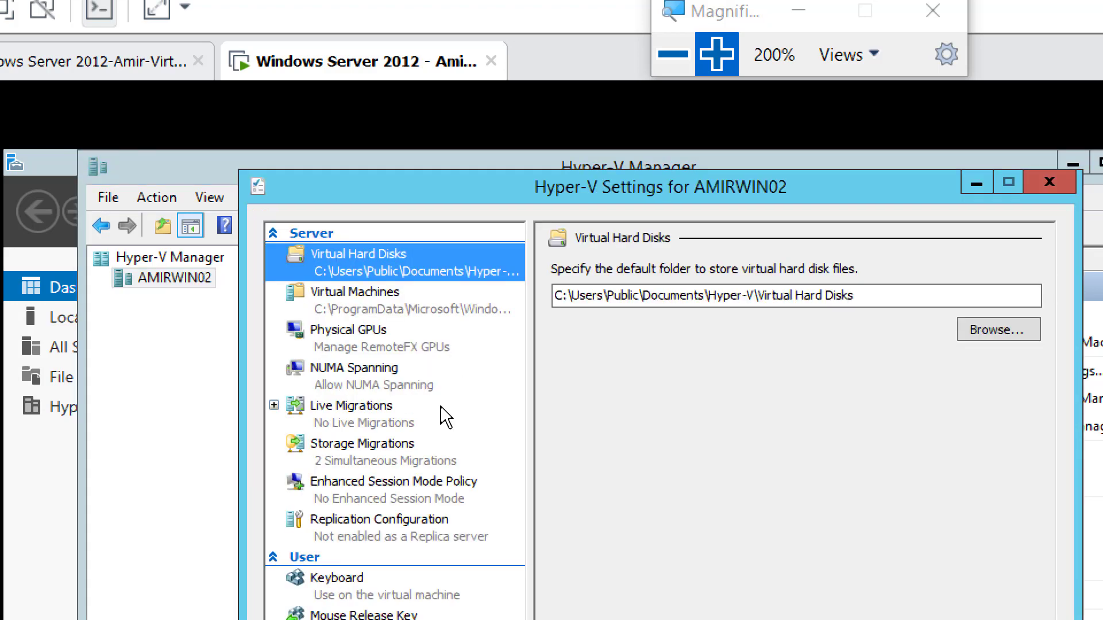
left_click(379, 404)
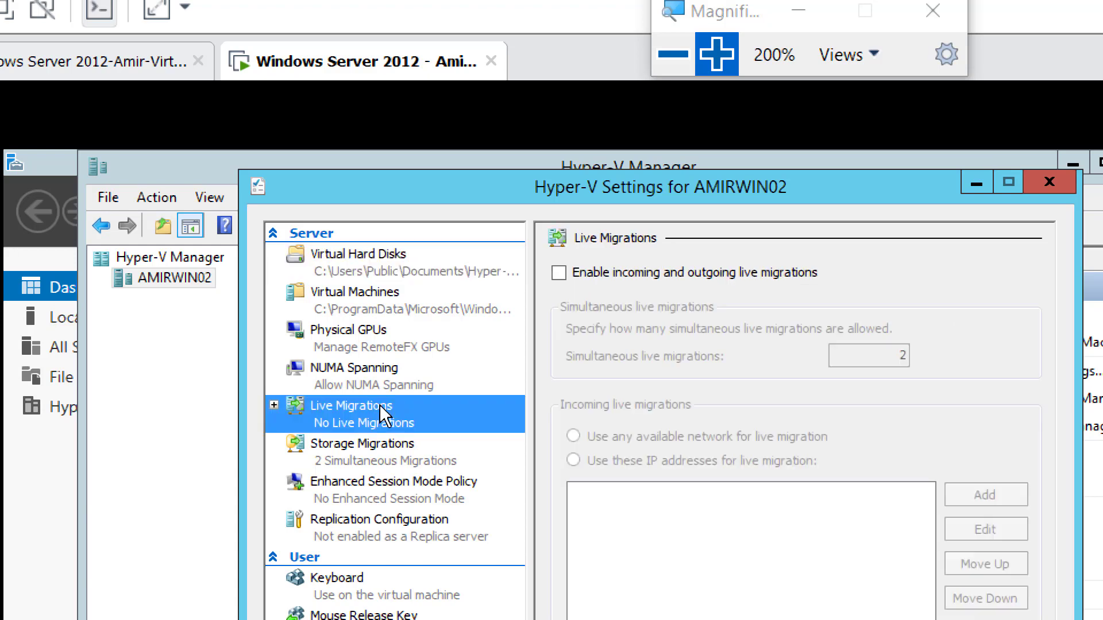
left_click(559, 272)
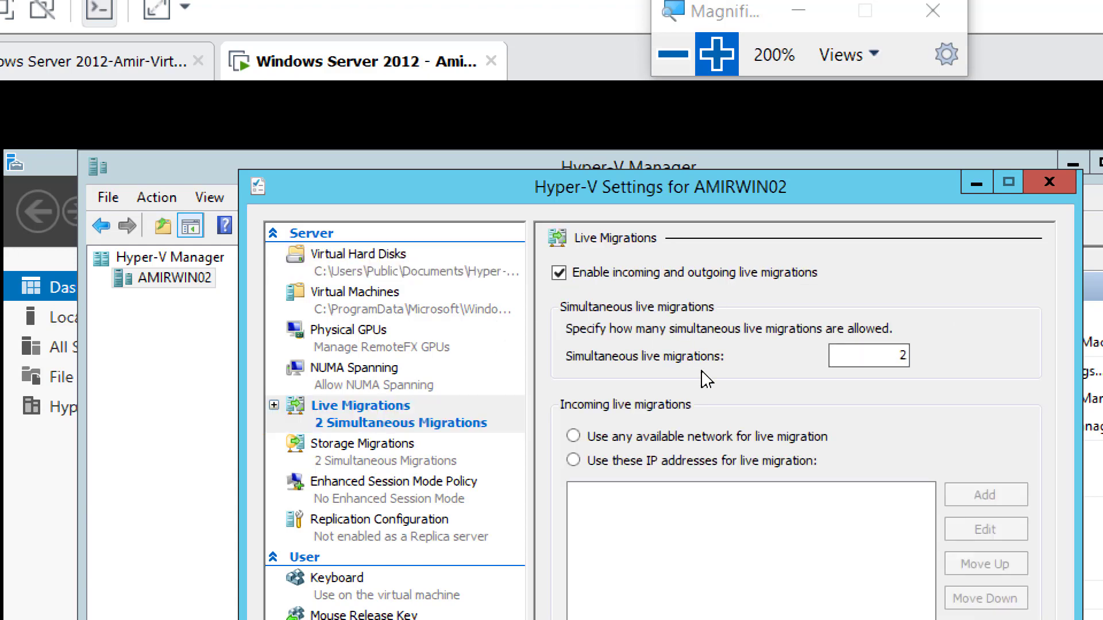
left_click(643, 460)
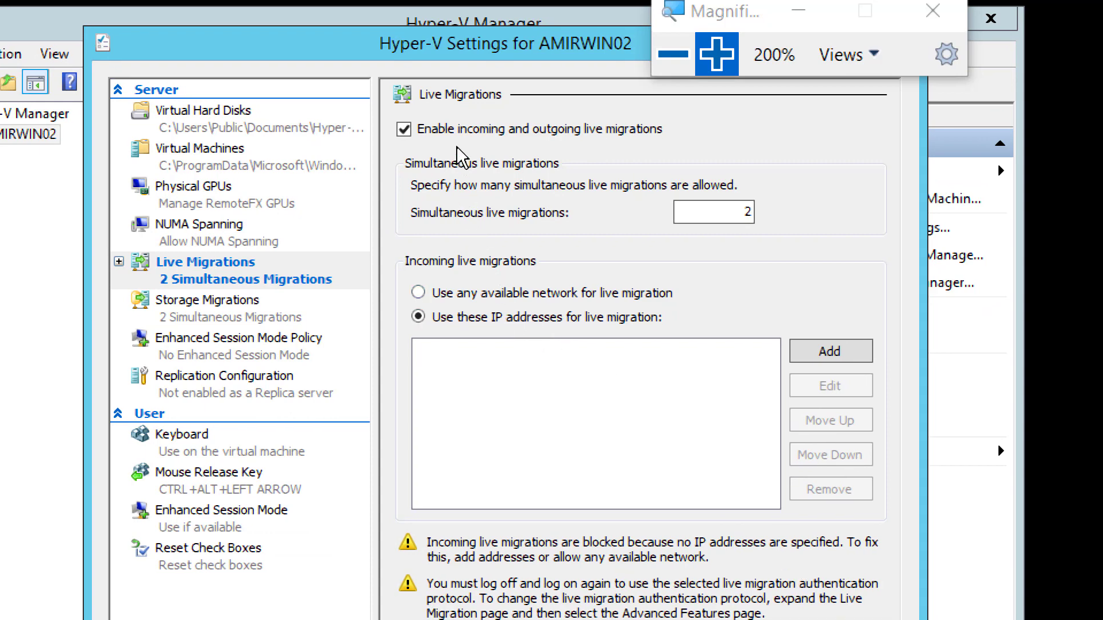
left_click(854, 355)
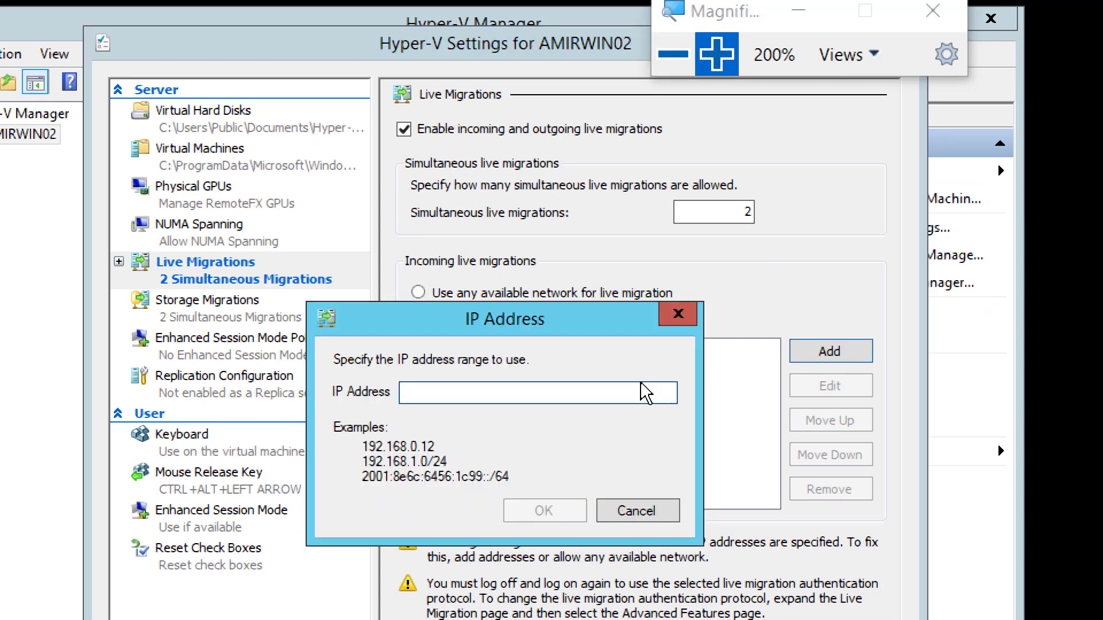
type("192.168.200.0/24")
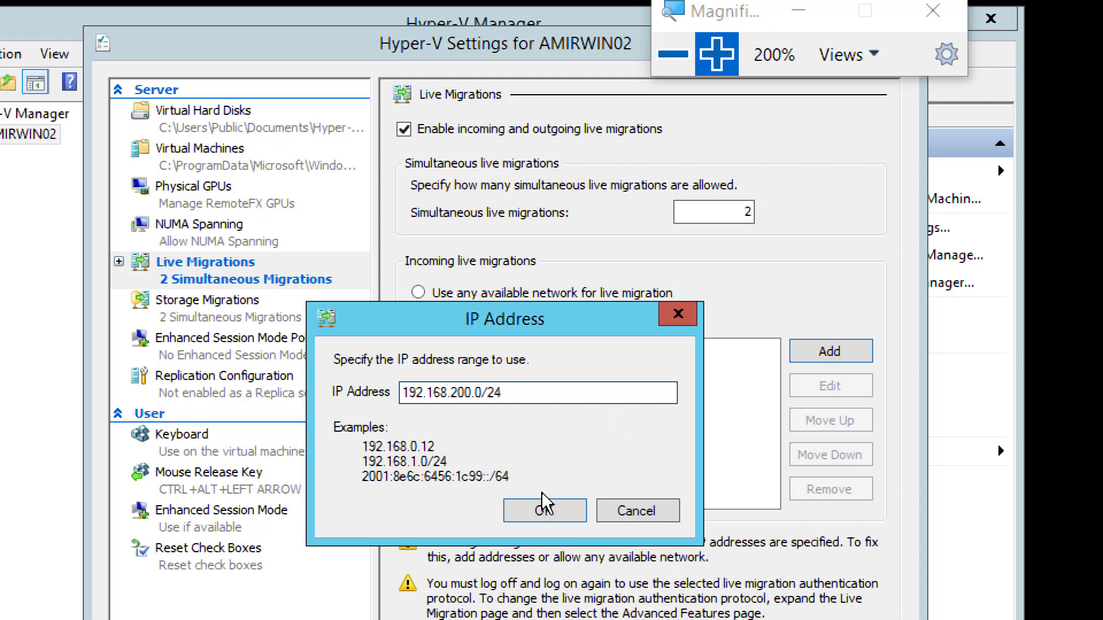
left_click(541, 510)
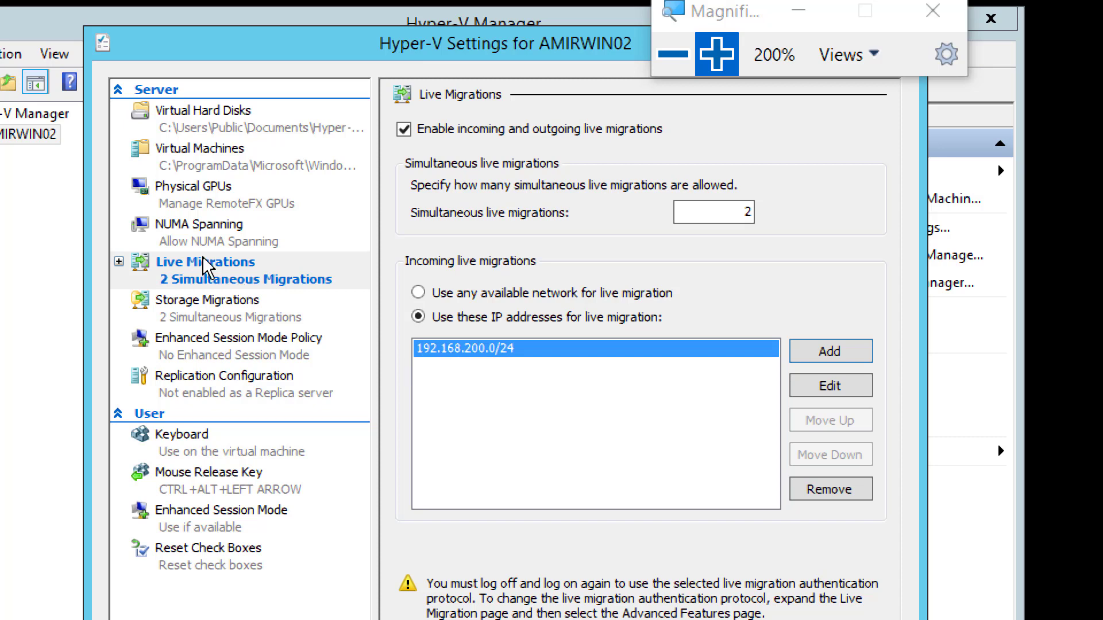
Step: Switch AMIRWIN02's live migration authentication to Kerberos, save the settings, and reset magnification to 100%
left_click(119, 261)
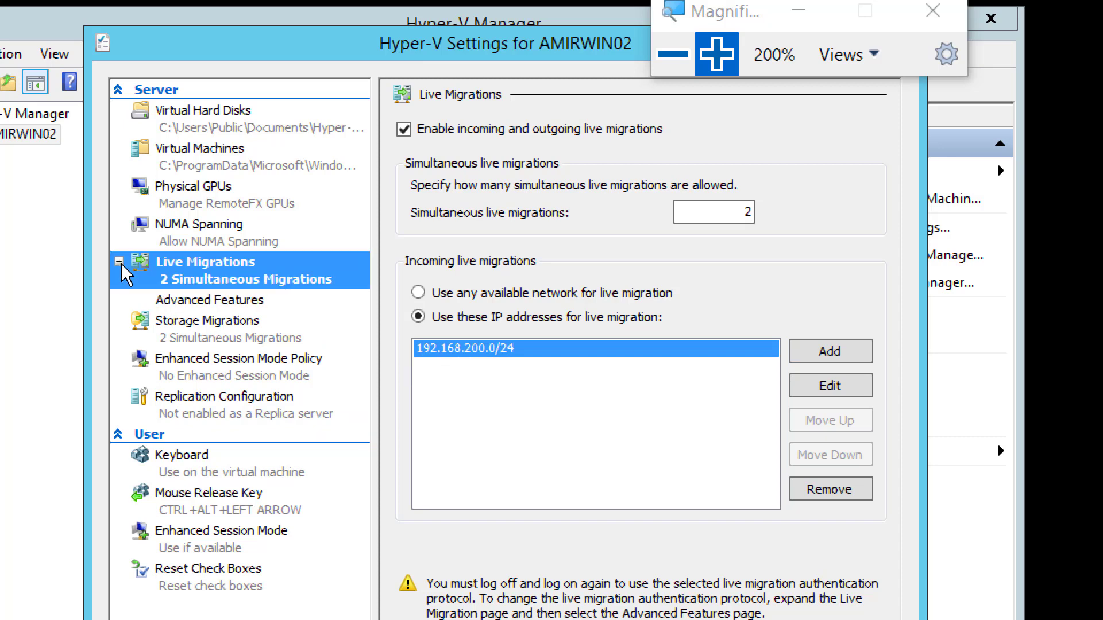
left_click(214, 300)
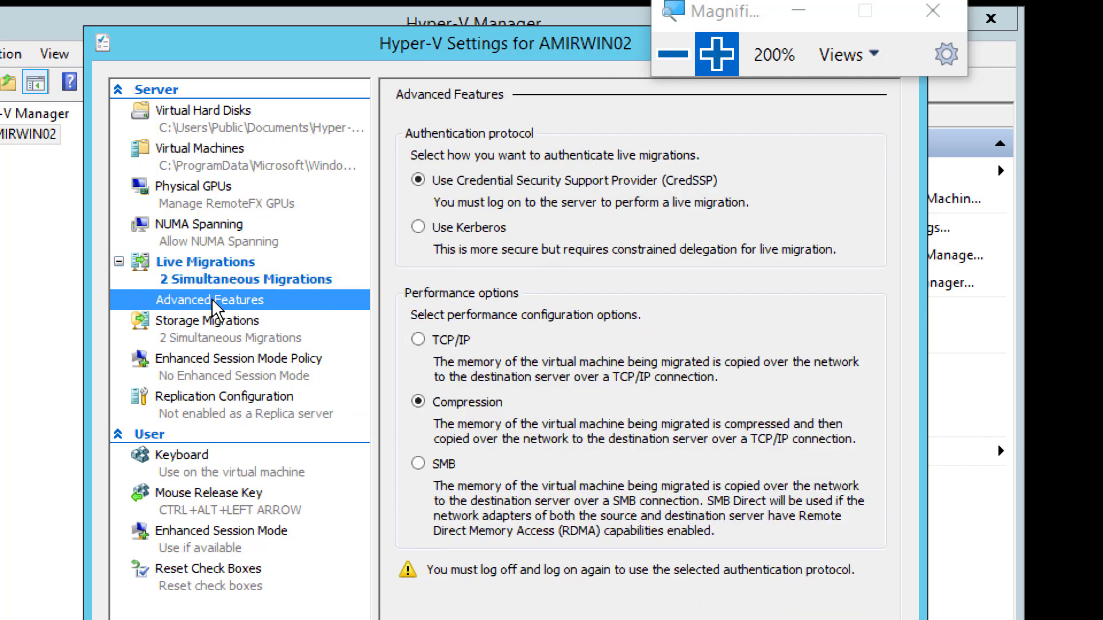
left_click(451, 229)
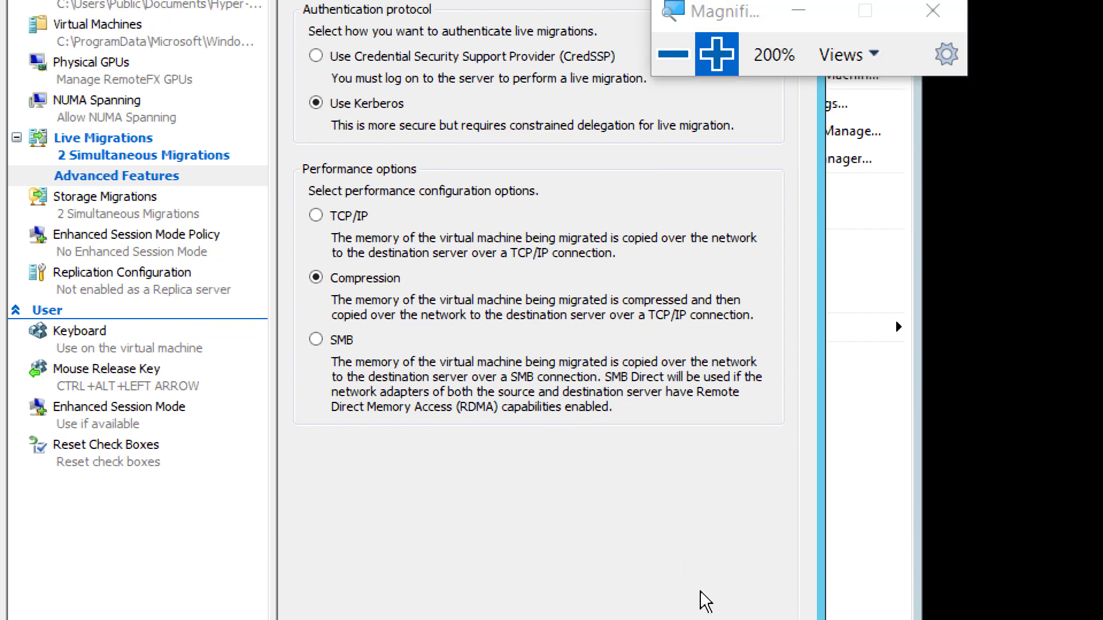
left_click(716, 601)
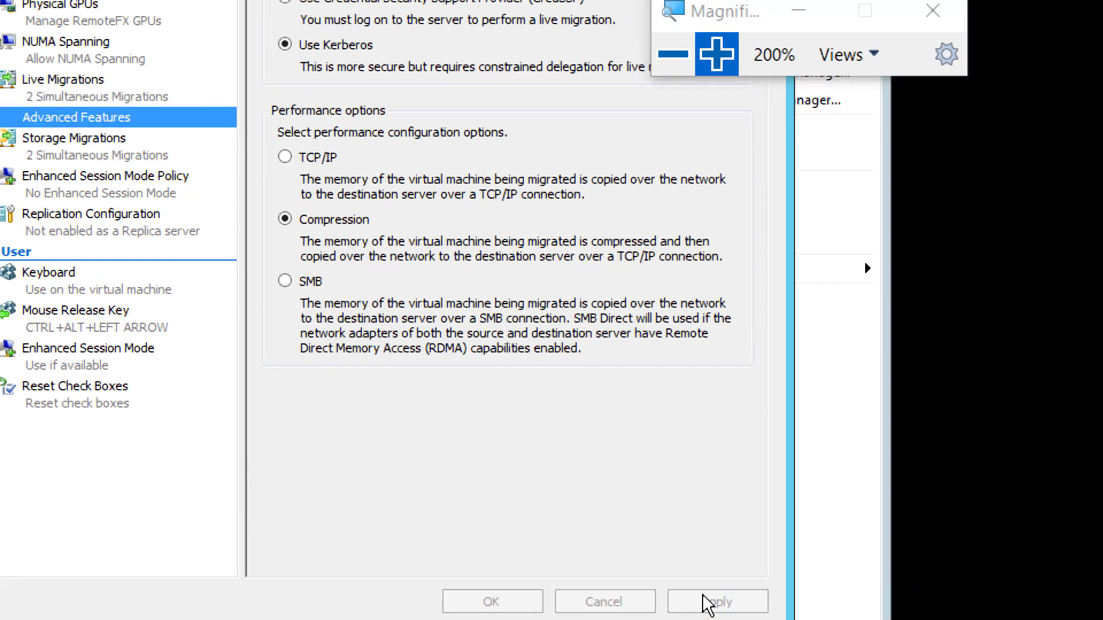
left_click(493, 601)
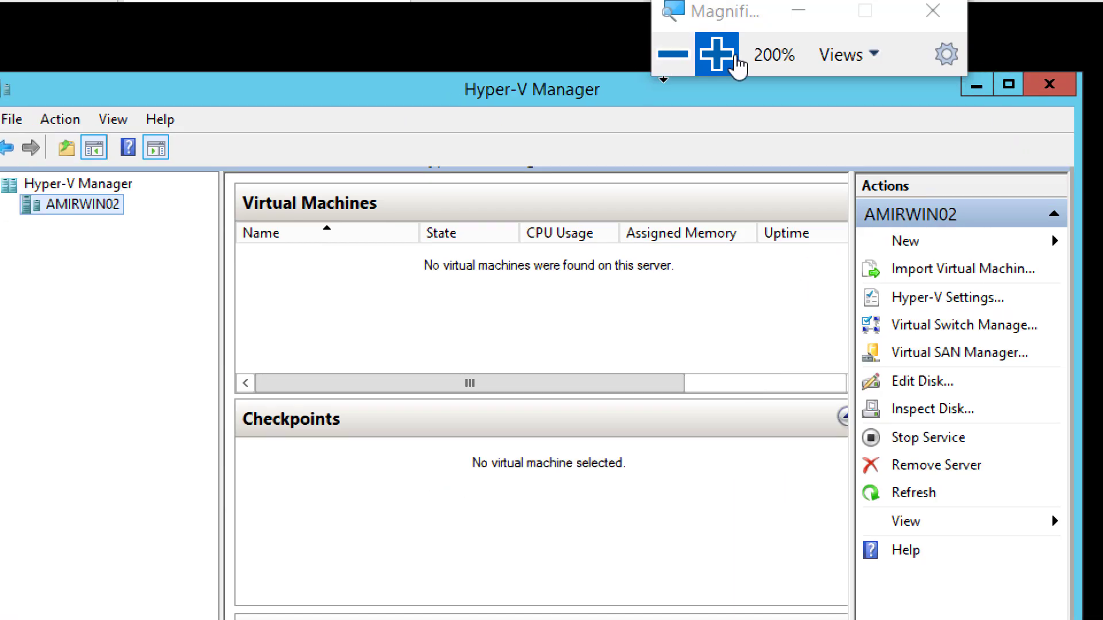
left_click(666, 58)
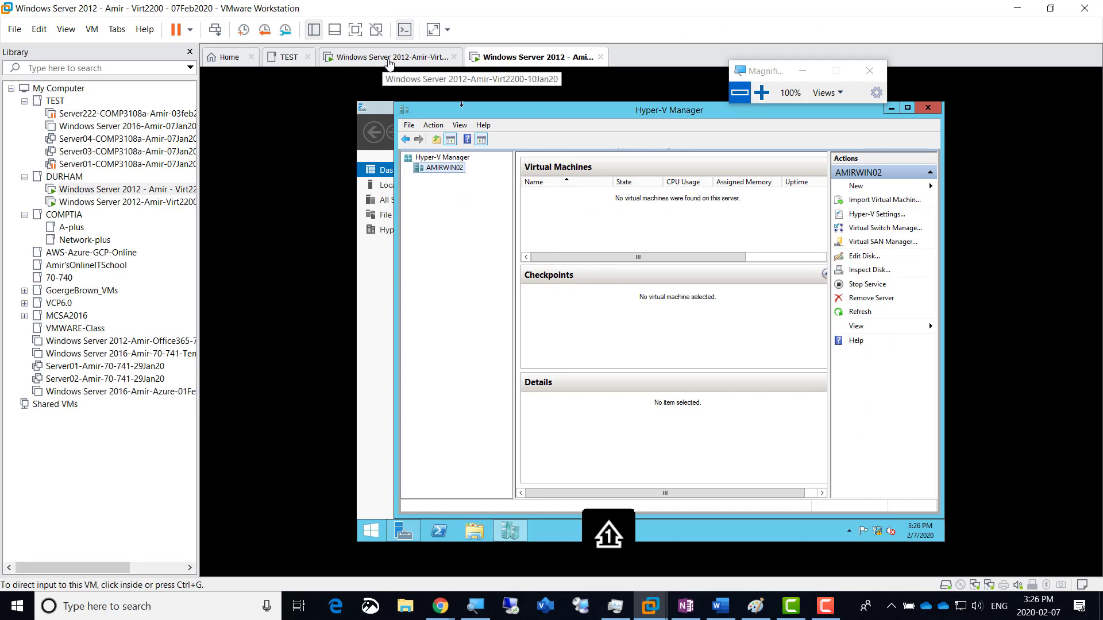
Step: Return to the first server VM and list AMIRWIN01's machines, AmirVM01Tor and AmirVM02NY
left_click(388, 57)
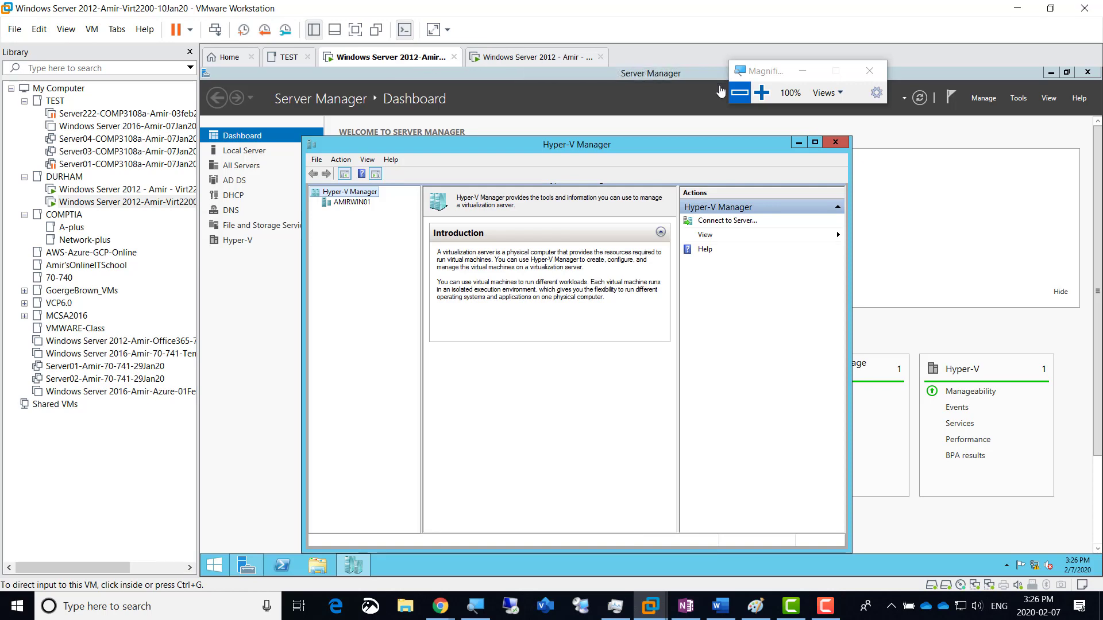
left_click(762, 93)
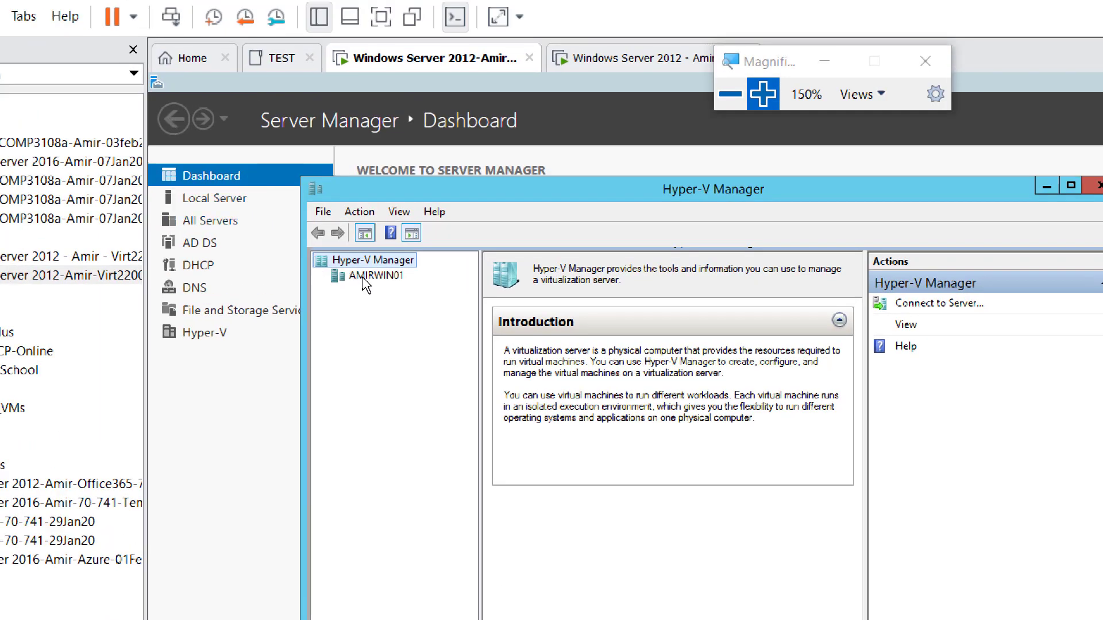
key("super+plus")
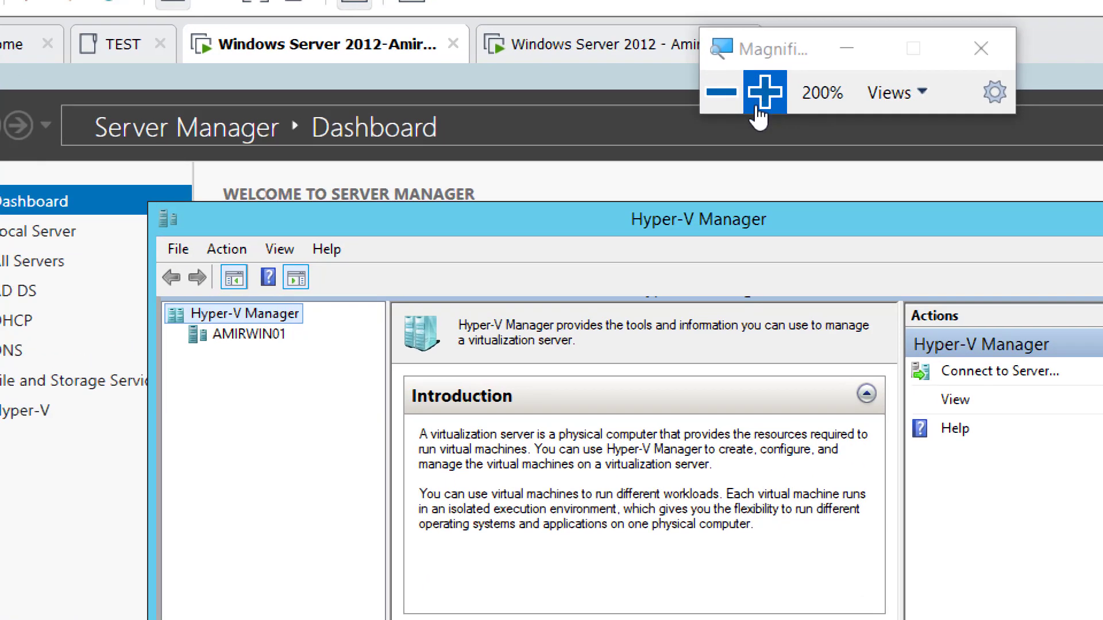
left_click(266, 343)
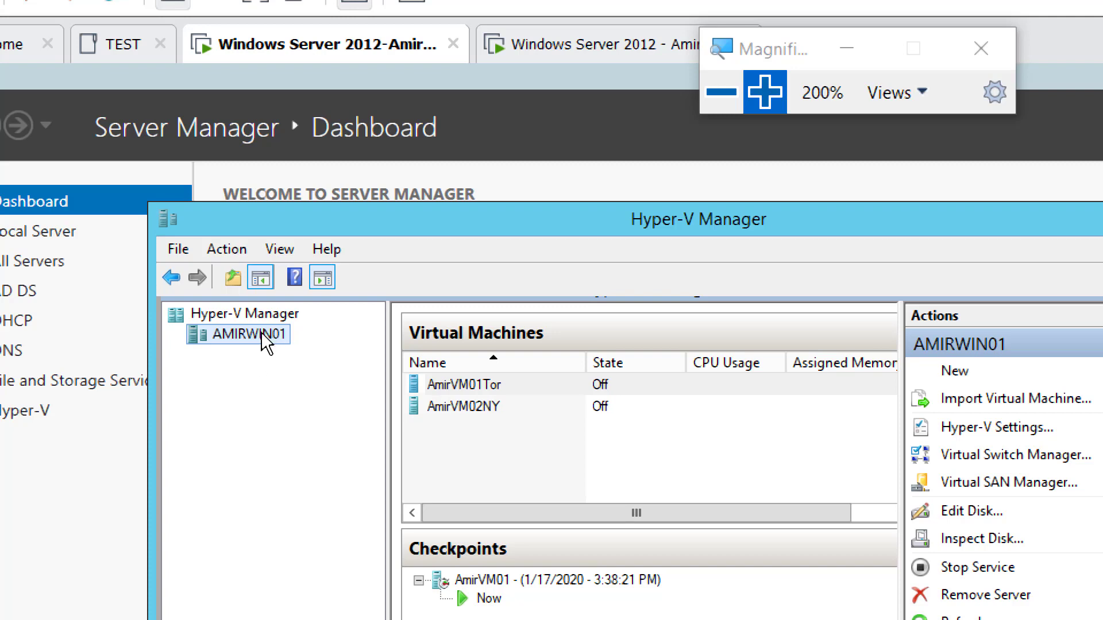
left_click(718, 92)
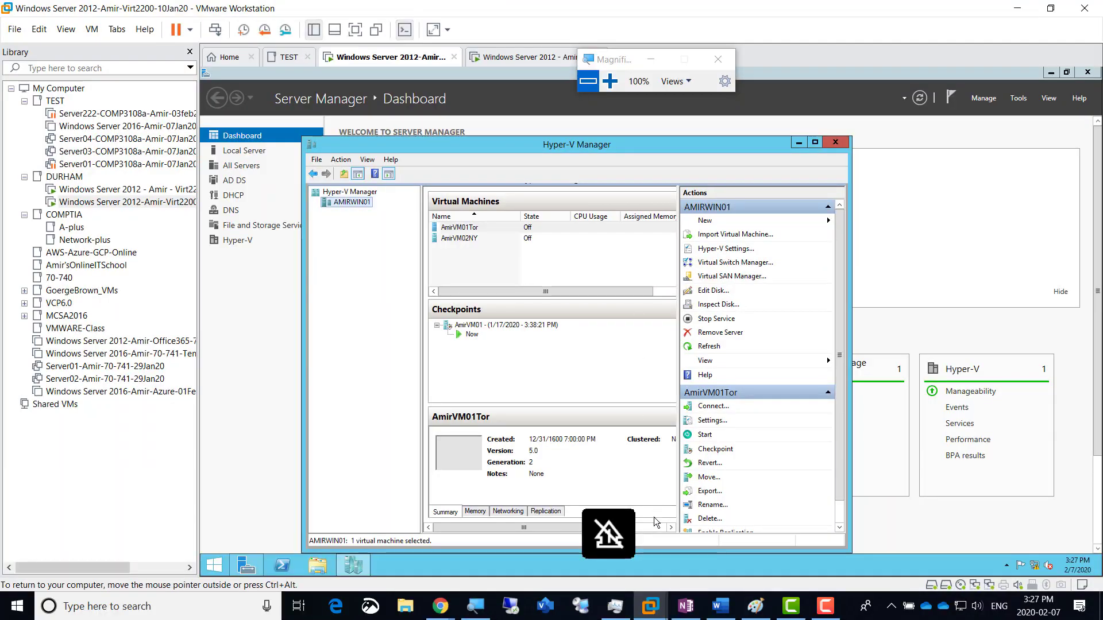
Step: Bring the Paint migration diagram with its requirements checklist to the front
left_click(756, 606)
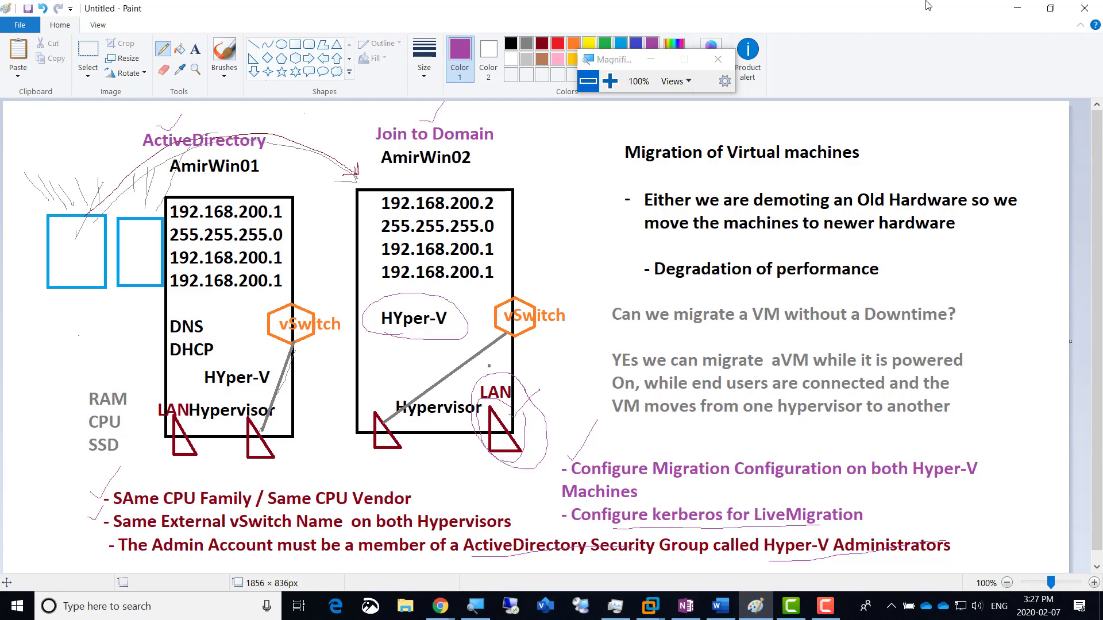
Step: Back in the VM, launch Active Directory Users and Computers and expand AmirDomain.local
left_click(1021, 9)
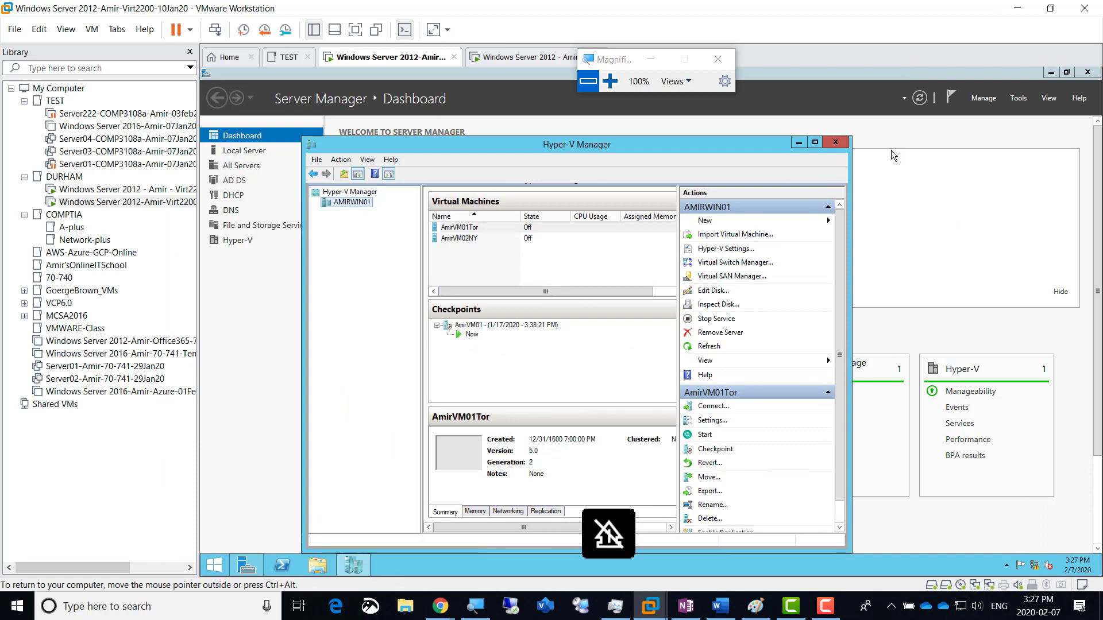
left_click(1019, 98)
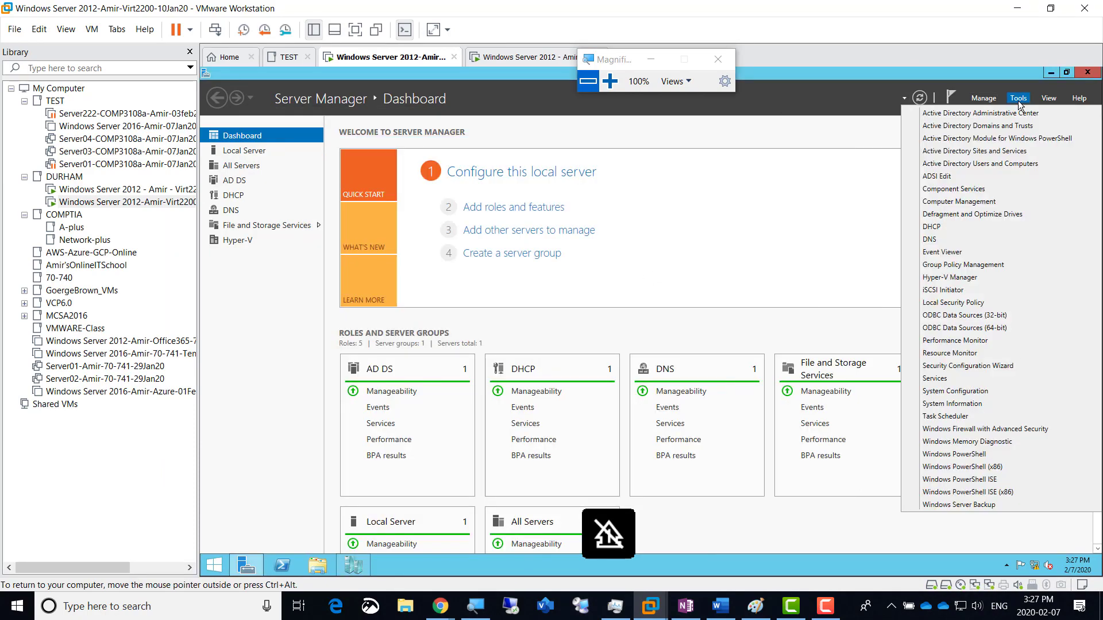
key("super+plus")
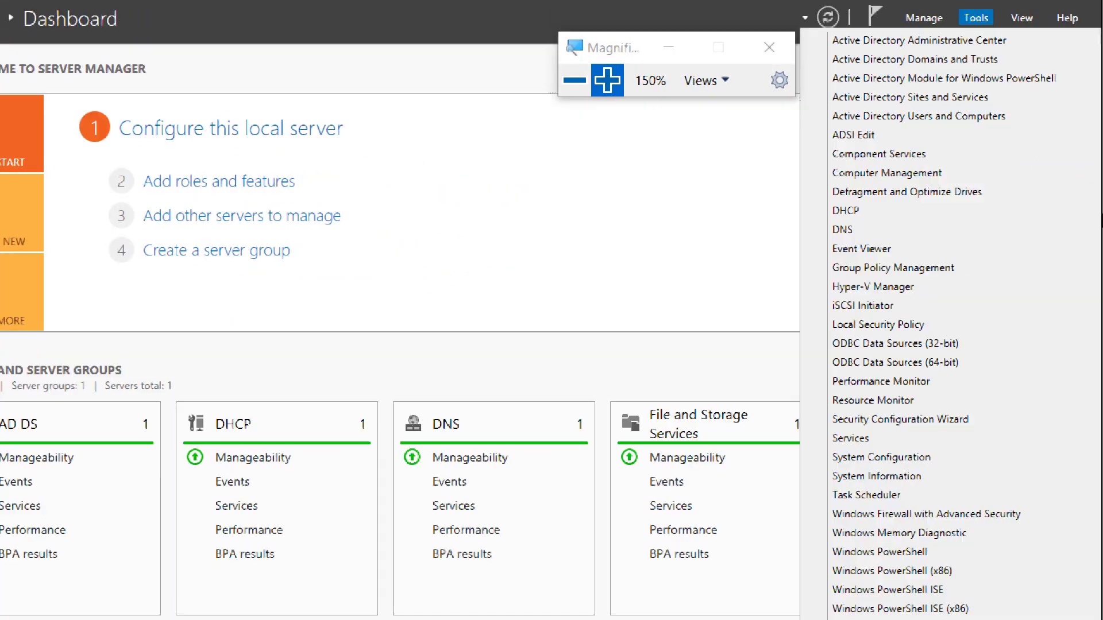
left_click(958, 117)
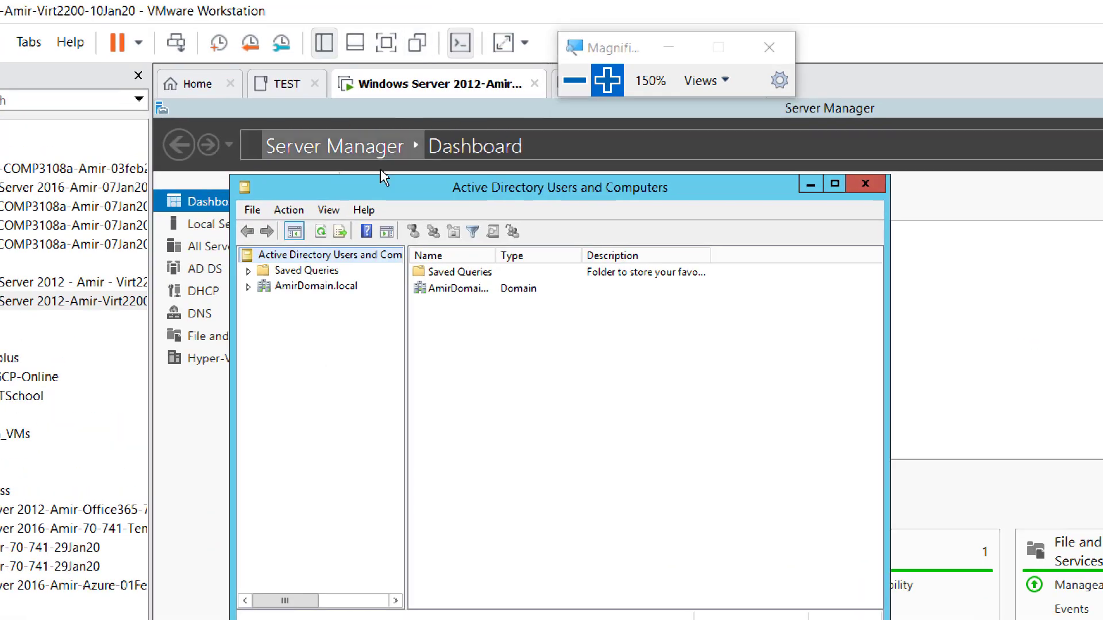
double_click(305, 288)
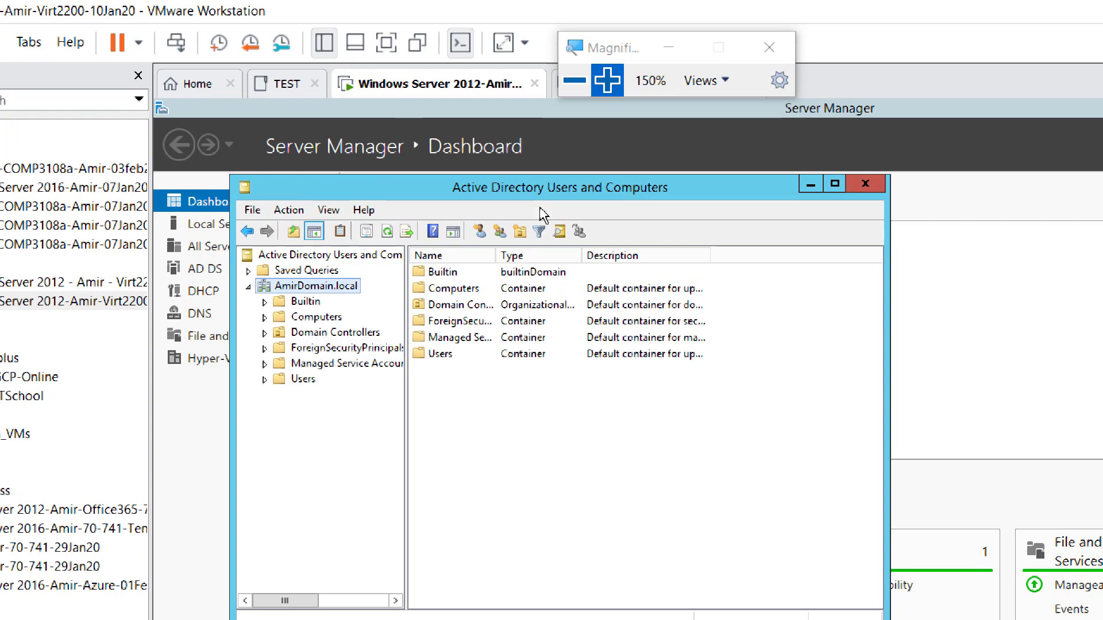
left_click(607, 80)
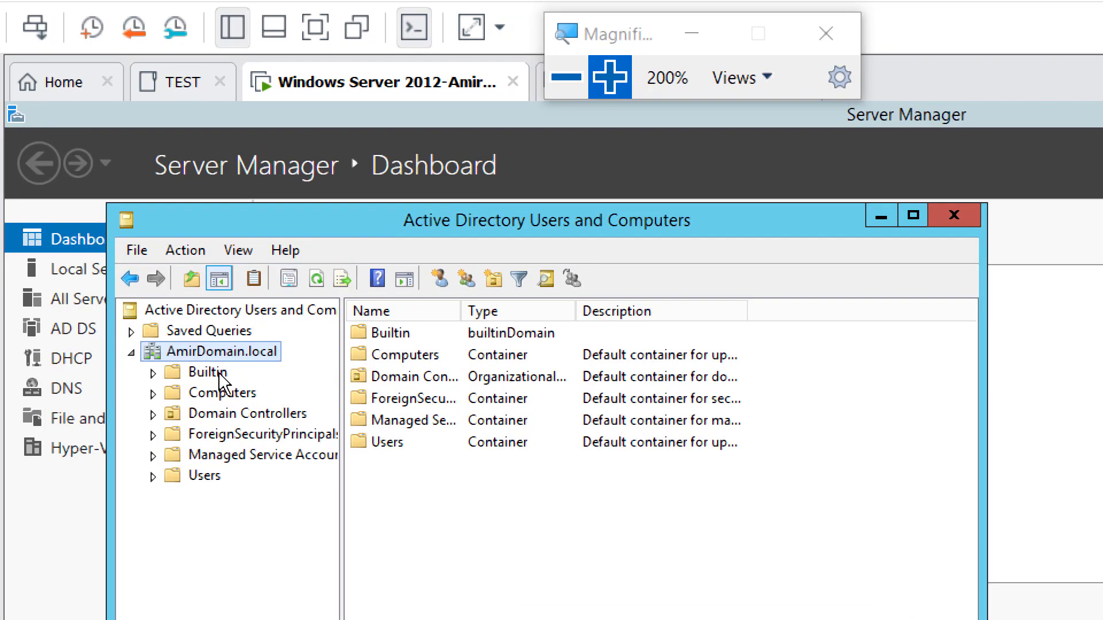
Step: In the Builtin folder, select Hyper-V Administrators and widen the Name column to show full names
left_click(213, 480)
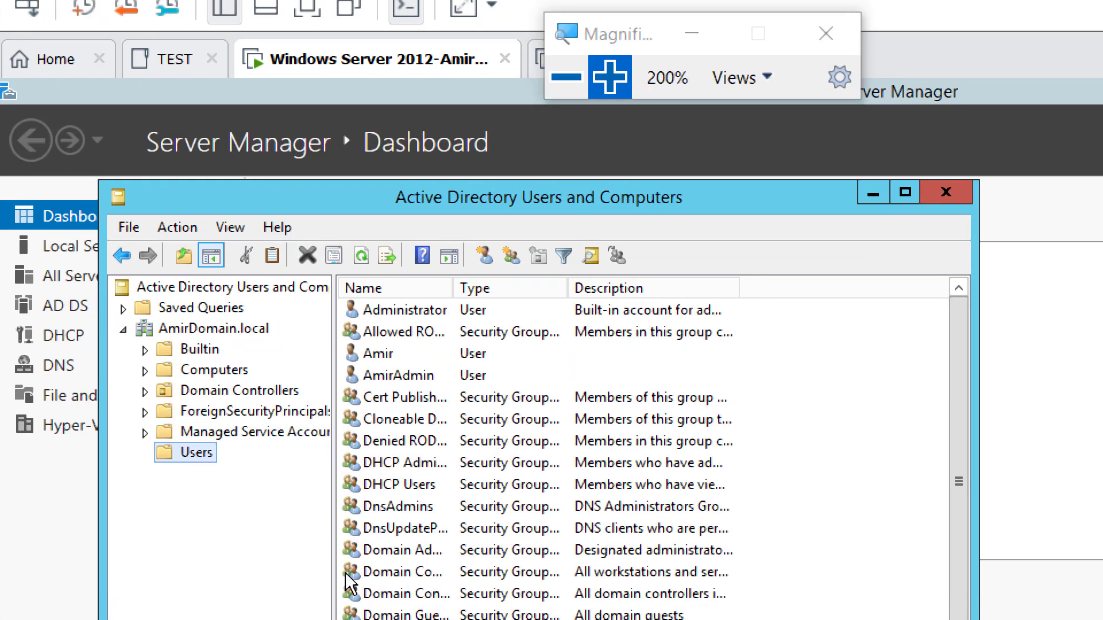
scroll(369, 534, "down", 2)
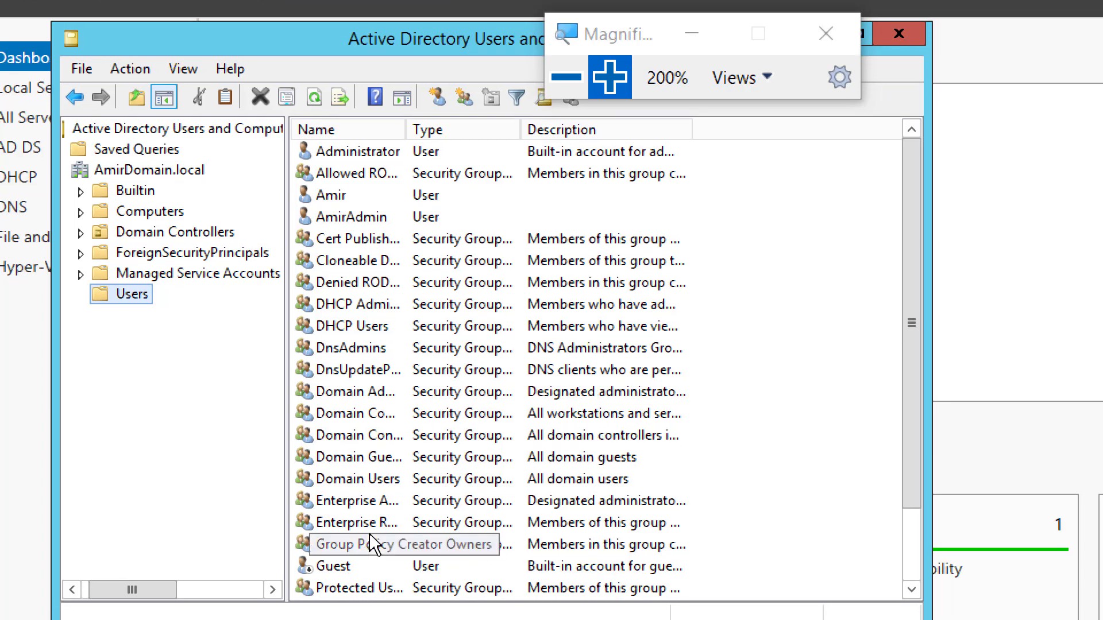
left_click(125, 194)
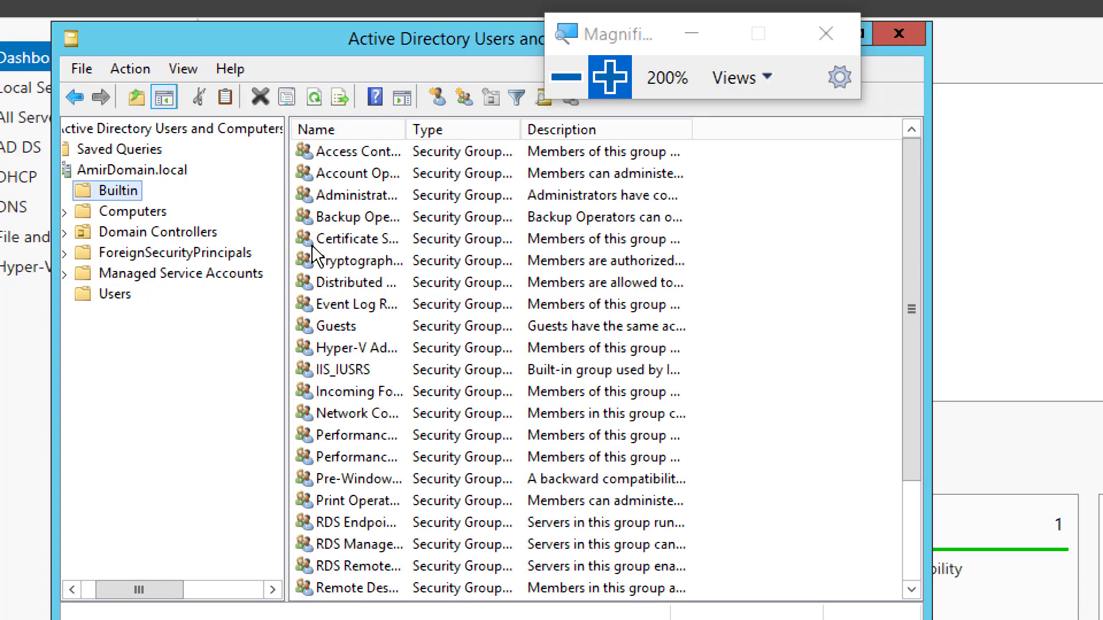
left_click(370, 348)
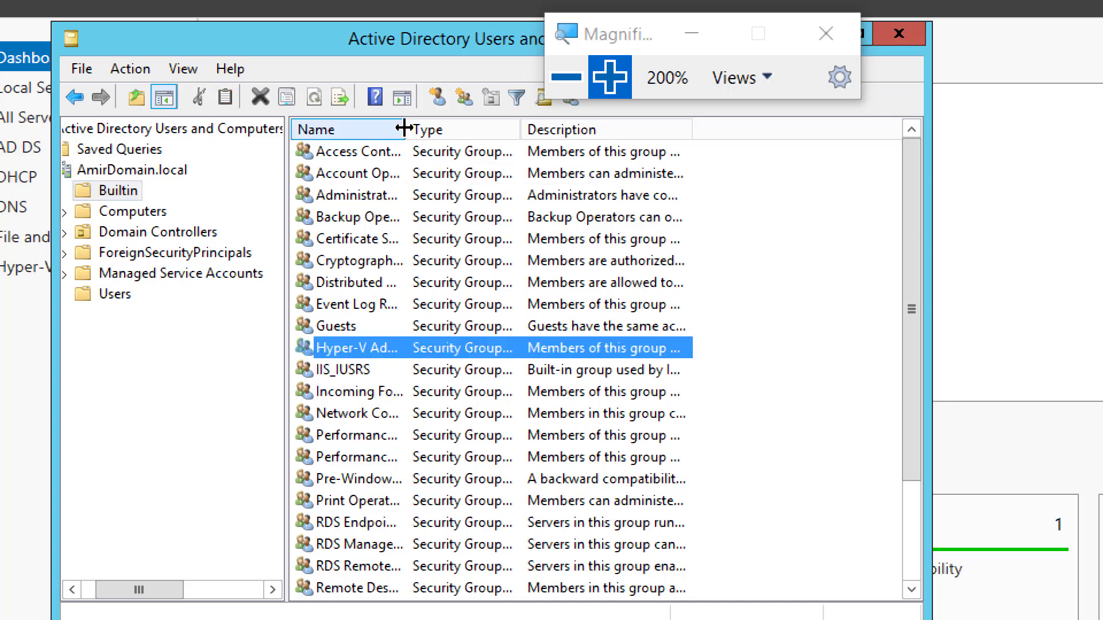
left_click_drag(401, 128, 563, 129)
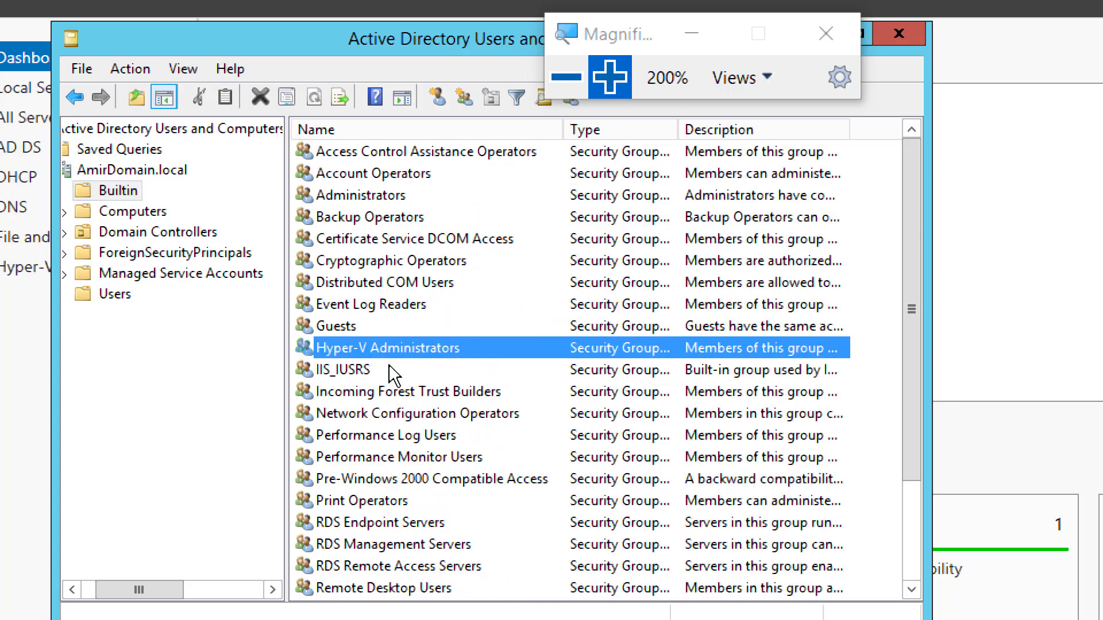
Step: Add the domain admin account as a member of the Hyper-V Administrators group
double_click(415, 348)
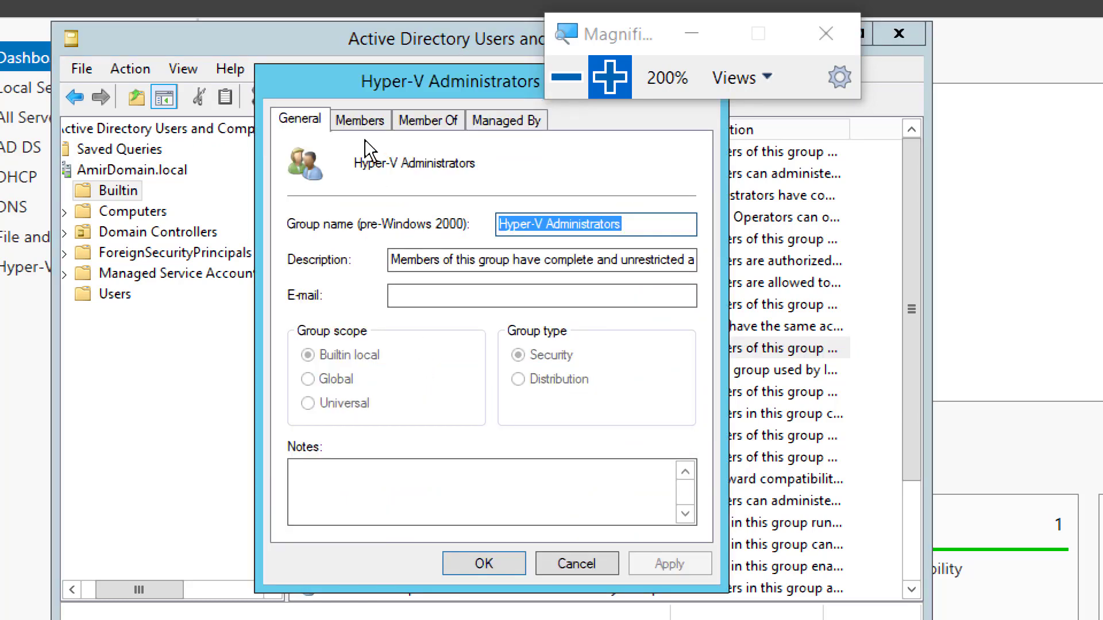
left_click(354, 122)
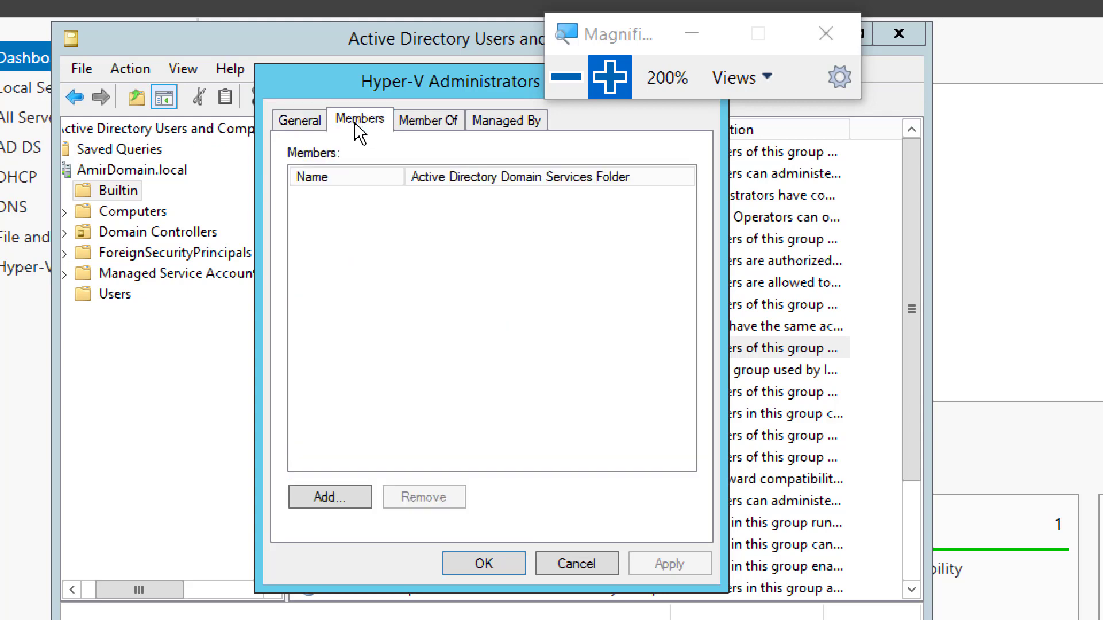
left_click(342, 498)
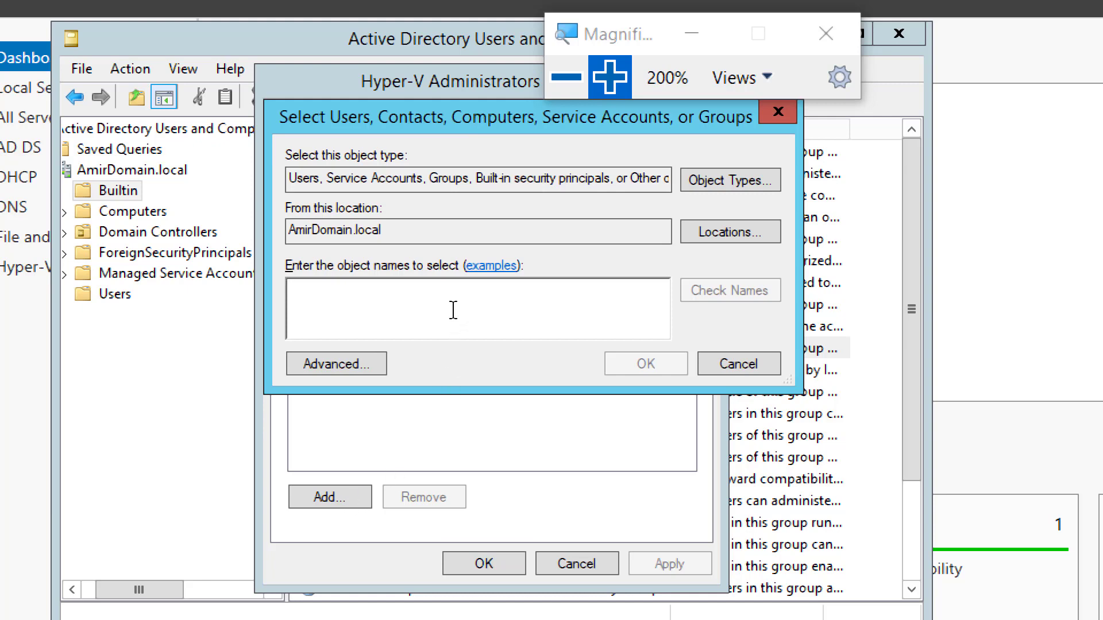
type("AmirAdmin")
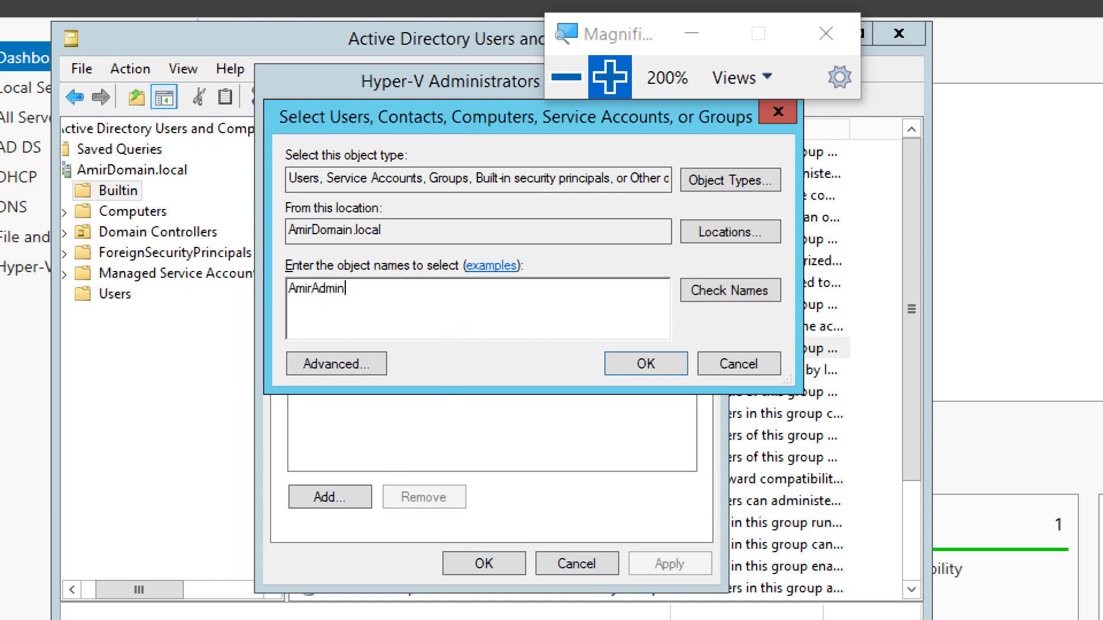
left_click(745, 291)
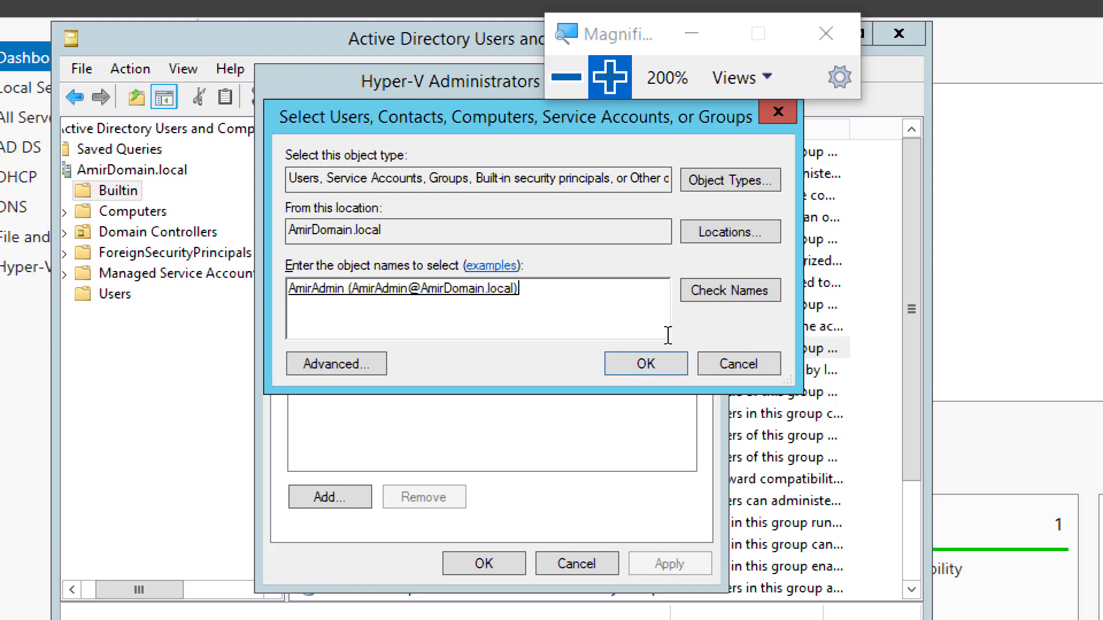
left_click(647, 364)
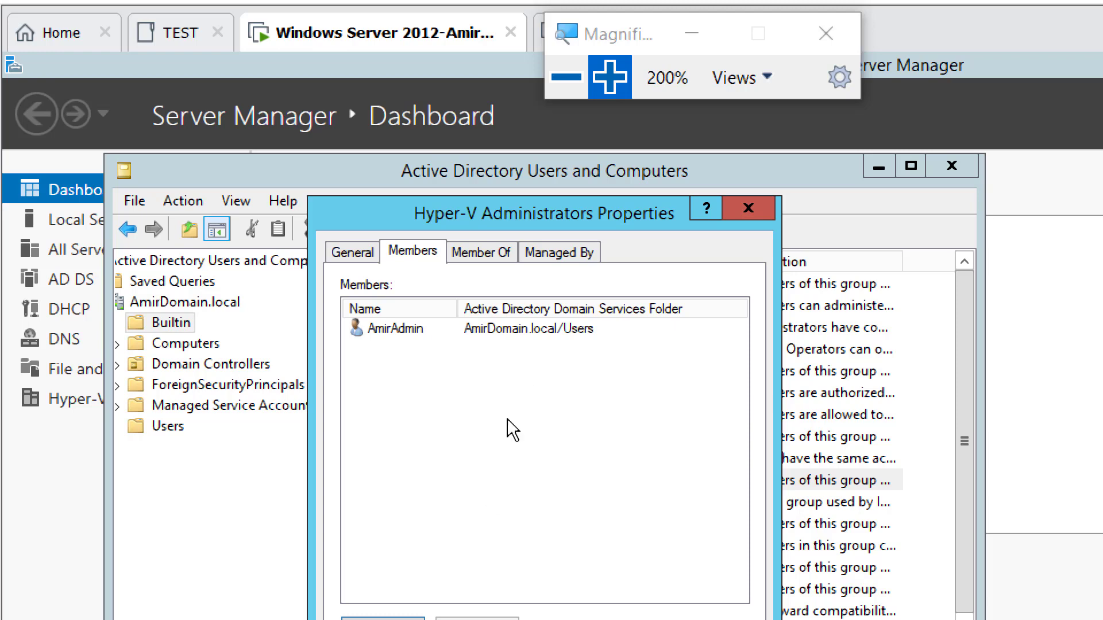
Step: Adjust the screen magnification and return it to showing the full screen
left_click(563, 90)
left_click(560, 86)
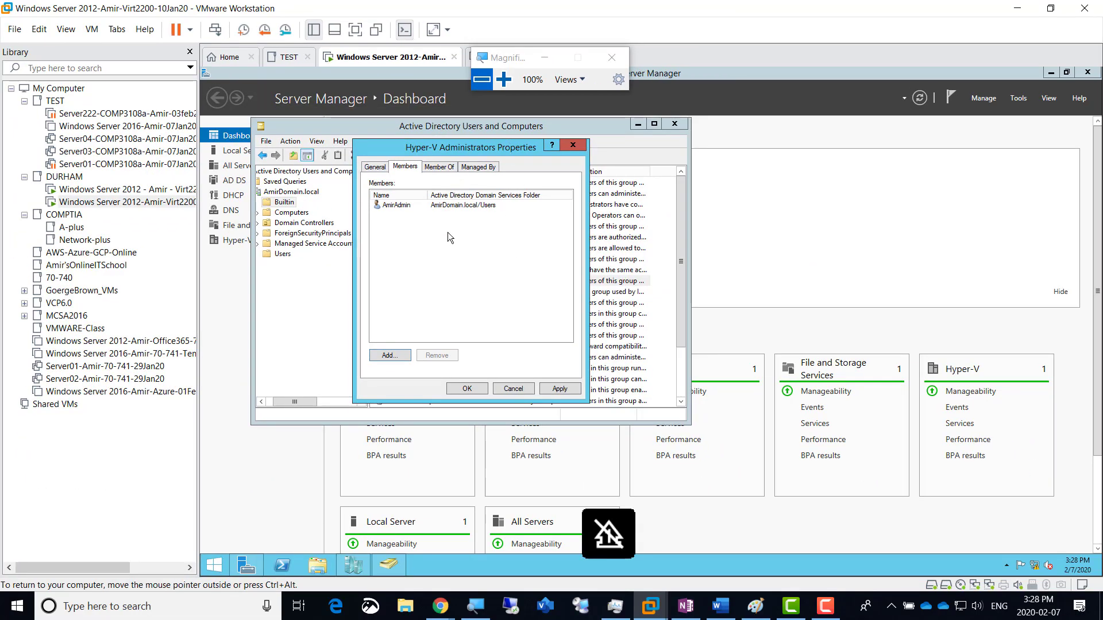
left_click(504, 79)
left_click(504, 80)
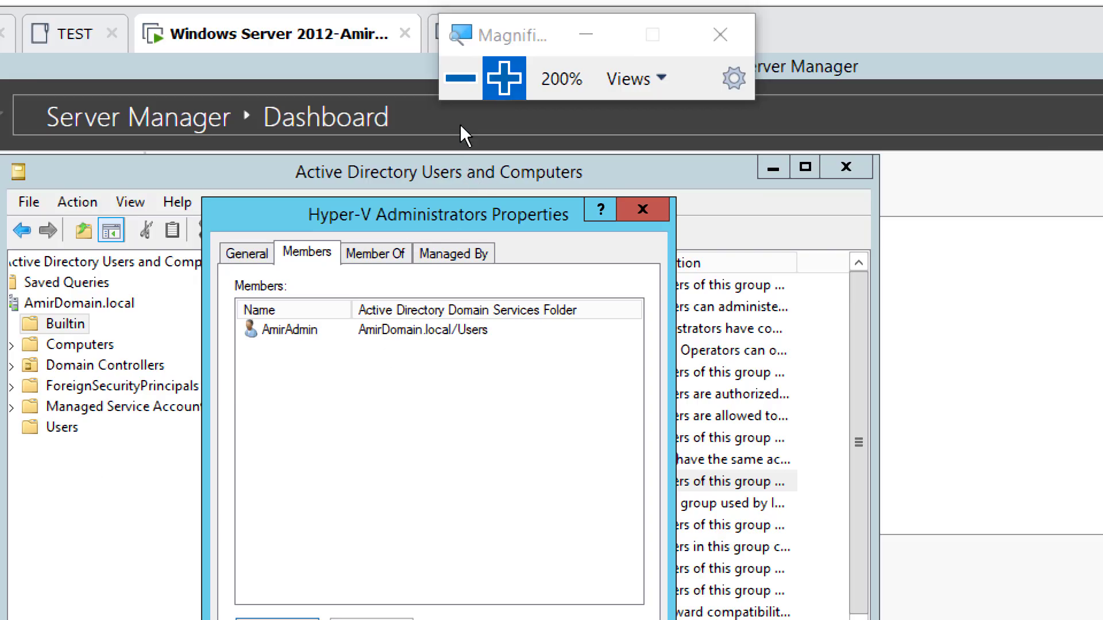
left_click(461, 78)
left_click(461, 78)
Step: In OneNote, duplicate the Screenshot 4 line as a new bullet below it
key("alt+Tab")
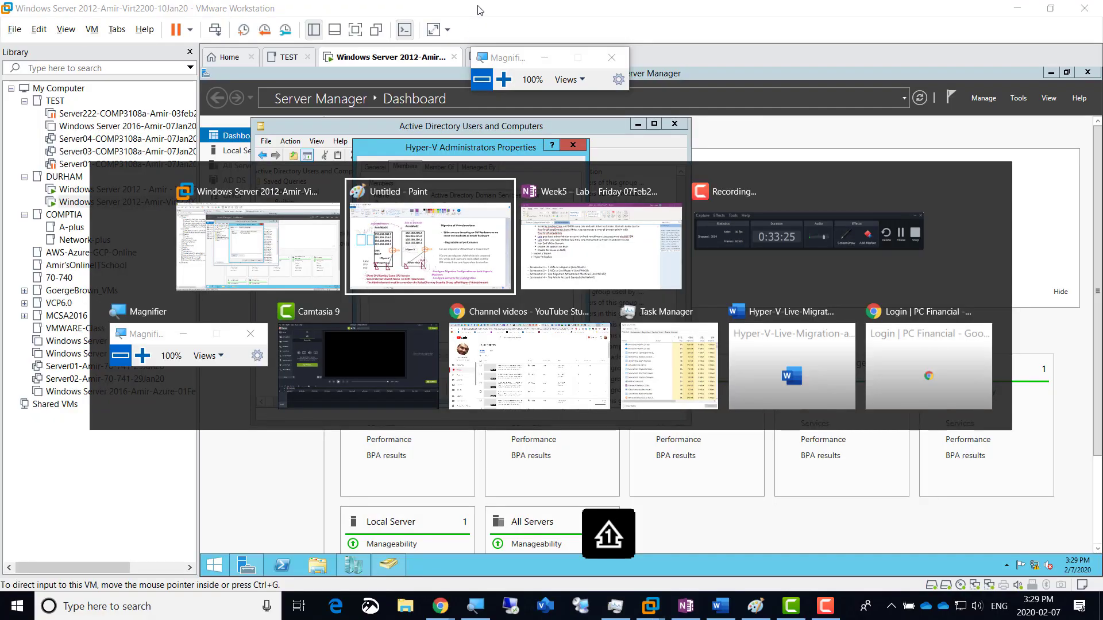
key("alt+Tab")
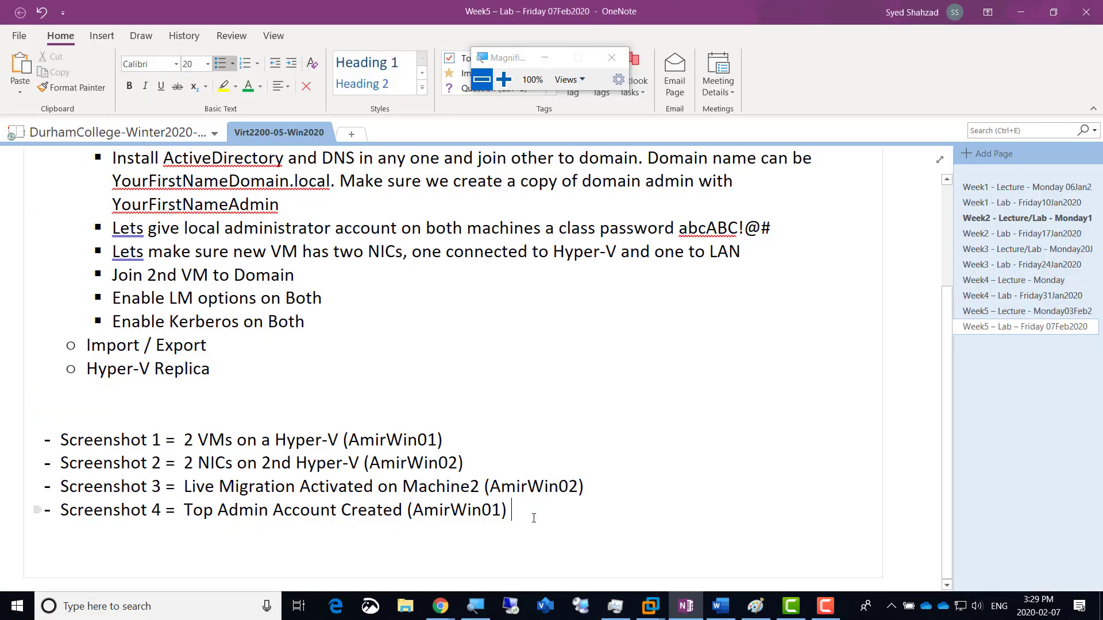
triple_click(532, 517)
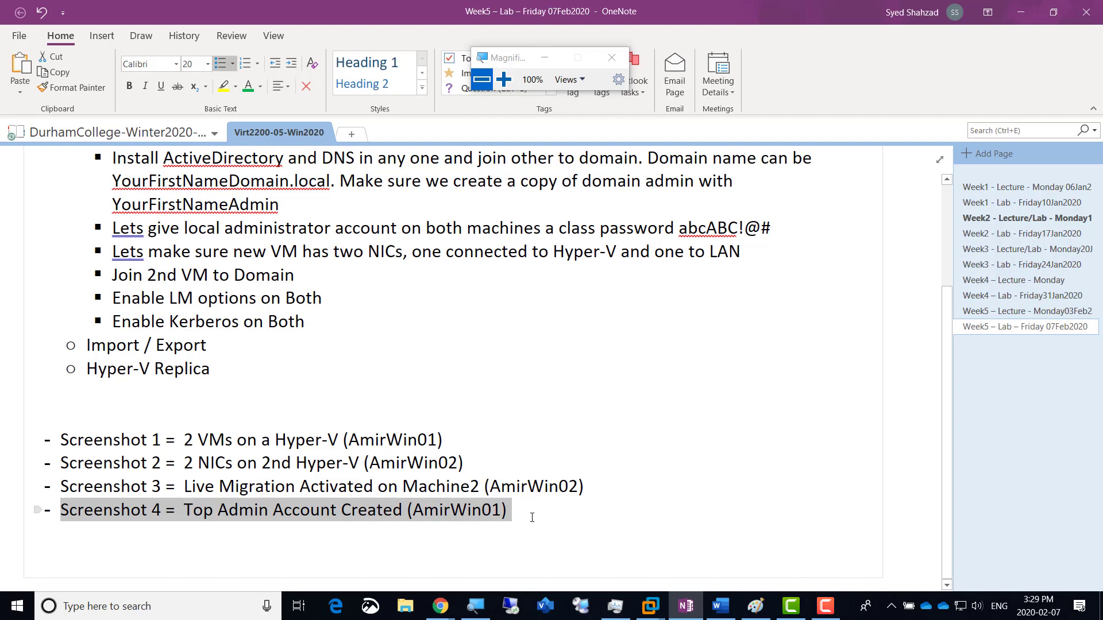
key("ctrl+c")
key("End")
key("Return")
key("ctrl+v")
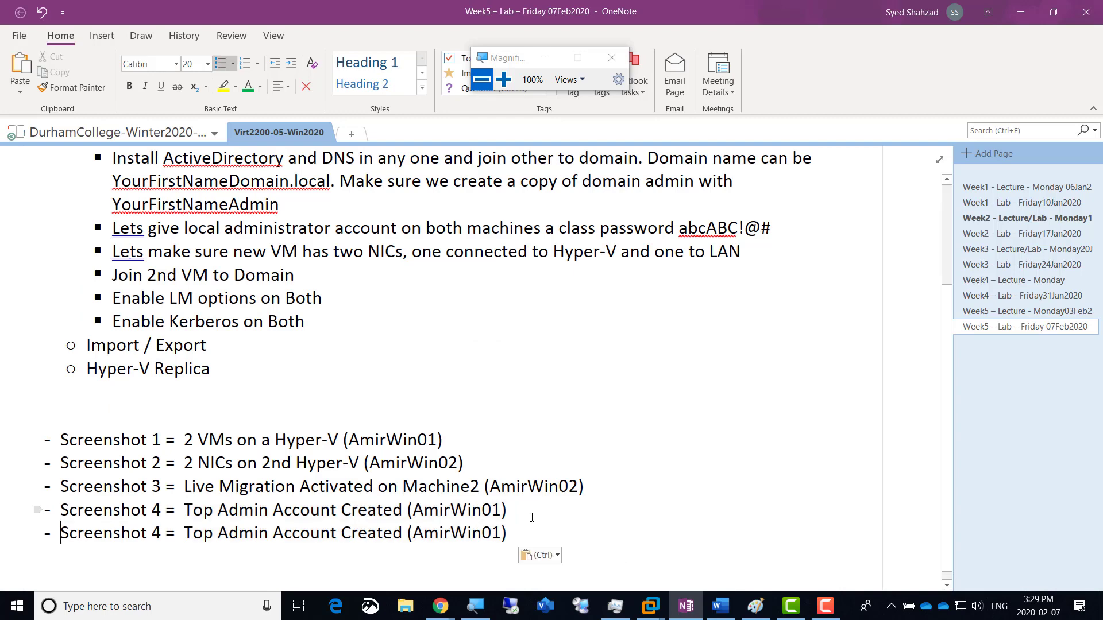
Step: Change the copy to Screenshot 5, noting the domain admin was added to Hyper-V Administrators
key("Right")
key("Right")
key("Right")
key("Right")
key("Right")
key("Right")
key("Right")
key("Right")
key("shift+Right")
type("5")
key("Right")
key("shift+Right")
key("shift+Right")
key("shift+Right")
key("shift+Right")
key("shift+Right")
key("shift+Right")
key("shift+Right")
key("shift+Right")
key("shift+Right")
key("shift+Right")
key("shift+Right")
key("shift+Right")
key("shift+Right")
key("shift+Right")
key("shift+Right")
key("shift+Right")
key("shift+Right")
key("shift+Right")
key("shift+Right")
key("shift+Right")
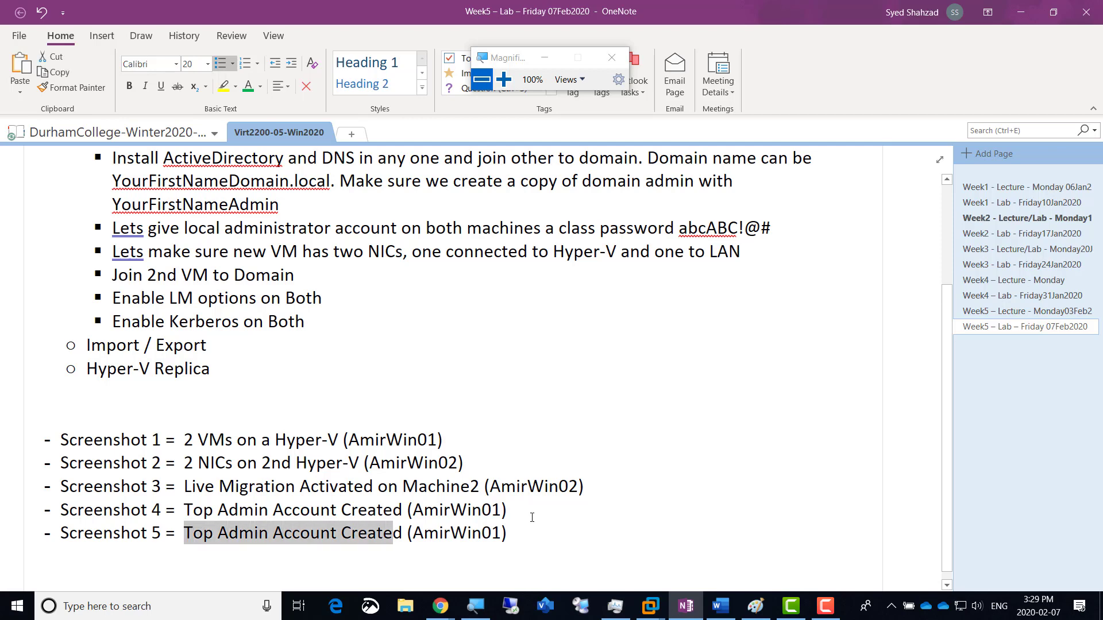
type("AmirAdmin")
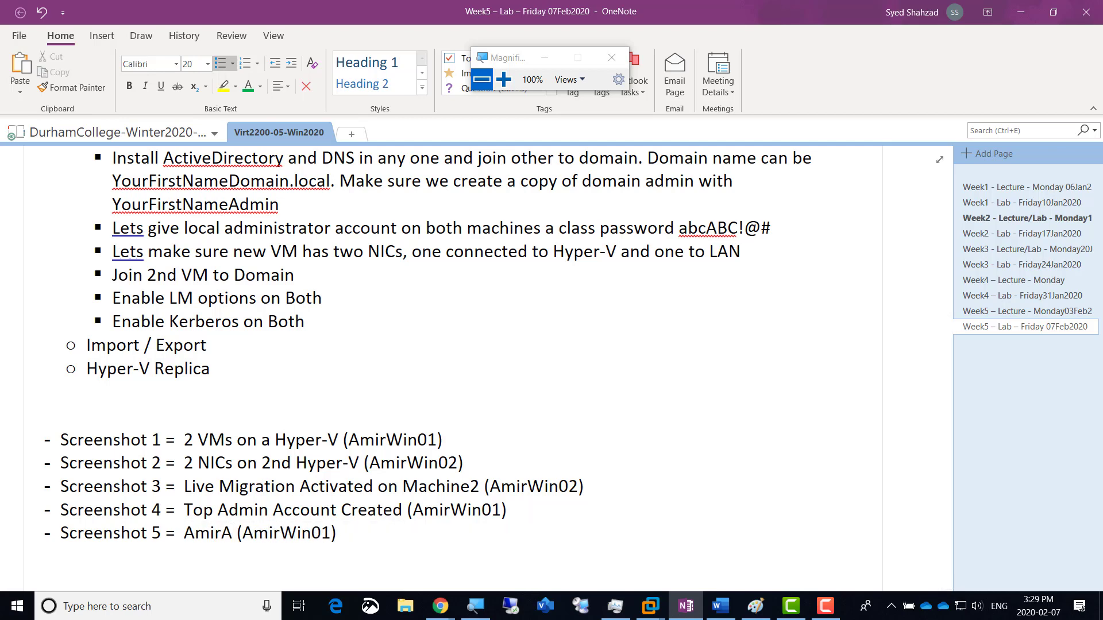
type(" added to H")
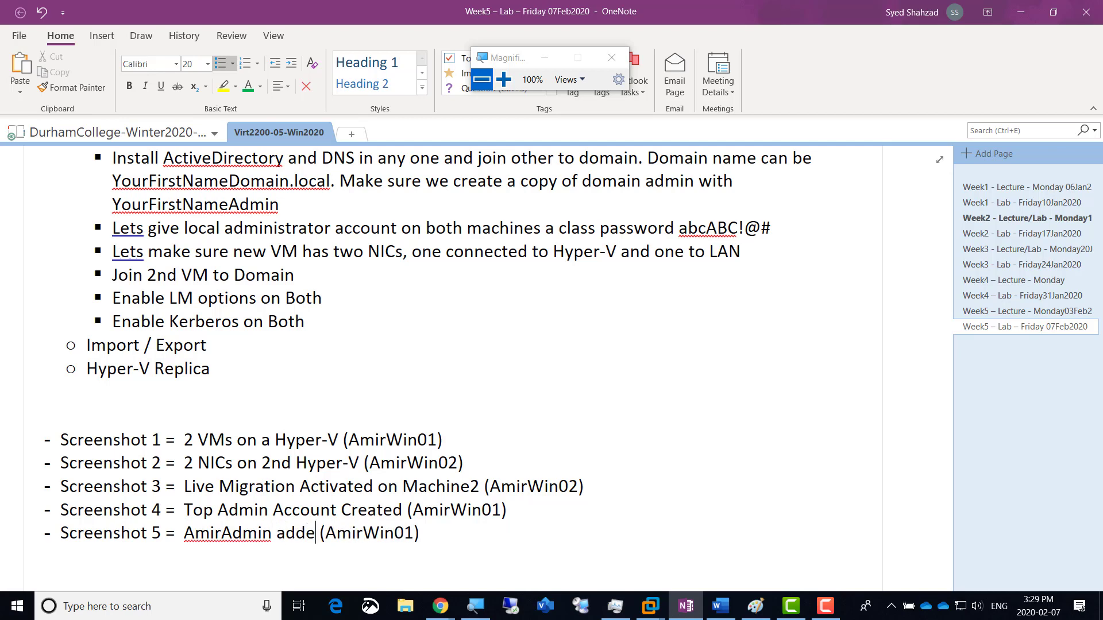
type("yper-V Admi")
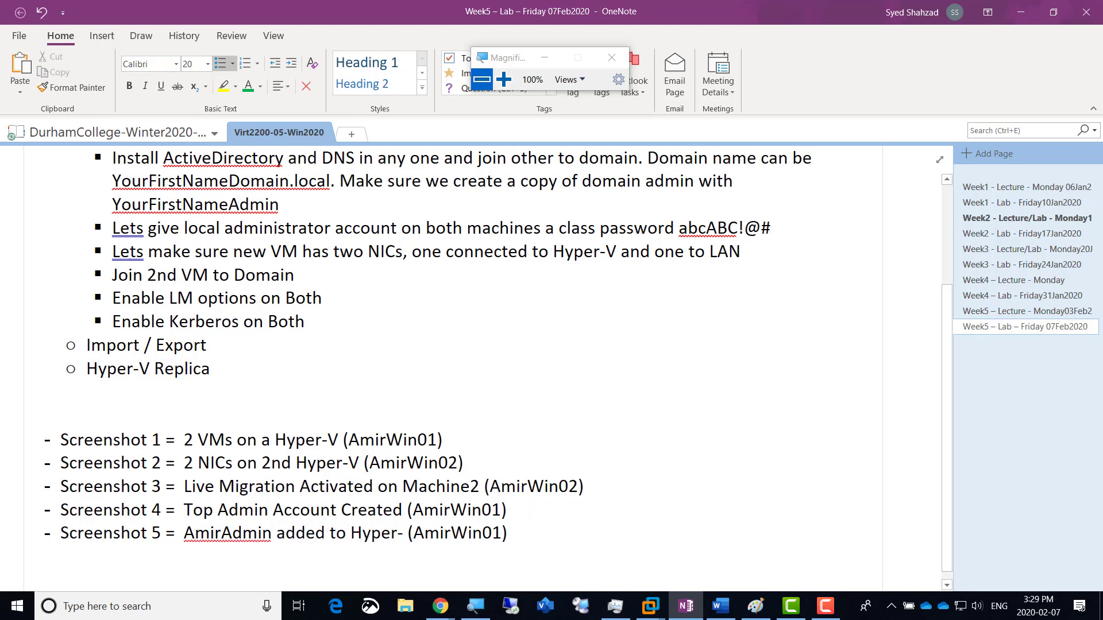
type("nistrators")
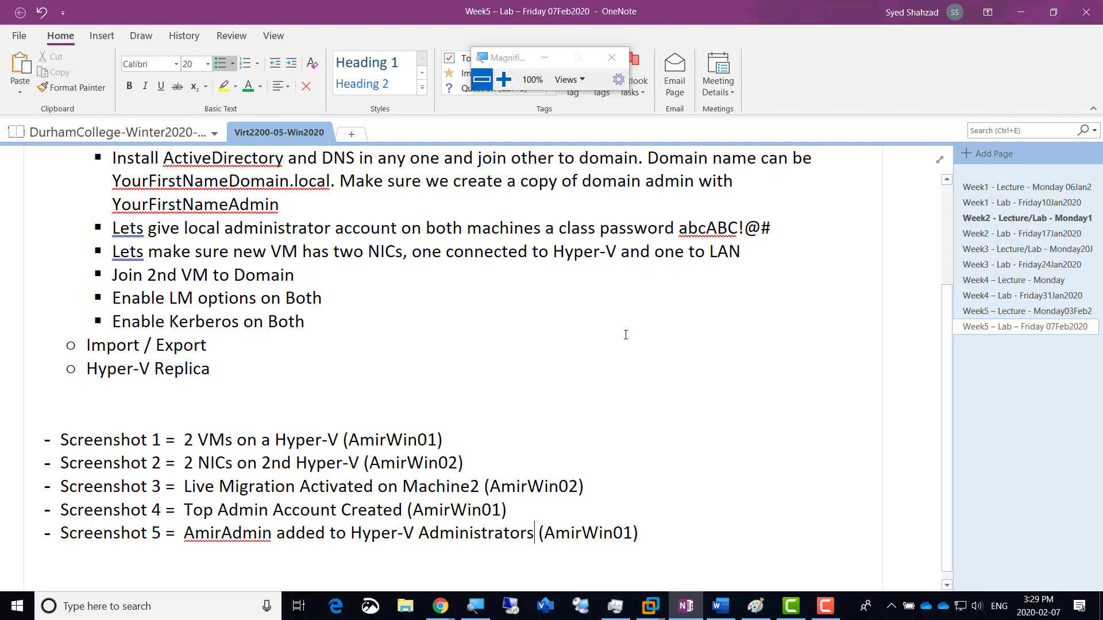
key("alt+Tab")
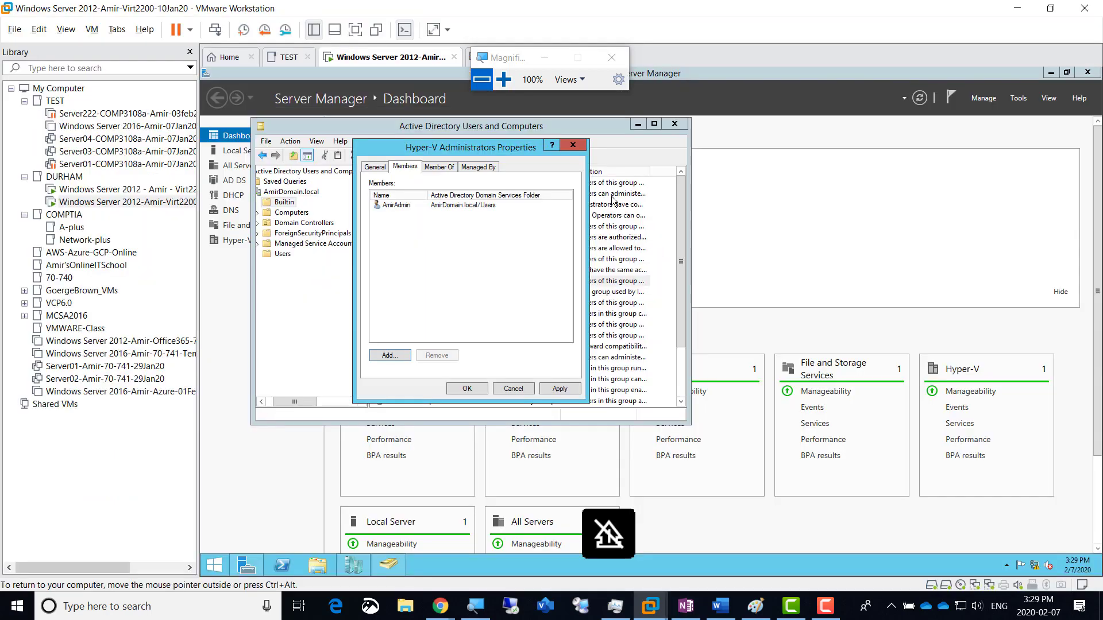
Step: Apply and confirm the Hyper-V Administrators membership change, closing its properties
left_click(504, 79)
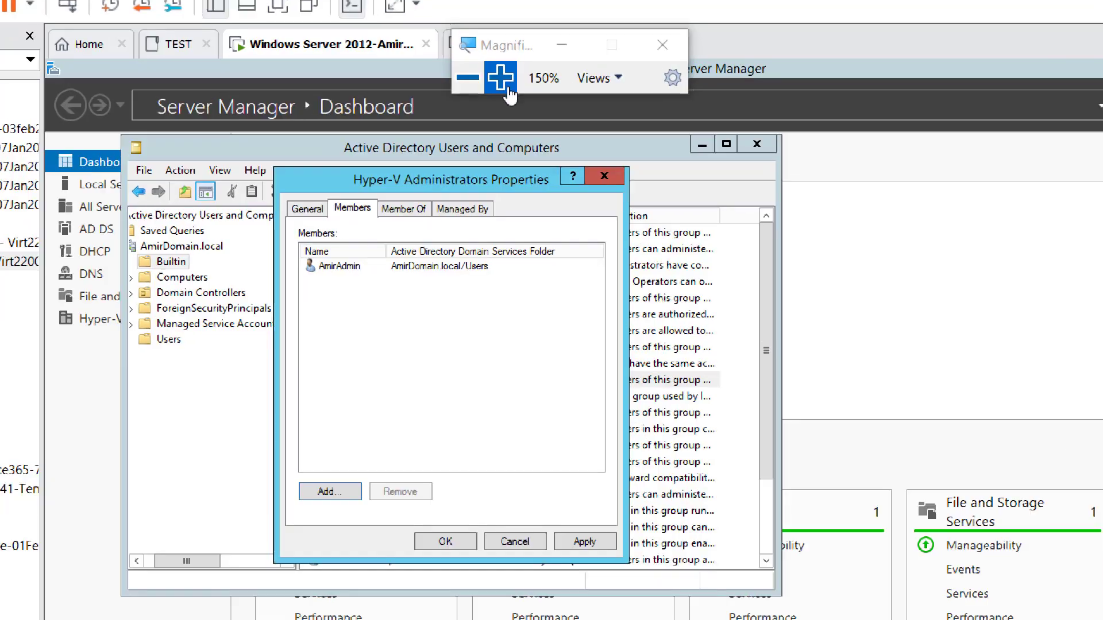
left_click(584, 542)
left_click(426, 543)
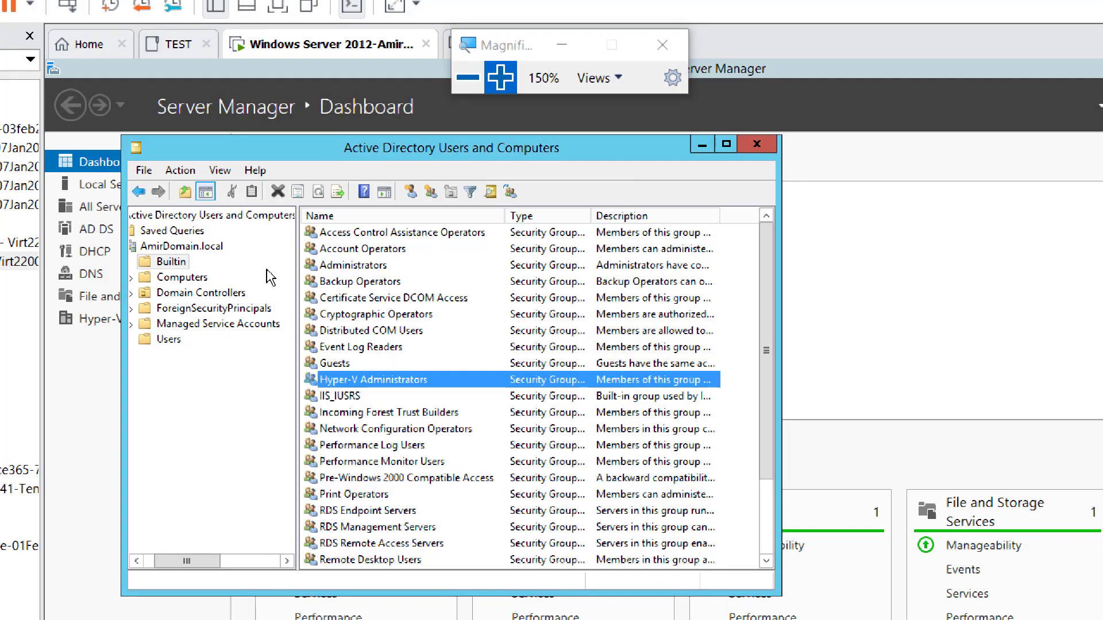
Step: Select the AmirDomain.local root and refresh the directory view
left_click(207, 248)
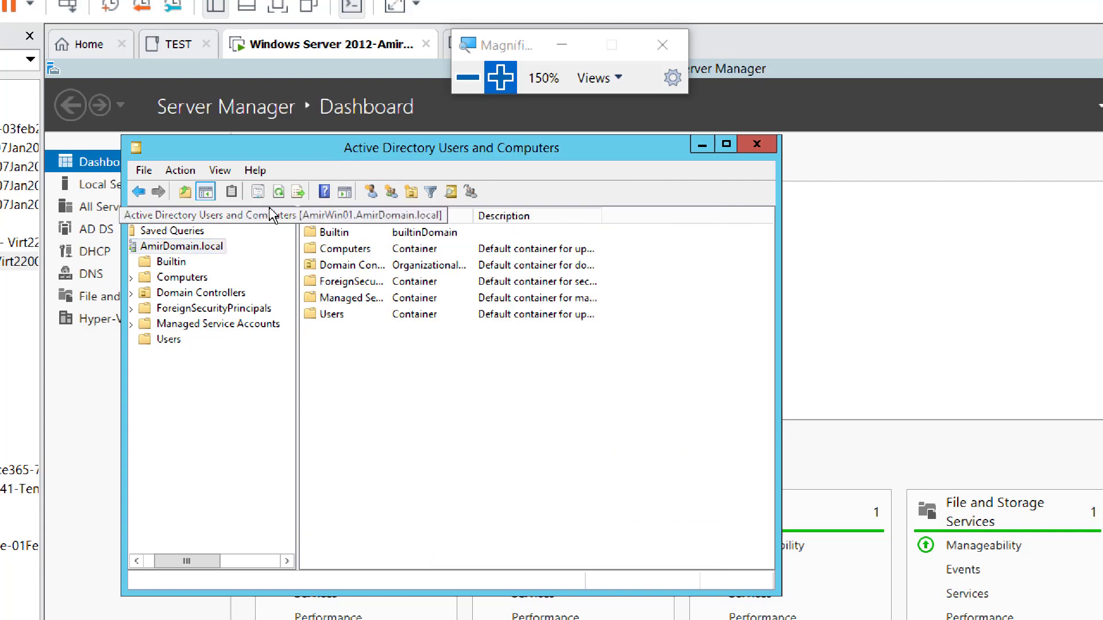
left_click(279, 192)
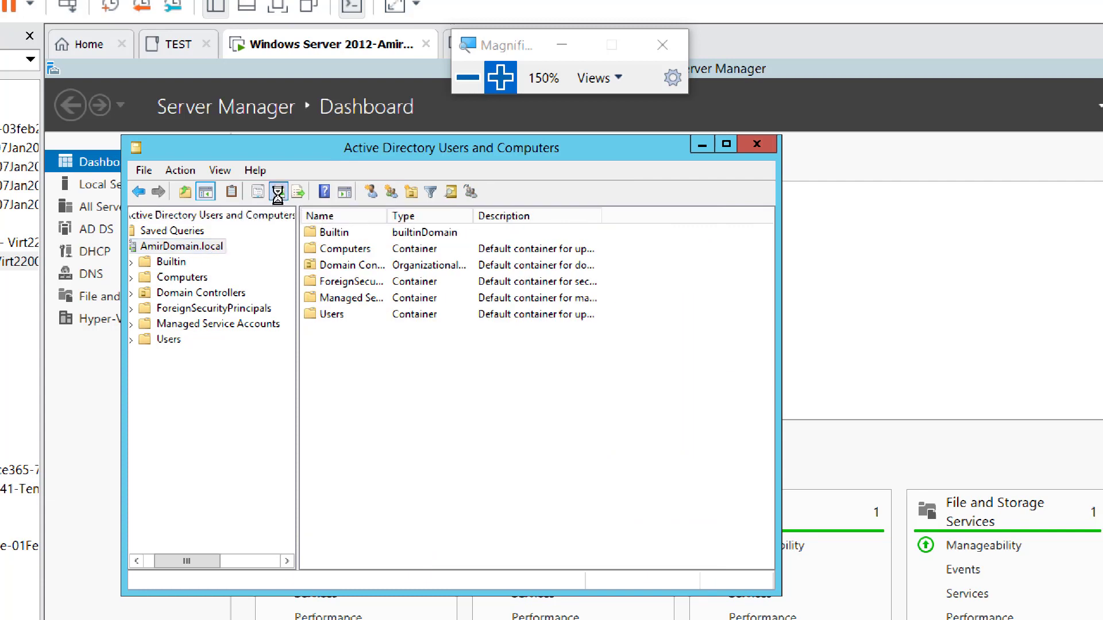
left_click(204, 248)
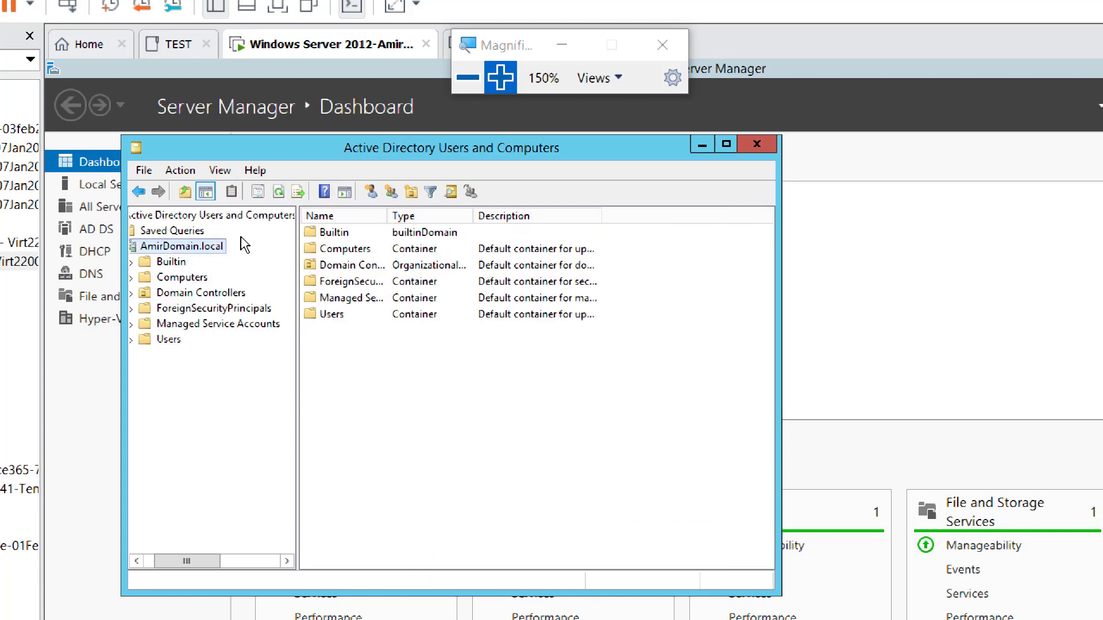
left_click(276, 196)
left_click(279, 195)
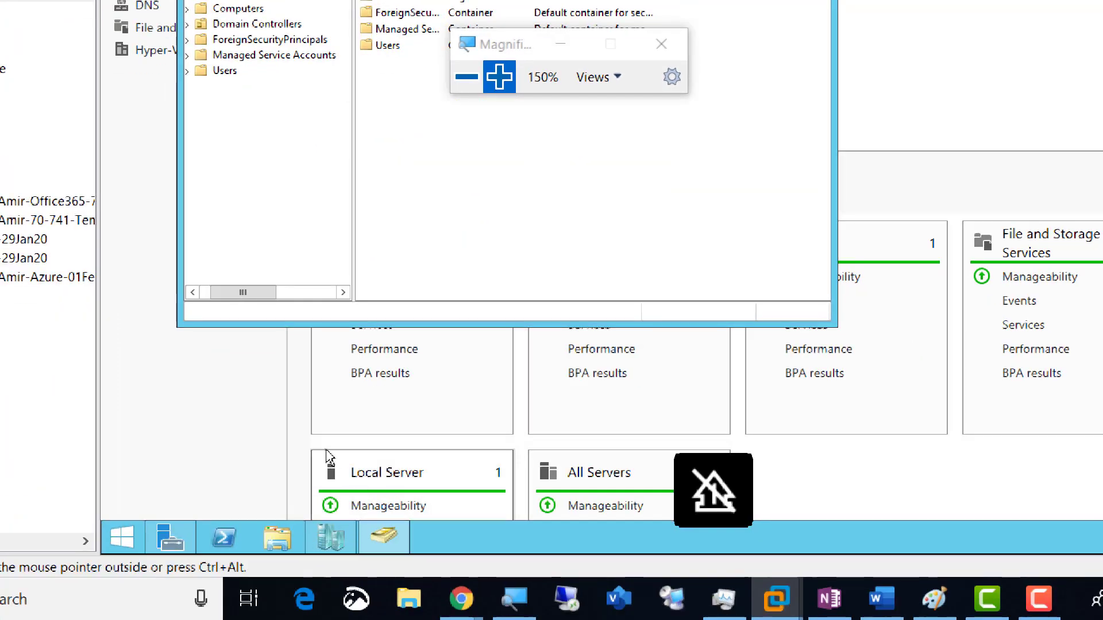
Step: Bring Hyper-V Manager forward, magnify to 250%, and open AmirVM01Tor's Settings
left_click(333, 542)
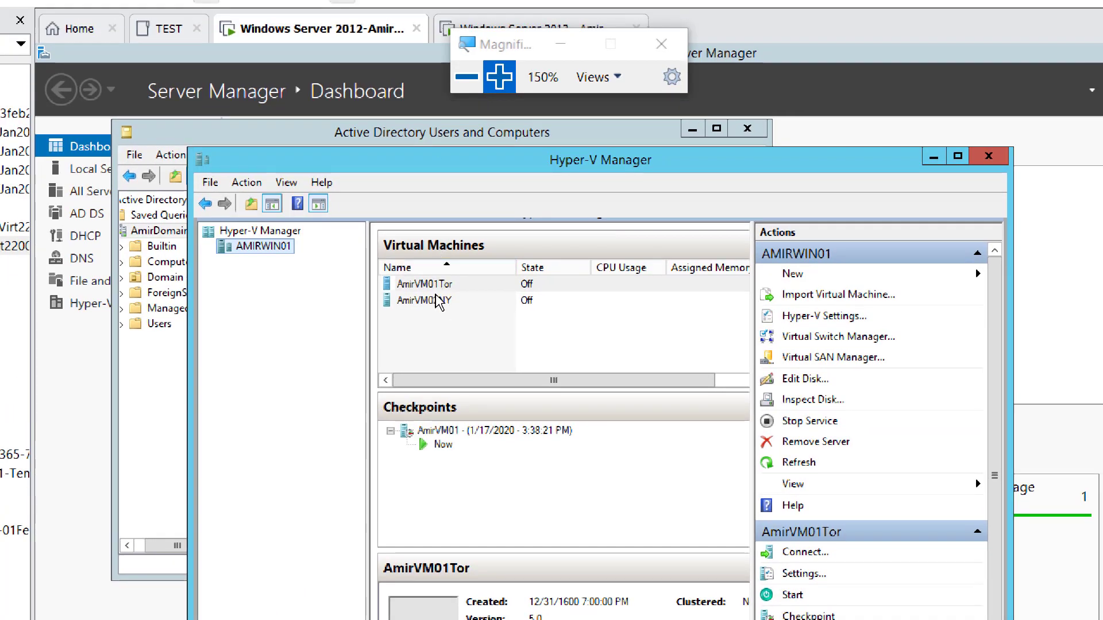
left_click(504, 82)
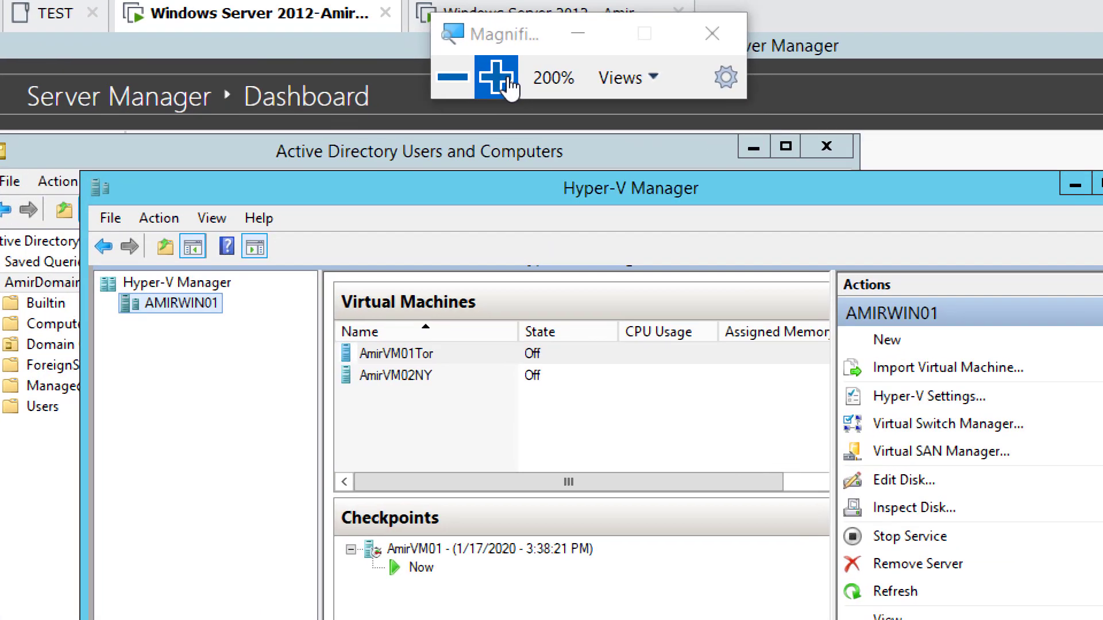
left_click(519, 83)
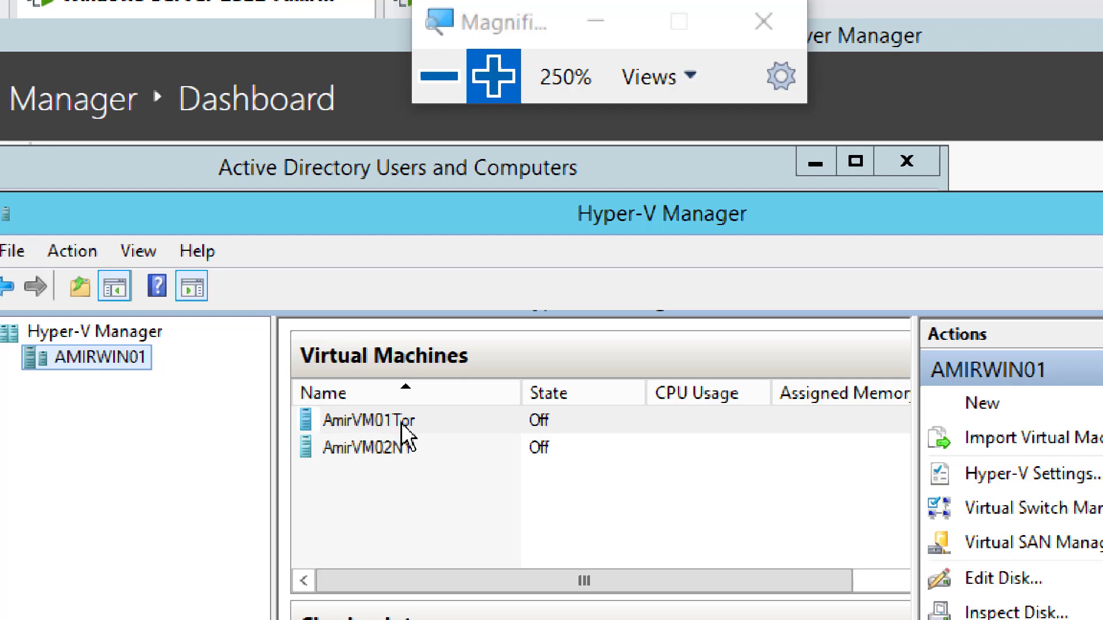
right_click(381, 424)
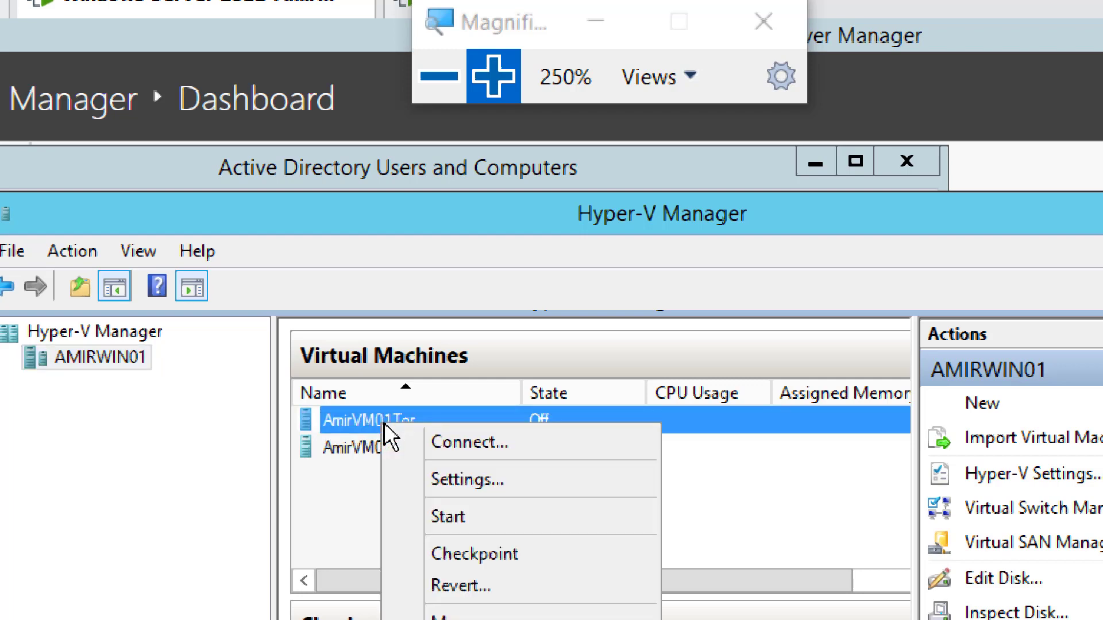
left_click(492, 482)
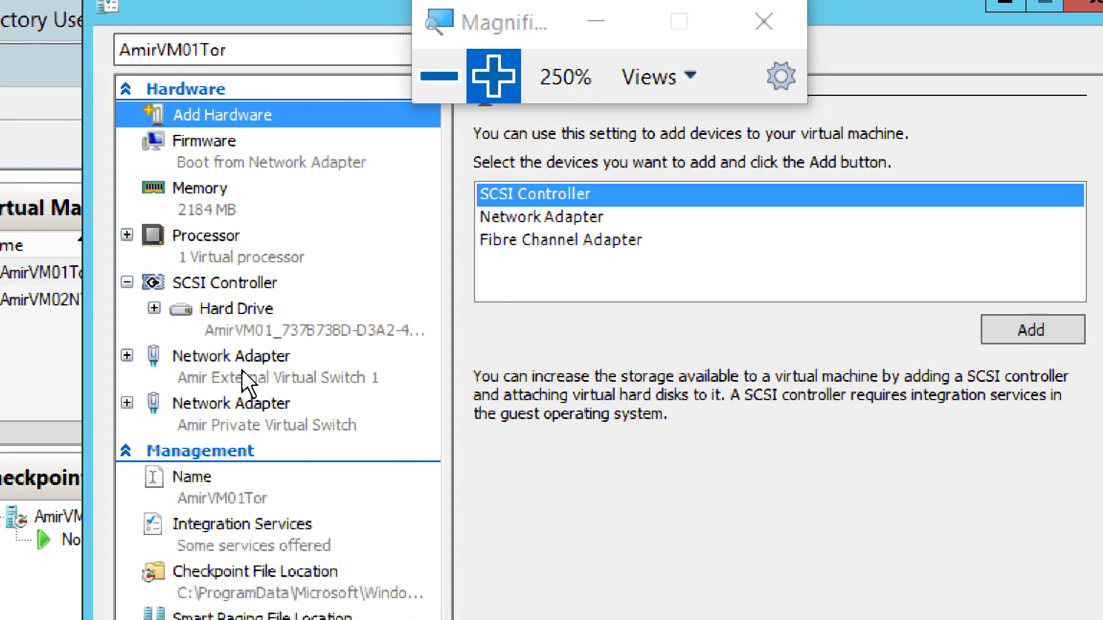
Step: Inspect AmirVM01Tor's Hard Drive entry and full virtual hard disk path, then close Settings with OK
left_click(239, 314)
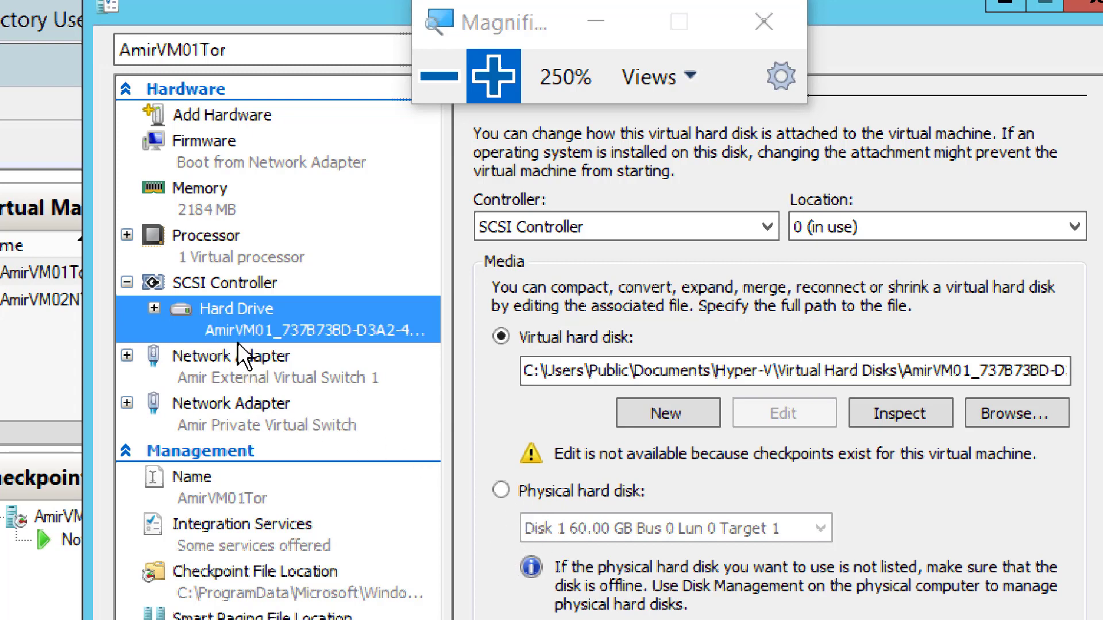
left_click(154, 308)
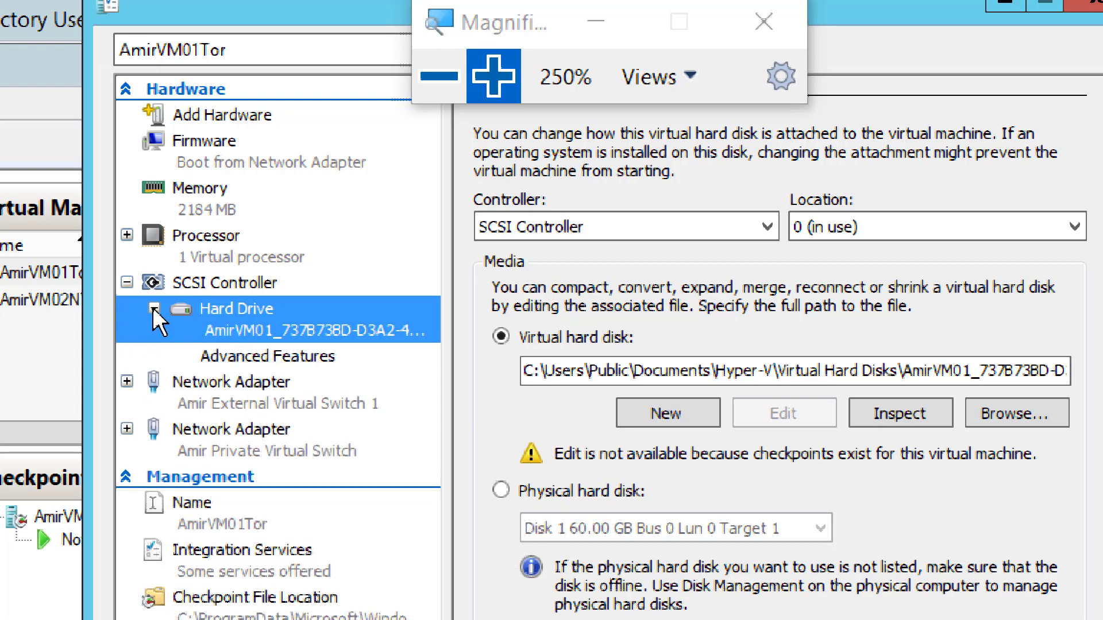
left_click(153, 308)
left_click(154, 309)
left_click(153, 309)
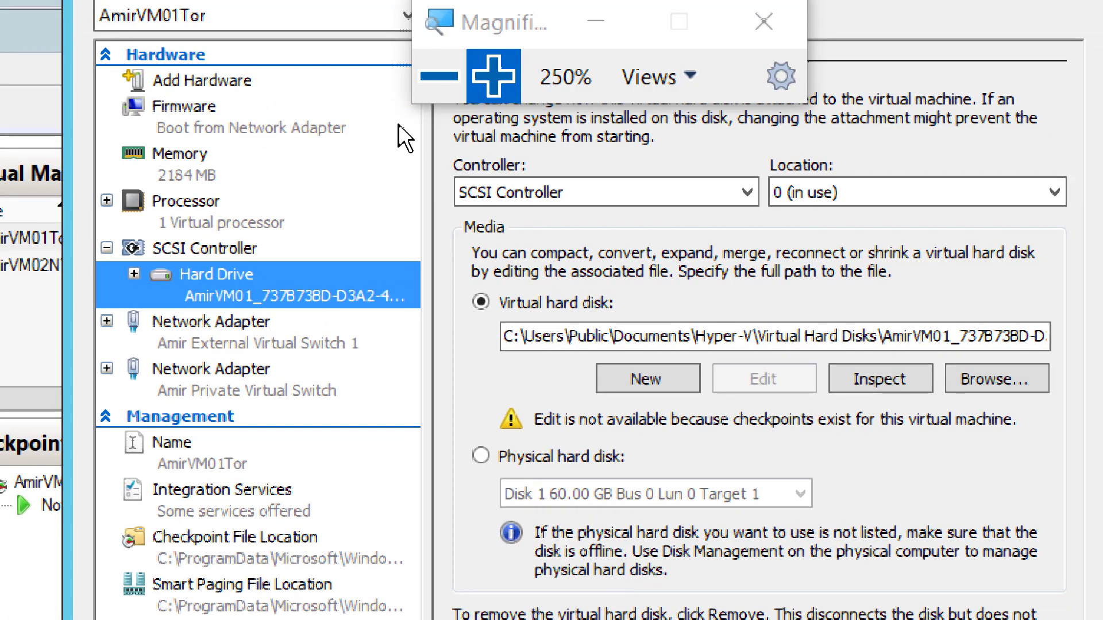
left_click(435, 80)
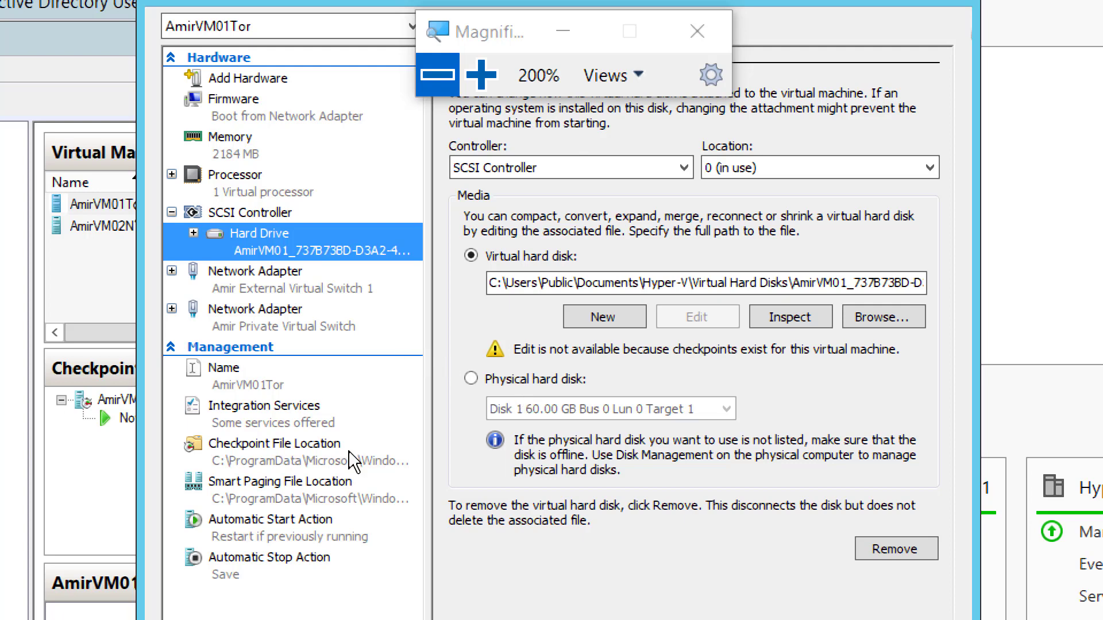
left_click(502, 284)
left_click(438, 75)
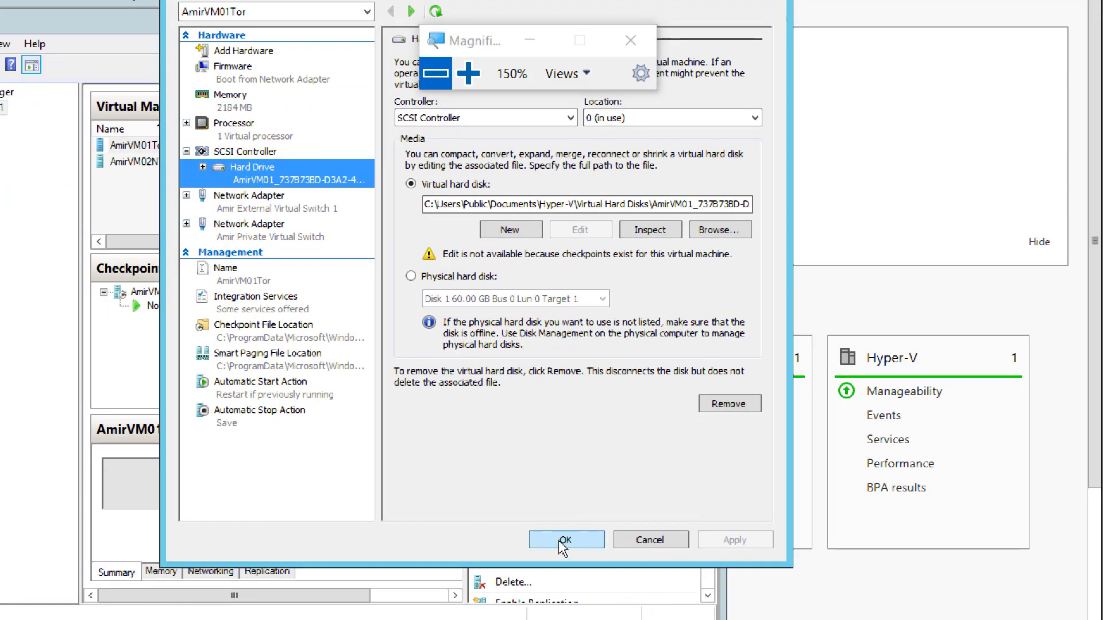
left_click(565, 540)
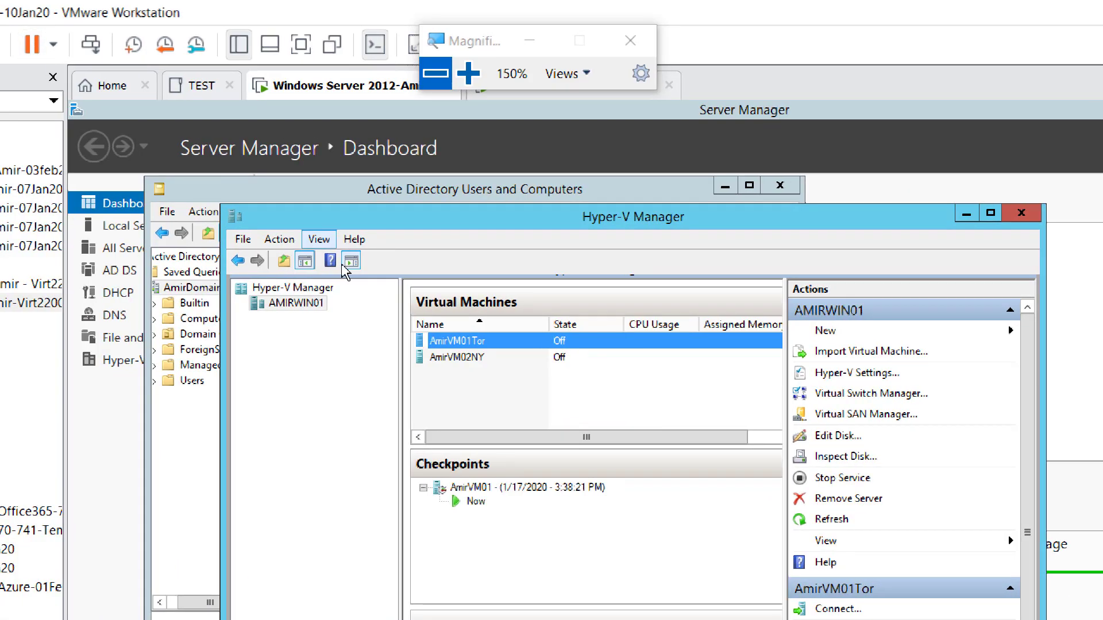
left_click(468, 73)
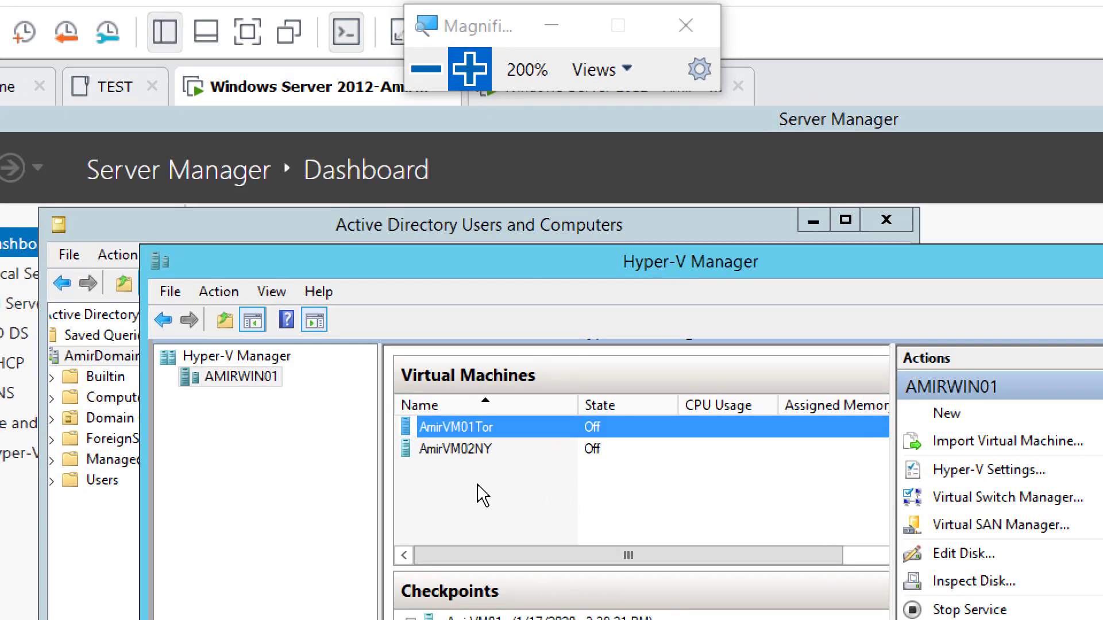
left_click(460, 451)
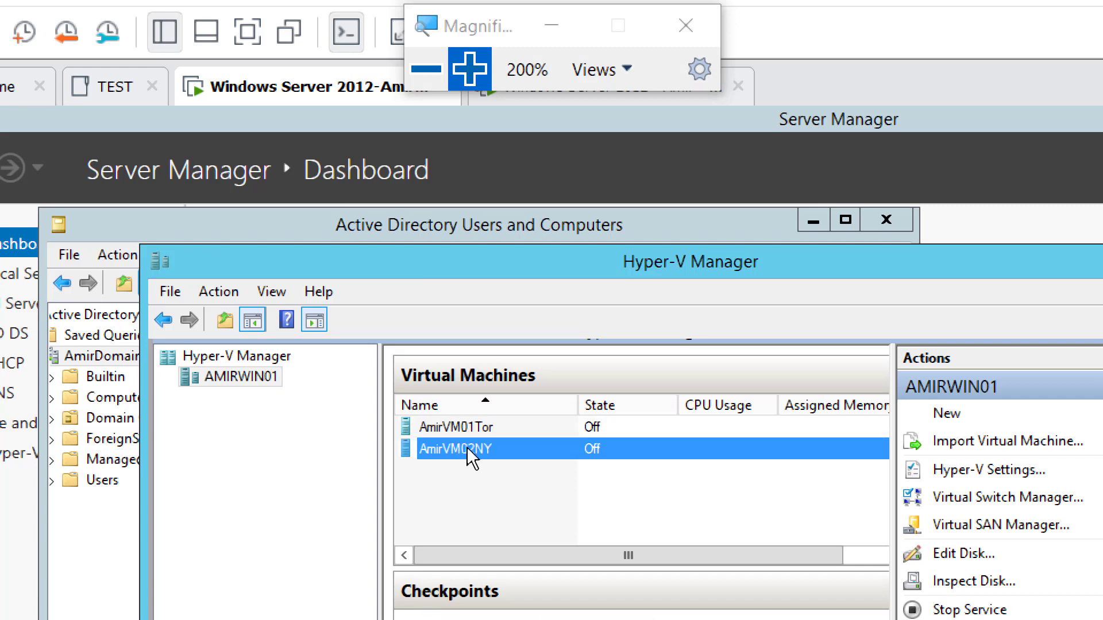
right_click(468, 448)
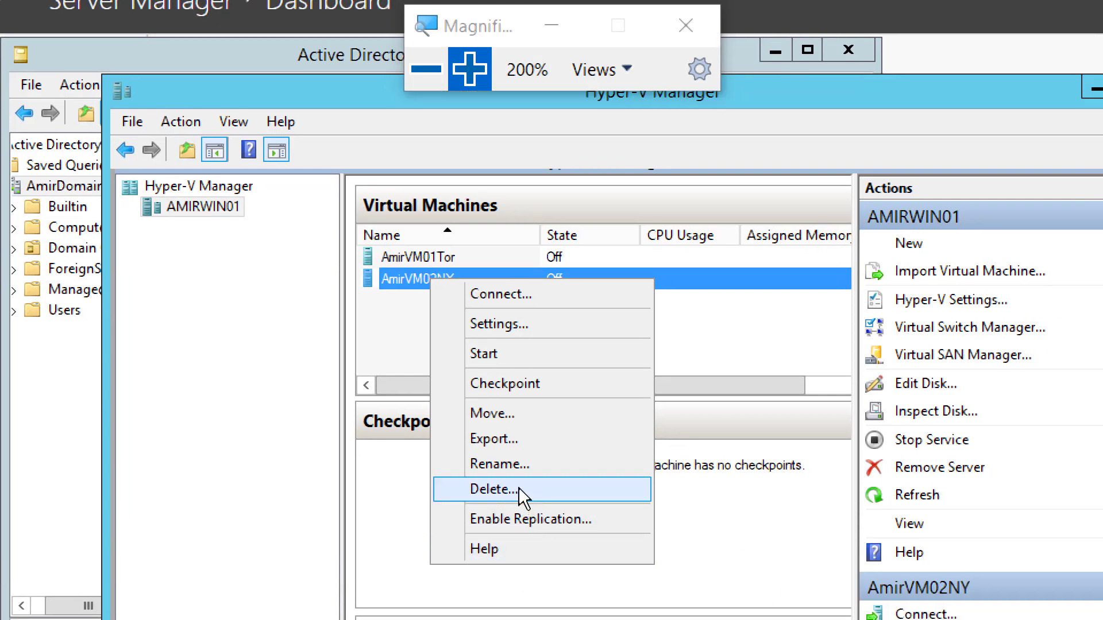
left_click(510, 328)
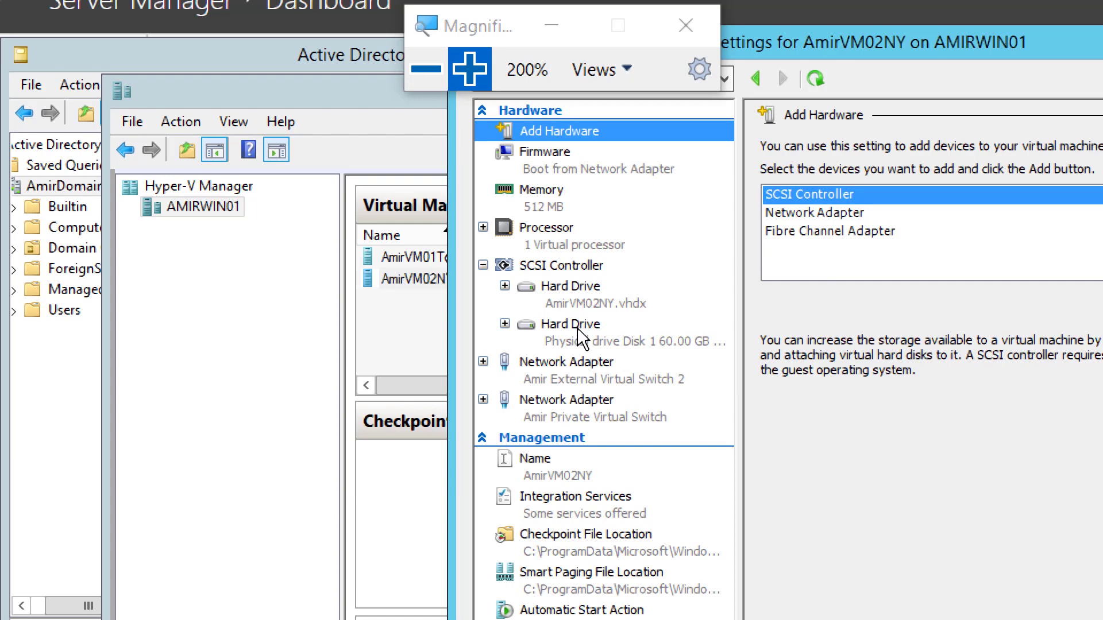
left_click(576, 339)
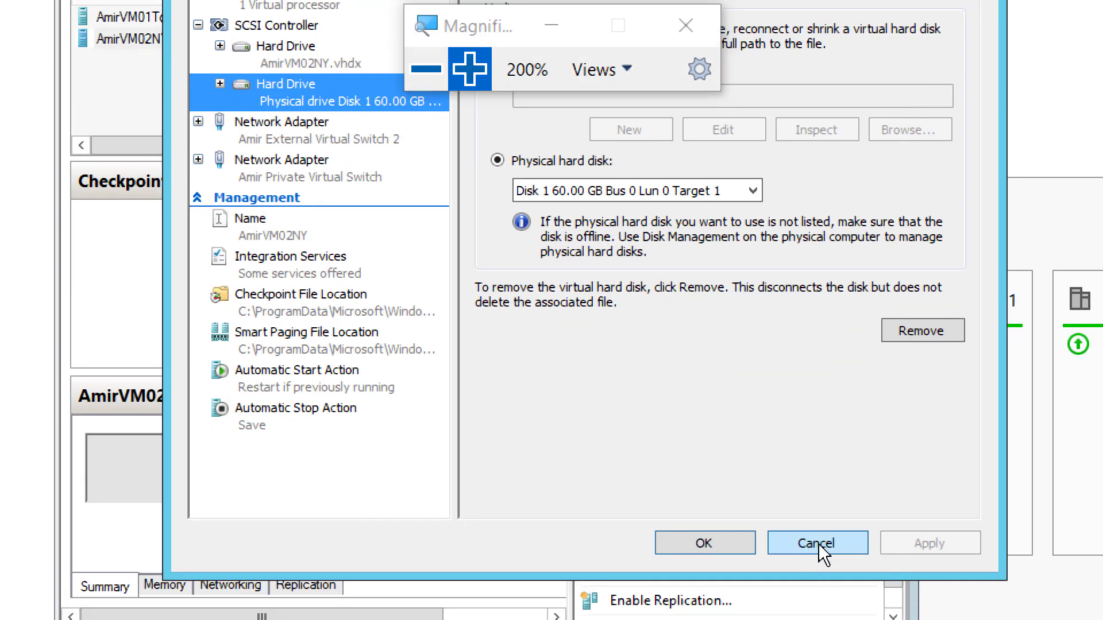
left_click(818, 543)
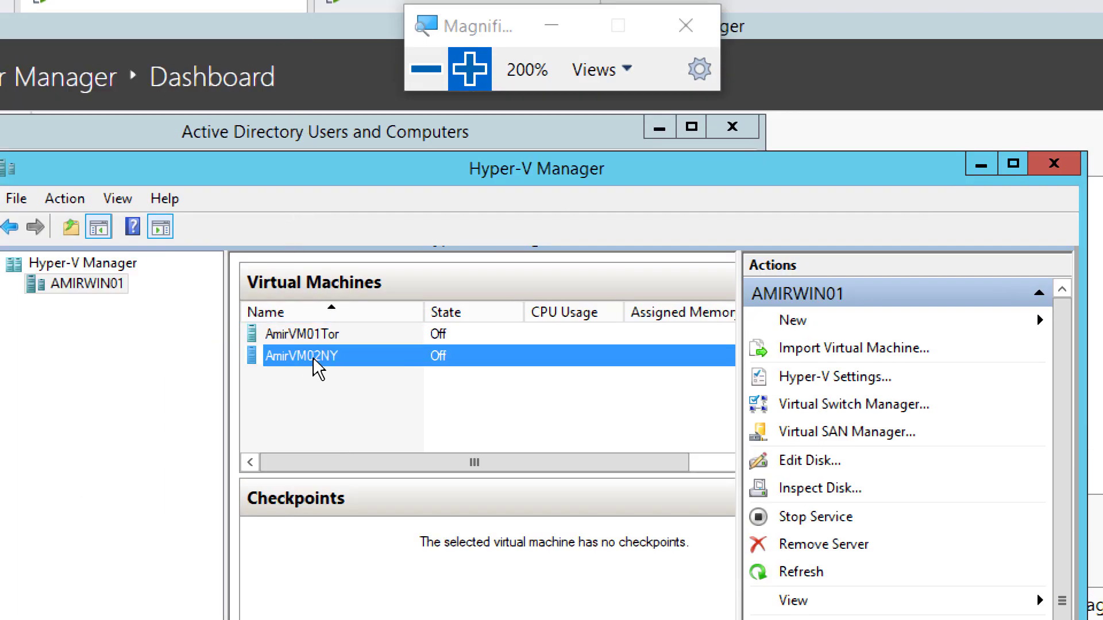
Step: Launch the Move Wizard for AmirVM01Tor from its context menu
left_click(330, 338)
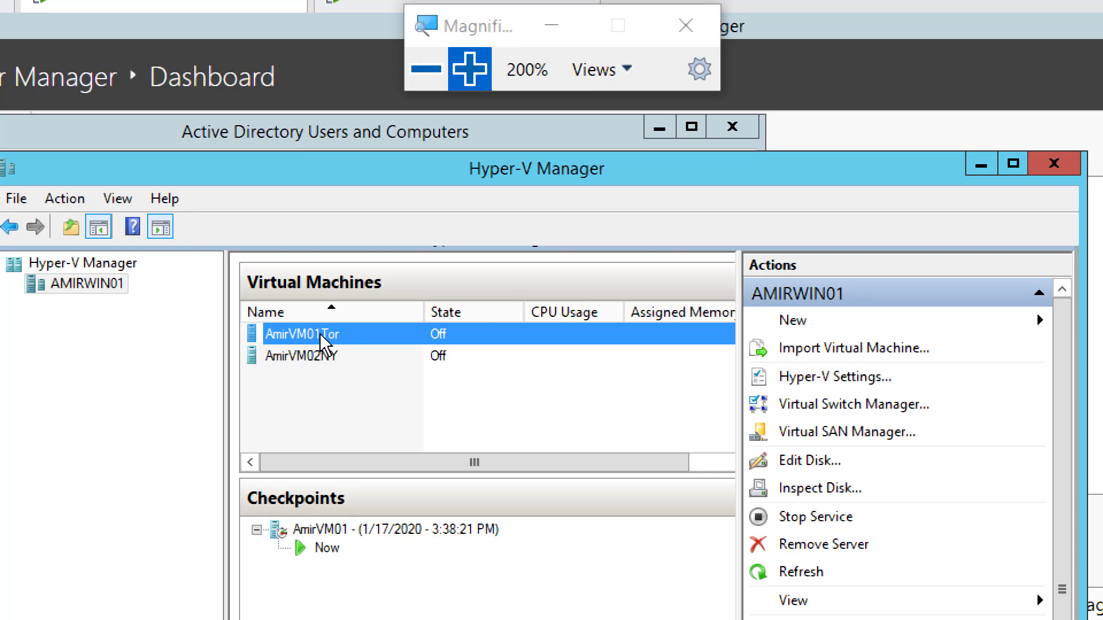
right_click(316, 335)
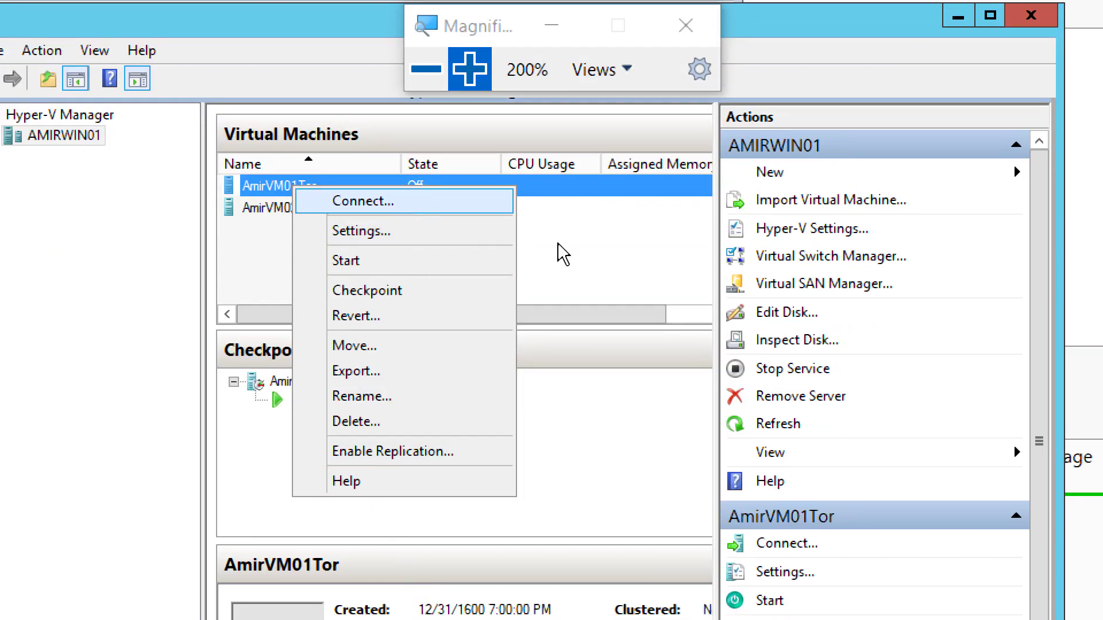
left_click(629, 352)
left_click(333, 193)
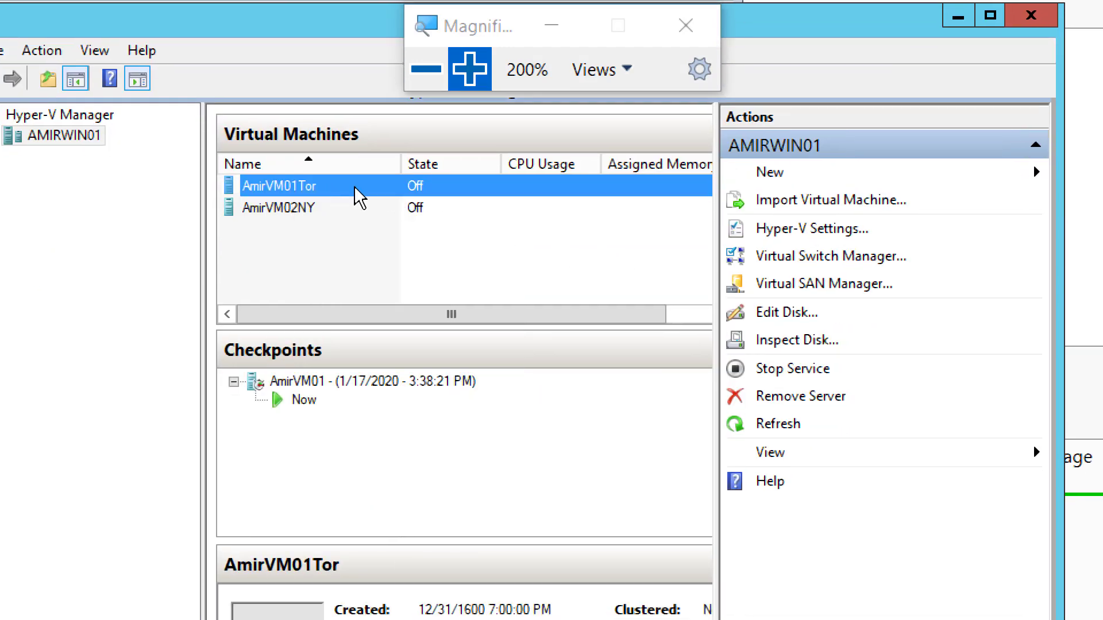
right_click(315, 186)
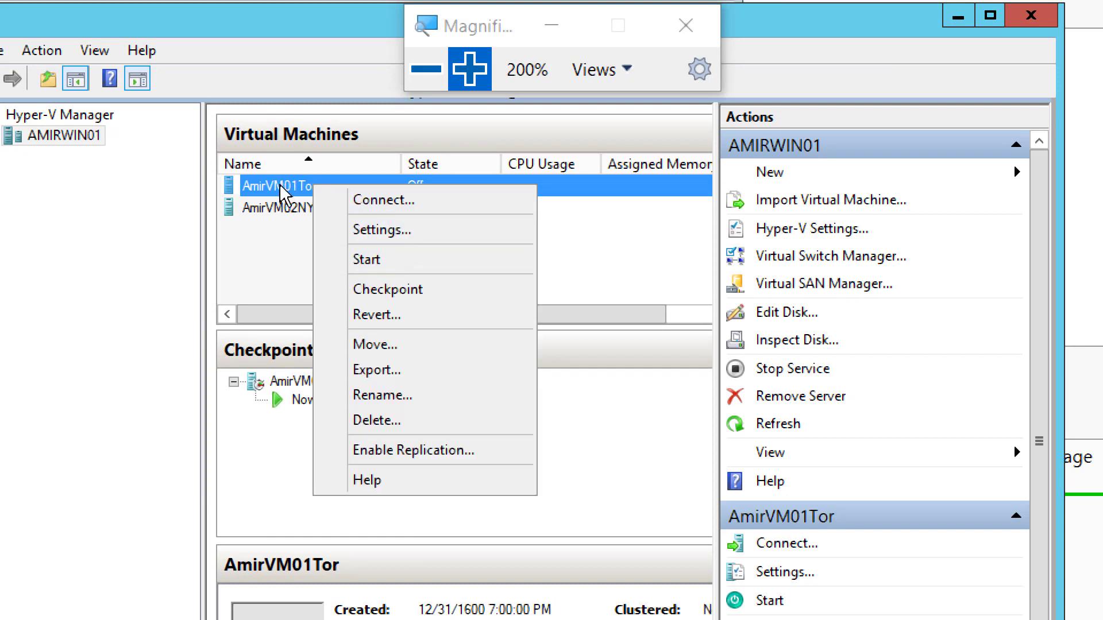
left_click(253, 268)
left_click(257, 279)
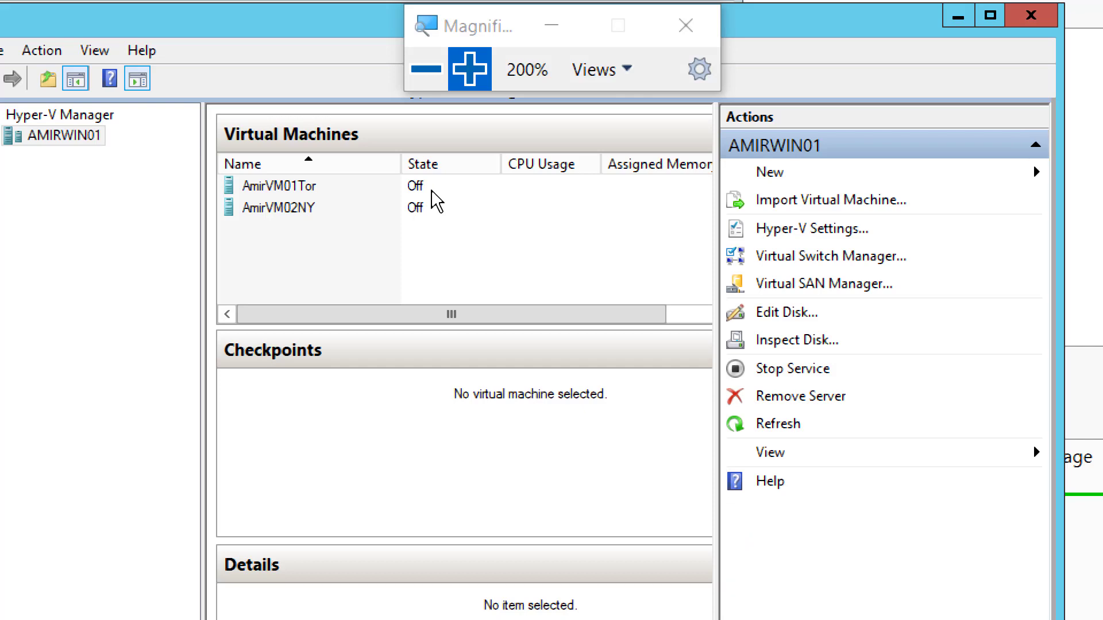
left_click(294, 185)
right_click(295, 185)
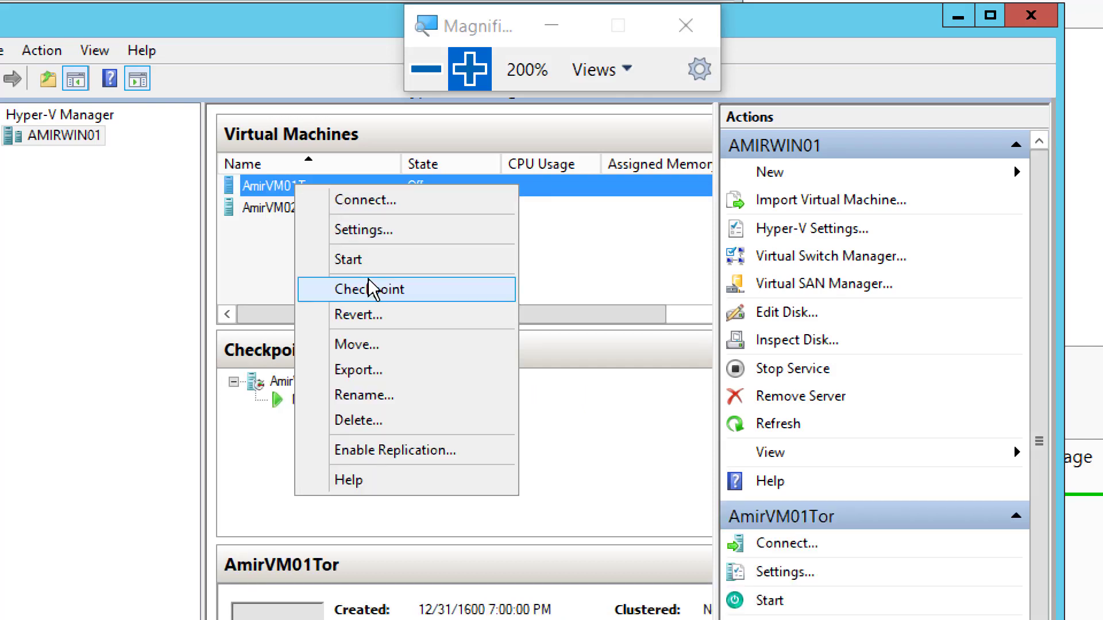
left_click(384, 346)
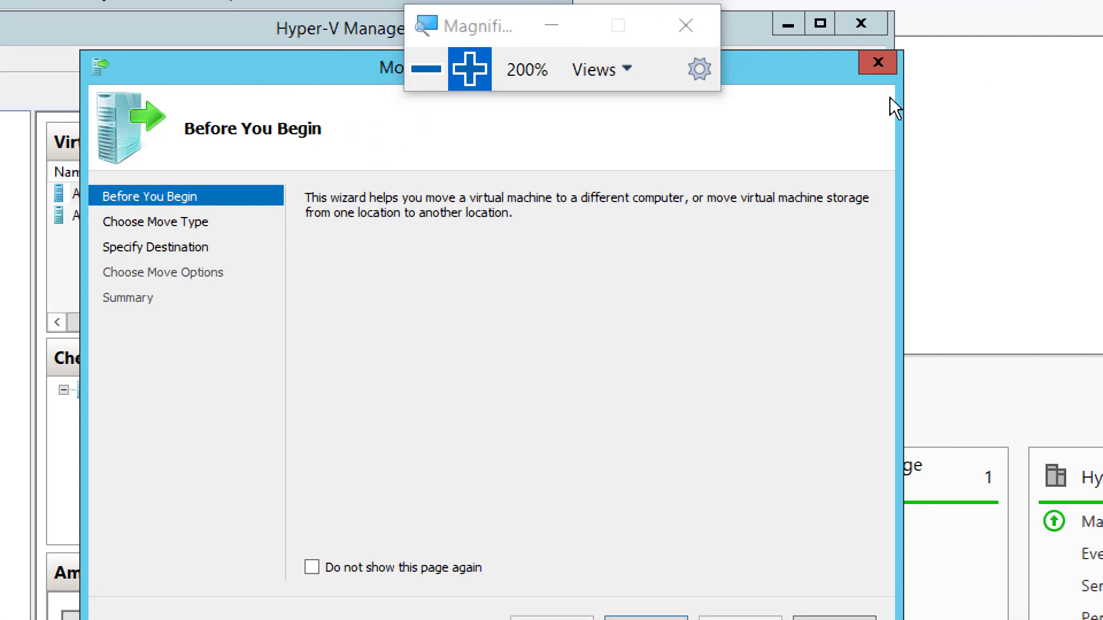
Step: Get past the introduction and keep 'Move the virtual machine' as the move type
left_click(435, 77)
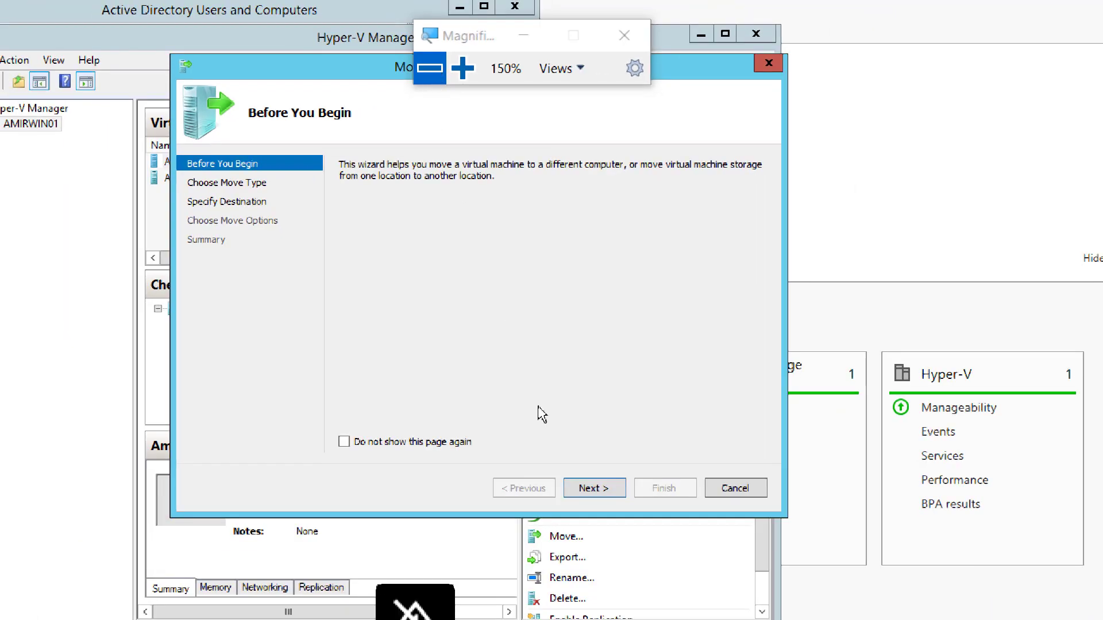
left_click(595, 489)
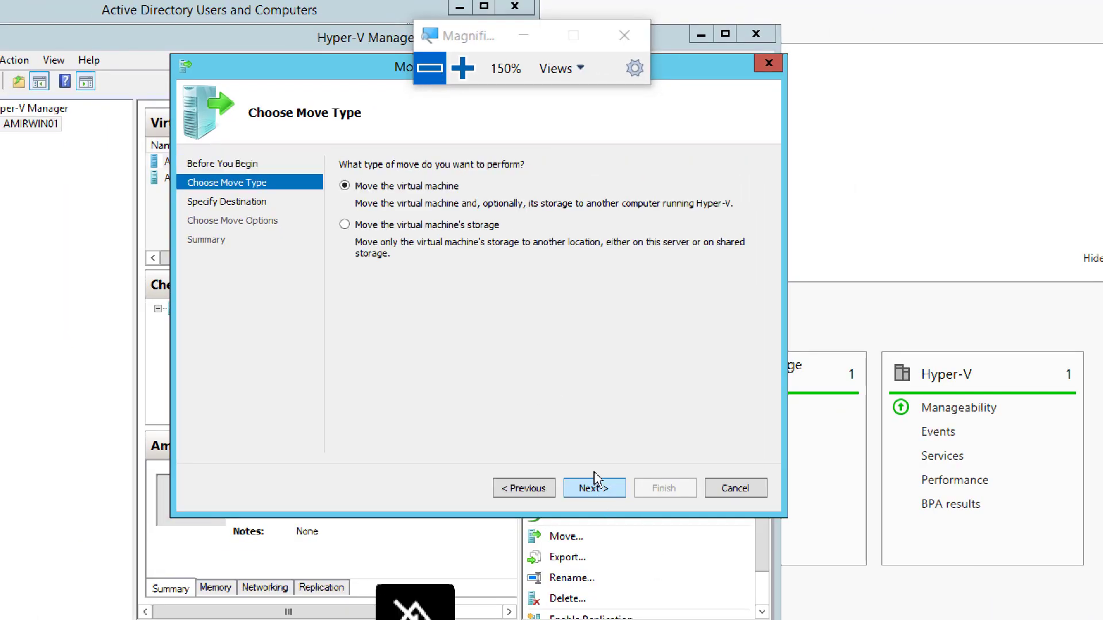
left_click(463, 69)
left_click(463, 69)
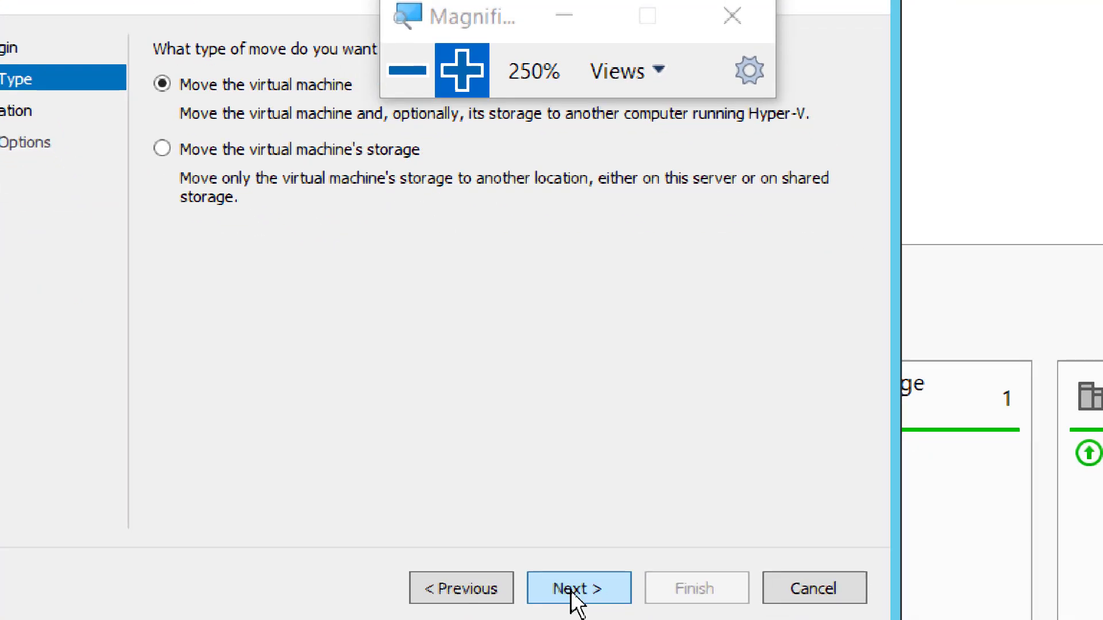
left_click(570, 586)
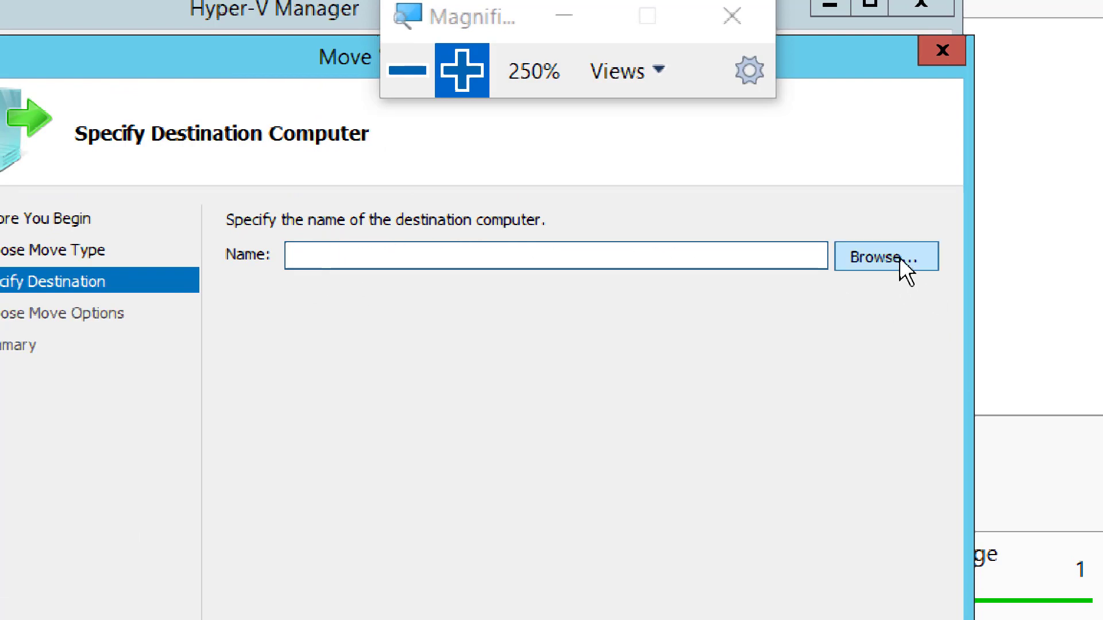
Step: Look up AMIRWIN02 in the domain and set it as the destination computer
left_click(870, 257)
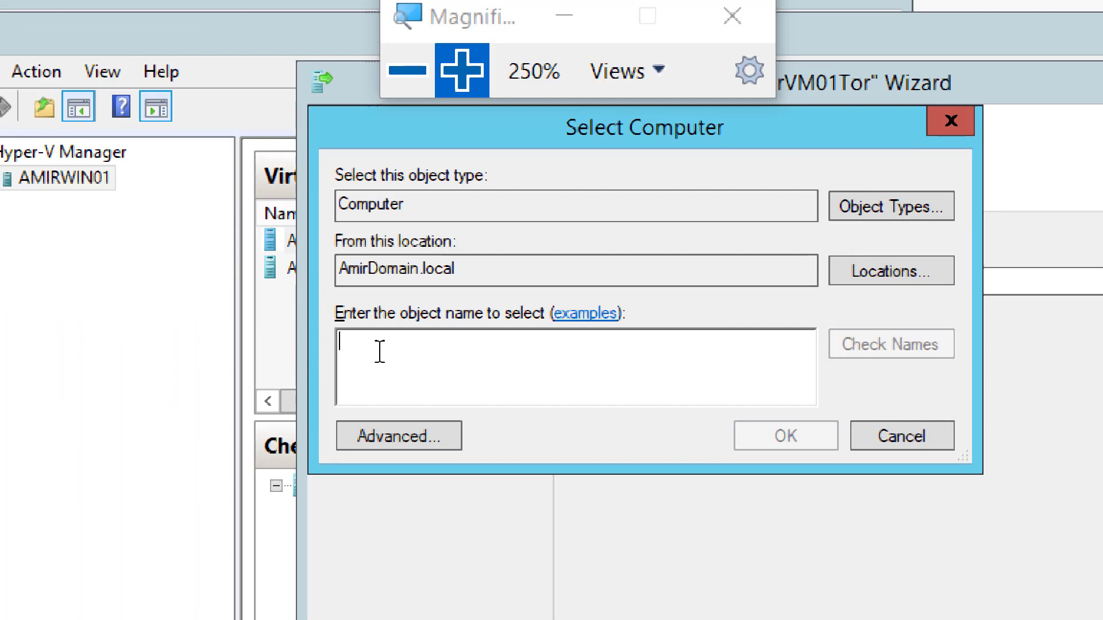
type("Amir")
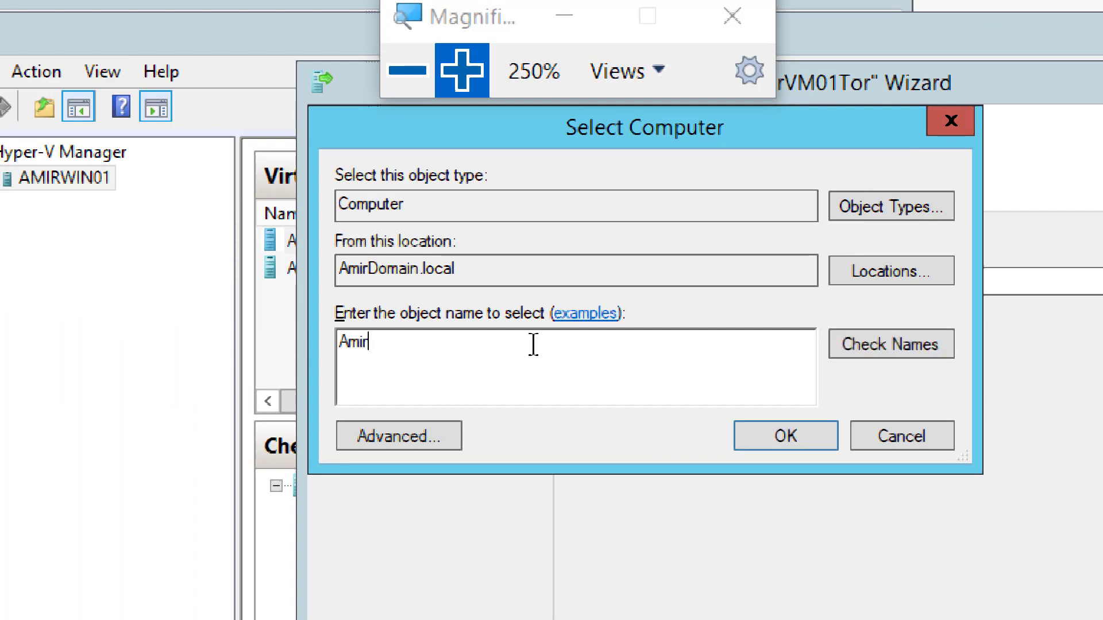
left_click(883, 351)
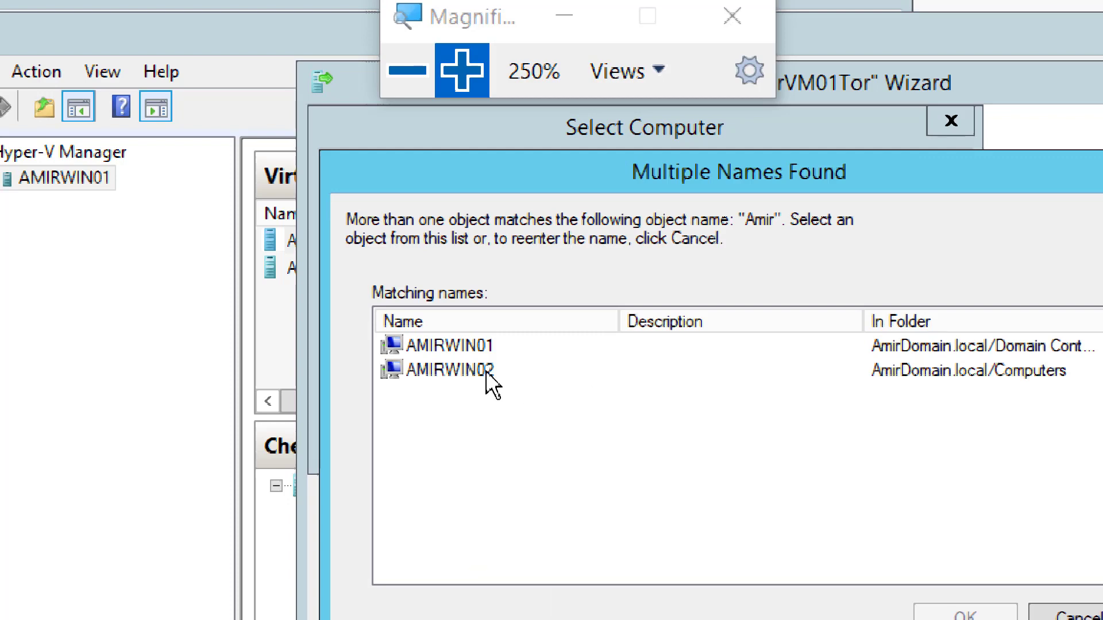
double_click(463, 371)
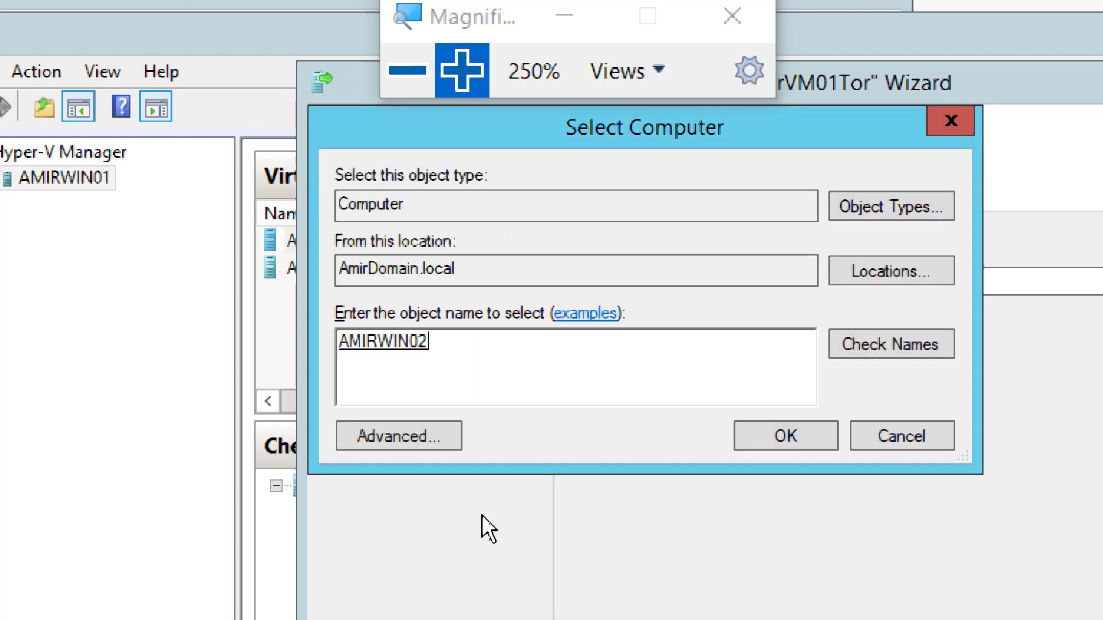
left_click(762, 434)
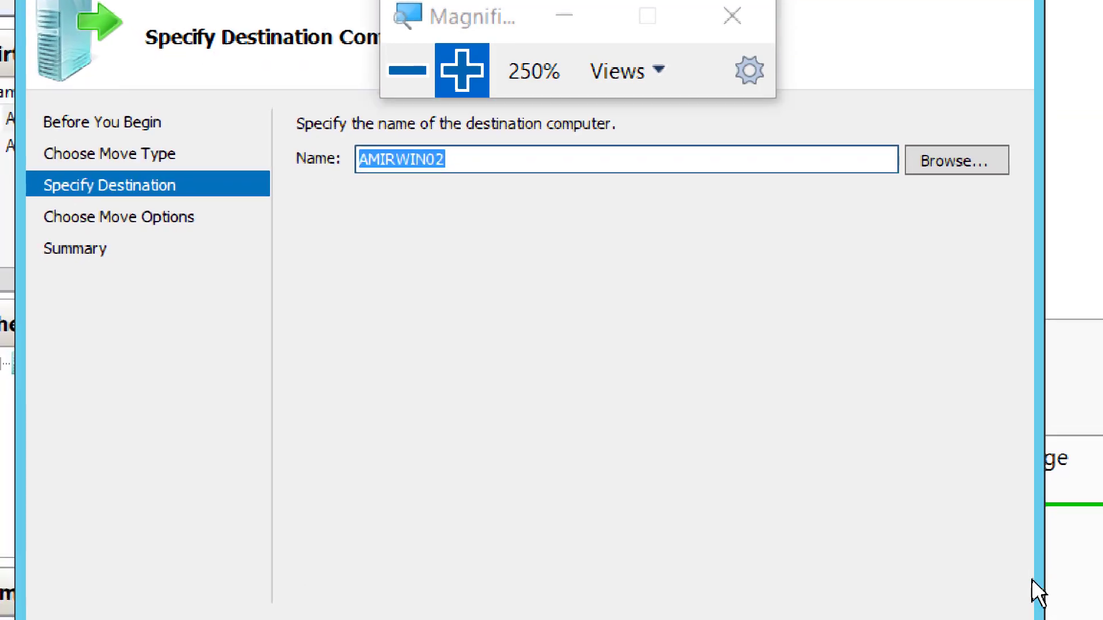
Step: Advance to Choose Move Options, keeping the data moved to a single location
left_click_drag(484, 17, 850, 296)
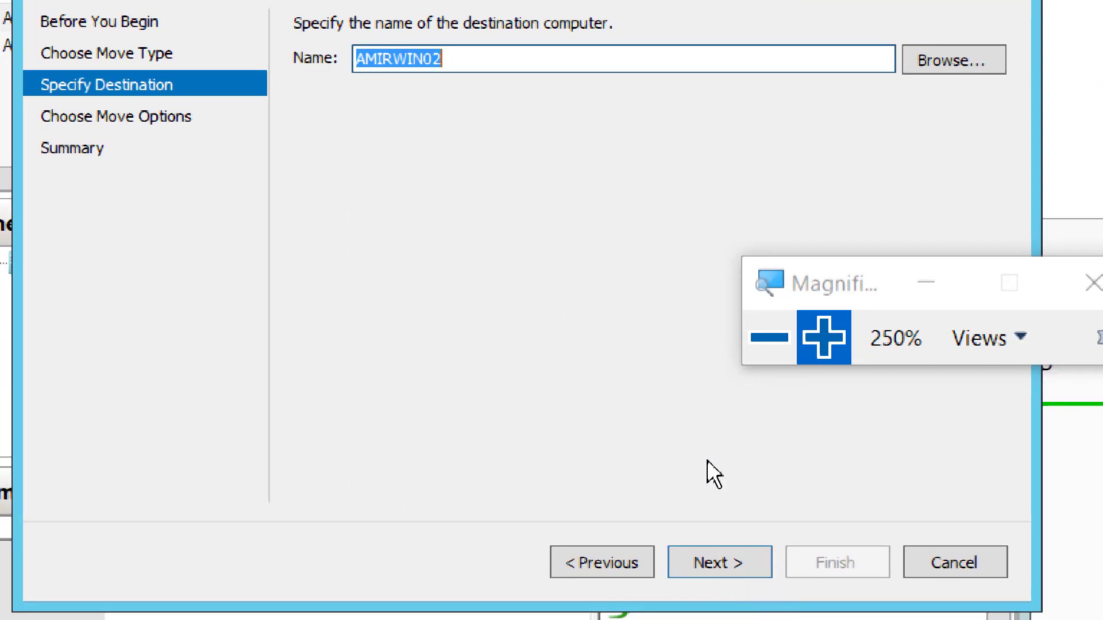
left_click(719, 567)
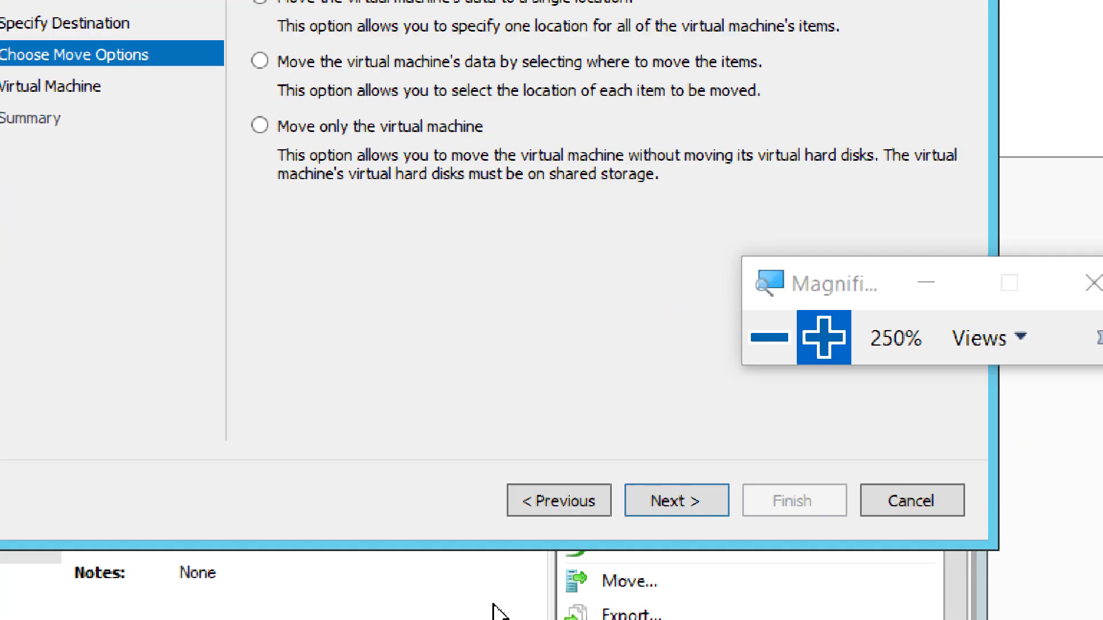
left_click(518, 485)
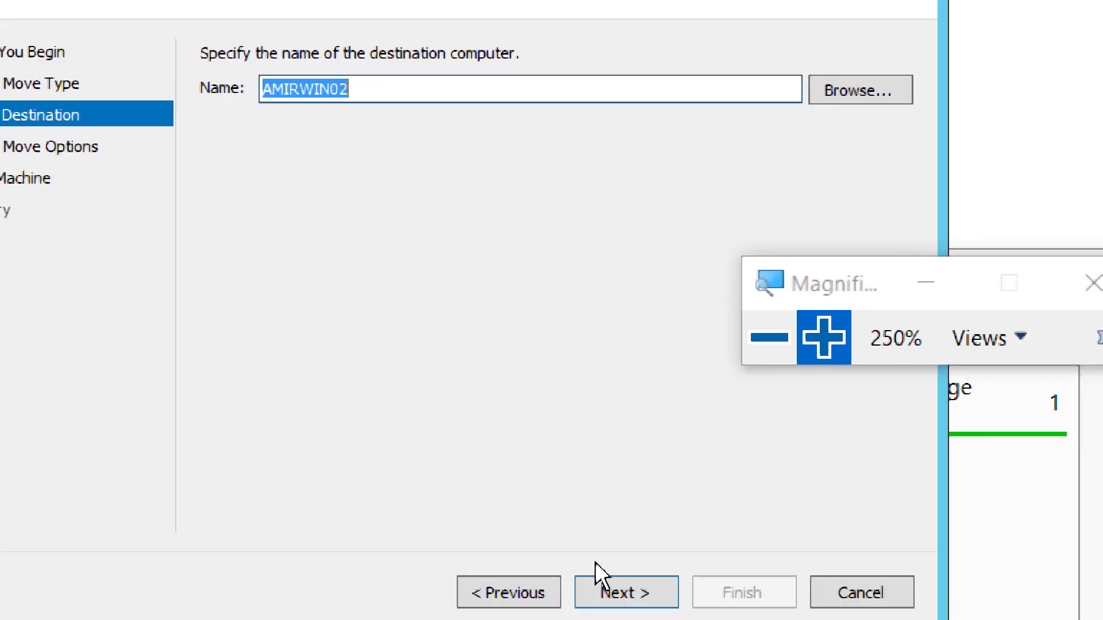
left_click(605, 585)
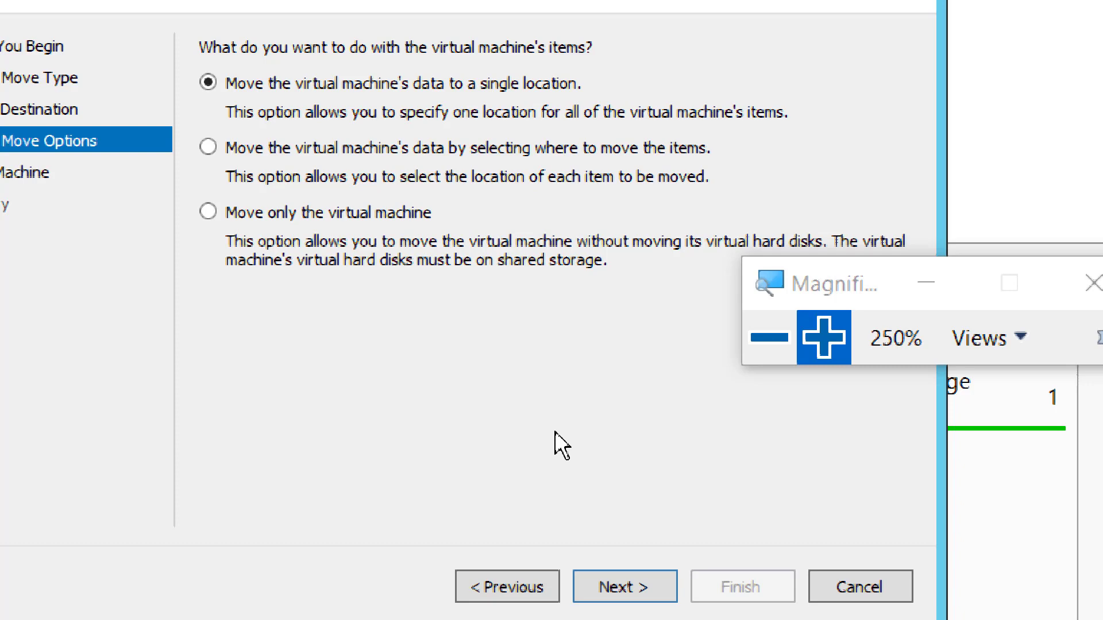
left_click(766, 352)
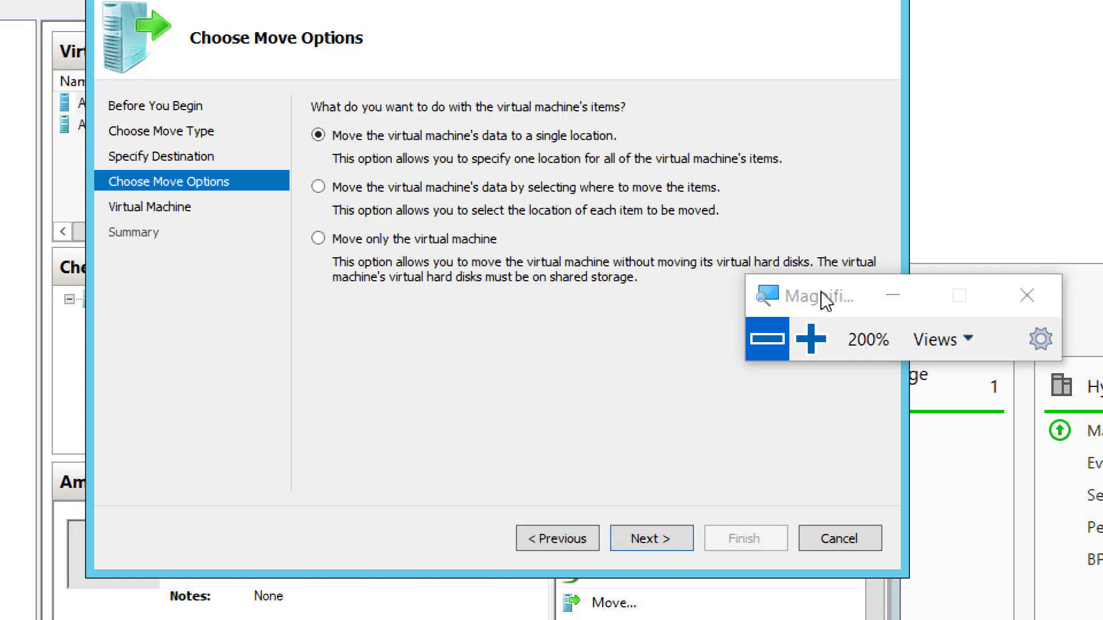
left_click_drag(822, 291, 829, 132)
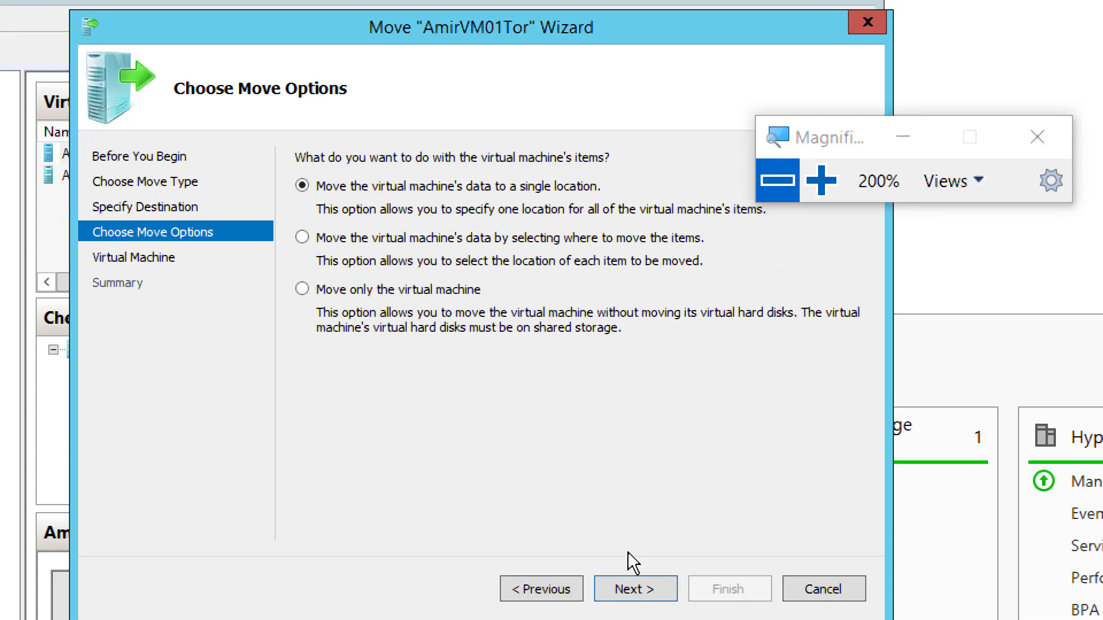
Step: Proceed to the Virtual Machine destination folder page and reset magnification to 100%
left_click(642, 587)
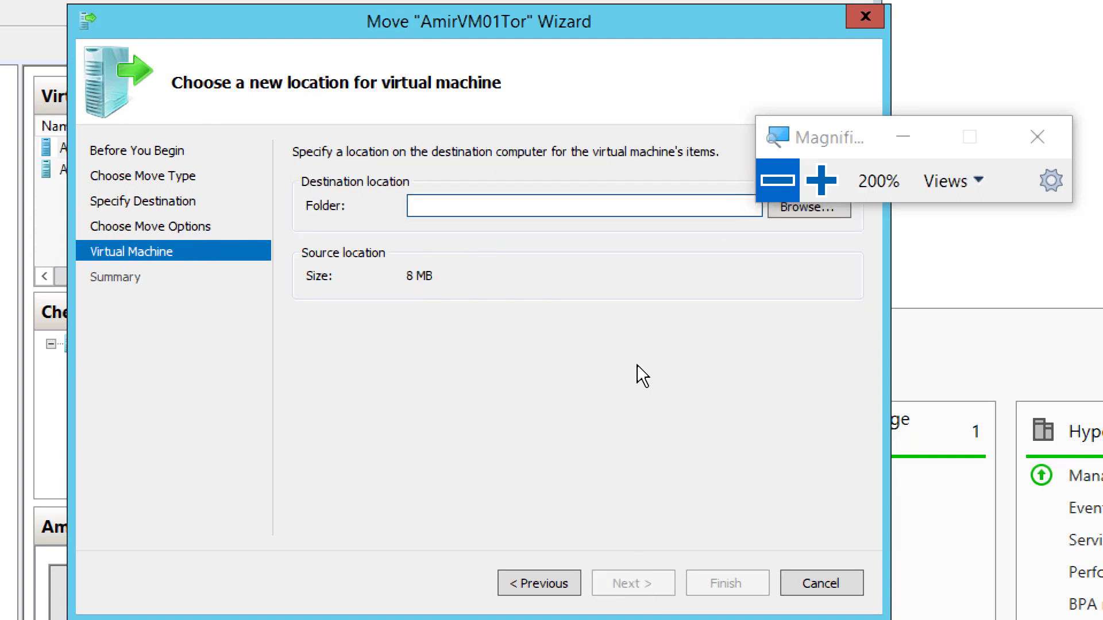
left_click_drag(836, 140, 898, 63)
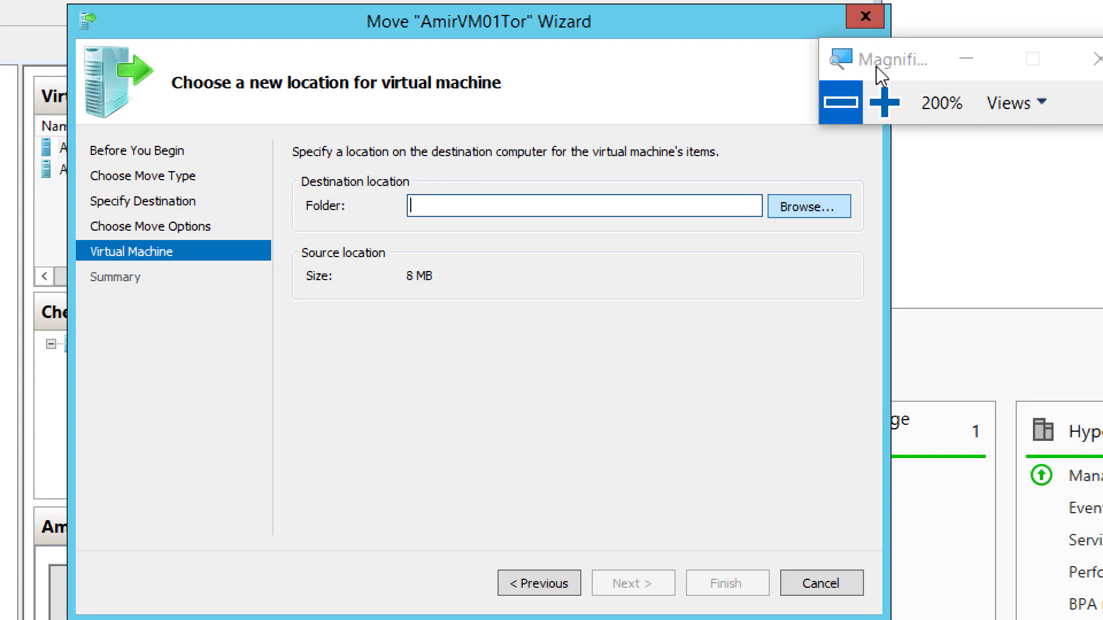
left_click(844, 102)
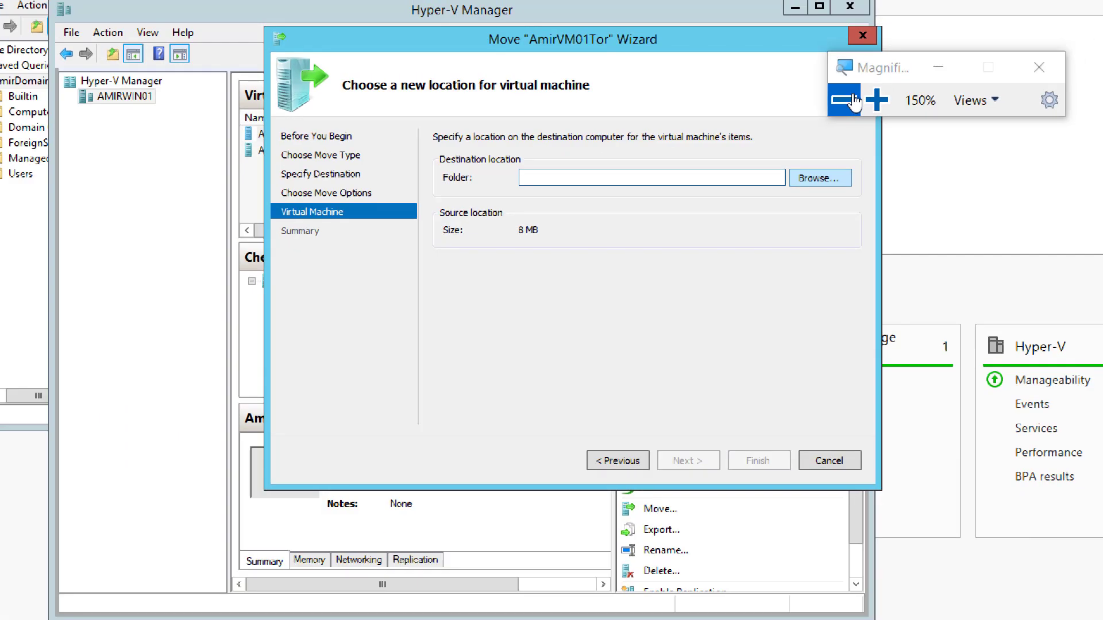
left_click(843, 102)
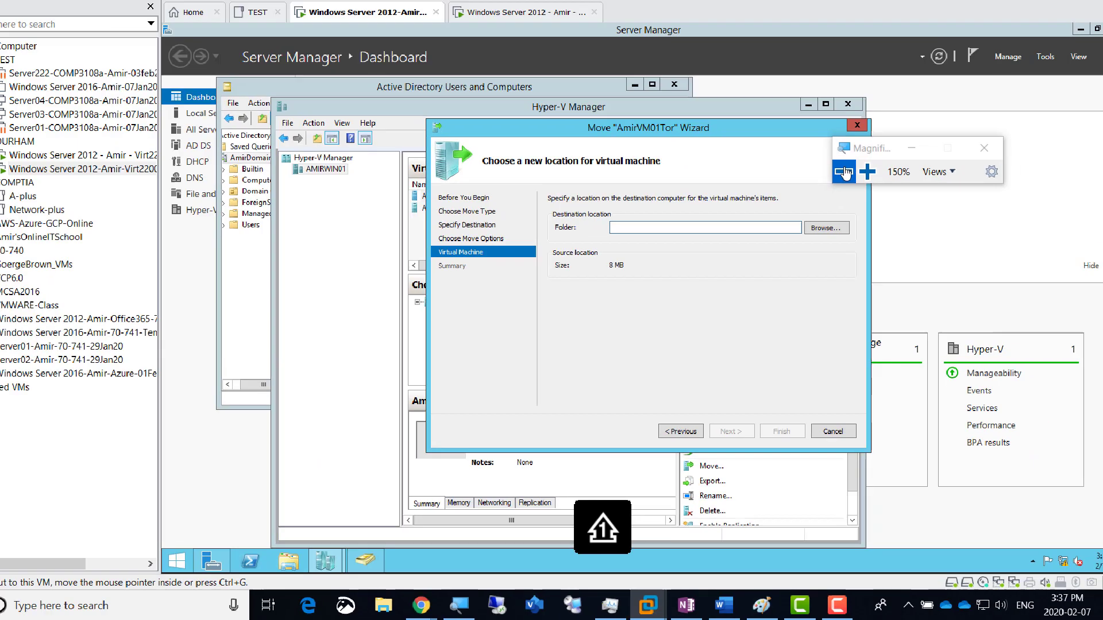
left_click(843, 172)
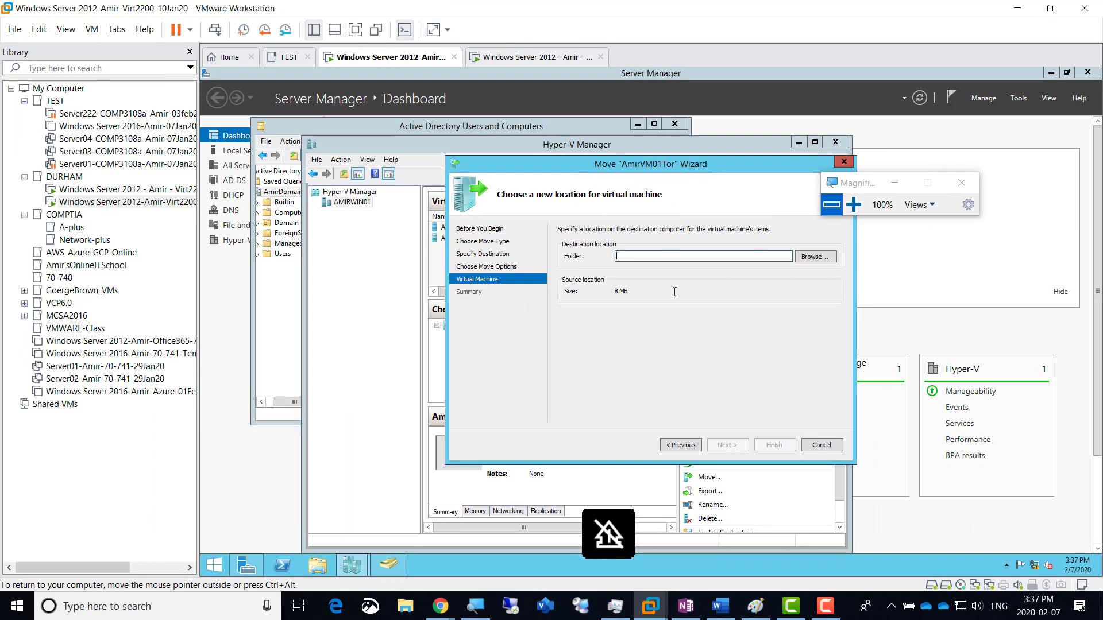
Step: On AMIRWIN02, create a folder named MigratedVM at the root of Local Disk (C:)
left_click(521, 58)
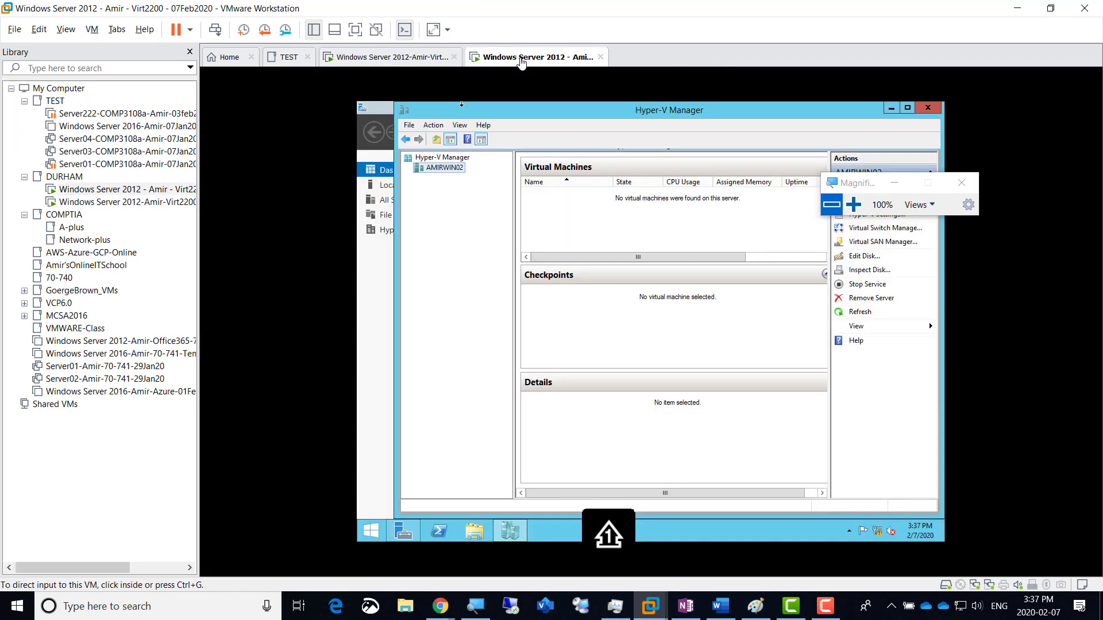
left_click(476, 530)
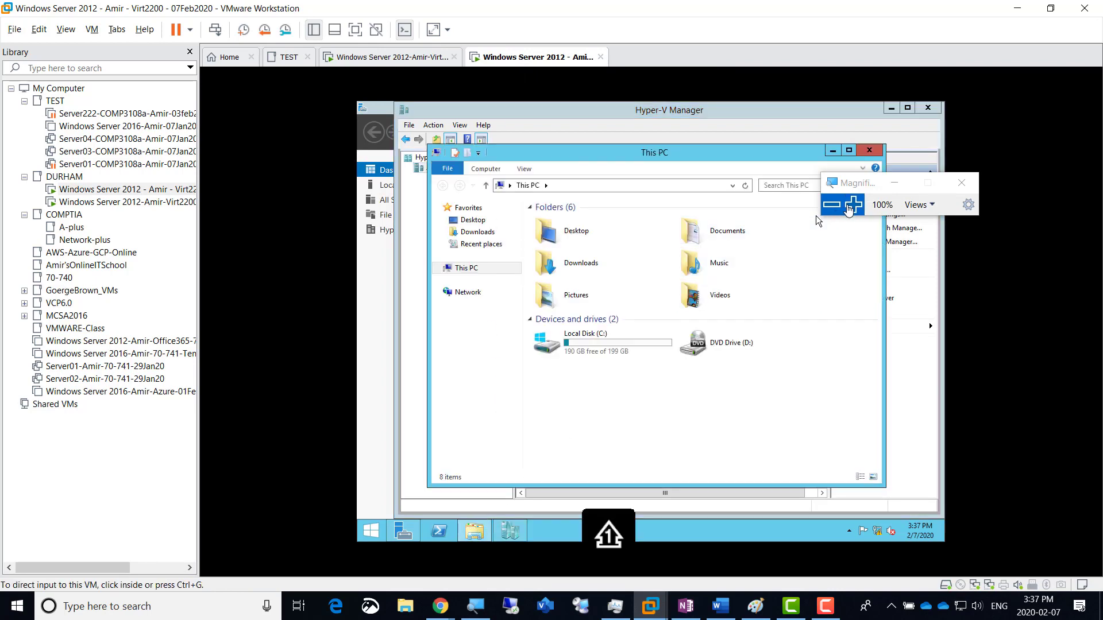
left_click(854, 204)
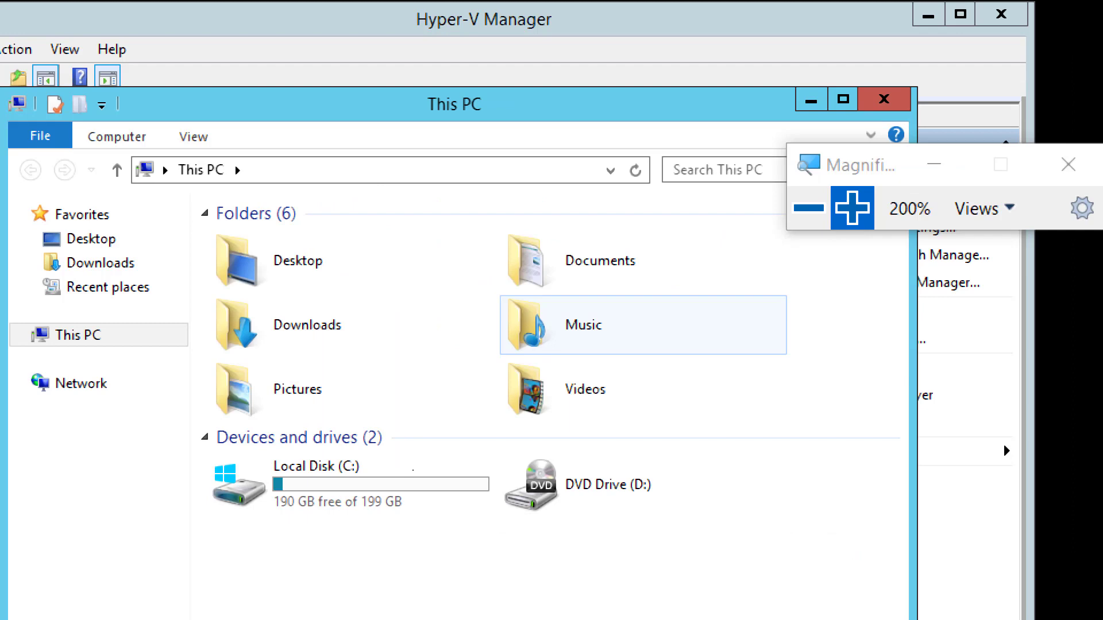
double_click(343, 497)
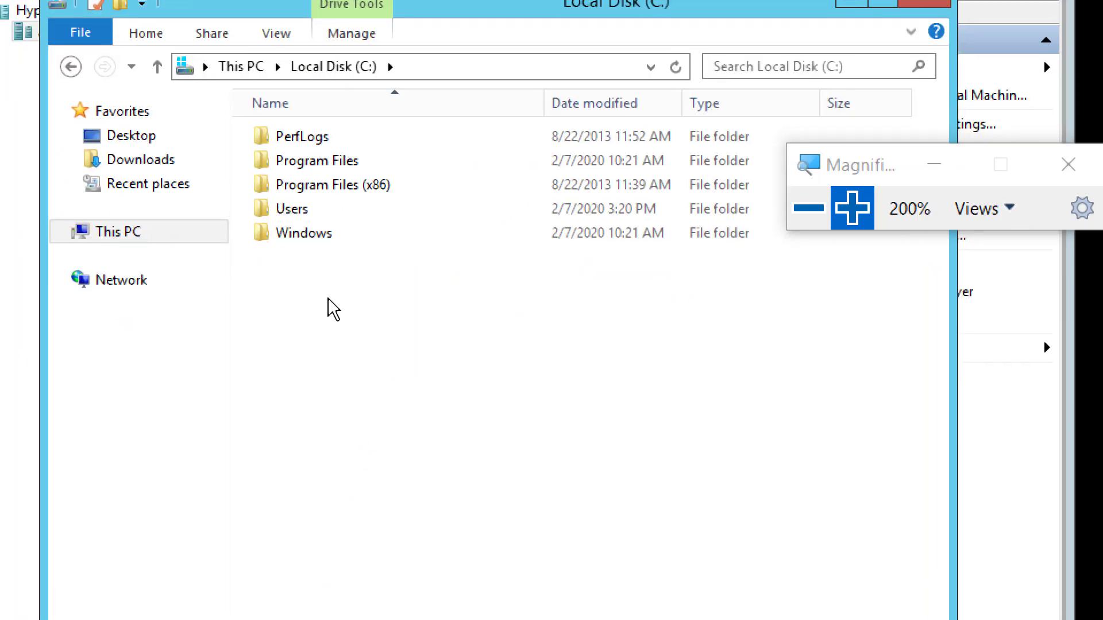
right_click(286, 267)
mouse_move(398, 472)
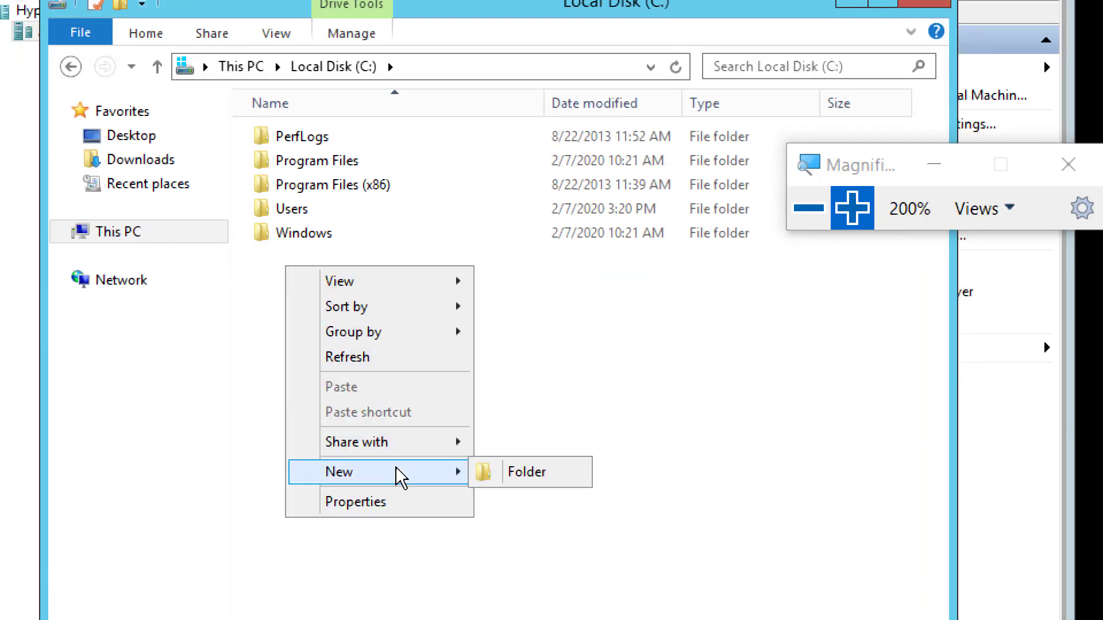
left_click(515, 469)
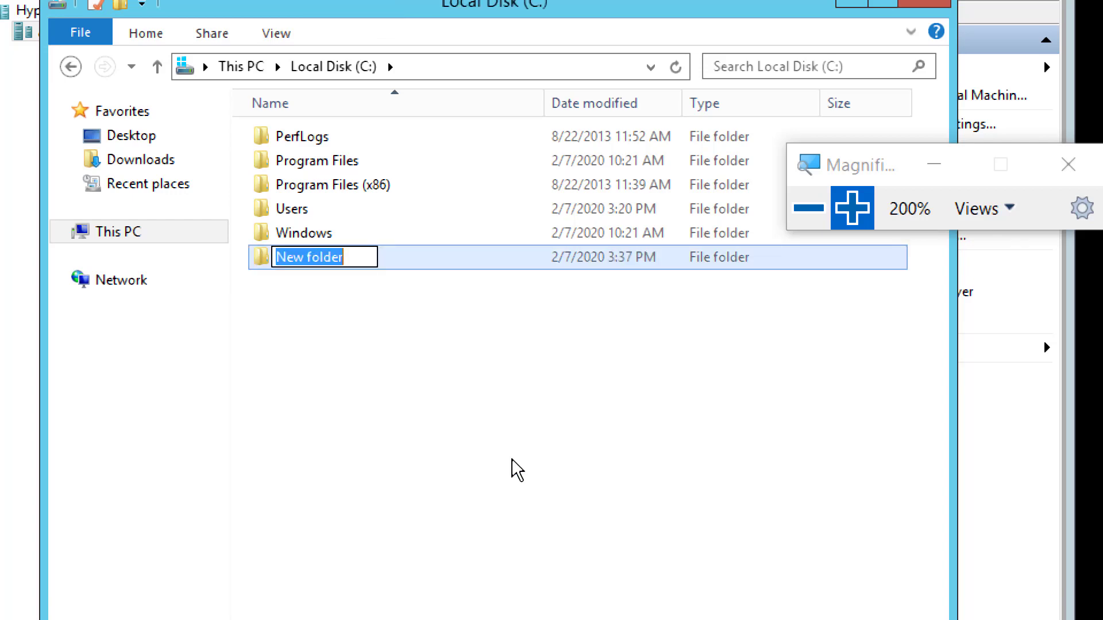
type("Migrated")
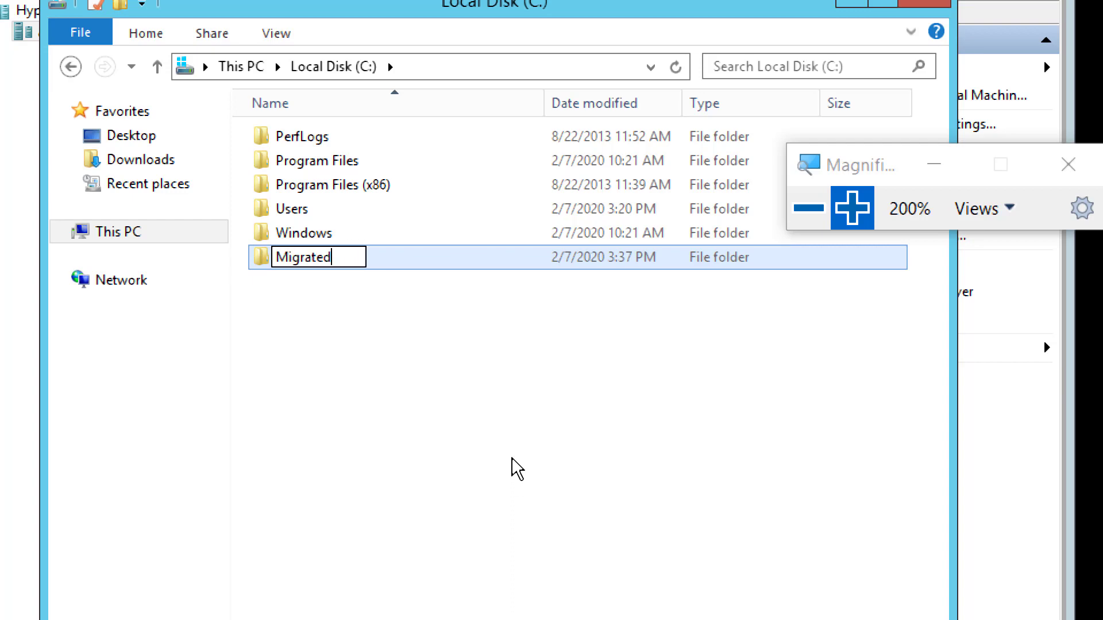
type("VM")
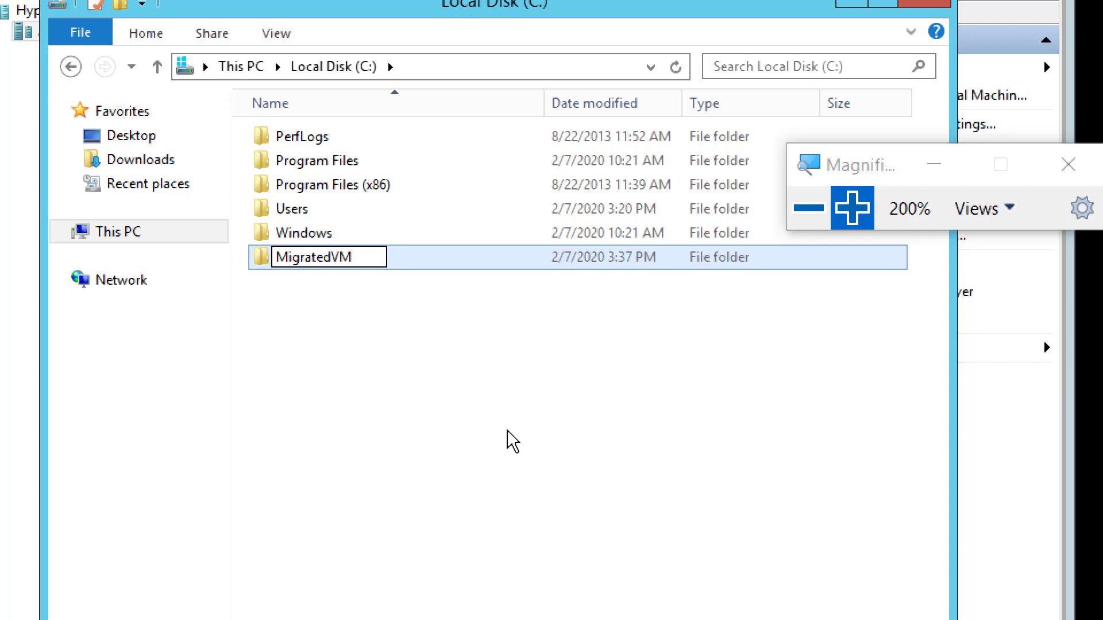
left_click(504, 434)
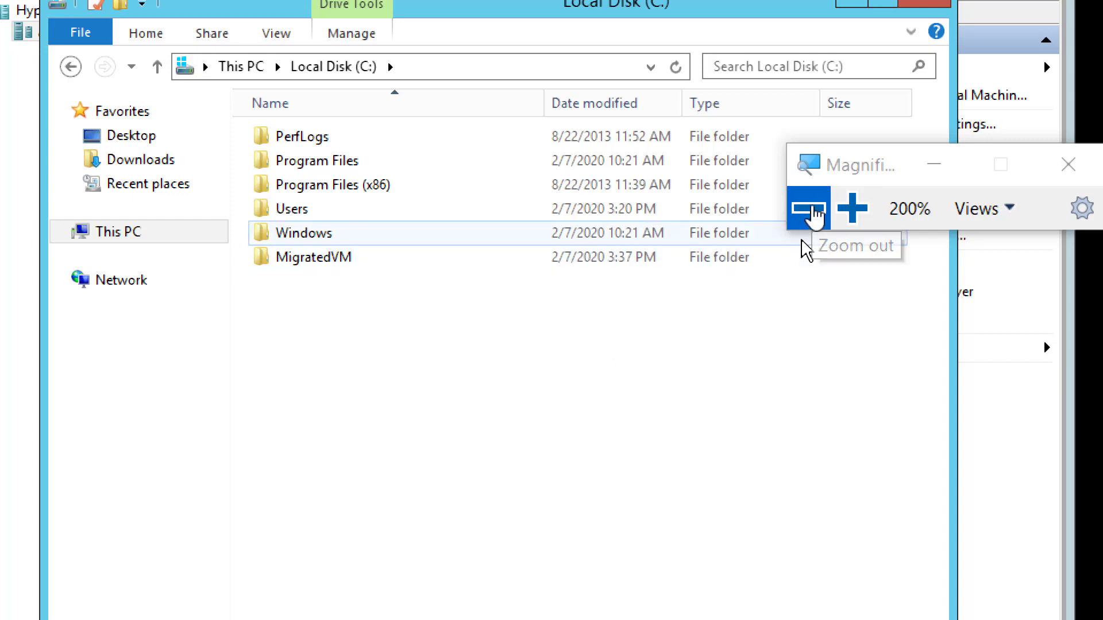
left_click(814, 211)
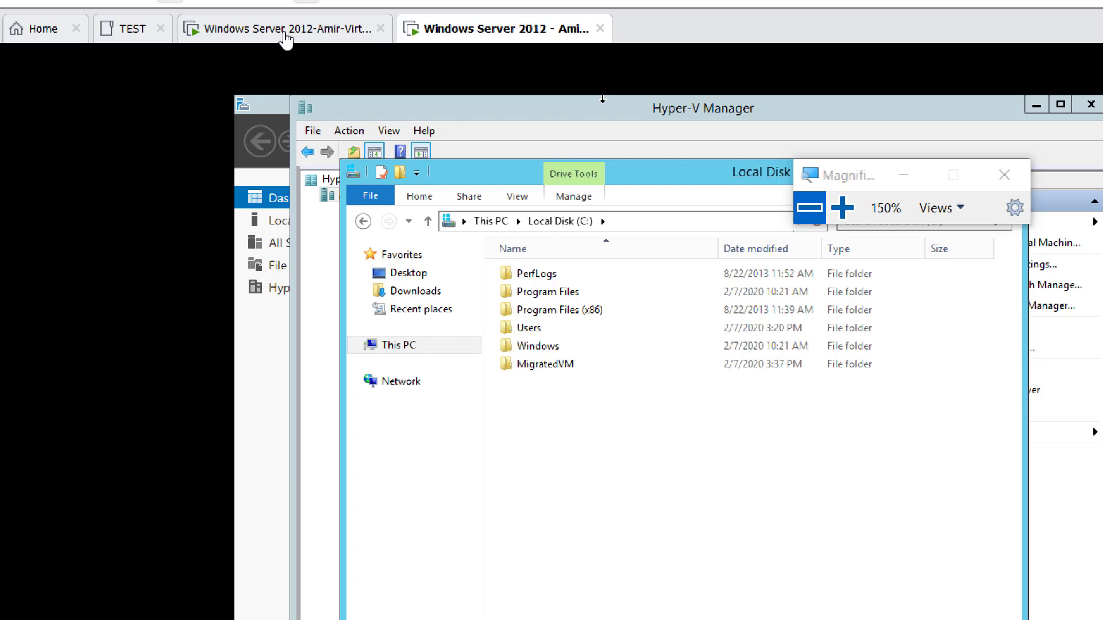
Step: In the move wizard, browse AMIRWIN02 and select C:\MigratedVM as the destination folder
left_click(286, 37)
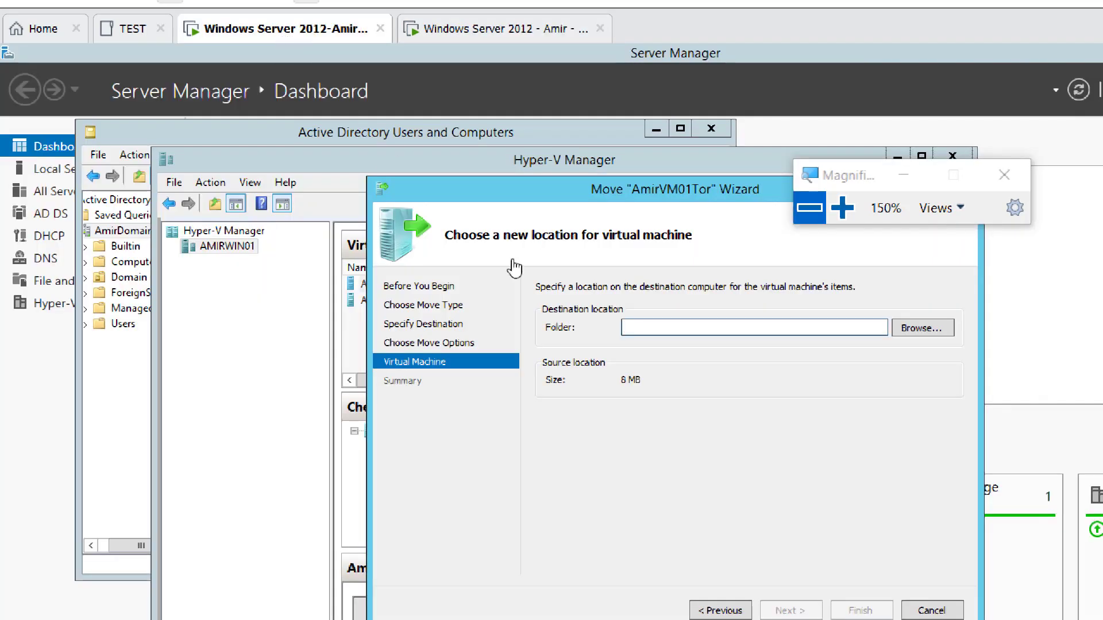
left_click(843, 208)
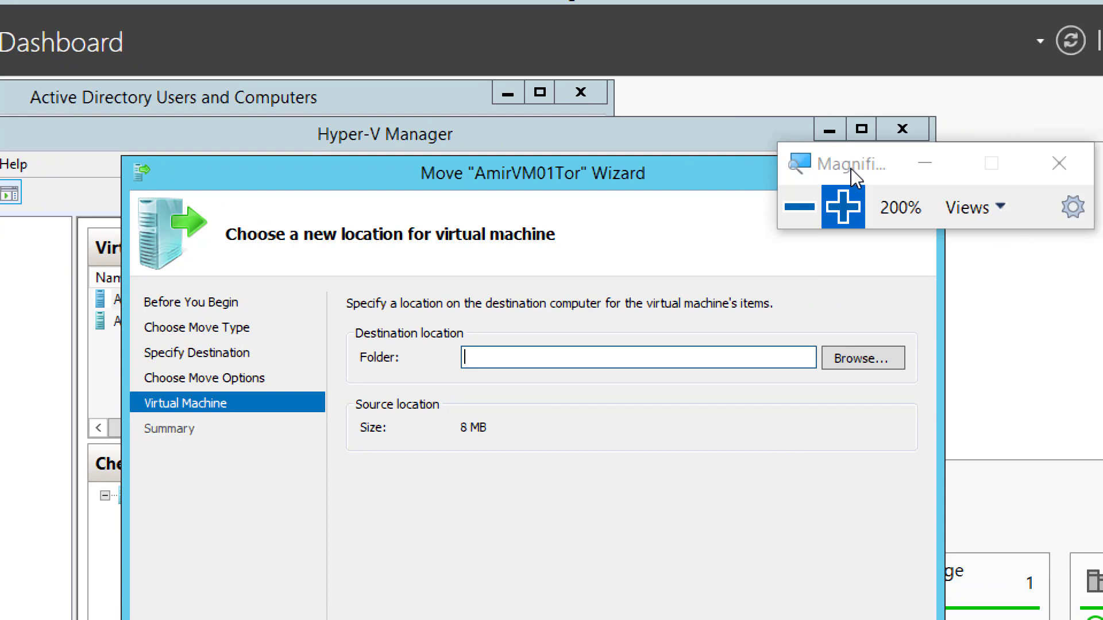
left_click(869, 360)
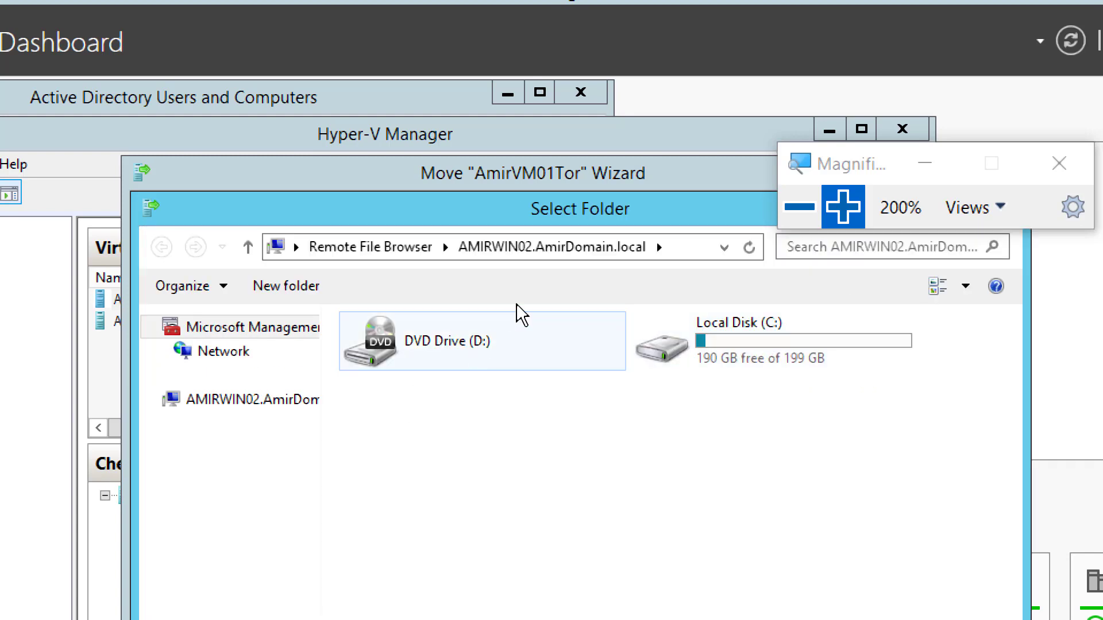
double_click(750, 343)
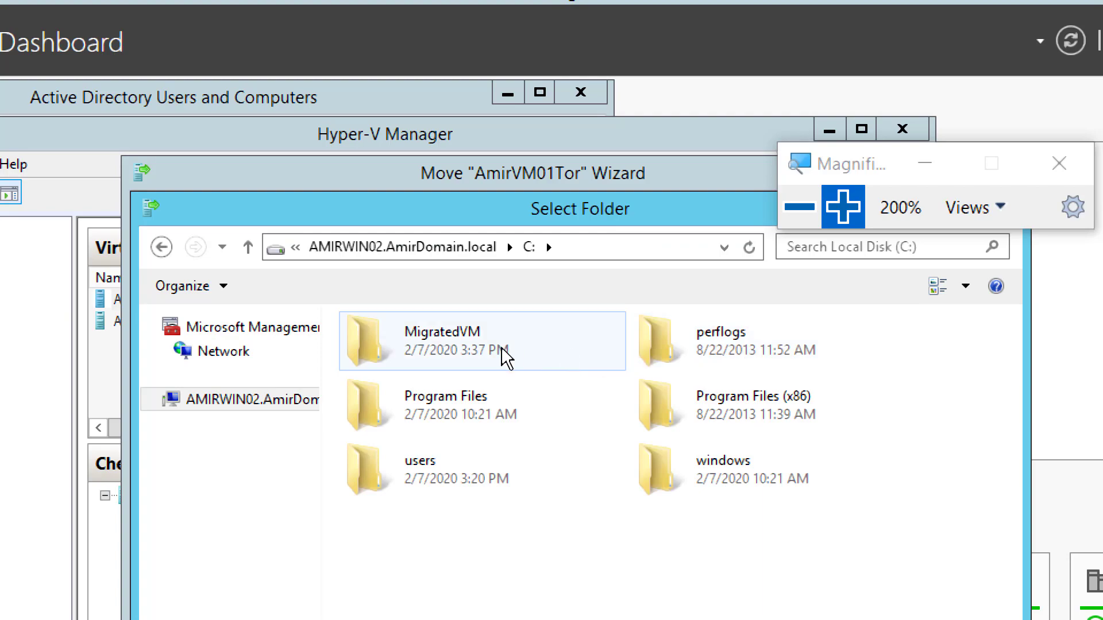
left_click(449, 343)
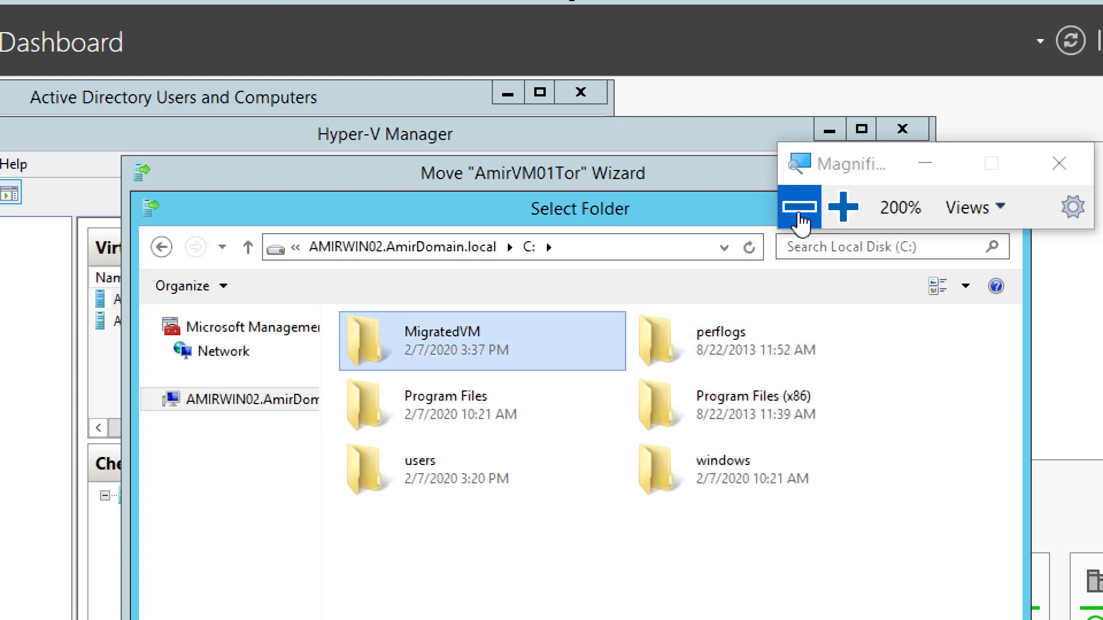
left_click(797, 208)
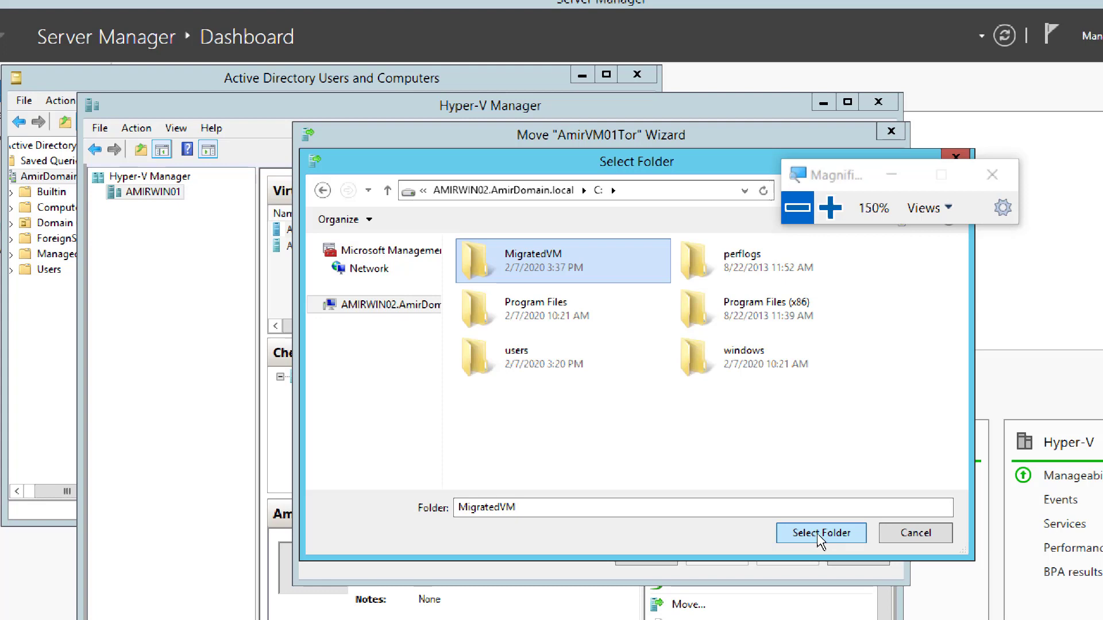
left_click(819, 536)
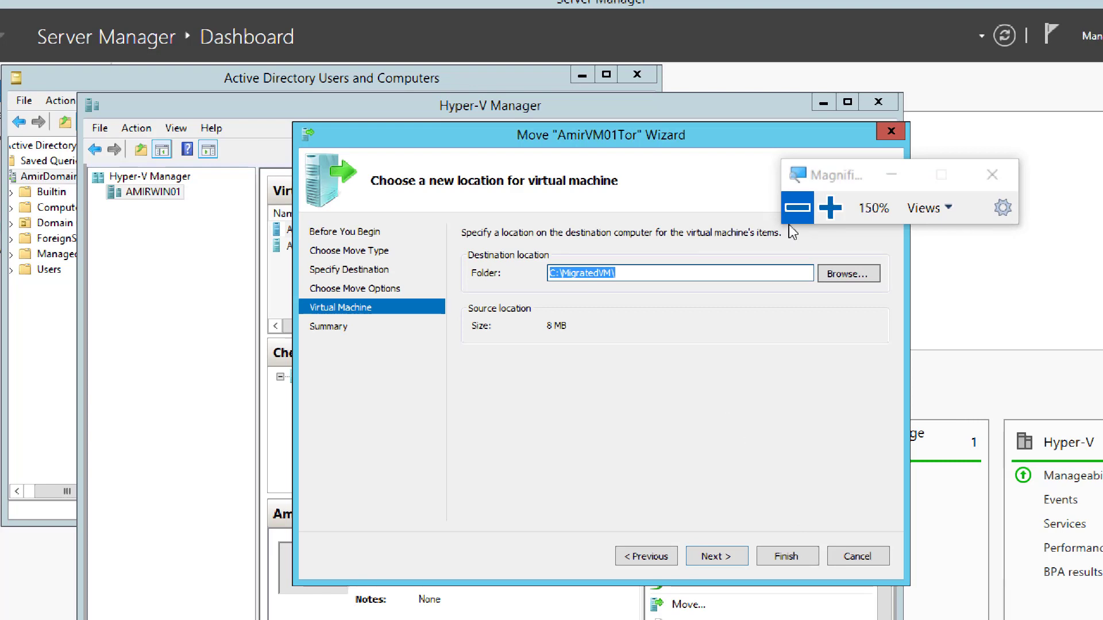
Step: Advance the move wizard to its summary page
left_click(830, 208)
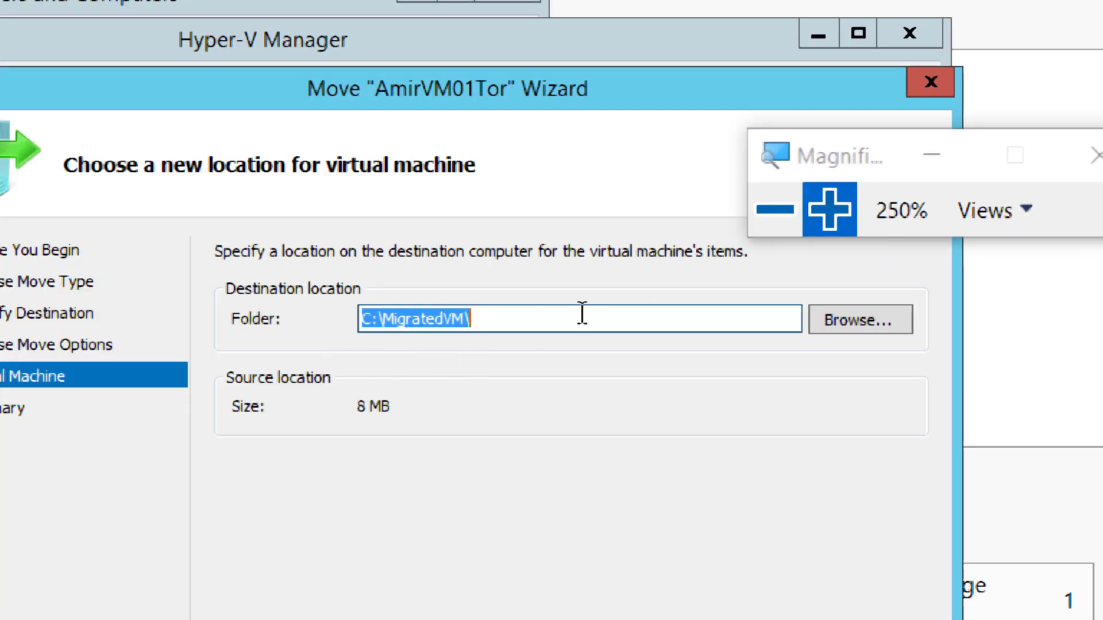
left_click(776, 213)
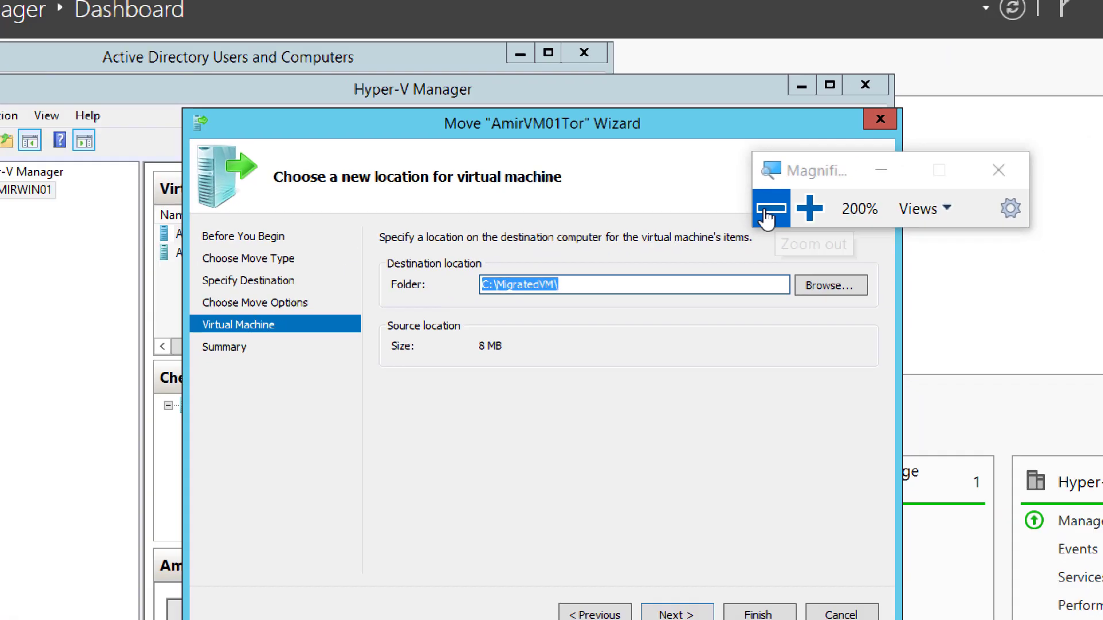
left_click(769, 211)
left_click(809, 210)
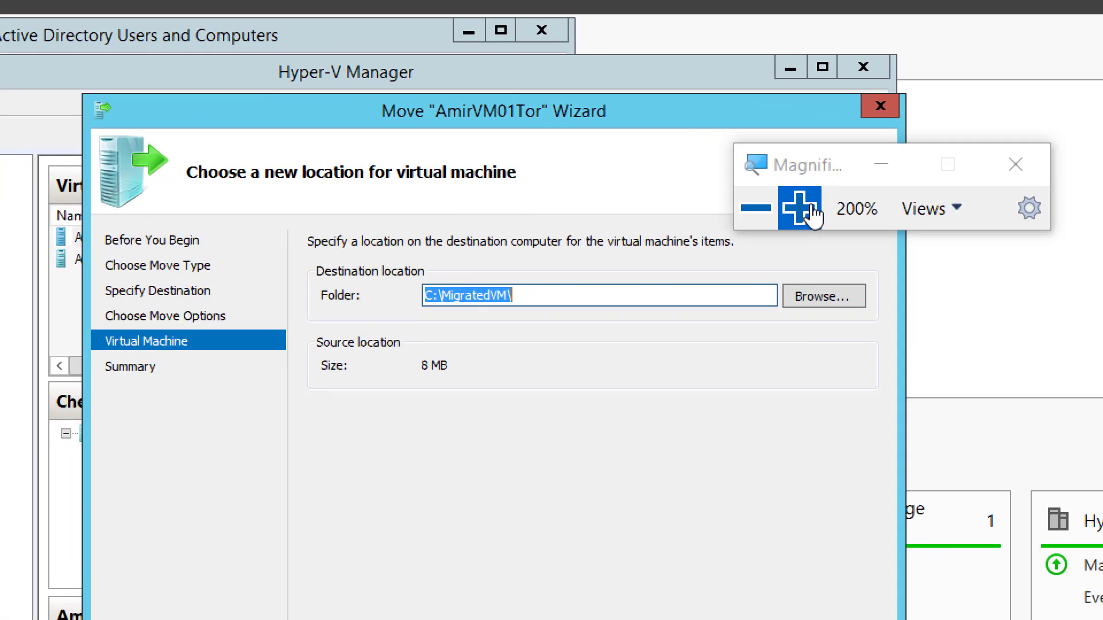
left_click(759, 212)
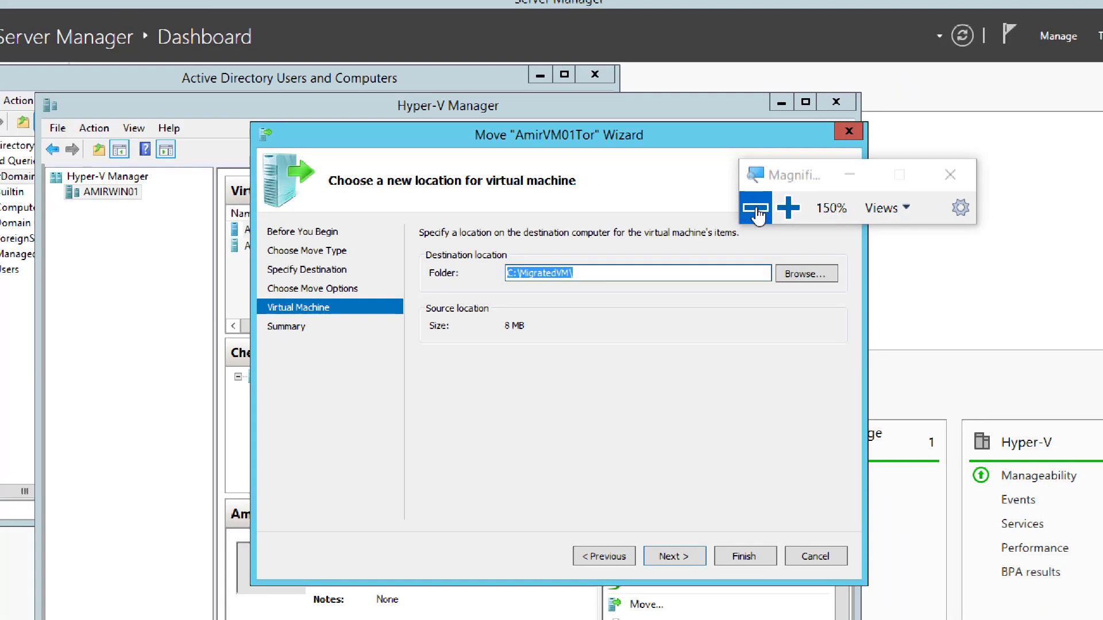
left_click(789, 209)
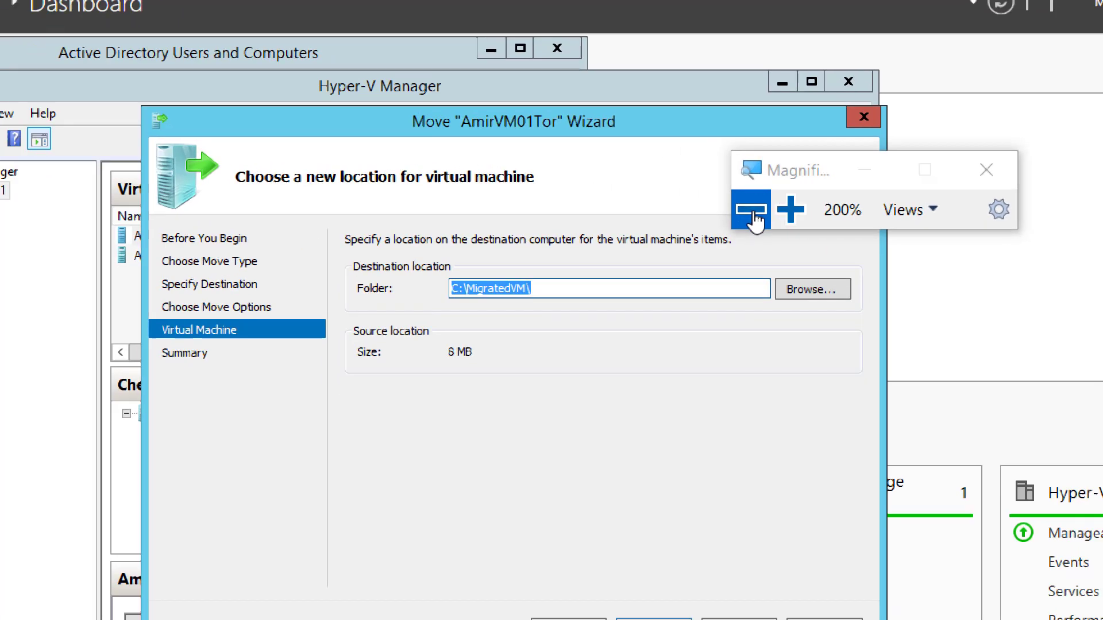
left_click(754, 208)
left_click(673, 569)
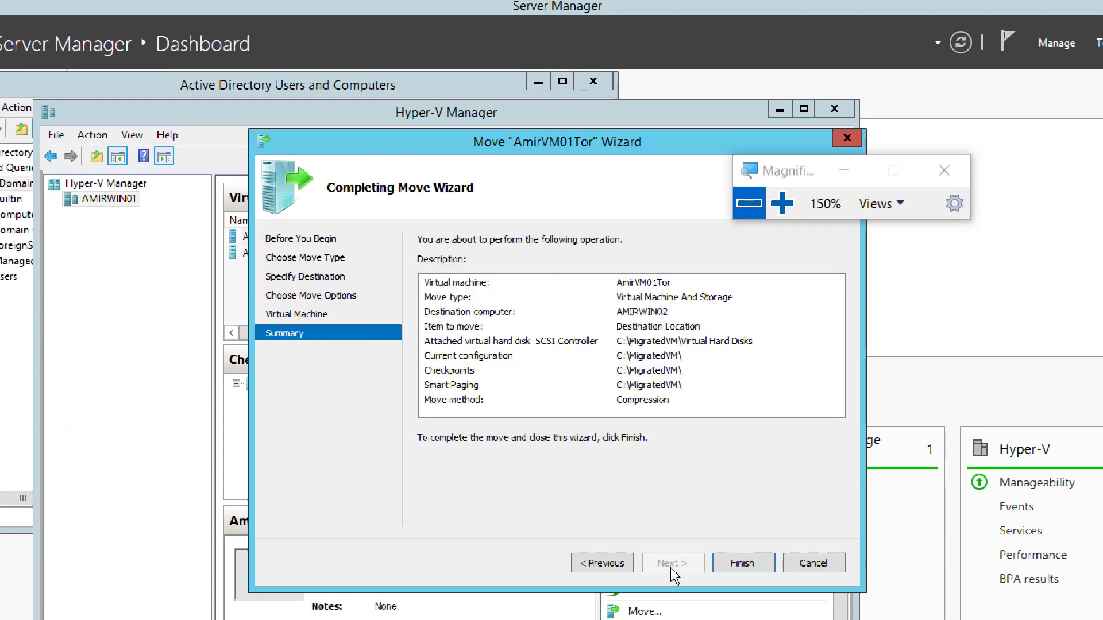
left_click(782, 204)
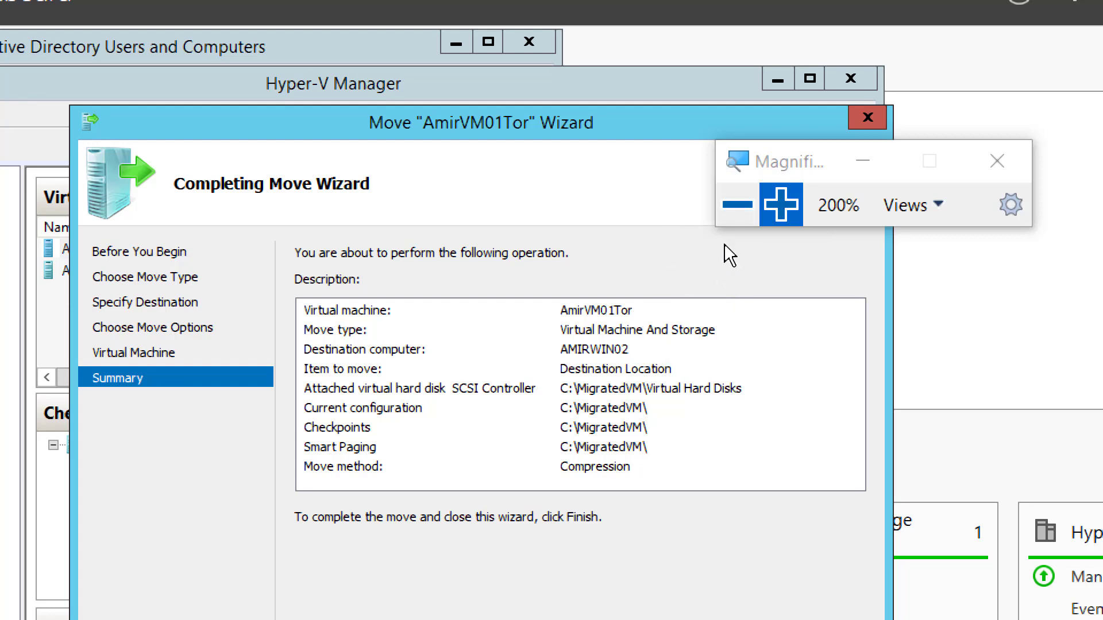
left_click(725, 205)
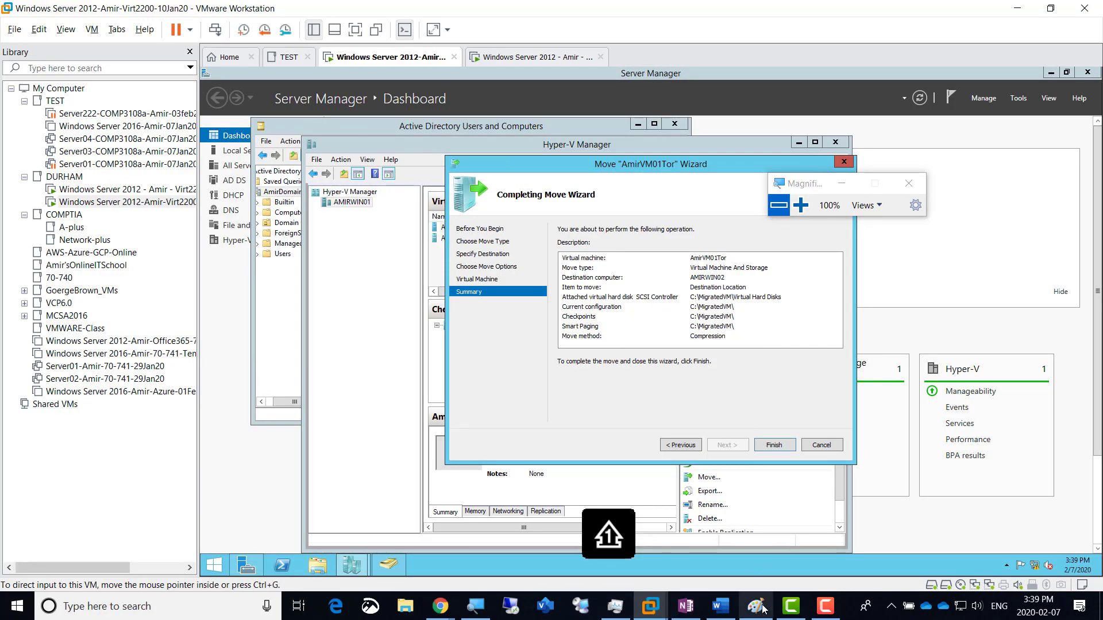
mouse_move(691, 611)
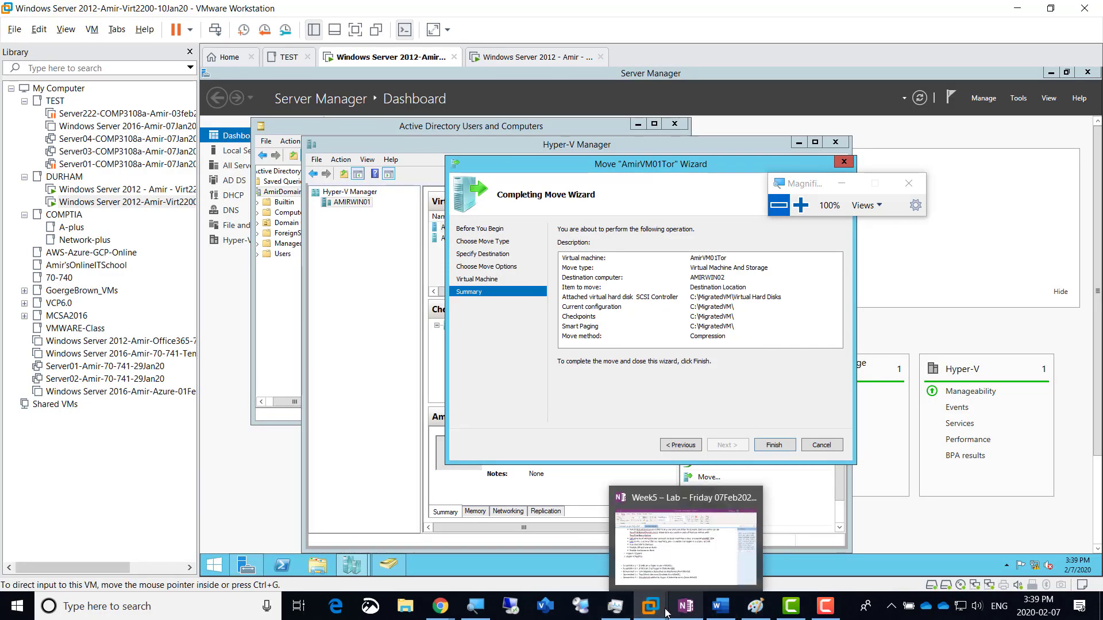
Step: In OneNote, duplicate the Screenshot 5 line below itself and renumber it Screenshot 6
left_click(685, 606)
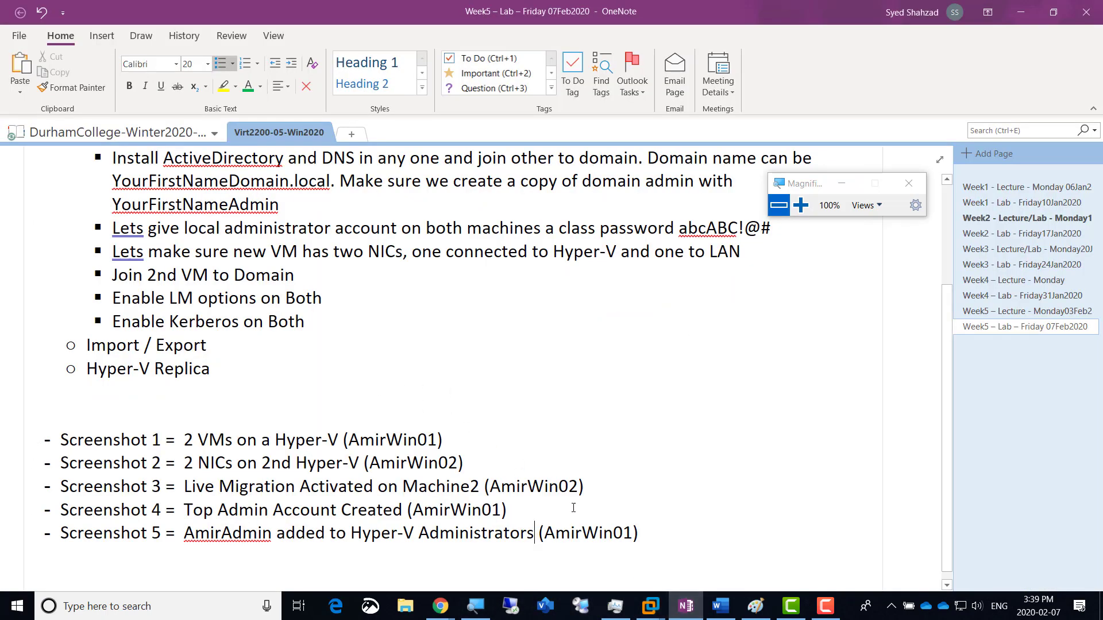
left_click(645, 535)
triple_click(644, 534)
key("ctrl+c")
left_click(644, 534)
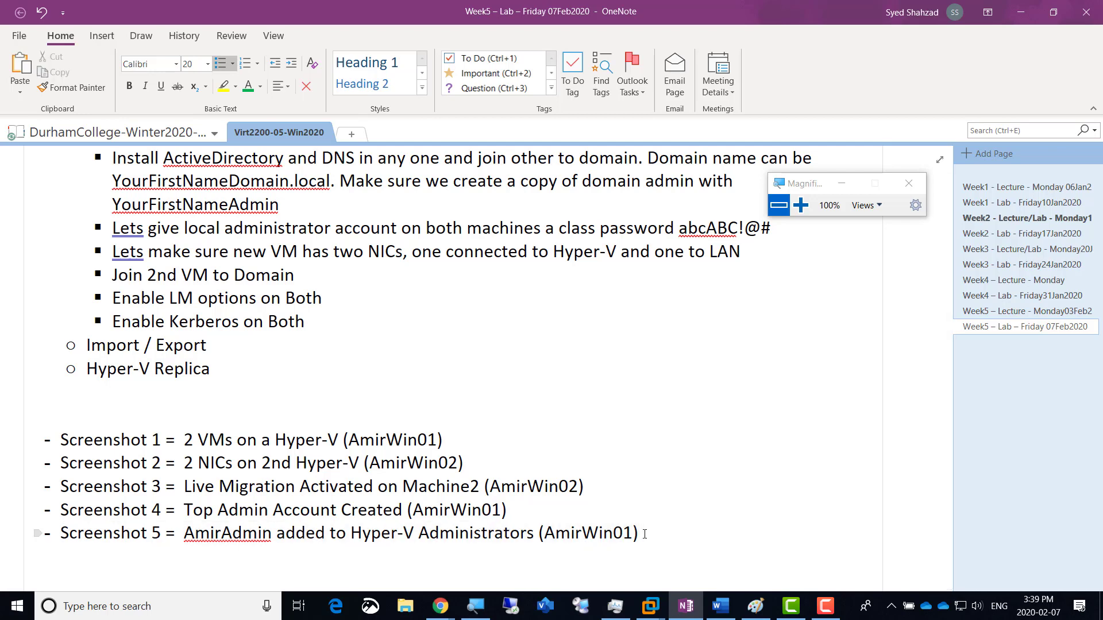
key("Return")
key("ctrl+v")
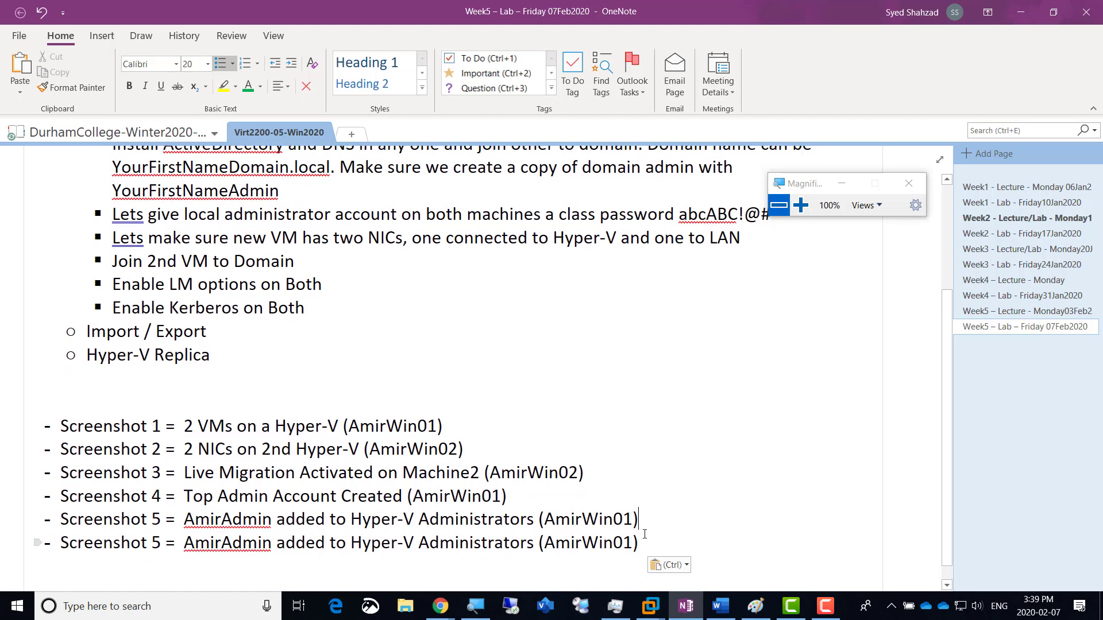
key("Home")
key("Right")
key("Right")
key("Right")
key("Right")
key("Right")
key("Right")
key("Right")
key("Right")
key("Right")
key("Right")
Step: Change its text to 'About to migrate to Machine 2 (AmirWin02)' and return to VMware
key("Right")
key("shift+Right")
type("6")
key("Right")
key("Right")
key("Right")
key("shift+Right")
key("shift+Right")
key("shift+Right")
key("shift+Right")
key("shift+Right")
key("shift+Right")
key("shift+Right")
key("shift+Right")
key("shift+Right")
key("shift+Right")
key("shift+Right")
key("shift+Right")
key("shift+Right")
key("shift+Right")
key("shift+Right")
key("shift+Right")
key("shift+Right")
key("shift+Right")
key("shift+Right")
key("shift+Right")
key("shift+Right")
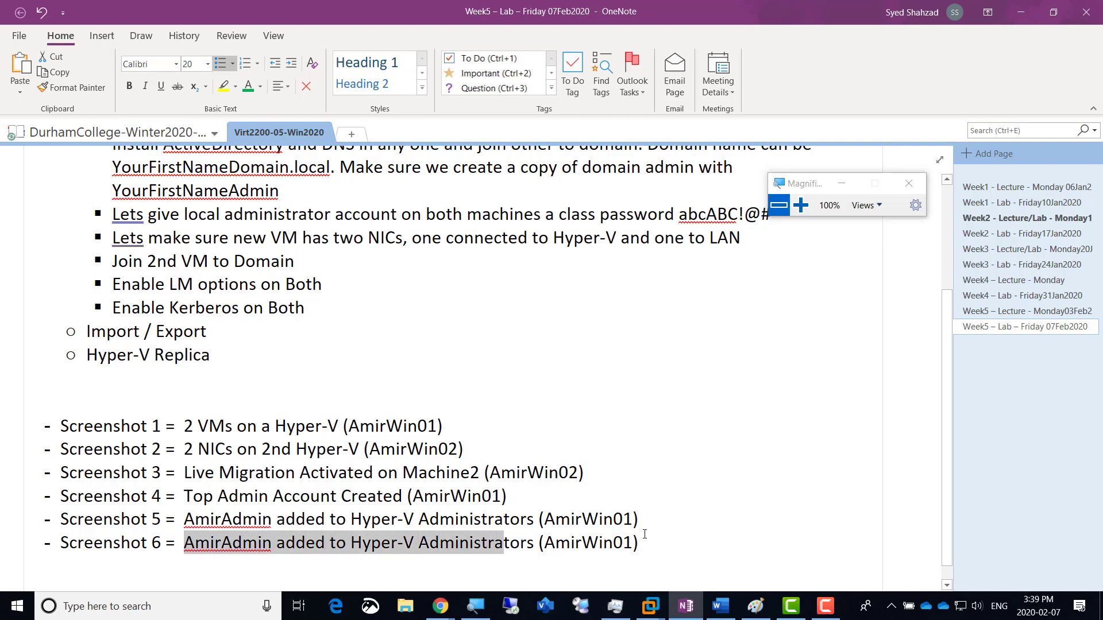
key("shift+Right")
type("About to")
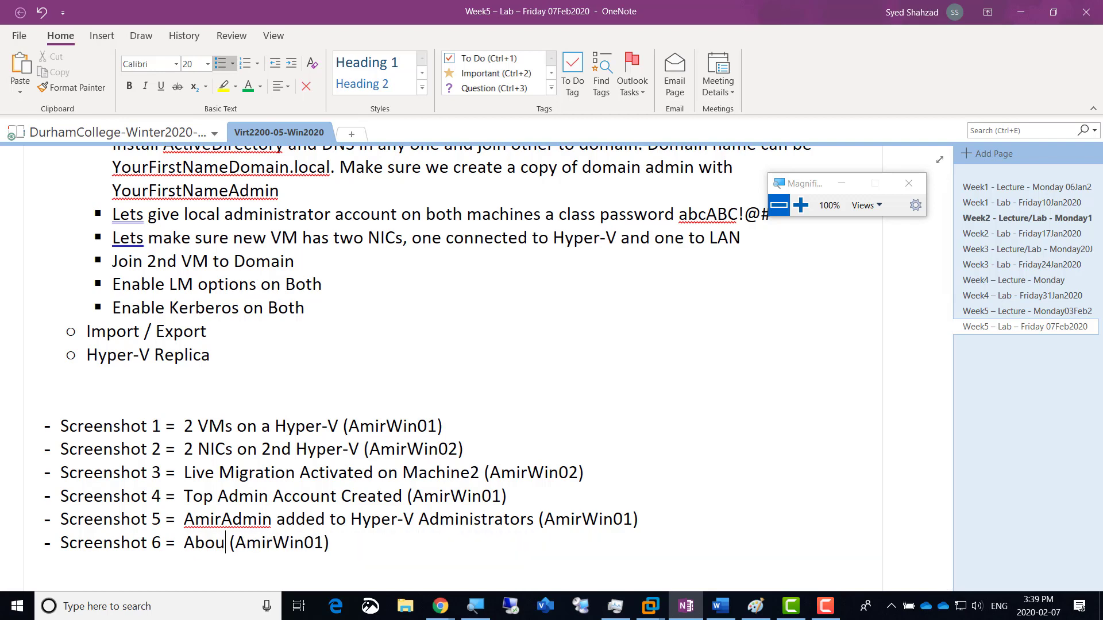
type(" migrate to")
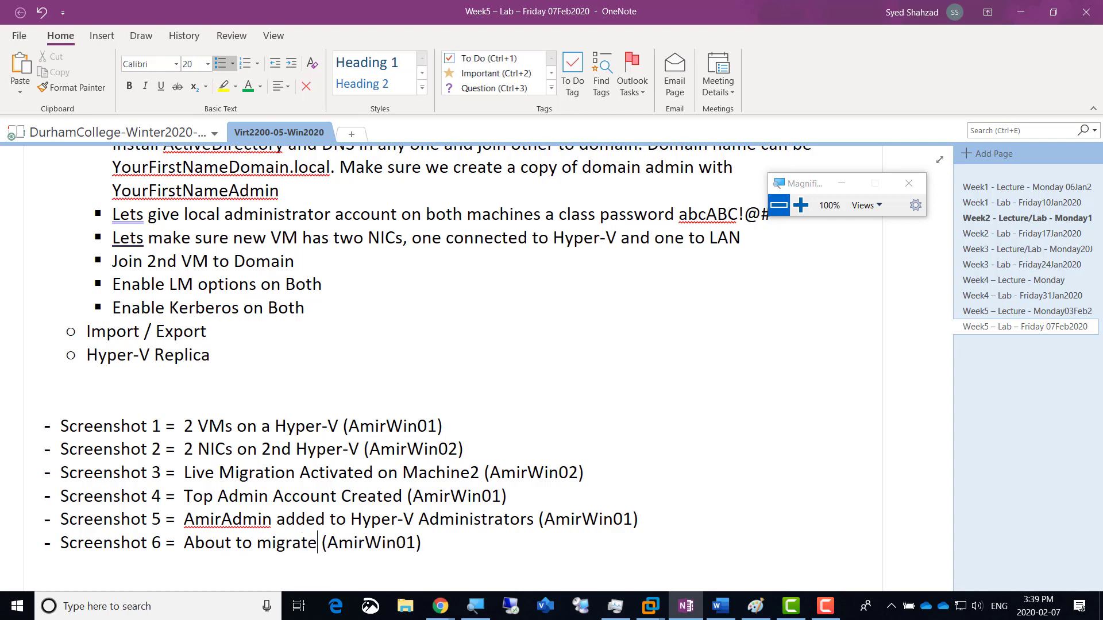
type(" Ser")
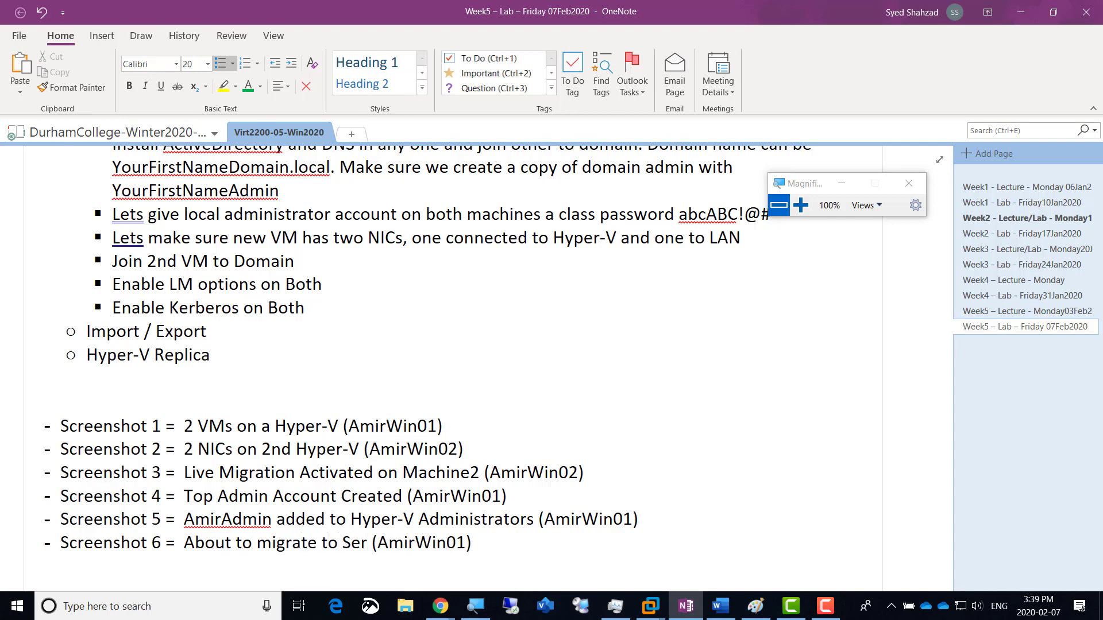
key("BackSpace")
key("BackSpace")
key("BackSpace")
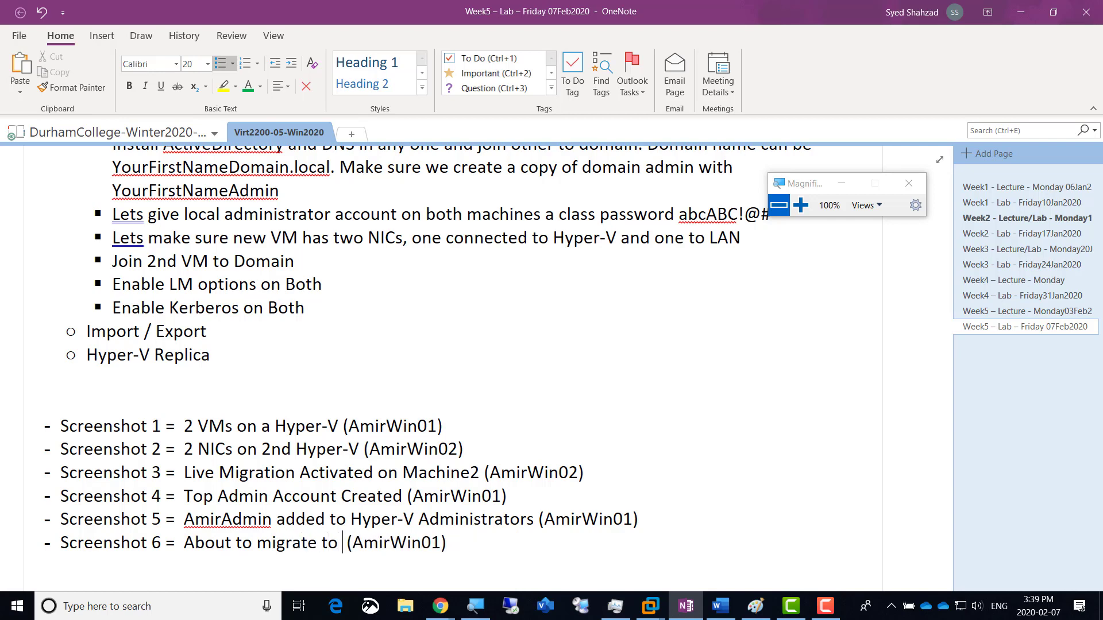
type("Machine 2")
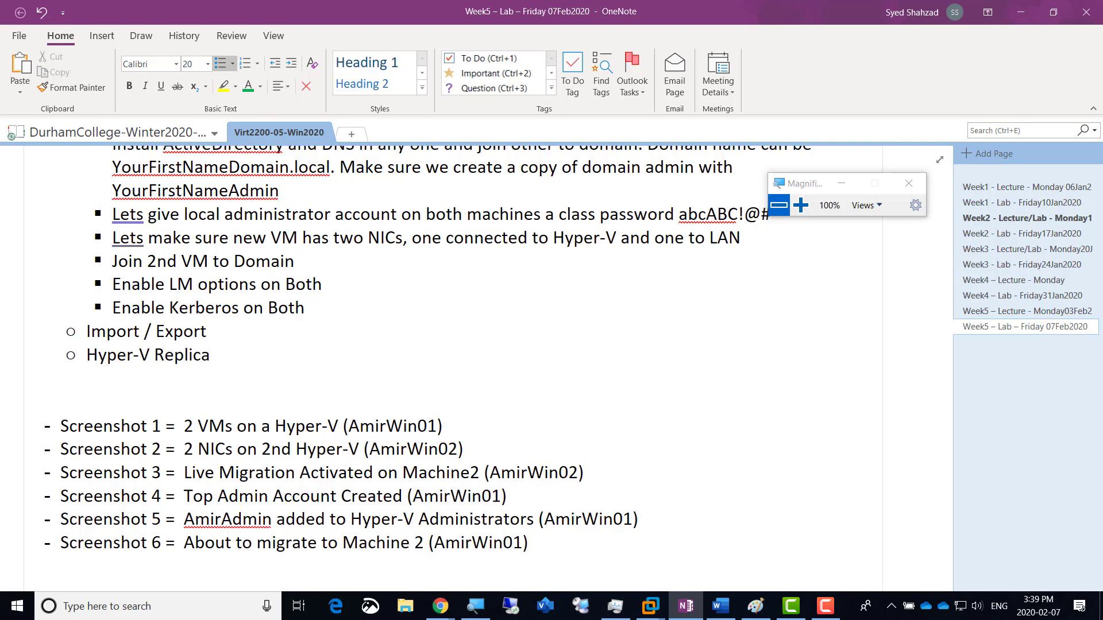
key("End")
key("Left")
key("shift+Left")
type("2")
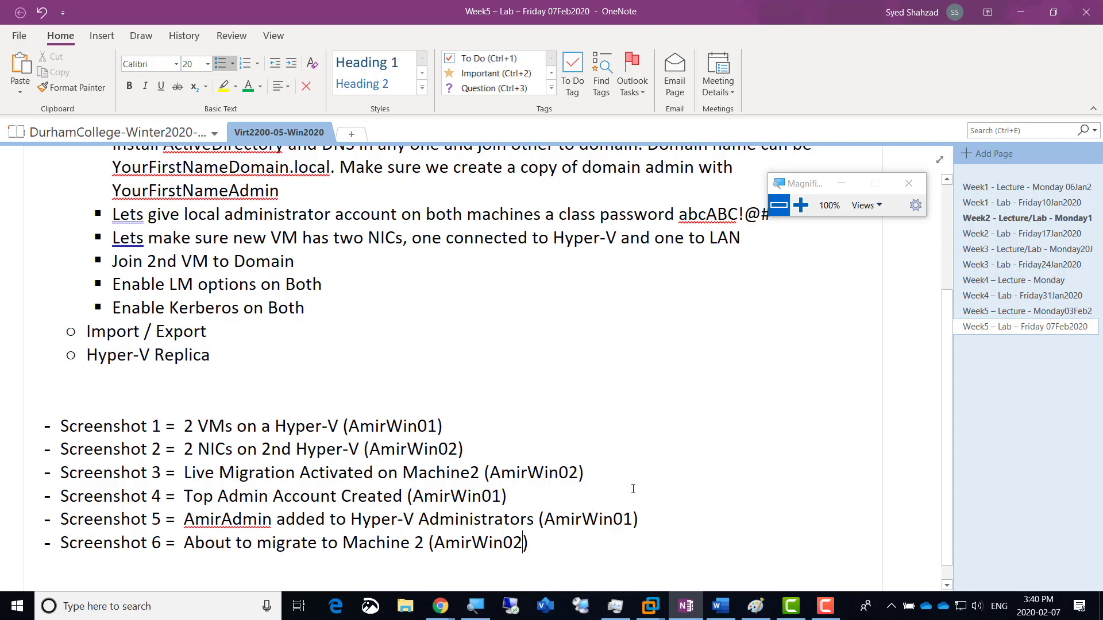
key("alt")
key("alt+Tab")
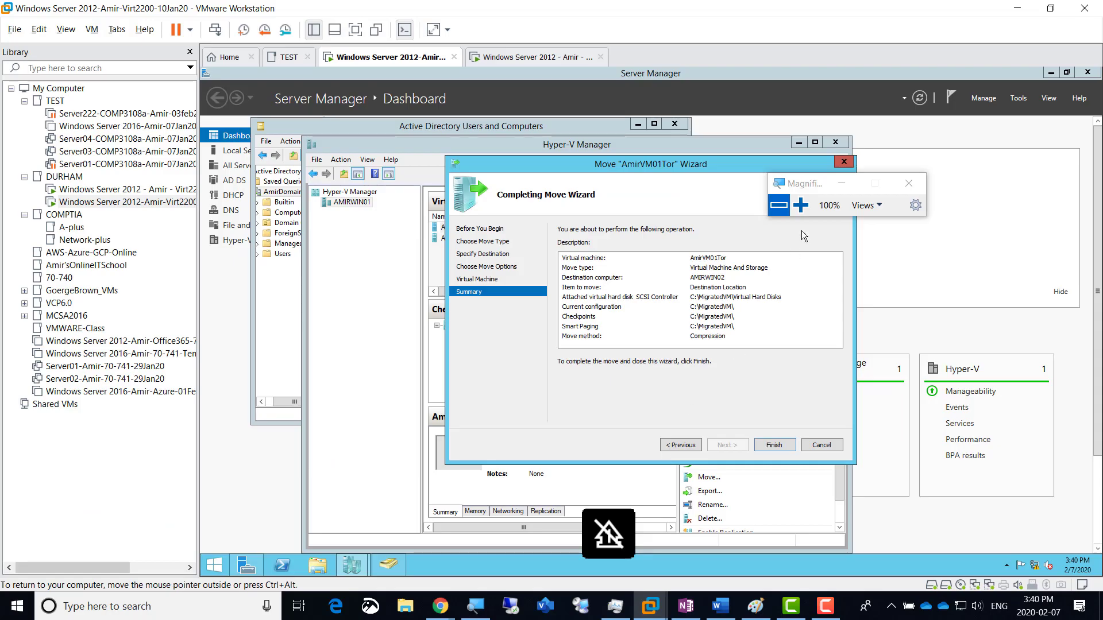
Step: Connect AmirVM01Tor to the Intel(R) 82574L virtual switch and finish the move to AMIRWIN02
left_click(800, 205)
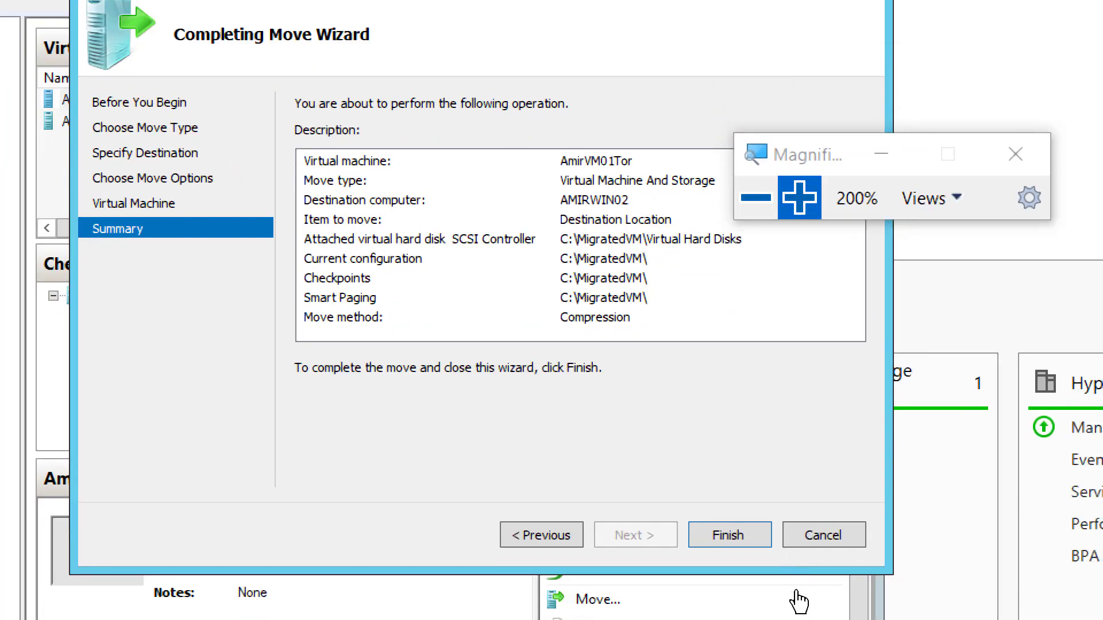
left_click(726, 536)
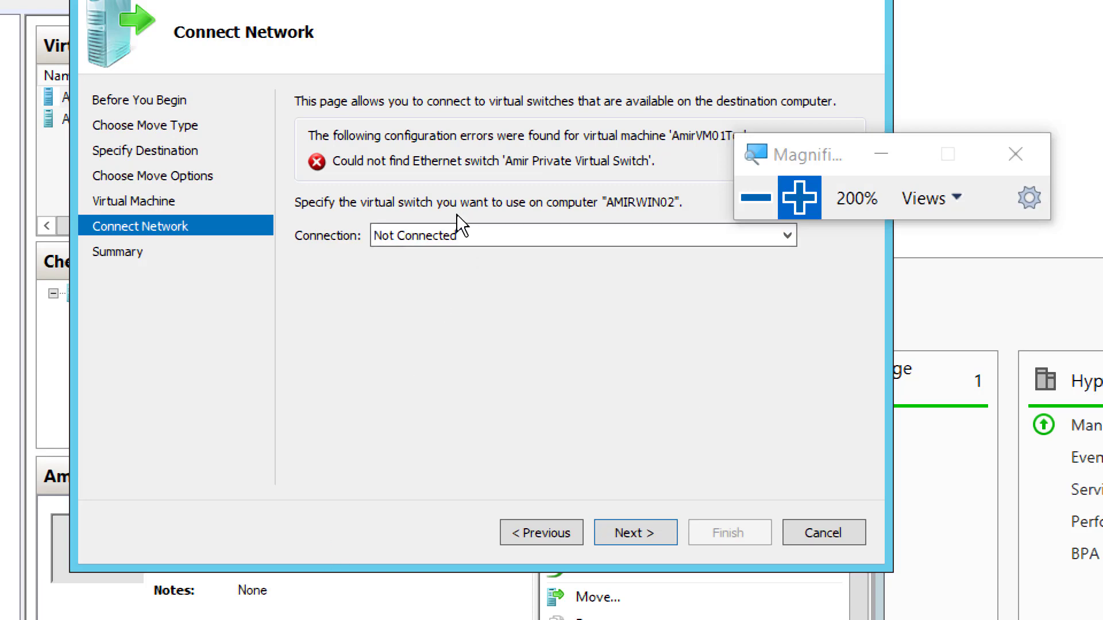
left_click(450, 237)
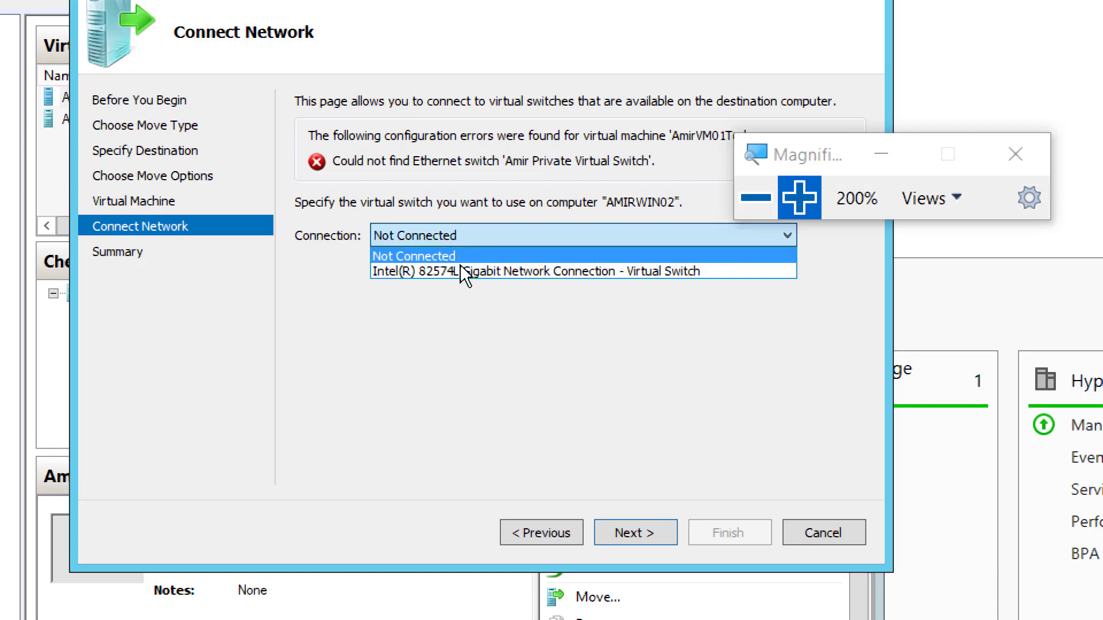
left_click(508, 267)
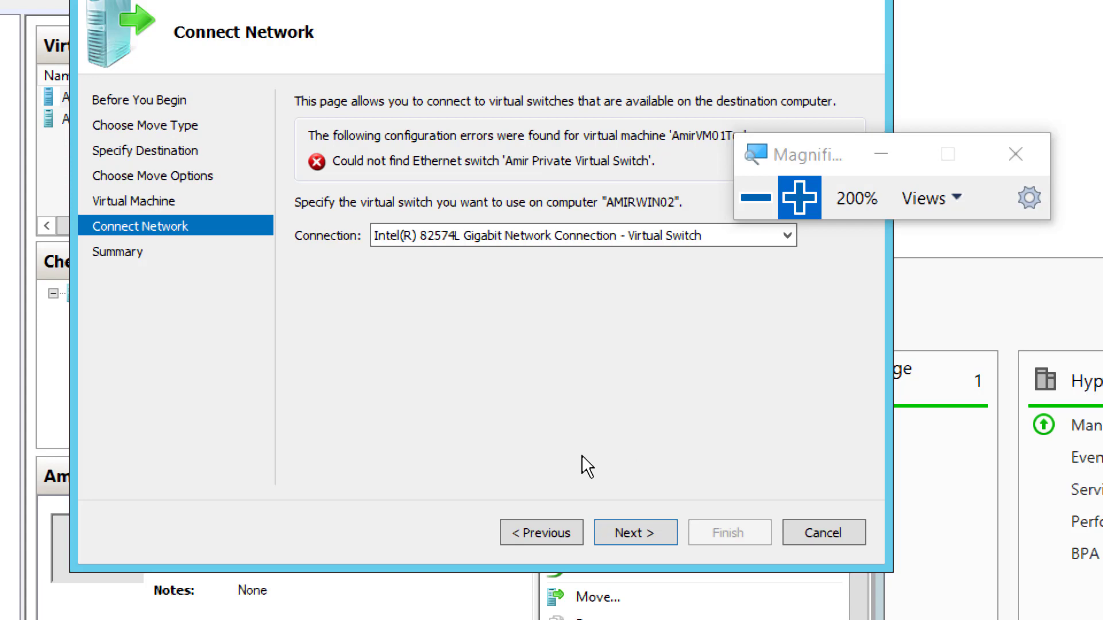
left_click(628, 533)
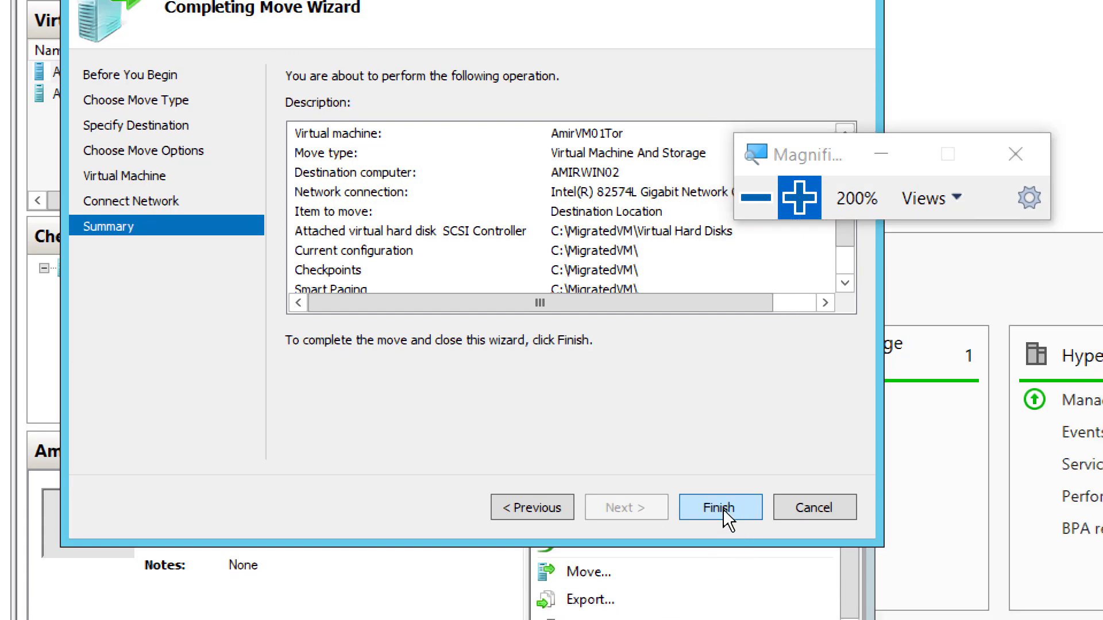
left_click(723, 509)
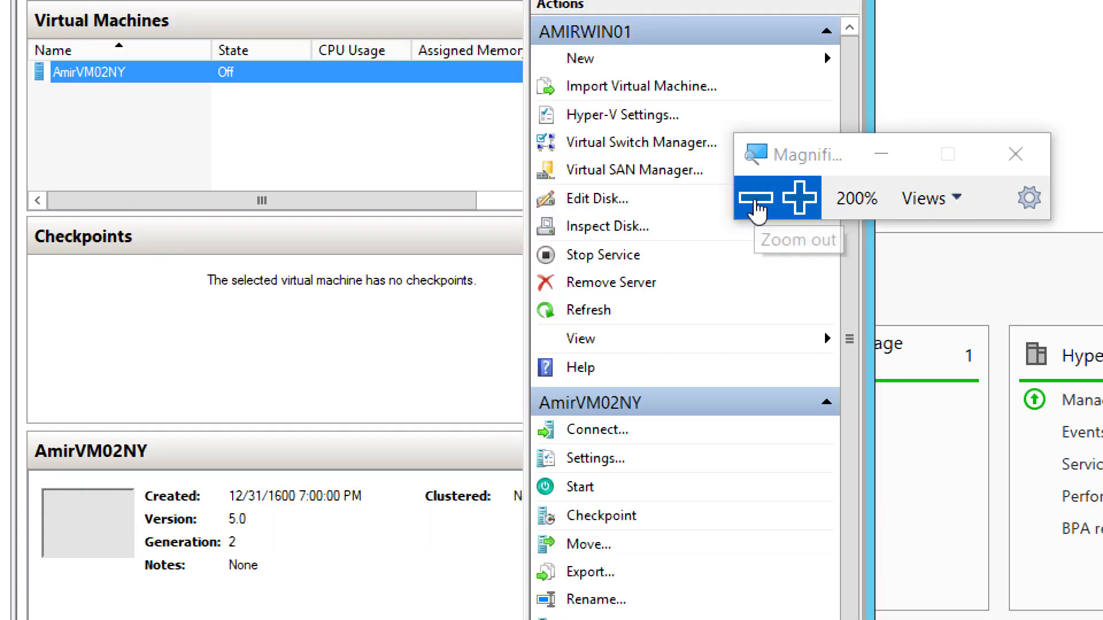
Step: On the AMIRWIN02 console, magnify Hyper-V Manager's list showing AmirVM01Tor
left_click(757, 203)
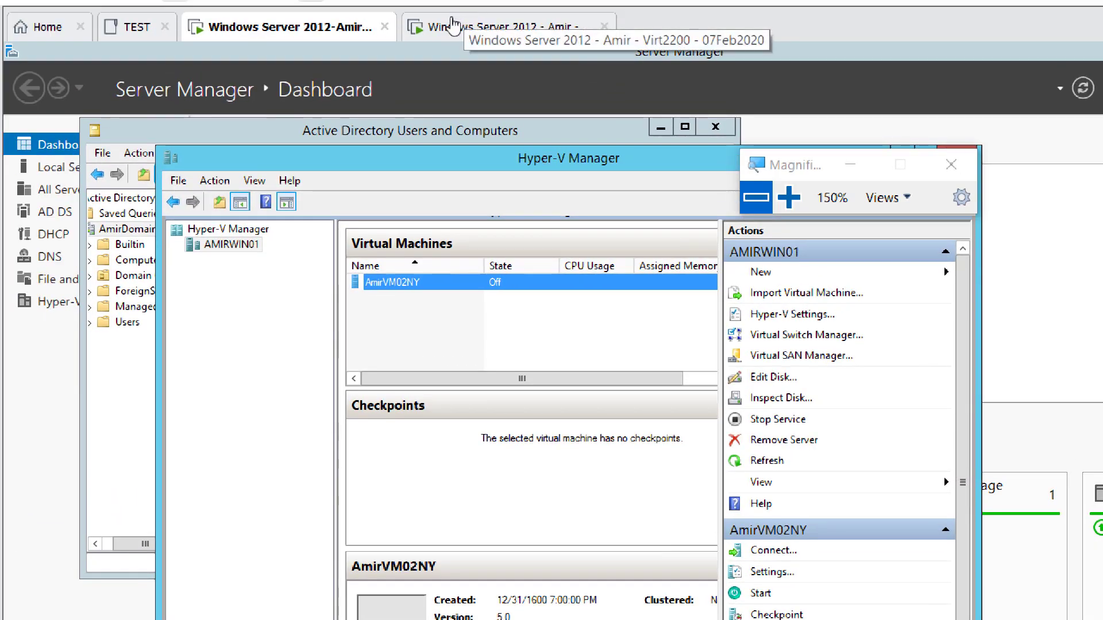
left_click(476, 29)
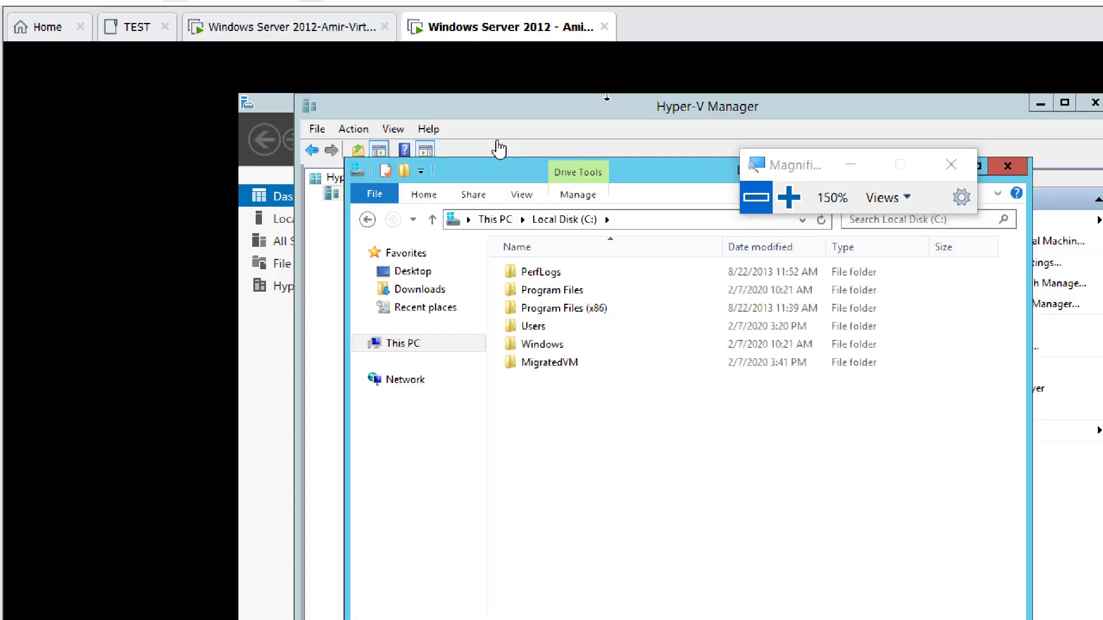
left_click(490, 109)
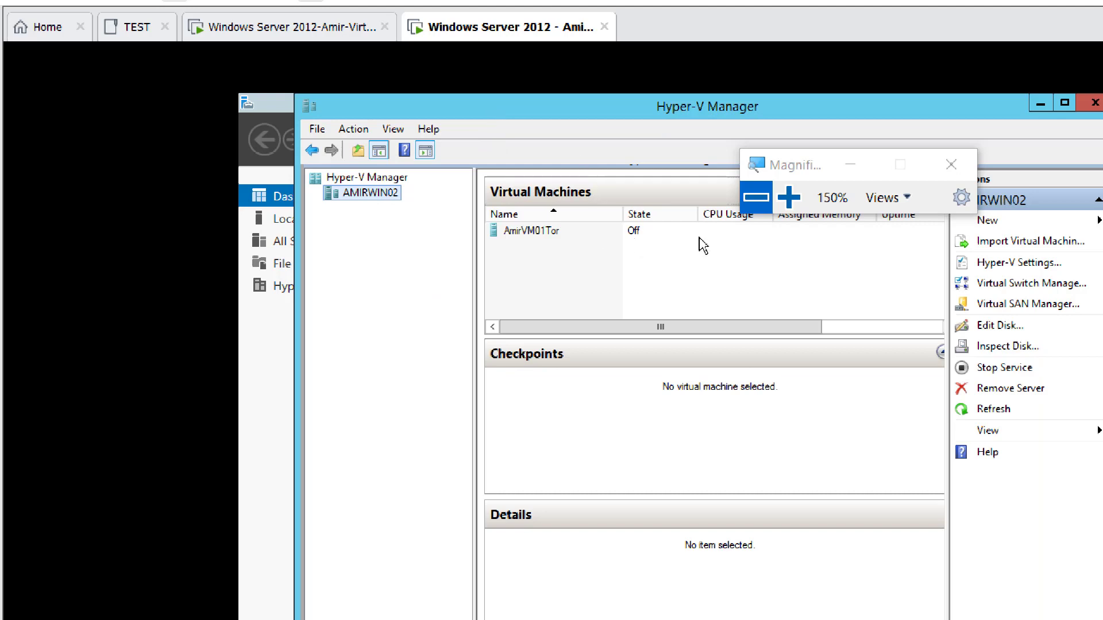
left_click(789, 197)
left_click(788, 197)
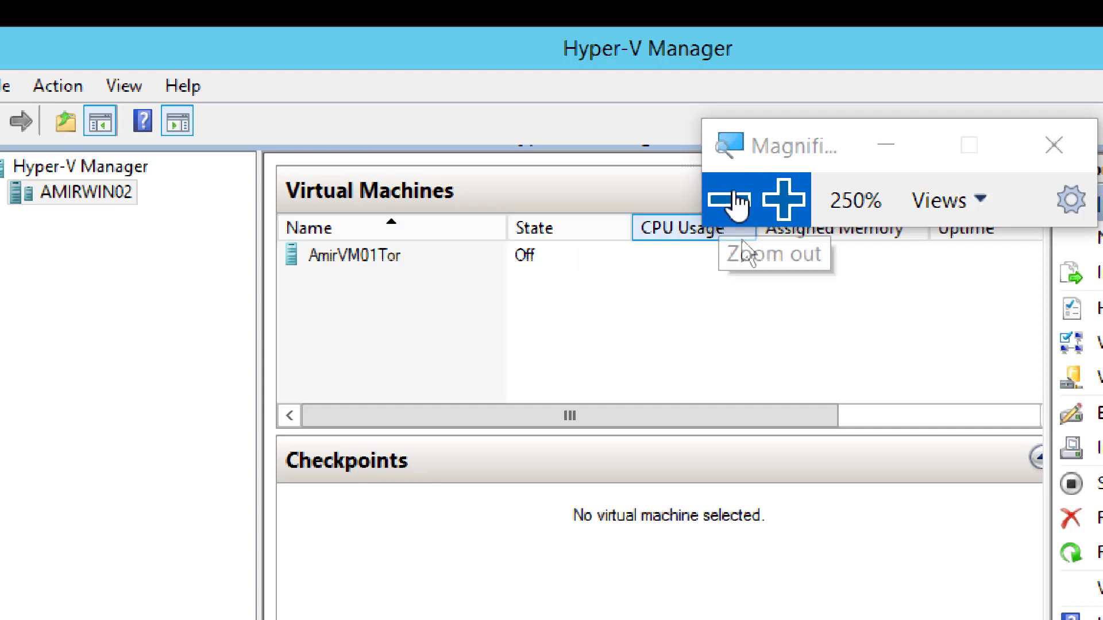
Step: Reset magnification to 100%, release input from the VM with Ctrl+Alt, and return to OneNote
left_click_drag(768, 147, 709, 44)
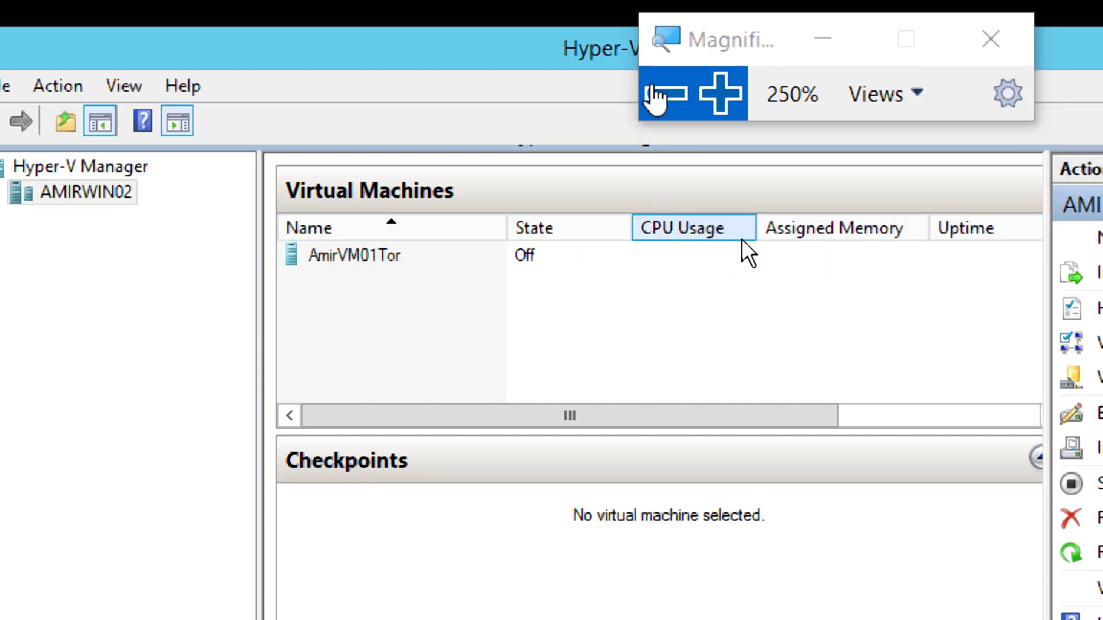
left_click(655, 98)
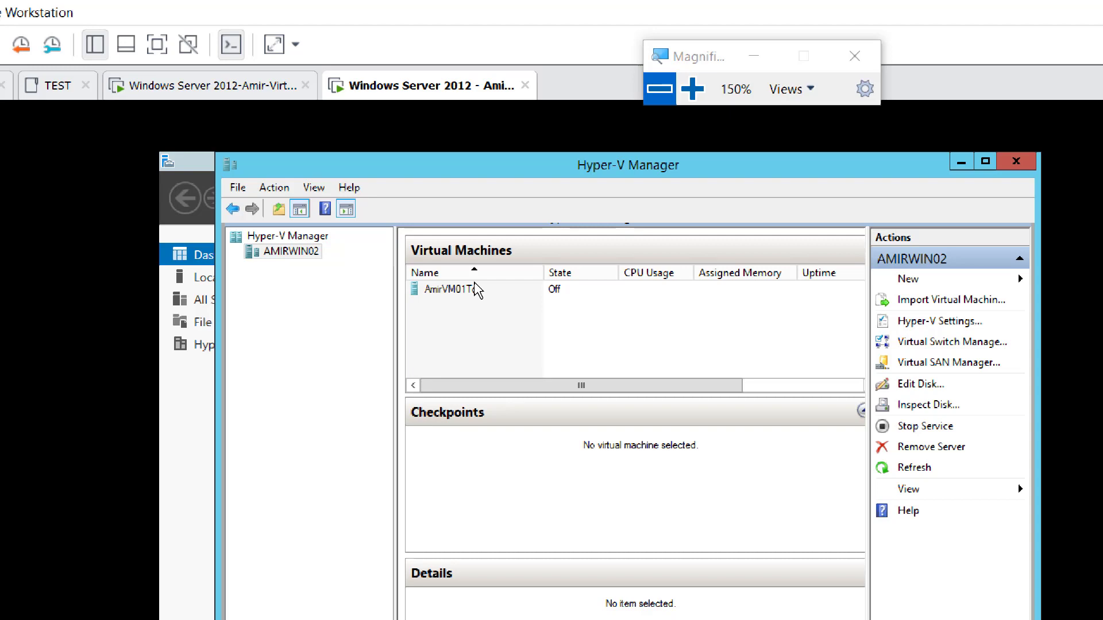
left_click(659, 90)
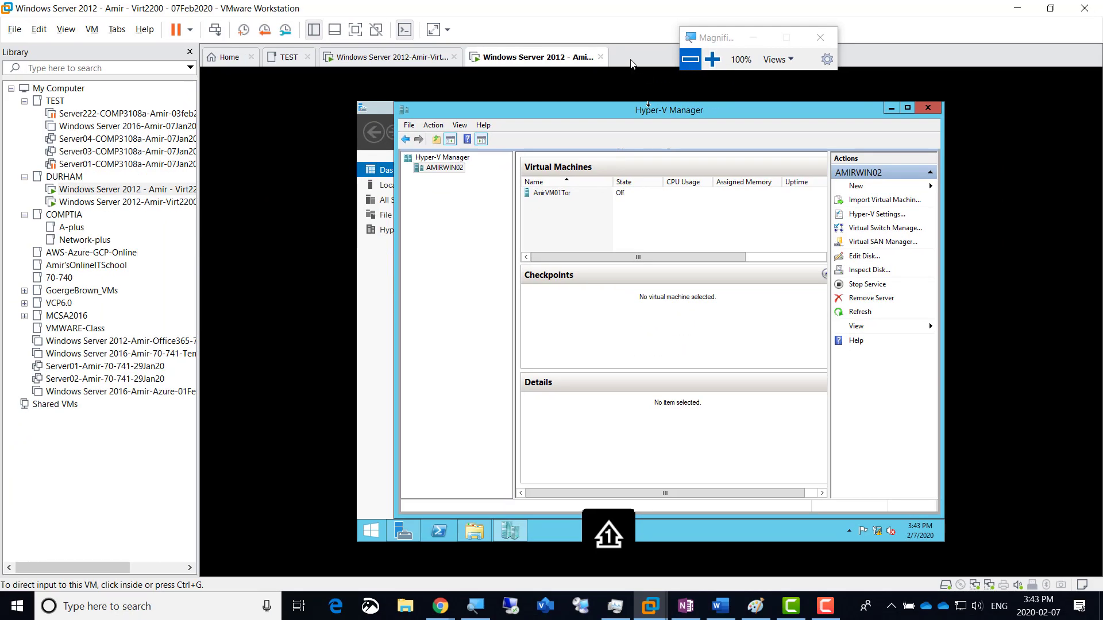
left_click(594, 79)
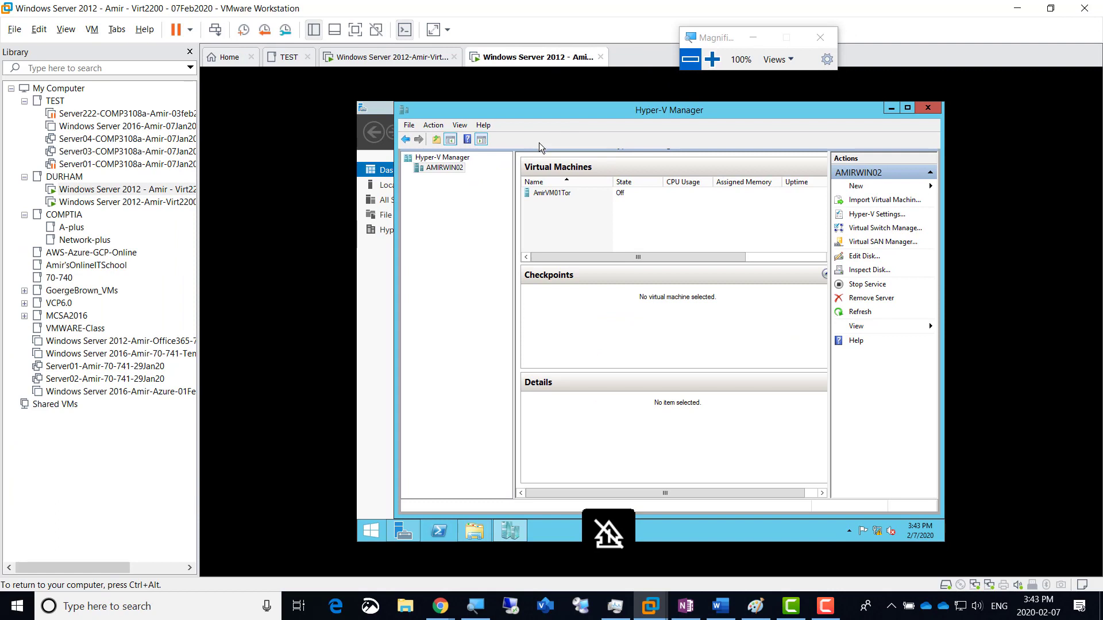
key("ctrl+alt")
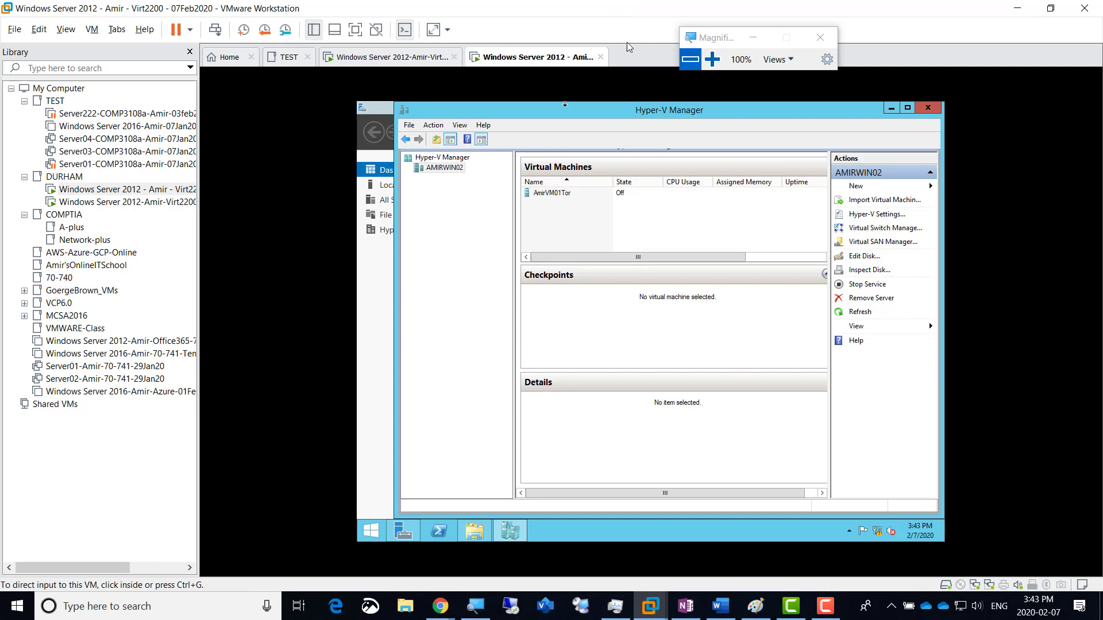
left_click(545, 61)
key("ctrl+alt")
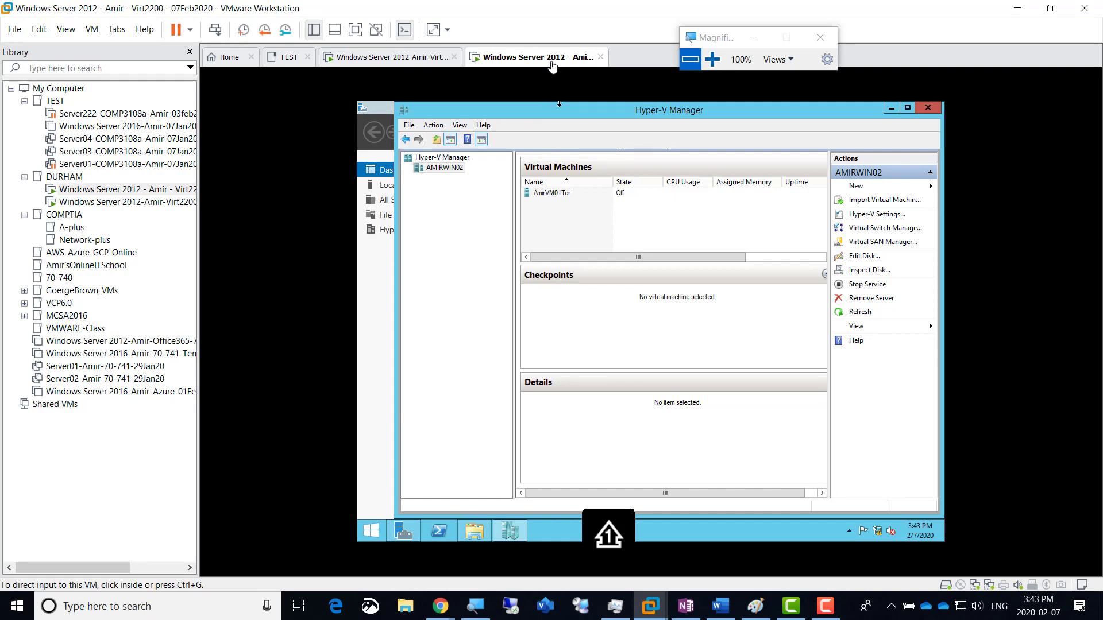
key("alt+Tab")
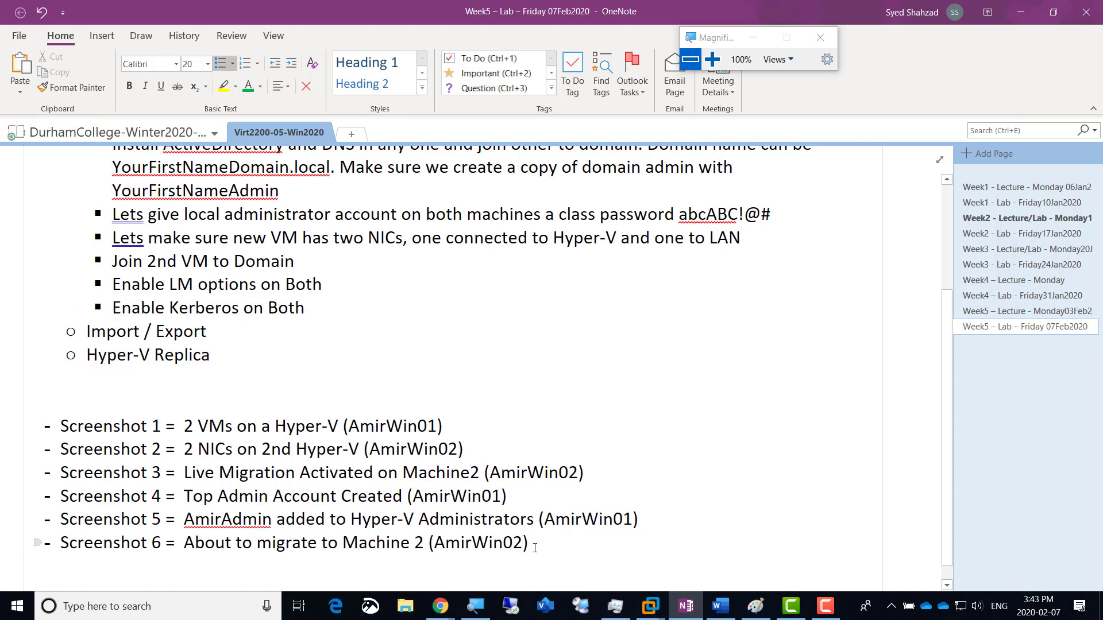
Step: Copy the Screenshot 6 line into a new bullet below and renumber it Screenshot 7
key("shift+Up")
left_click(535, 549)
key("Return")
key("Return")
key("Up")
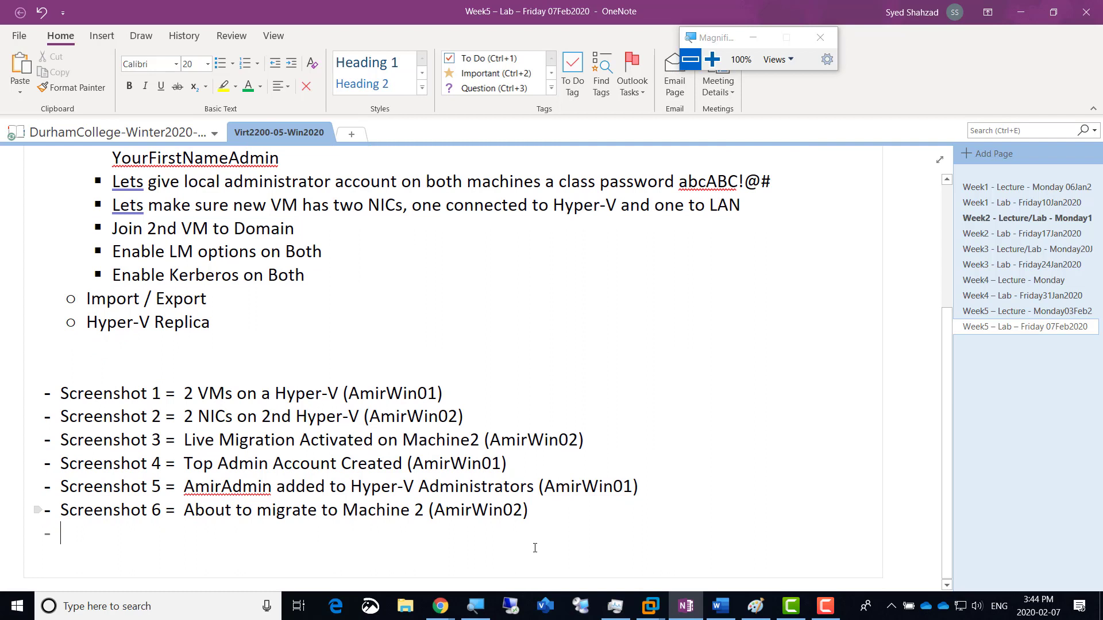
key("BackSpace")
key("shift+Home")
key("ctrl+c")
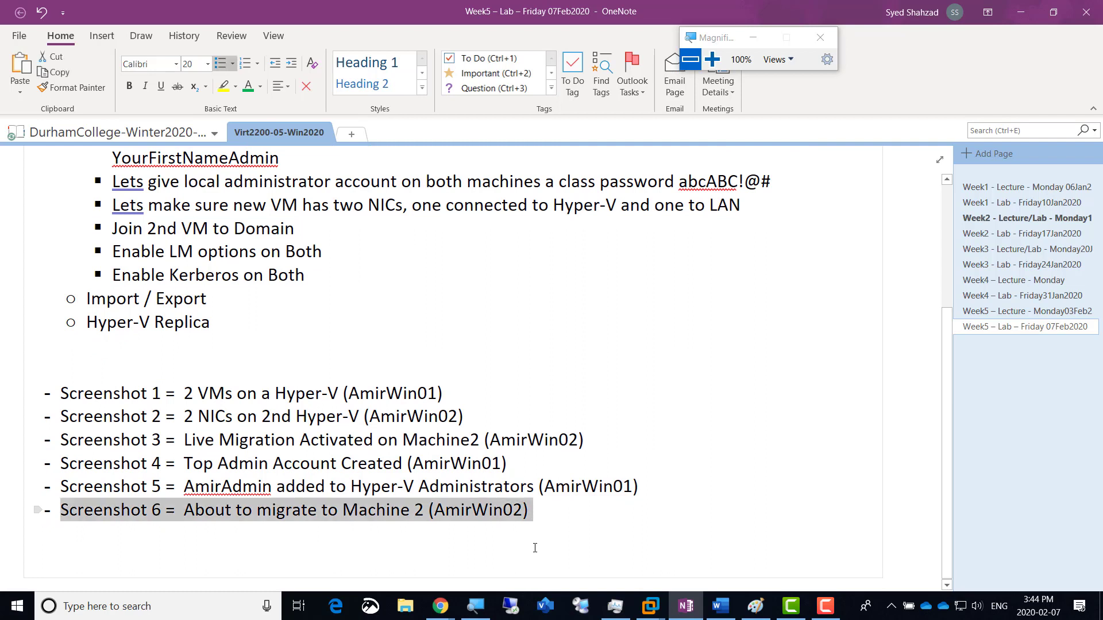
key("End")
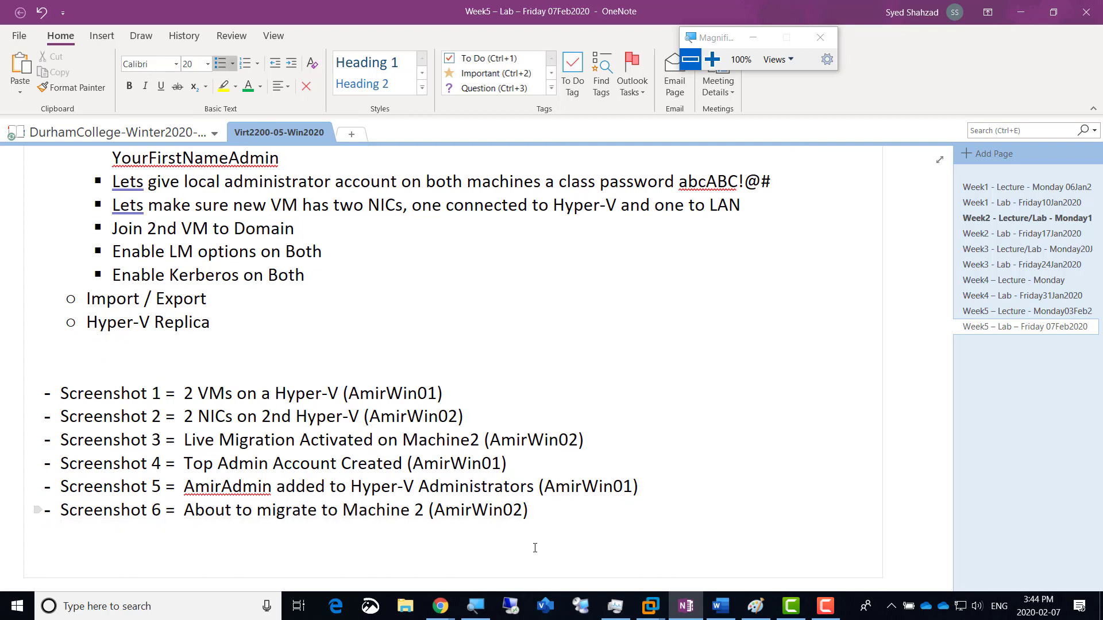
key("Return")
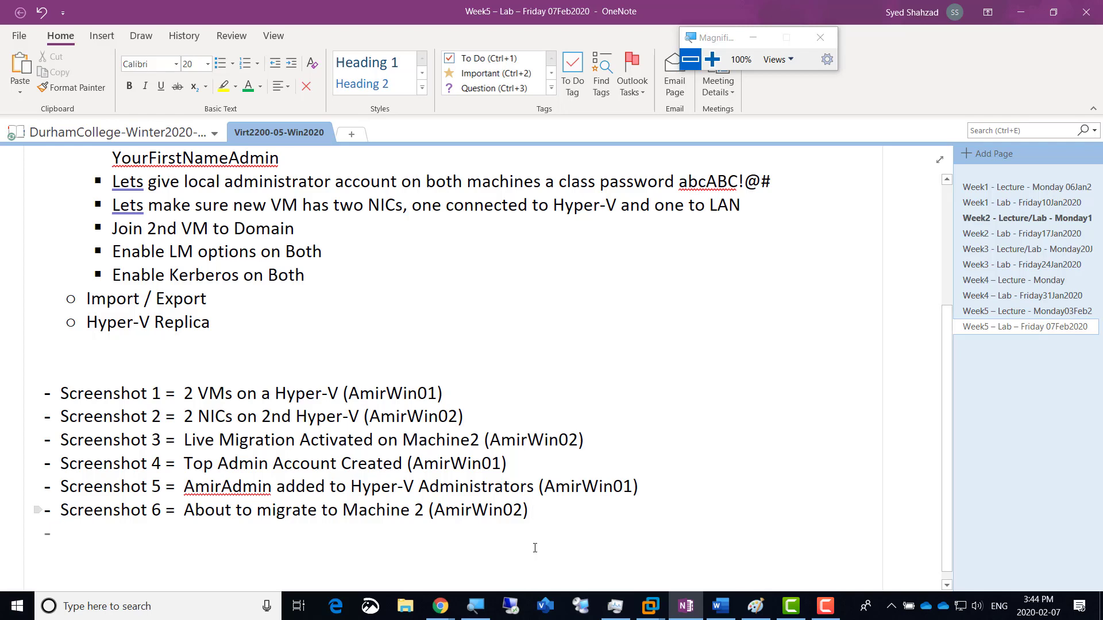
key("ctrl+v")
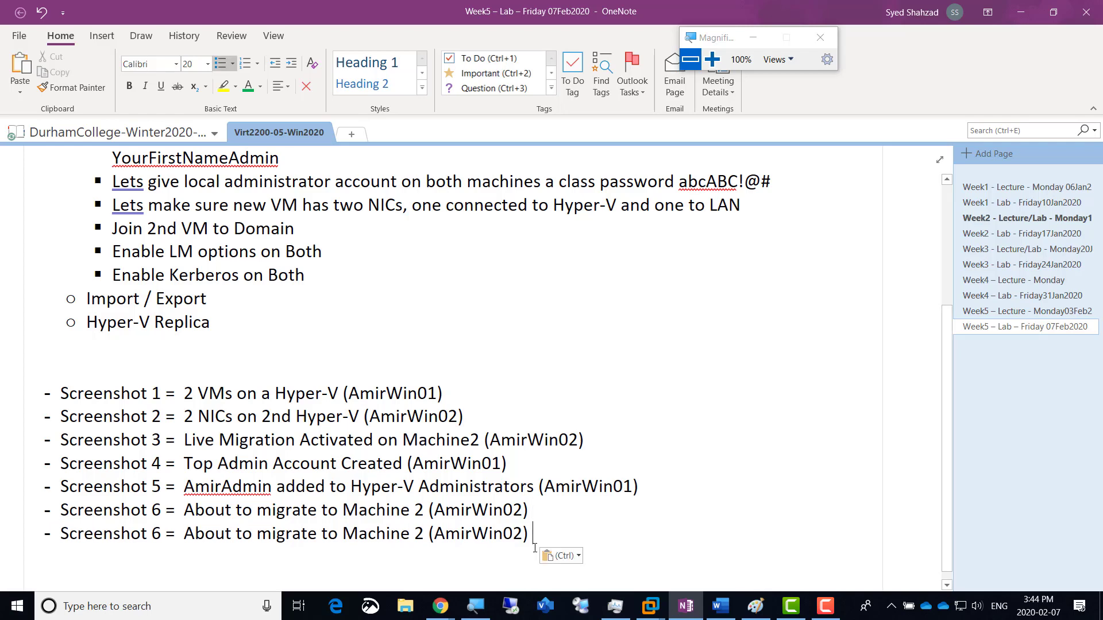
key("Home")
key("Right")
key("Right")
key("Right")
key("Right")
key("Right")
key("Right")
key("Right")
key("Right")
key("Right")
key("Right")
key("Right")
key("shift+Right")
type("7")
Step: Reword it to 'VM successfully migrated while powered off (From AmirWin01 to AmirWin02)'
key("Right")
key("Right")
key("Right")
key("Right")
key("shift+Right")
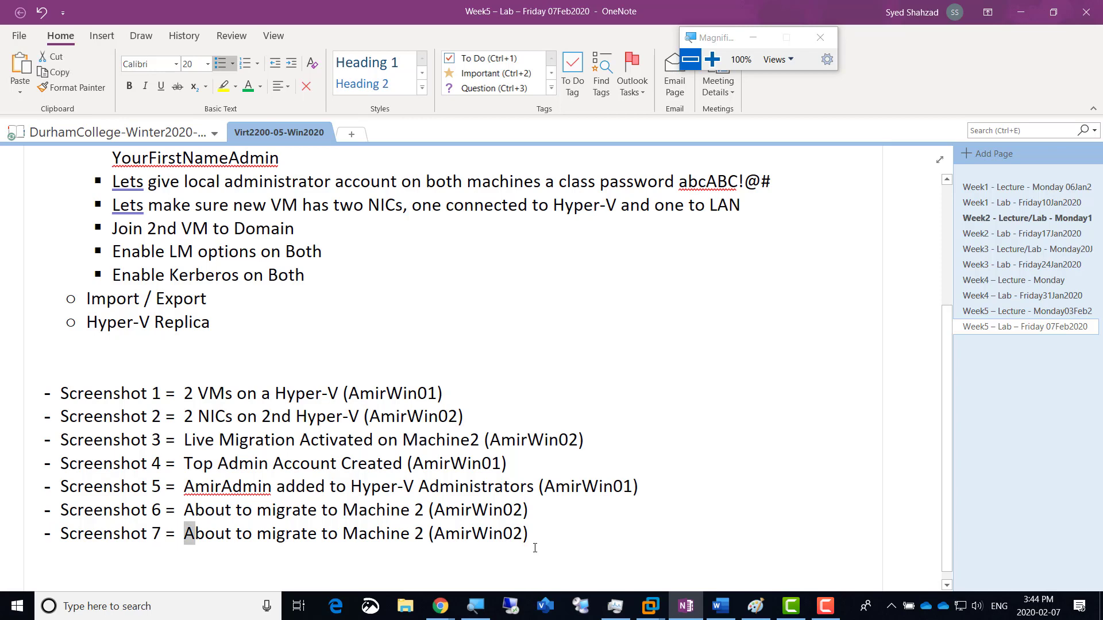
key("shift+Right")
key("shift+Right")
key("shift+Right")
key("shift+Right")
key("shift+Right")
key("shift+Right")
key("shift+Right")
key("shift+Right")
key("shift+Right")
key("shift+Right")
key("shift+Right")
key("shift+Right")
key("shift+Right")
key("shift+Right")
key("shift+Right")
key("shift+Right")
key("shift+Right")
key("shift+Right")
key("shift+Right")
key("shift+Right")
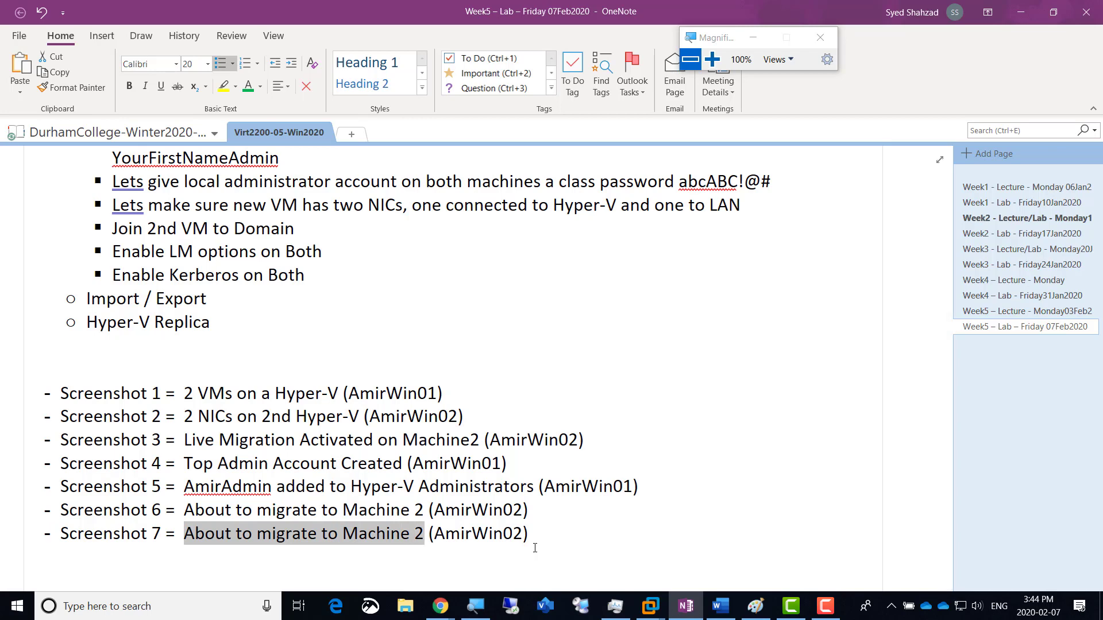
type("VM su")
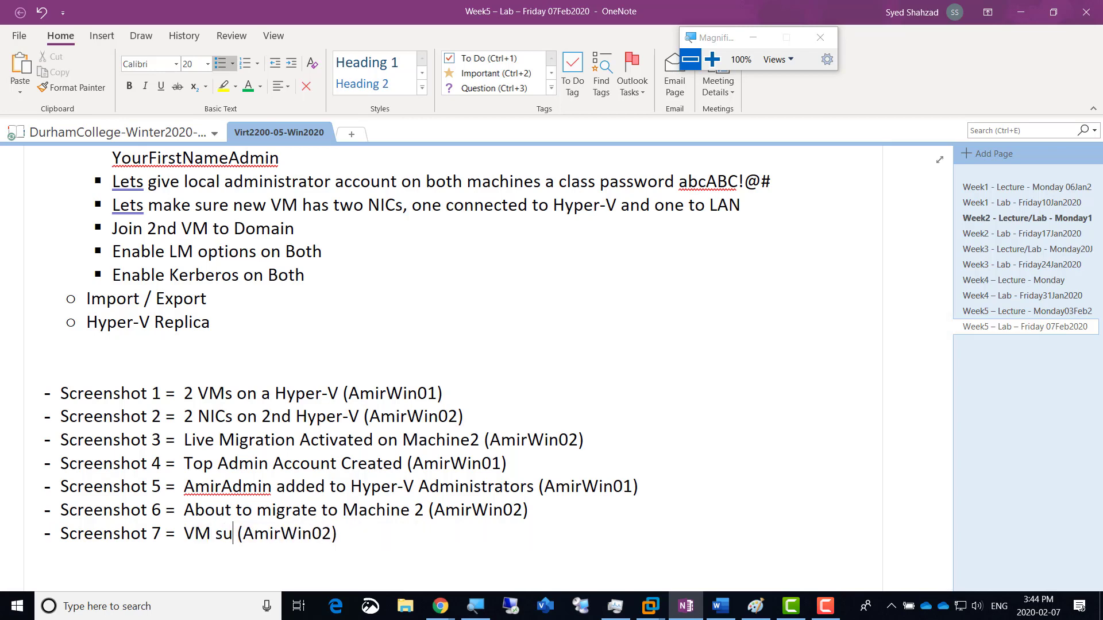
type("ccessful")
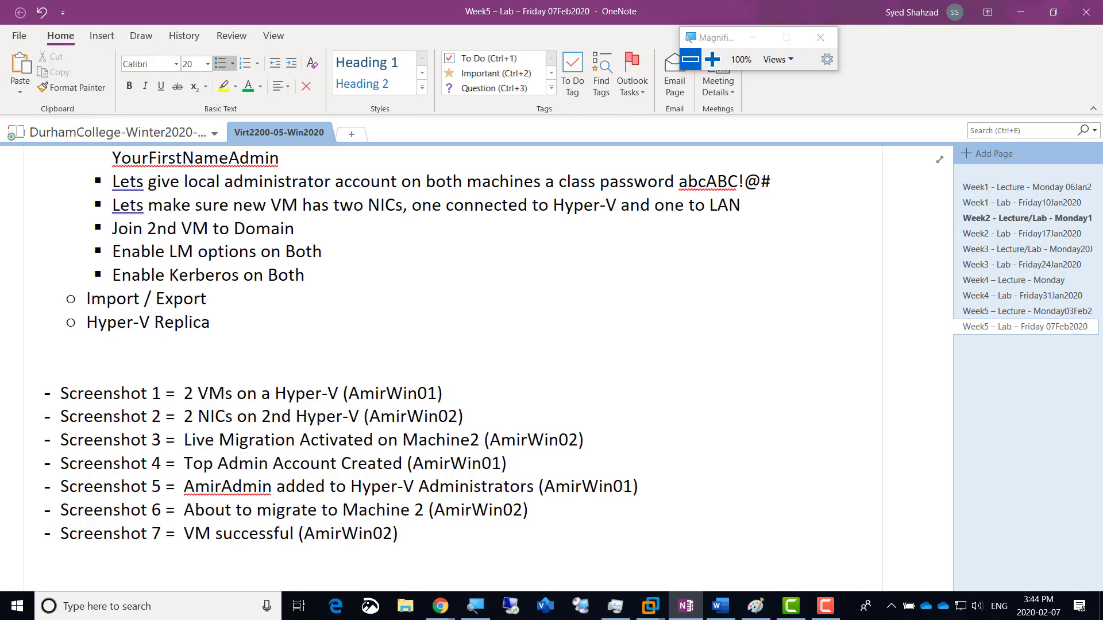
type("ly ")
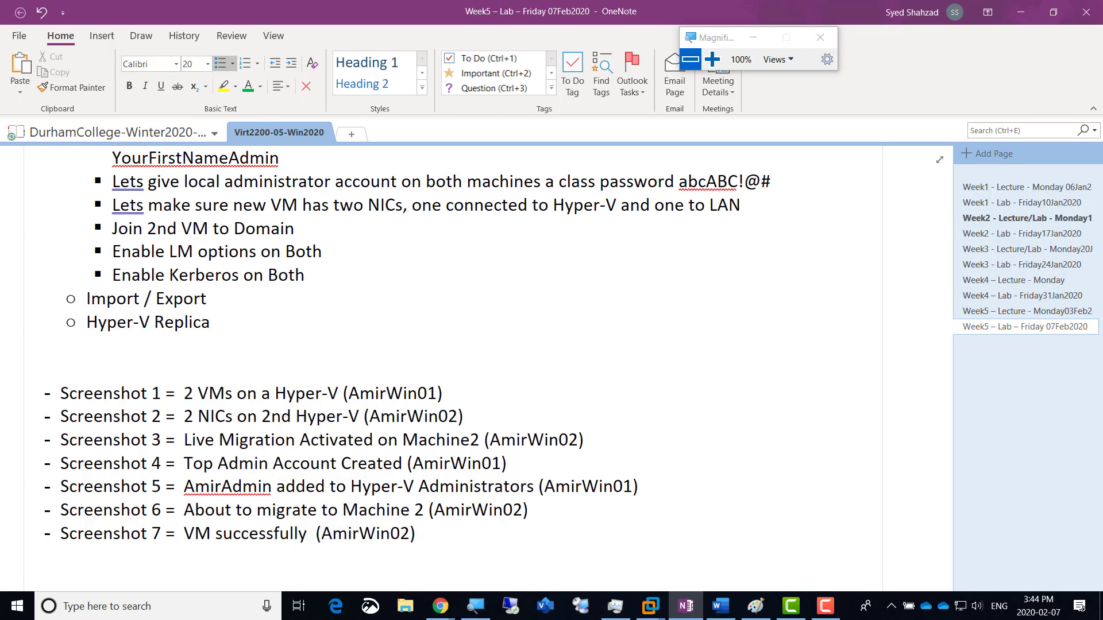
type("migrated ")
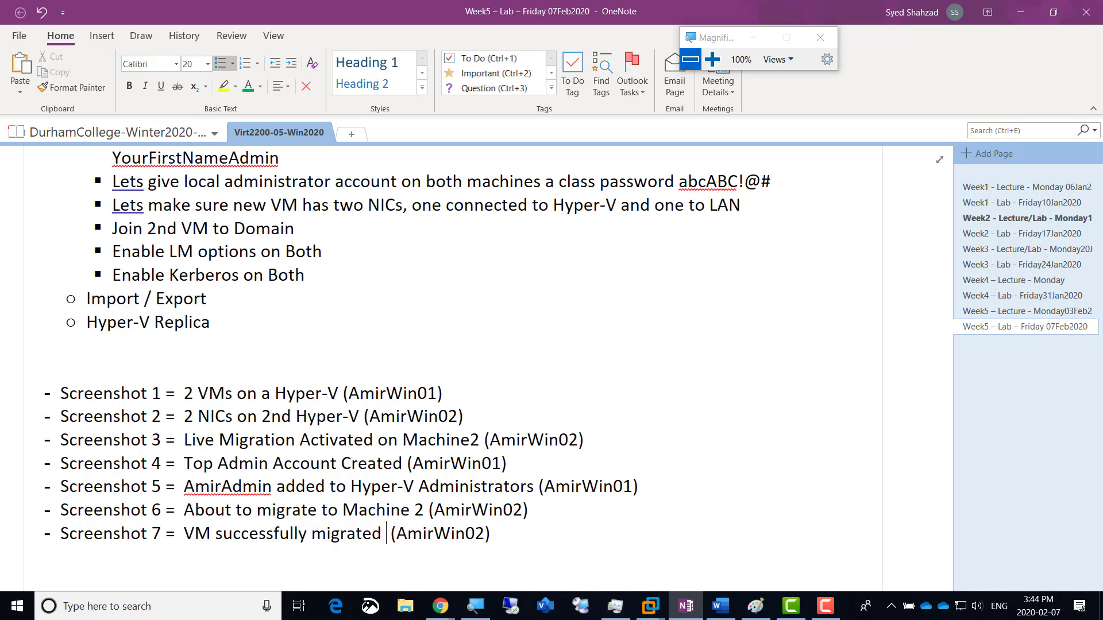
type("while powered")
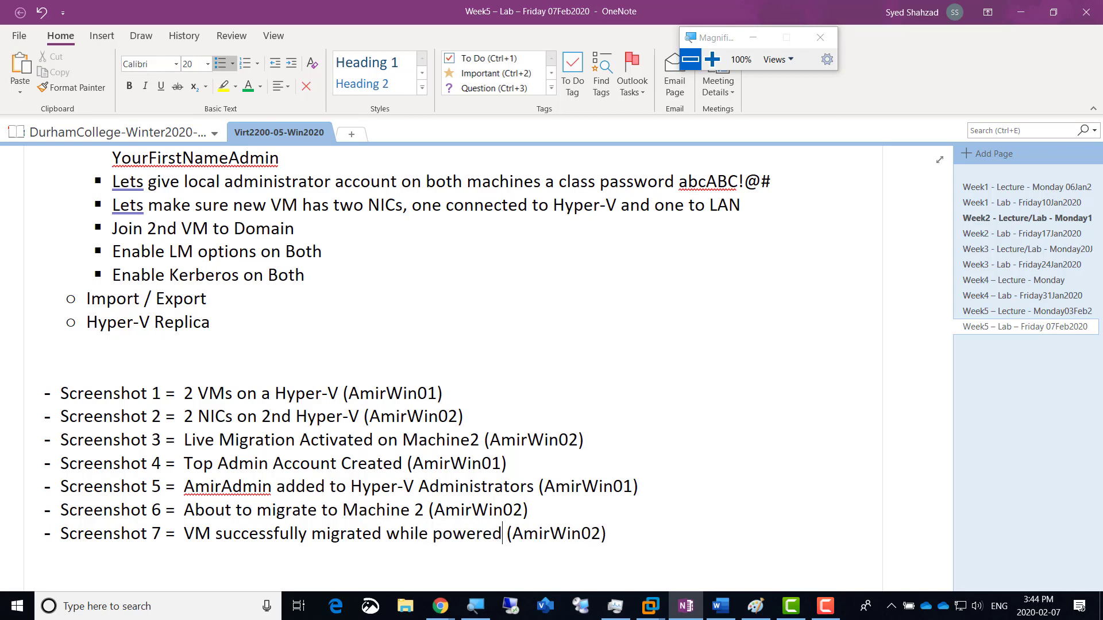
type(" off")
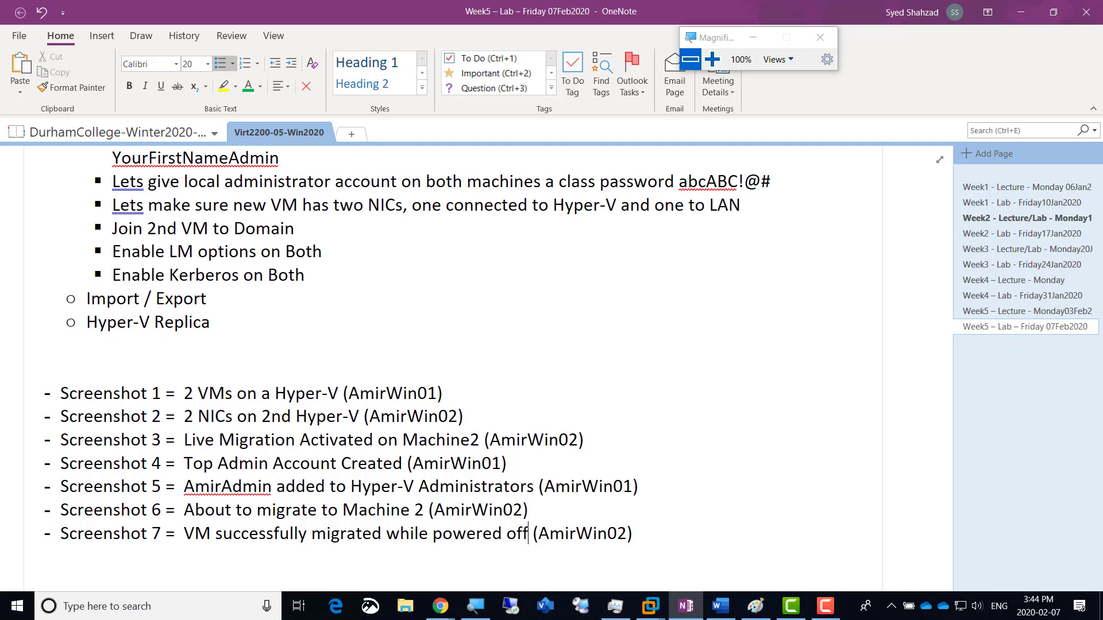
left_click(535, 534)
type("Fro")
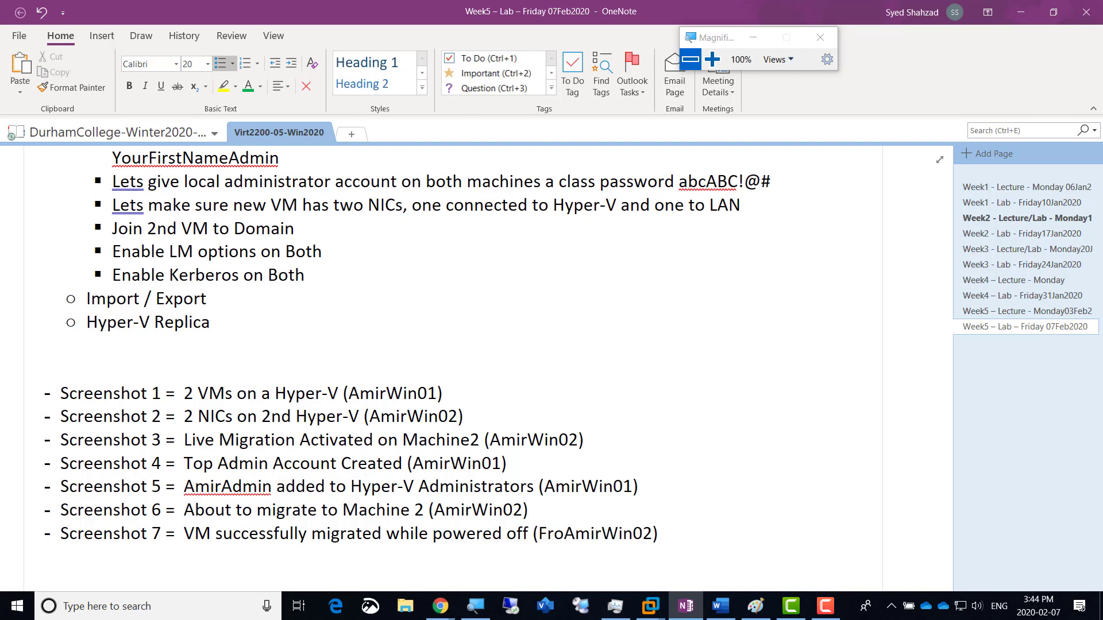
type("m Amir")
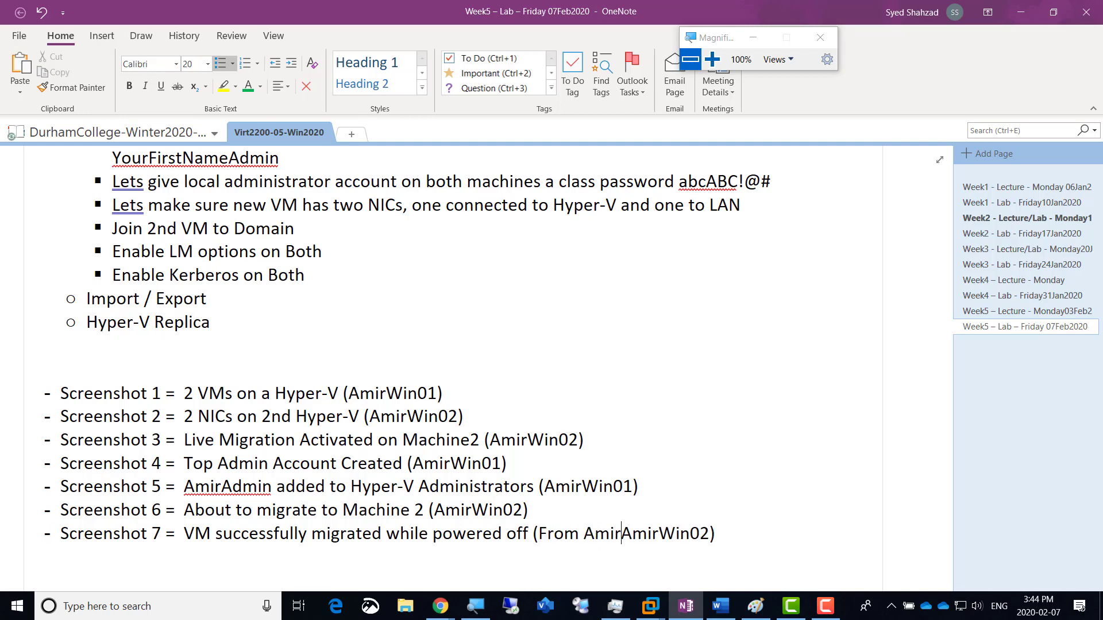
type(" Win")
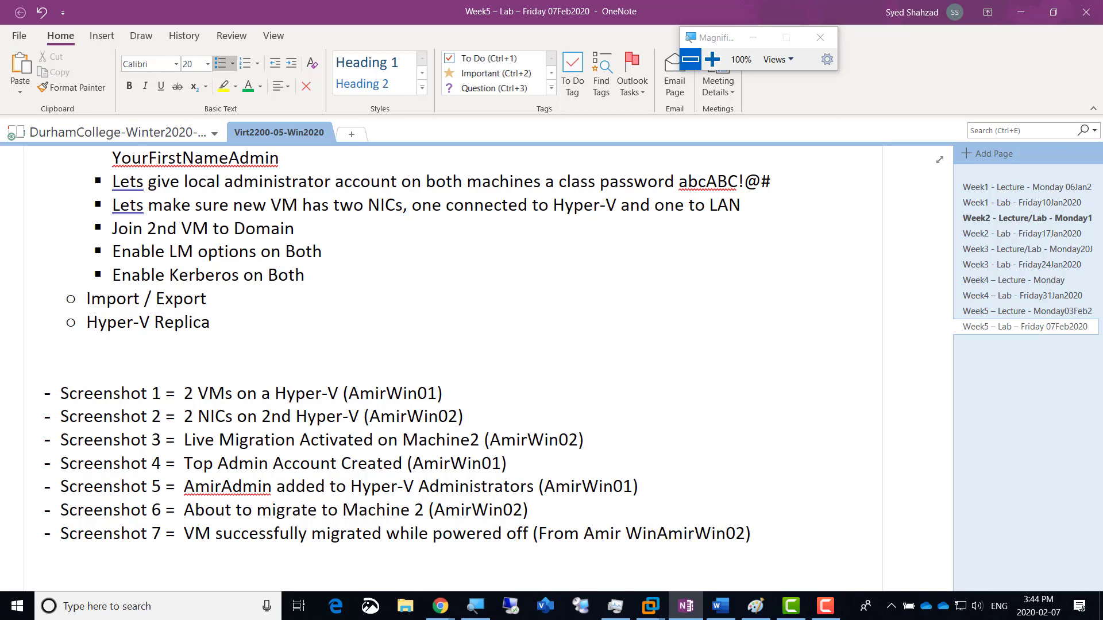
type("01 and")
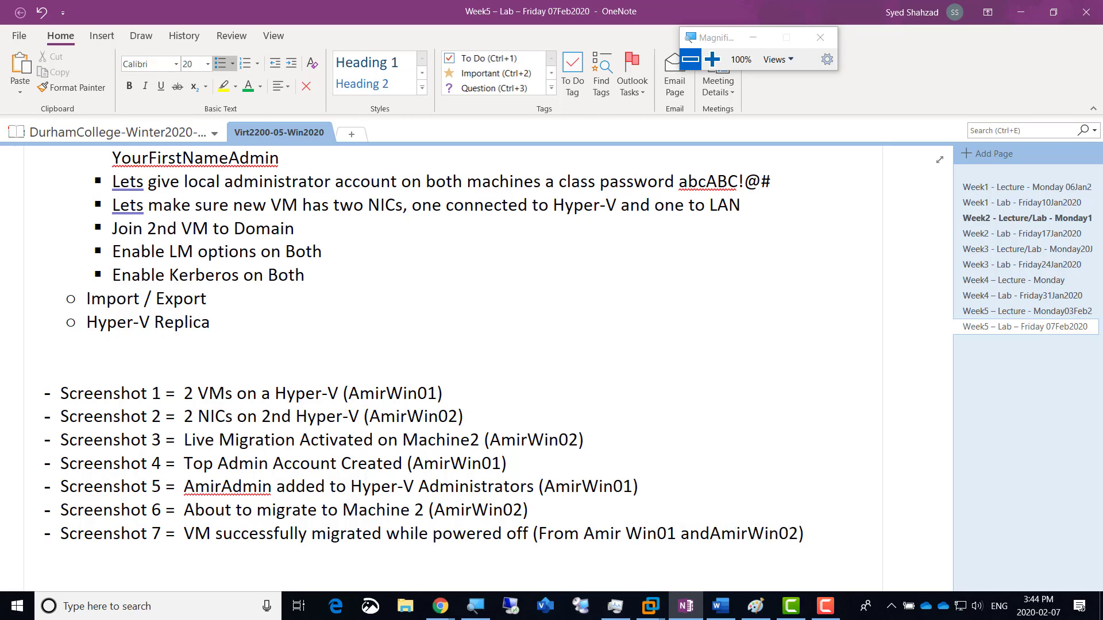
key("BackSpace")
key("BackSpace")
key("BackSpace")
type("to")
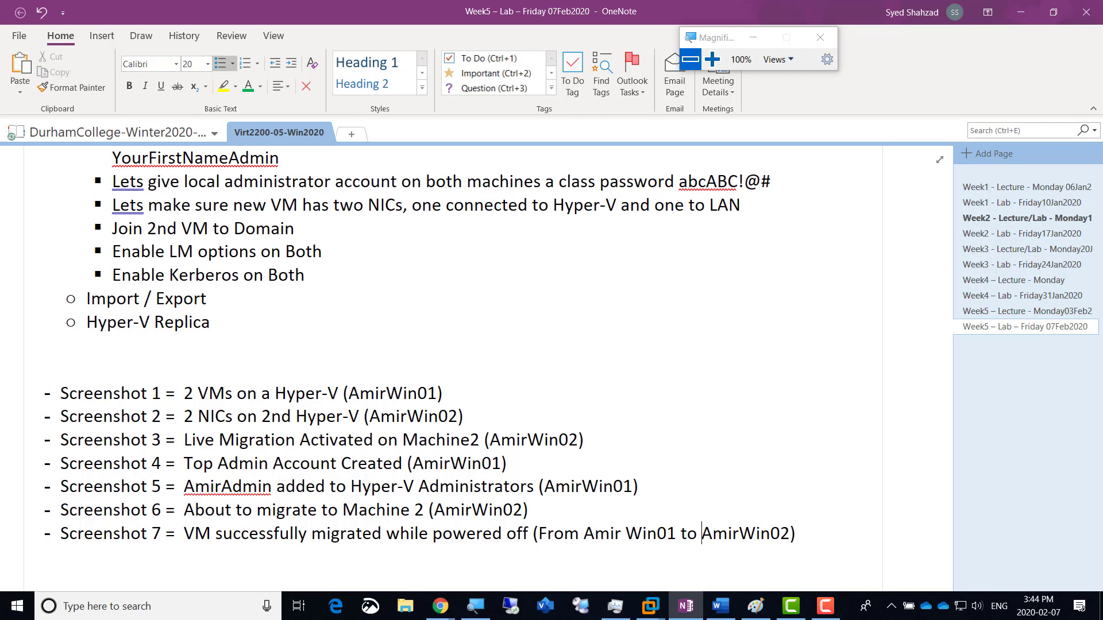
key("Left")
key("Left")
key("Left")
key("Left")
key("Left")
key("Left")
key("Left")
key("Left")
key("Left")
key("Left")
key("Delete")
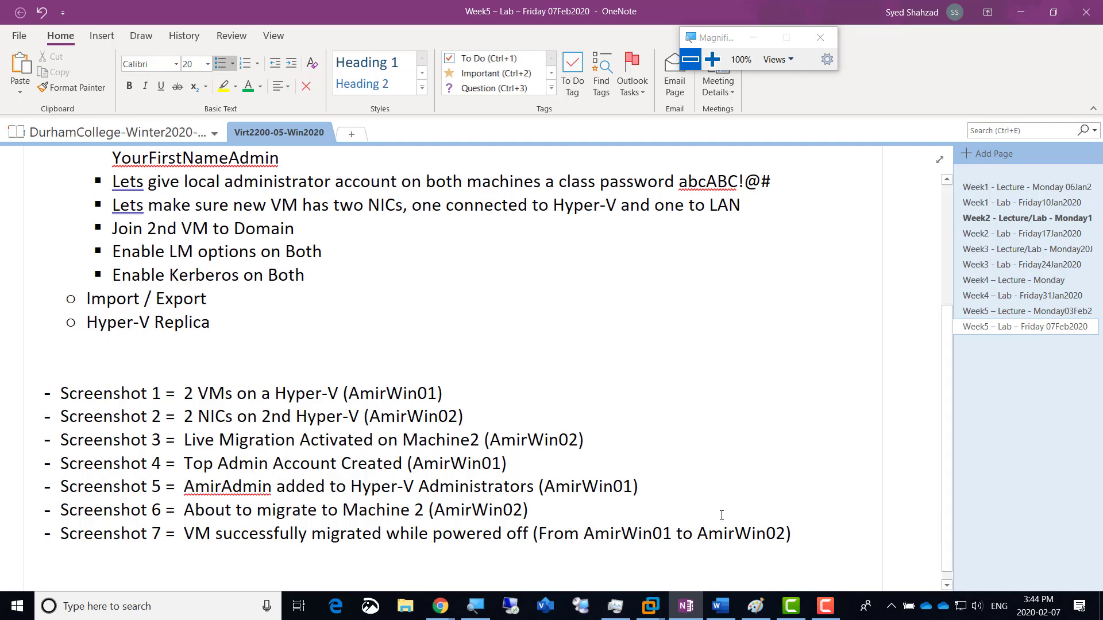
key("alt+Tab")
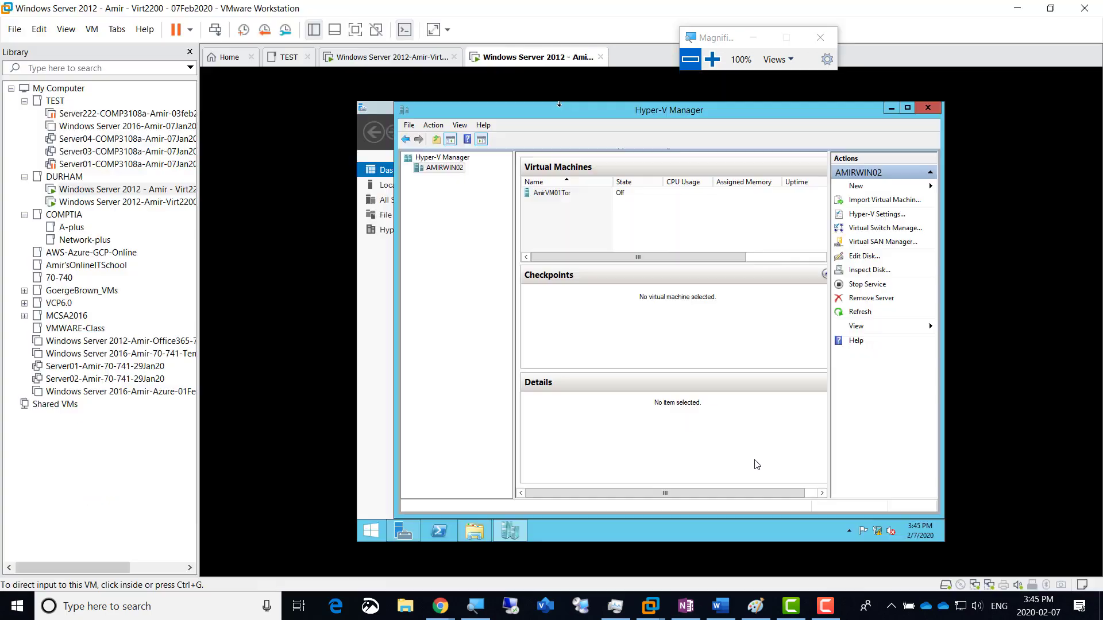
Step: Start AmirVM01Tor in Hyper-V Manager on AMIRWIN02, then reopen its actions menu
left_click(713, 59)
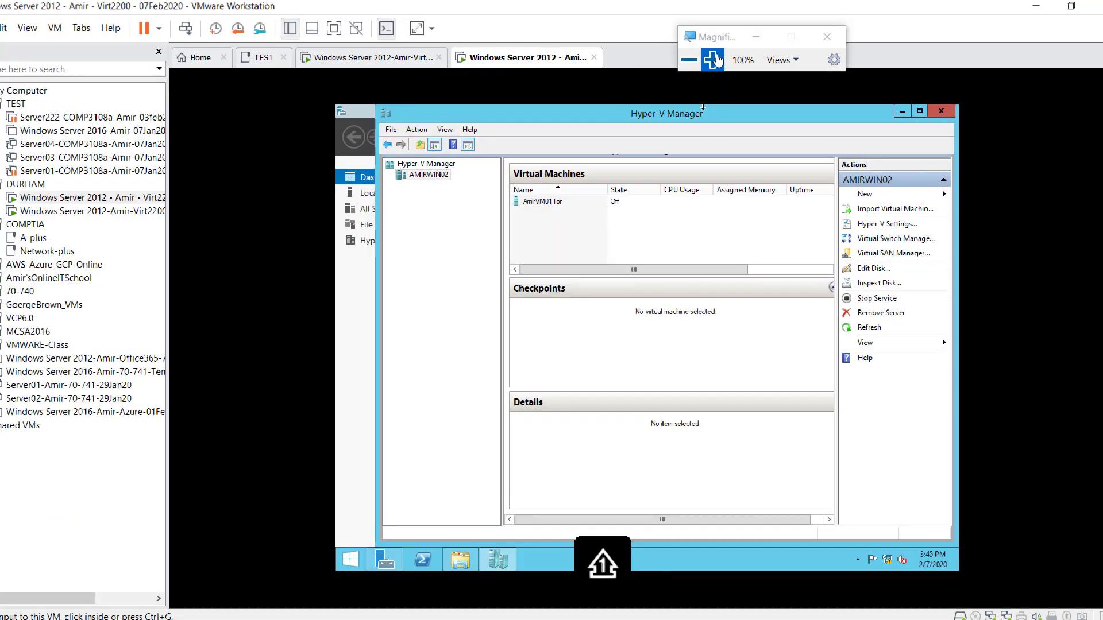
right_click(404, 334)
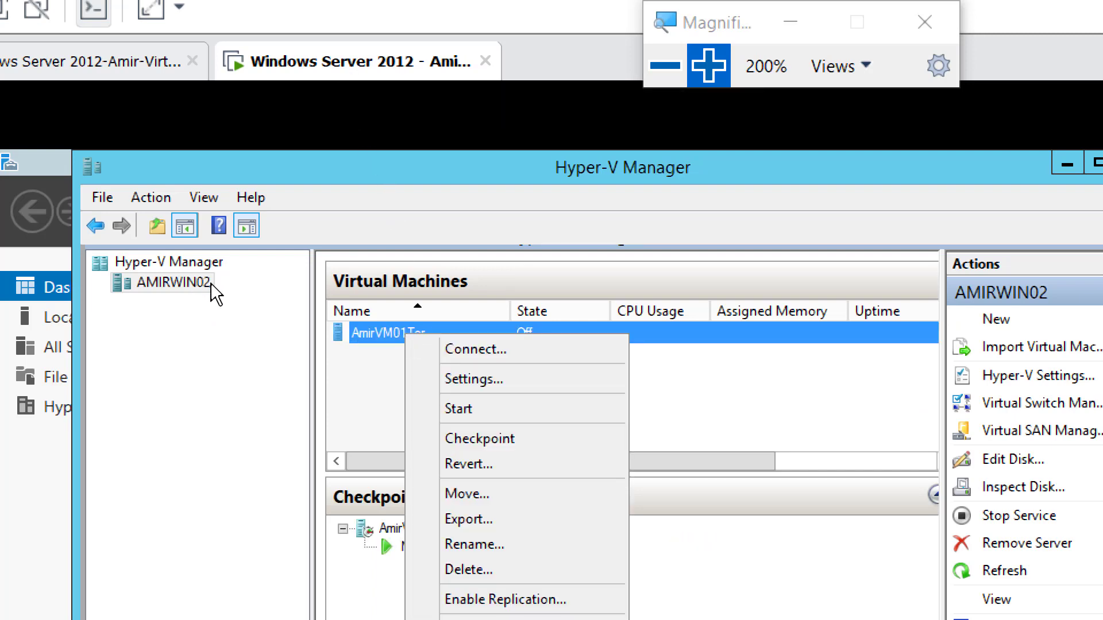
left_click(499, 409)
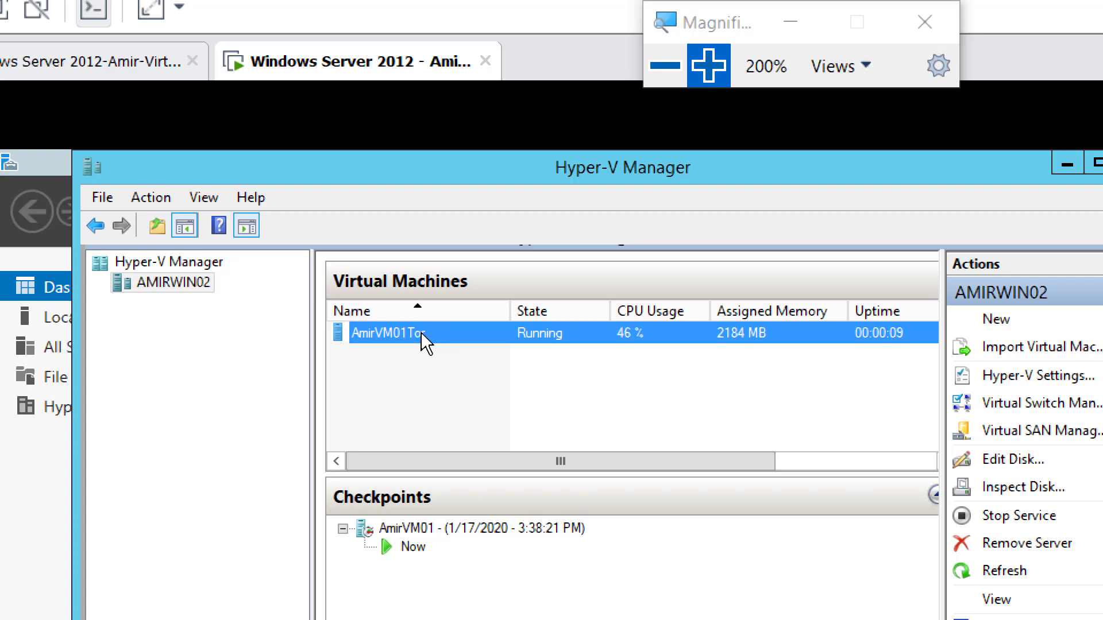
right_click(394, 343)
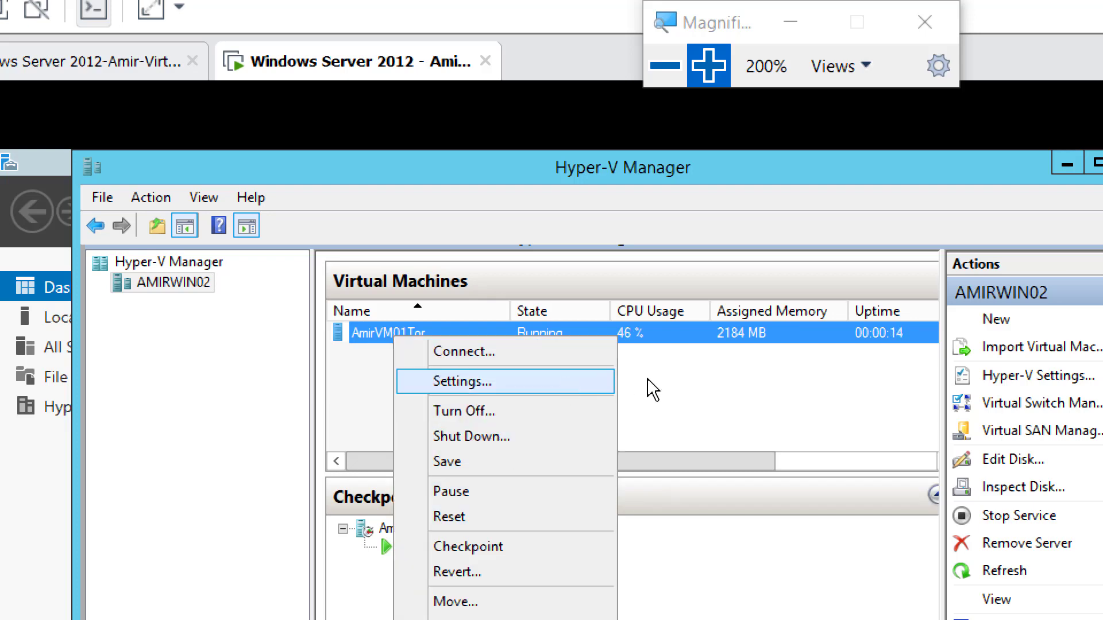
left_click(721, 386)
left_click(722, 387)
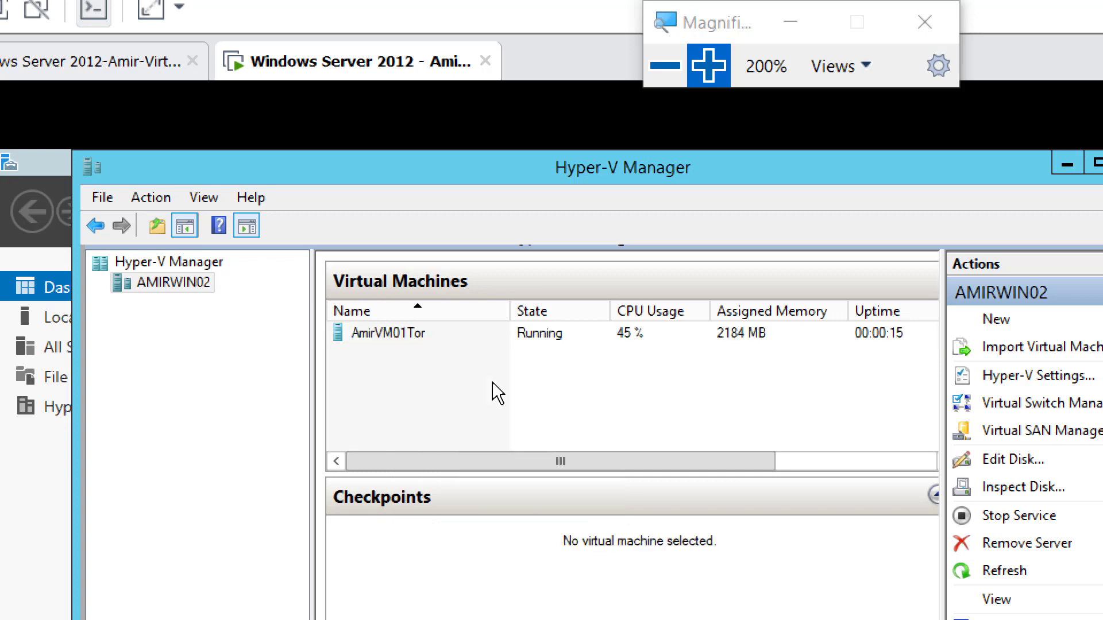
left_click(399, 337)
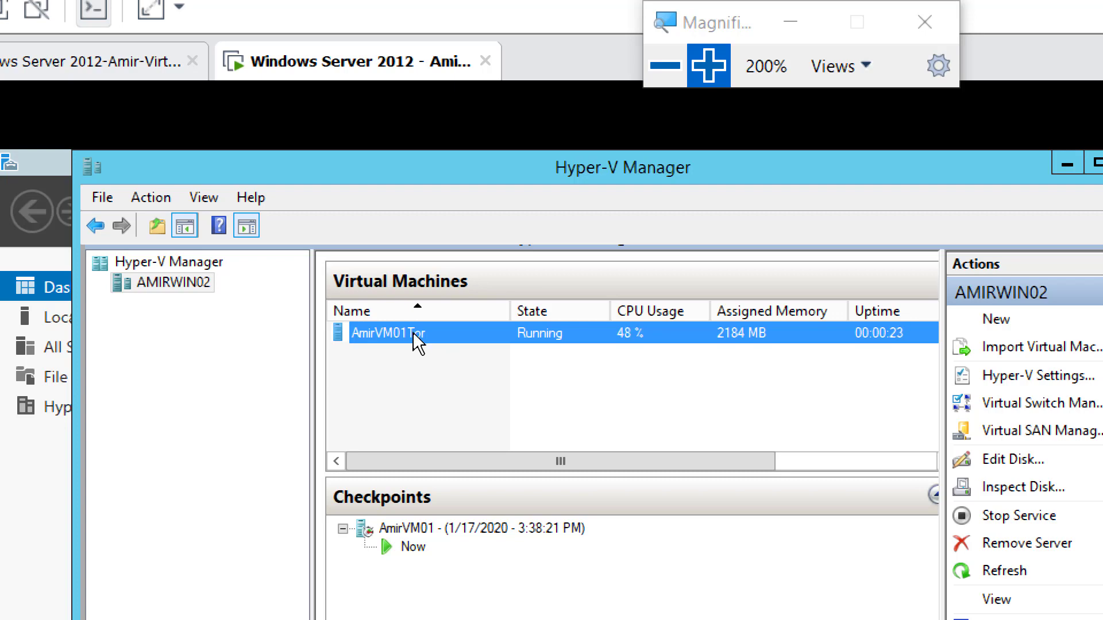
right_click(402, 345)
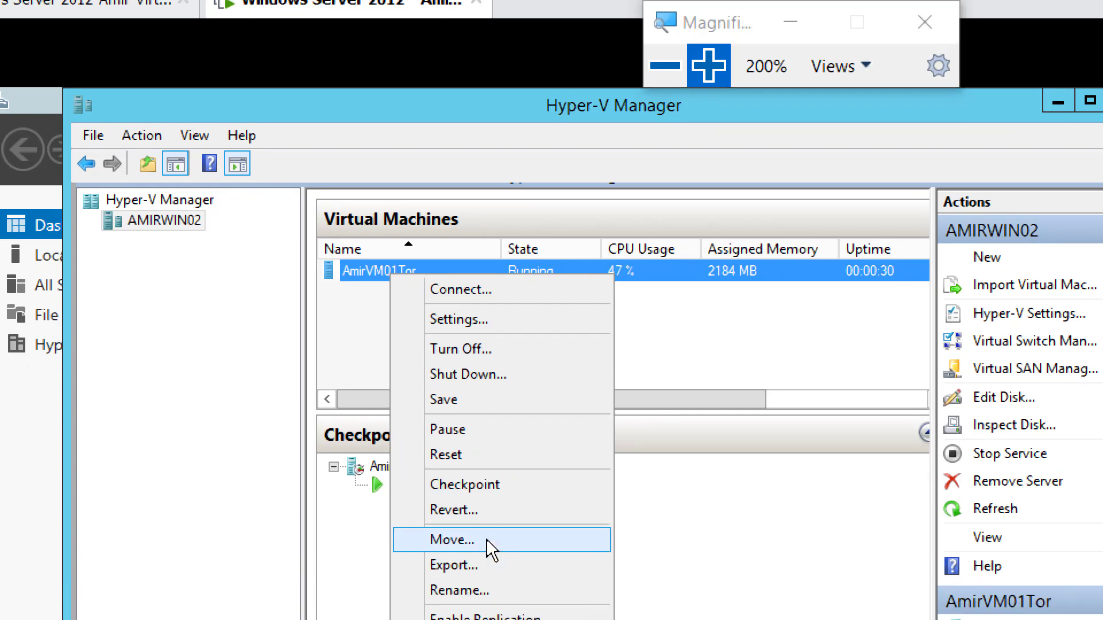
Step: Start a new move of AmirVM01Tor and pick AMIRWIN01 as the destination computer
left_click(487, 540)
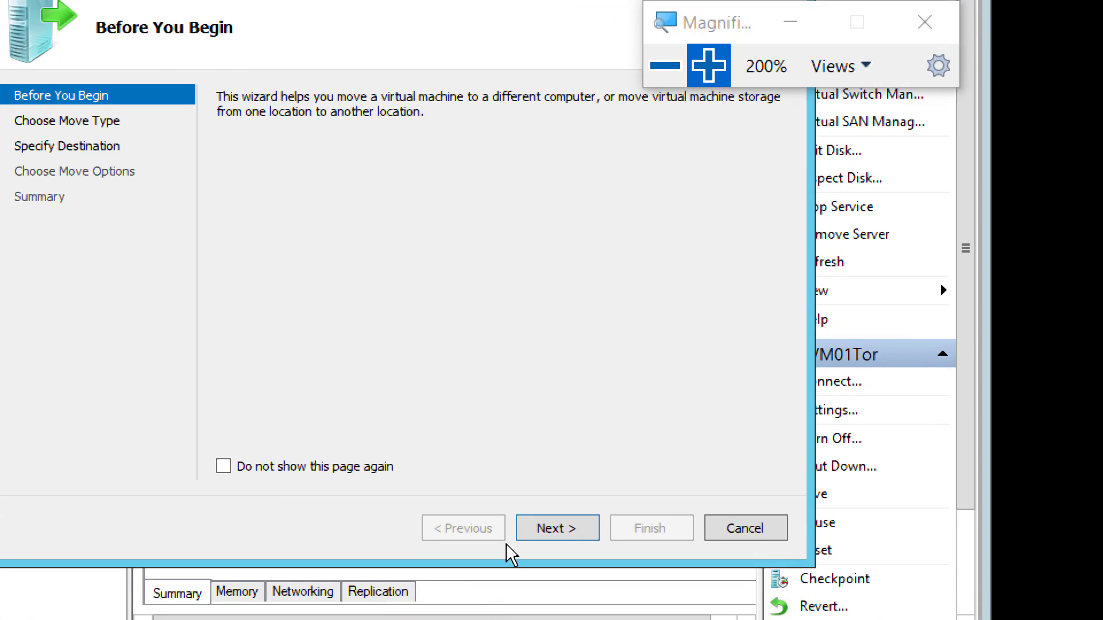
left_click(550, 529)
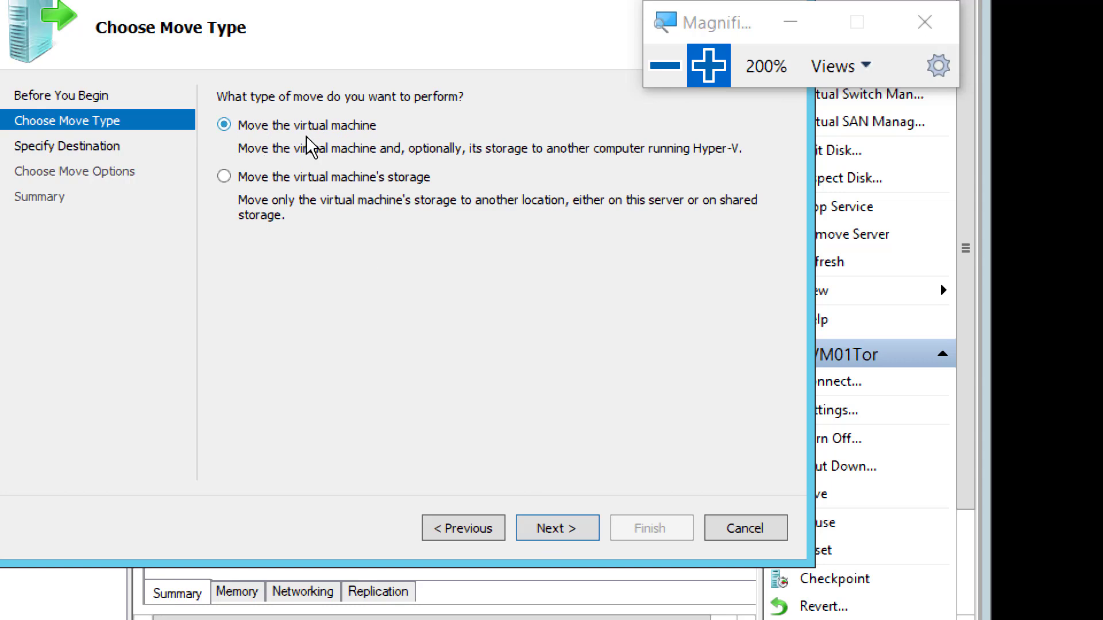
left_click(551, 528)
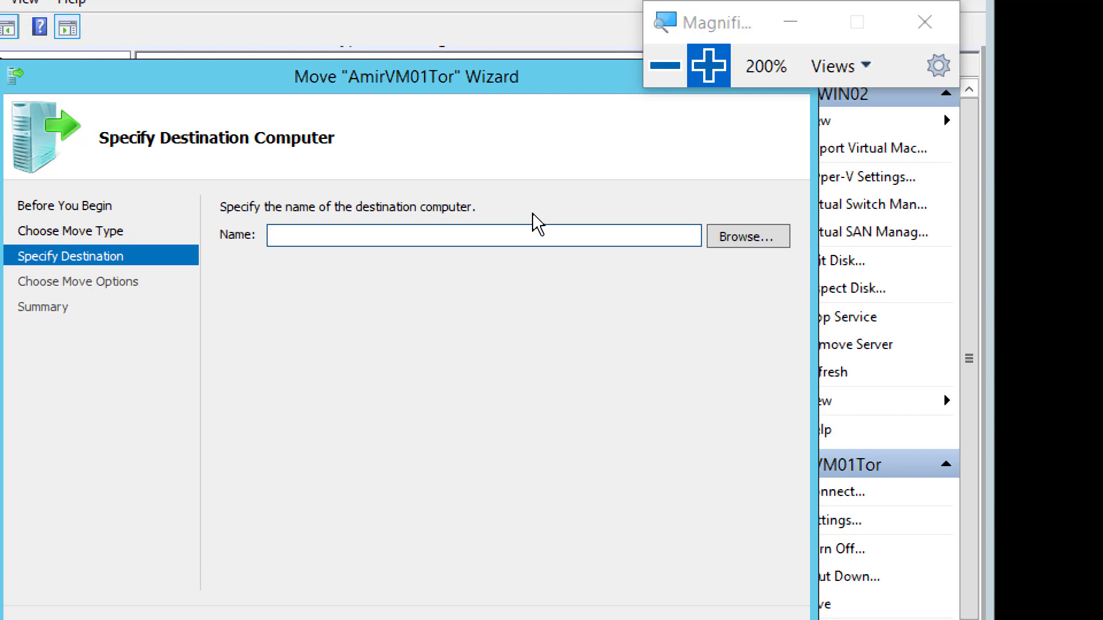
left_click(729, 246)
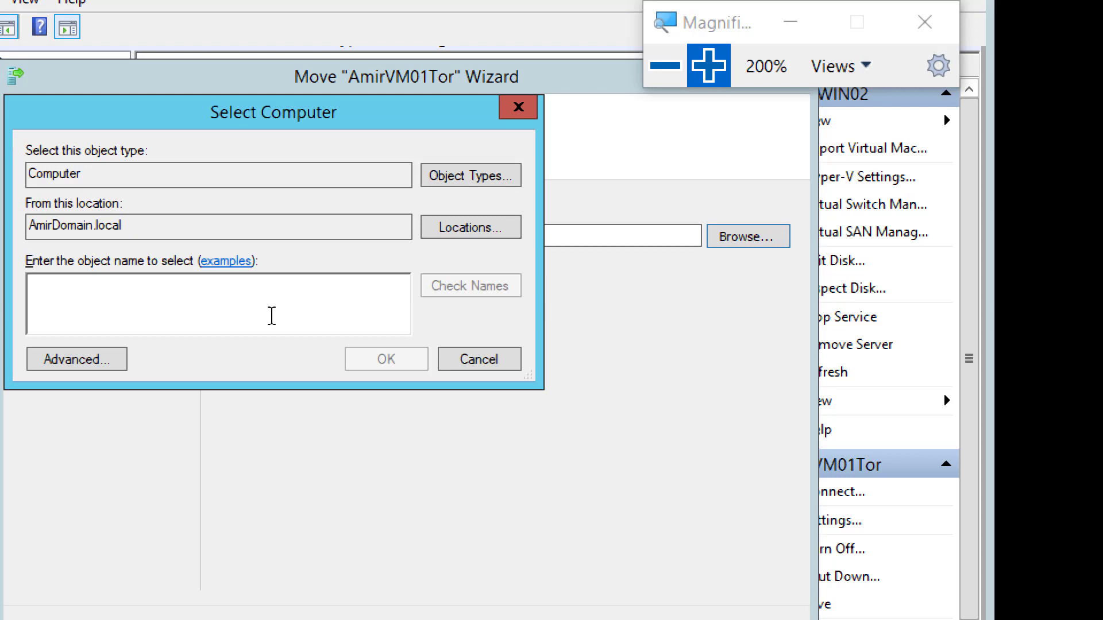
type("Amir")
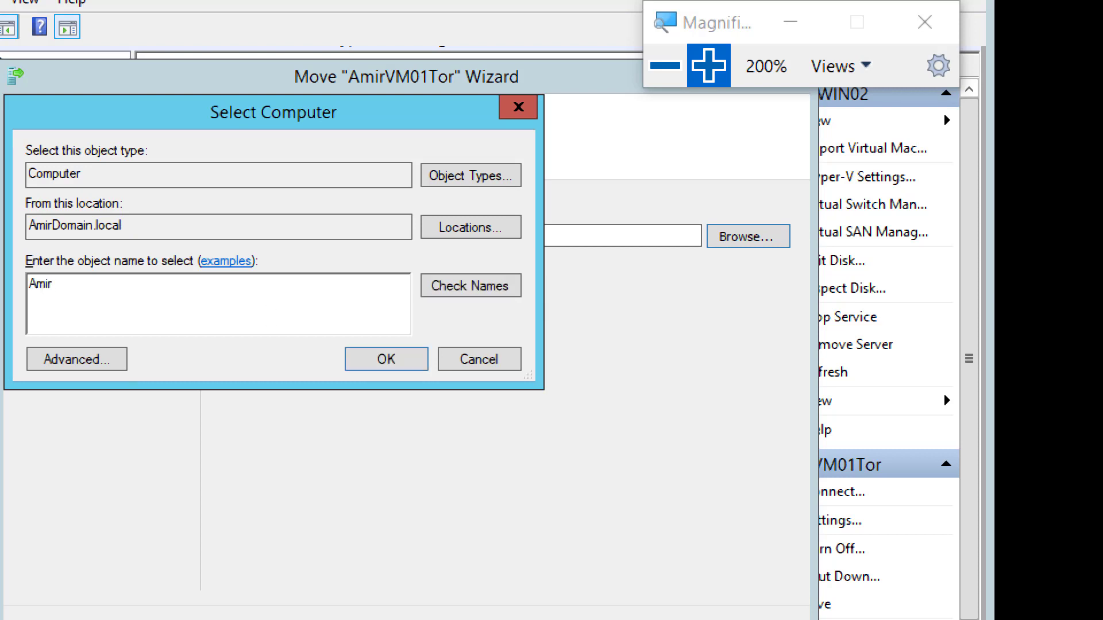
left_click(469, 287)
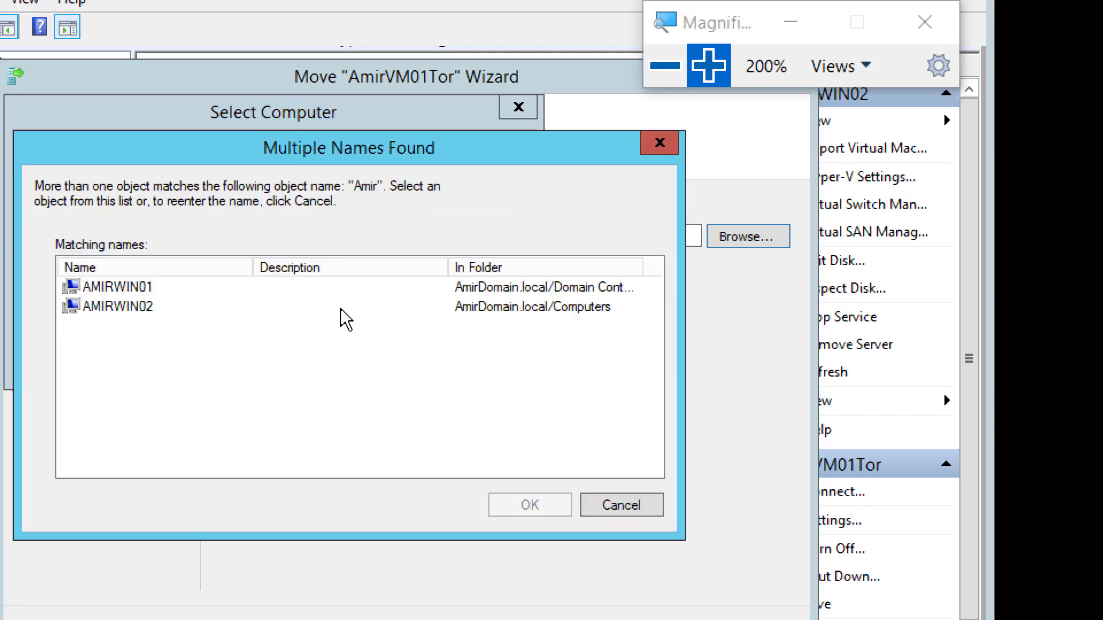
double_click(130, 292)
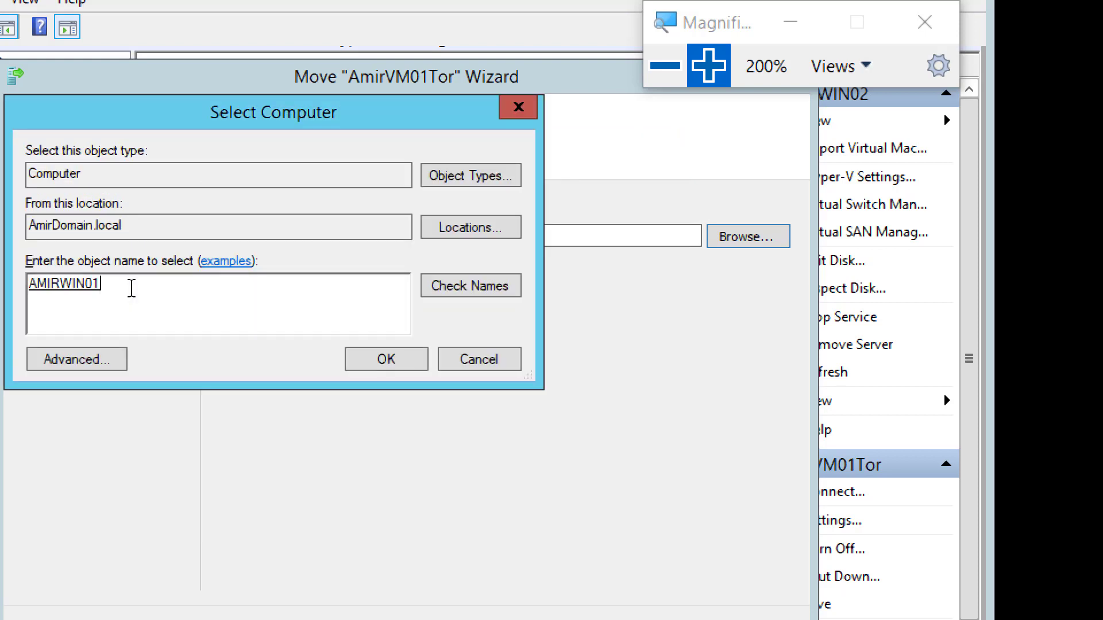
left_click(380, 358)
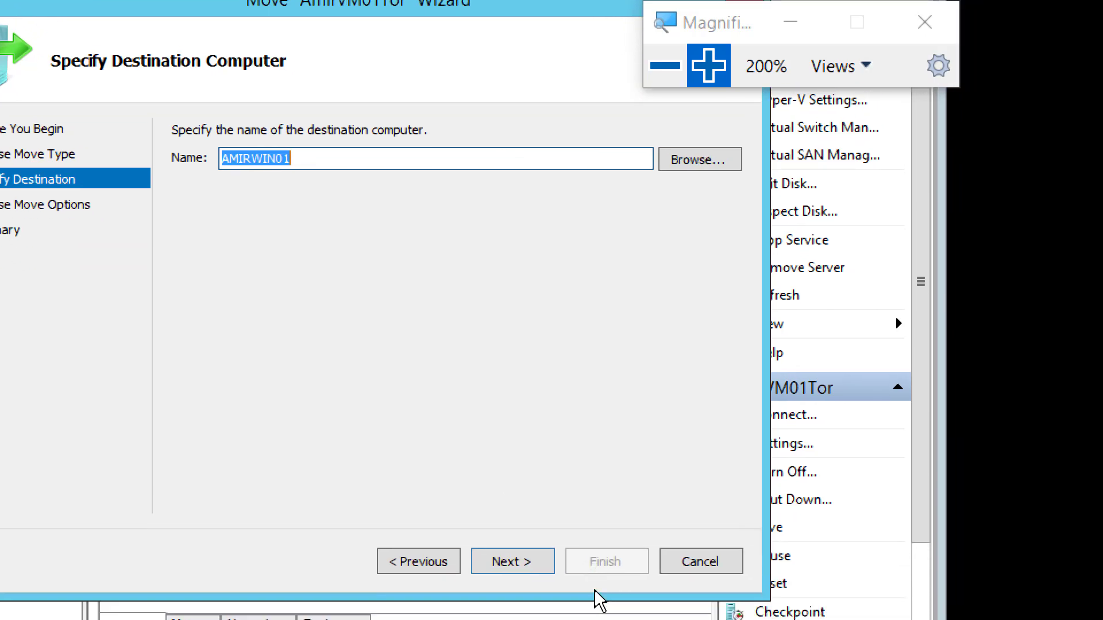
Step: Keep all virtual machine data in a single location and continue to the folder step
left_click(529, 560)
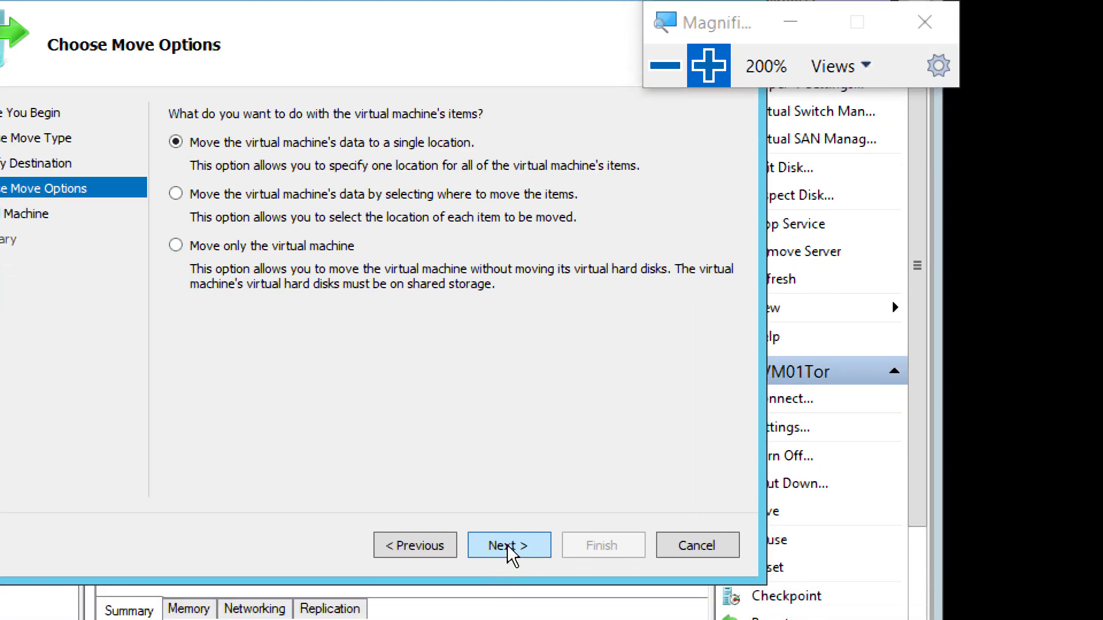
left_click(508, 550)
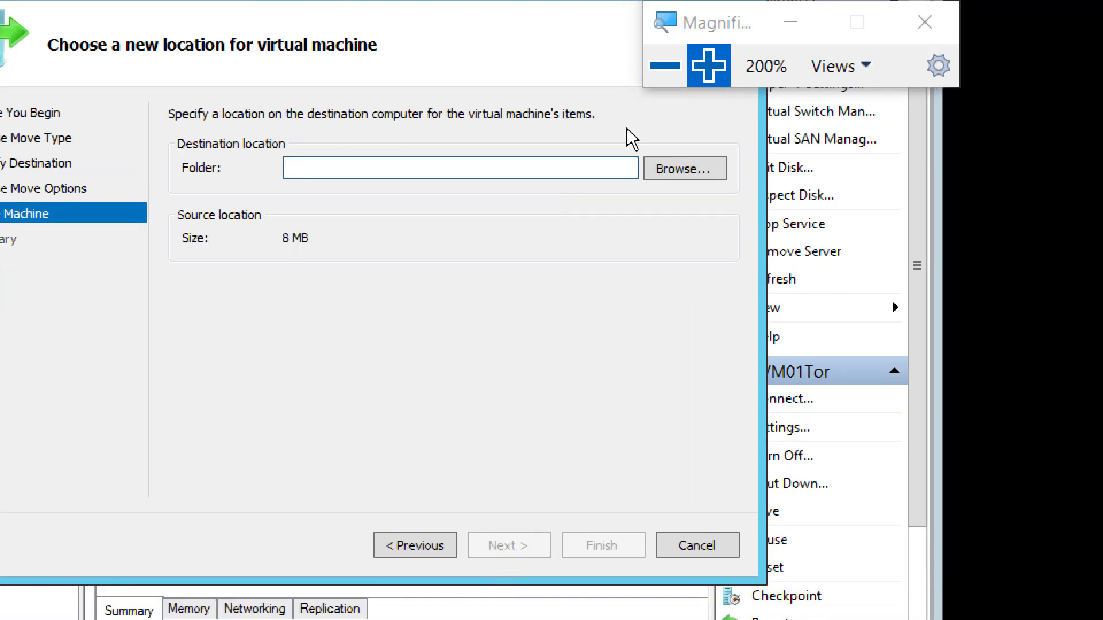
left_click(665, 67)
left_click(663, 67)
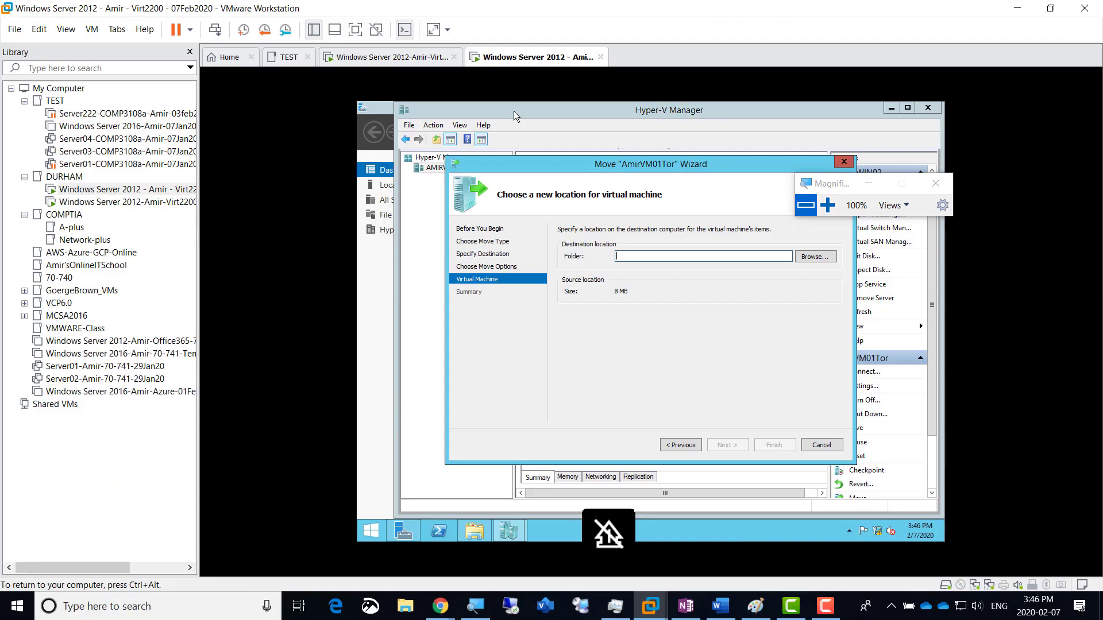
Step: On AMIRWIN01, create a folder named MigratedVM on Local Disk (C:)
left_click(370, 58)
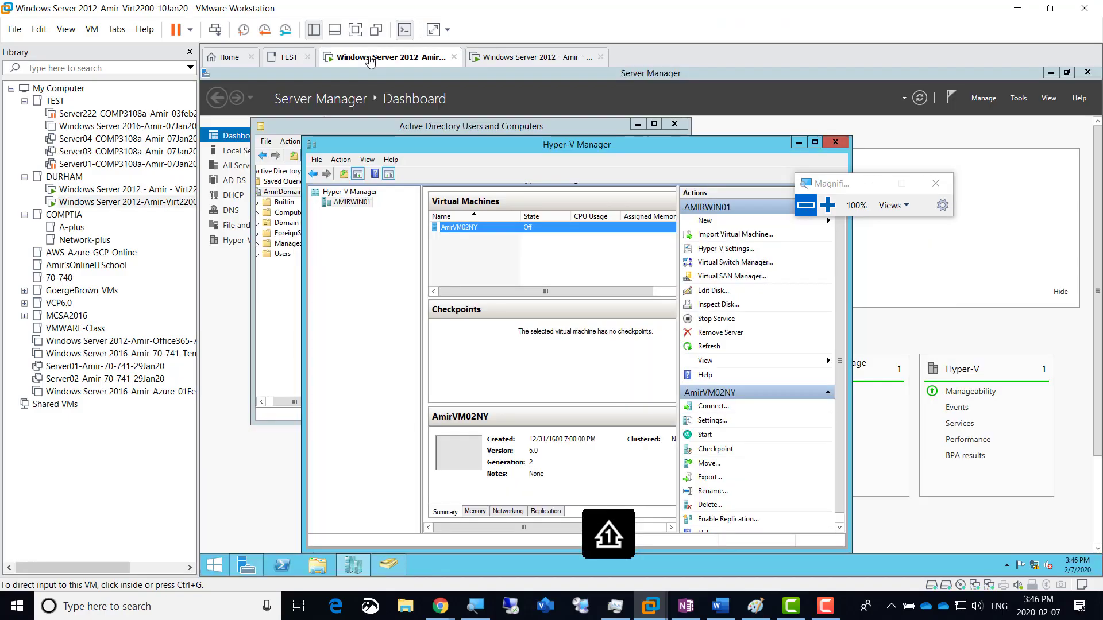
left_click(317, 568)
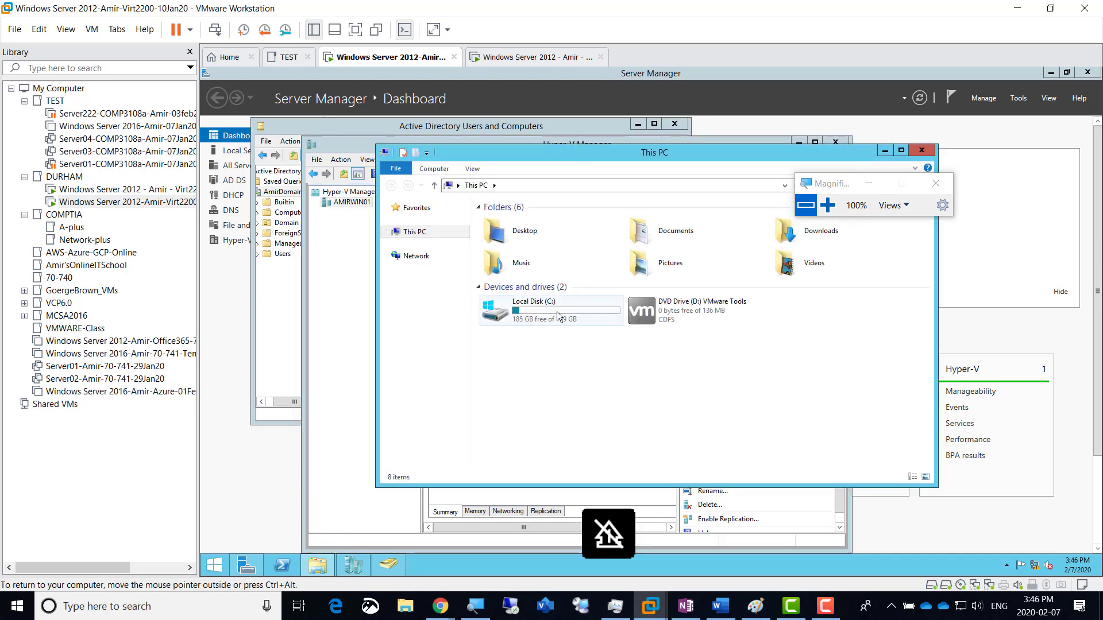
double_click(556, 311)
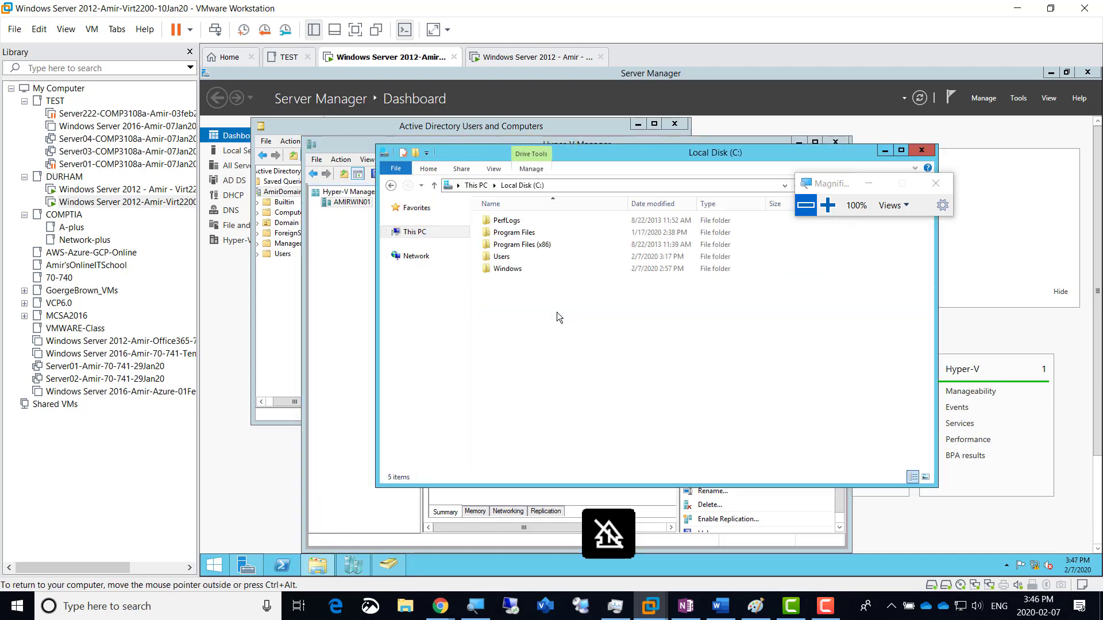
left_click(829, 206)
right_click(504, 297)
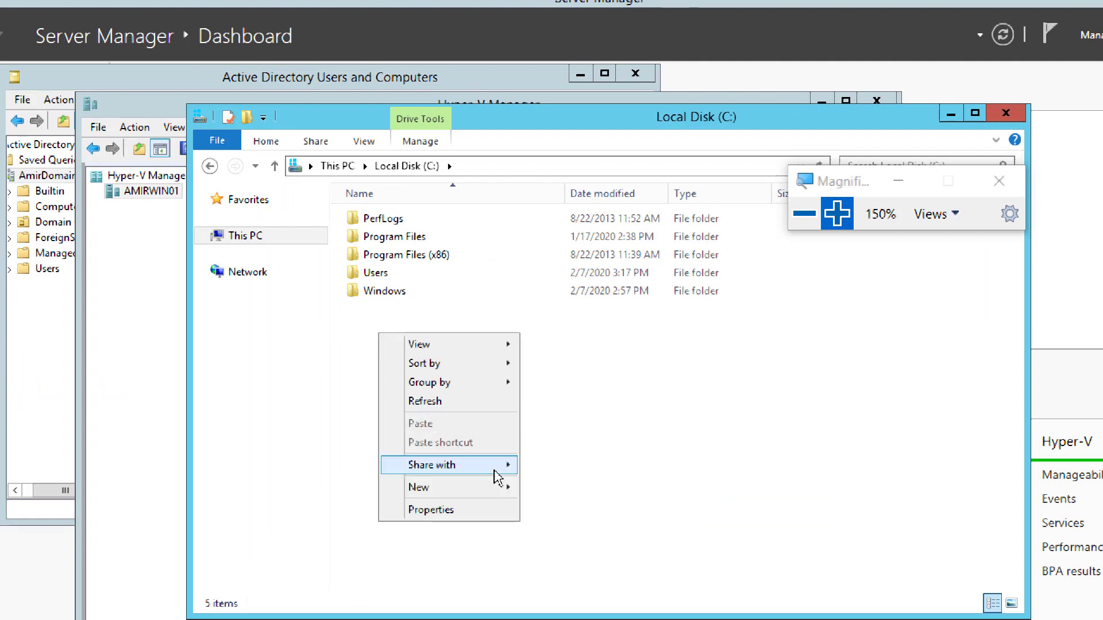
mouse_move(508, 488)
left_click(564, 485)
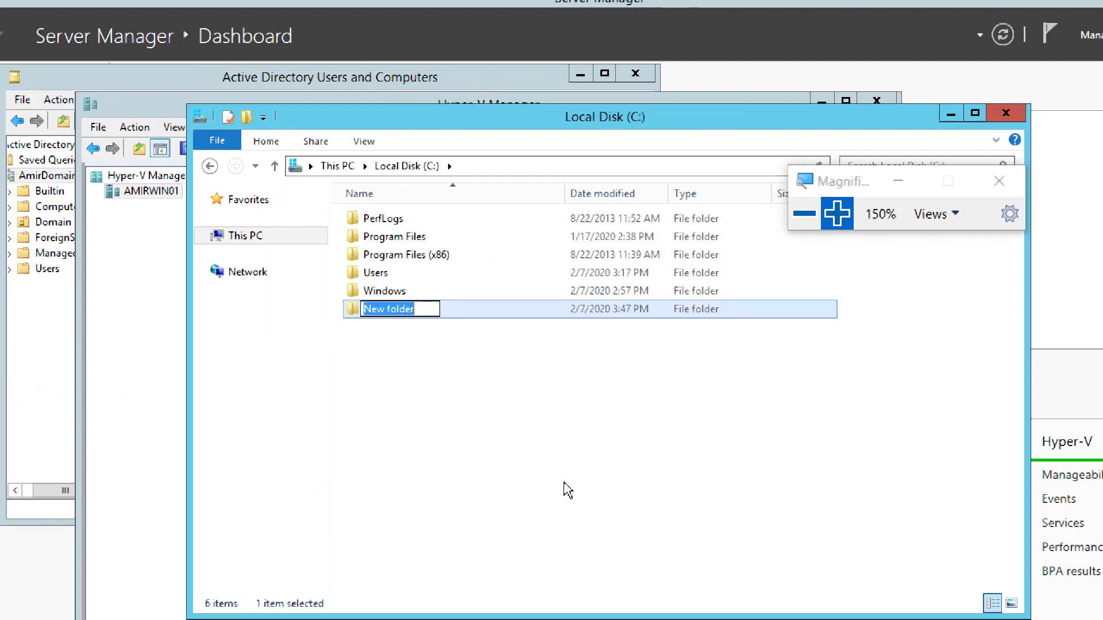
type("M")
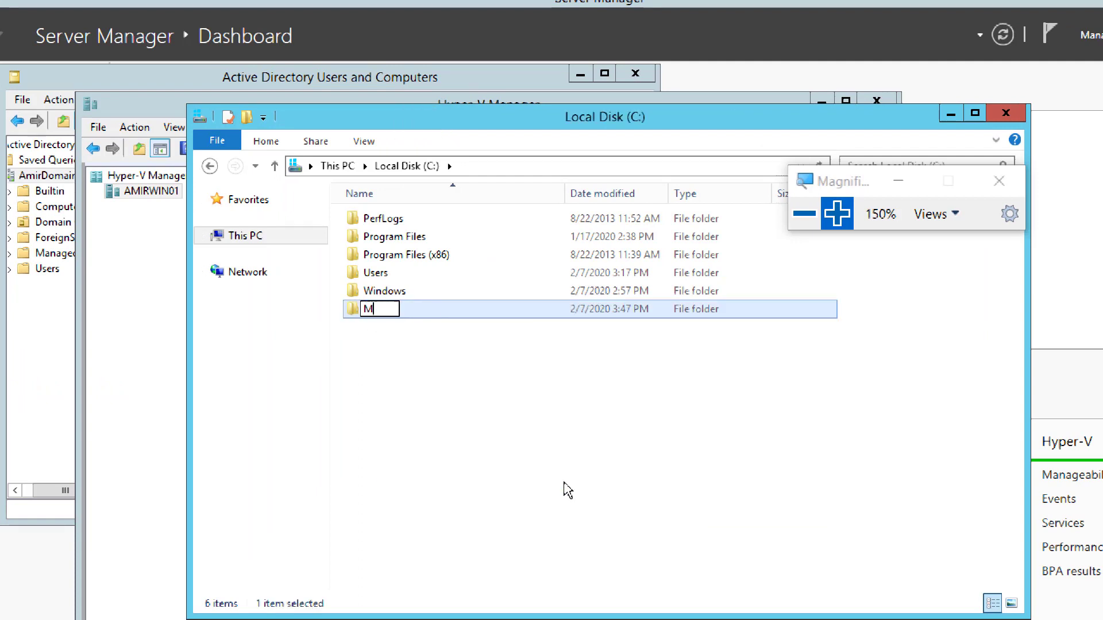
type("igratedVM")
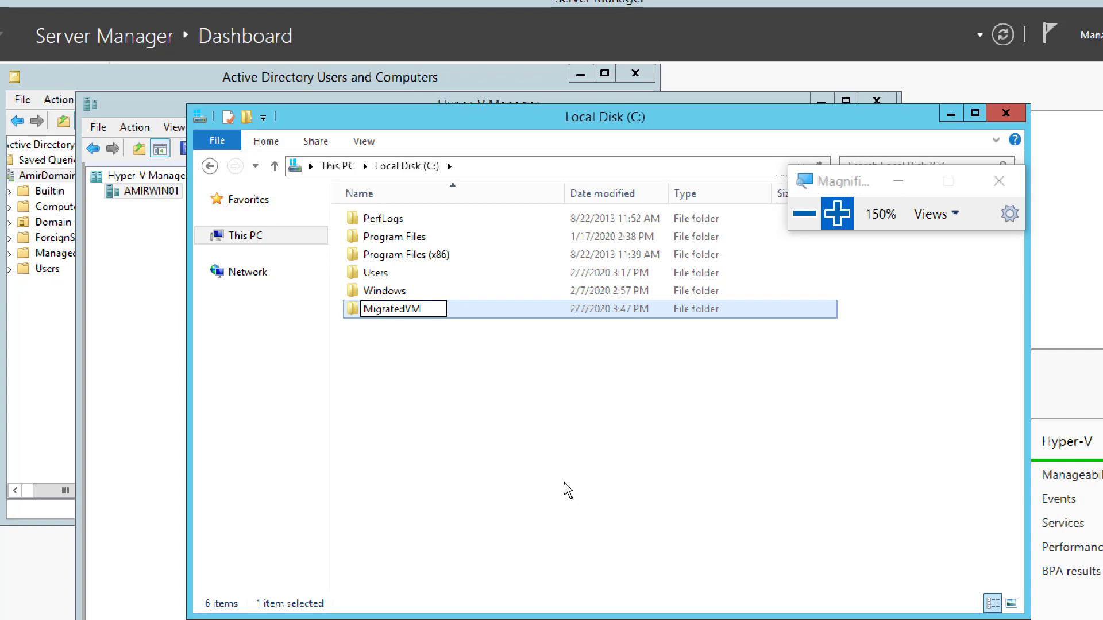
left_click(568, 490)
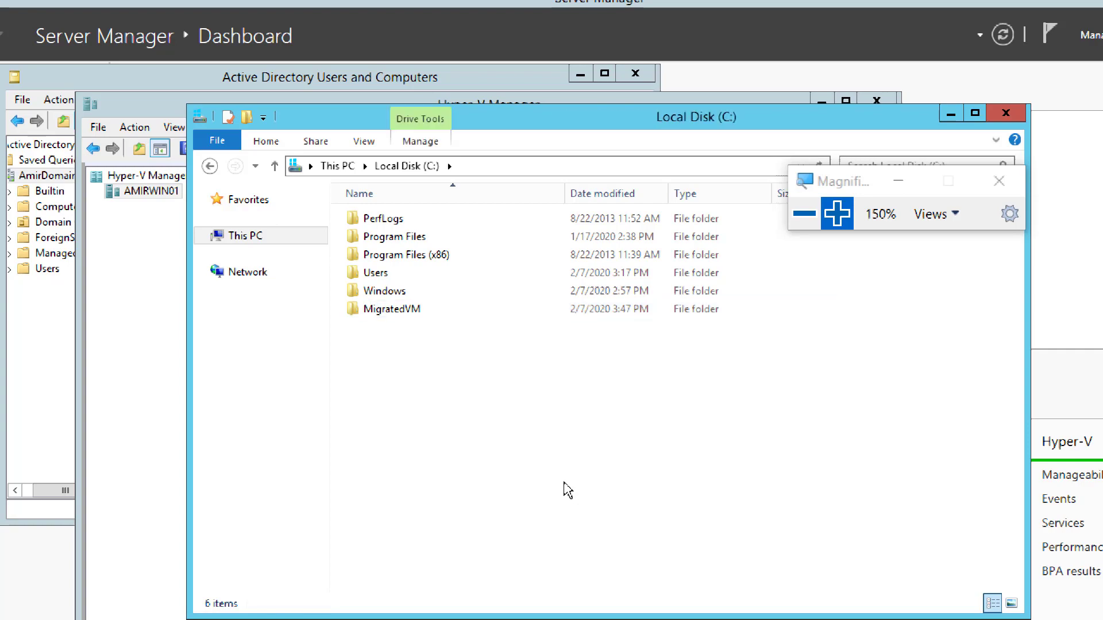
Step: Restore normal zoom and go back to the server running the move wizard
left_click(805, 214)
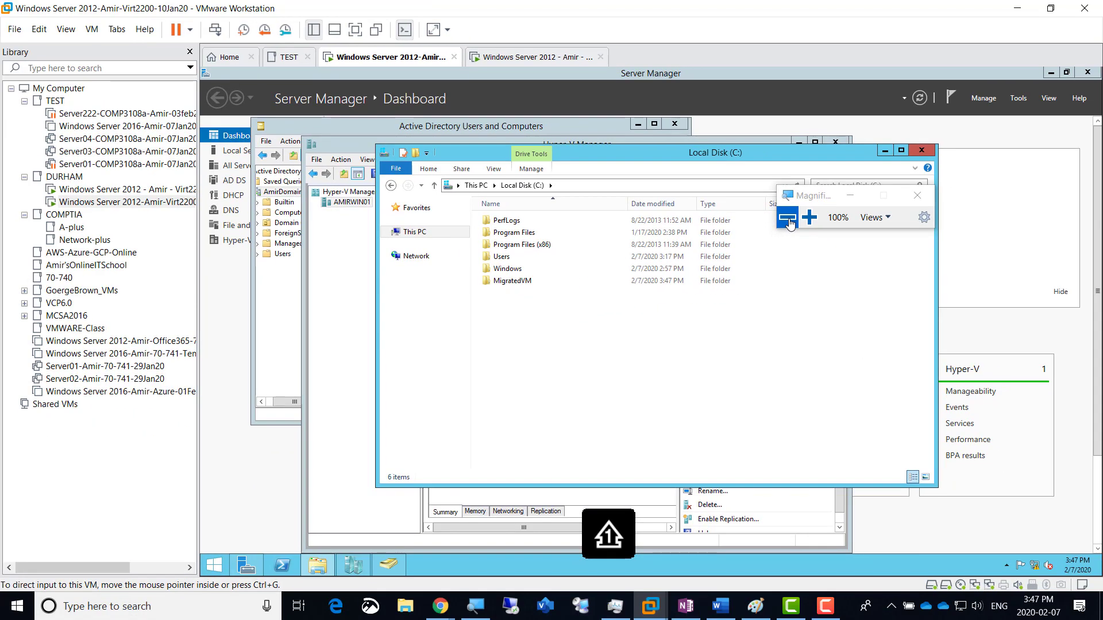
left_click(809, 217)
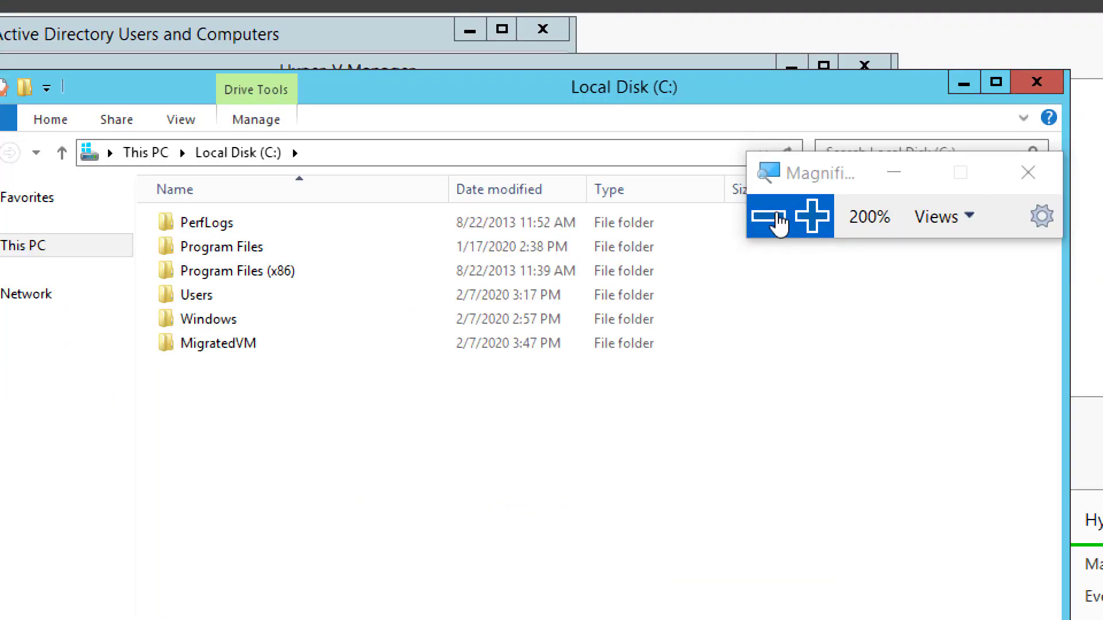
left_click(780, 221)
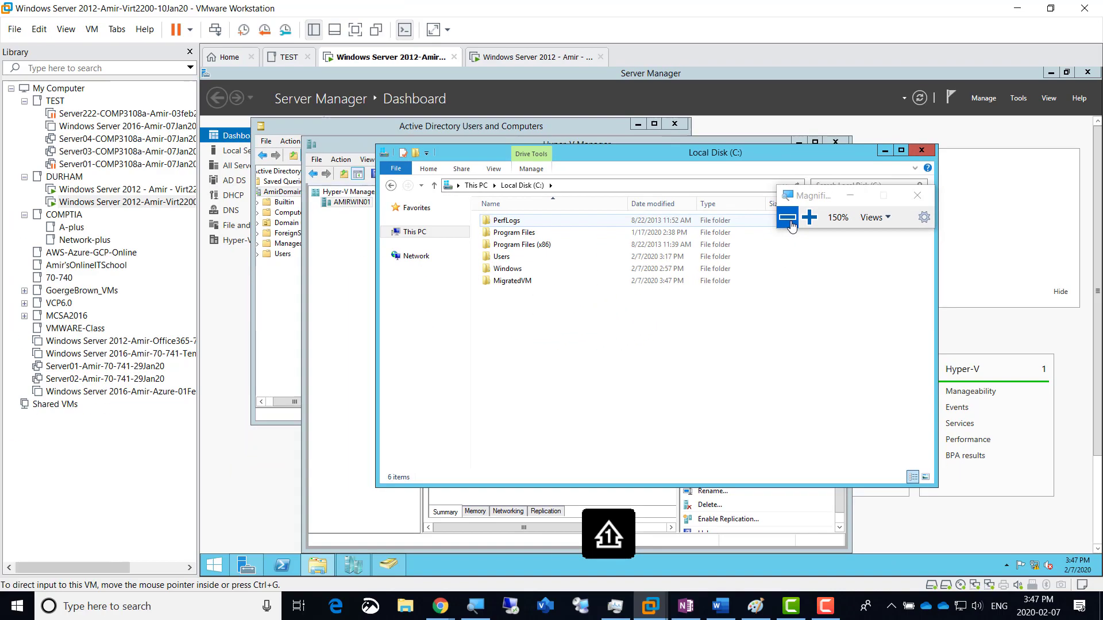
left_click(791, 224)
left_click(520, 60)
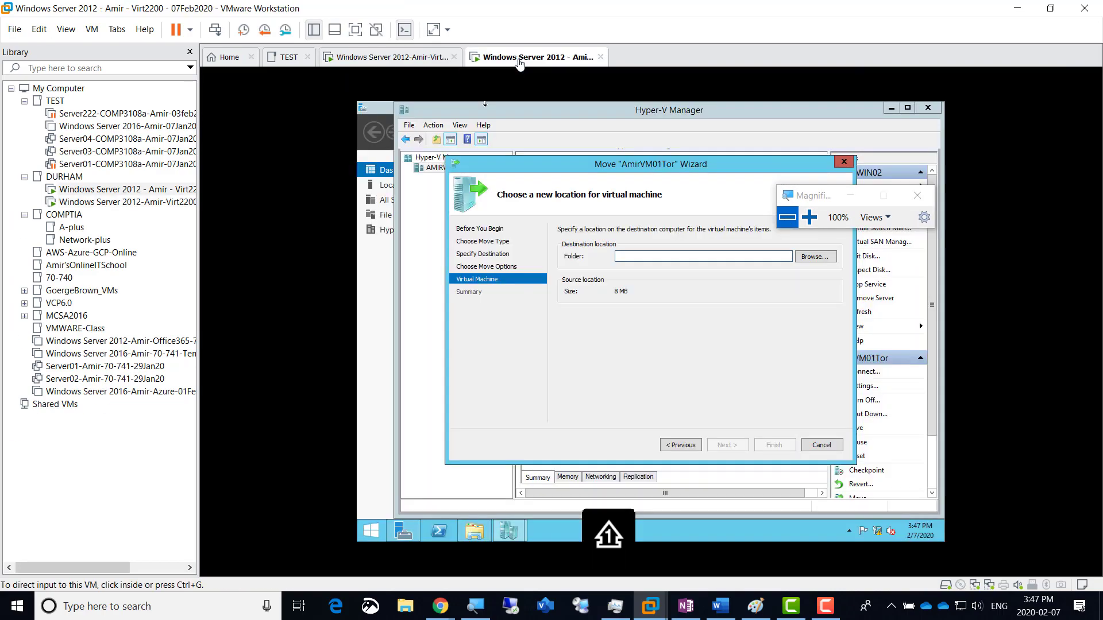
Step: Choose C:\MigratedVM as the destination folder on AMIRWIN01 and advance to the move summary
left_click(810, 217)
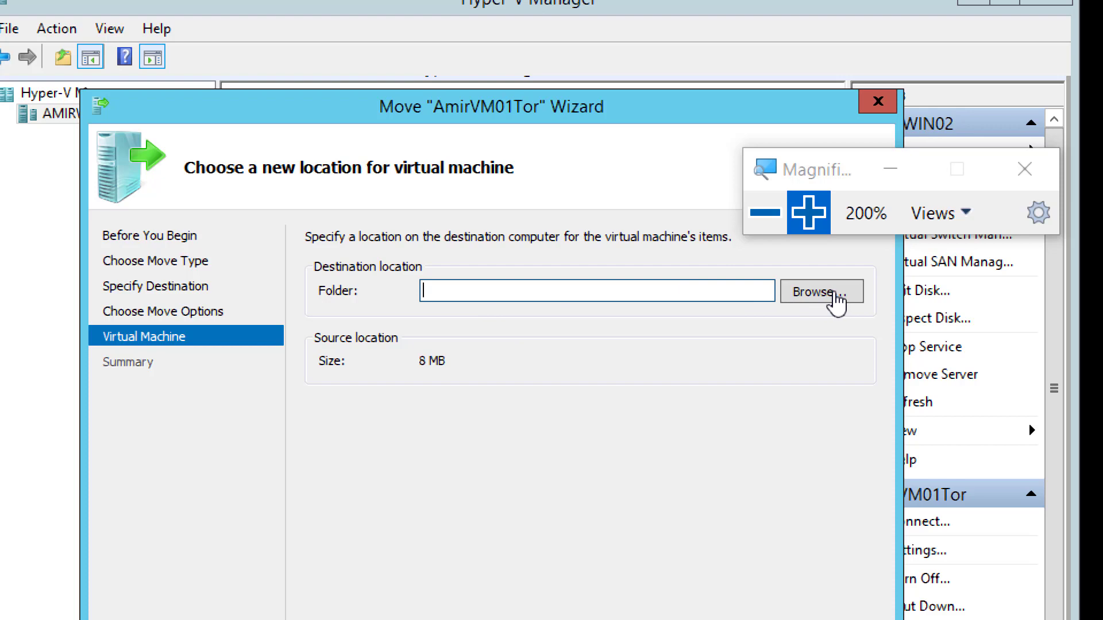
left_click(834, 295)
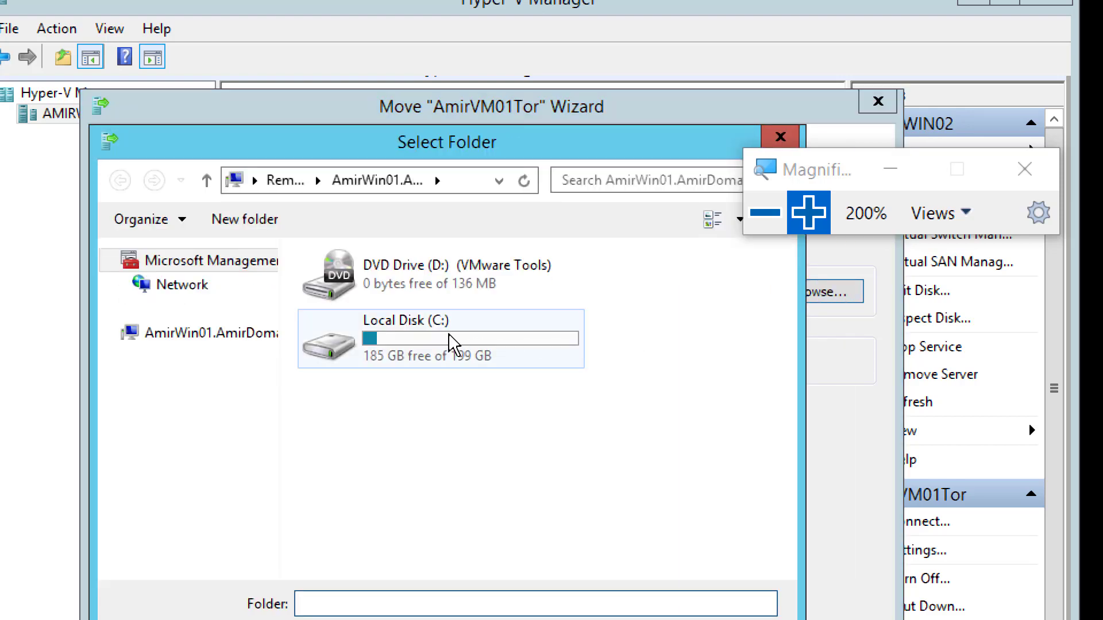
double_click(429, 345)
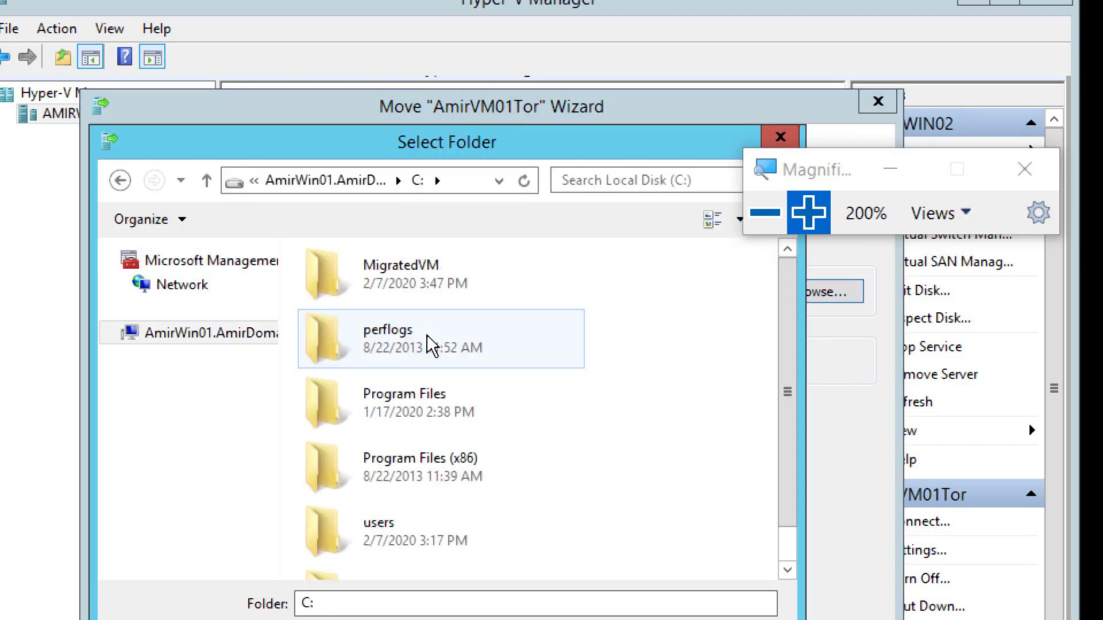
left_click(428, 279)
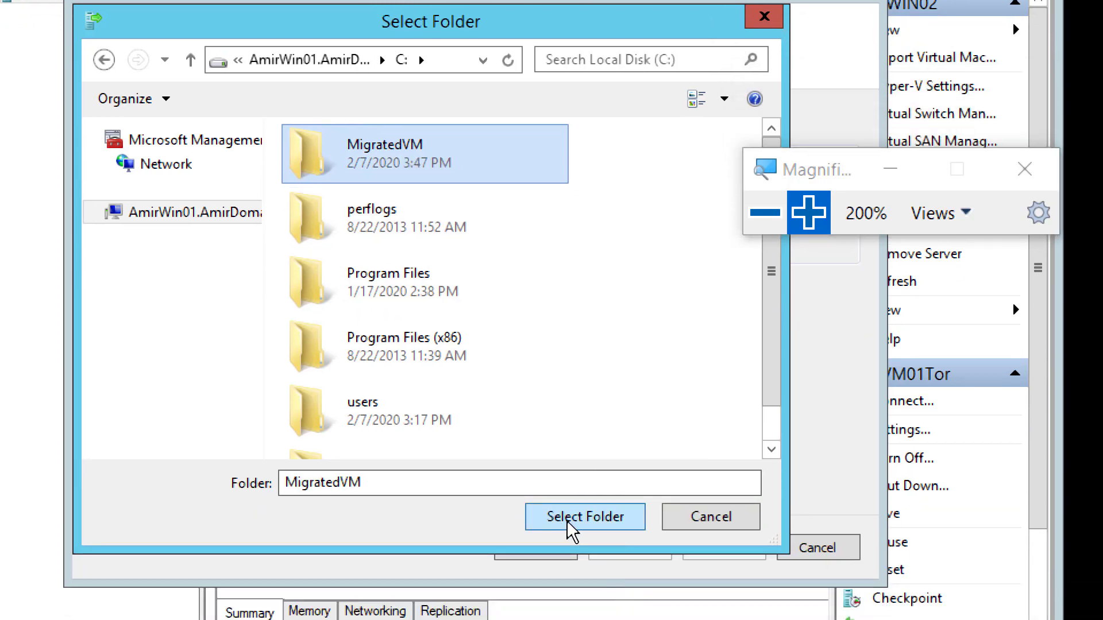
left_click(570, 522)
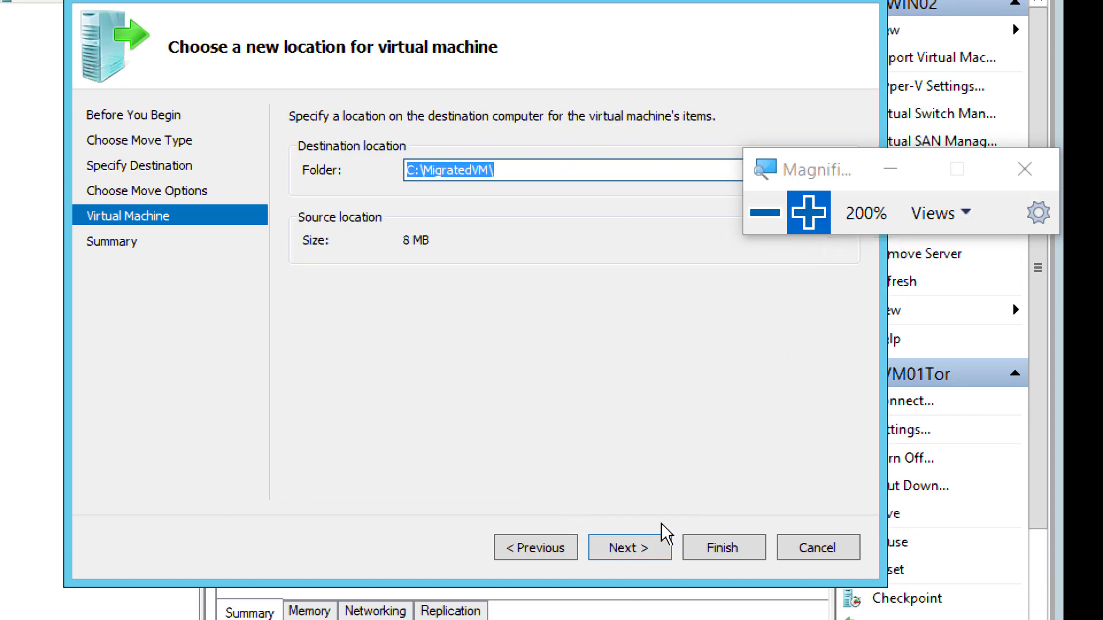
left_click(628, 549)
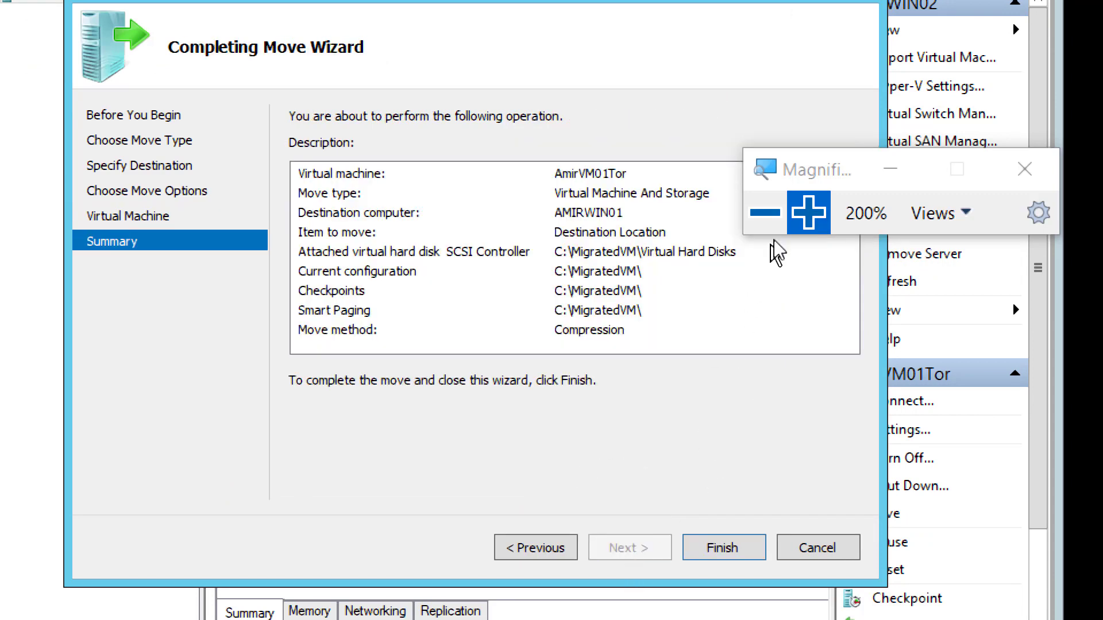
Step: Reposition the magnifier, zoom back to full size, and bring up the OneNote lab notes
left_click_drag(811, 178, 759, 57)
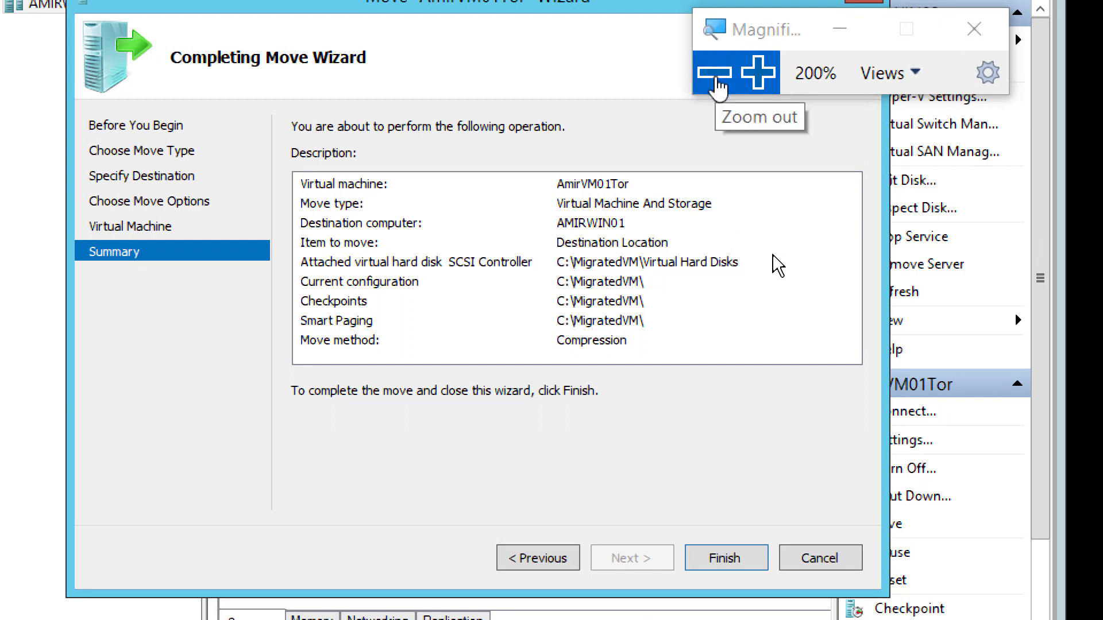
left_click(717, 79)
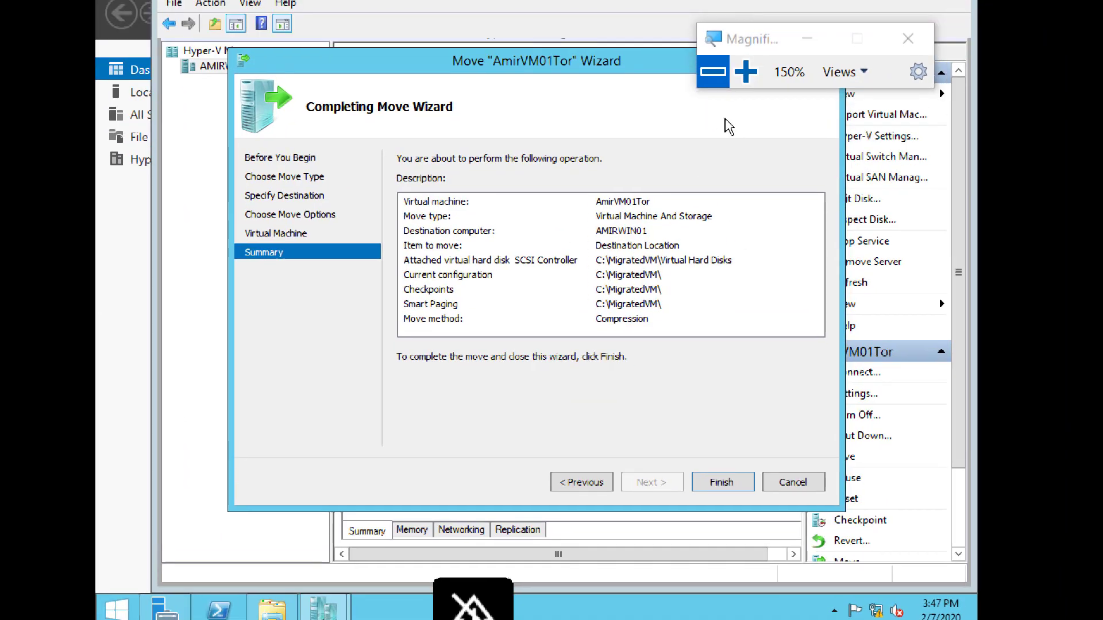
left_click(713, 72)
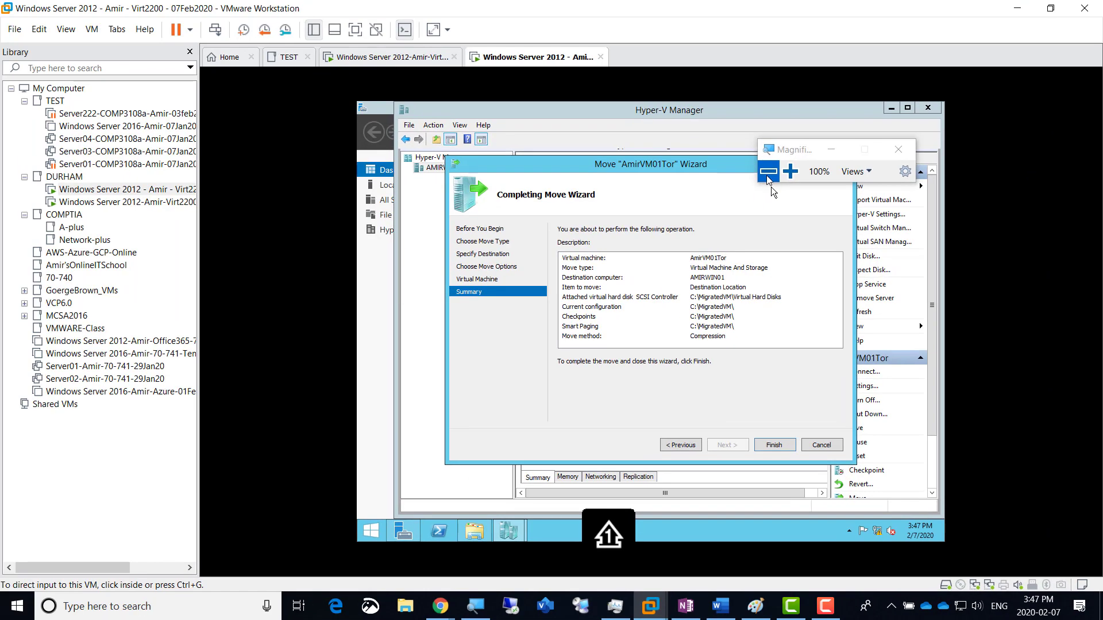
left_click(732, 555)
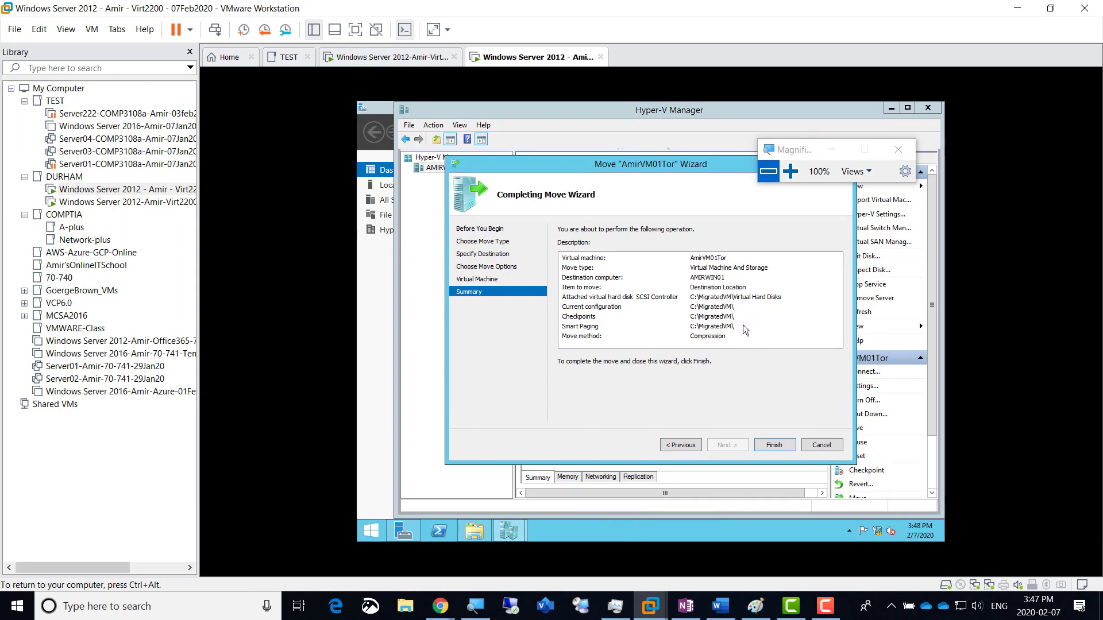
left_click(685, 607)
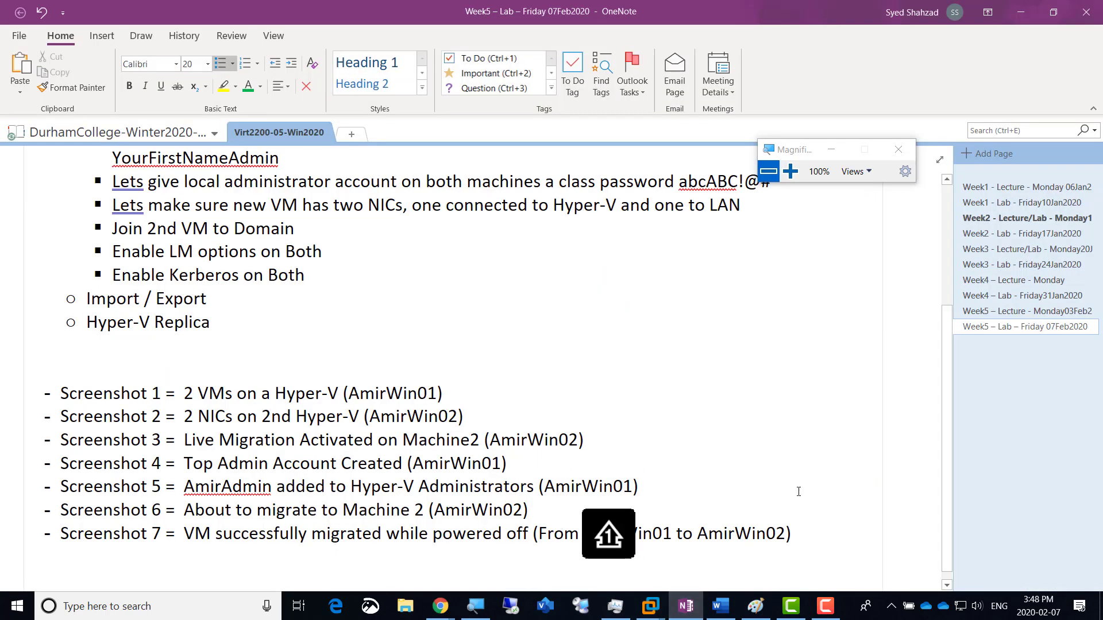
Step: Duplicate the Screenshot 7 line as Screenshot 8 with the description 'About to liveMigrate a VM'
triple_click(798, 528)
key("ctrl+c")
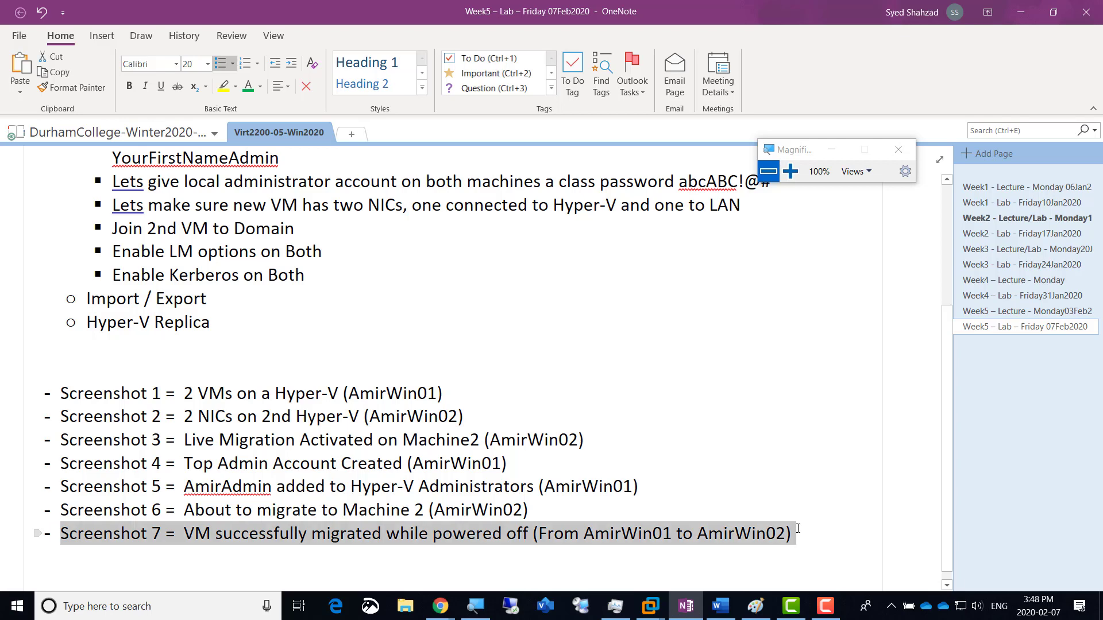
left_click(798, 528)
key("ctrl+v")
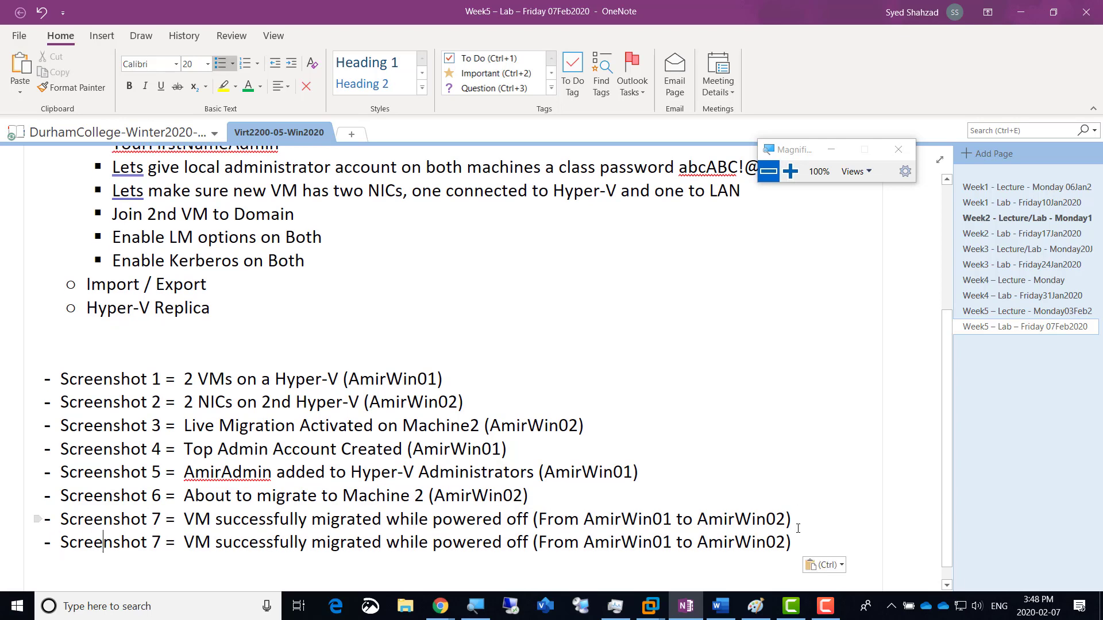
key("shift+Right")
type("8")
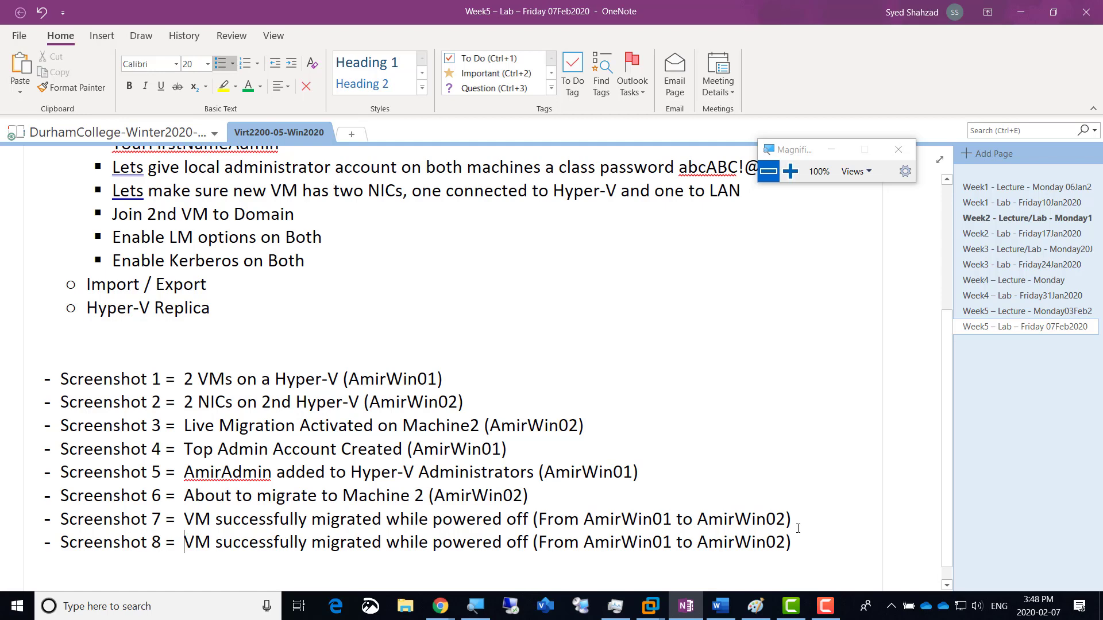
key("ctrl+shift+Right")
key("ctrl+shift+Right")
key("ctrl+shift+Right")
key("ctrl+shift+Right")
key("ctrl+shift+Right")
key("ctrl+shift+Right")
key("ctrl+shift+Right")
key("ctrl+shift+Right")
key("ctrl+shift+Right")
key("ctrl+shift+Right")
key("ctrl+shift+Left")
key("ctrl+shift+Left")
key("ctrl+shift+Left")
key("ctrl+shift+Left")
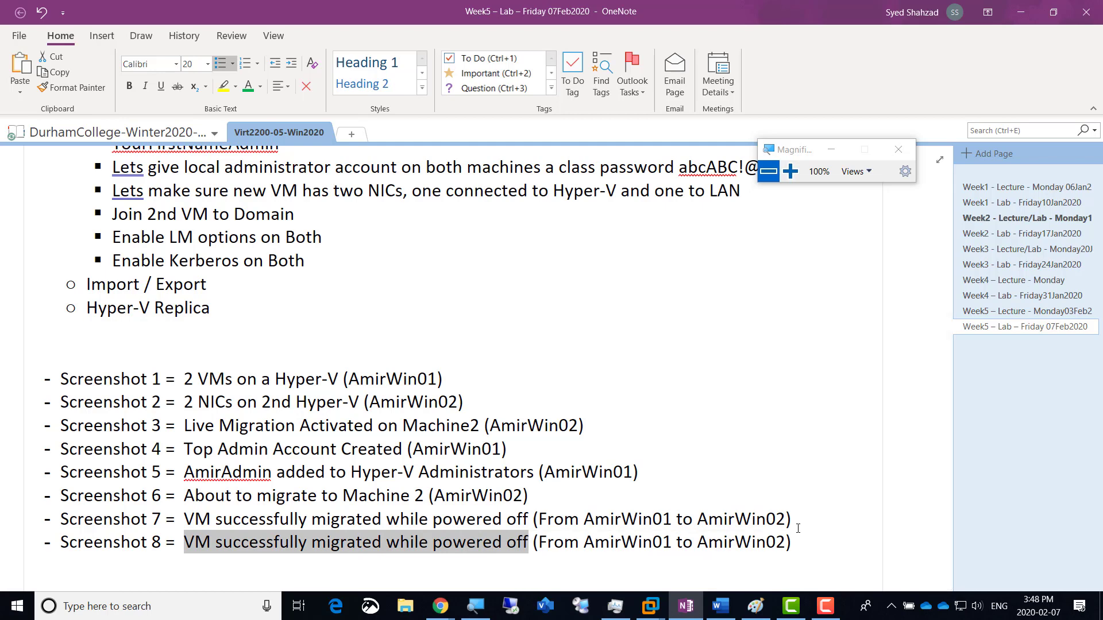
type("About to ")
type("liveMigrat")
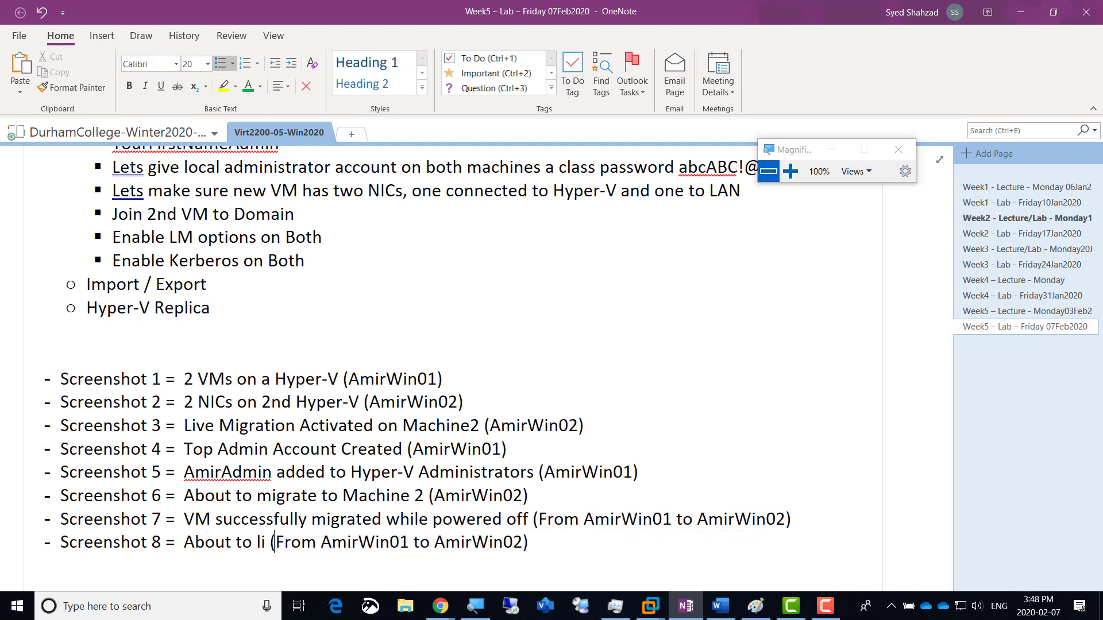
type("e a ")
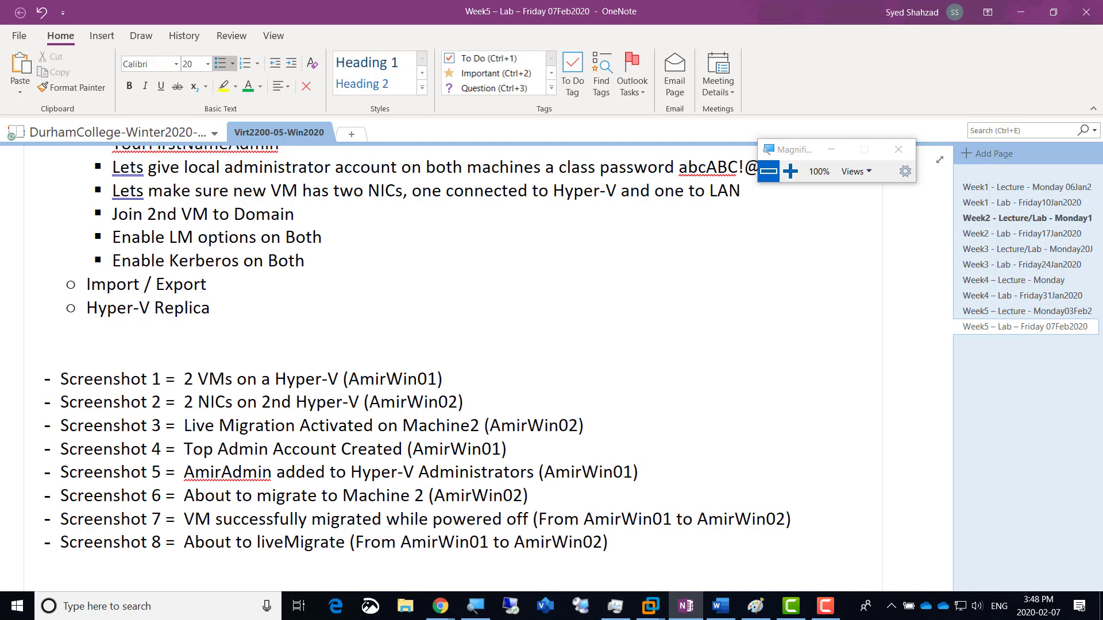
type("VM")
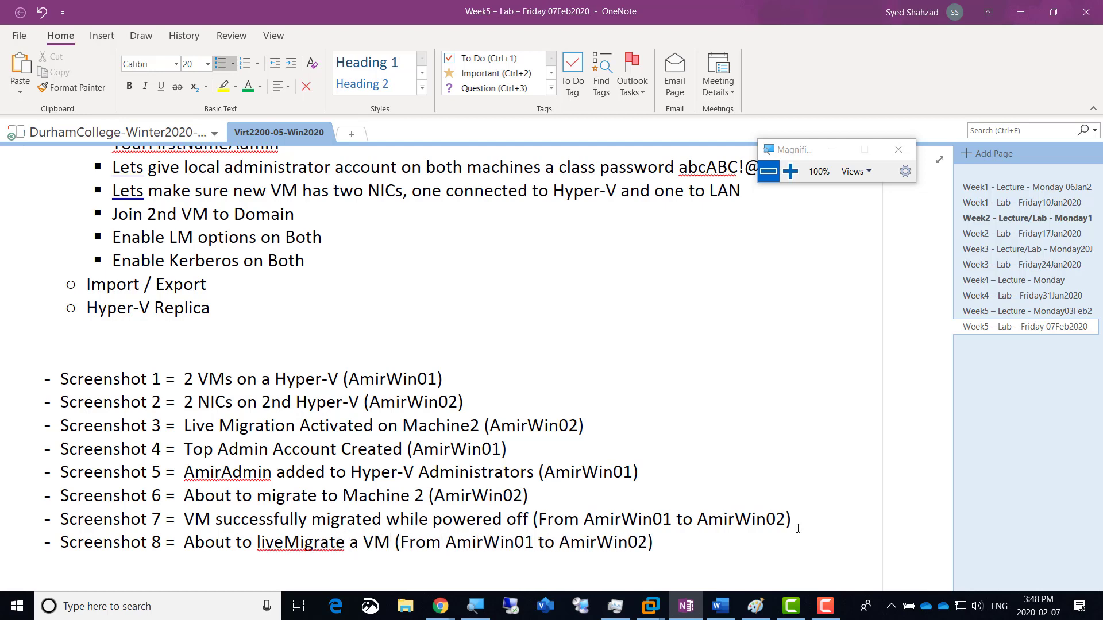
Step: Swap the host names to read 'From AmirWin02 to AmirWin01', then minimize OneNote
left_click_drag(535, 542, 525, 542)
type("2")
key("shift+Left")
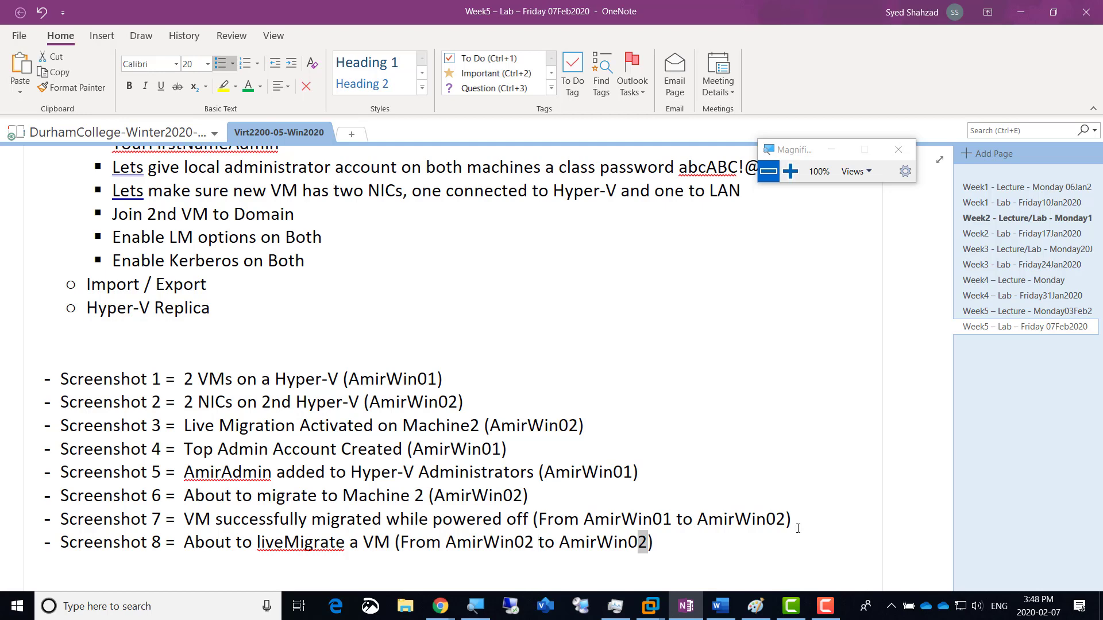
type("1")
left_click(1015, 11)
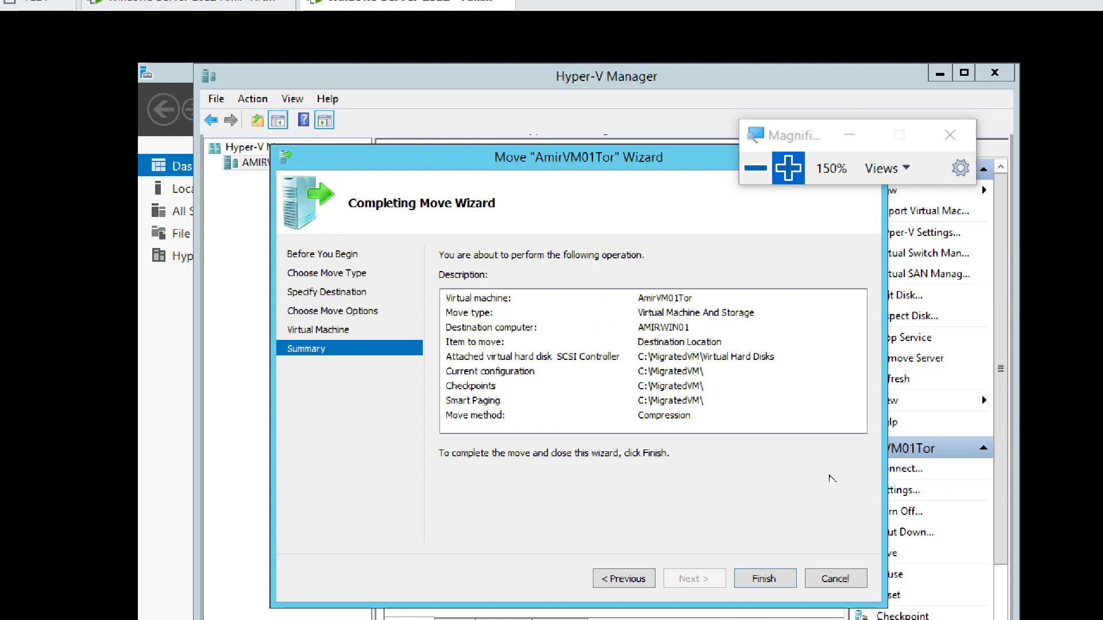
Step: Map both network adapters and the checkpoint's connection to Amir External Virtual Switch 1
left_click(762, 580)
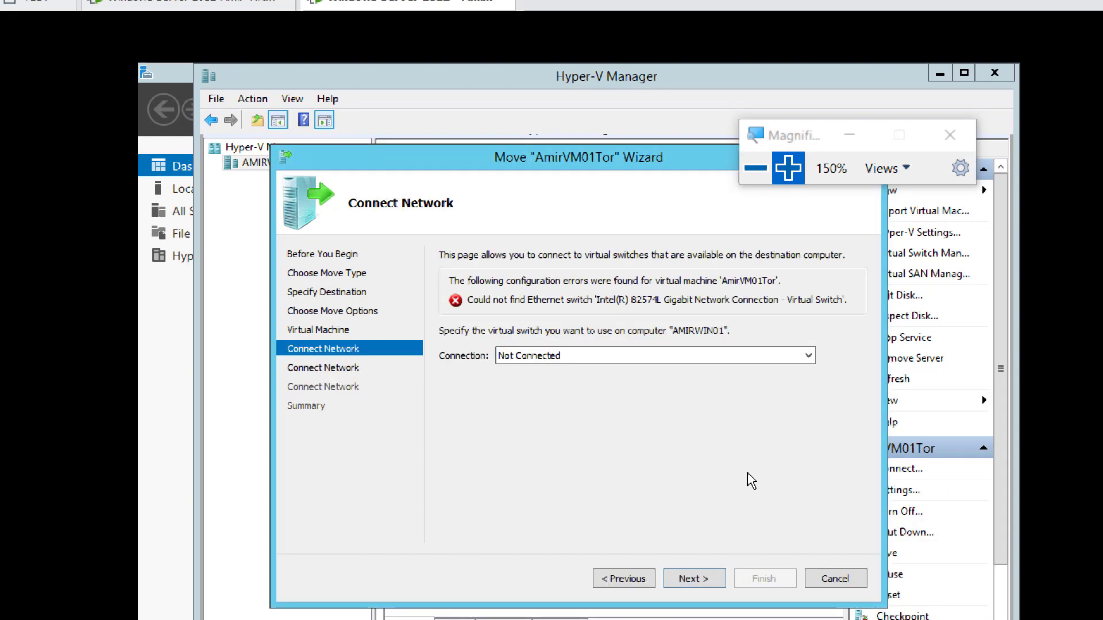
left_click(626, 365)
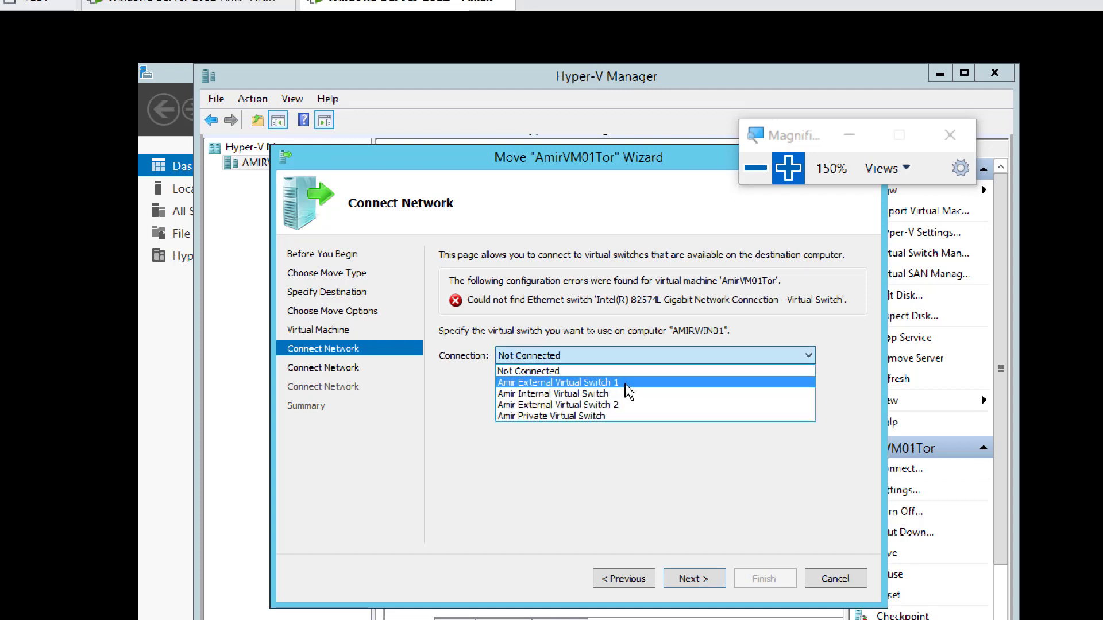
left_click(625, 383)
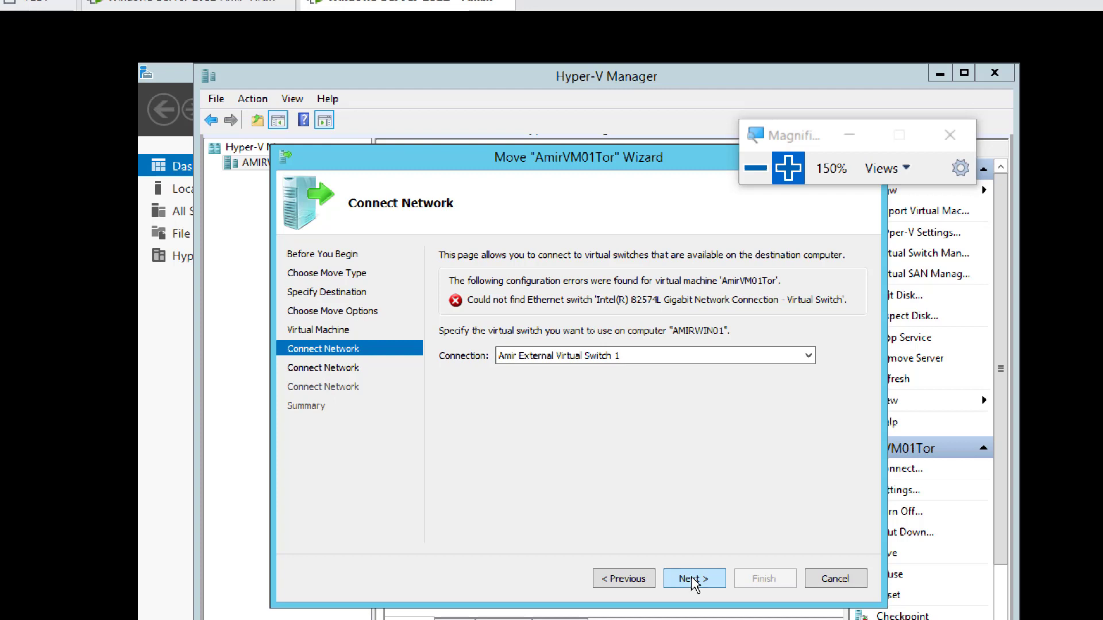
left_click(693, 581)
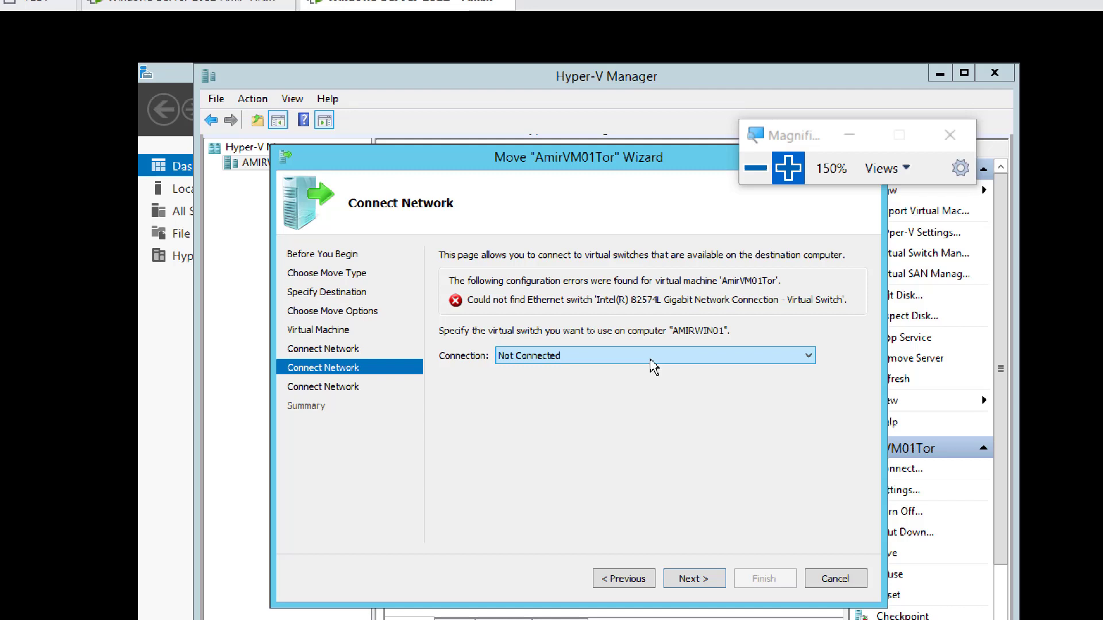
left_click(653, 366)
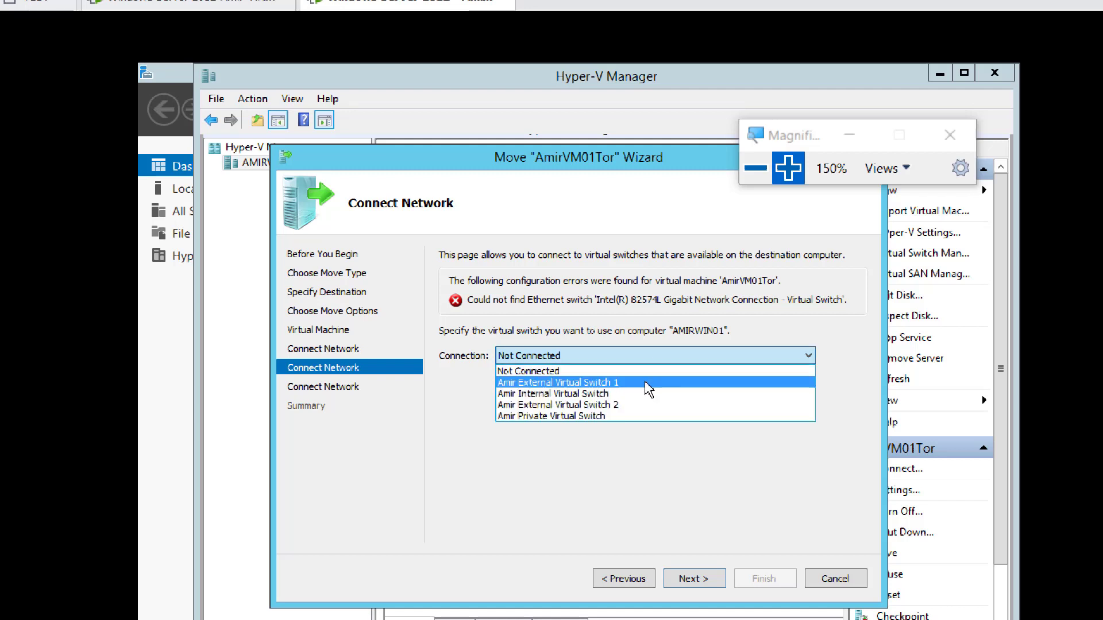
left_click(648, 384)
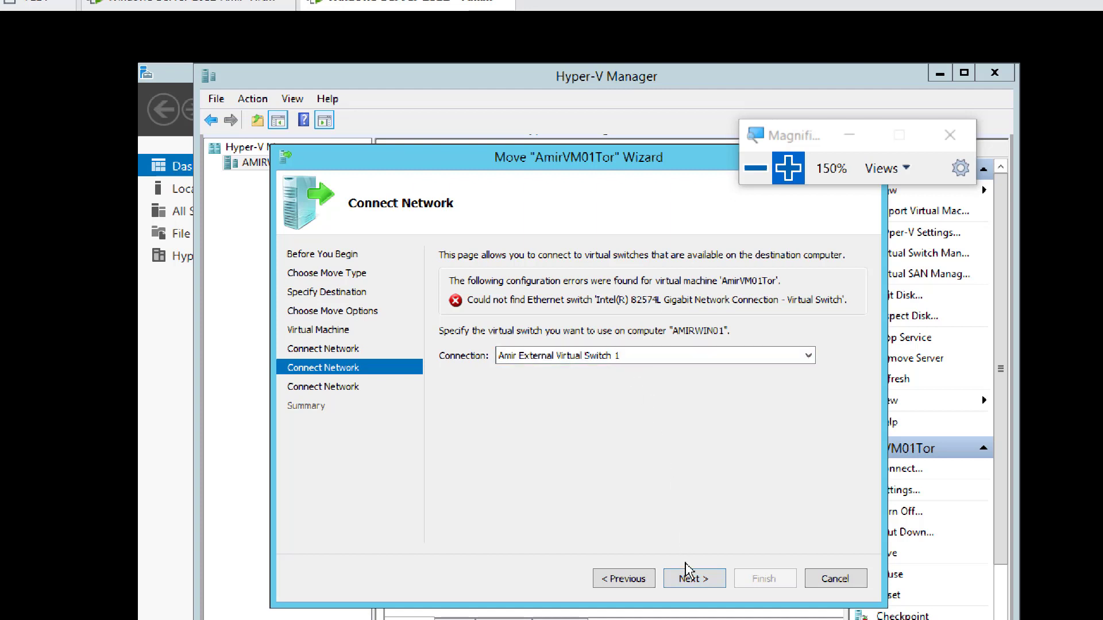
left_click(690, 579)
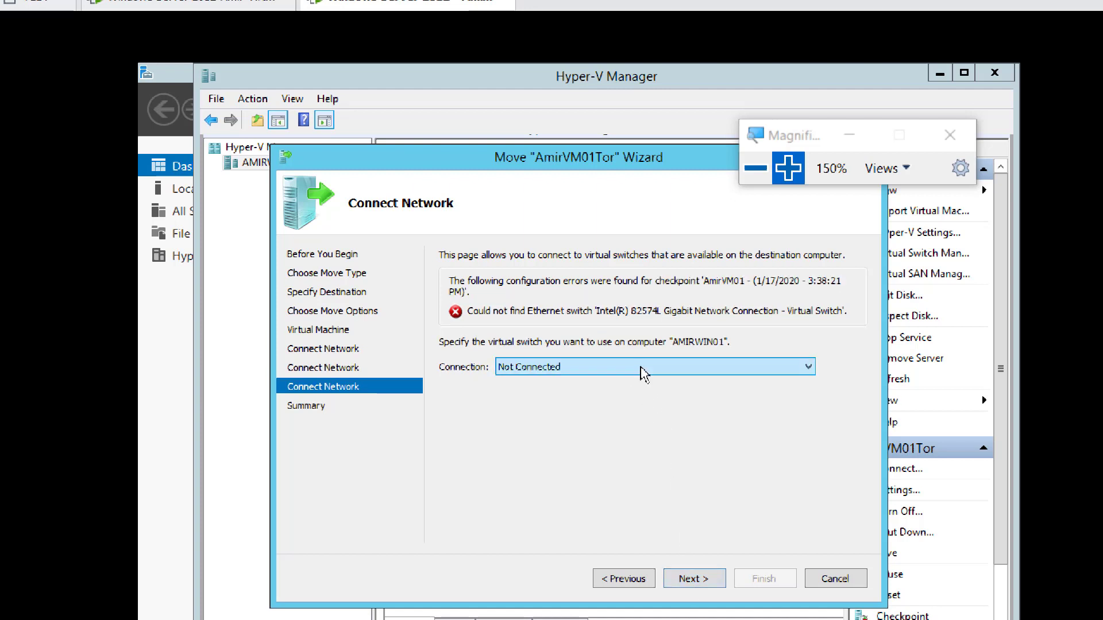
left_click(641, 371)
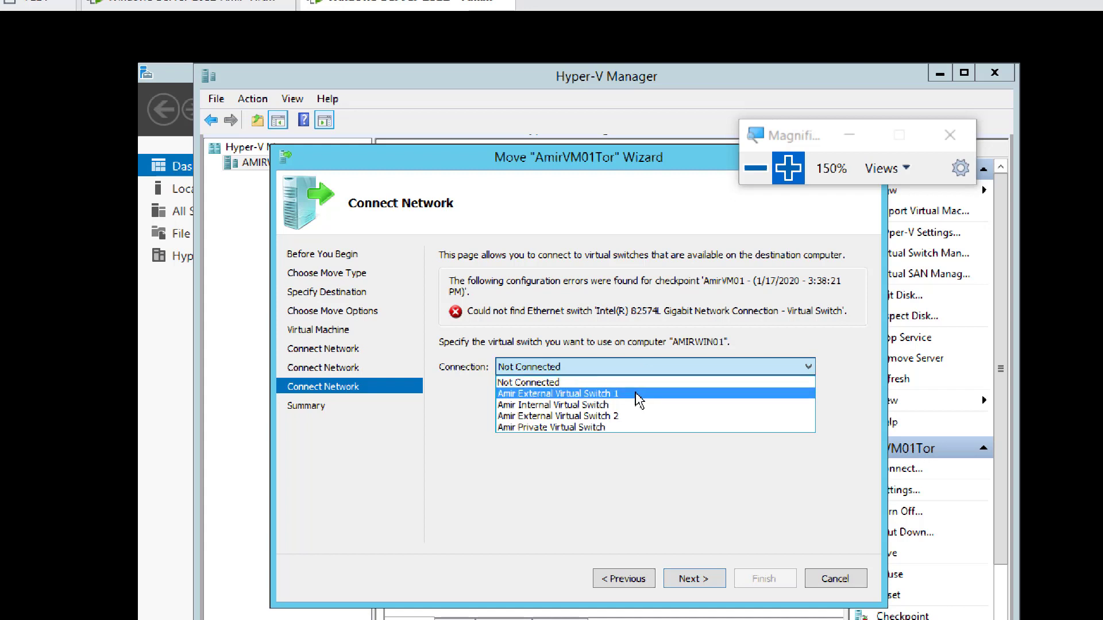
left_click(636, 393)
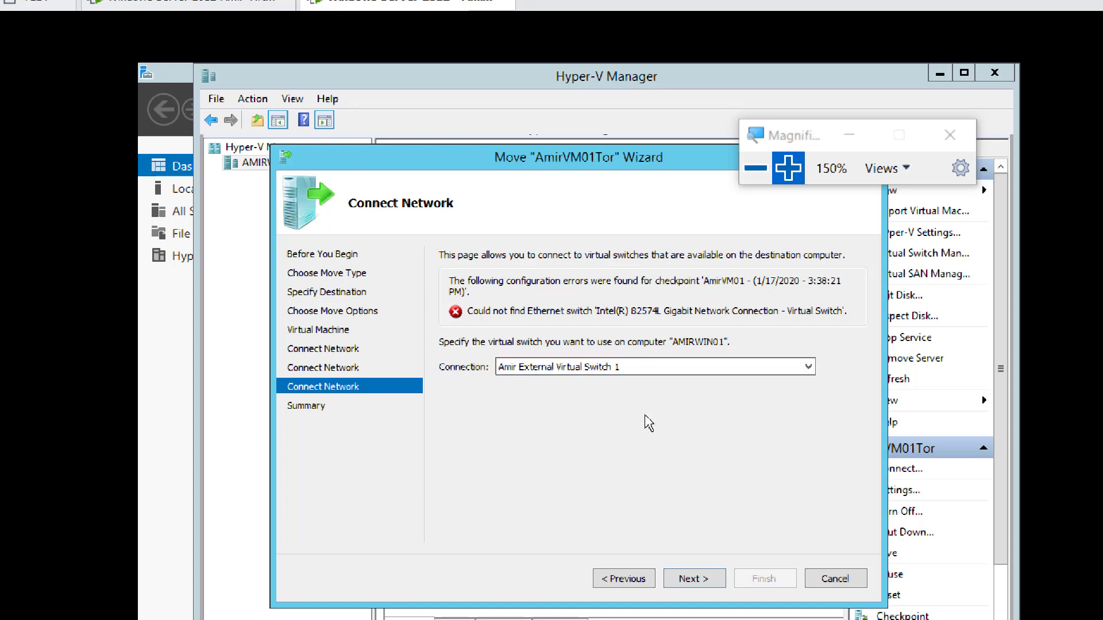
left_click(695, 580)
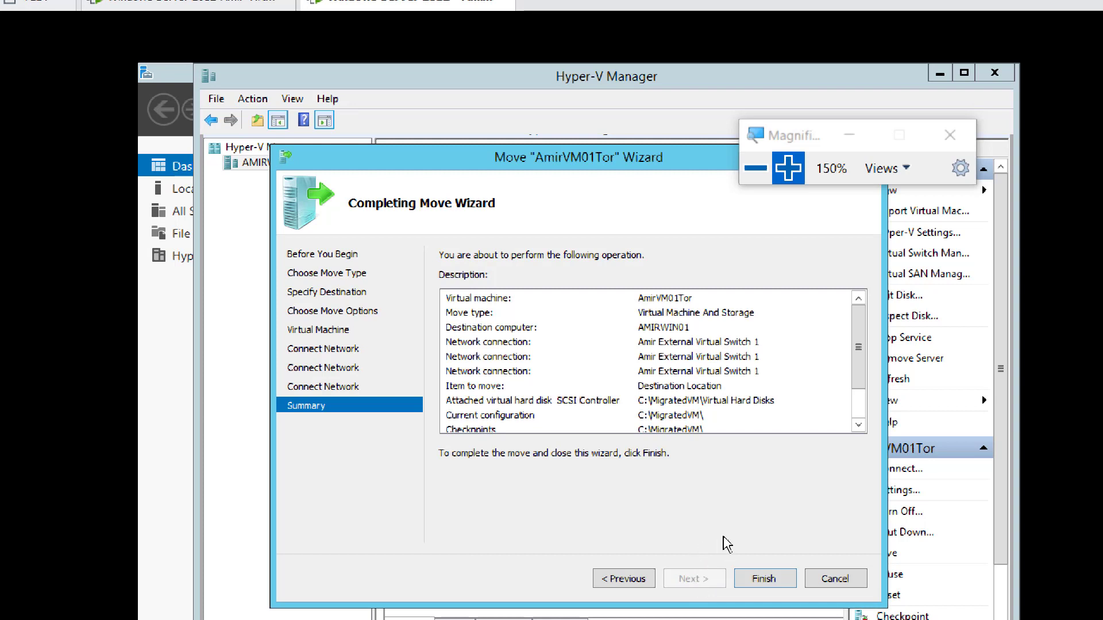
Step: Finish the move, then check AMIRWIN01's Hyper-V Manager showing AmirVM01Tor Running
left_click(768, 586)
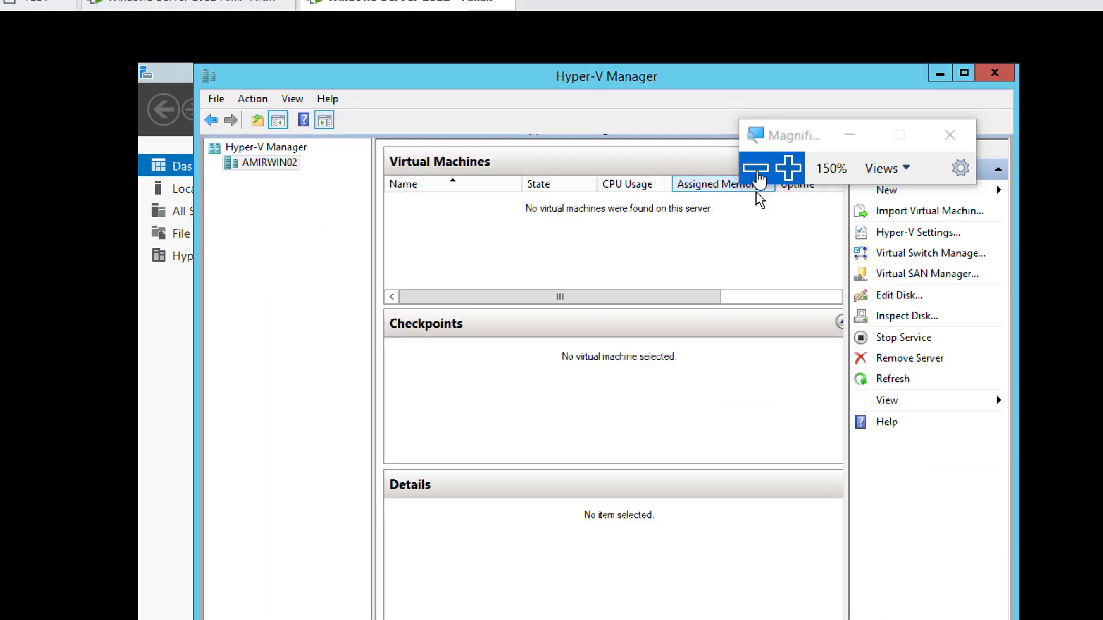
left_click(756, 169)
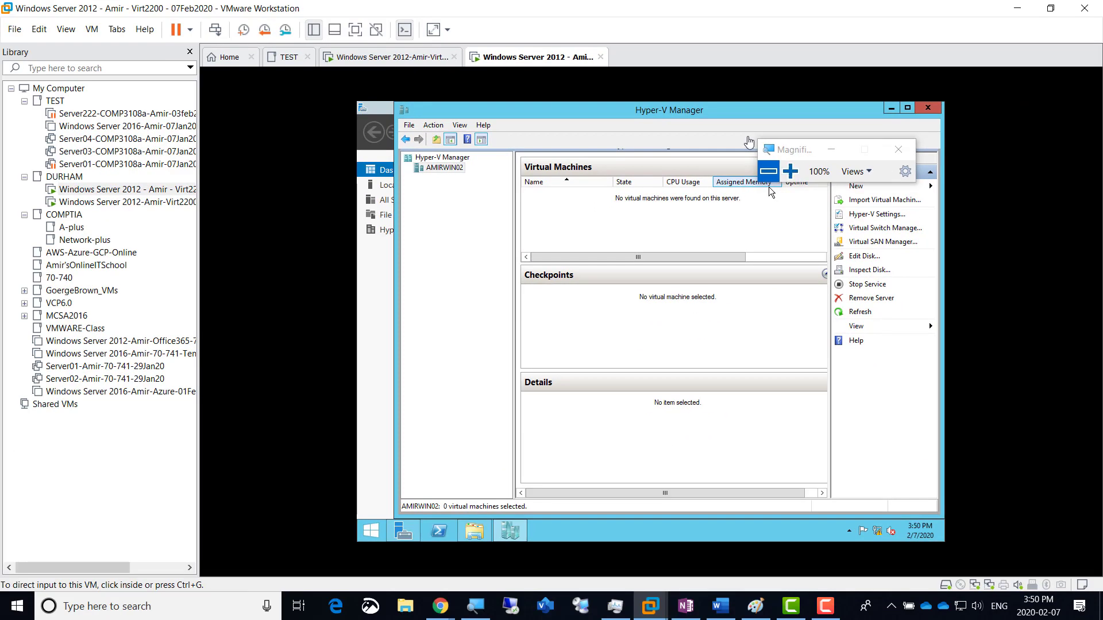
left_click(392, 61)
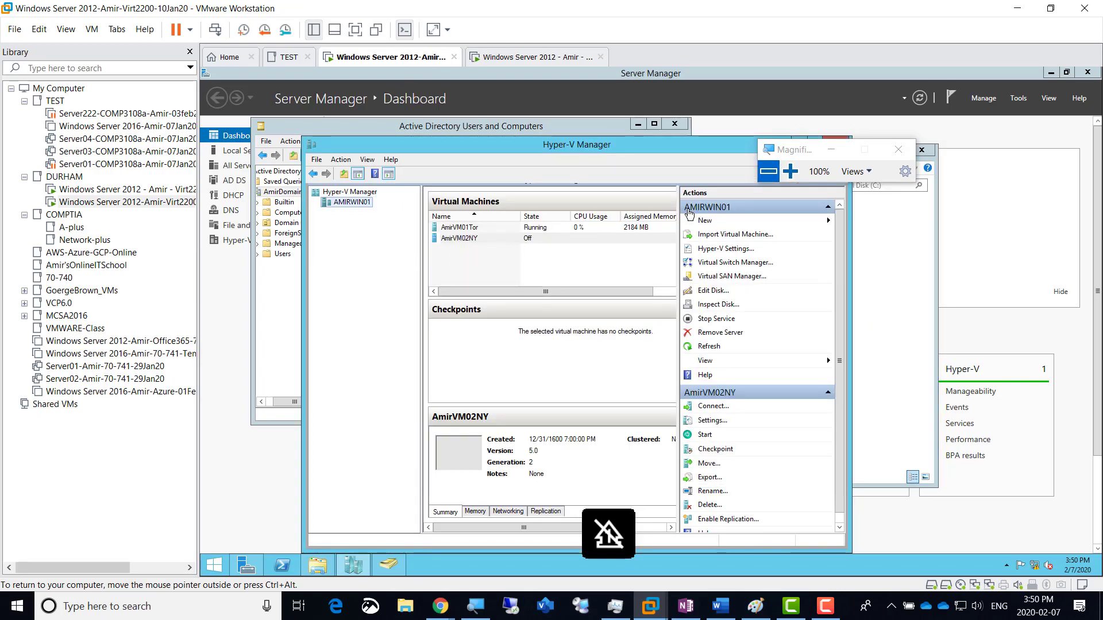
left_click(790, 171)
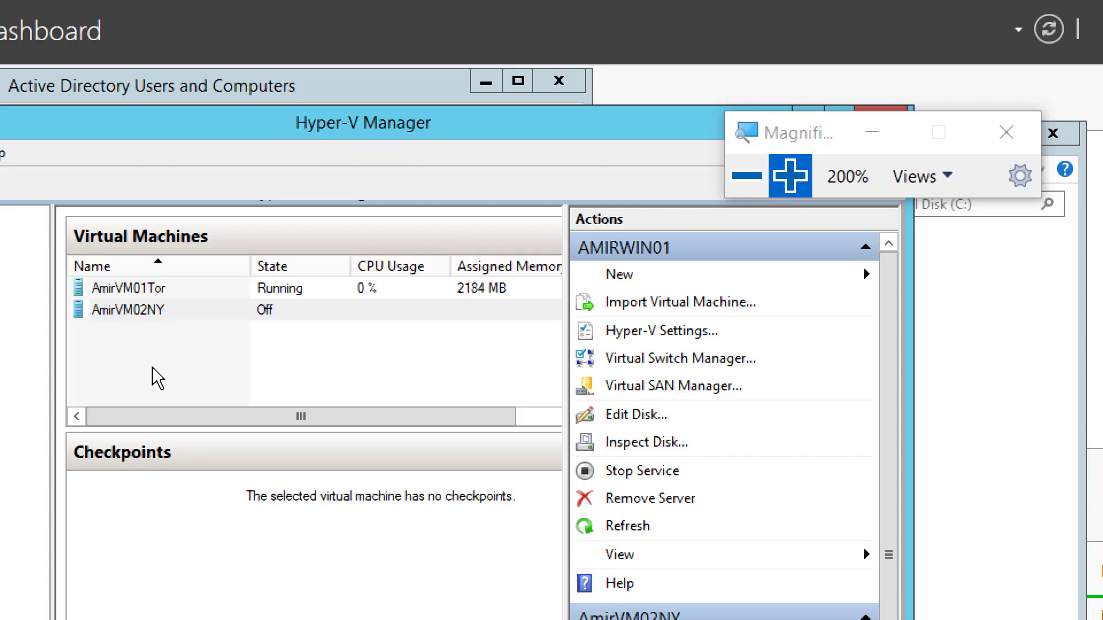
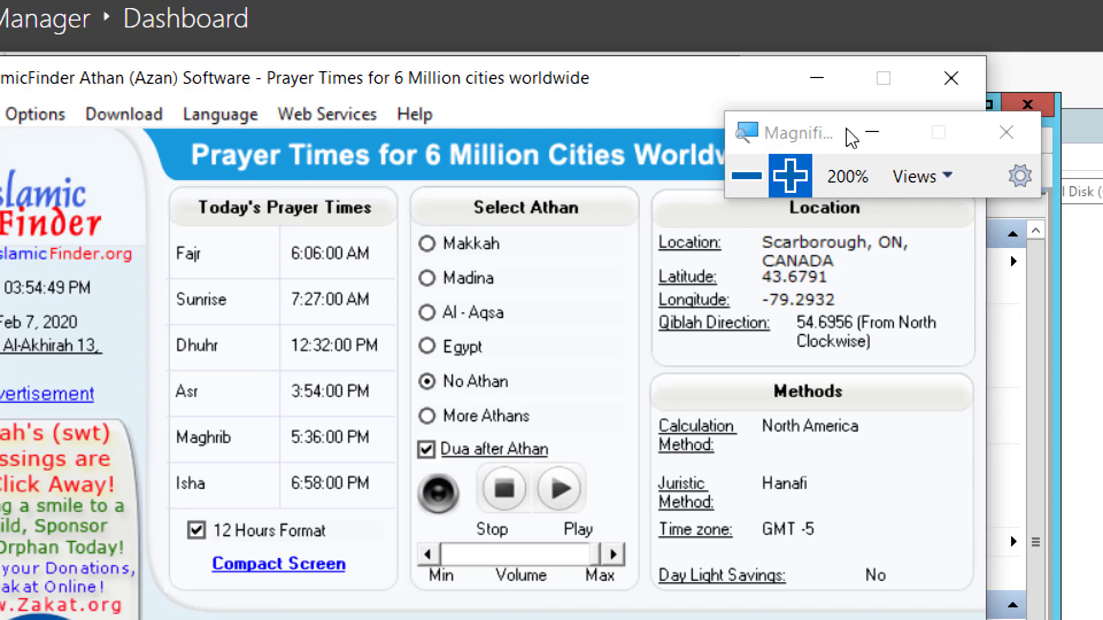
Step: Close the IslamicFinder Athan window and return Magnifier to 100% to view AmirVM01Tor running
left_click(953, 77)
left_click(741, 194)
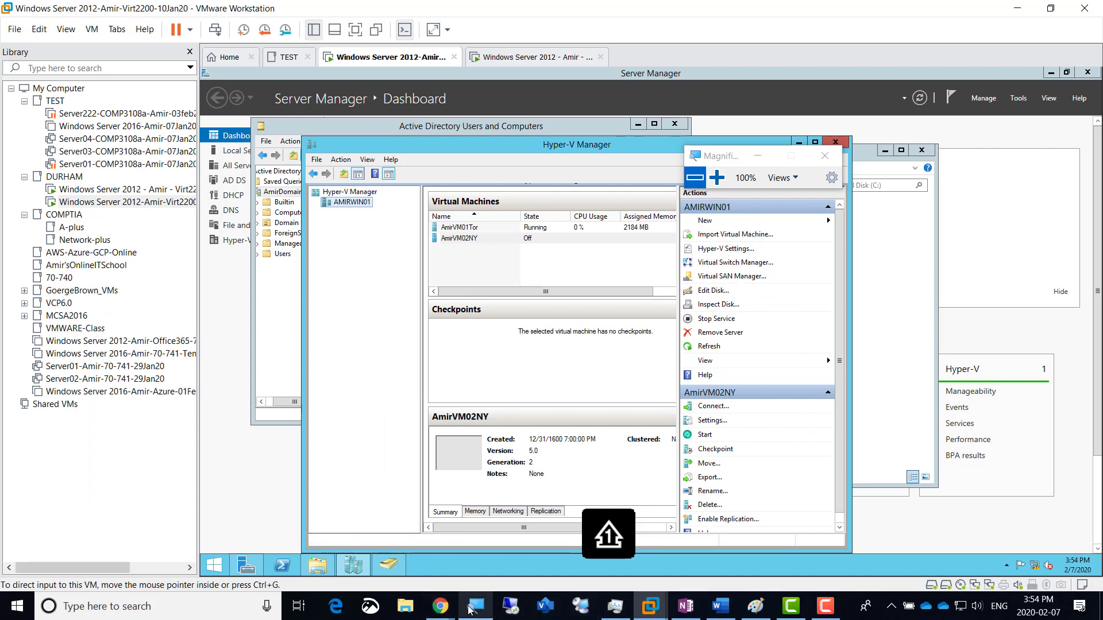
mouse_move(440, 609)
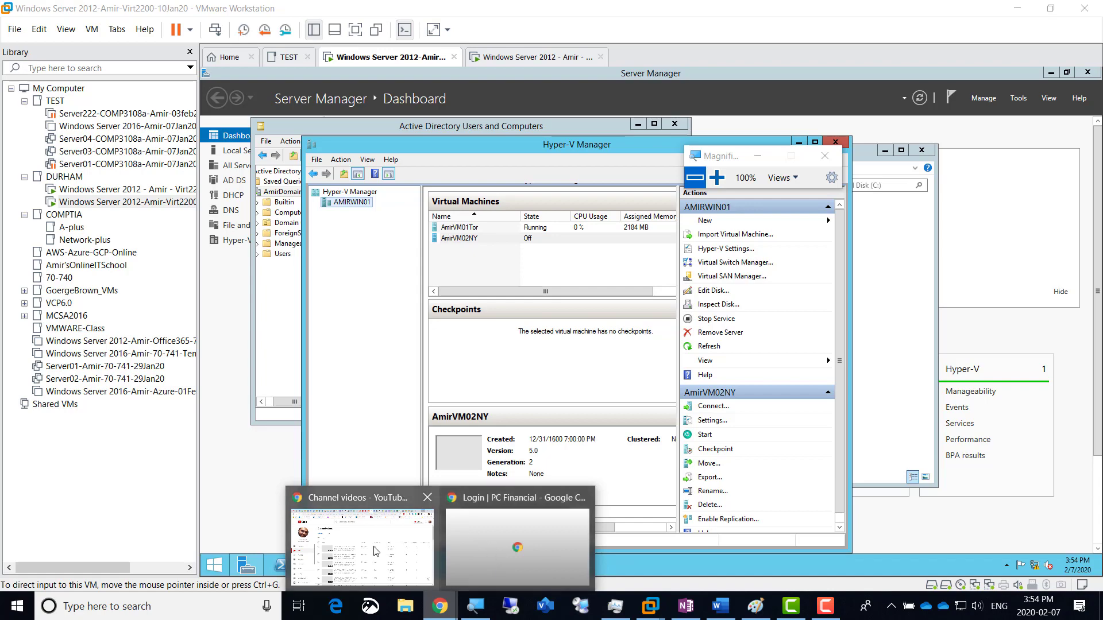
Step: From a new Chrome tab, load the 'dc' suggestion for the Virt2200 10Jan2020 class video and pause it
left_click(403, 539)
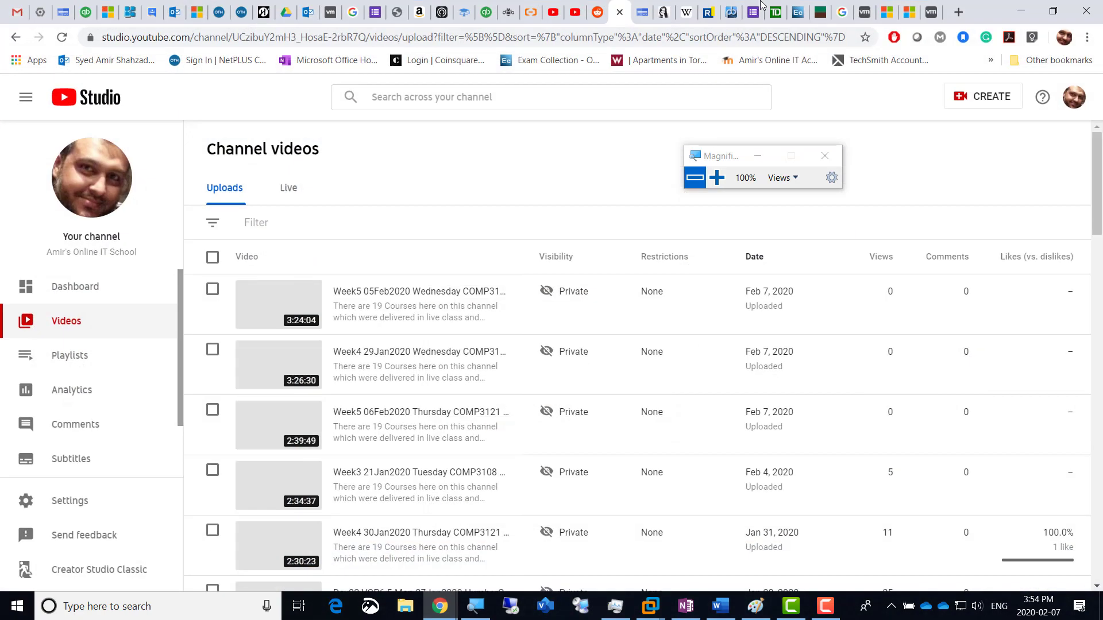
left_click(959, 14)
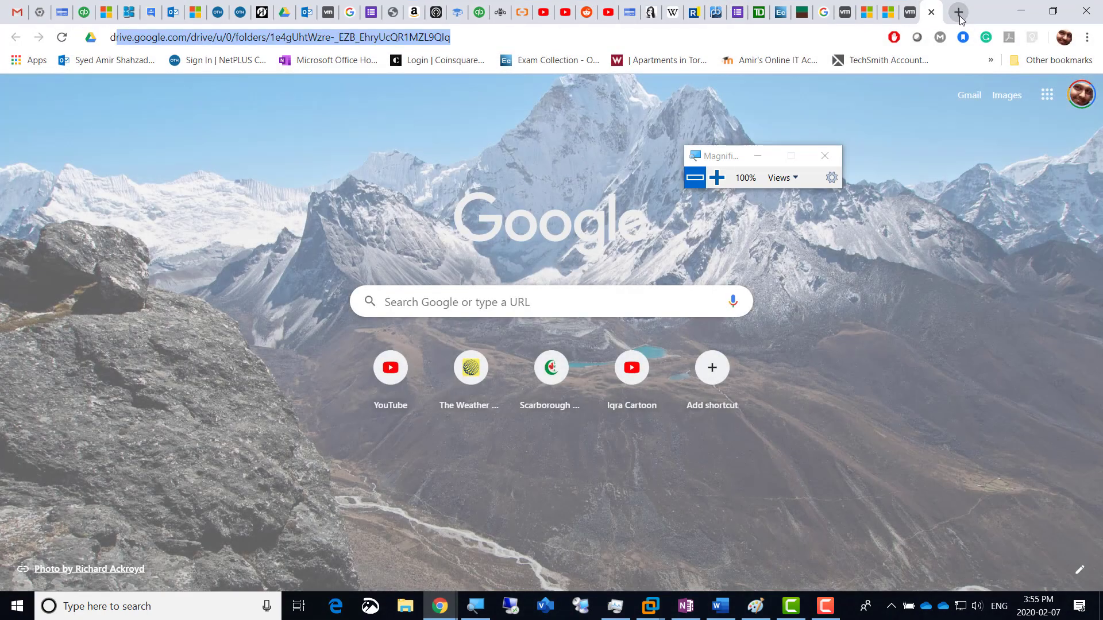
type("dc")
key("Down")
key("Down")
key("Down")
key("Down")
key("Down")
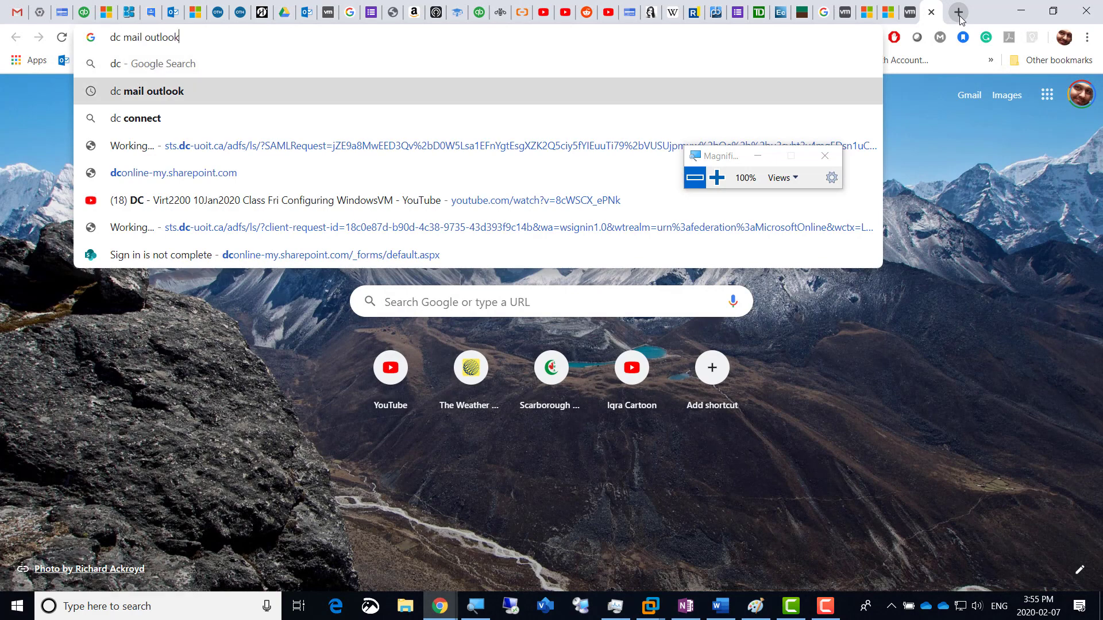
key("Return")
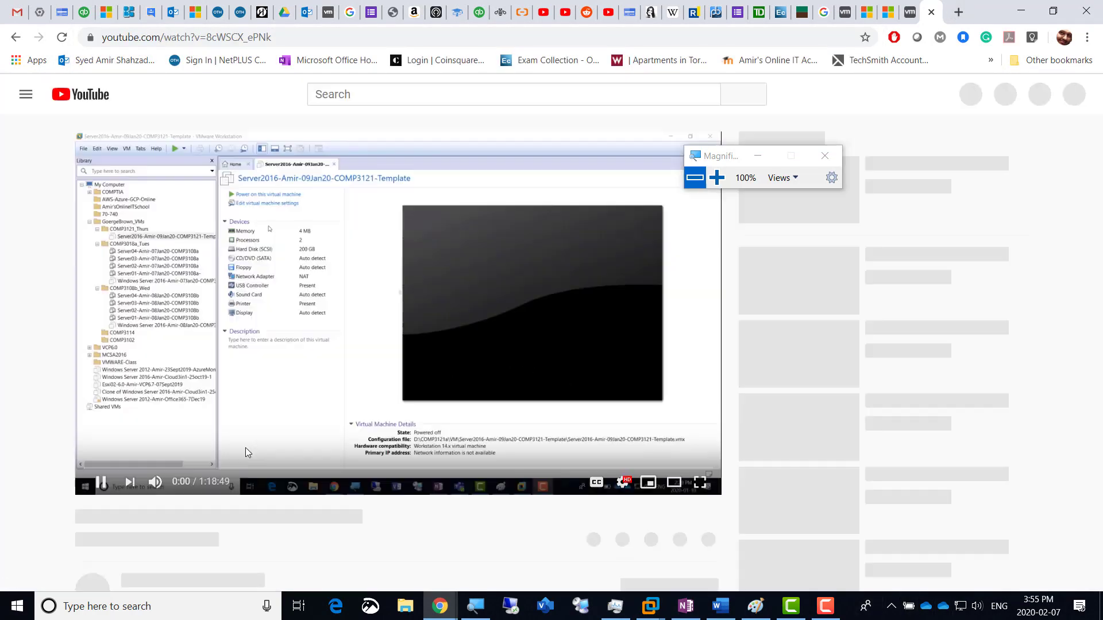
left_click(96, 482)
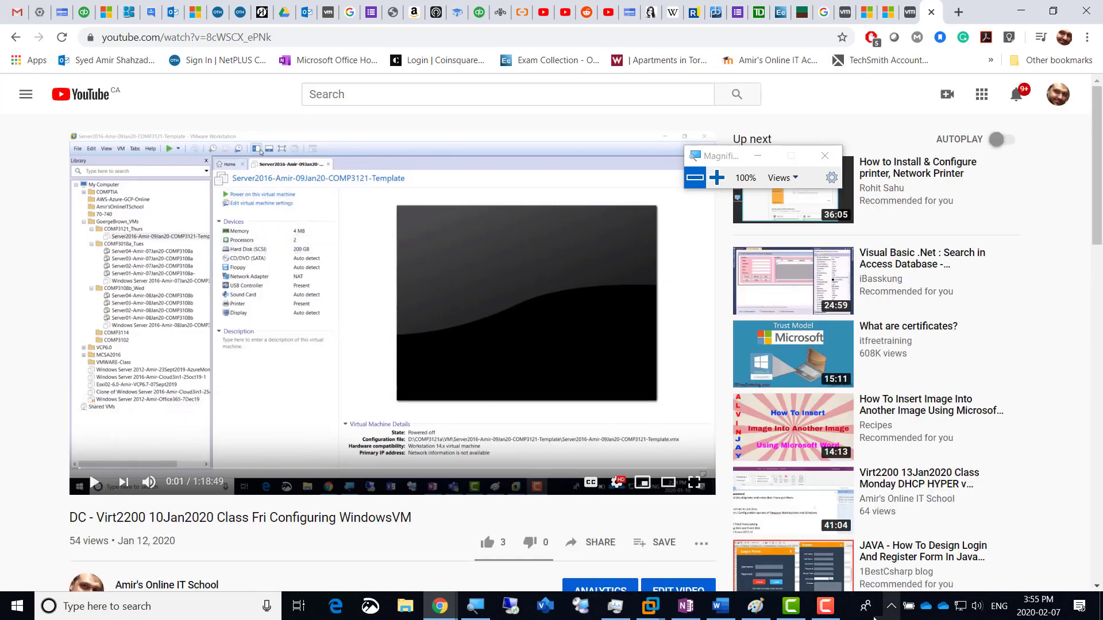